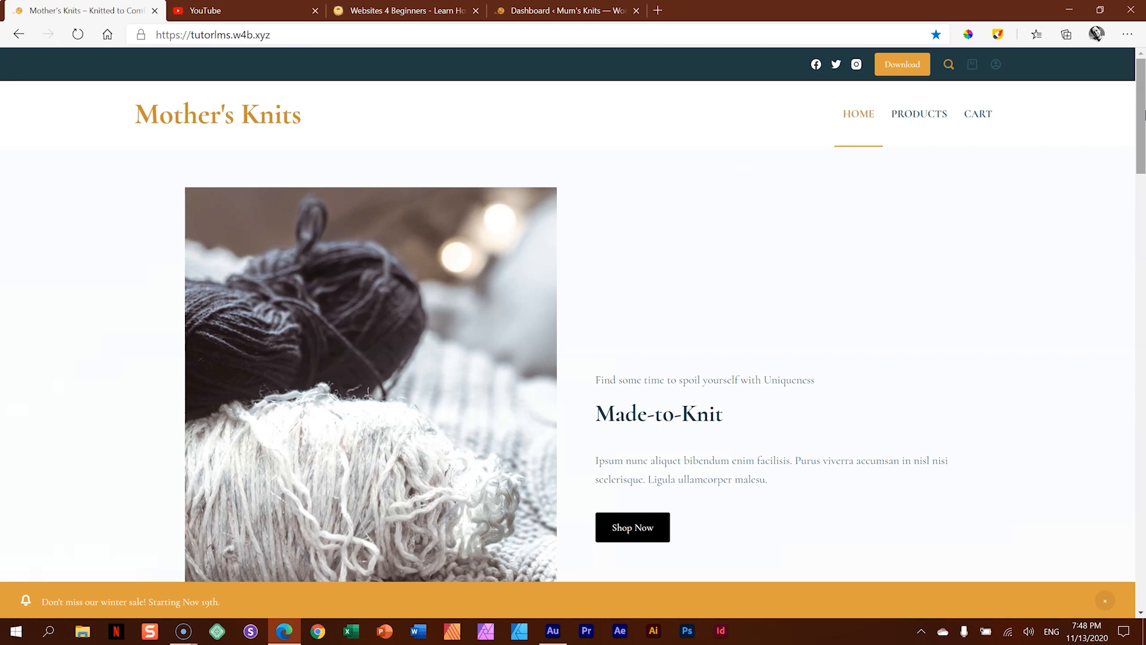
# - Look through the homepage's product grid, coffee banner, image carousel, contact form and trending products
pyautogui.moveTo(1142, 111); pyautogui.dragTo(1141, 243)
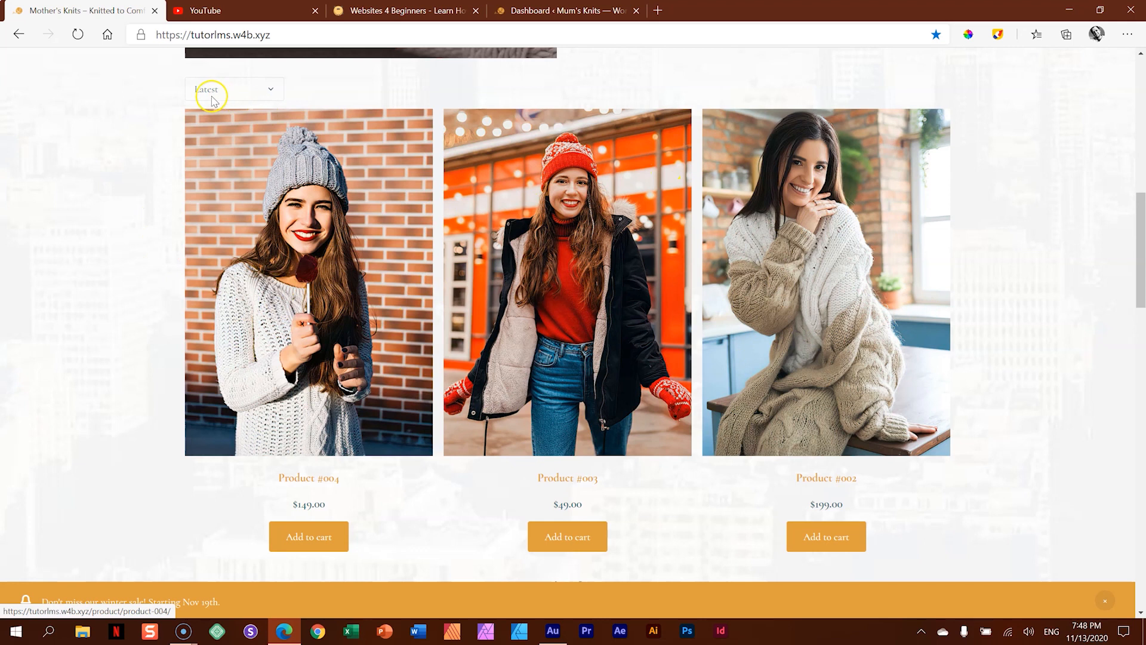
pyautogui.moveTo(1138, 206); pyautogui.dragTo(1132, 310)
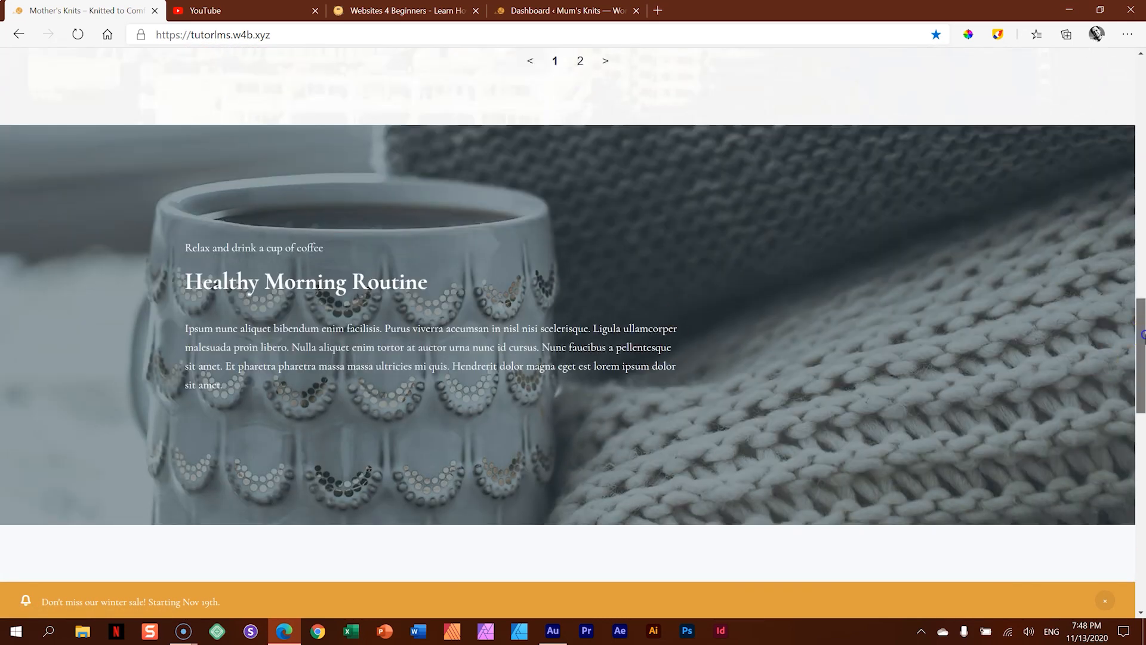
pyautogui.scroll(-6, 981, 338)
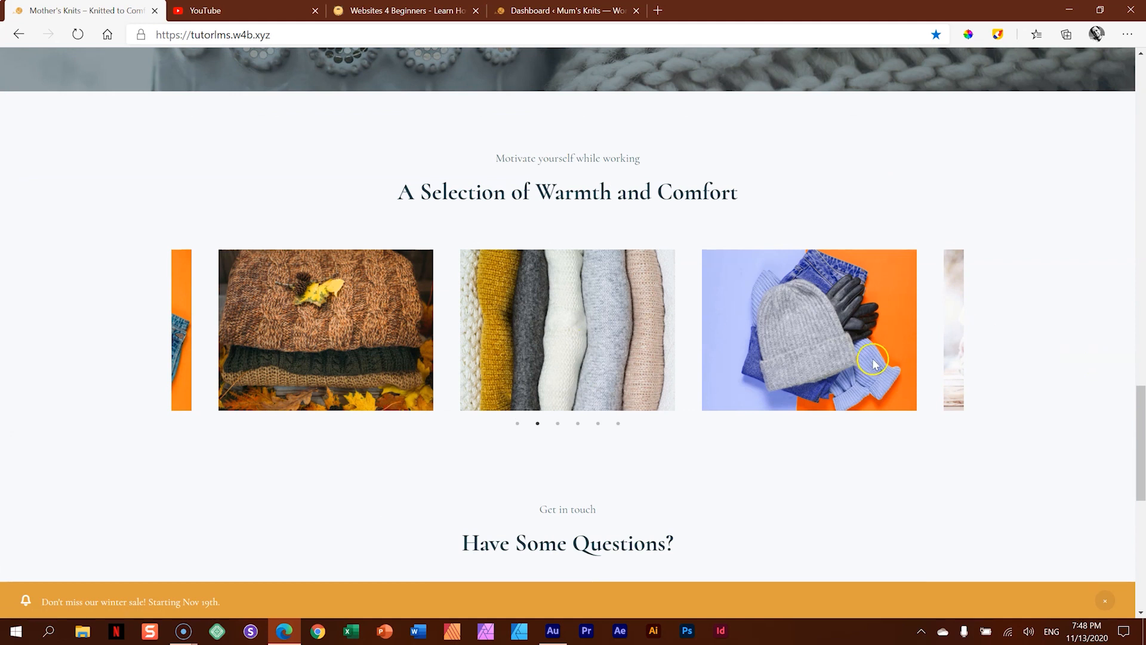
pyautogui.moveTo(1142, 411); pyautogui.dragTo(1141, 500)
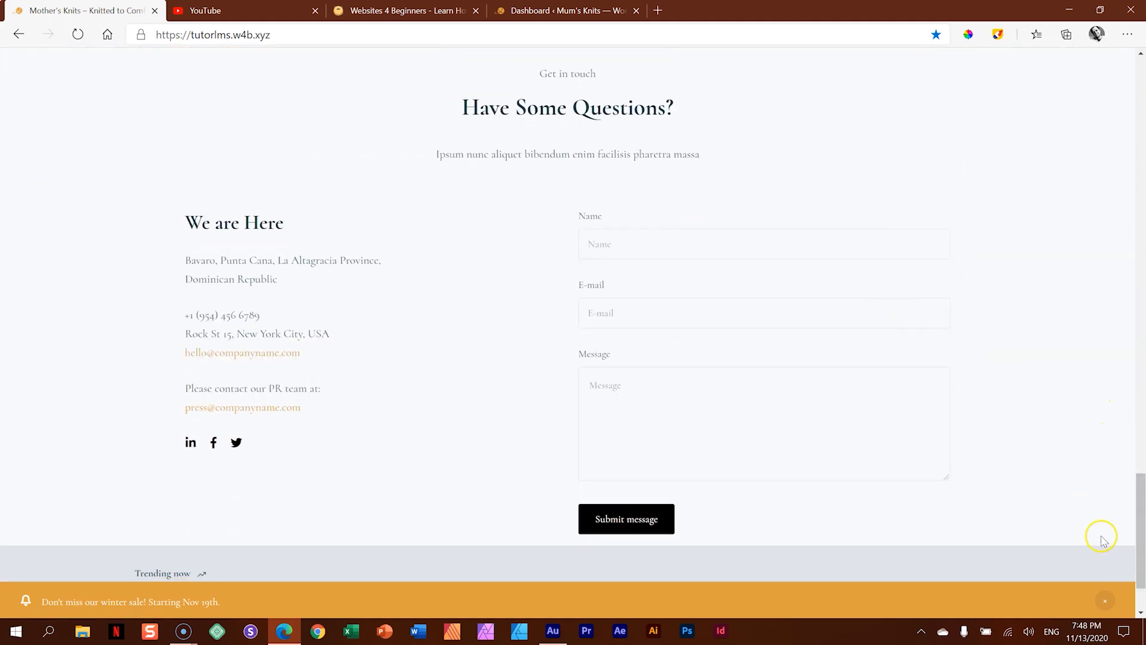
pyautogui.moveTo(1140, 533); pyautogui.dragTo(1140, 546)
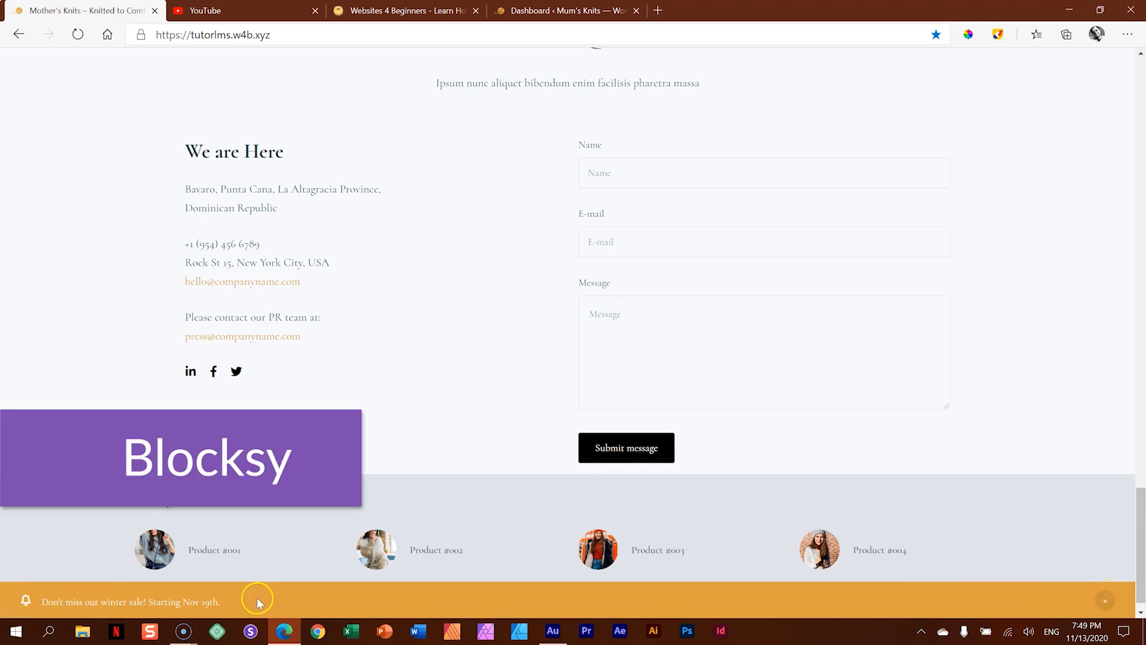
# - Dismiss the winter sale notification bar on the homepage
pyautogui.moveTo(41, 602); pyautogui.dragTo(217, 601)
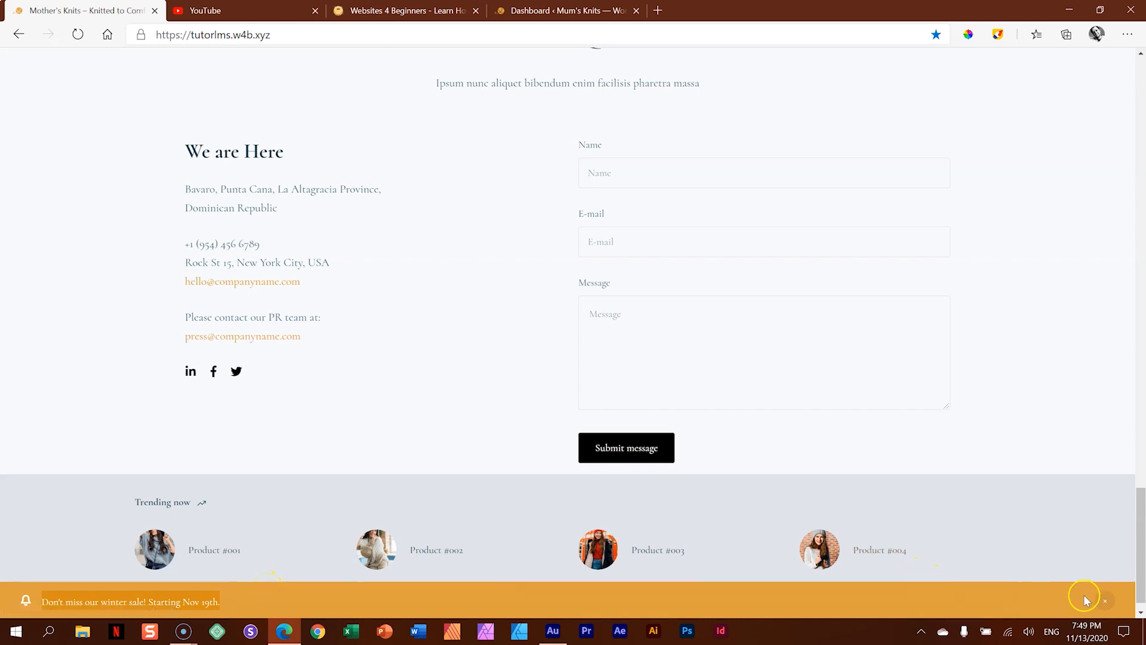
pyautogui.click(1107, 601)
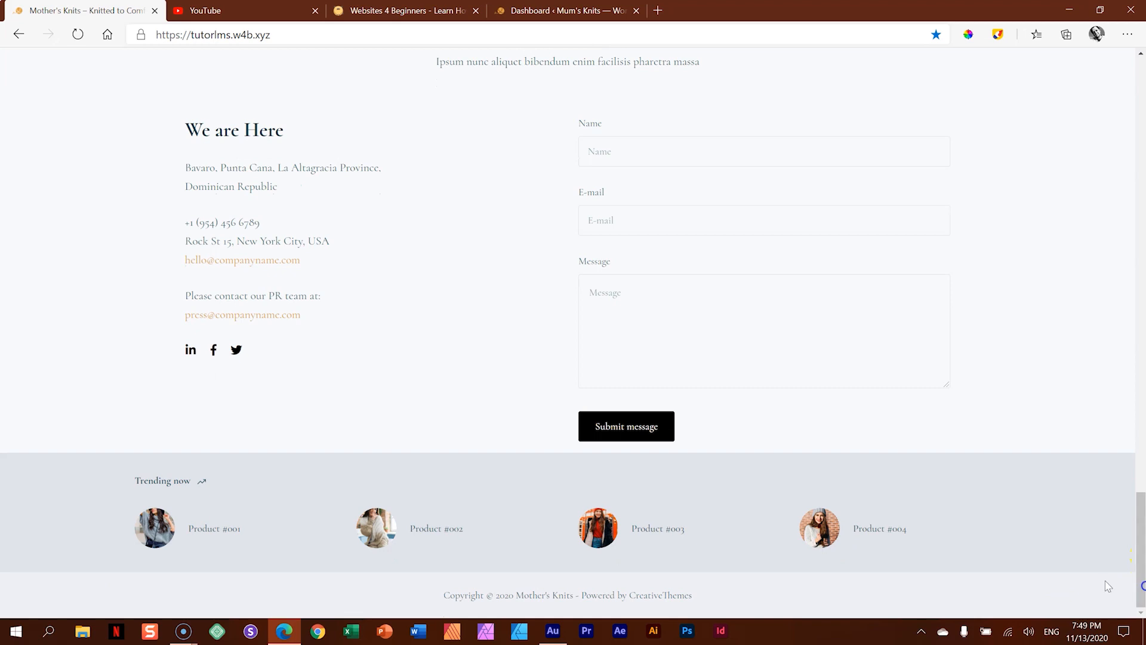
pyautogui.moveTo(1140, 582); pyautogui.dragTo(1142, 117)
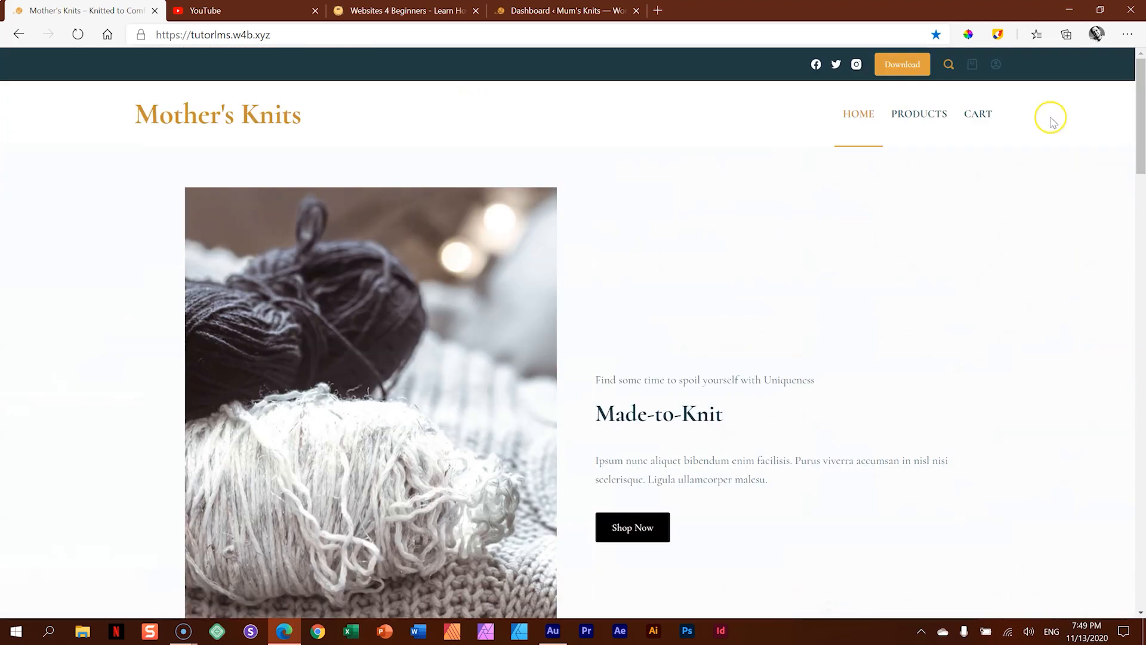
# - Open the Products page and examine its product grid, clearance, price filter, newly released, search and cart sections
pyautogui.click(927, 118)
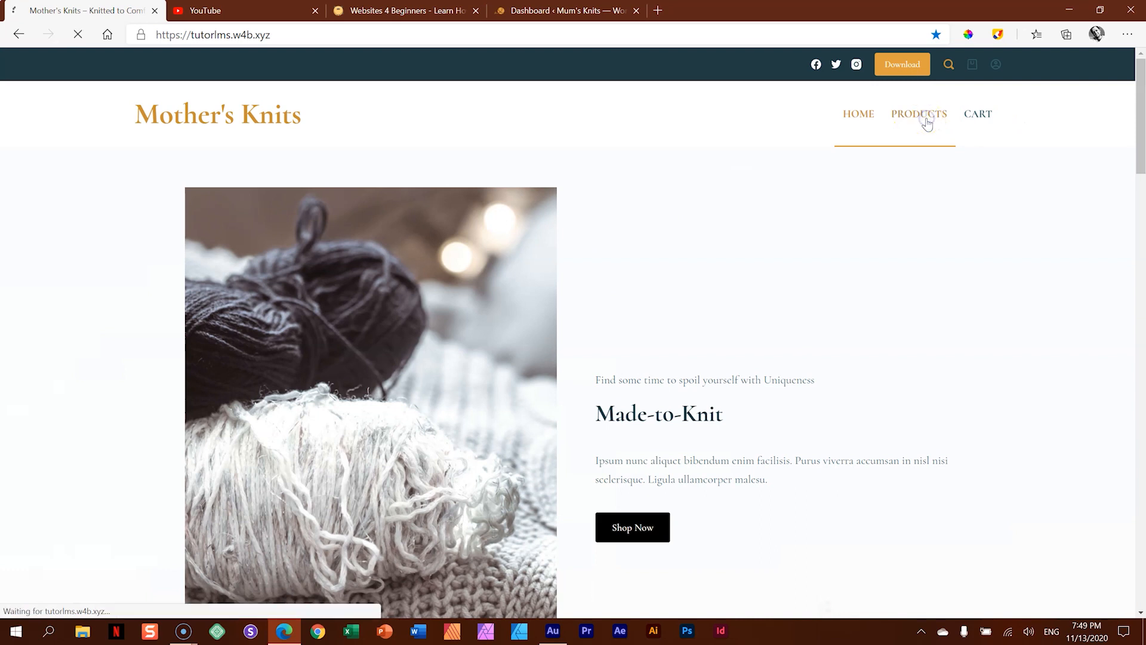
pyautogui.click(927, 126)
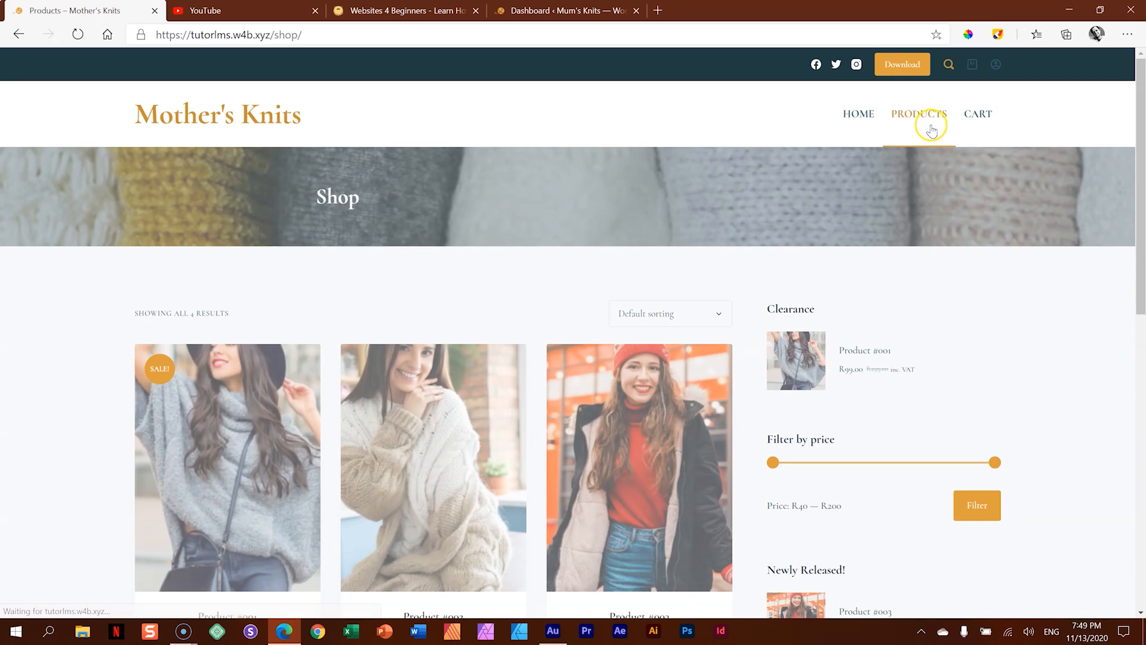
pyautogui.moveTo(1139, 132)
pyautogui.mouseDown()
pyautogui.moveTo(1138, 230)
pyautogui.moveTo(1141, 148)
pyautogui.mouseUp()
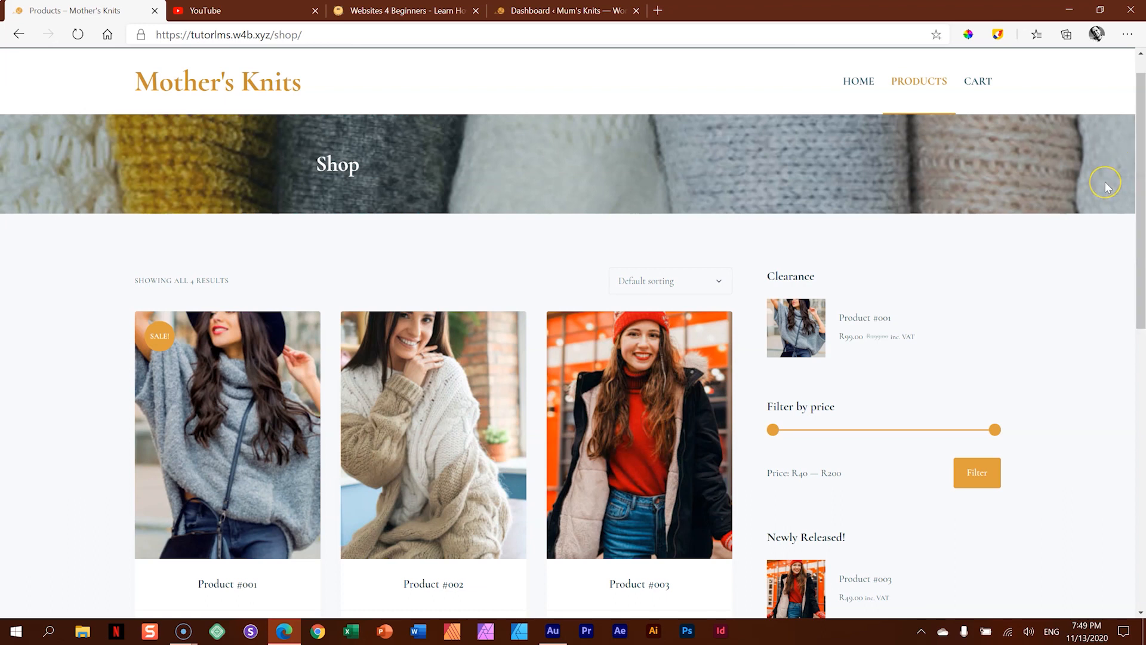
pyautogui.scroll(-7, 1105, 179)
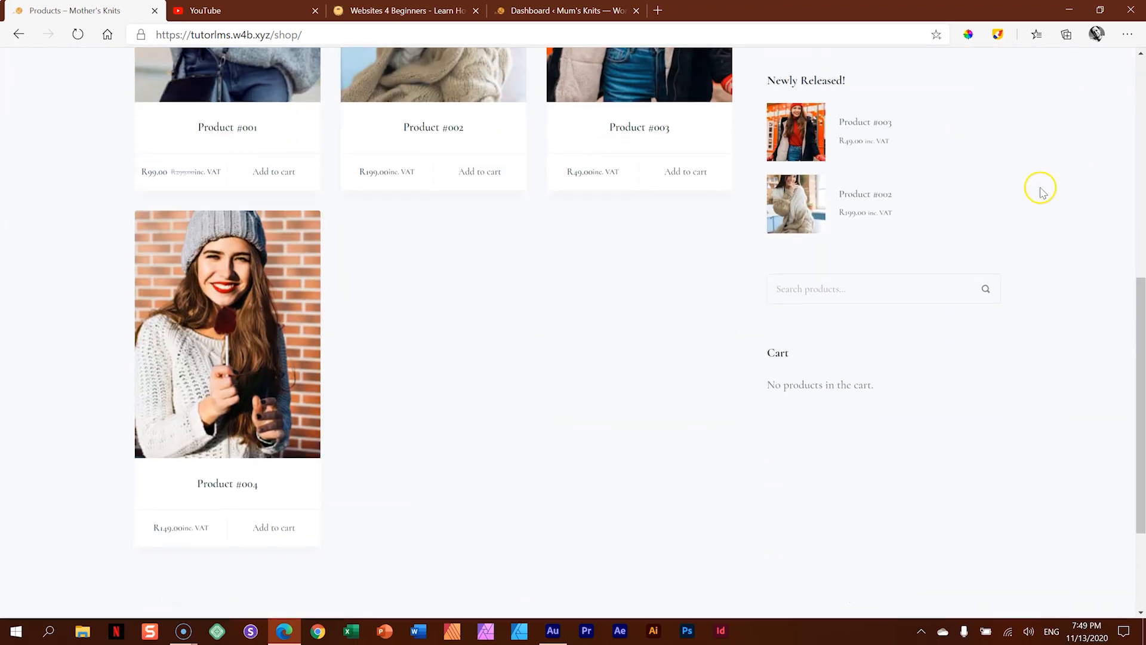
pyautogui.scroll(5, 730, 172)
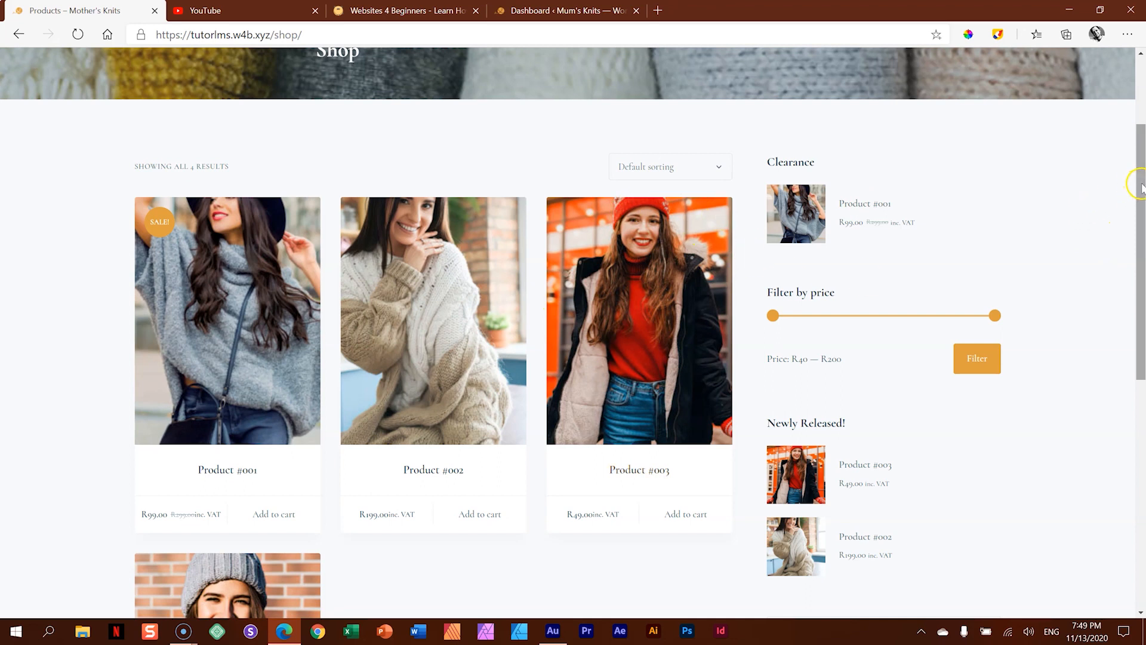
pyautogui.moveTo(1141, 188)
pyautogui.mouseDown()
pyautogui.moveTo(1141, 139)
pyautogui.moveTo(1142, 202)
pyautogui.mouseUp()
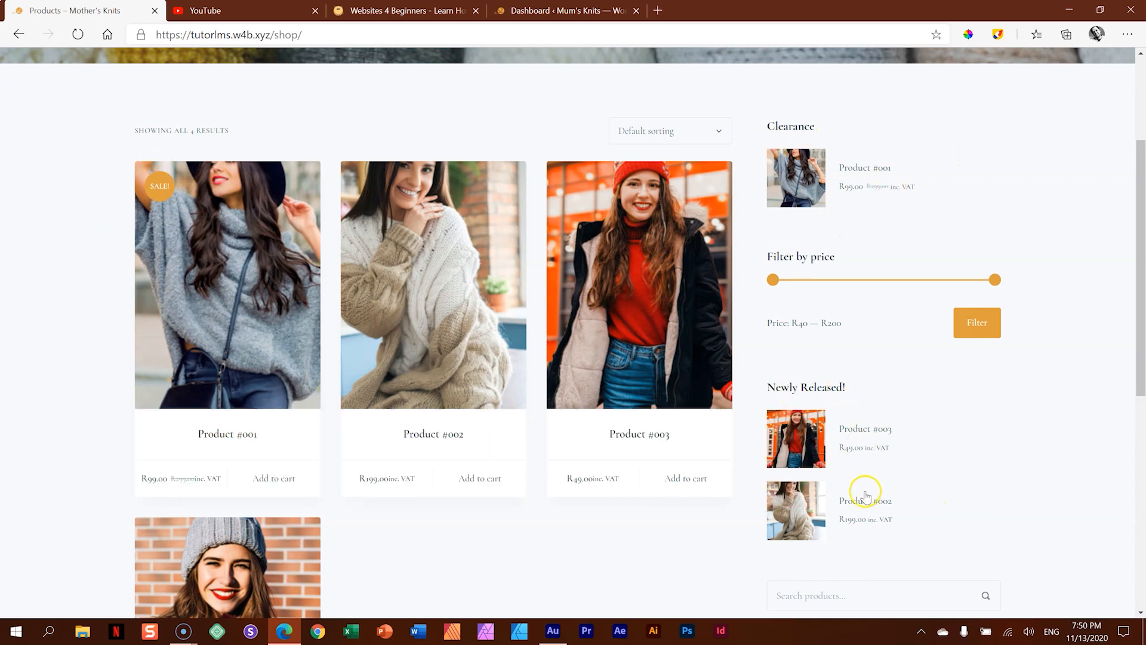
pyautogui.scroll(-5, 869, 438)
pyautogui.scroll(5, 869, 438)
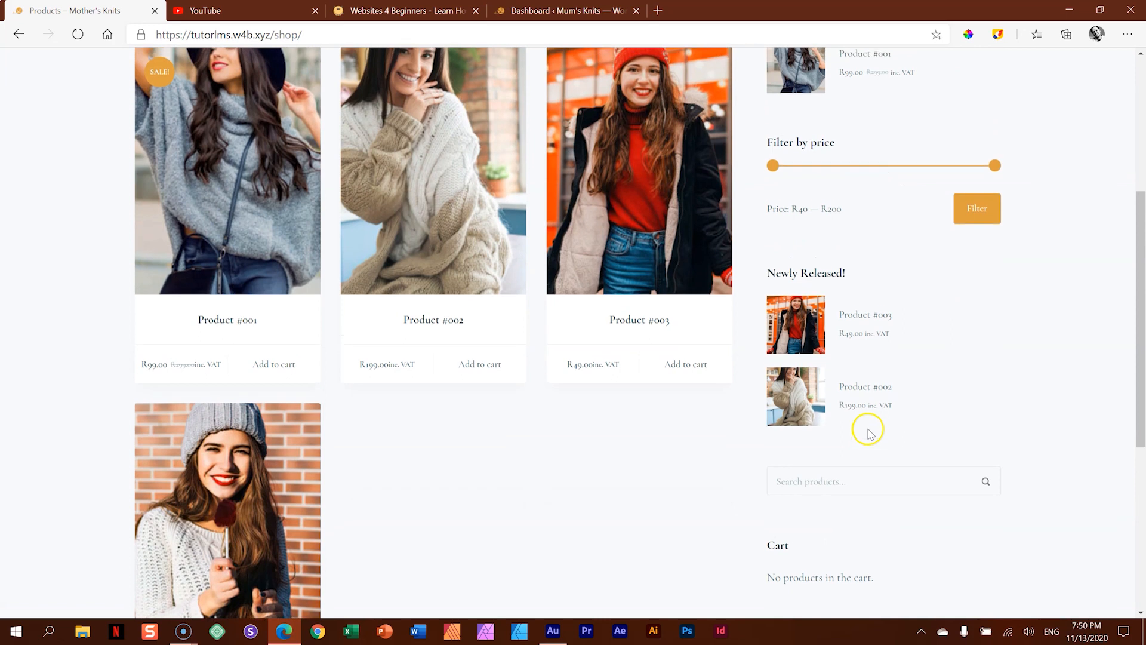
# - Open Product #003 and browse through its enlarged gallery images, closing the gallery at the end
pyautogui.click(661, 249)
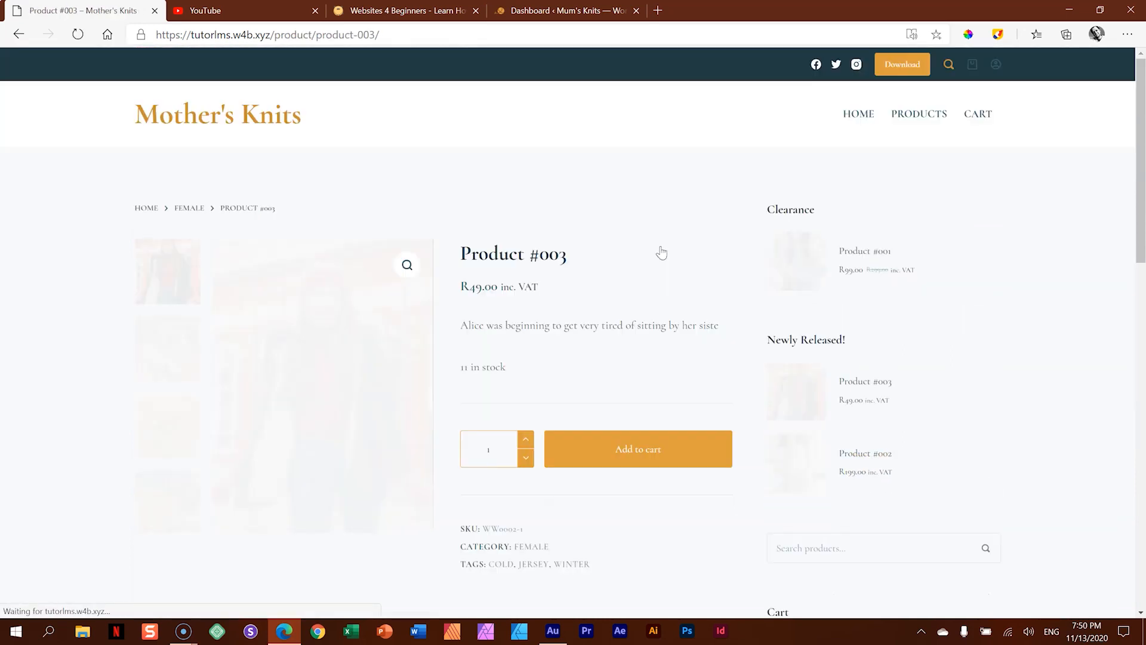
pyautogui.click(539, 272)
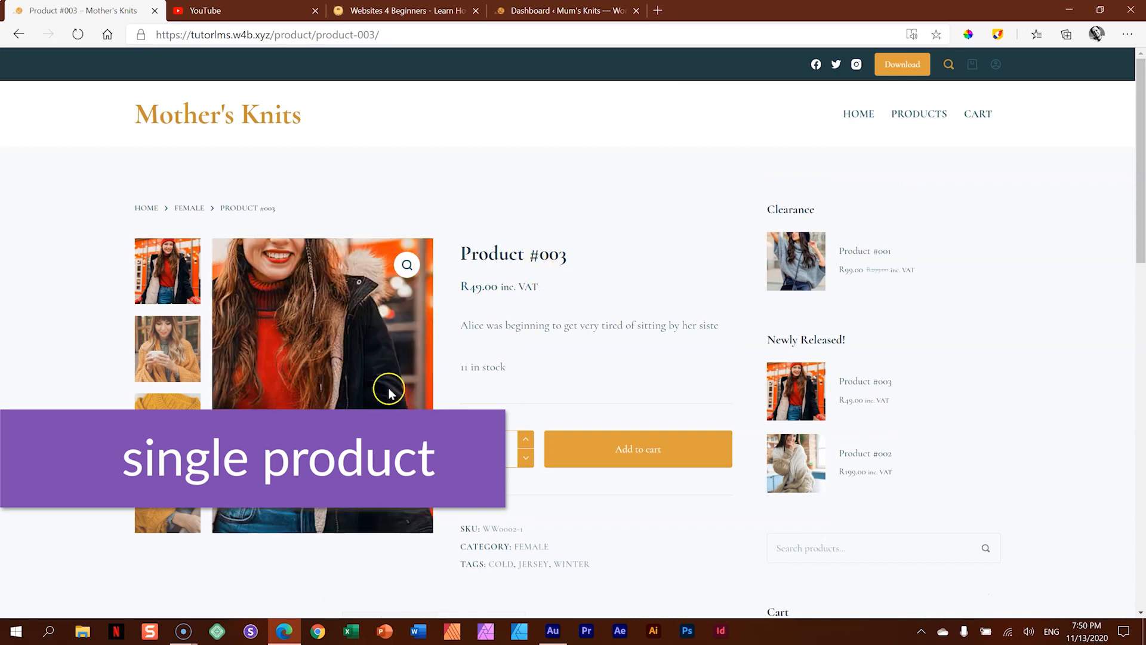
pyautogui.click(406, 266)
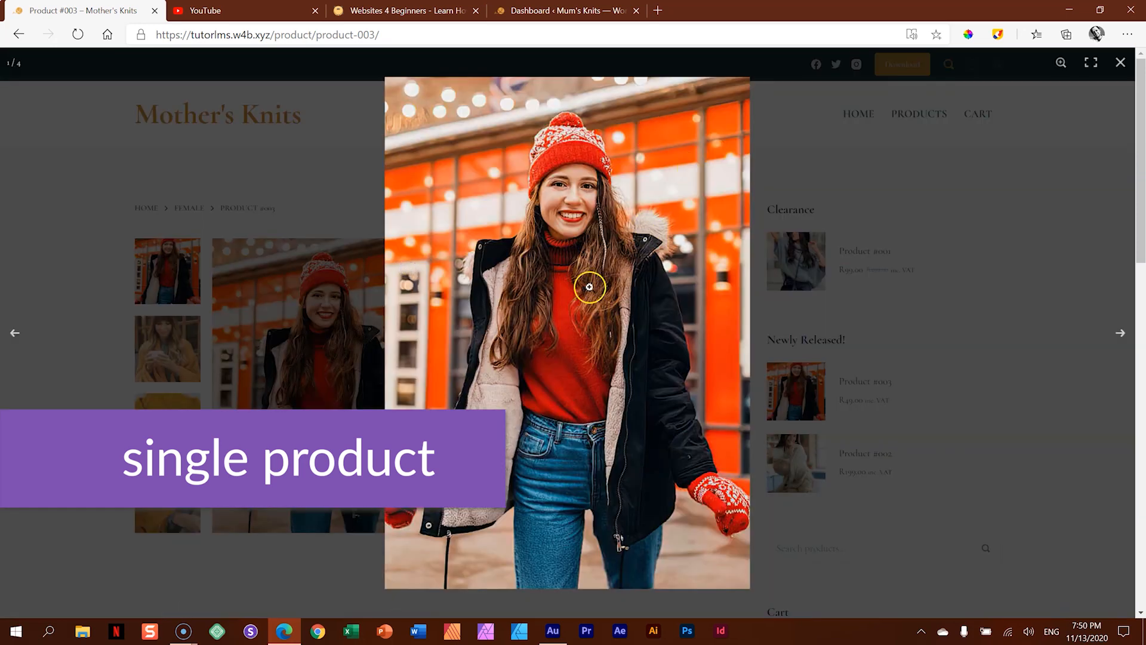
pyautogui.click(1119, 334)
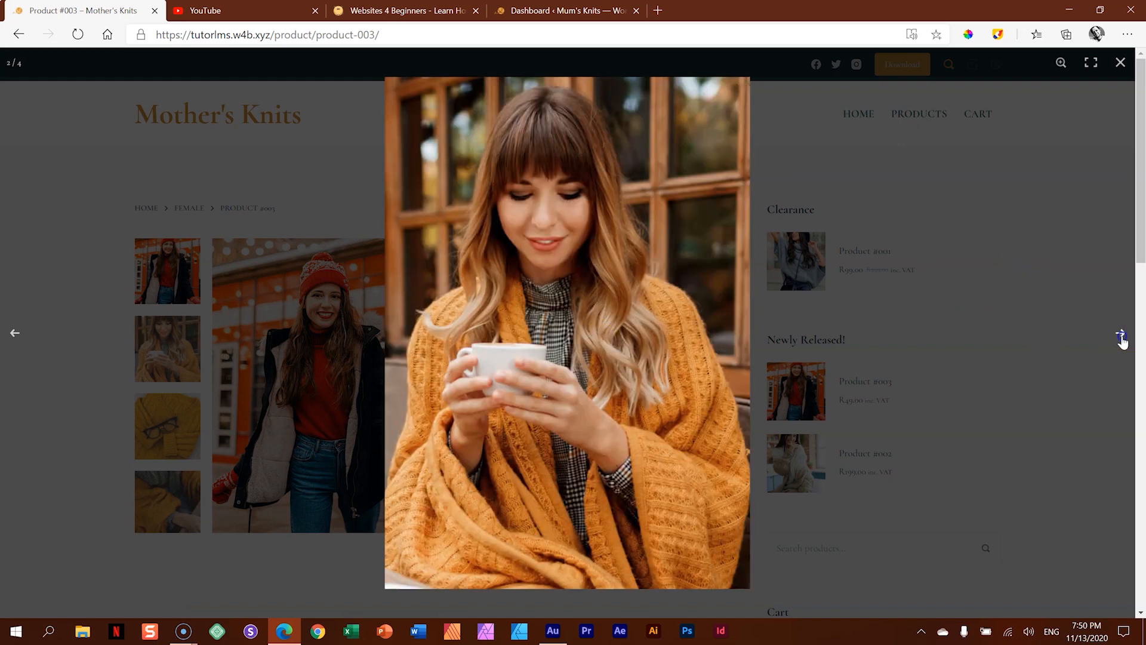
pyautogui.click(1121, 334)
pyautogui.click(1121, 334)
pyautogui.click(1121, 334)
pyautogui.click(1026, 292)
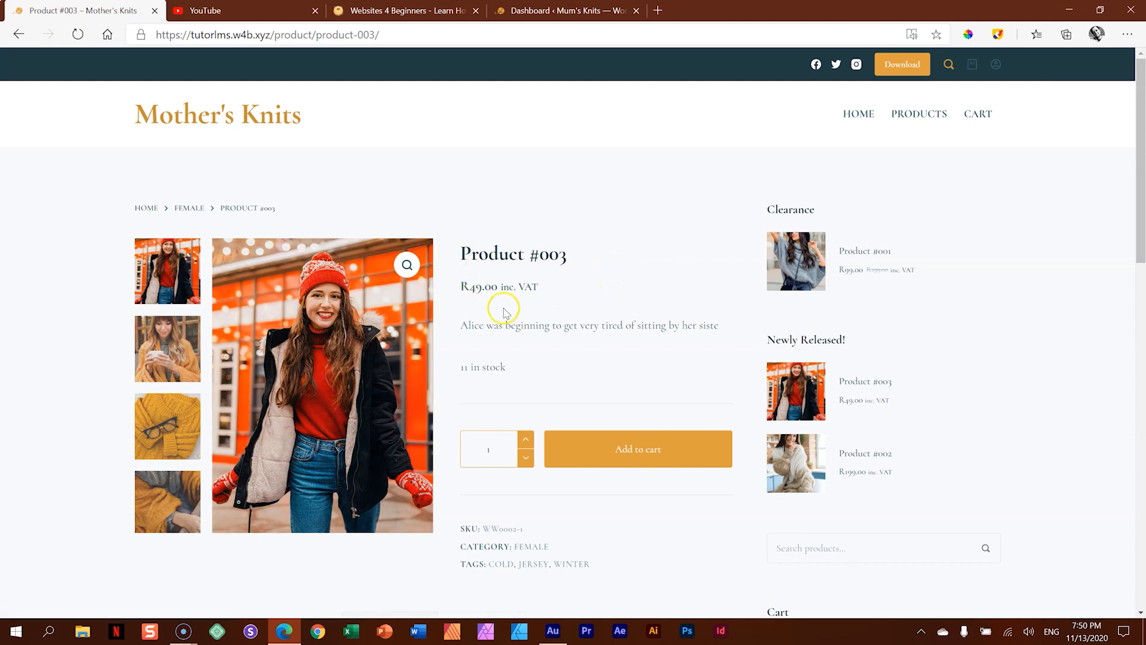
# - Examine the price, description, related products and trending products on the Product #003 page
pyautogui.doubleClick(507, 287)
pyautogui.click(561, 290)
pyautogui.scroll(-4, 526, 275)
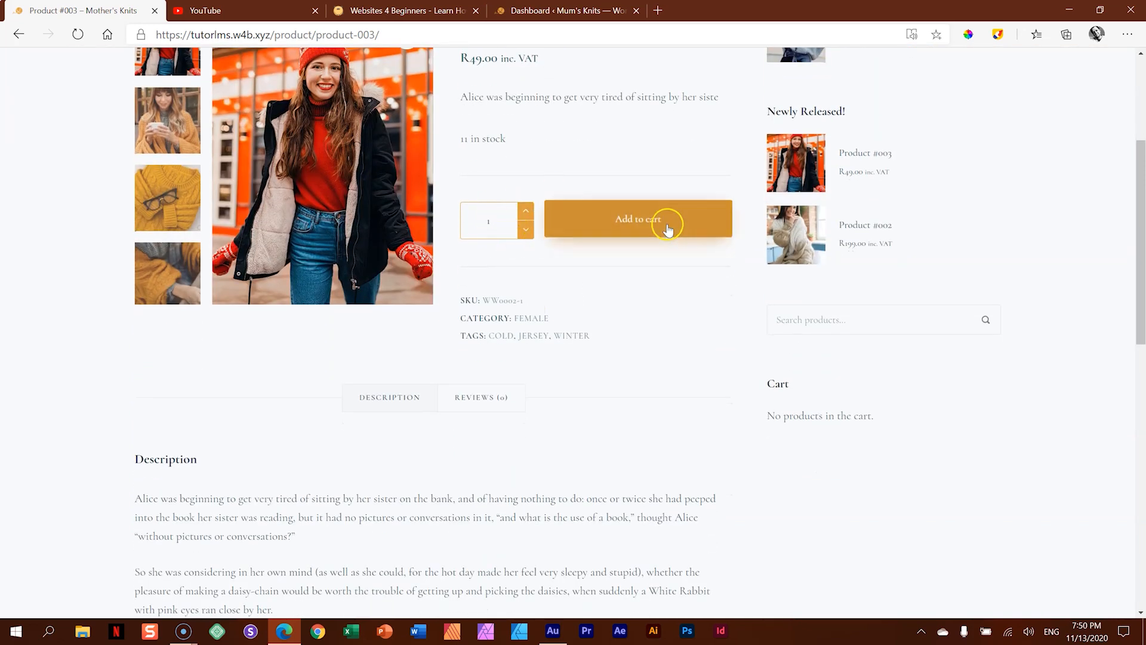
pyautogui.scroll(-7, 591, 293)
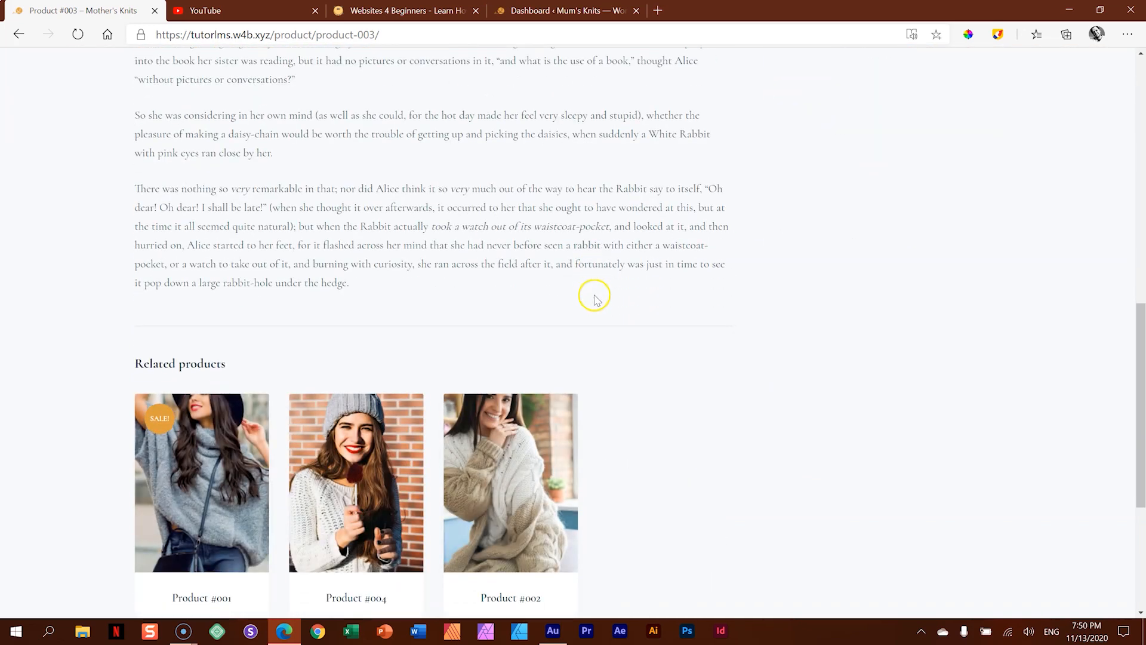
pyautogui.scroll(-5, 594, 295)
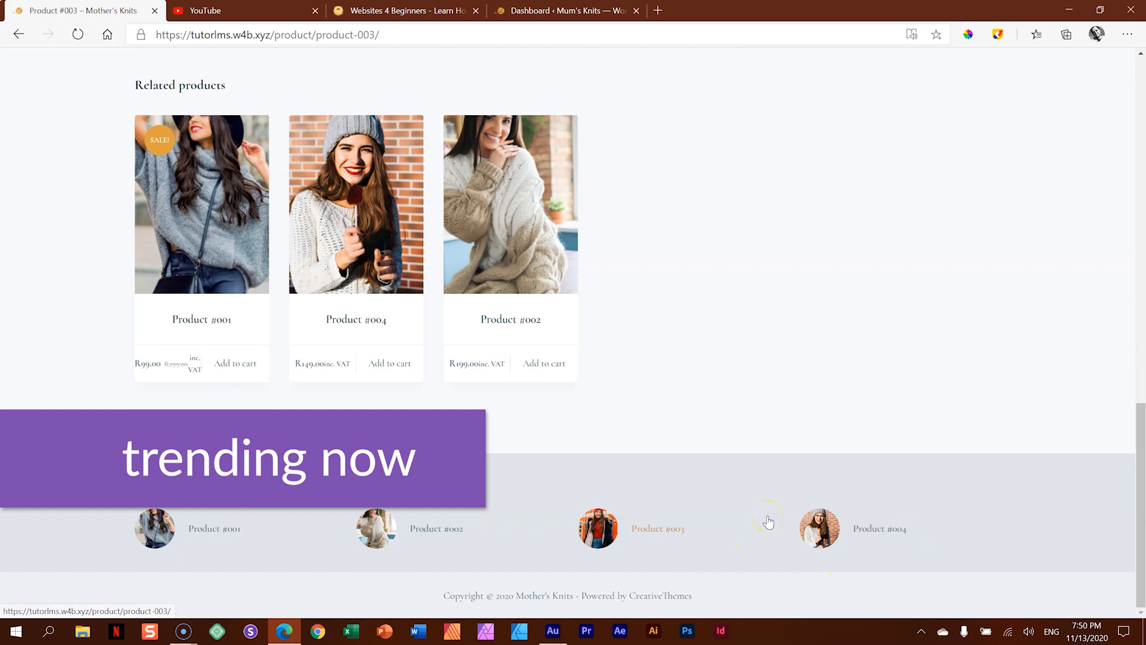
pyautogui.scroll(10, 758, 507)
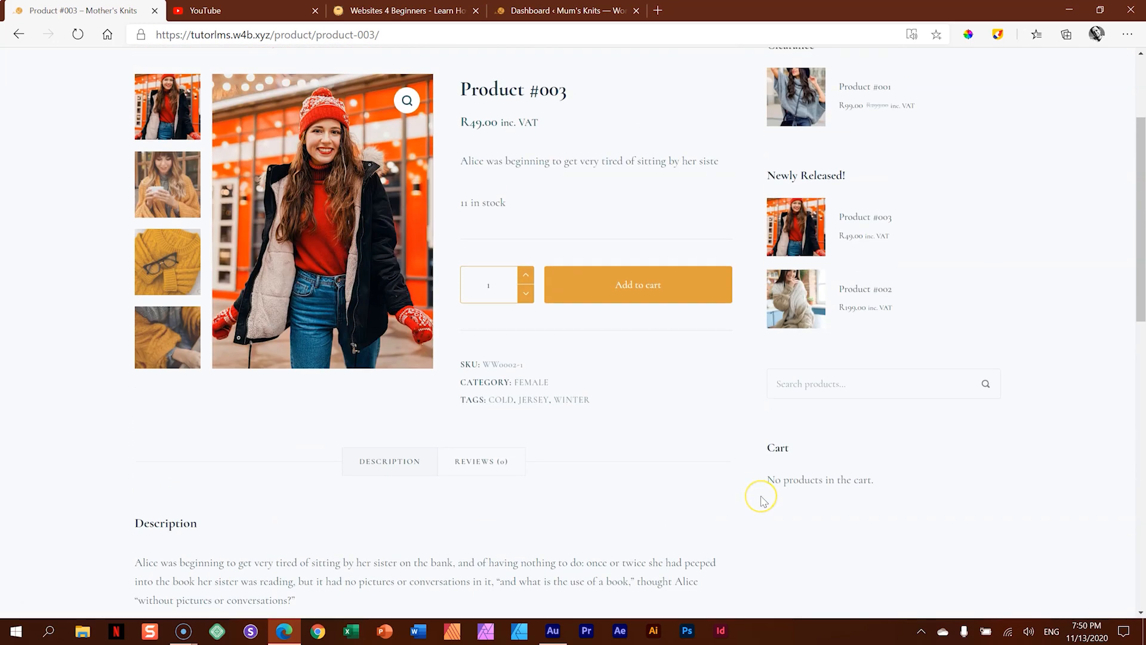
# - Add one Product #003 to the cart and open the cart page
pyautogui.scroll(3, 761, 500)
pyautogui.click(647, 448)
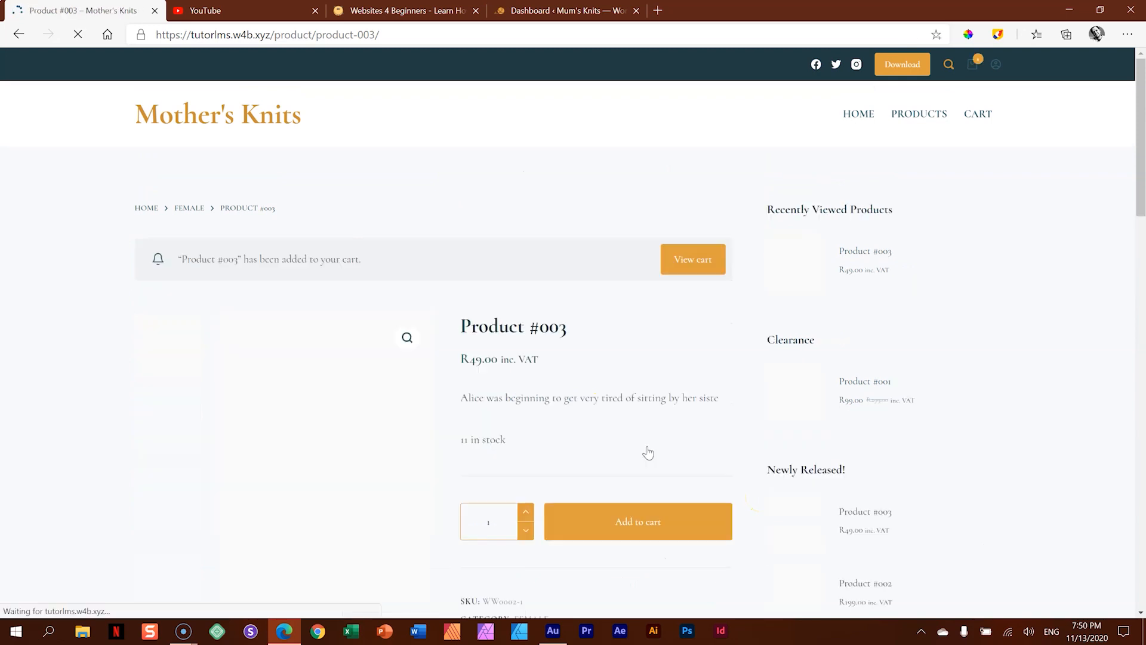
pyautogui.click(705, 269)
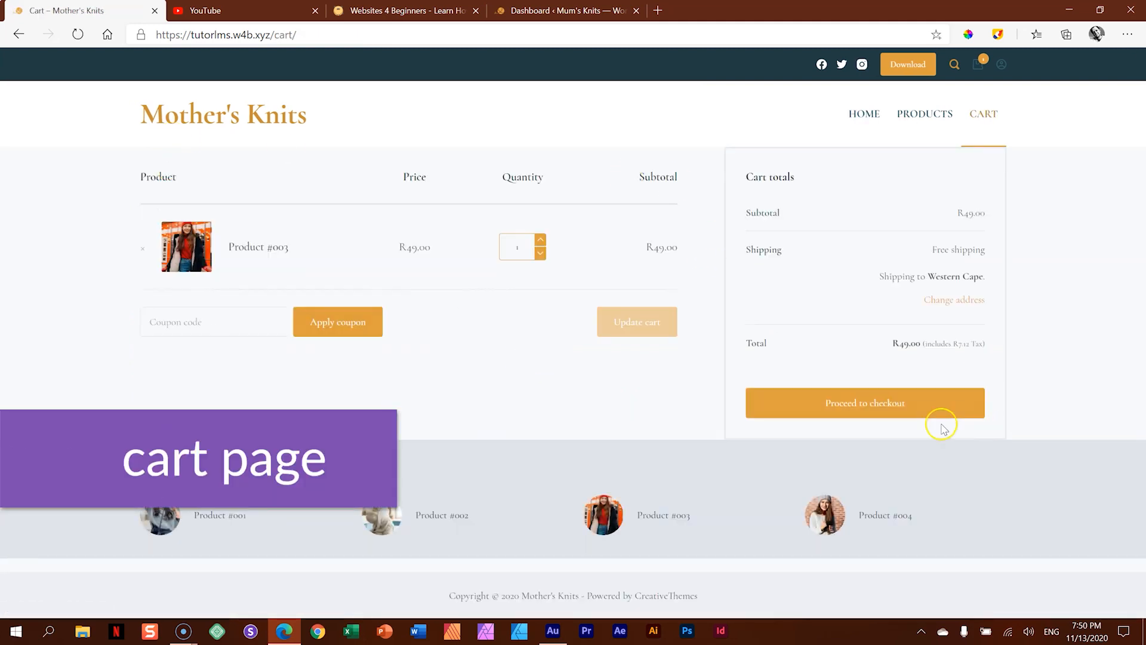
# - Proceed to checkout and try the header mini cart's links to the cart and checkout pages
pyautogui.click(864, 400)
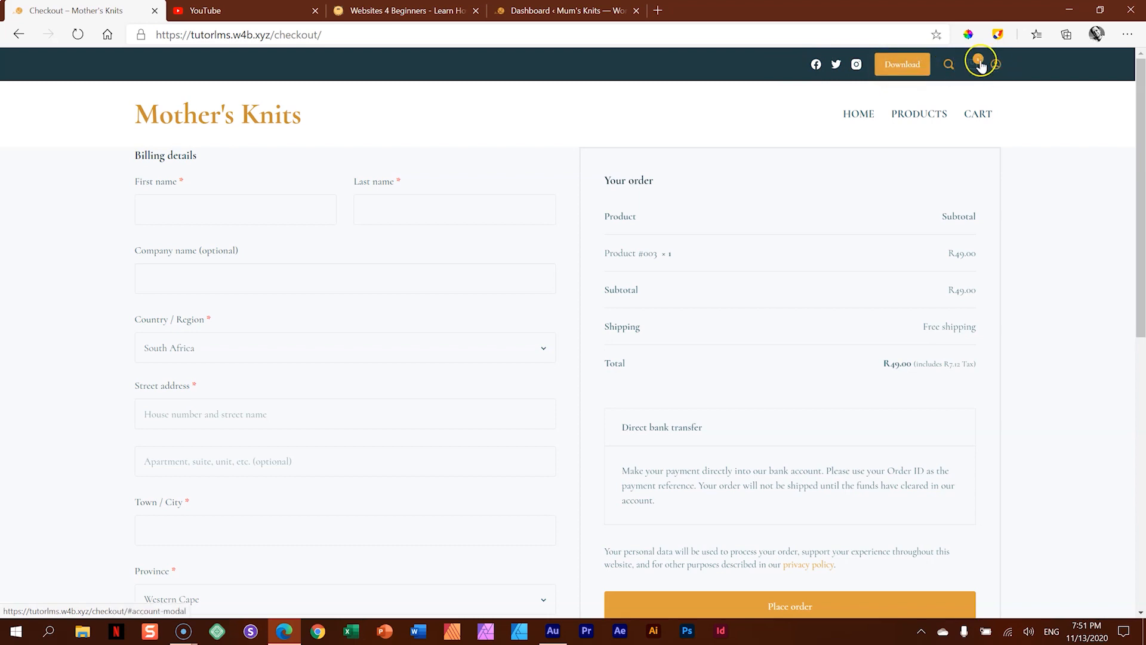
pyautogui.moveTo(976, 71)
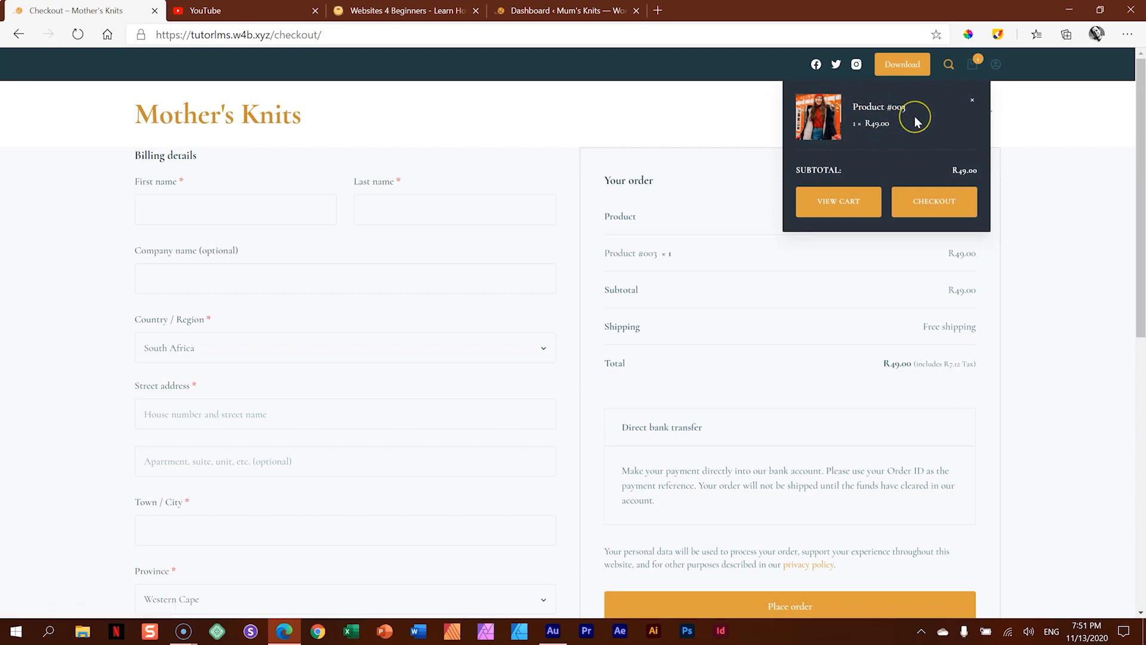
pyautogui.click(837, 213)
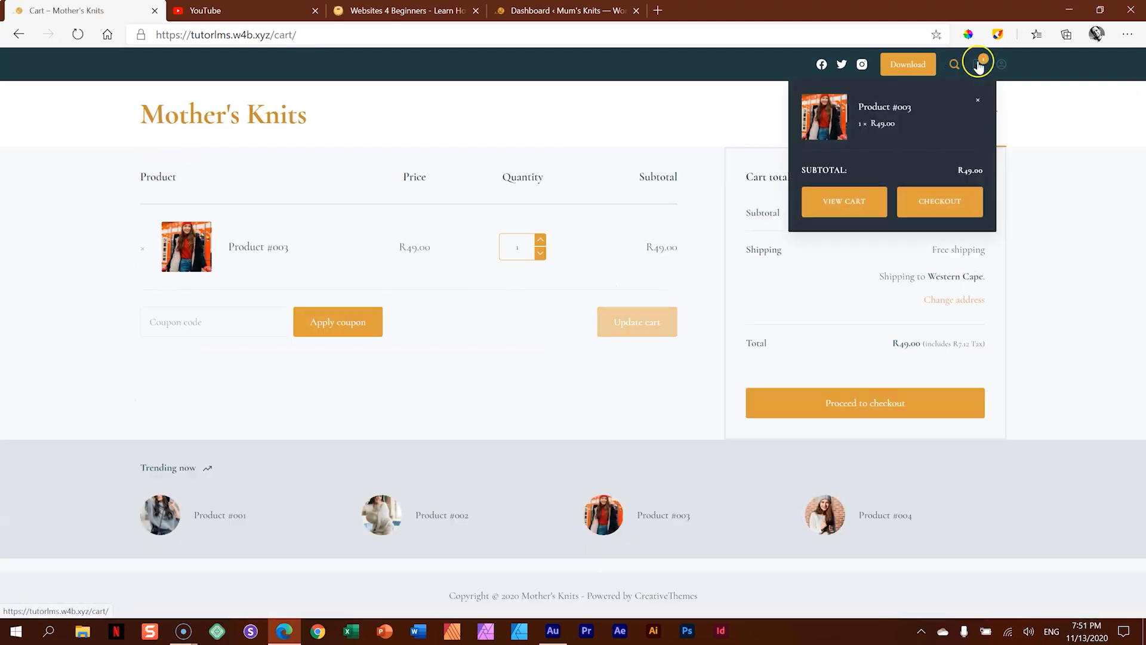
pyautogui.click(938, 202)
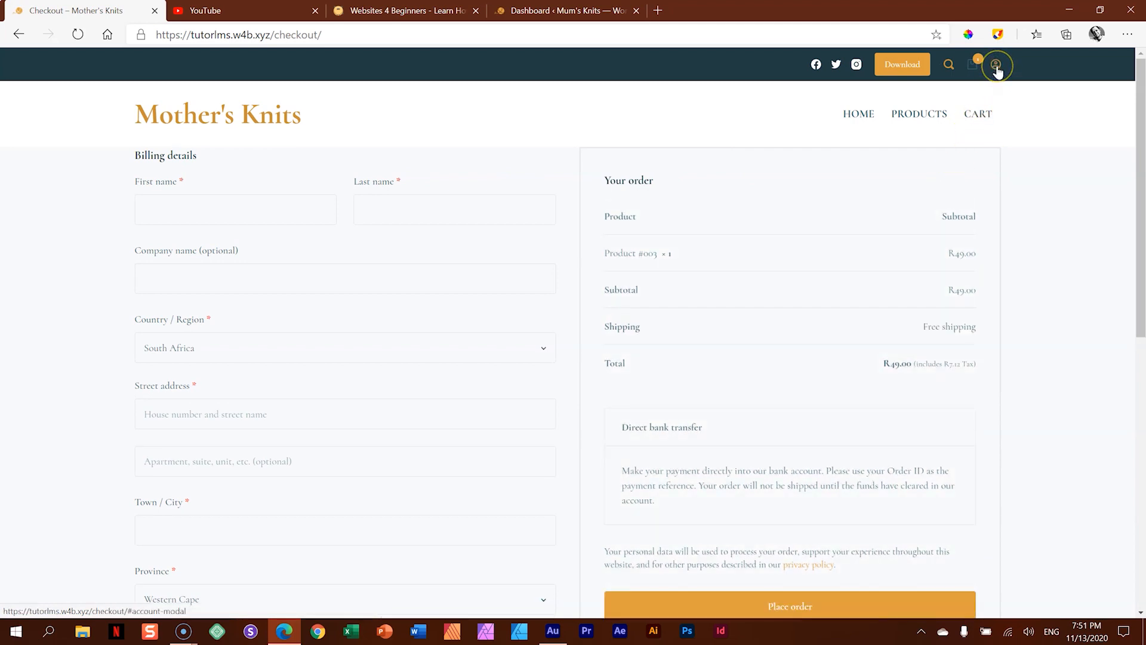
# - View the account login form from the site header and close it
pyautogui.click(996, 66)
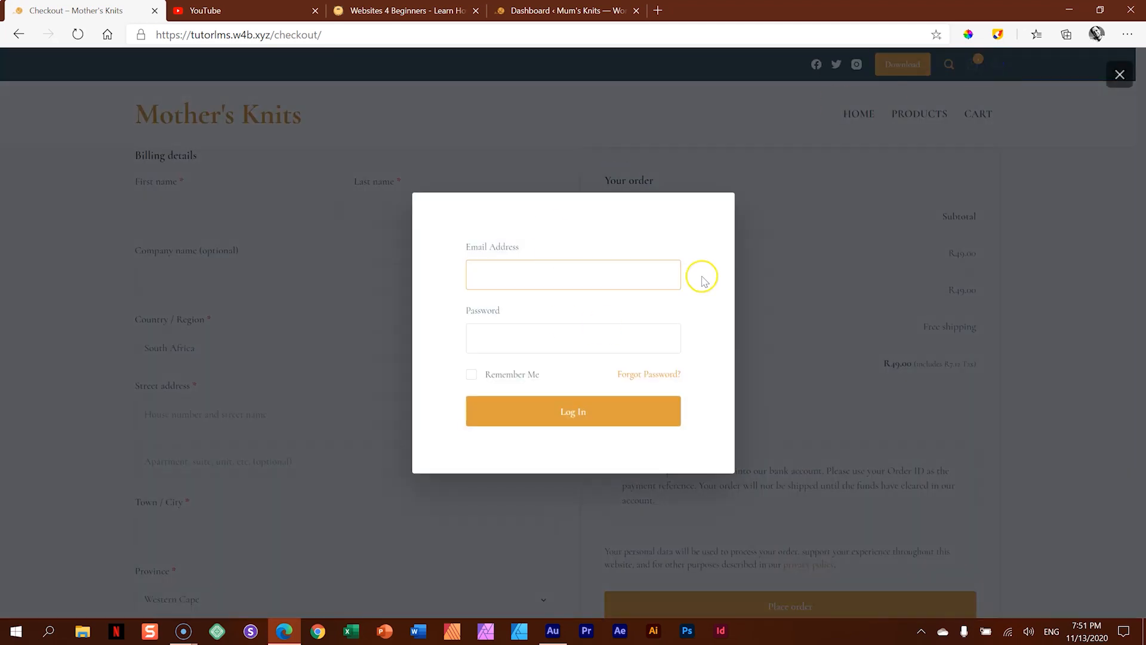
pyautogui.click(1073, 246)
pyautogui.click(1120, 75)
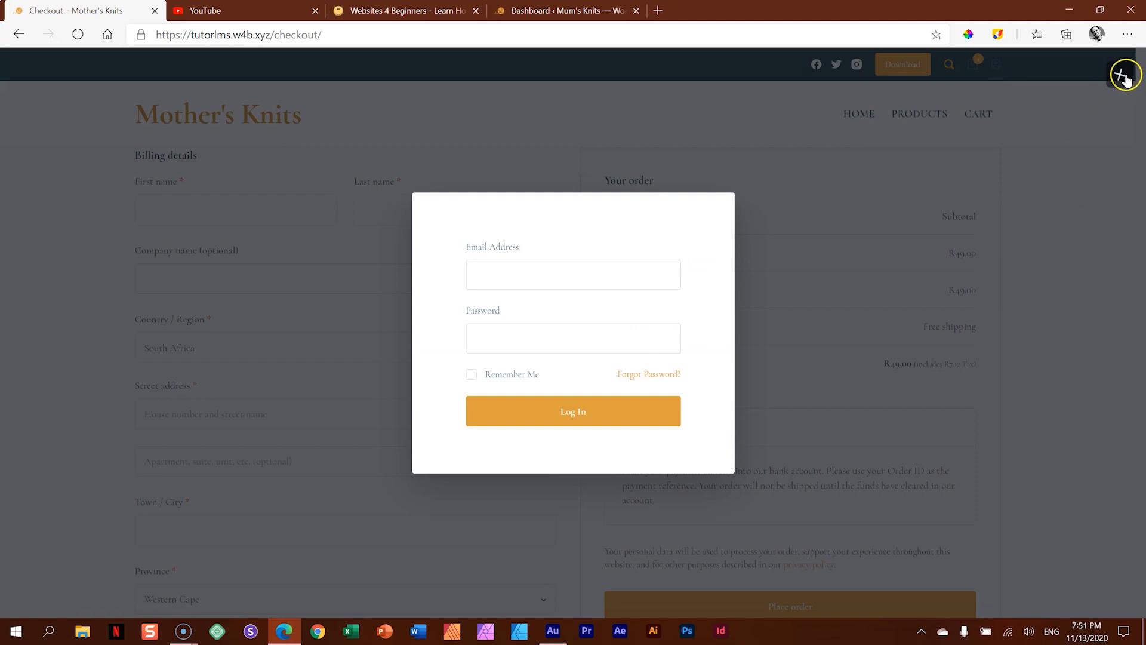
# - Review the remaining billing fields, order notes and payment section of the checkout page
pyautogui.scroll(-5, 1077, 340)
pyautogui.scroll(-4, 1076, 340)
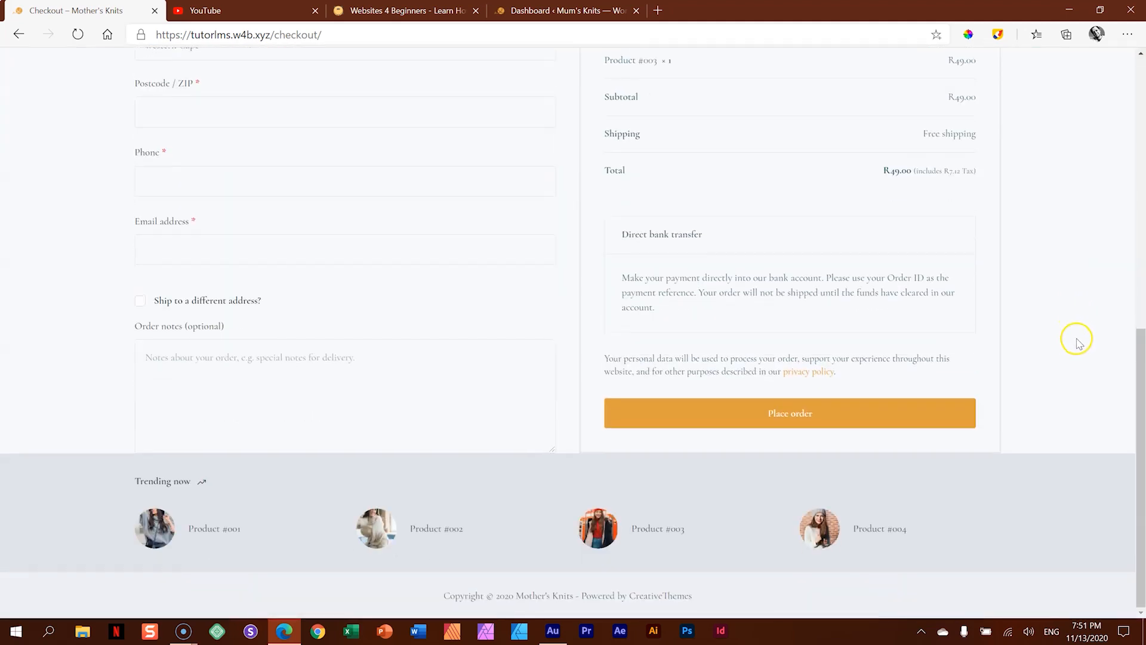
pyautogui.scroll(9, 1068, 347)
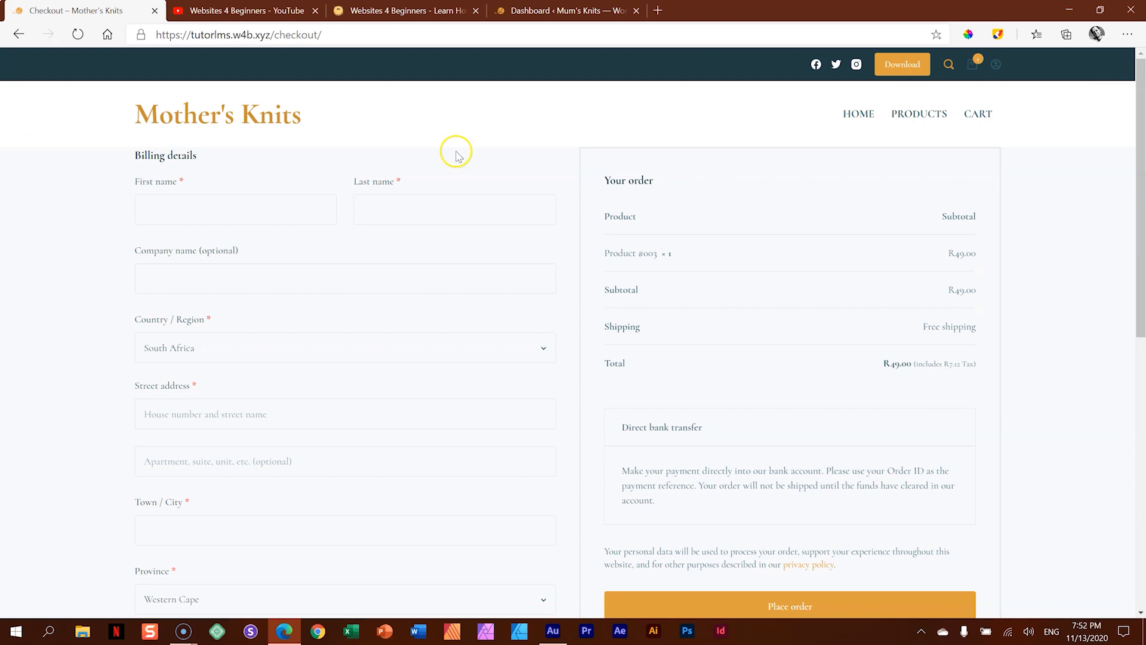
# - Switch to the Websites 4 Beginners channel on YouTube
pyautogui.click(245, 10)
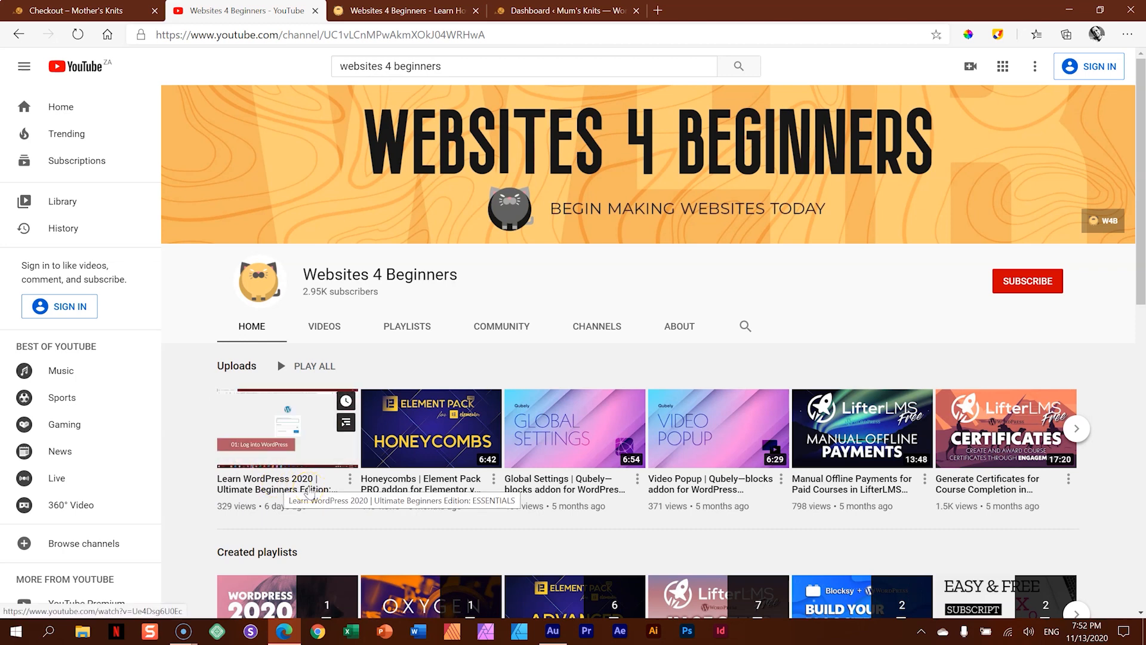
# - Switch to the Websites 4 Beginners website (w4b.io), view its list of tutorials and close the list
pyautogui.click(308, 451)
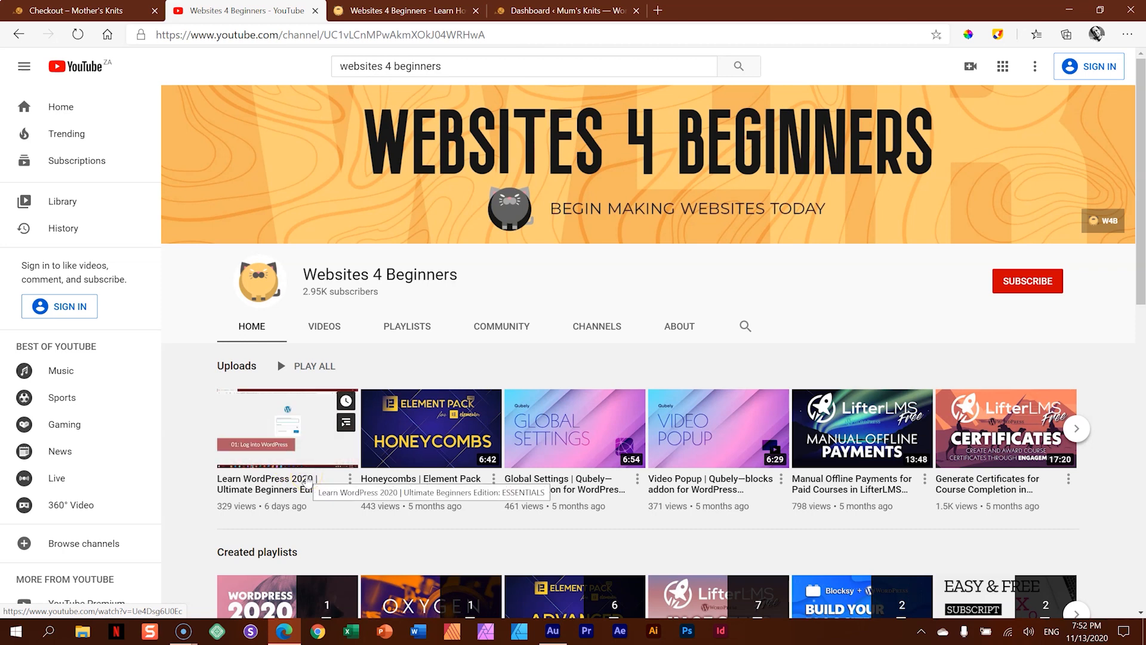
pyautogui.click(427, 8)
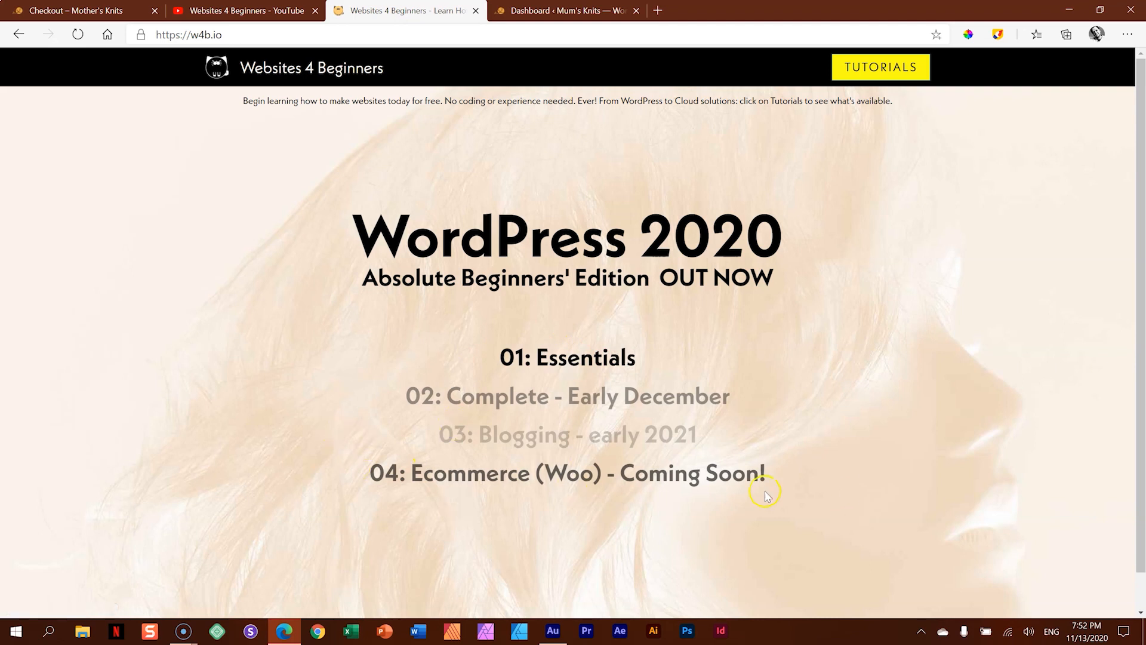
pyautogui.click(874, 79)
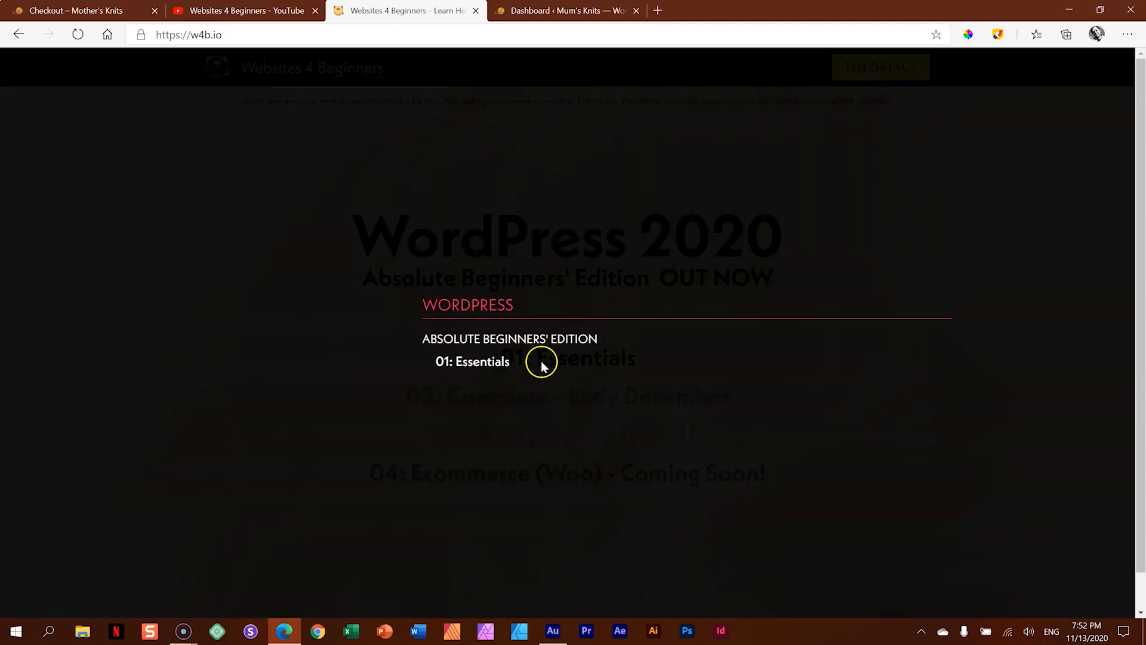
pyautogui.click(968, 159)
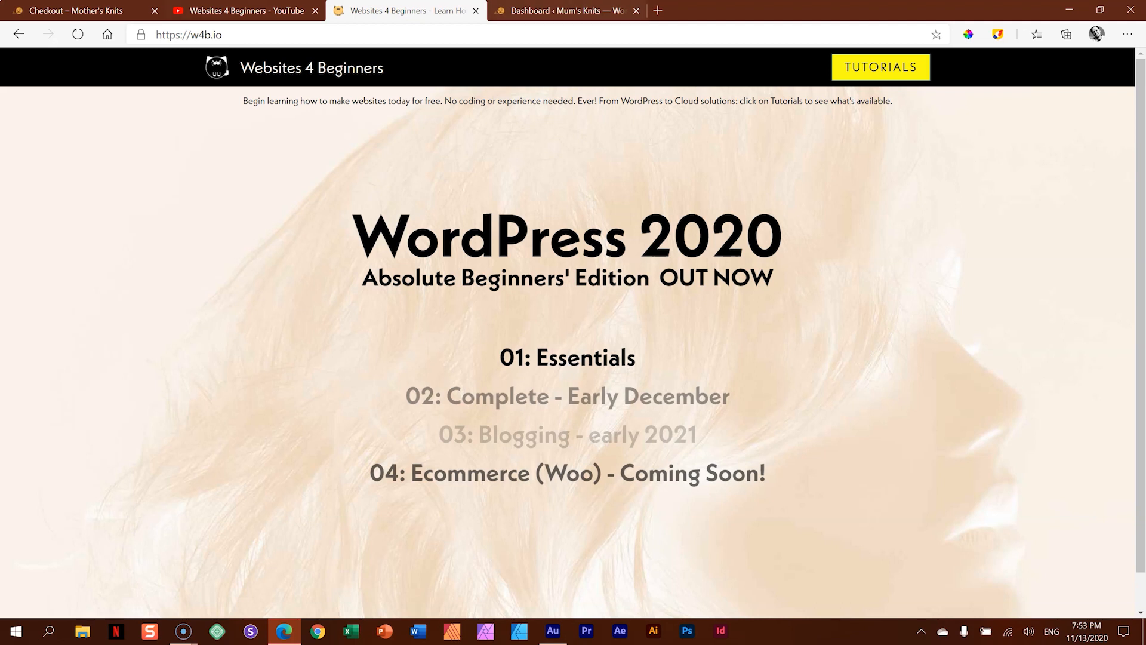
# - Close the shop checkout, YouTube channel and Websites 4 Beginners pages, keeping only the Mum's Knits WordPress dashboard open
pyautogui.click(135, 10)
pyautogui.click(154, 11)
pyautogui.click(154, 11)
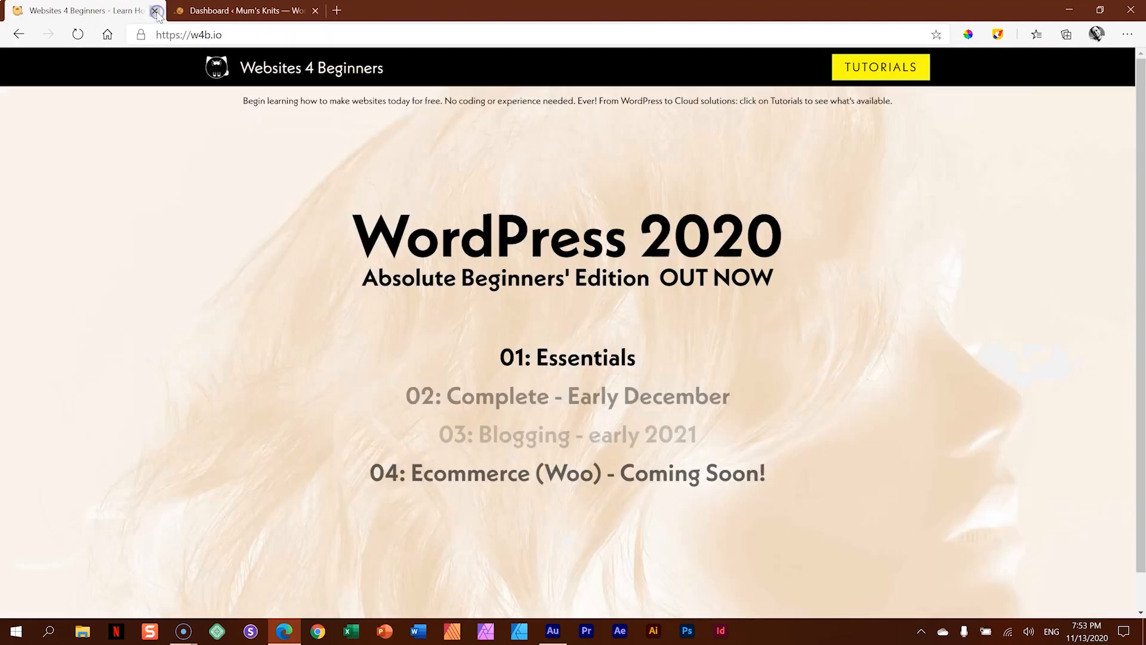
pyautogui.click(155, 11)
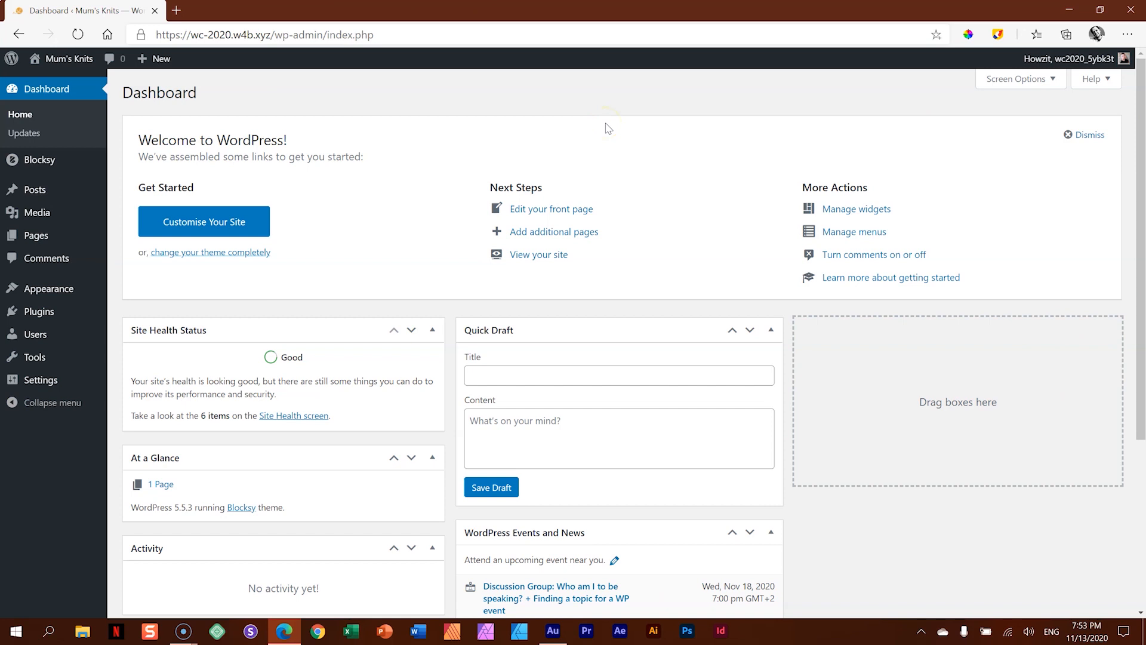
# - Visit the Mum's Knits site from the dashboard and look through its homepage sections
pyautogui.click(70, 59)
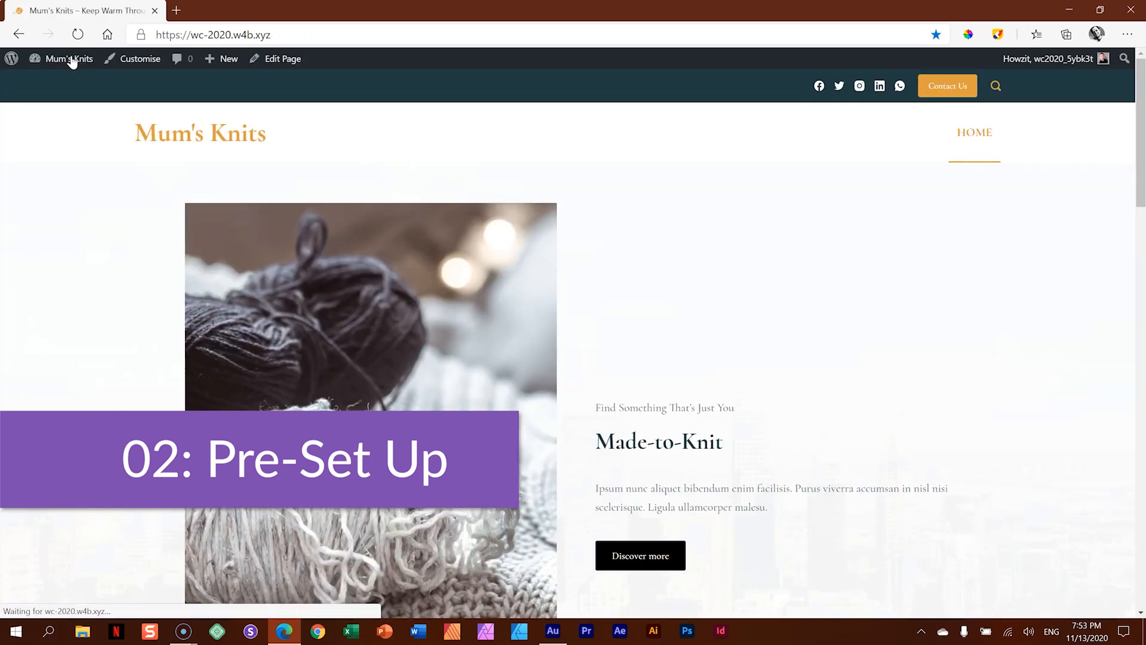
pyautogui.scroll(-15, 937, 269)
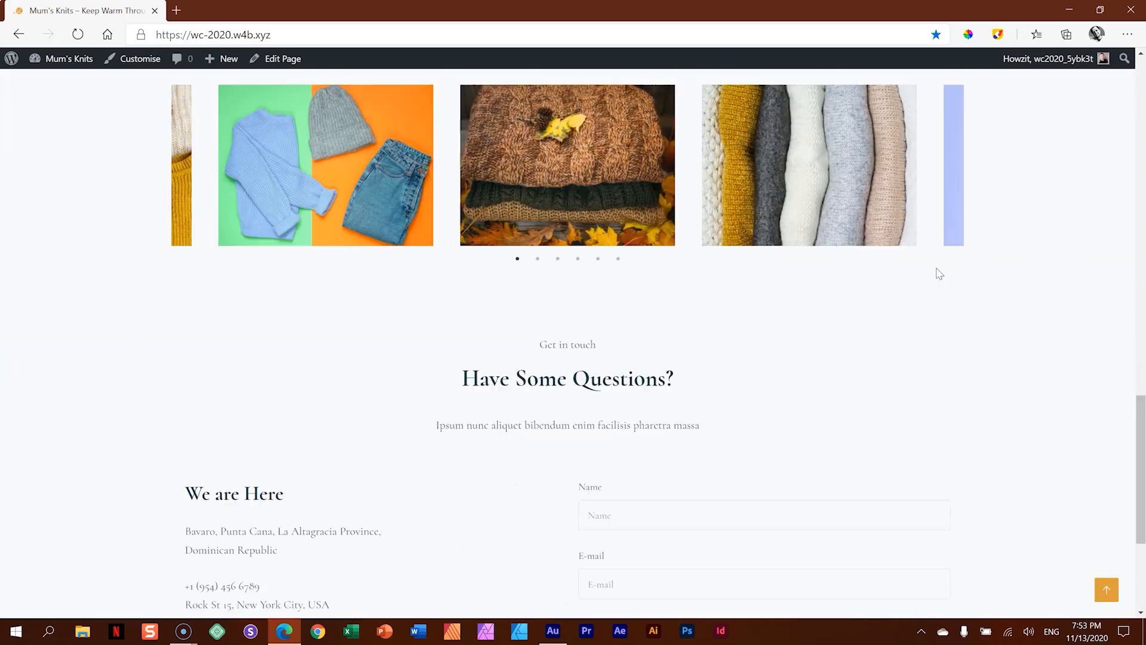
pyautogui.scroll(-4, 939, 273)
pyautogui.click(941, 299)
pyautogui.scroll(8, 943, 301)
pyautogui.scroll(12, 943, 301)
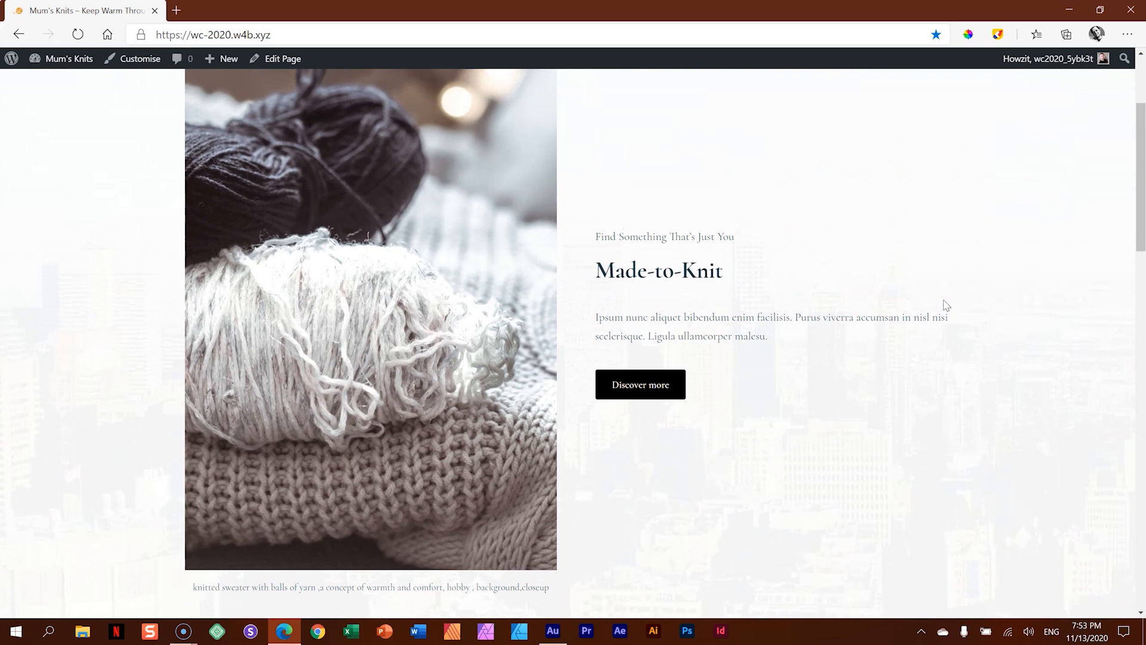
pyautogui.scroll(3, 945, 305)
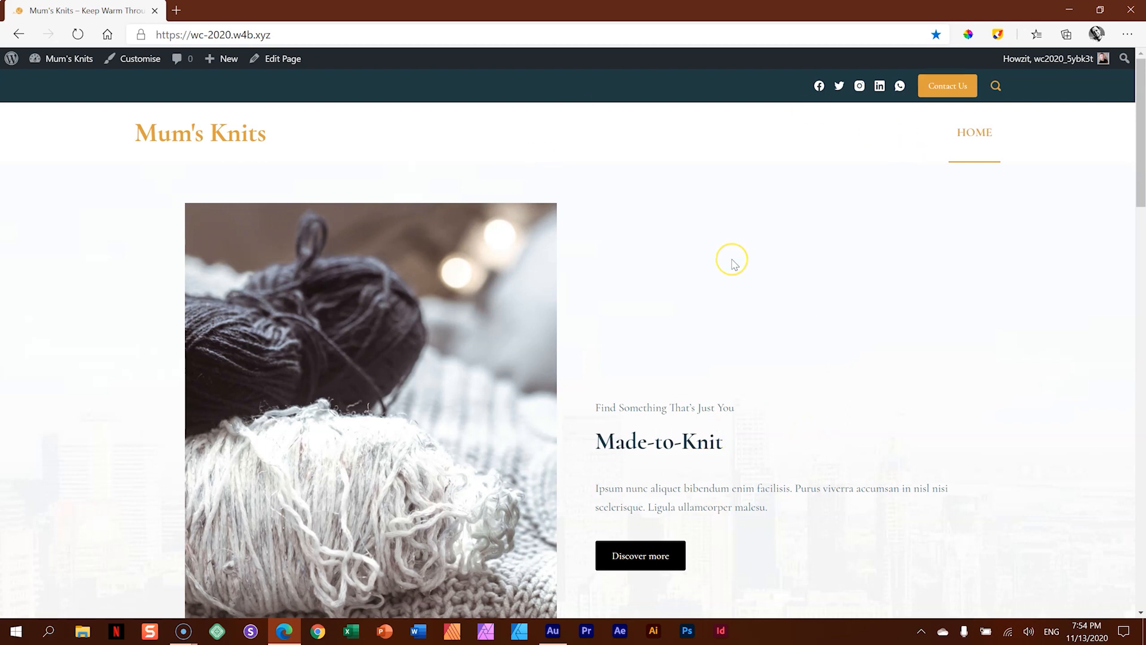
# - Return to the WordPress dashboard and view the installed themes and the media library
pyautogui.click(79, 60)
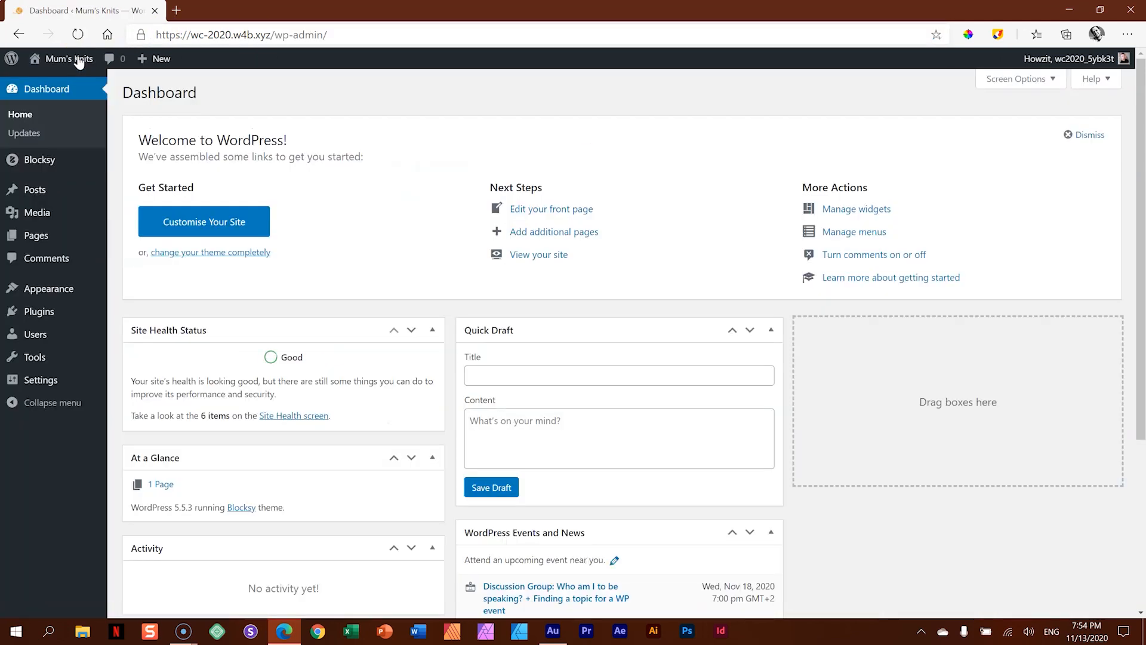
pyautogui.moveTo(64, 289)
pyautogui.click(139, 291)
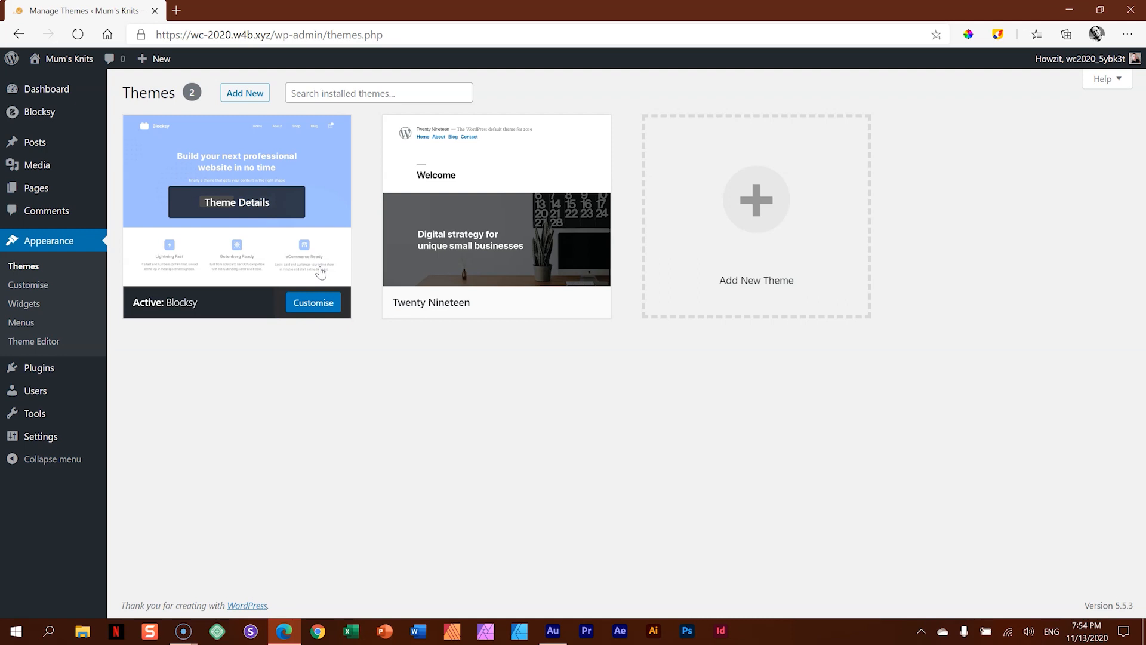
pyautogui.click(46, 173)
pyautogui.click(129, 170)
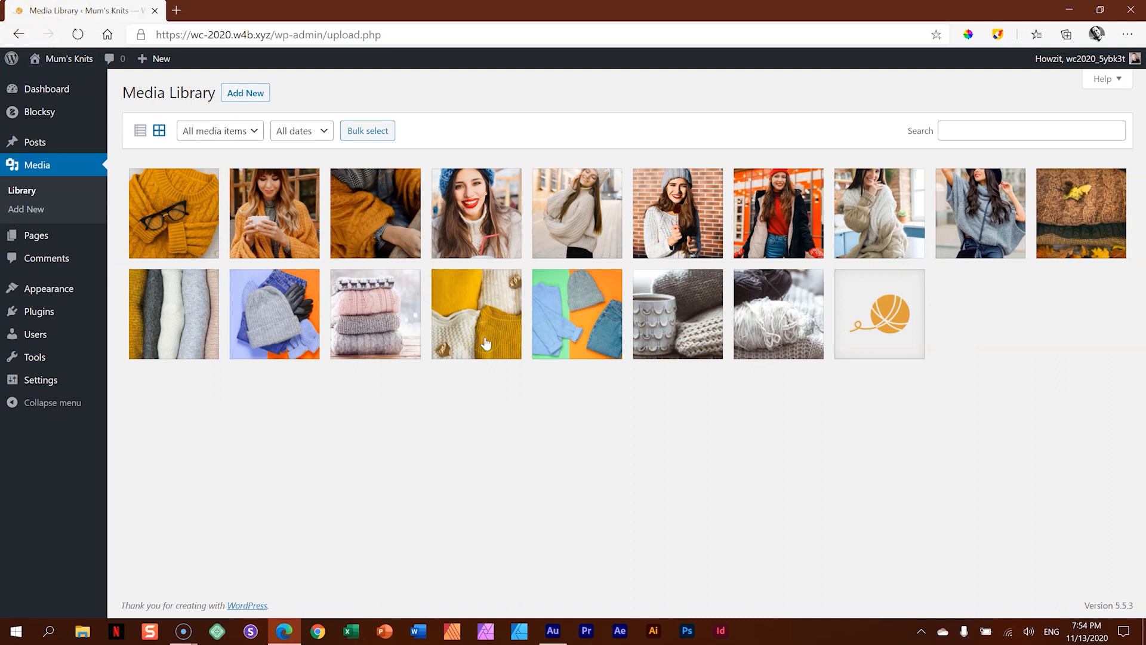
# - View the site's list of pages and its installed plugins
pyautogui.moveTo(35, 233)
pyautogui.click(122, 238)
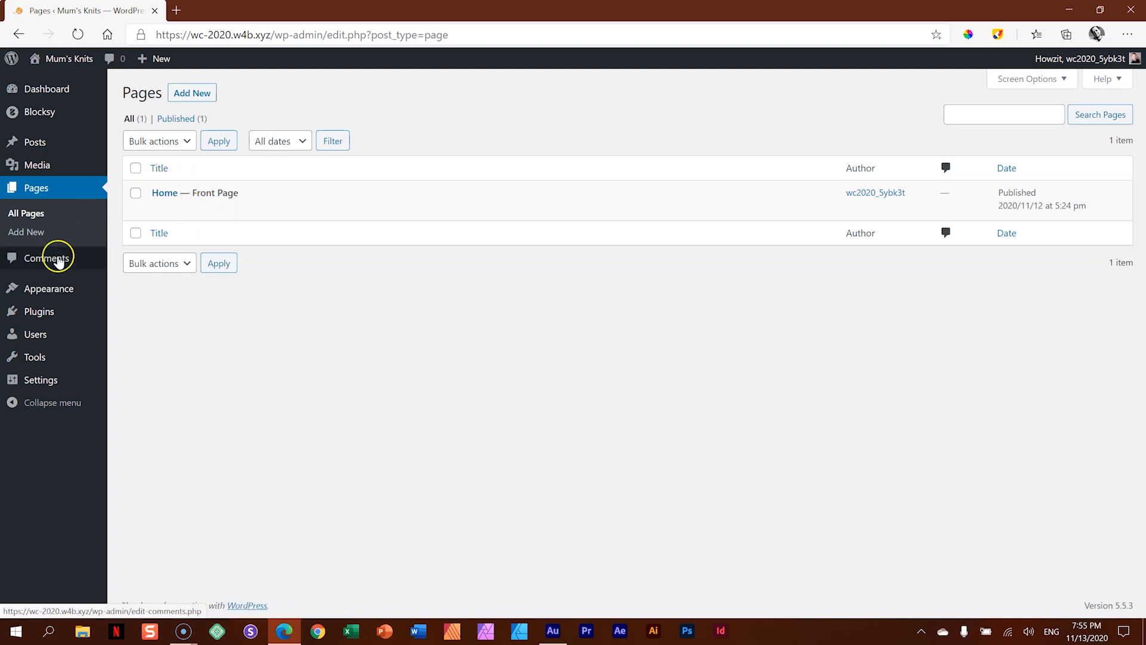
pyautogui.moveTo(40, 315)
pyautogui.click(124, 315)
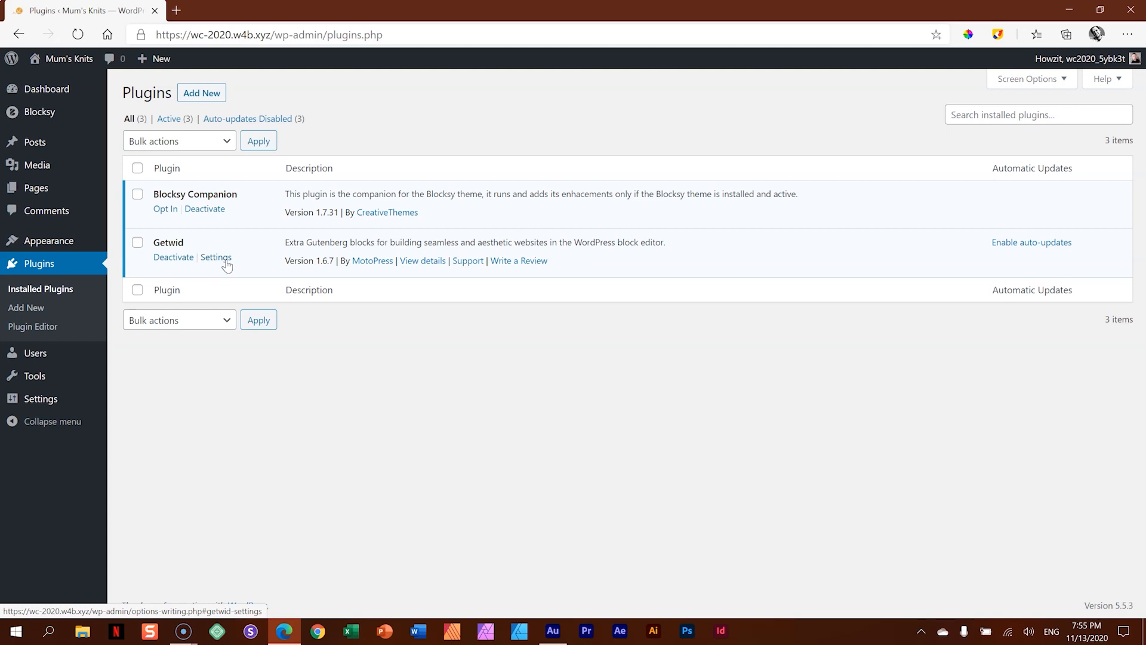
# - Check the Main Menu's structure and display location, and view the permalink settings
pyautogui.moveTo(59, 242)
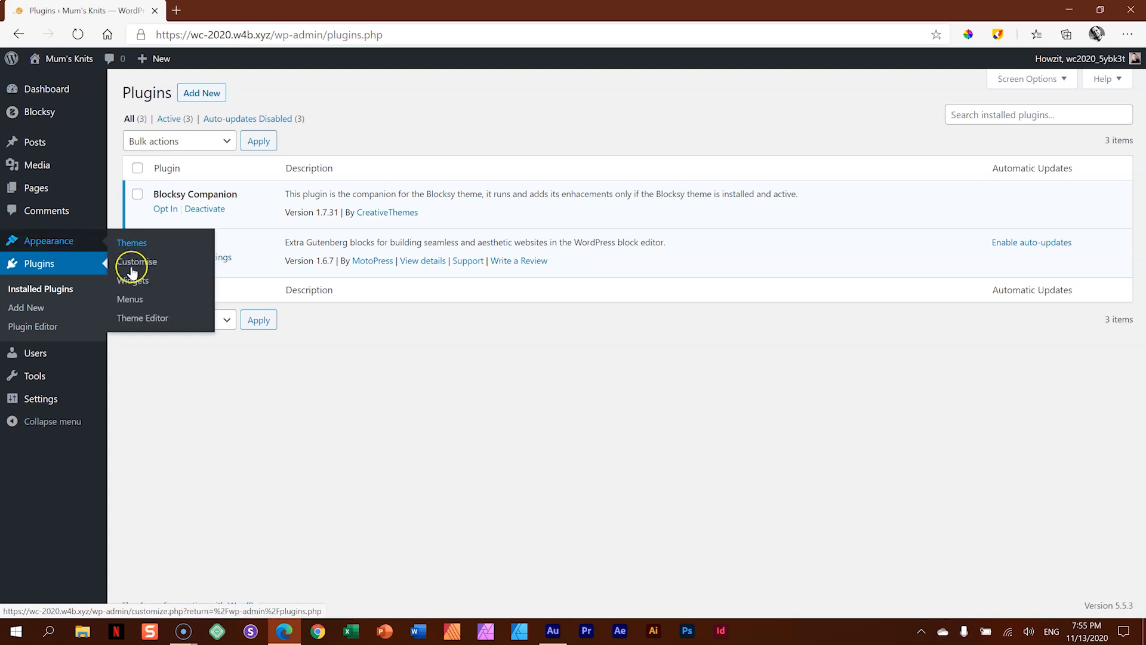
pyautogui.click(132, 300)
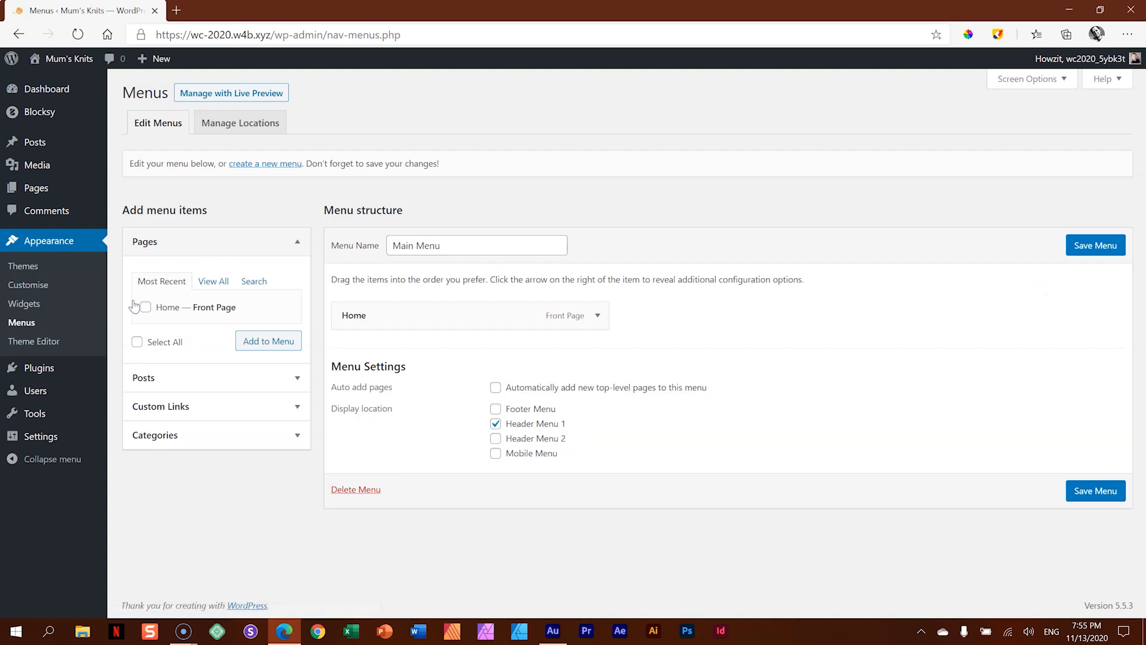
pyautogui.click(141, 307)
pyautogui.moveTo(36, 436)
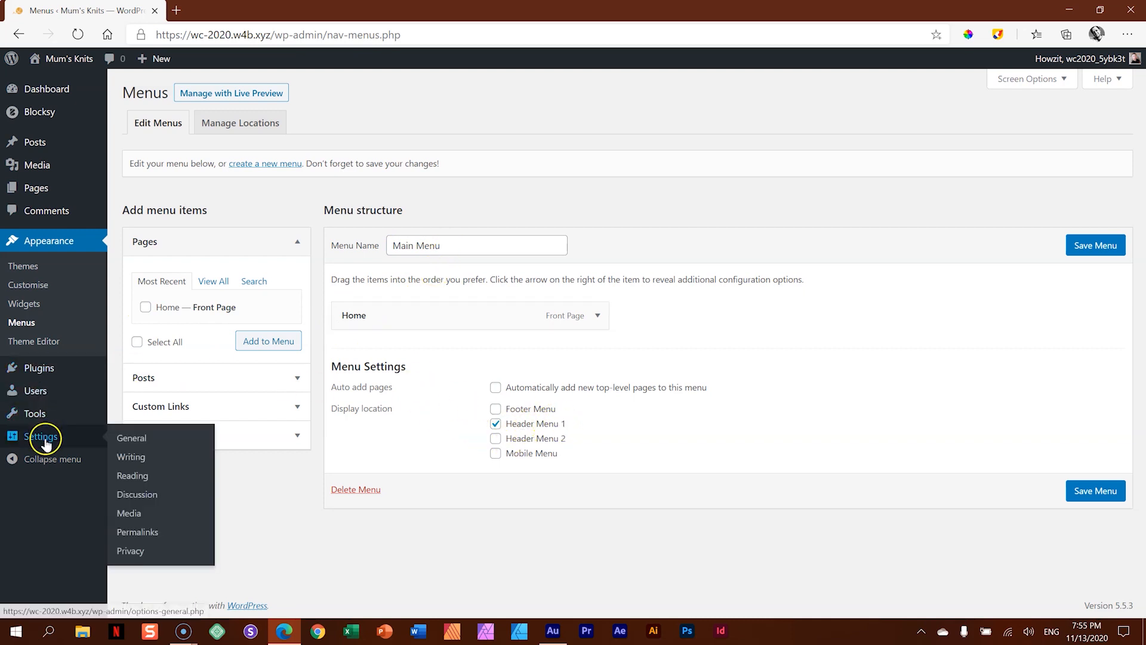
pyautogui.click(134, 540)
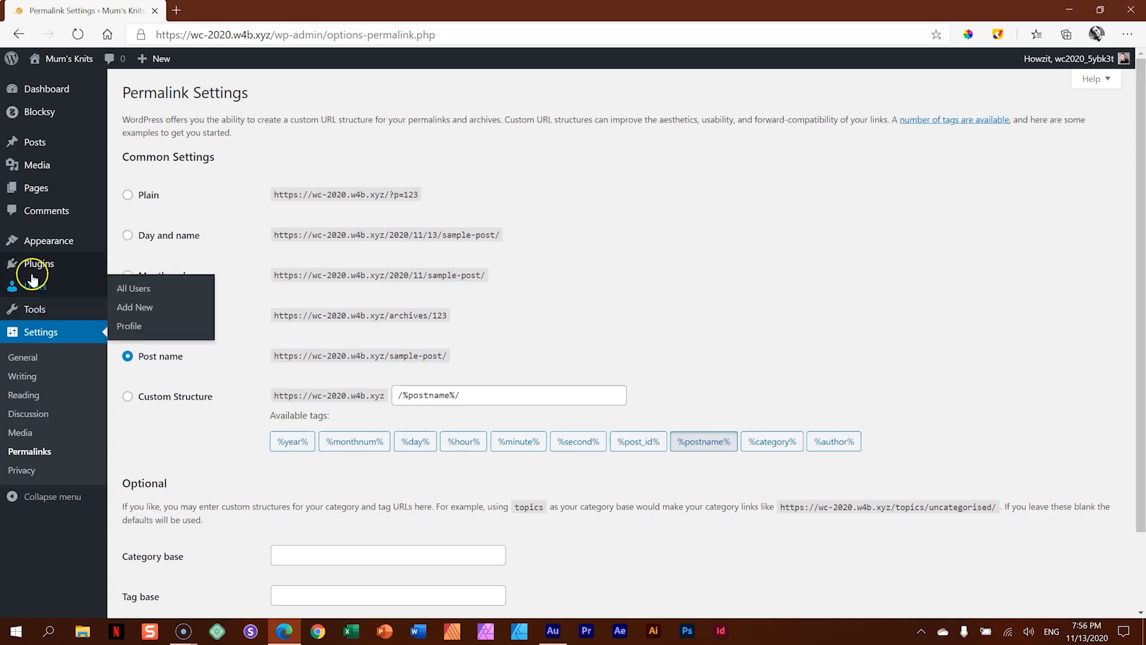
# - Search for "woocommerce" among the plugins available to add
pyautogui.moveTo(26, 260)
pyautogui.click(151, 286)
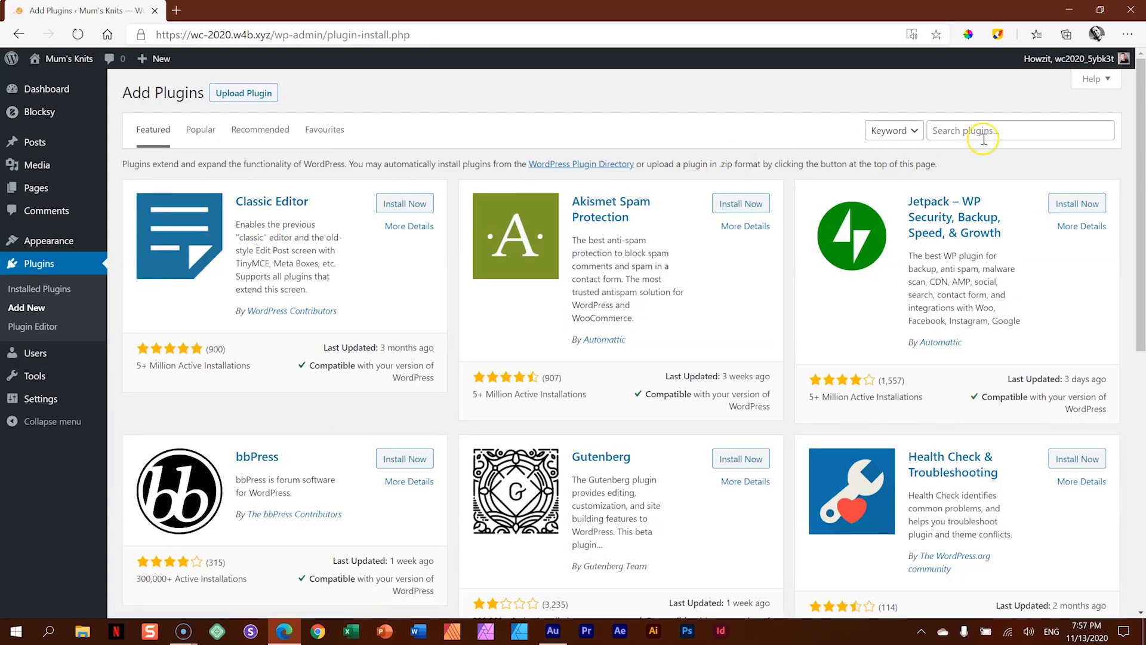
pyautogui.click(952, 138)
pyautogui.write('woom')
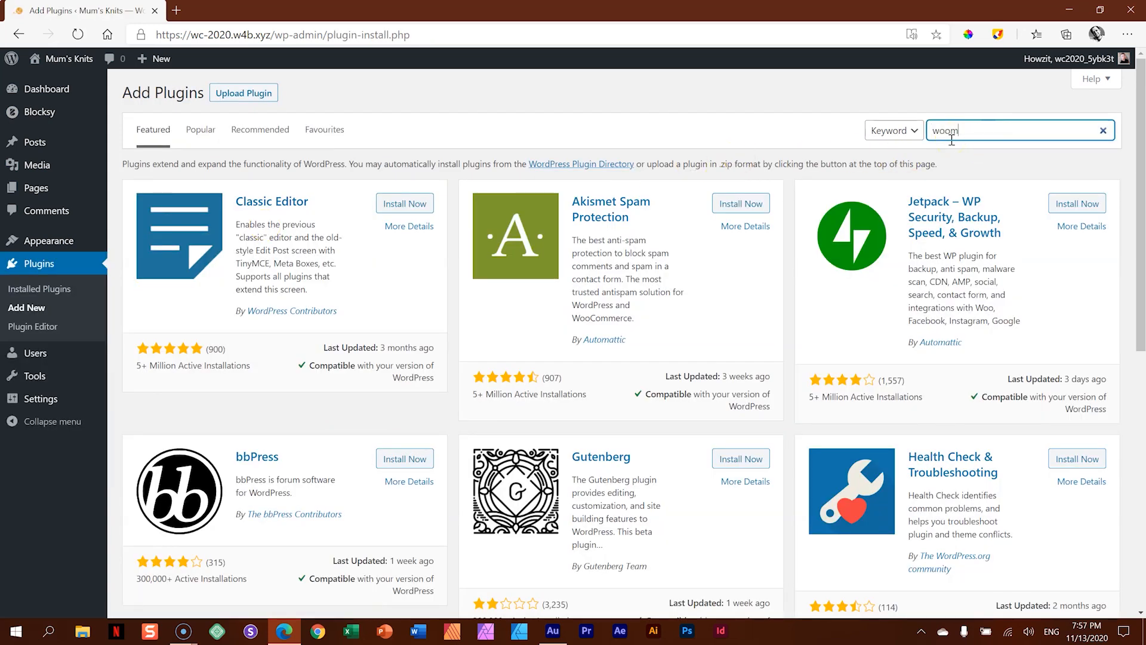
pyautogui.press('BackSpace')
pyautogui.write('commerce')
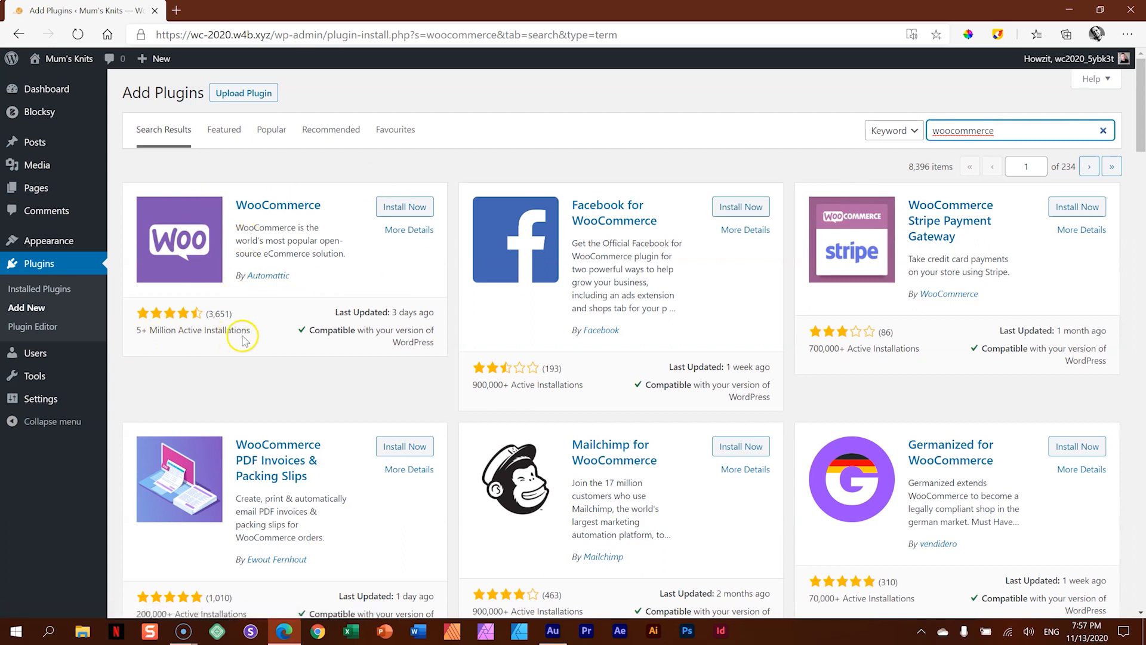
# - Install and activate the WooCommerce plugin by Automattic
pyautogui.click(400, 208)
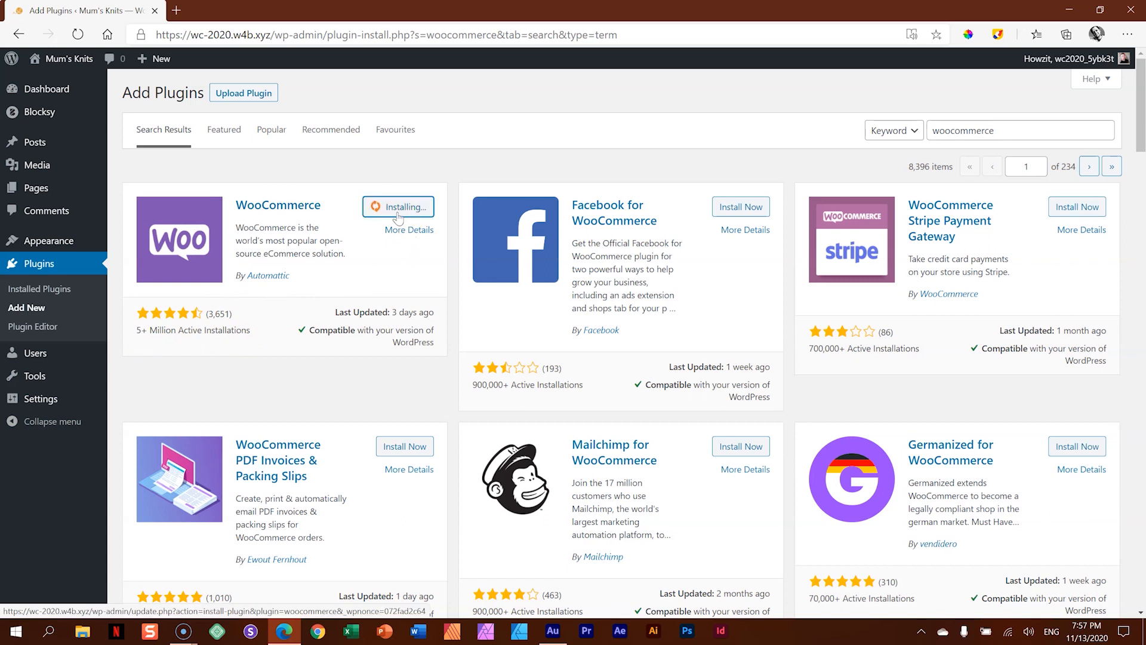
pyautogui.click(400, 213)
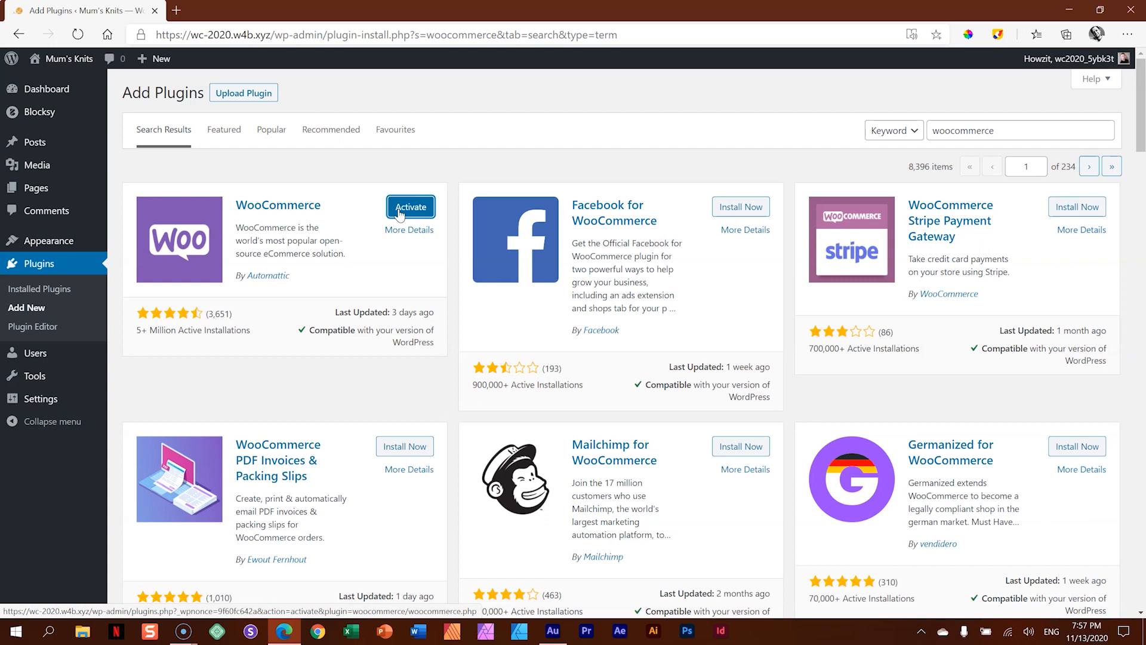
pyautogui.click(398, 212)
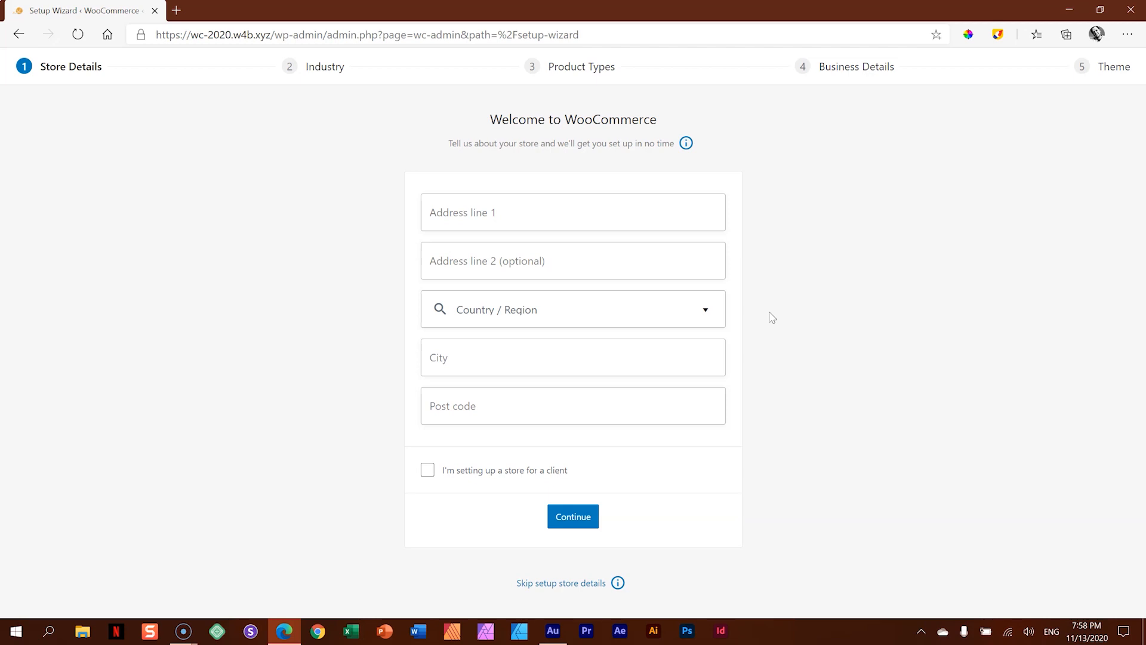
# - Fill in both address lines of the store details with the store's street address and suburb
pyautogui.click(502, 216)
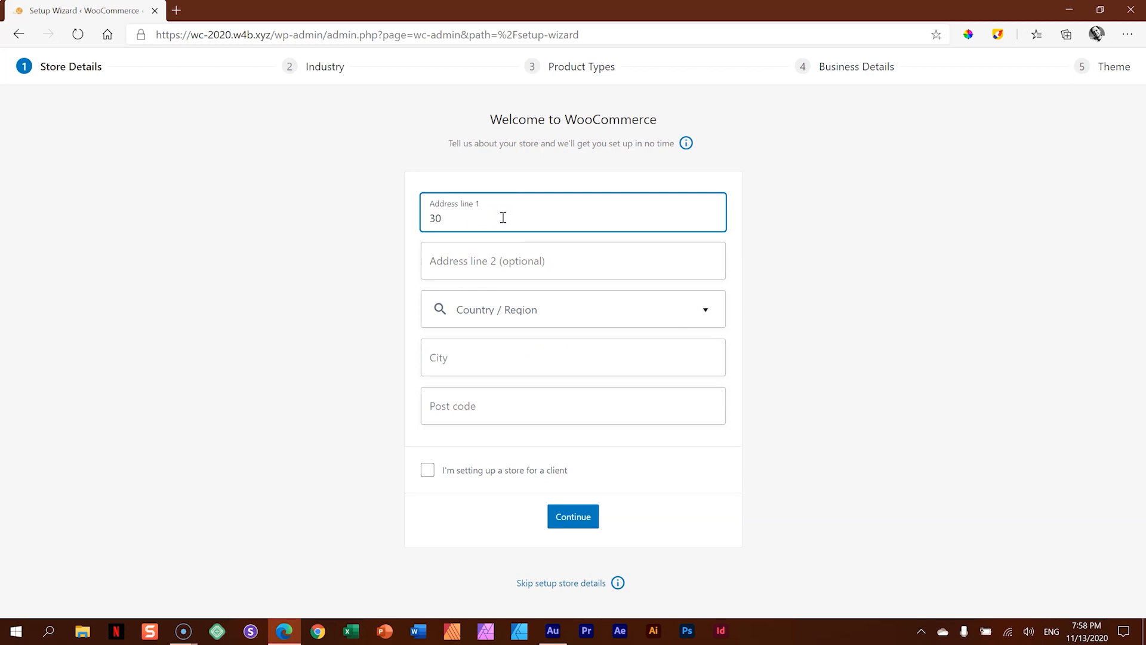
pyautogui.press('Tab')
pyautogui.write('Tas')
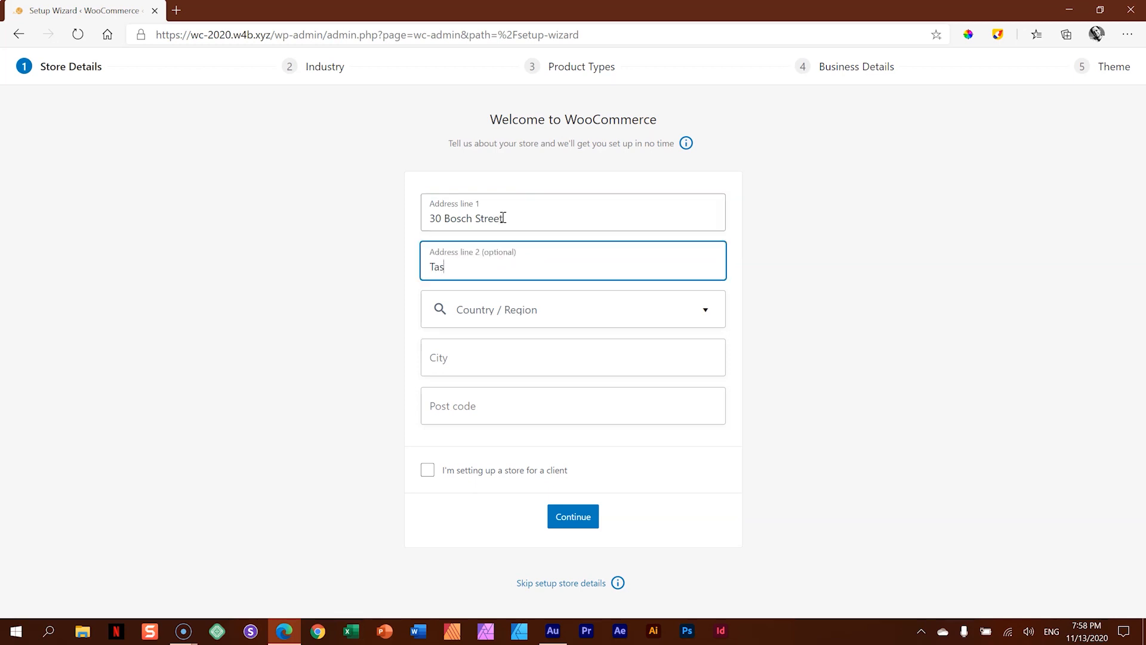
pyautogui.write('vallei')
# - Set the store's country and region to South Africa — Western Cape
pyautogui.press('Tab')
pyautogui.write('south africa')
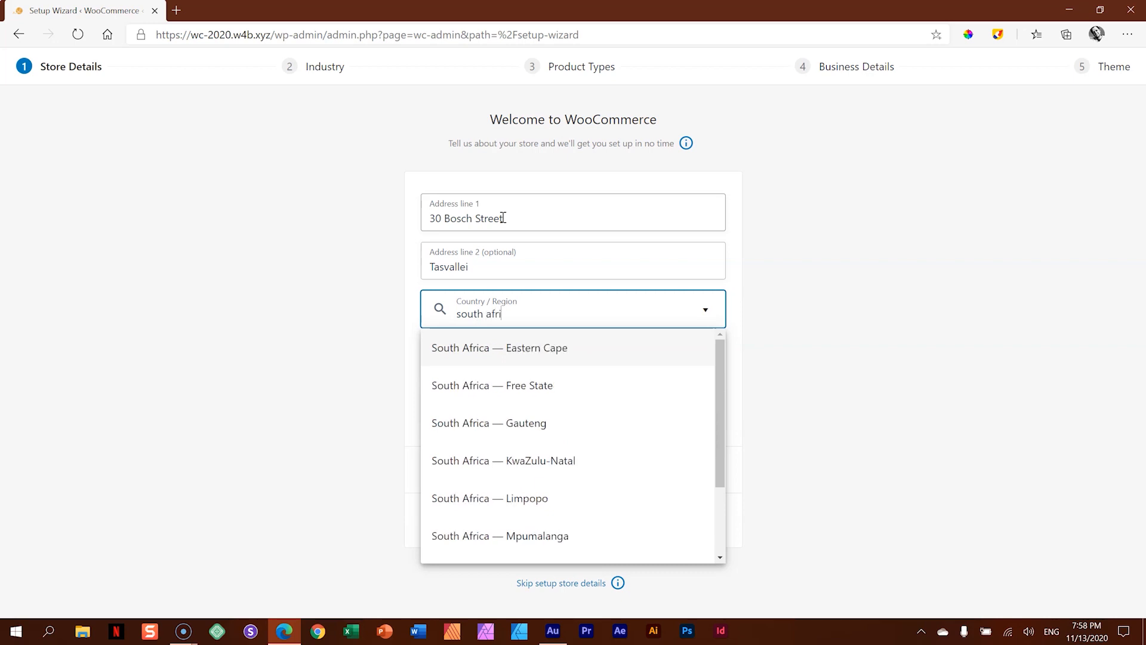
pyautogui.scroll(-2, 597, 478)
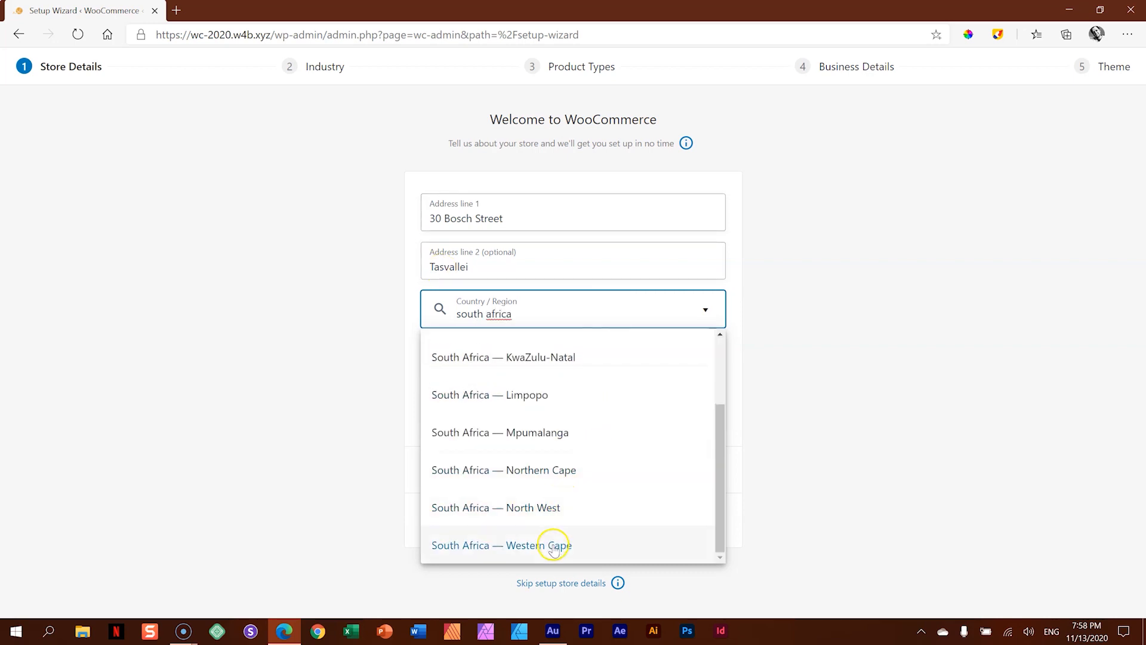
pyautogui.click(542, 543)
# - Enter the store's city in the store details
pyautogui.click(519, 365)
pyautogui.write('7655')
pyautogui.moveTo(518, 365); pyautogui.dragTo(395, 368)
pyautogui.write('S')
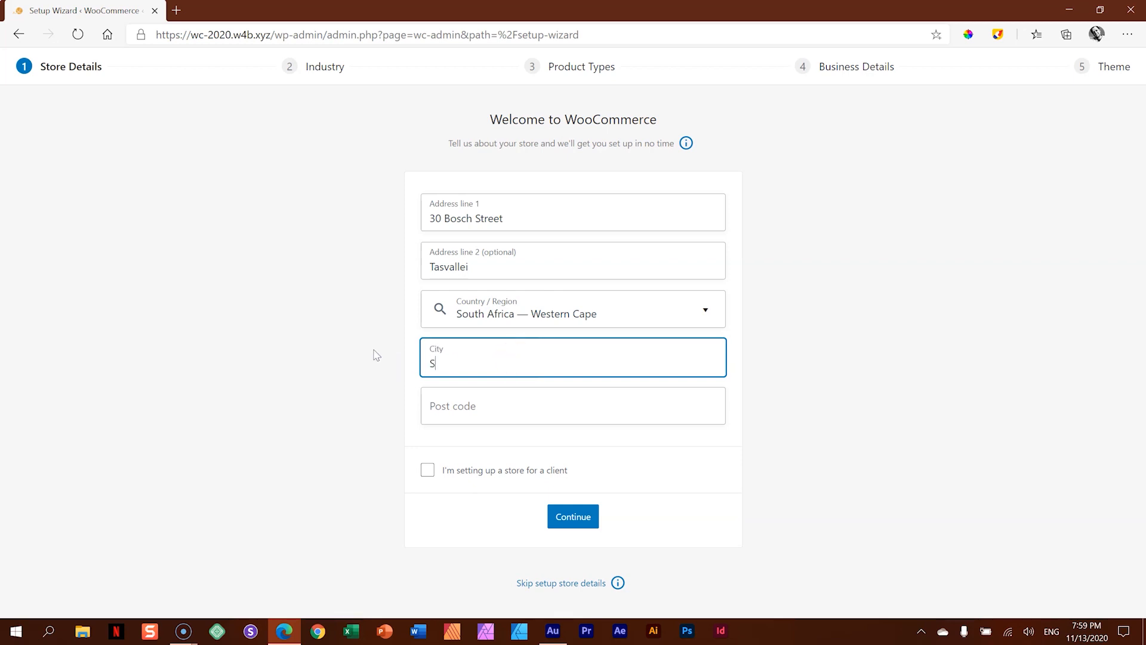
pyautogui.write('tellenbosch7655')
pyautogui.press('BackSpace')
pyautogui.press('BackSpace')
pyautogui.press('BackSpace')
pyautogui.press('BackSpace')
# - Enter the store's post code and submit the store details without opting in to usage tracking
pyautogui.press('Tab')
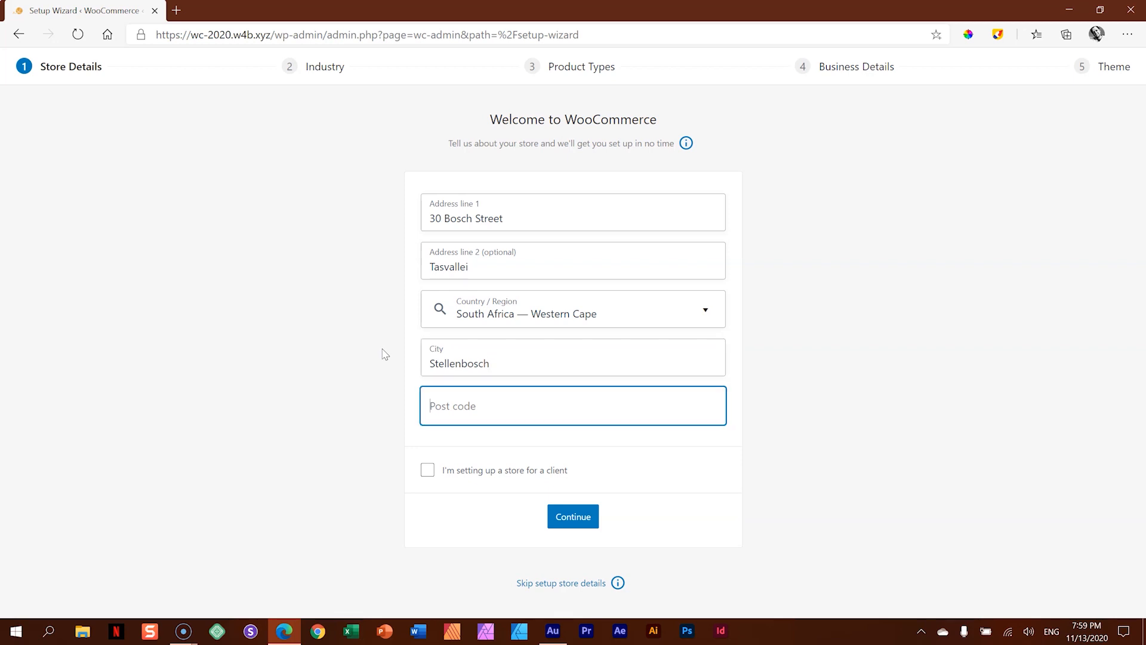
pyautogui.write('7655')
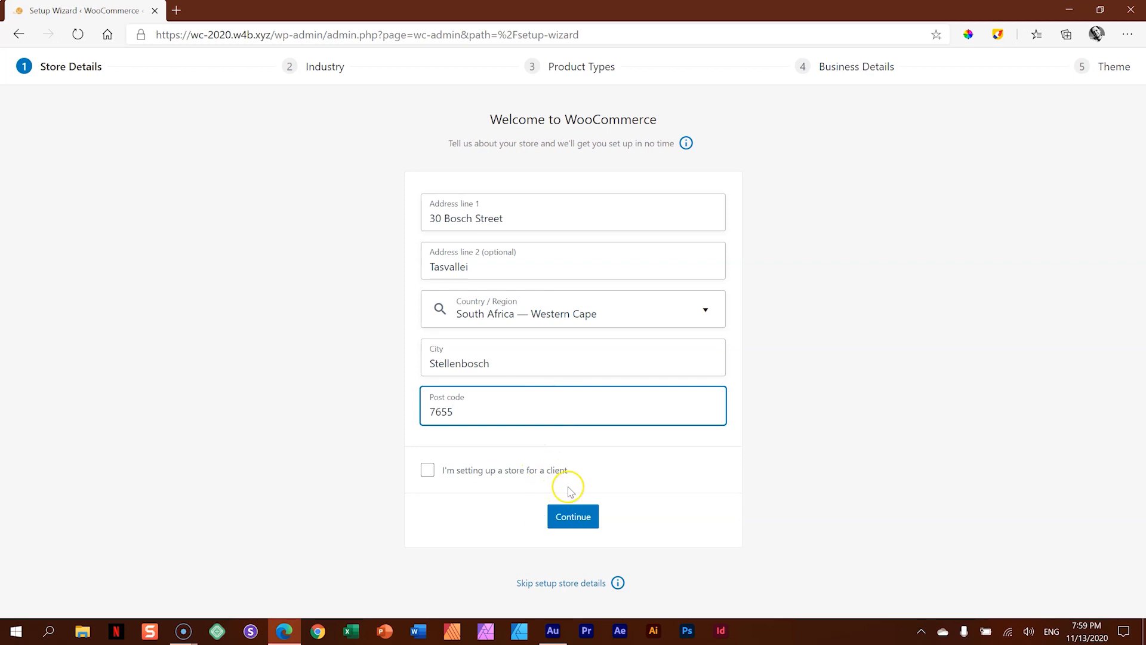
pyautogui.click(574, 518)
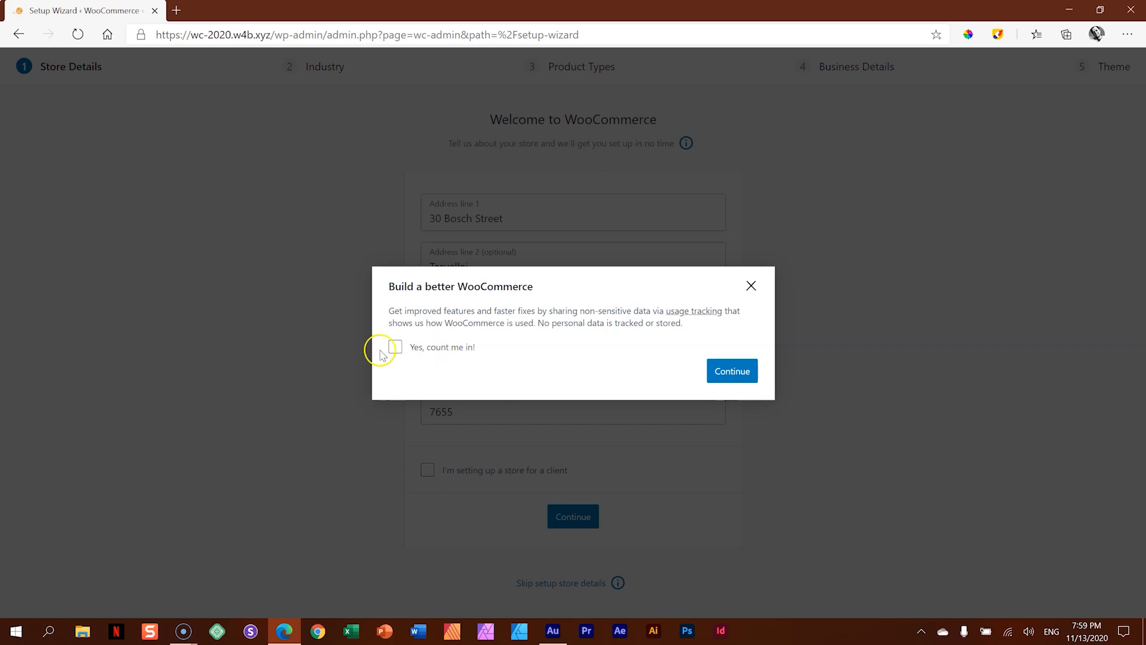
pyautogui.click(748, 372)
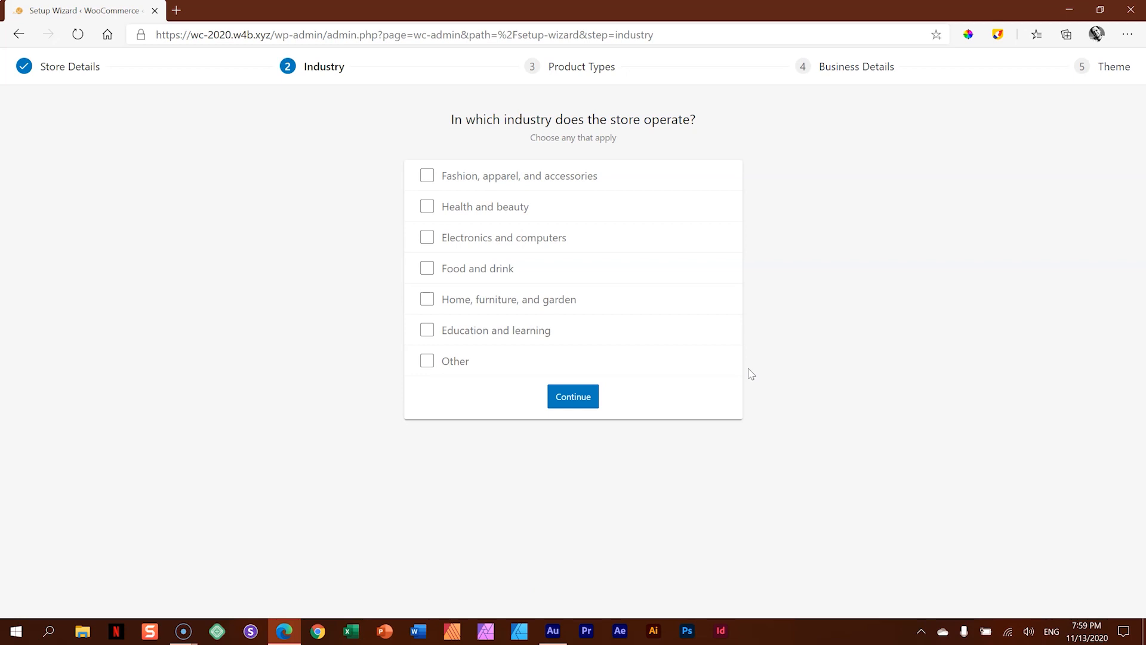
# - Set Fashion, apparel, and accessories as the store's only industry and submit the industry selection
pyautogui.click(427, 179)
pyautogui.click(427, 206)
pyautogui.click(426, 237)
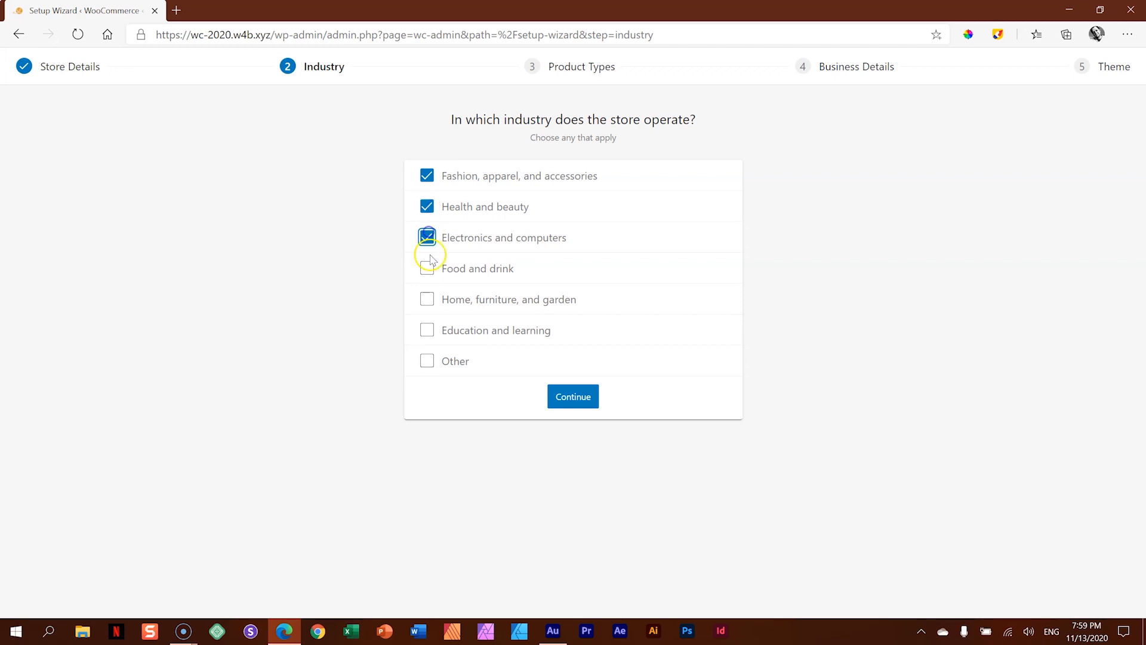
pyautogui.click(429, 265)
pyautogui.click(429, 235)
pyautogui.click(427, 207)
pyautogui.click(426, 265)
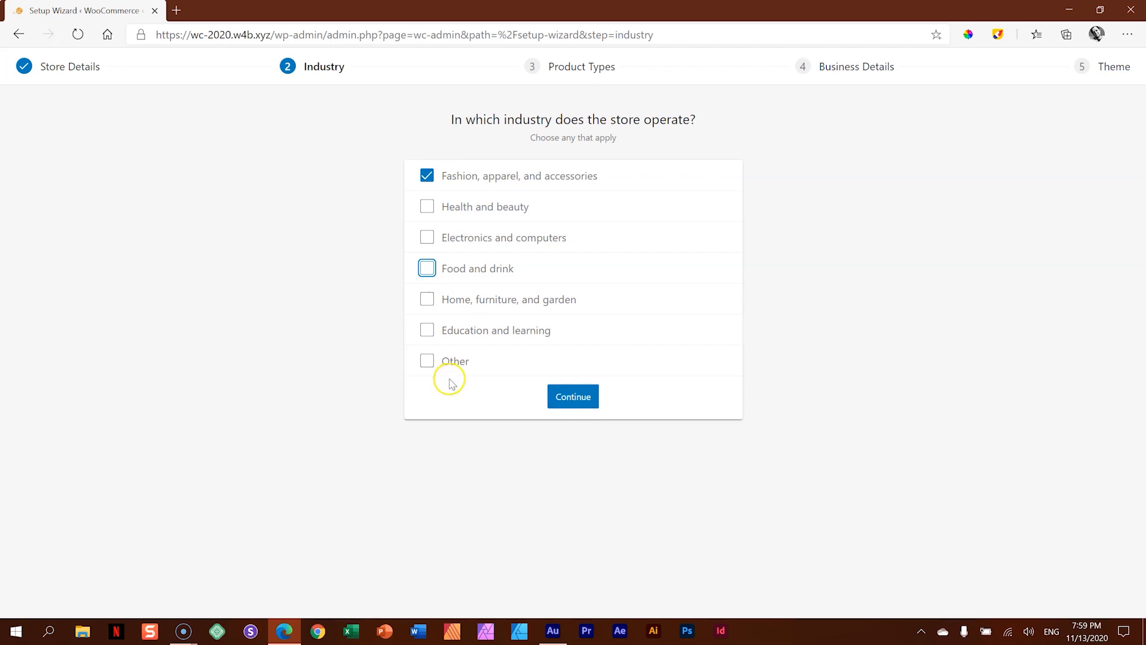
pyautogui.click(425, 360)
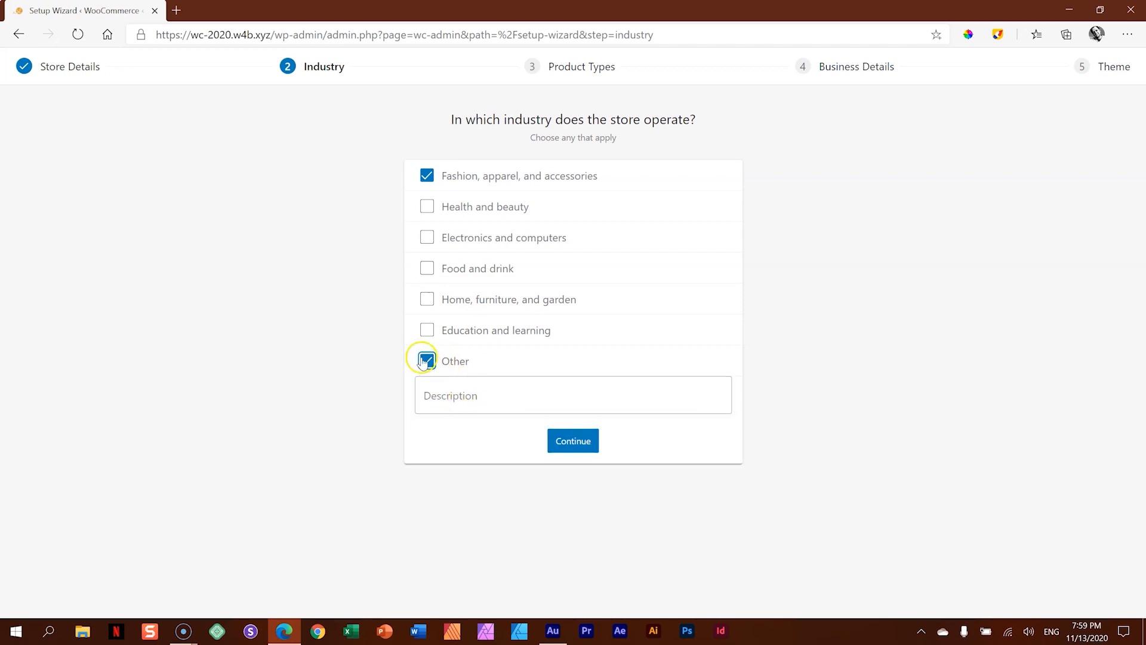
pyautogui.click(425, 361)
pyautogui.click(576, 400)
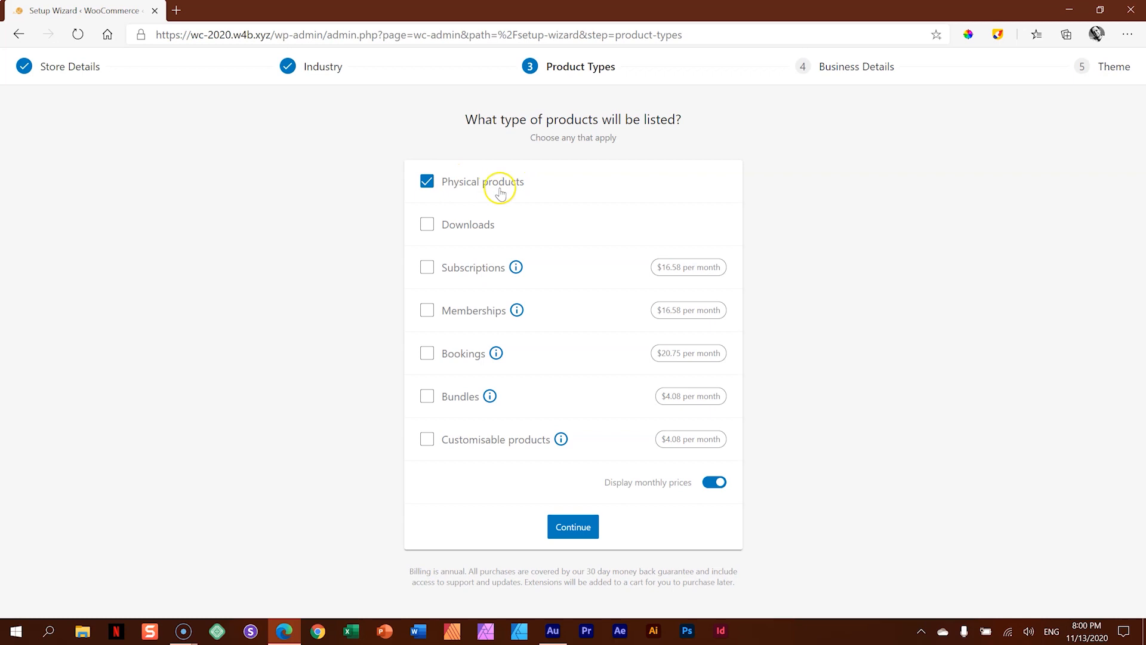
# - Accept physical products as the product type, and set 1 - 10 products to display and No for currently selling elsewhere
pyautogui.click(577, 529)
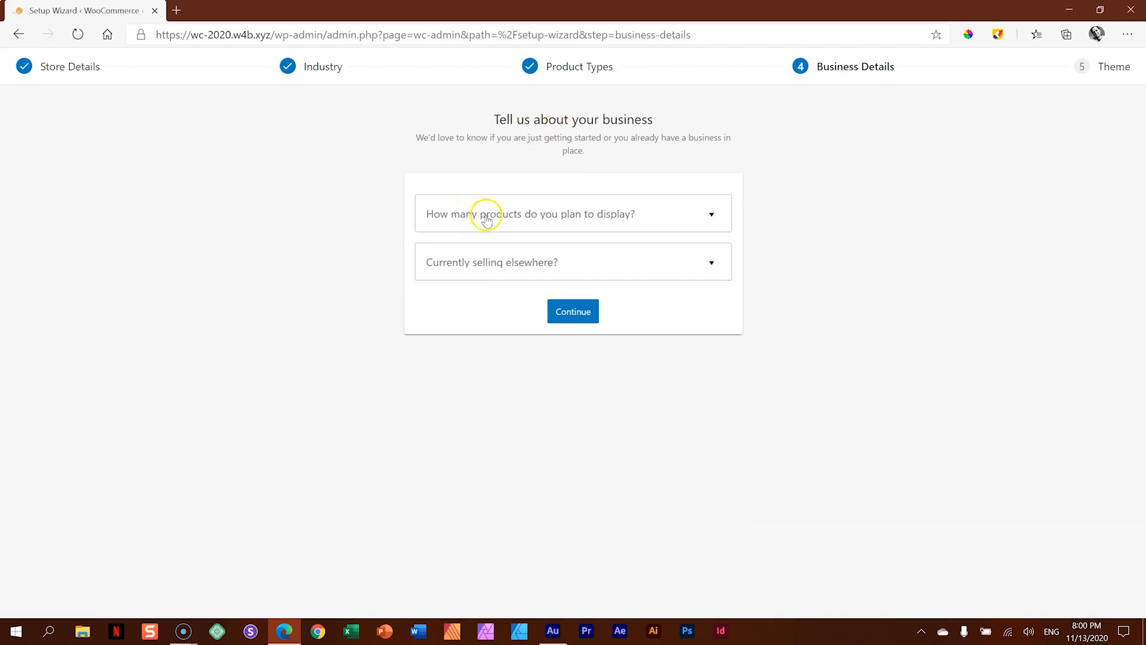
pyautogui.click(626, 215)
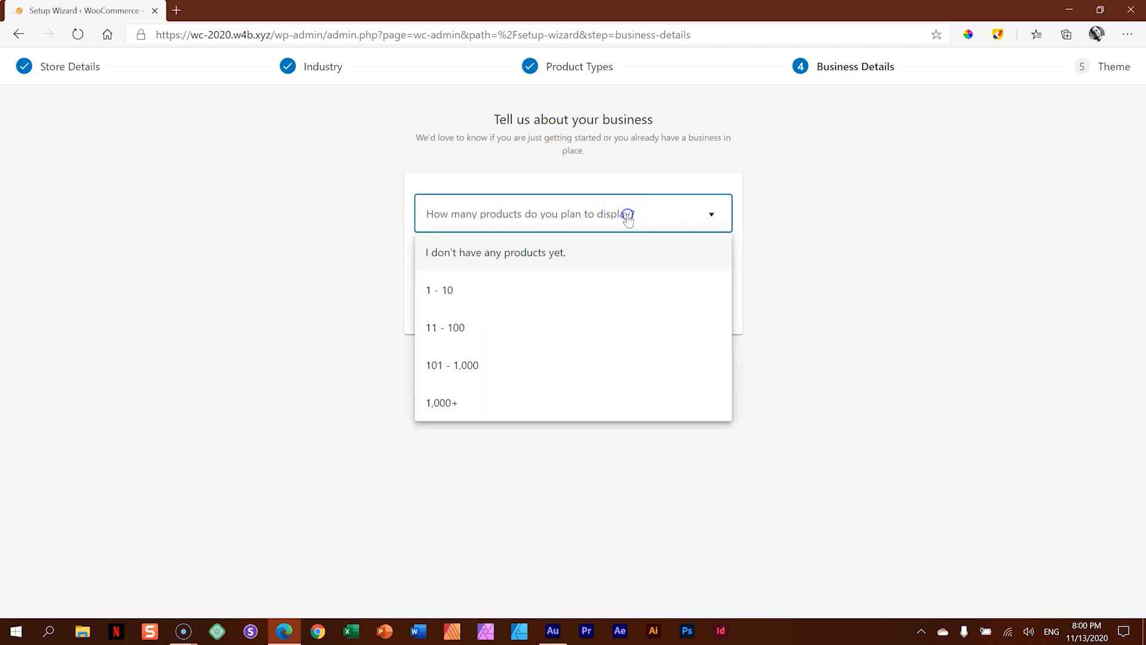
pyautogui.click(441, 292)
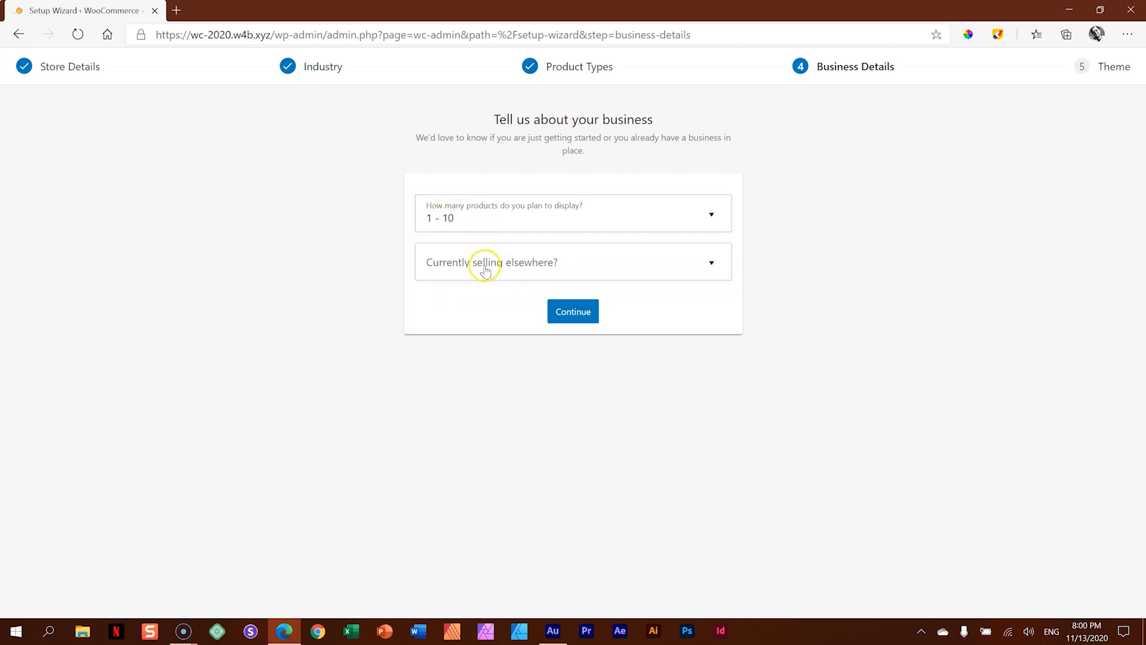
pyautogui.click(481, 263)
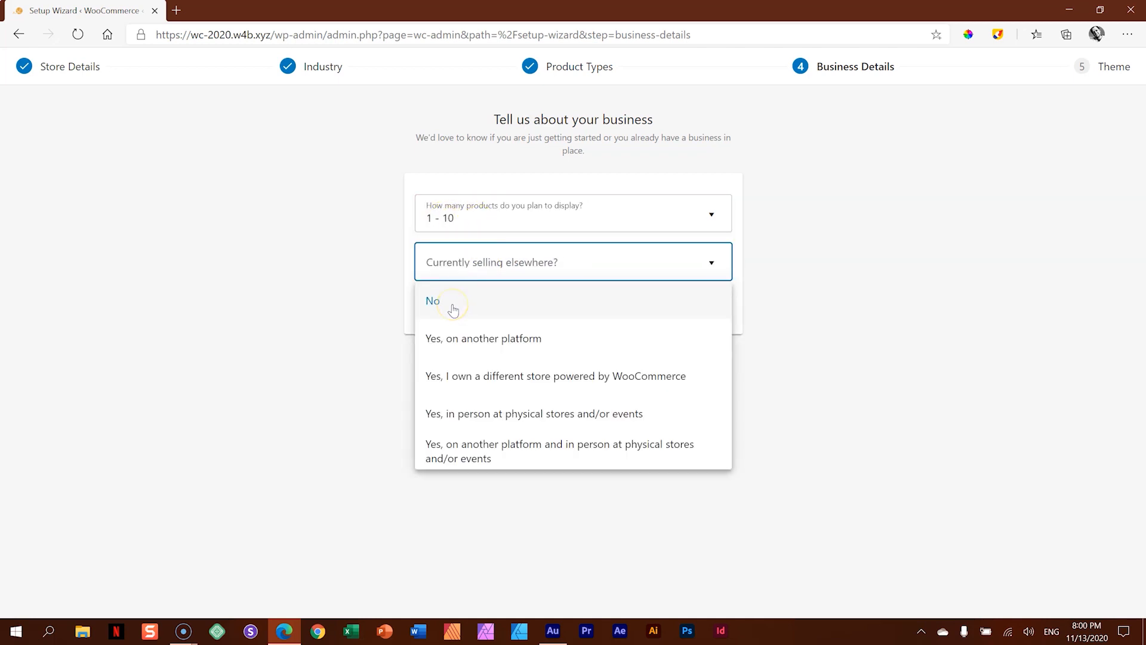
pyautogui.click(454, 308)
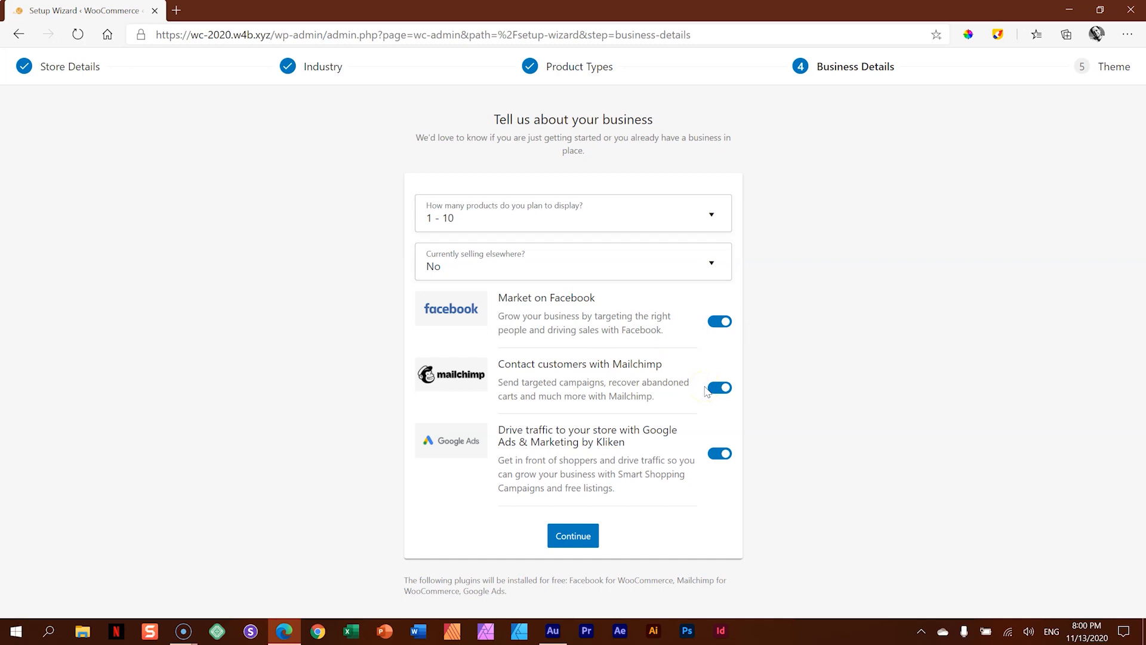
# - Turn off the Facebook, Mailchimp and Google Ads extras and submit the business details
pyautogui.click(720, 325)
pyautogui.click(715, 389)
pyautogui.click(716, 455)
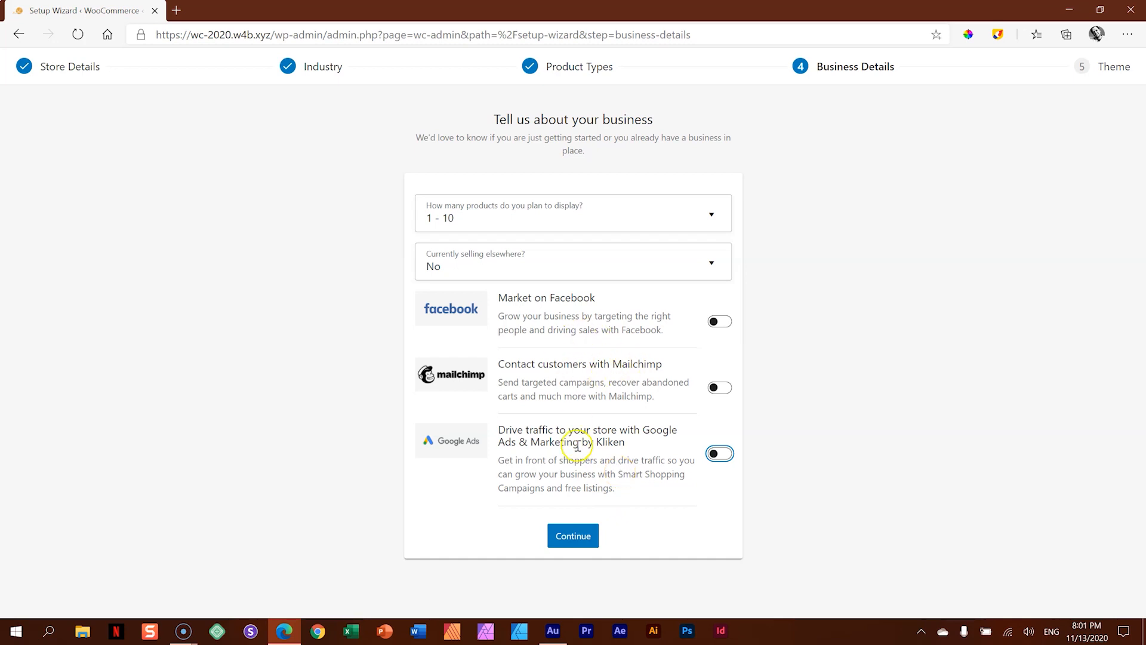
pyautogui.click(576, 537)
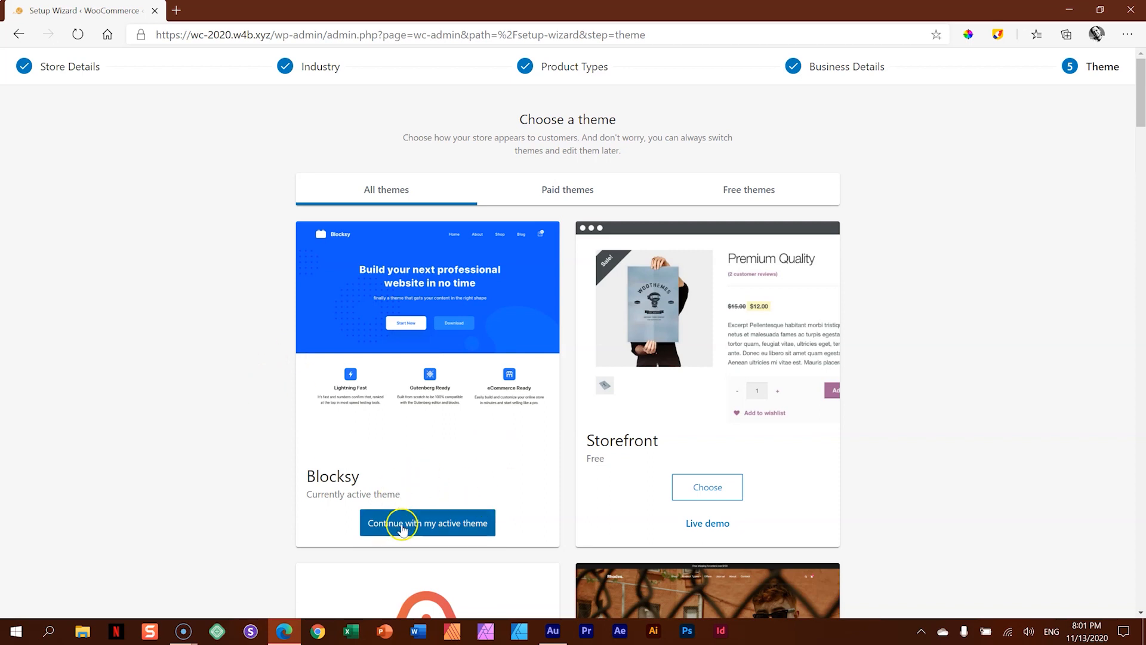
# - Keep the active Blocksy theme and decline the Jetpack and WooCommerce Shipping & Tax offer
pyautogui.click(432, 528)
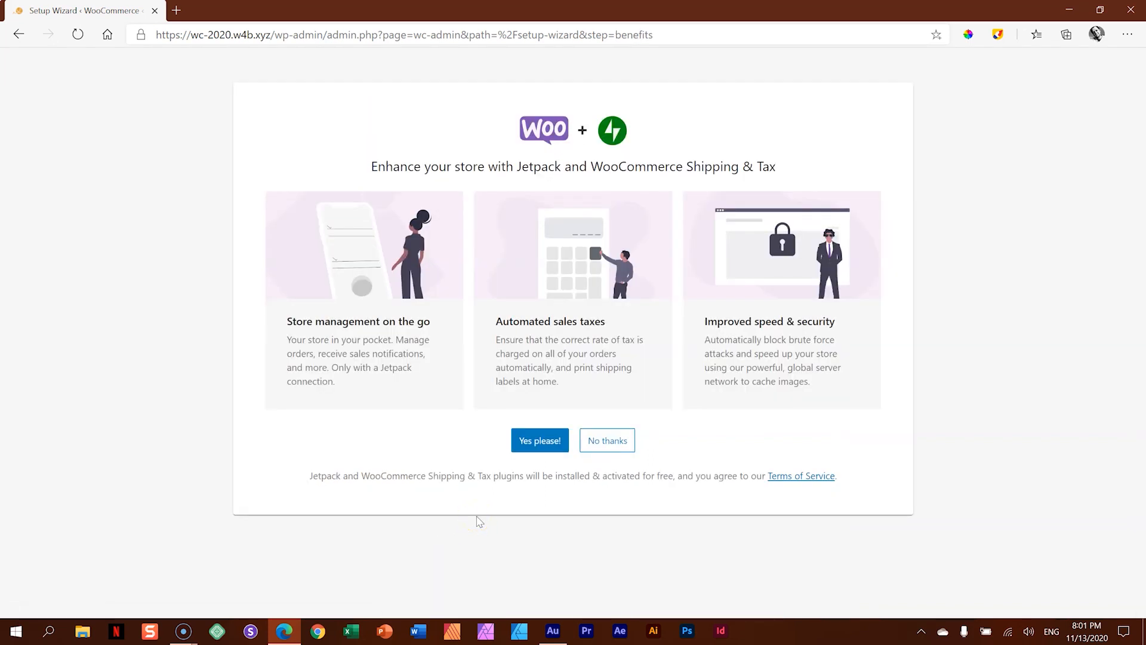
pyautogui.moveTo(516, 166); pyautogui.dragTo(620, 165)
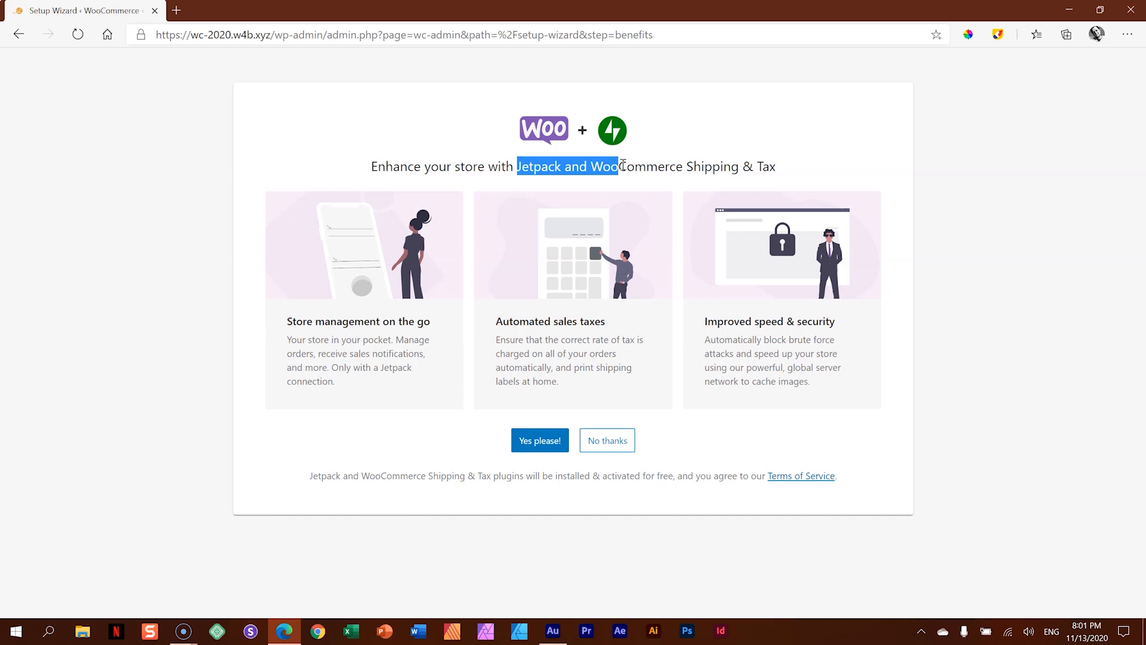
pyautogui.click(604, 442)
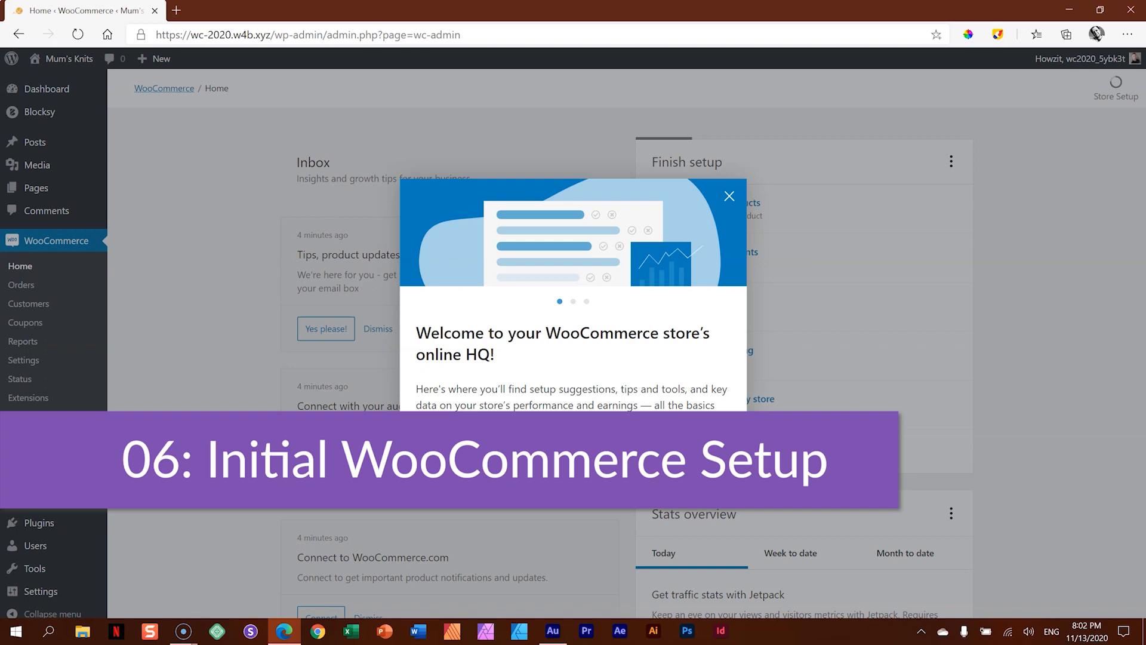
# - Go through the three-part WooCommerce welcome introduction and close it
pyautogui.click(713, 460)
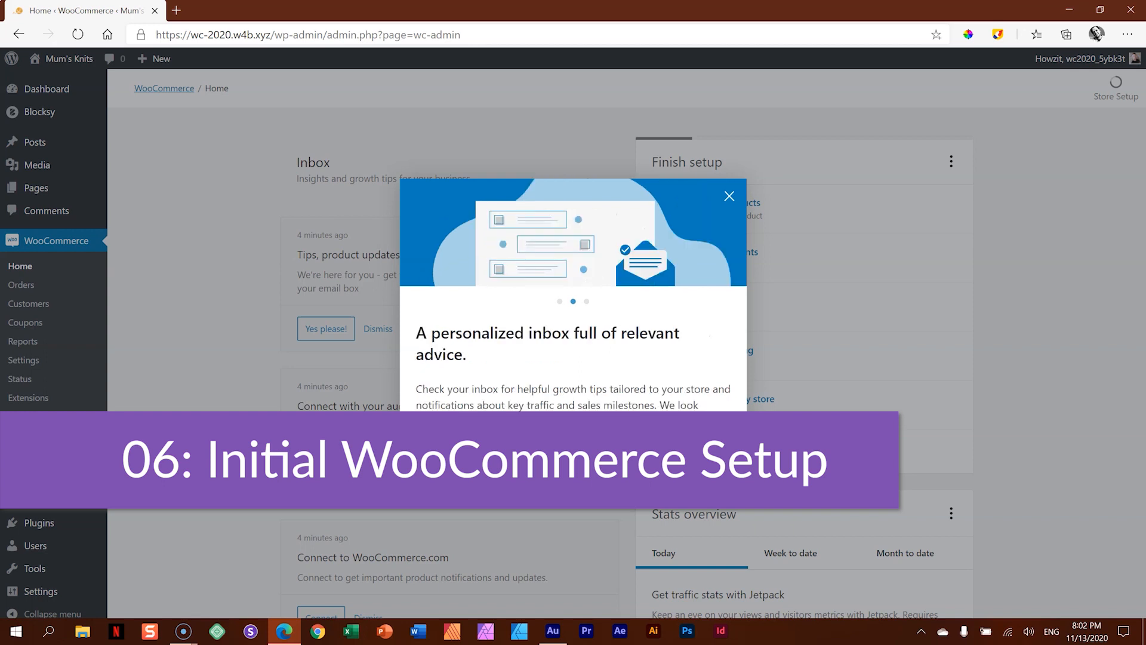
pyautogui.click(723, 464)
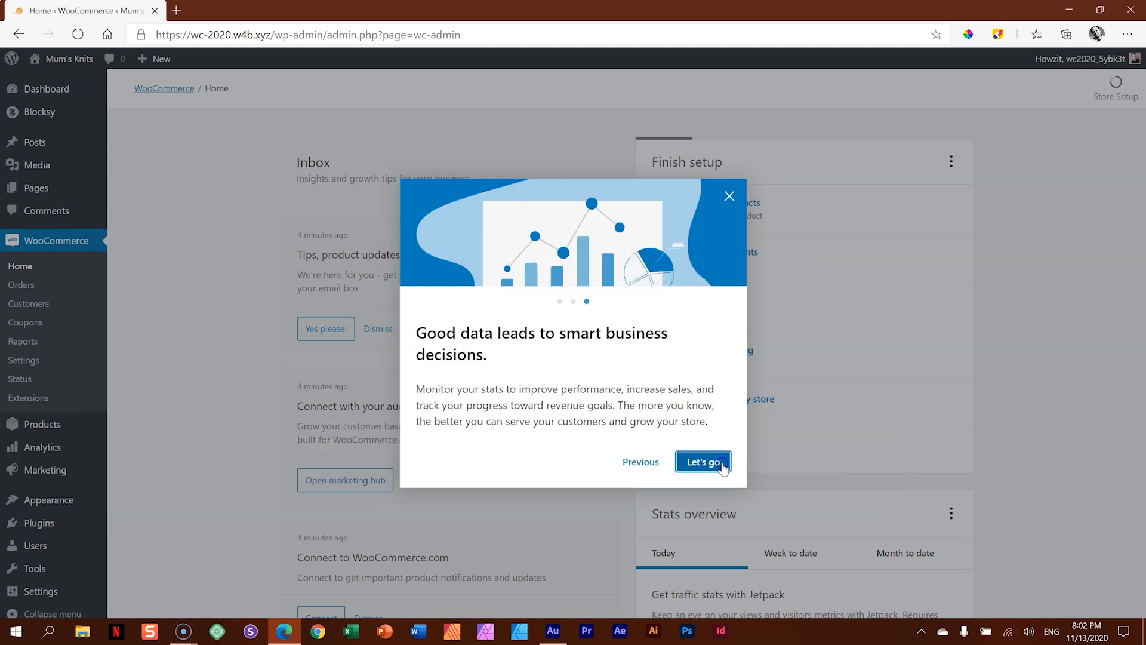
pyautogui.click(703, 461)
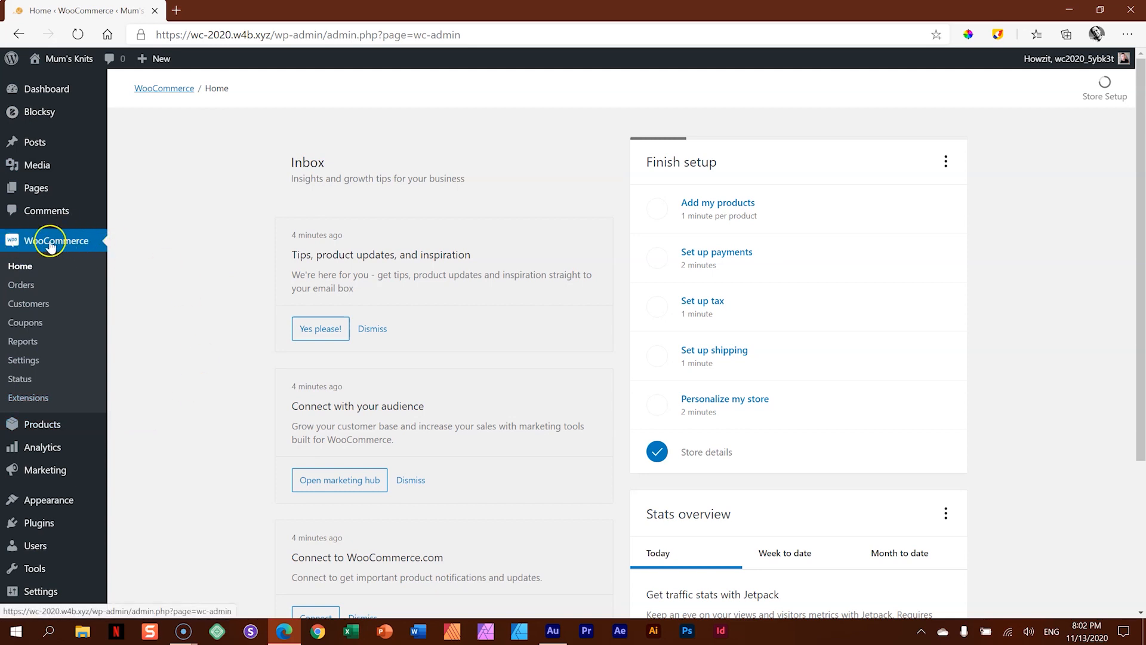
# - Review the admin sections added by WooCommerce, including the options under Products, Analytics and Marketing
pyautogui.moveTo(54, 454)
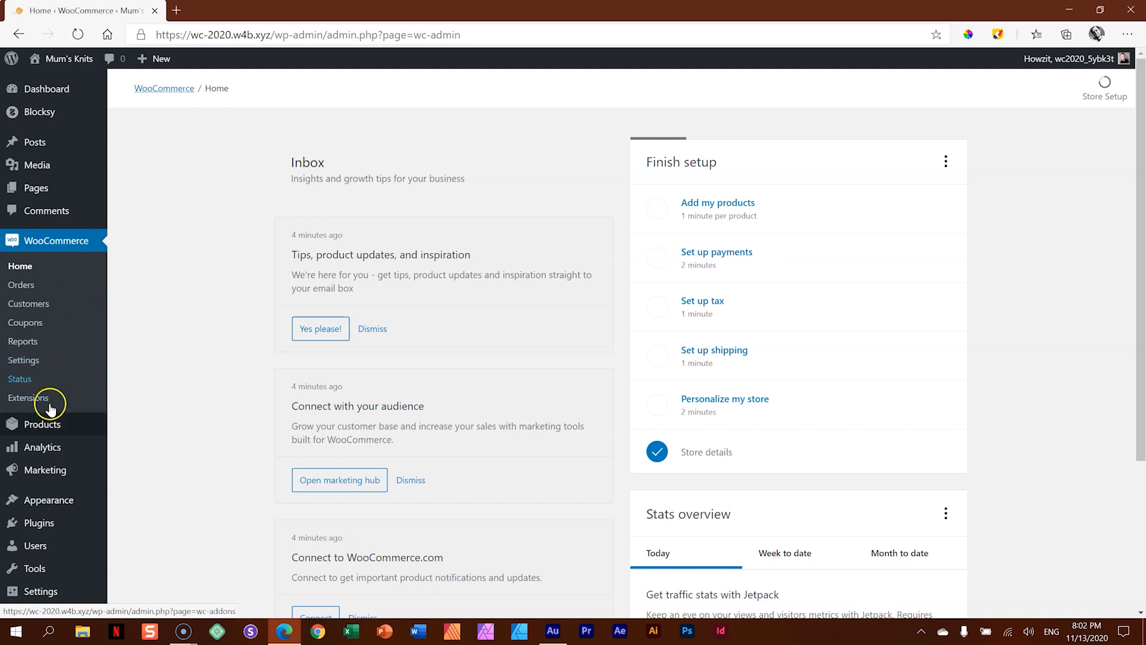
pyautogui.moveTo(52, 433)
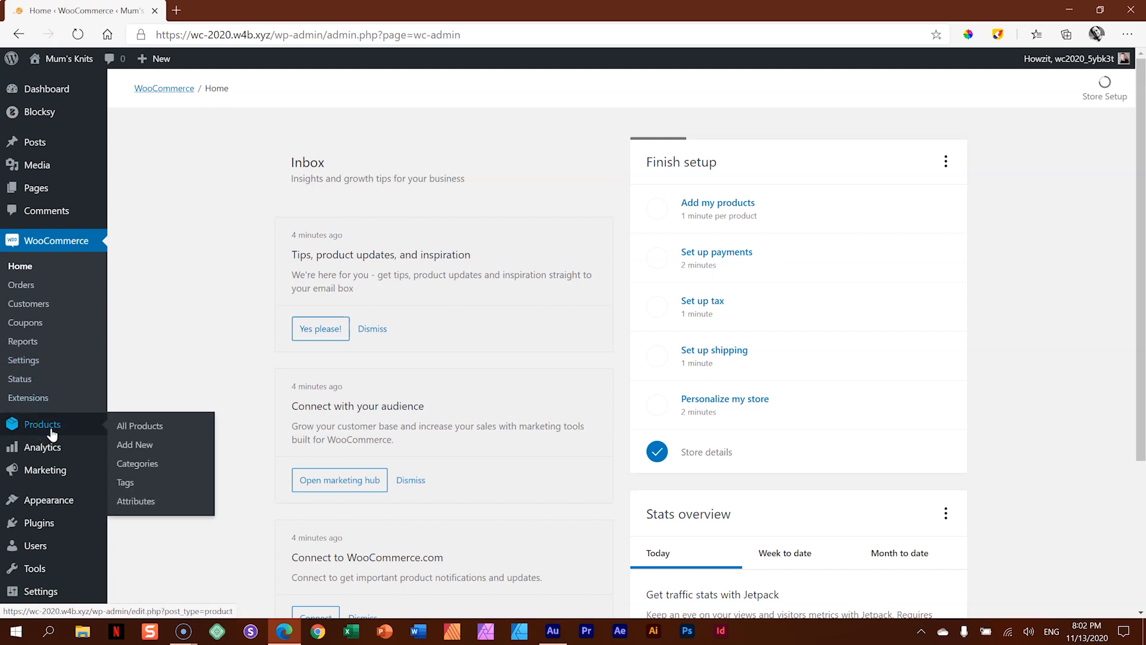
pyautogui.click(51, 430)
pyautogui.moveTo(47, 452)
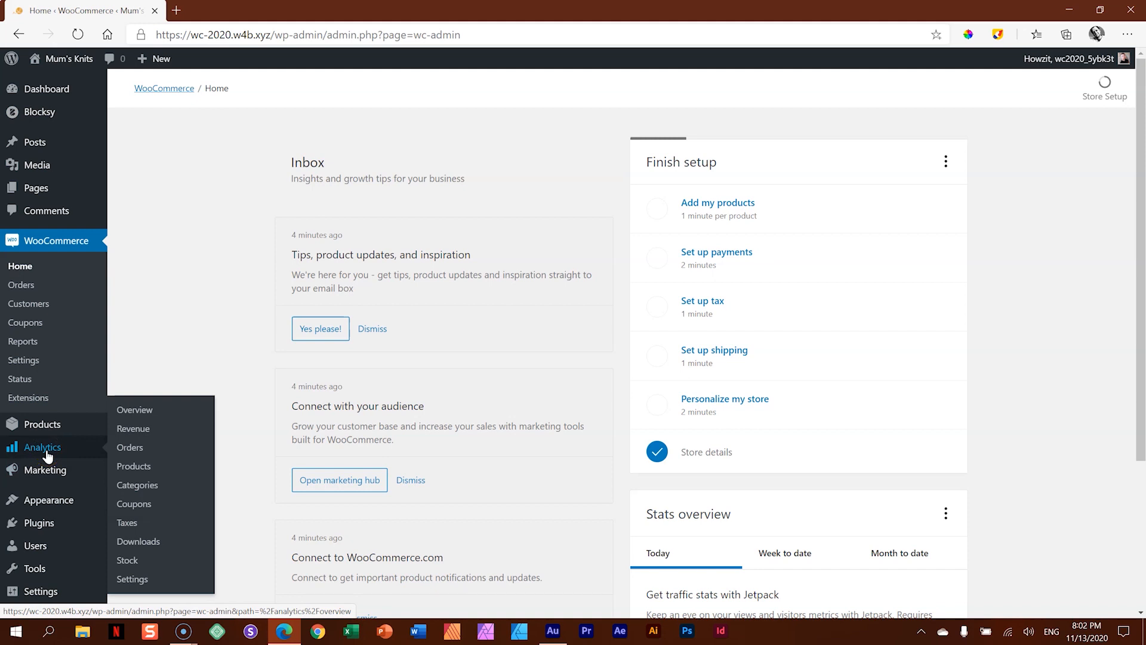
pyautogui.moveTo(41, 479)
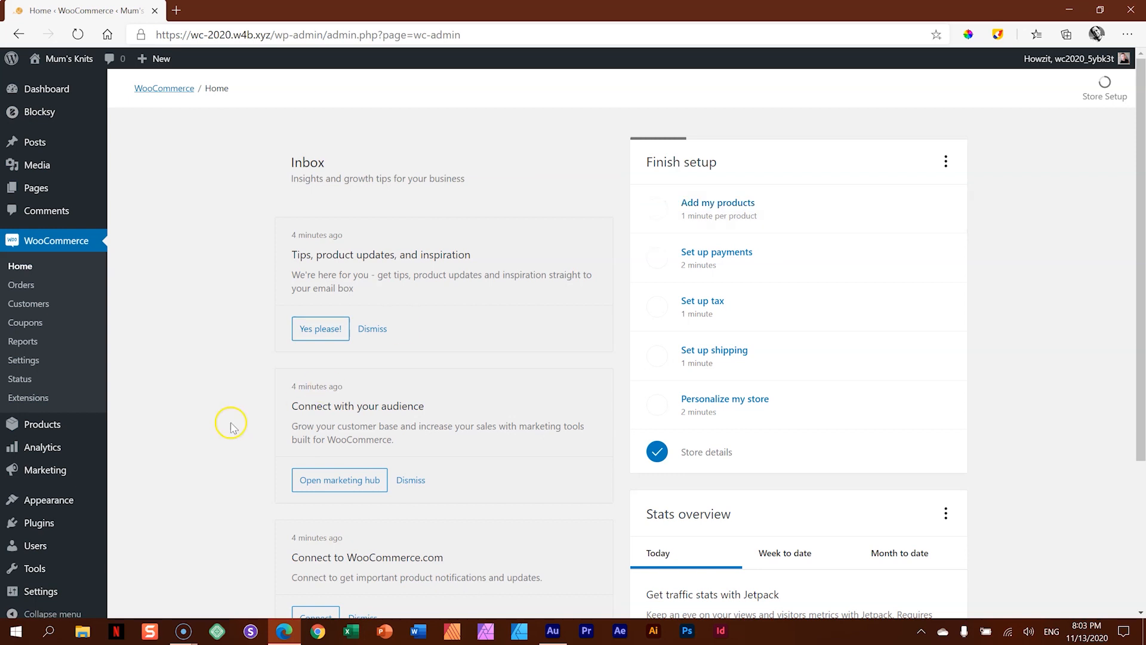
# - Open the theme customiser, look over its WooCommerce options and return to the main customiser list
pyautogui.moveTo(36, 505)
pyautogui.click(125, 522)
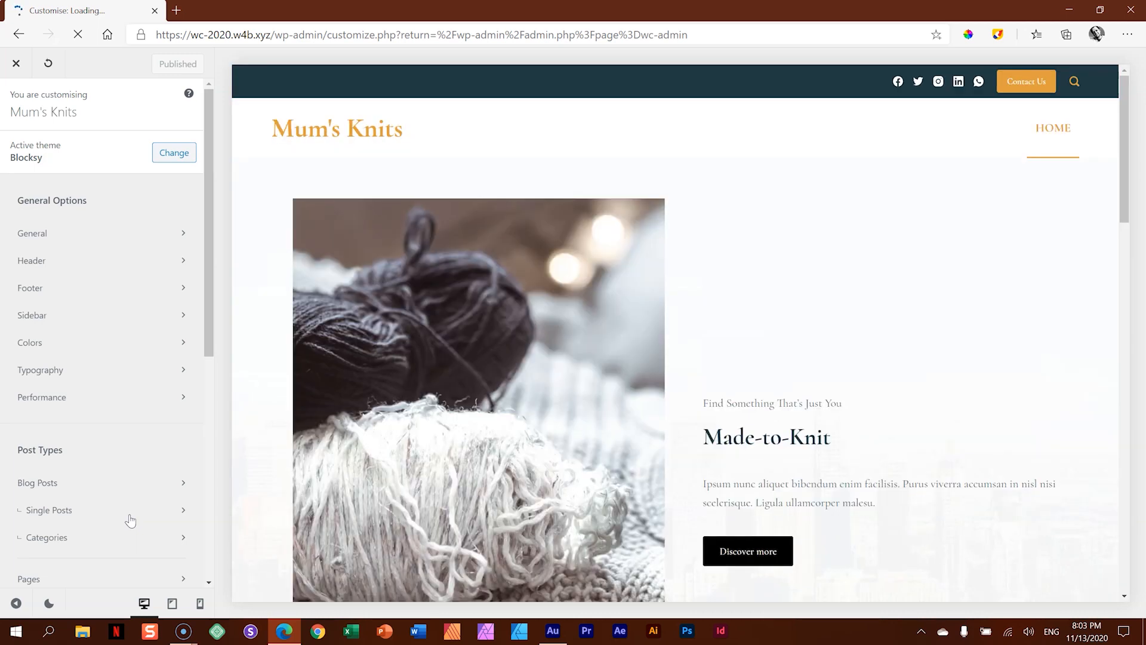
pyautogui.moveTo(210, 270); pyautogui.dragTo(204, 429)
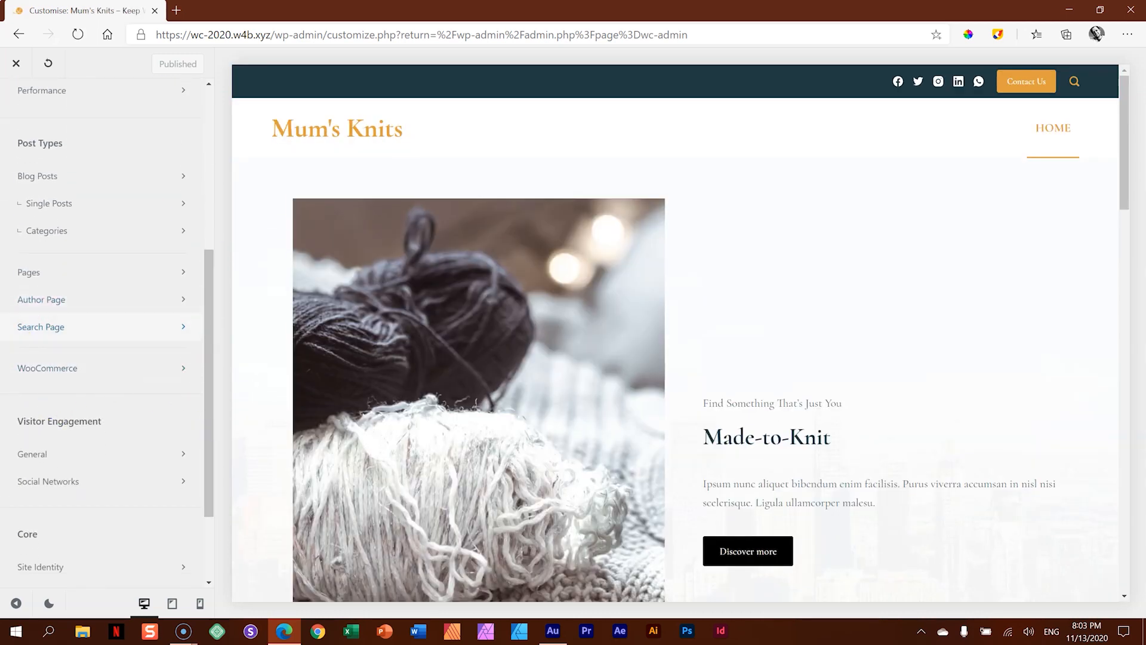
pyautogui.click(93, 369)
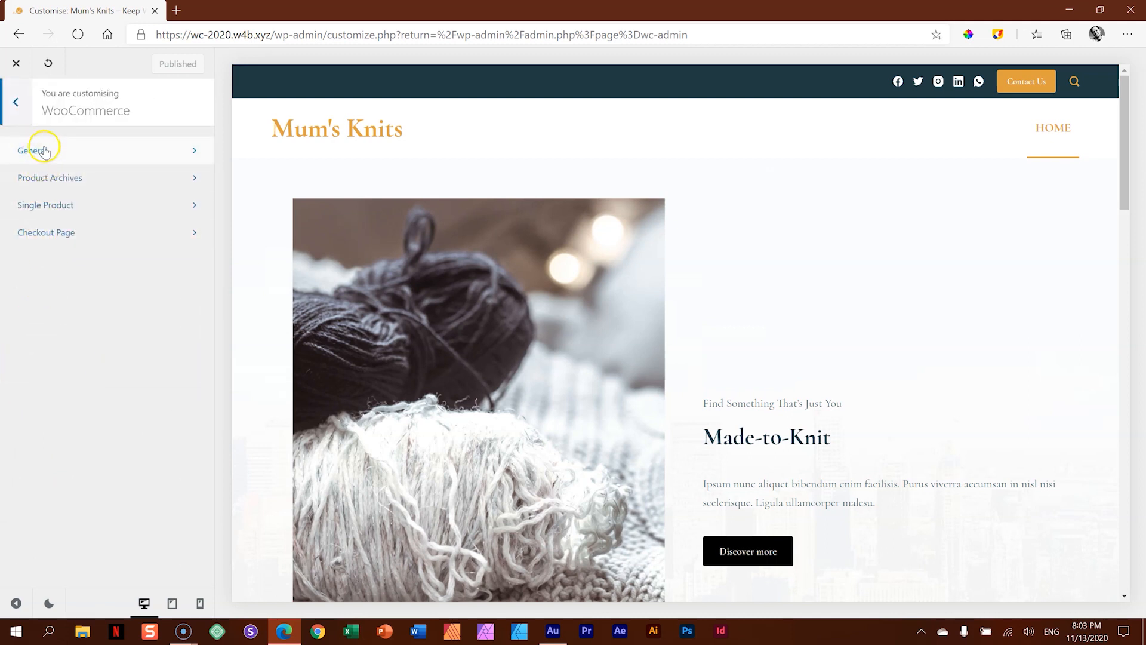
pyautogui.click(18, 111)
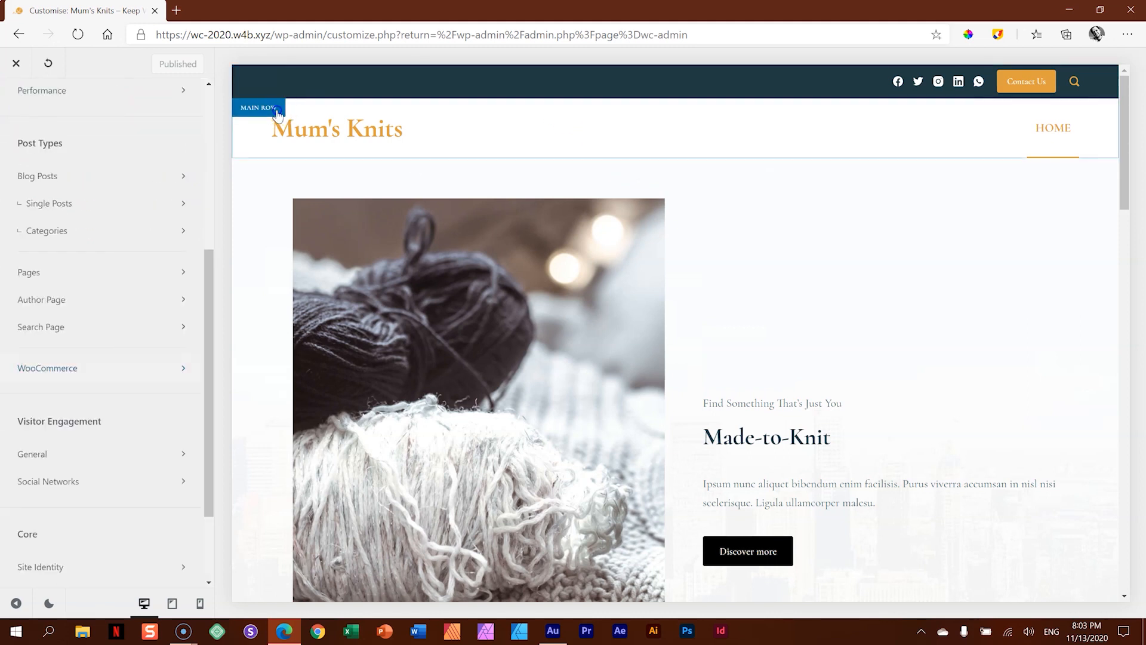
# - Inspect the header's main row and available header elements, and leave the customiser without saving changes
pyautogui.click(272, 109)
pyautogui.click(22, 108)
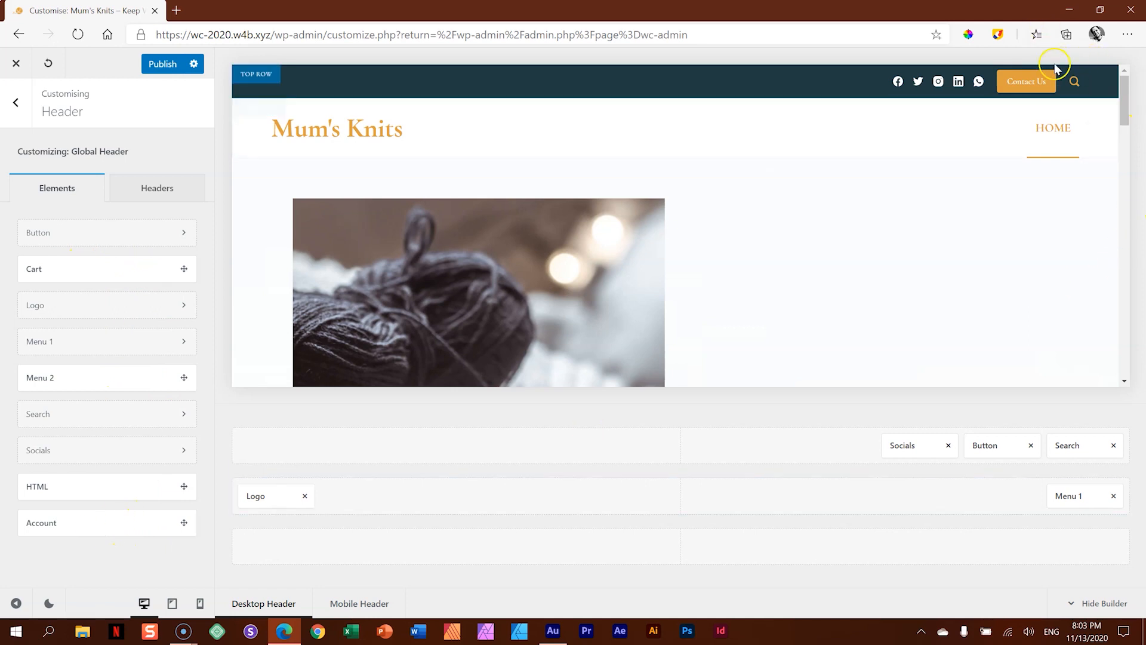
pyautogui.click(18, 104)
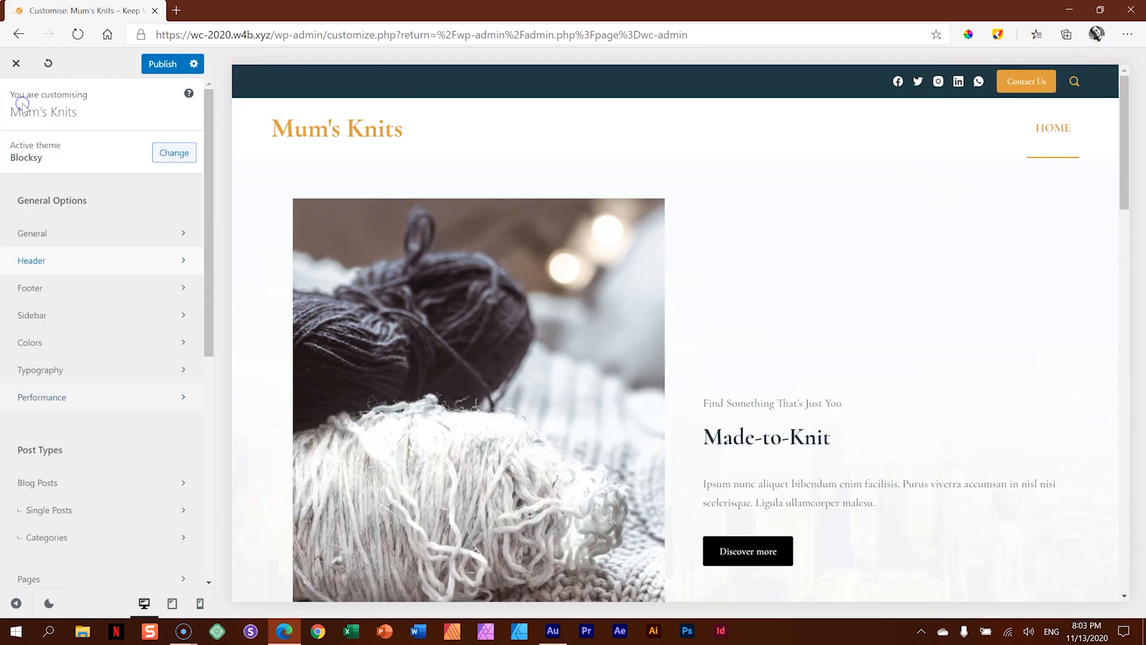
pyautogui.click(17, 63)
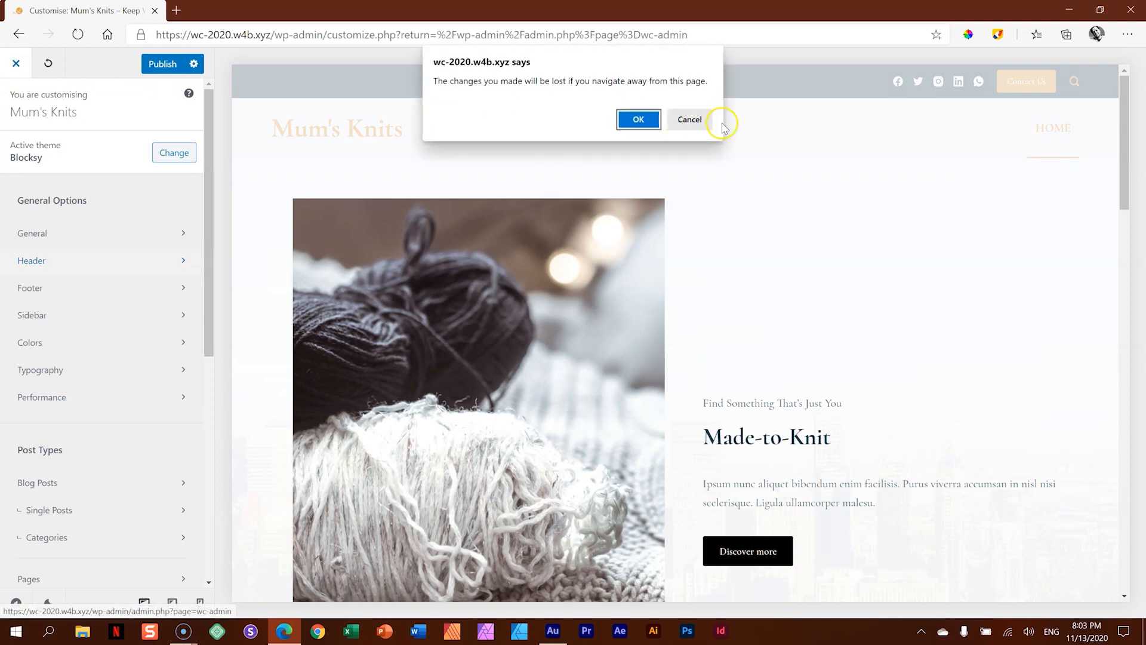
pyautogui.click(638, 118)
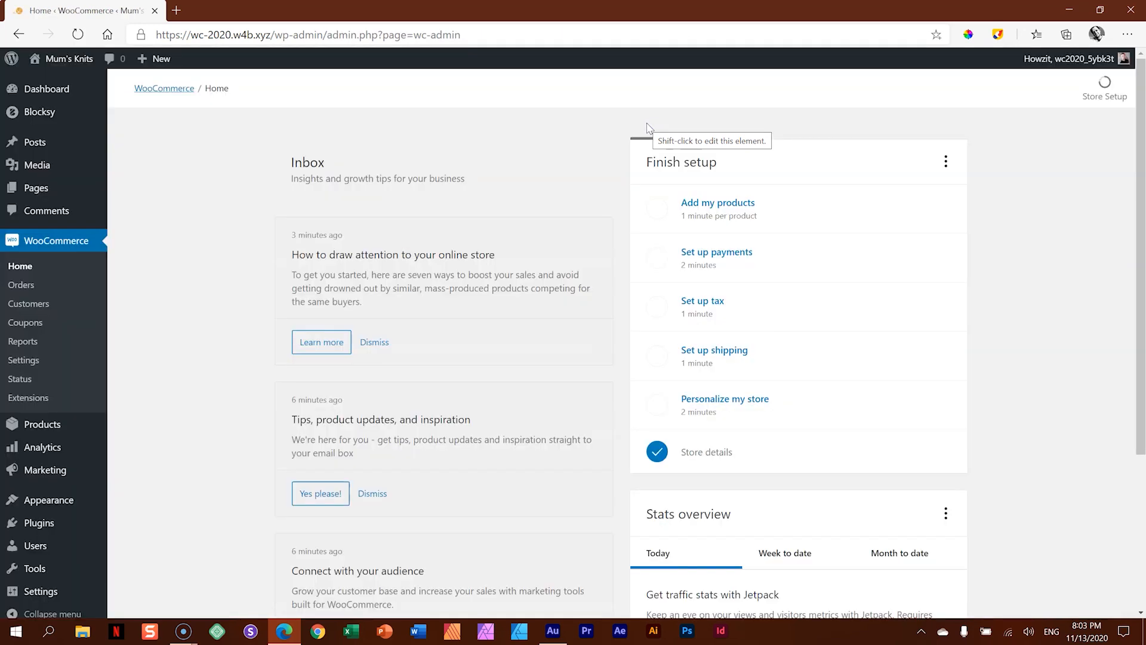
# - Open the list of all pages and examine the Basket, Checkout, My account and Shop pages
pyautogui.click(41, 192)
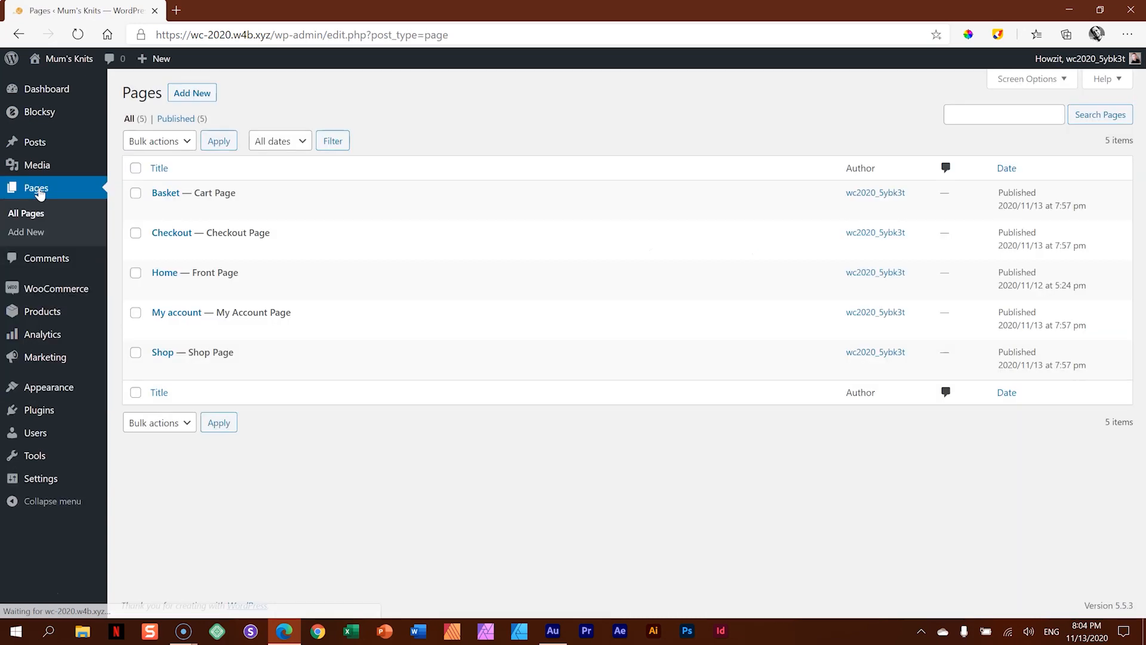
pyautogui.moveTo(184, 326)
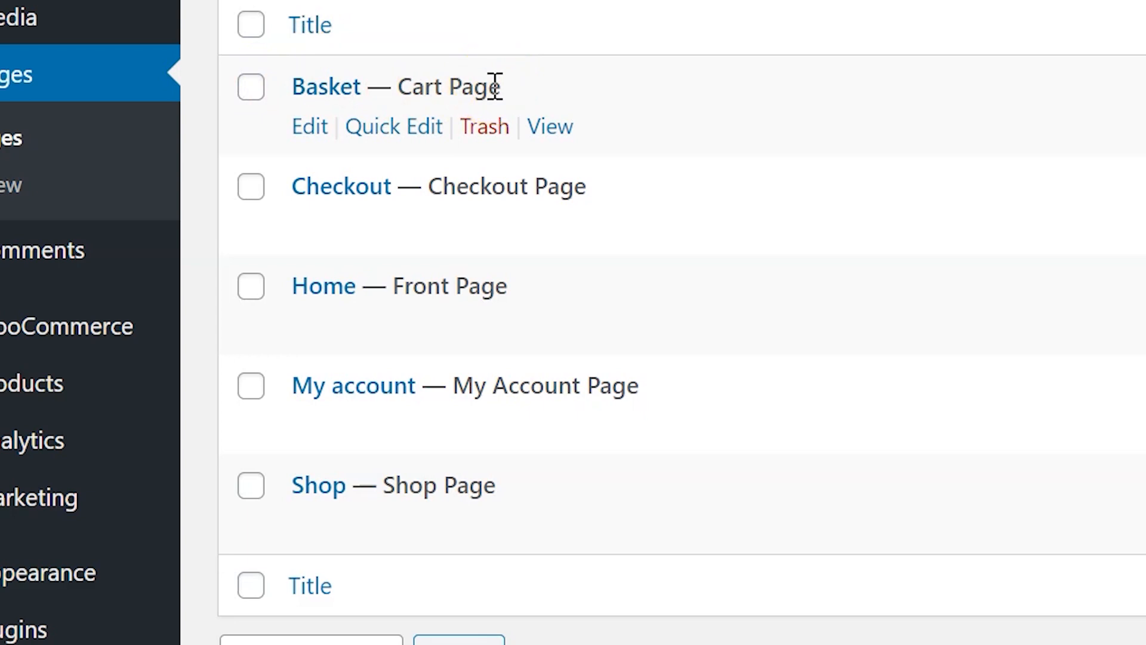
pyautogui.moveTo(397, 87); pyautogui.dragTo(543, 82)
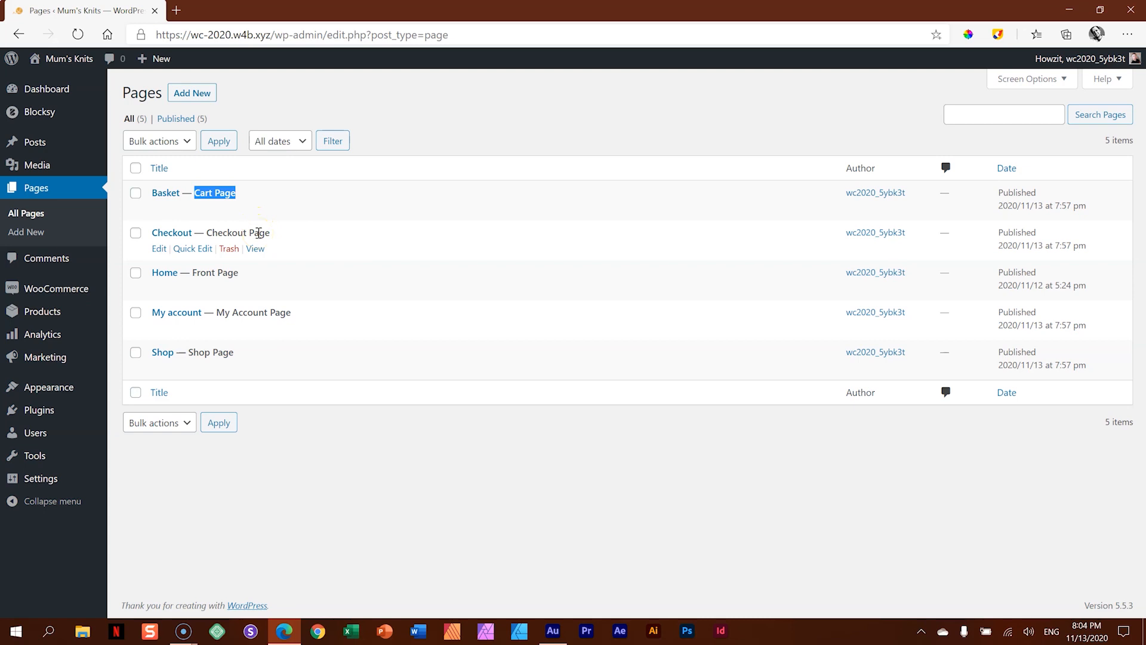
pyautogui.click(288, 455)
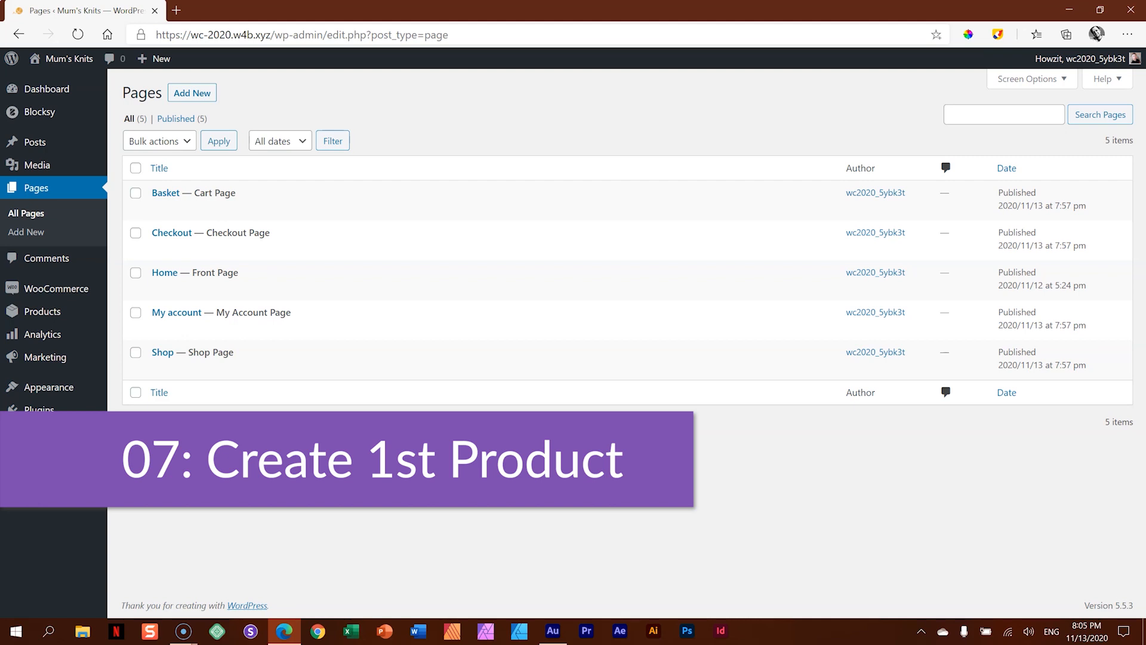
# - Open the empty product list and start creating the store's first product
pyautogui.click(45, 313)
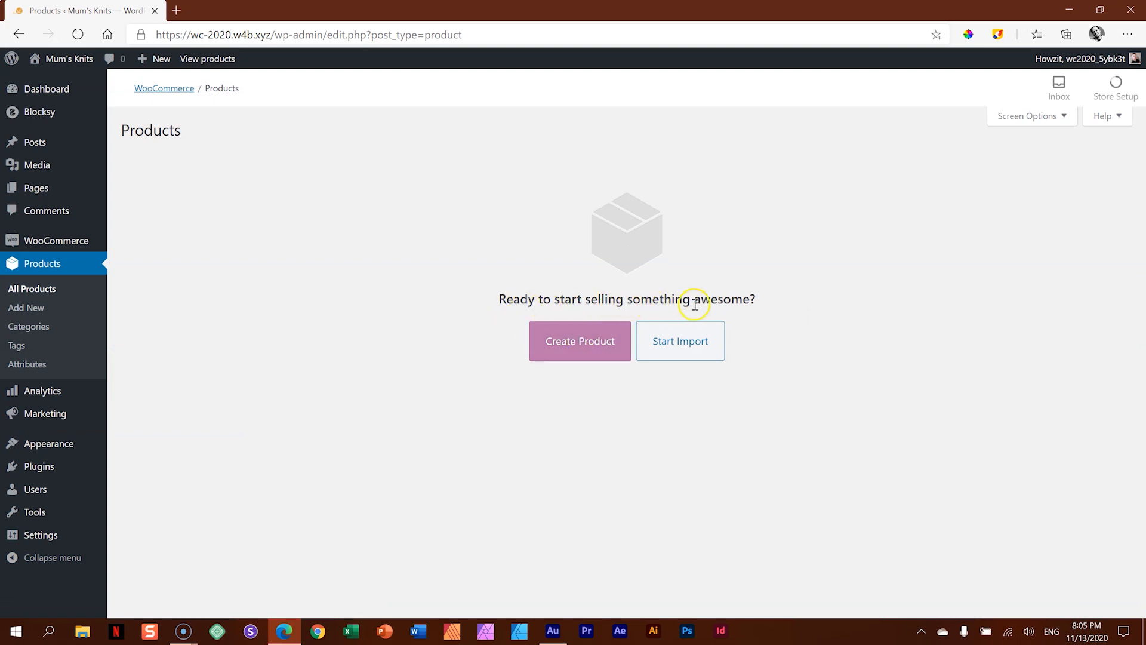
pyautogui.click(577, 347)
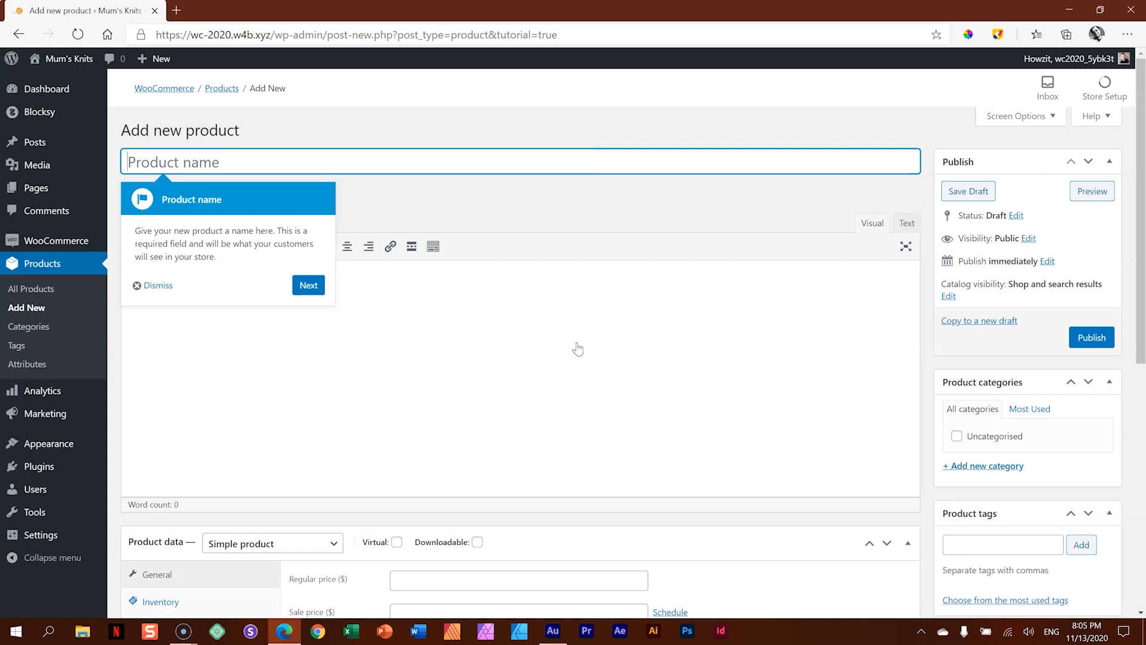
# - Name the new product "Product #001"
pyautogui.moveTo(1140, 230); pyautogui.dragTo(1143, 200)
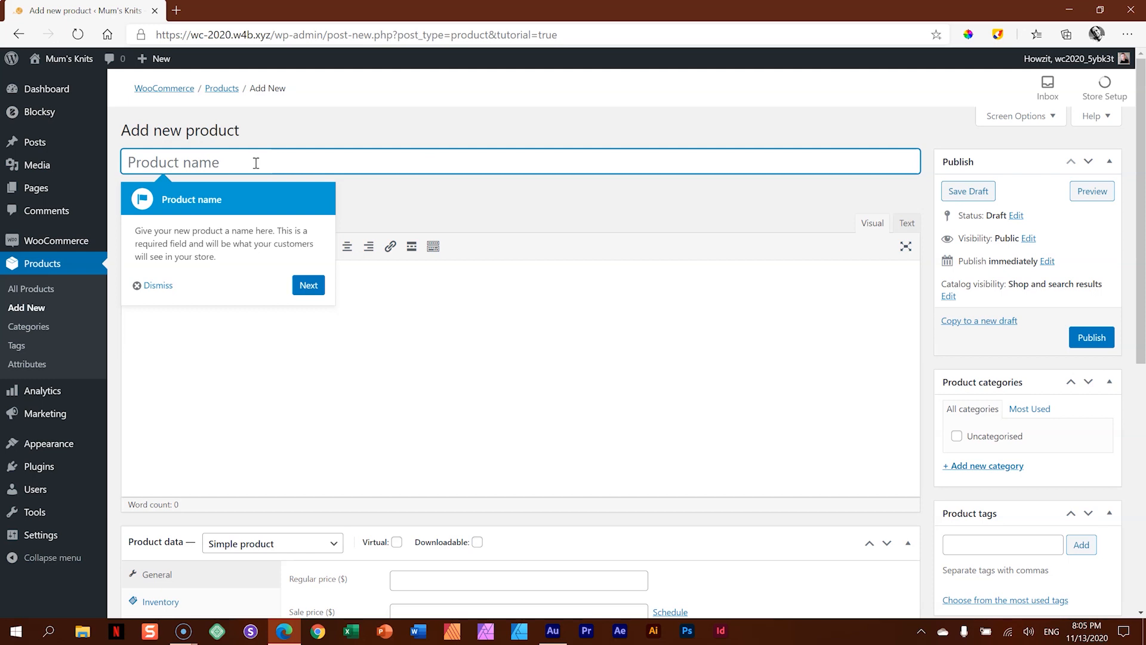
pyautogui.write('pR')
pyautogui.press('BackSpace')
pyautogui.press('BackSpace')
pyautogui.write('Product ')
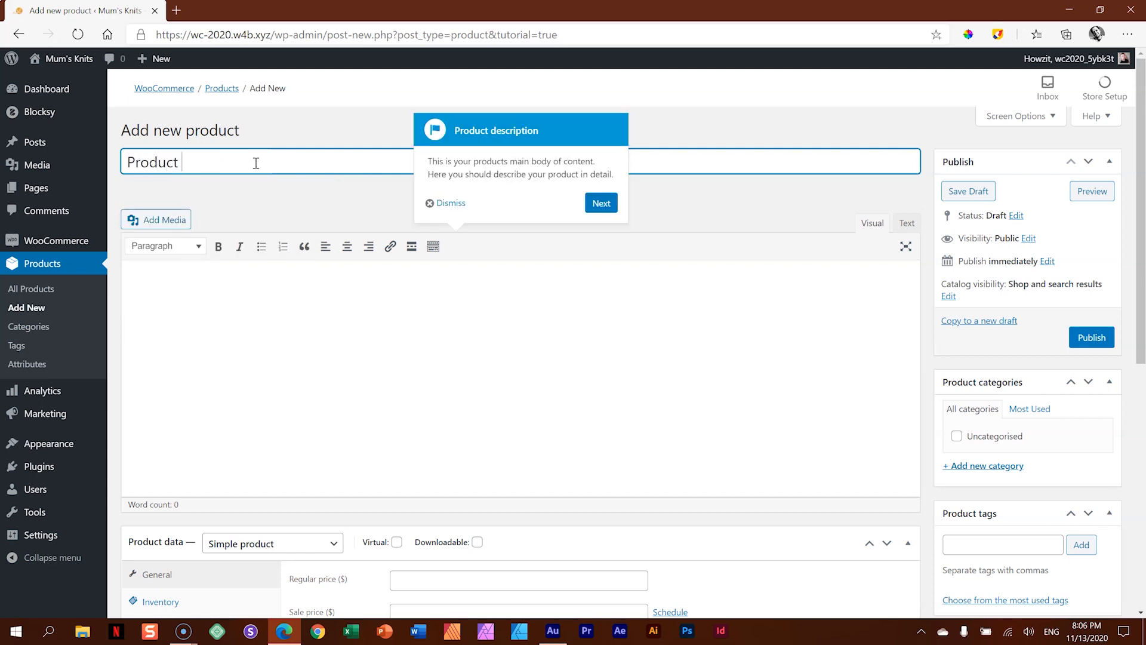
pyautogui.write('#001')
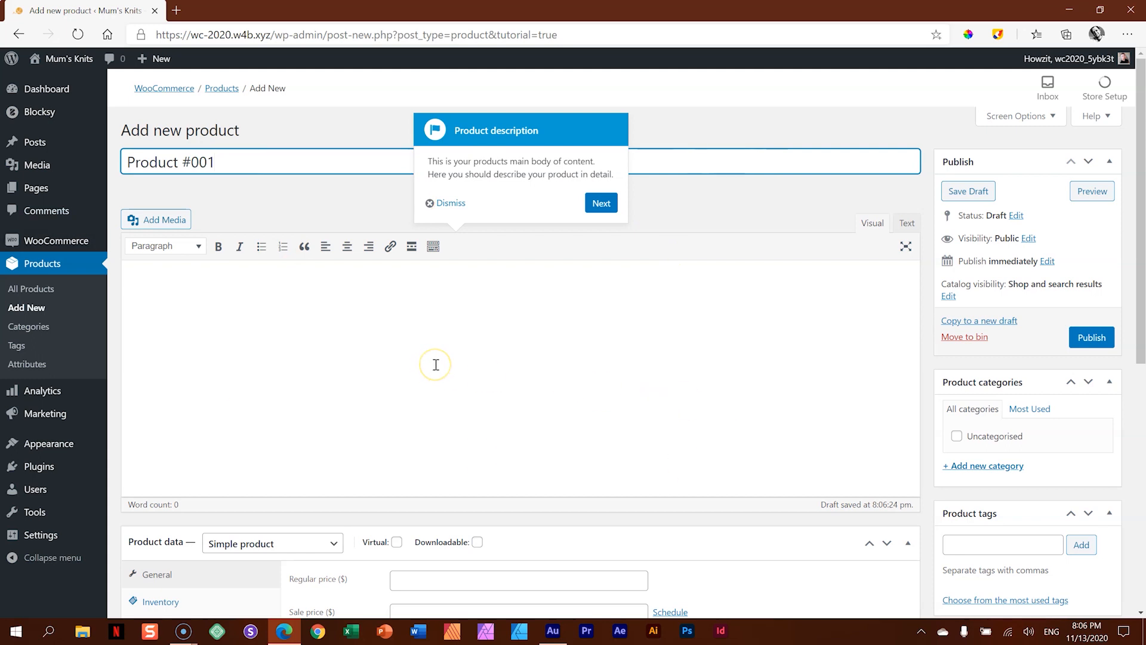
# - Search the web in a new tab for the Alice in Wonderland text and open the Project Gutenberg edition
pyautogui.click(181, 12)
pyautogui.write('al')
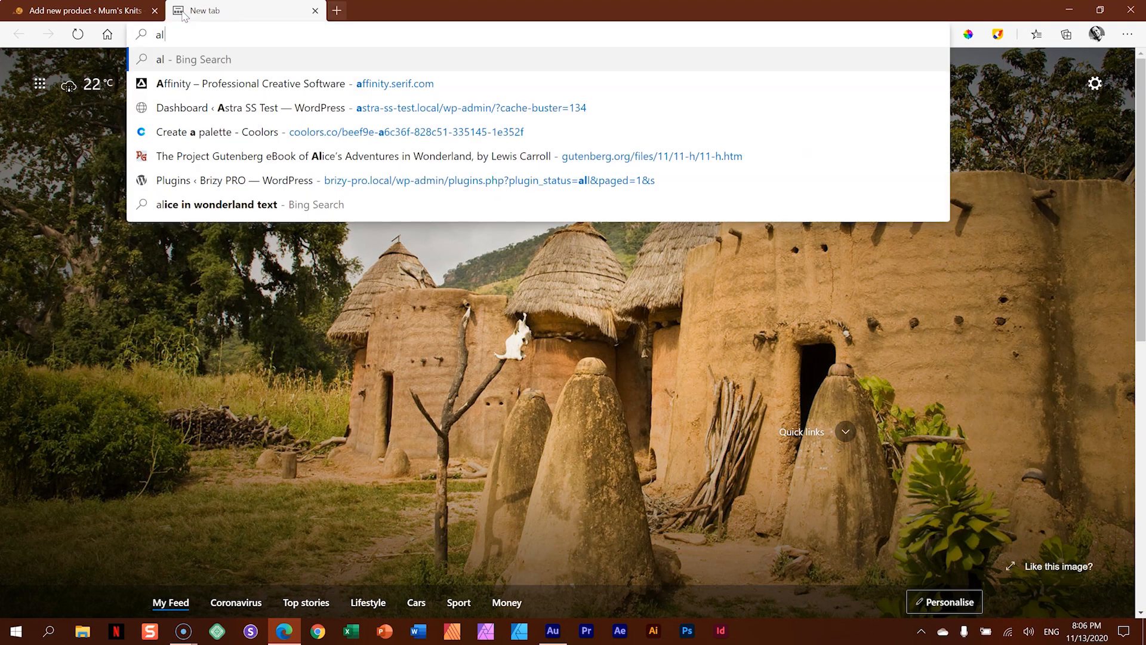
pyautogui.write('ice in wonderelan')
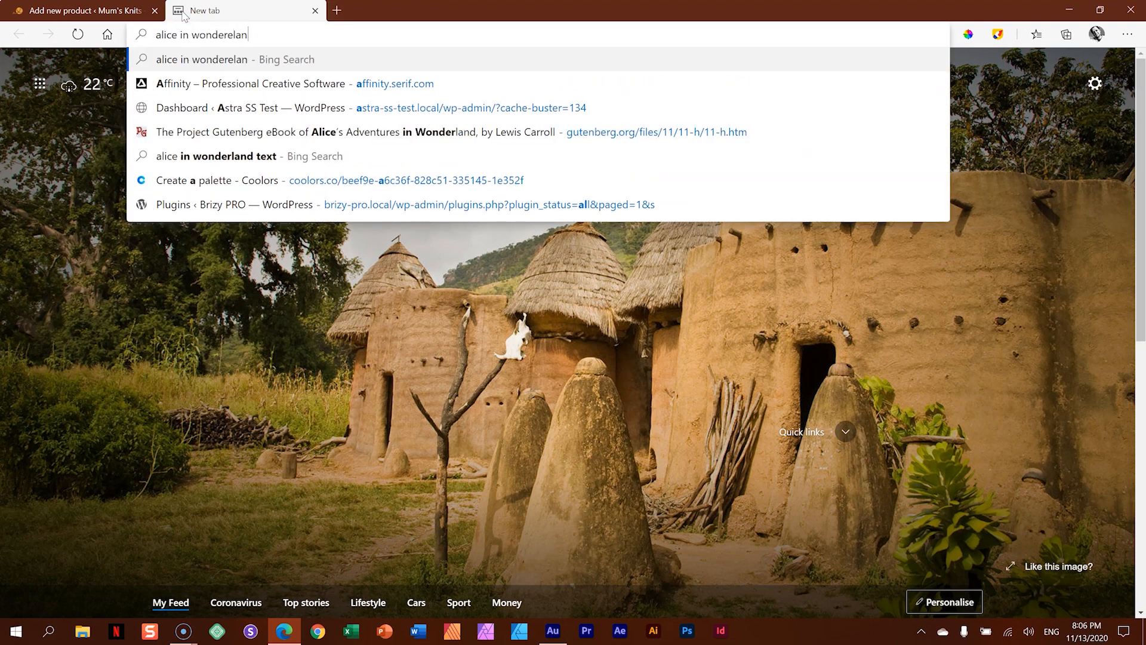
pyautogui.write('d text')
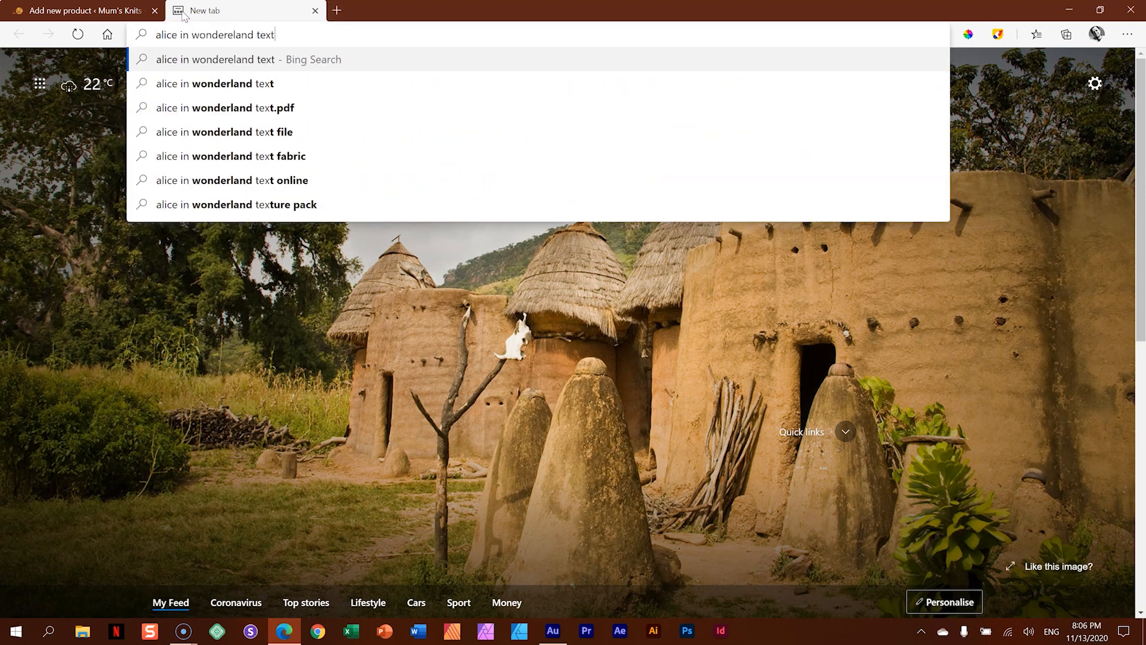
pyautogui.press('Return')
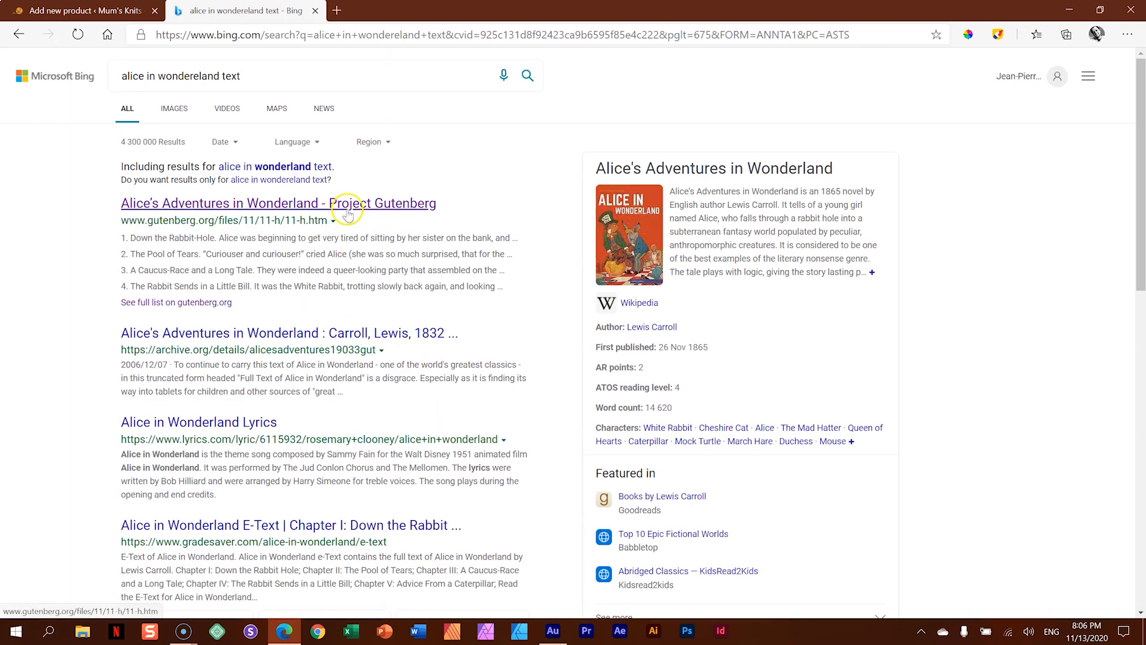
pyautogui.click(349, 204)
# - Copy the opening paragraphs of Alice's Adventures in Wonderland from the book's page into the product's main description
pyautogui.scroll(-15, 636, 279)
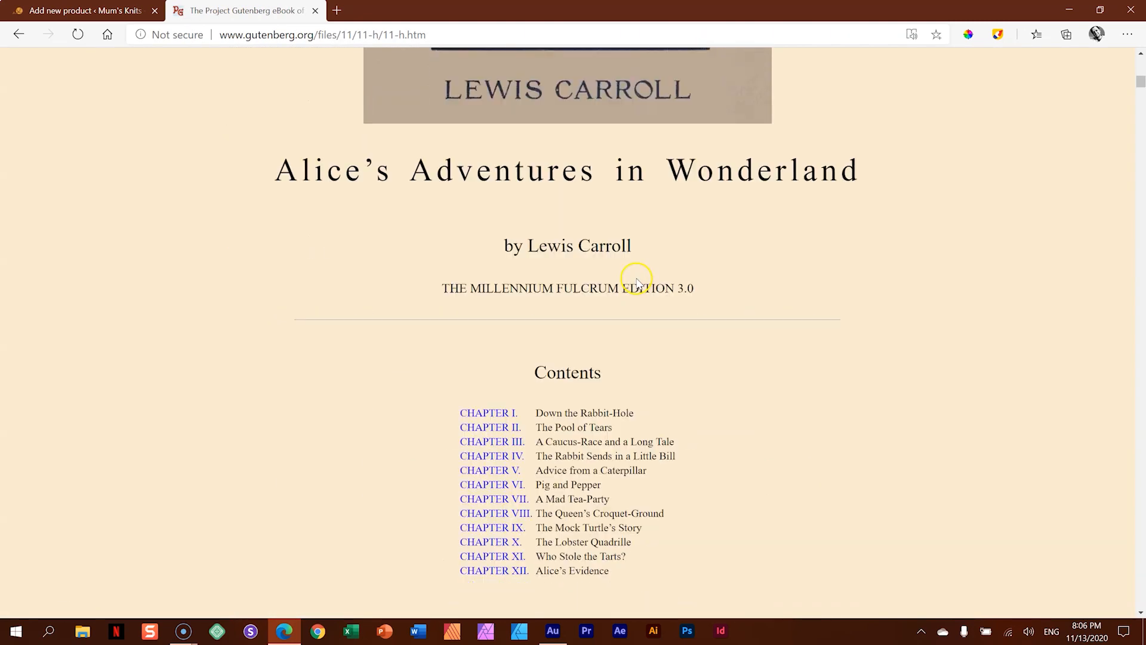
pyautogui.scroll(-3, 635, 280)
pyautogui.moveTo(237, 168); pyautogui.dragTo(537, 311)
pyautogui.rightClick(537, 251)
pyautogui.click(561, 264)
pyautogui.click(131, 6)
pyautogui.click(211, 282)
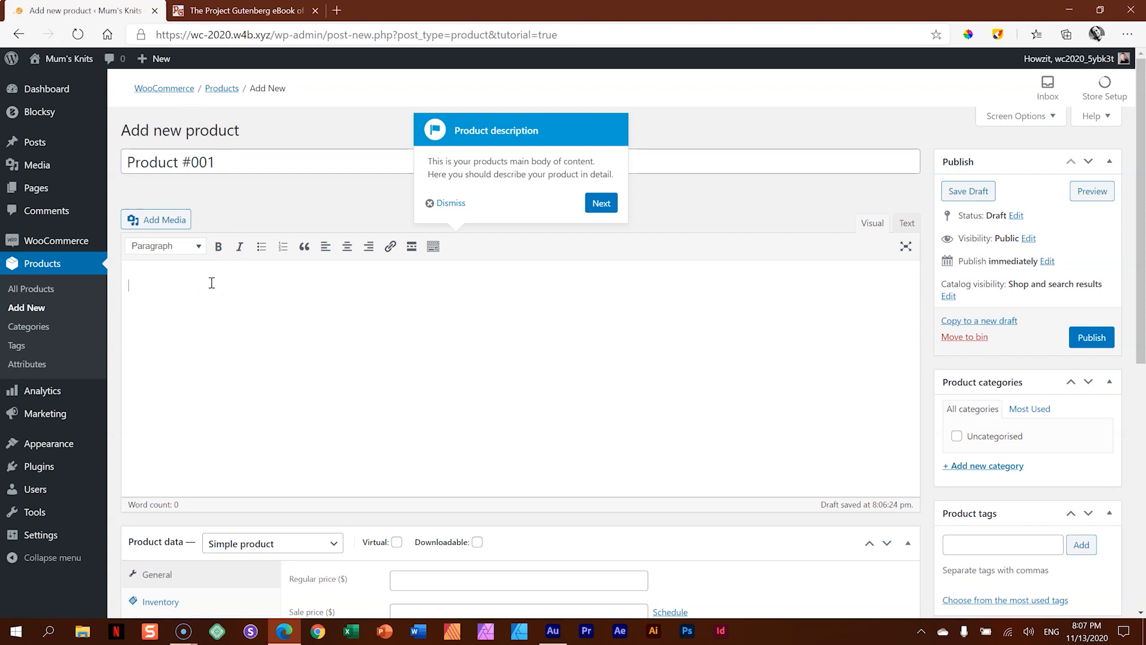
pyautogui.hotkey('ctrl', 'v')
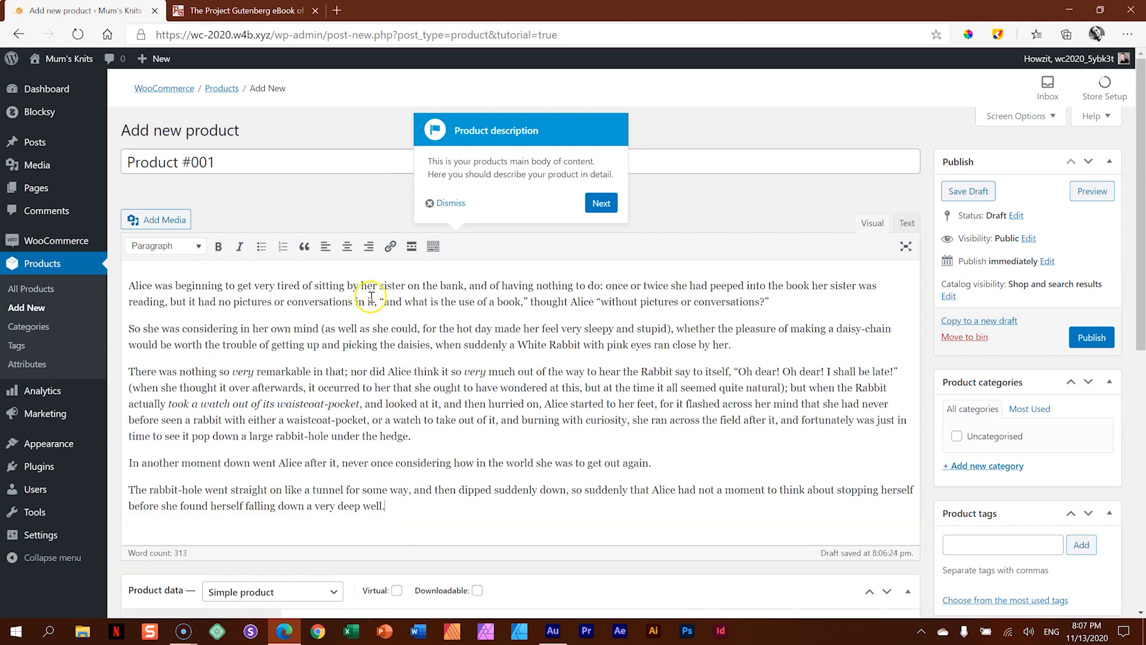
# - Review the product type choices, keep Simple product without the virtual or downloadable options, and set the regular price to $299
pyautogui.click(601, 202)
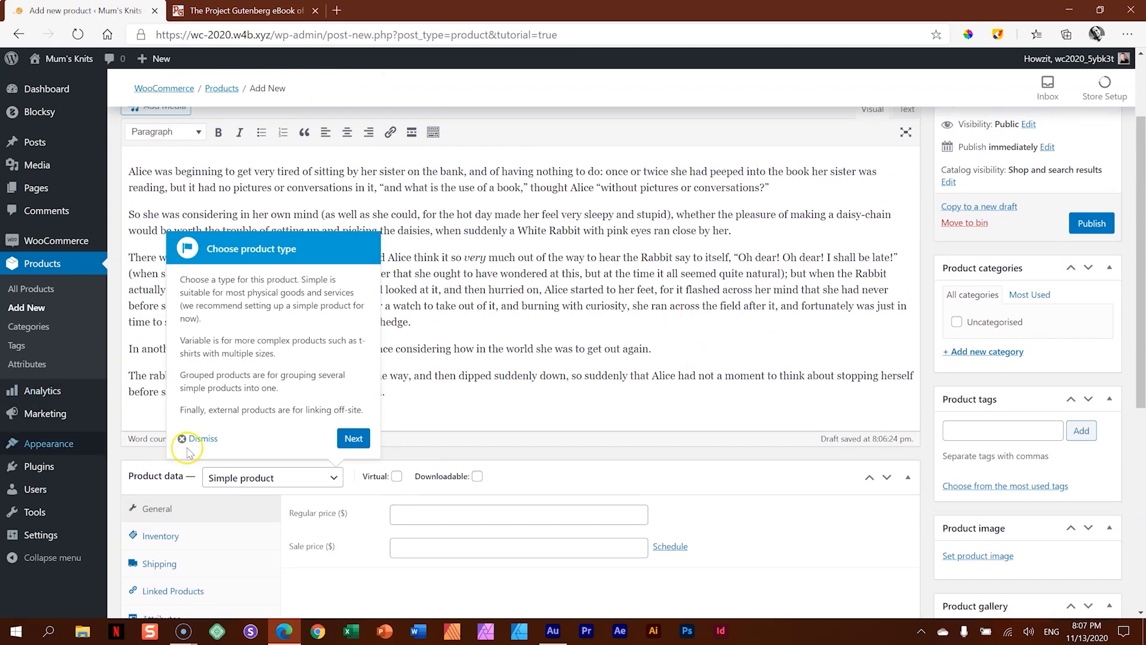
pyautogui.click(332, 478)
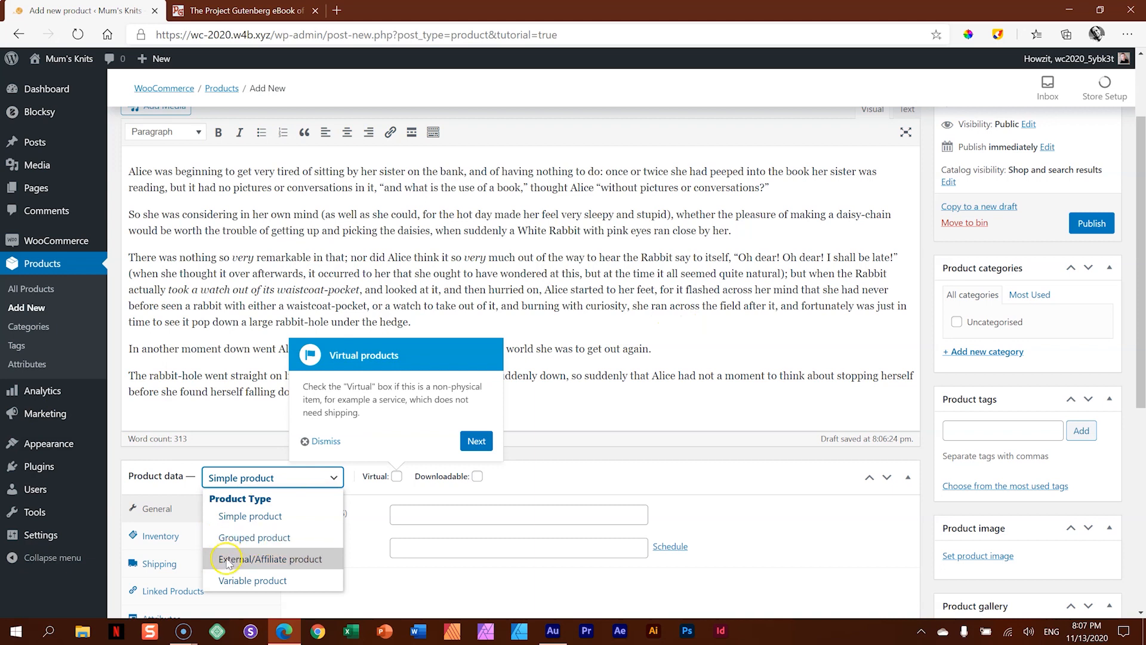
pyautogui.click(261, 482)
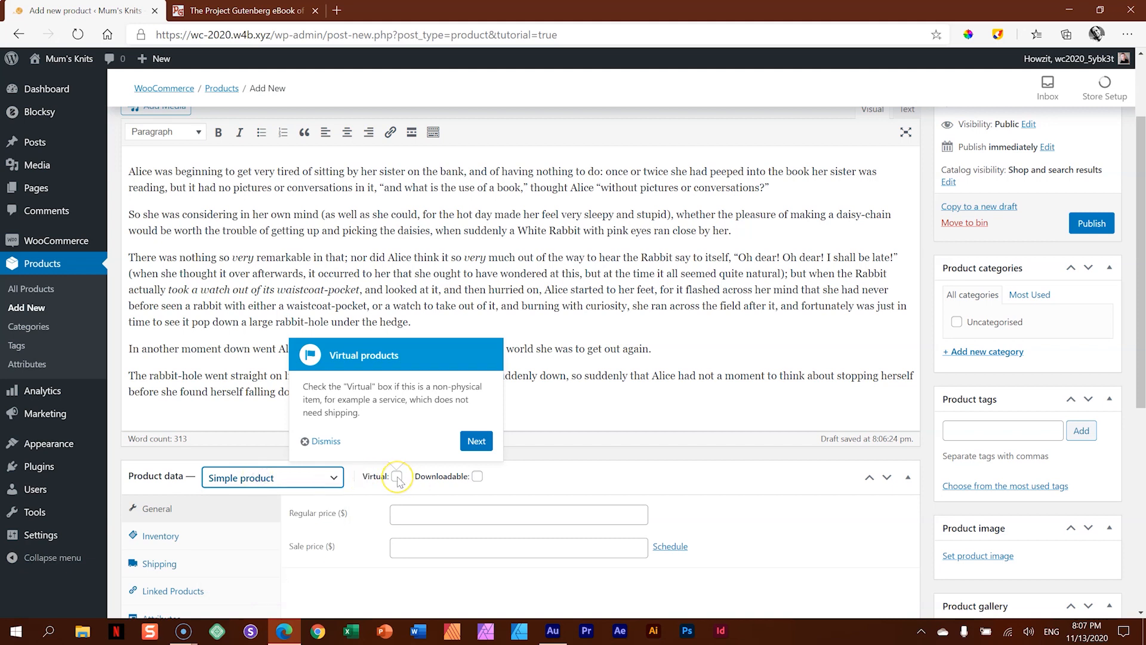
pyautogui.click(476, 444)
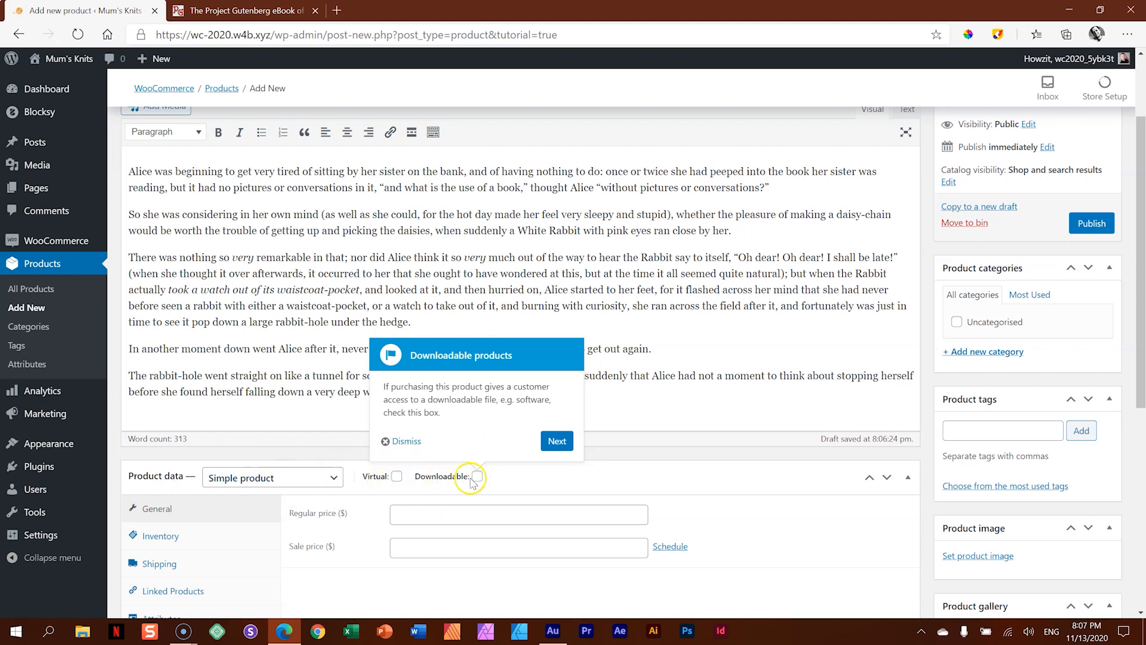
pyautogui.click(556, 440)
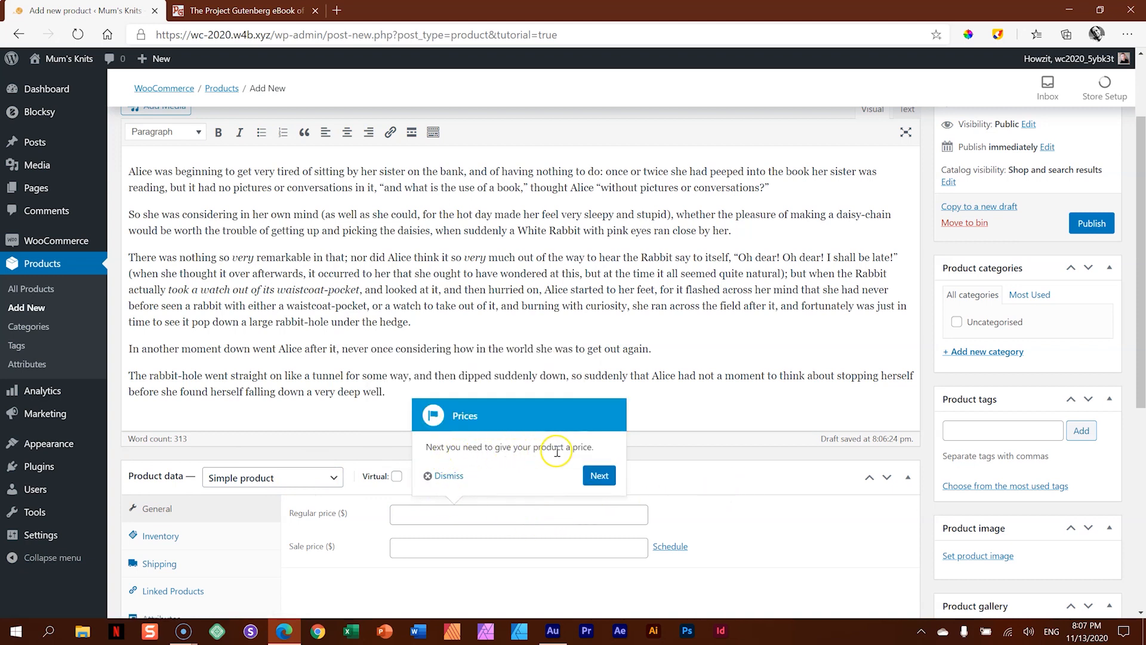
pyautogui.click(517, 512)
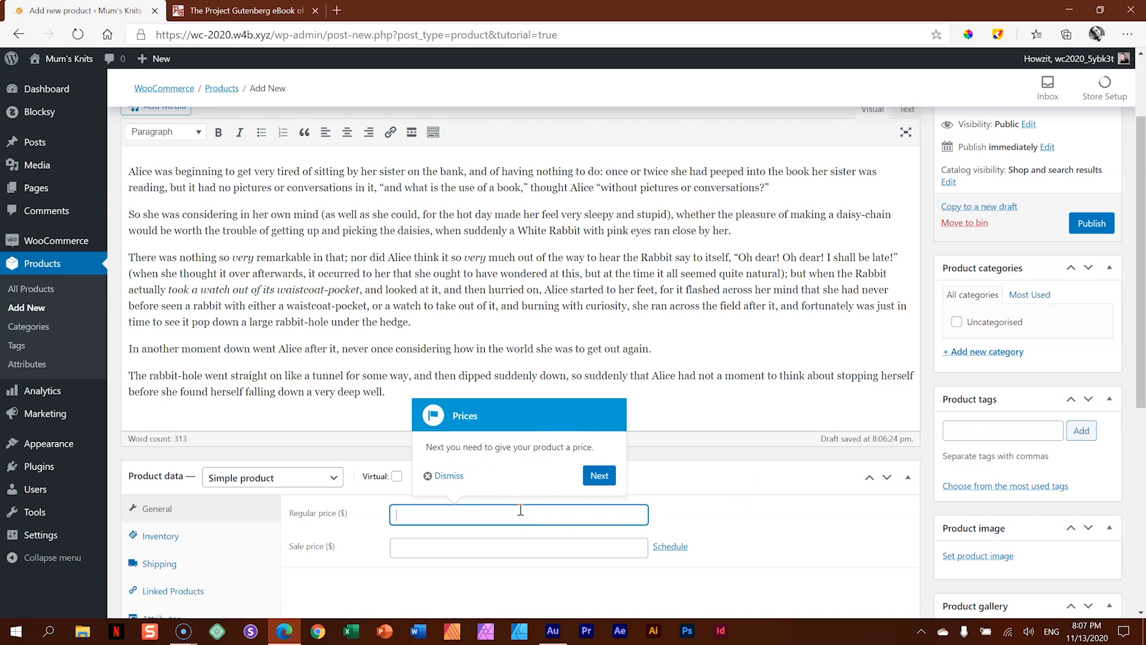
pyautogui.write('299')
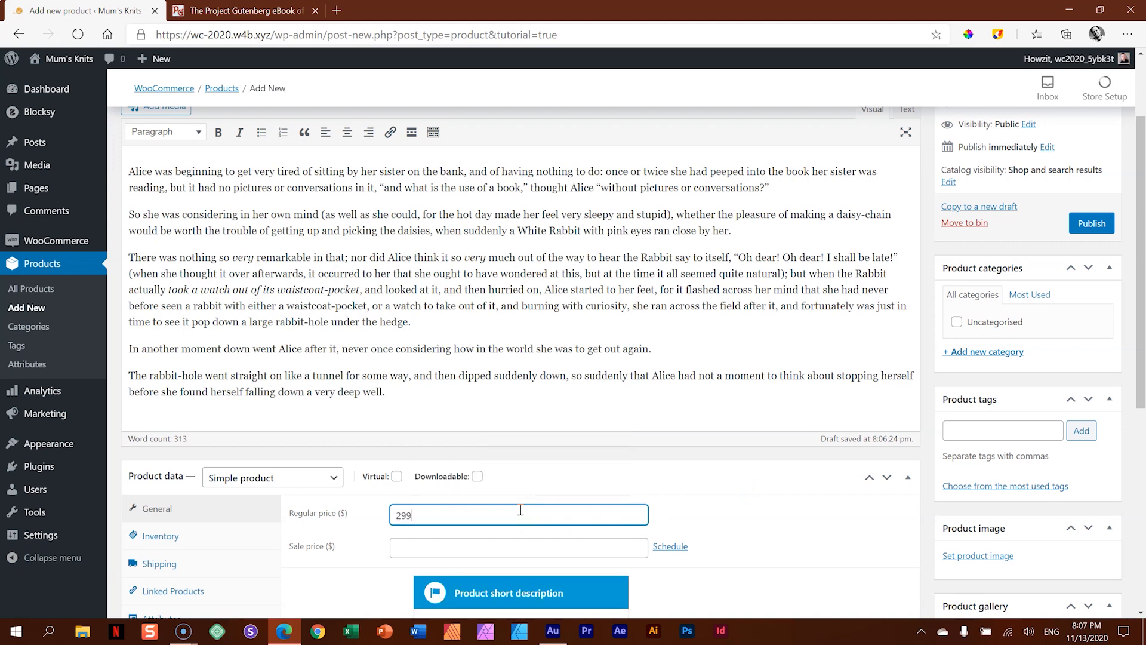
# - Write "A yellow knitted sweater." as the product short description
pyautogui.scroll(-5, 632, 449)
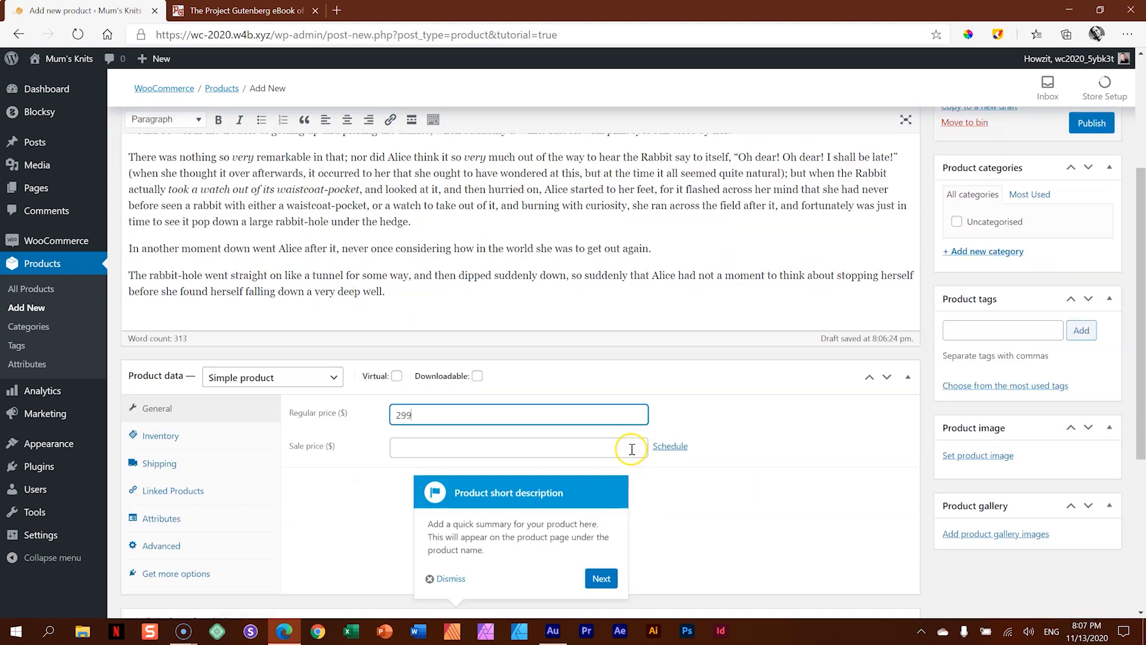
pyautogui.click(367, 476)
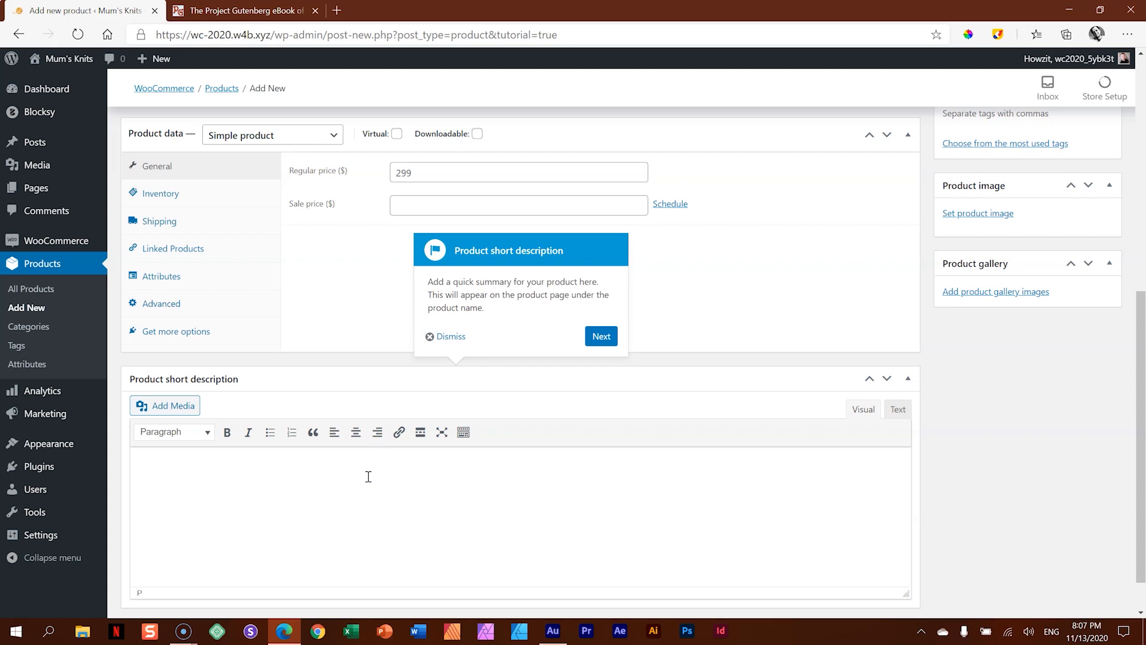
pyautogui.write('A yellow knitted sweater.')
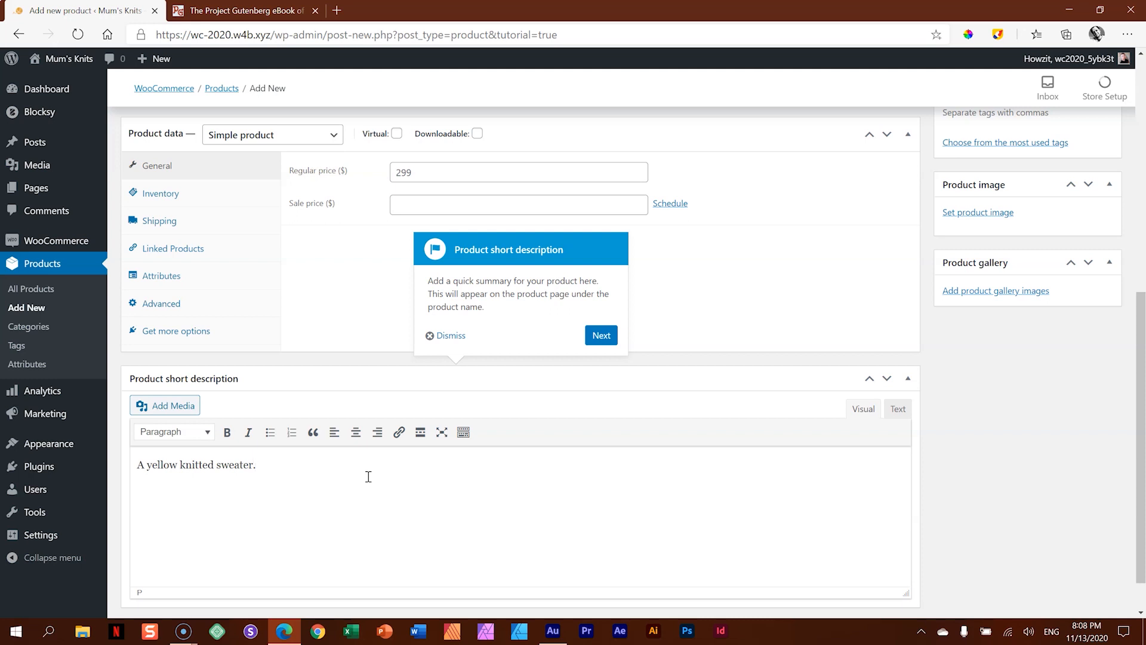
# - Set 04-1-Product.jpg, the woman in a grey sweater and black hat, from the media library as the product image
pyautogui.click(600, 335)
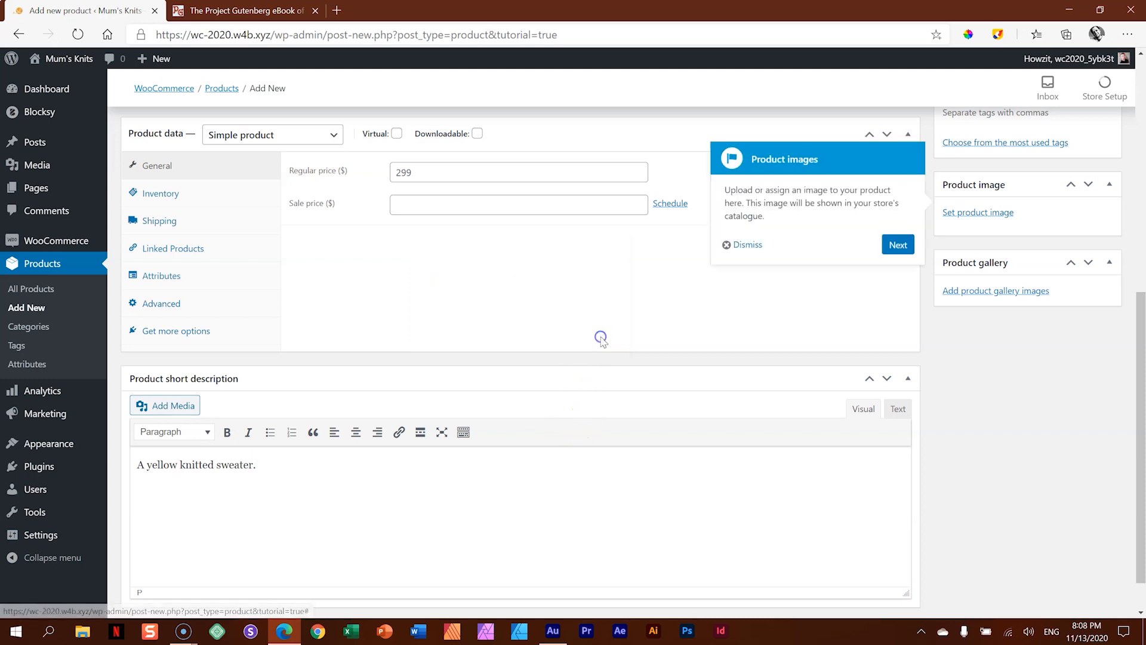
pyautogui.click(989, 213)
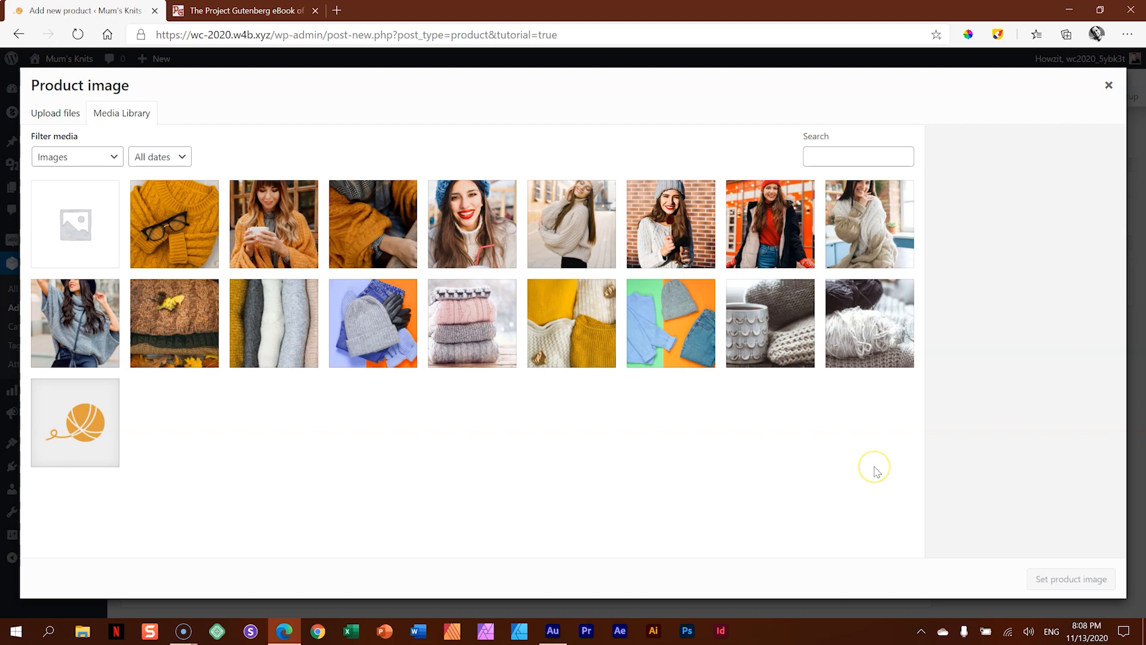
pyautogui.click(111, 327)
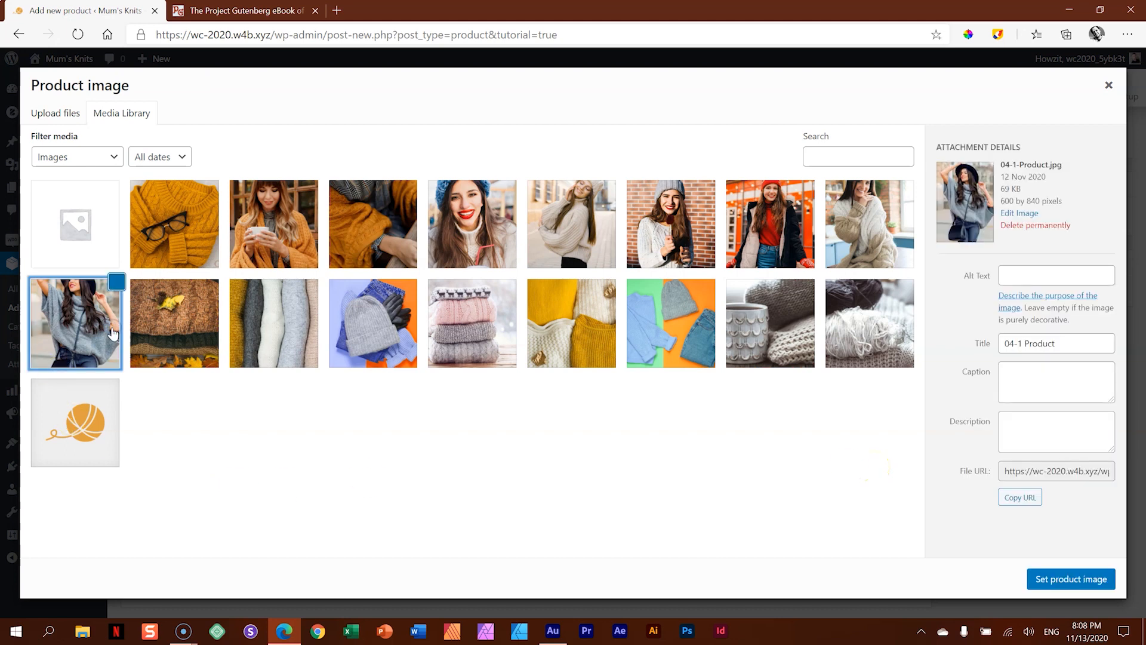
pyautogui.click(1074, 578)
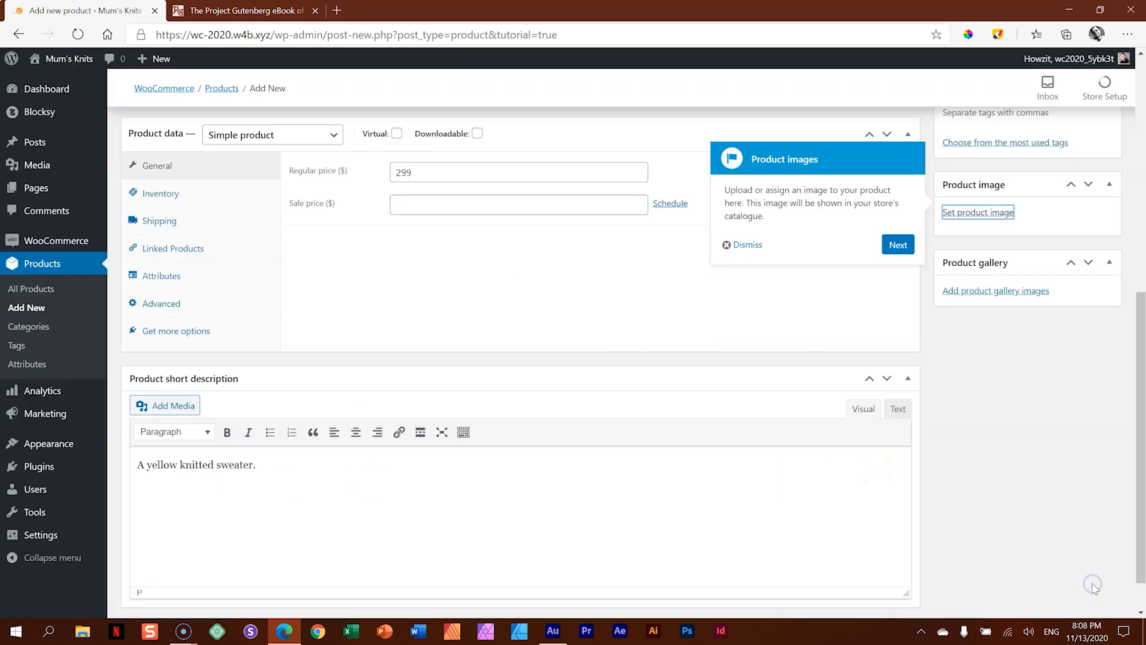
# - Add the product tags "winter", "cold" and "wool"
pyautogui.click(897, 245)
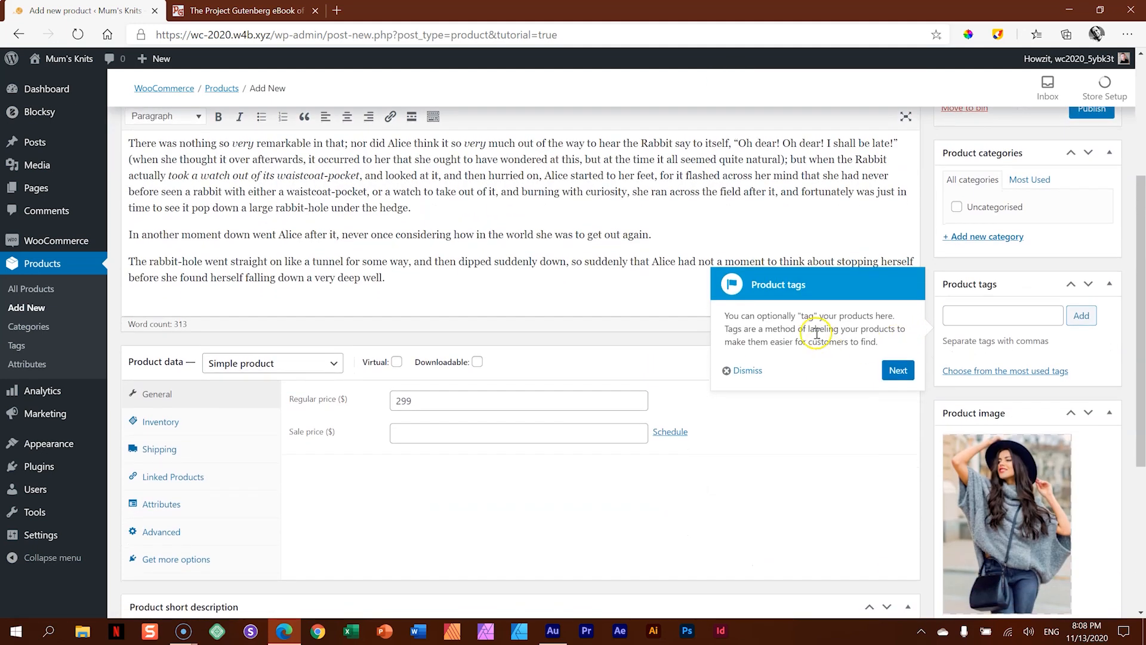
pyautogui.click(970, 313)
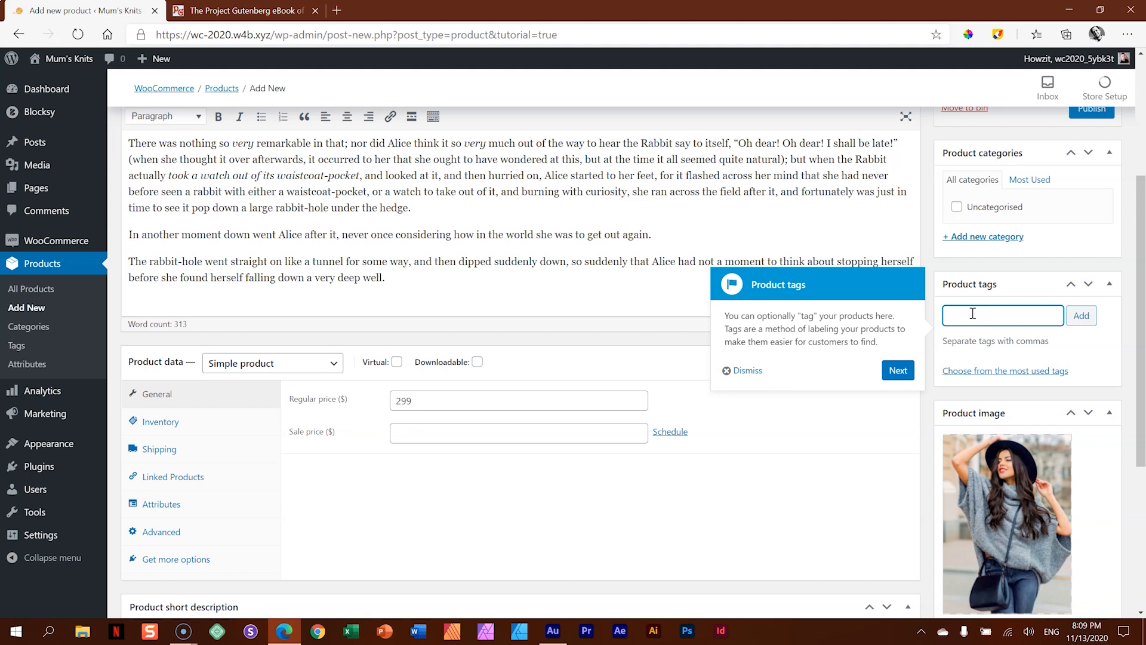
pyautogui.press('Return')
pyautogui.write('co')
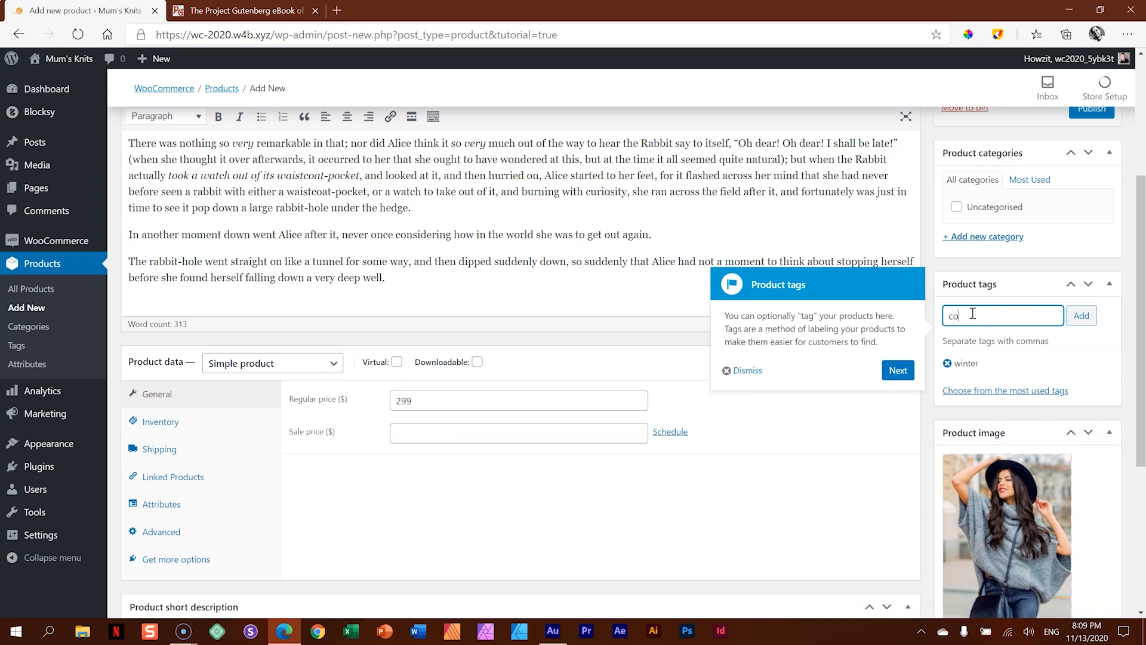
pyautogui.press('Return')
pyautogui.press('BackSpace')
pyautogui.press('BackSpace')
pyautogui.press('BackSpace')
pyautogui.press('BackSpace')
pyautogui.press('BackSpace')
pyautogui.write('wool')
pyautogui.press('Return')
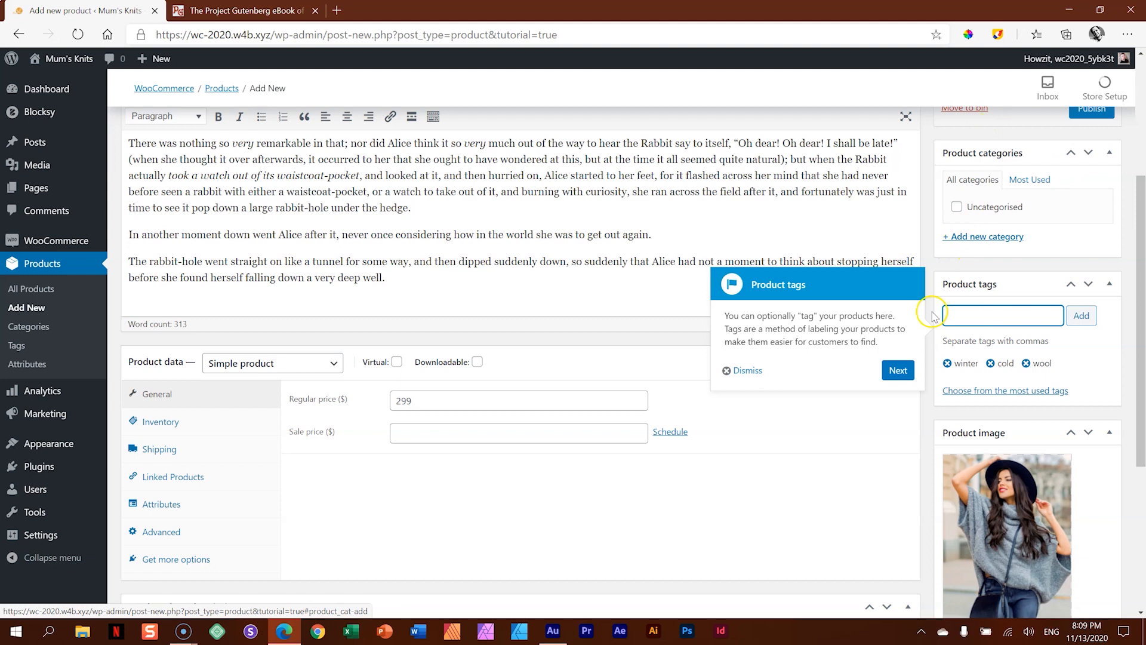
# - Create a new product category named "female" and assign it to the product
pyautogui.click(896, 370)
pyautogui.click(987, 237)
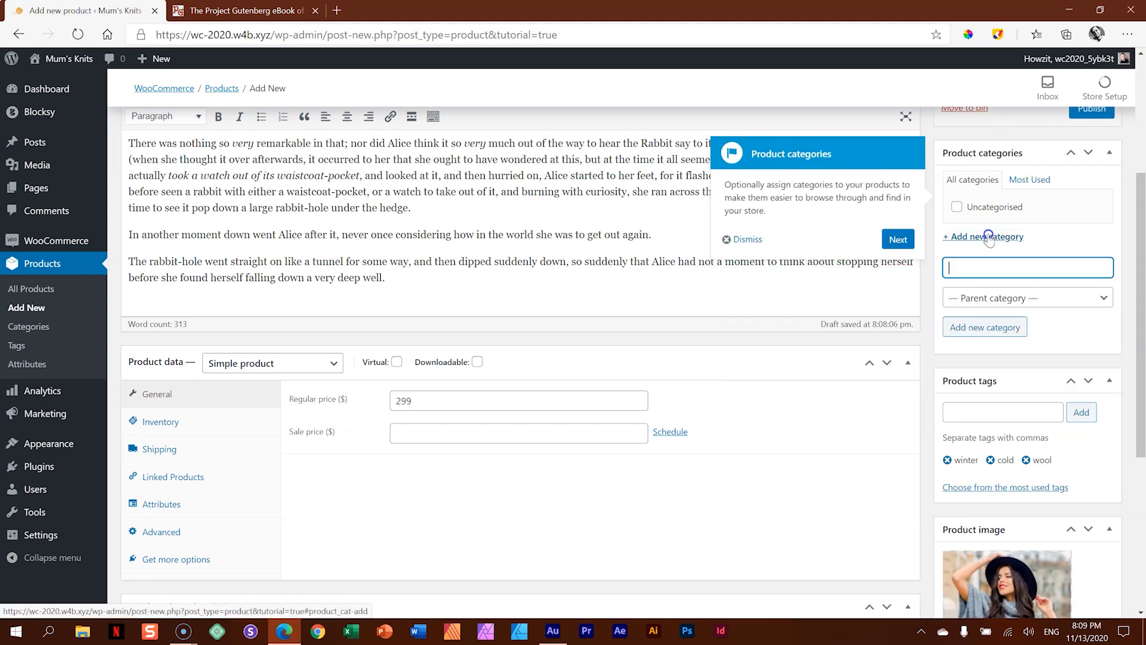
pyautogui.write('female')
pyautogui.click(977, 330)
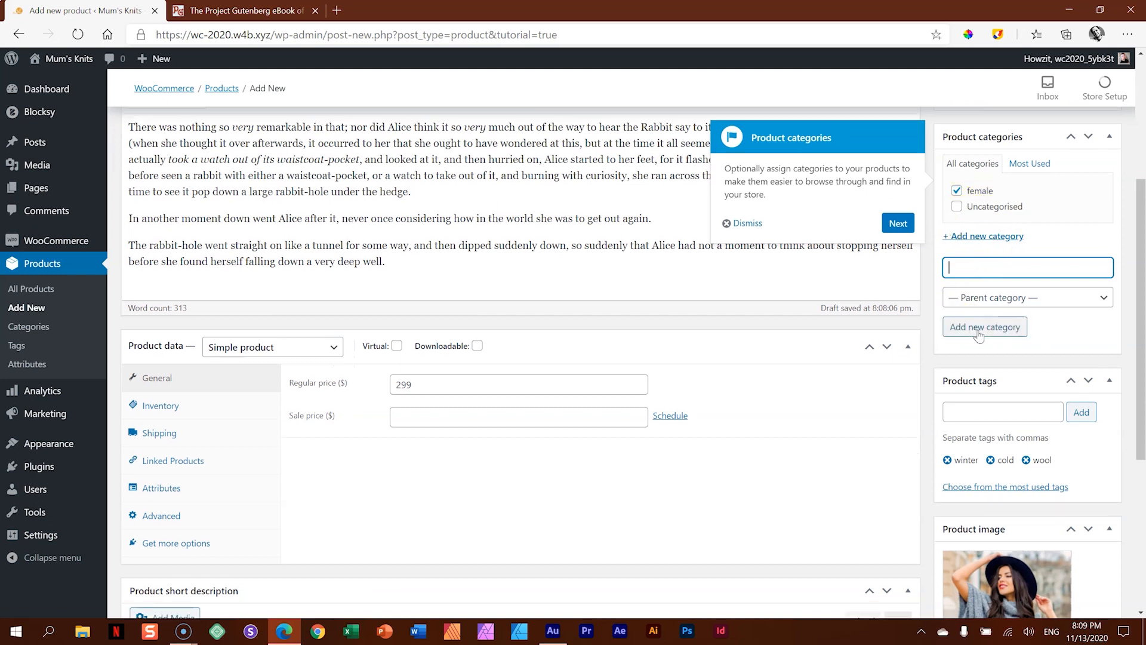
# - Publish Product #001 to the store and finish the product tutorial
pyautogui.click(899, 224)
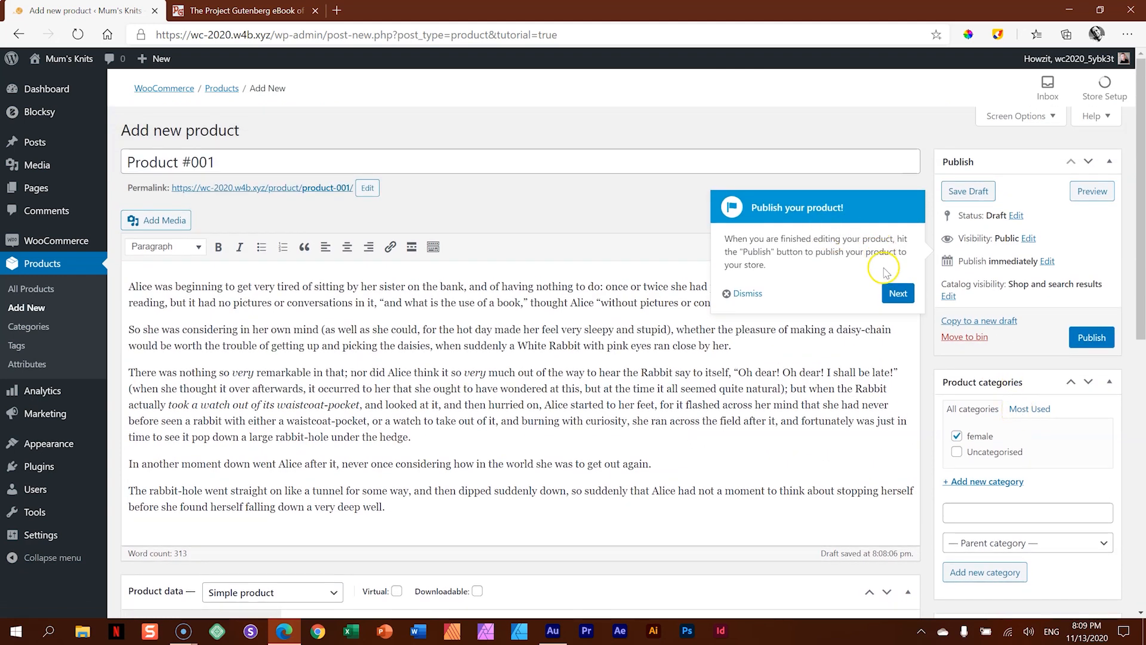
pyautogui.click(1101, 352)
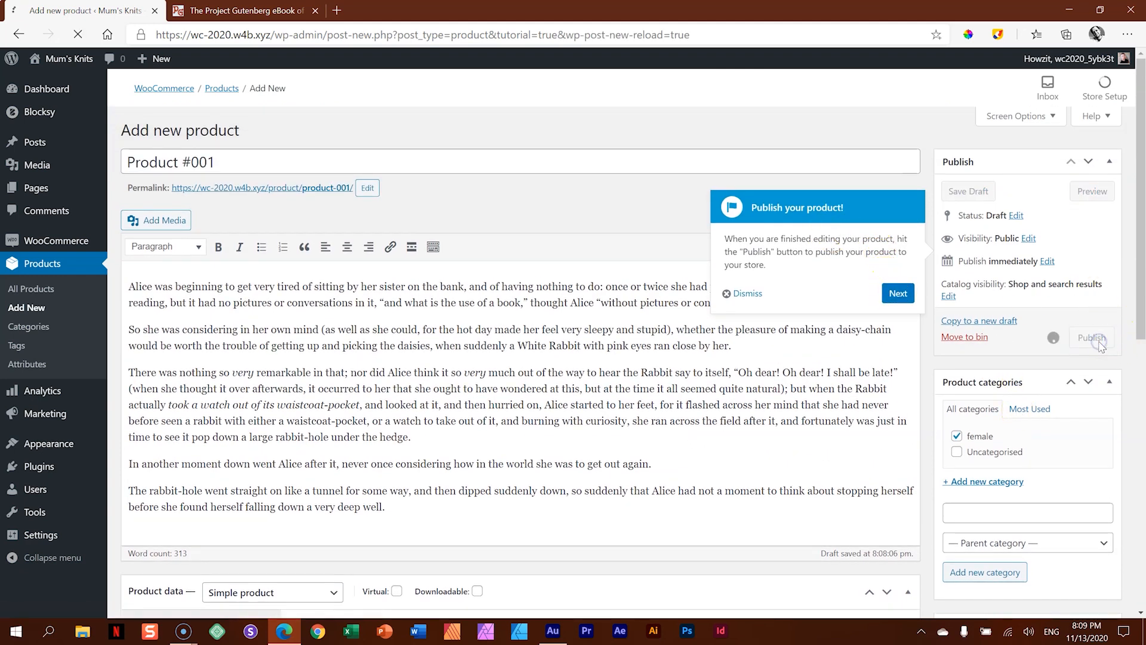
pyautogui.click(898, 293)
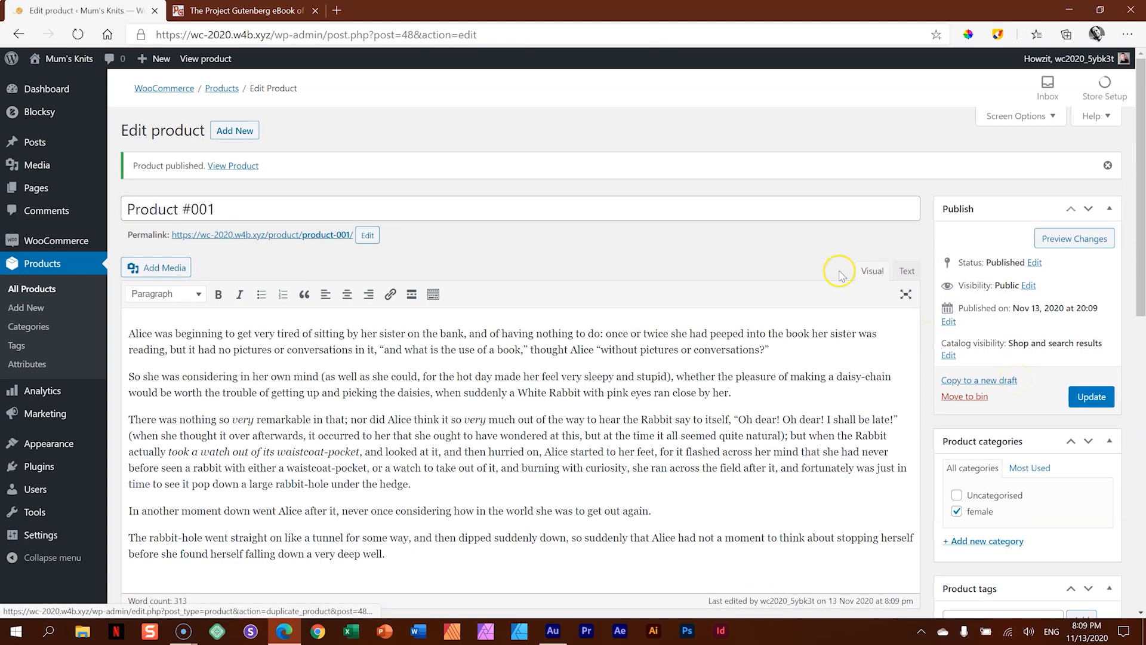
# - Preview the published product on the shop's front end and examine its title and price
pyautogui.click(1090, 244)
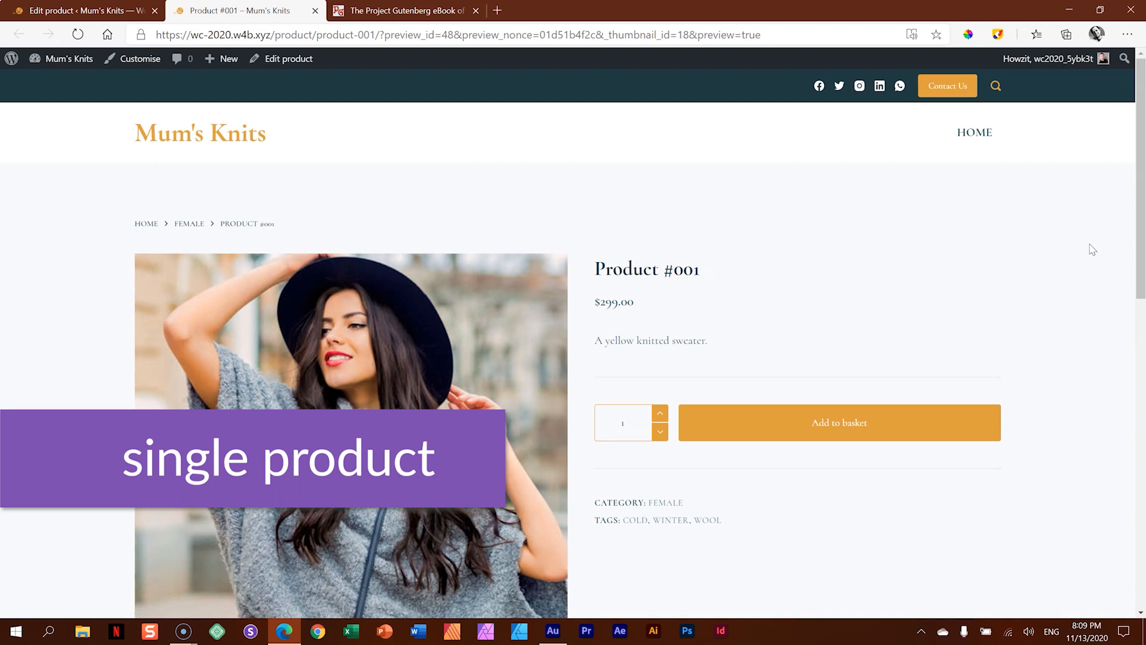
pyautogui.moveTo(595, 268); pyautogui.dragTo(723, 268)
pyautogui.moveTo(594, 302); pyautogui.dragTo(654, 307)
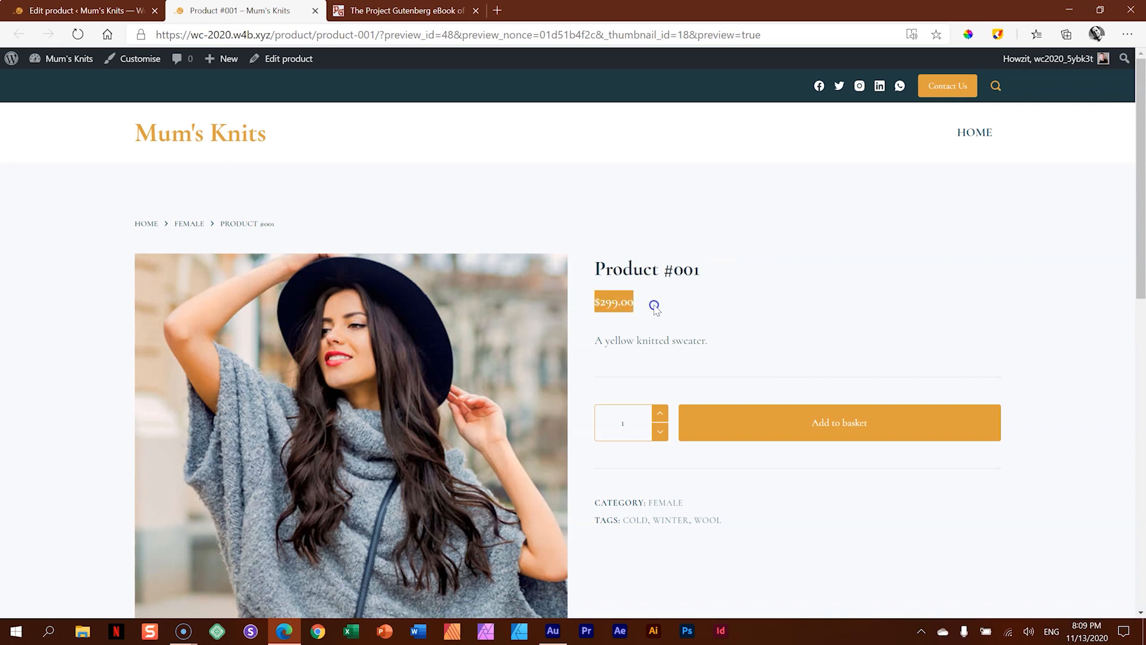
# - Examine the product page's short description, category and tags, long description and reviews section
pyautogui.moveTo(594, 340); pyautogui.dragTo(749, 347)
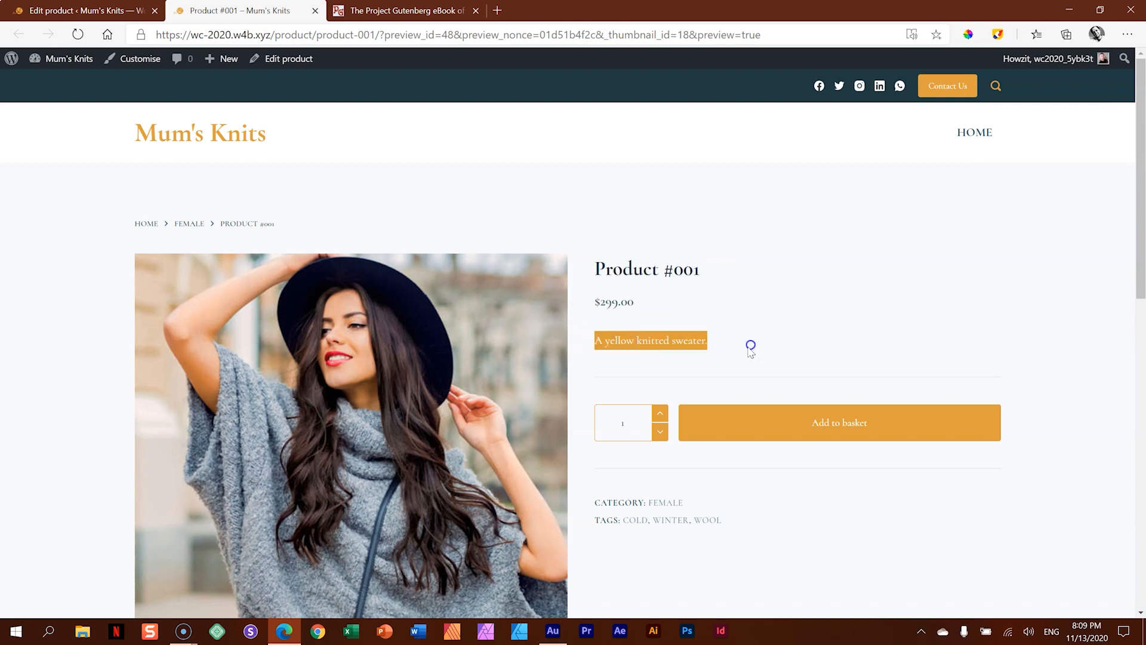
pyautogui.click(750, 351)
pyautogui.scroll(-5, 806, 520)
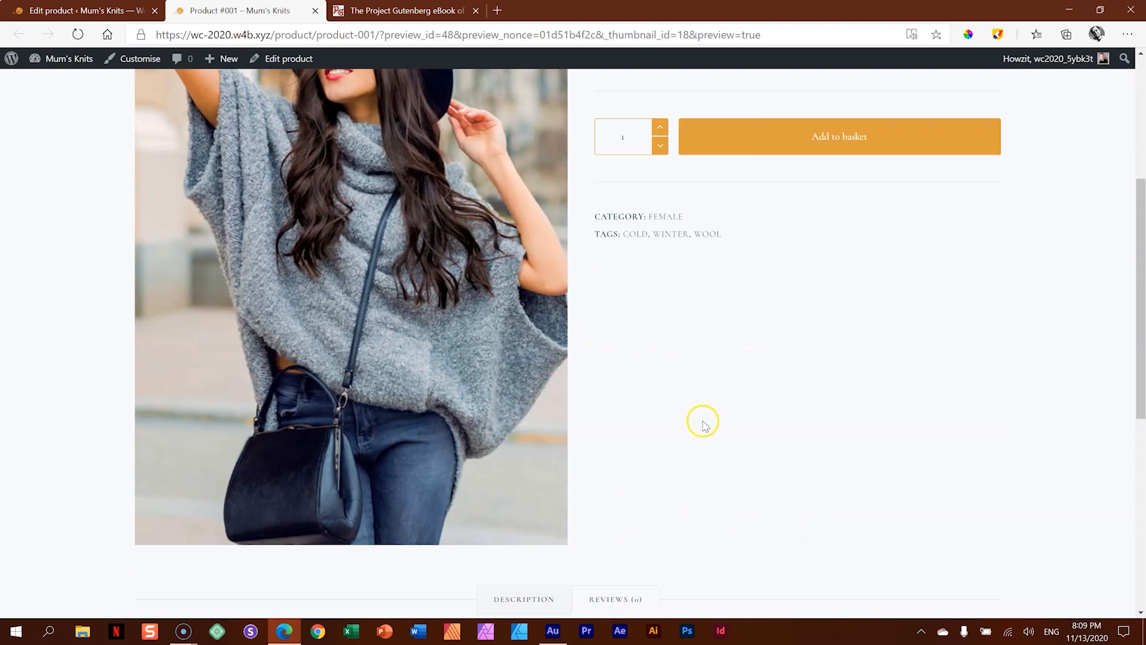
pyautogui.scroll(3, 630, 234)
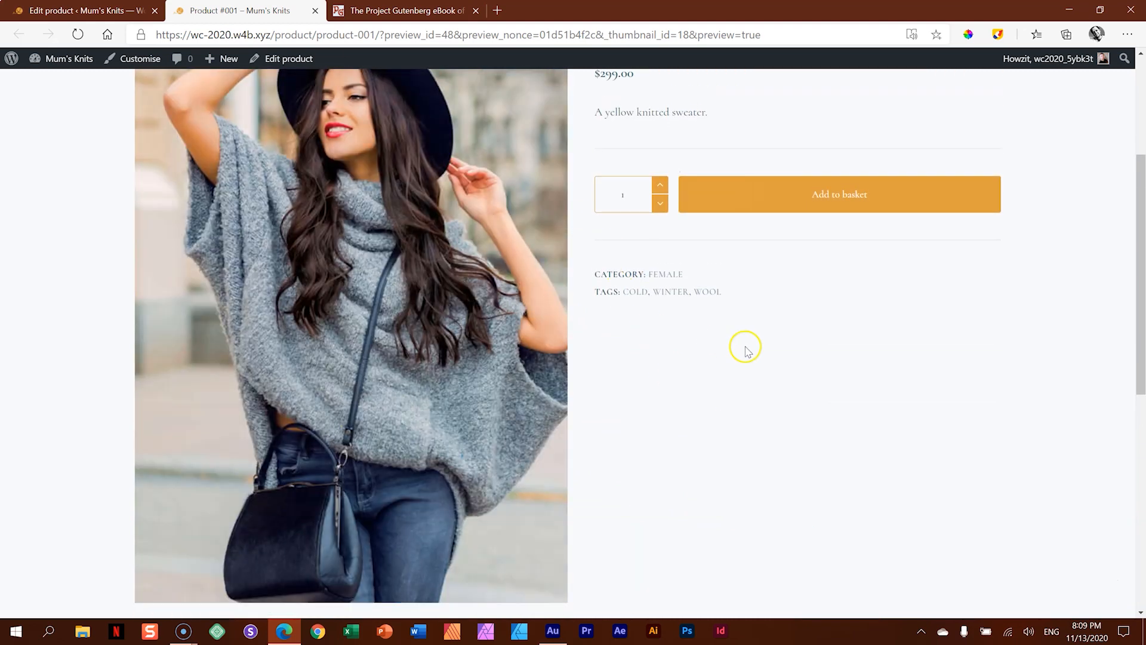
pyautogui.scroll(-9, 746, 349)
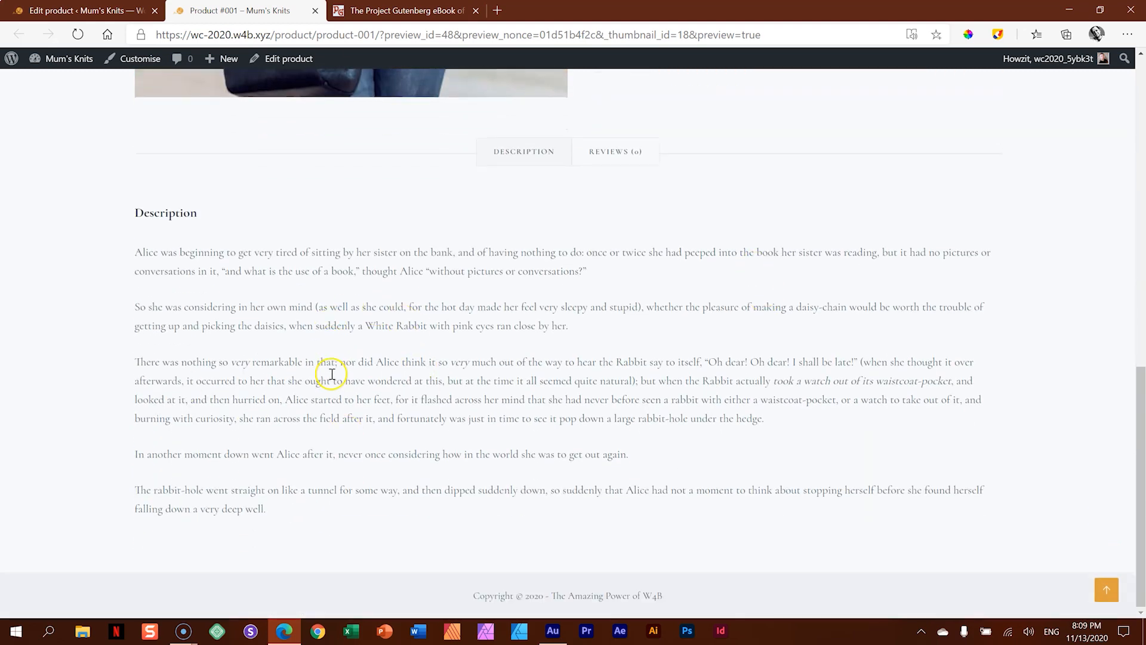
pyautogui.click(603, 150)
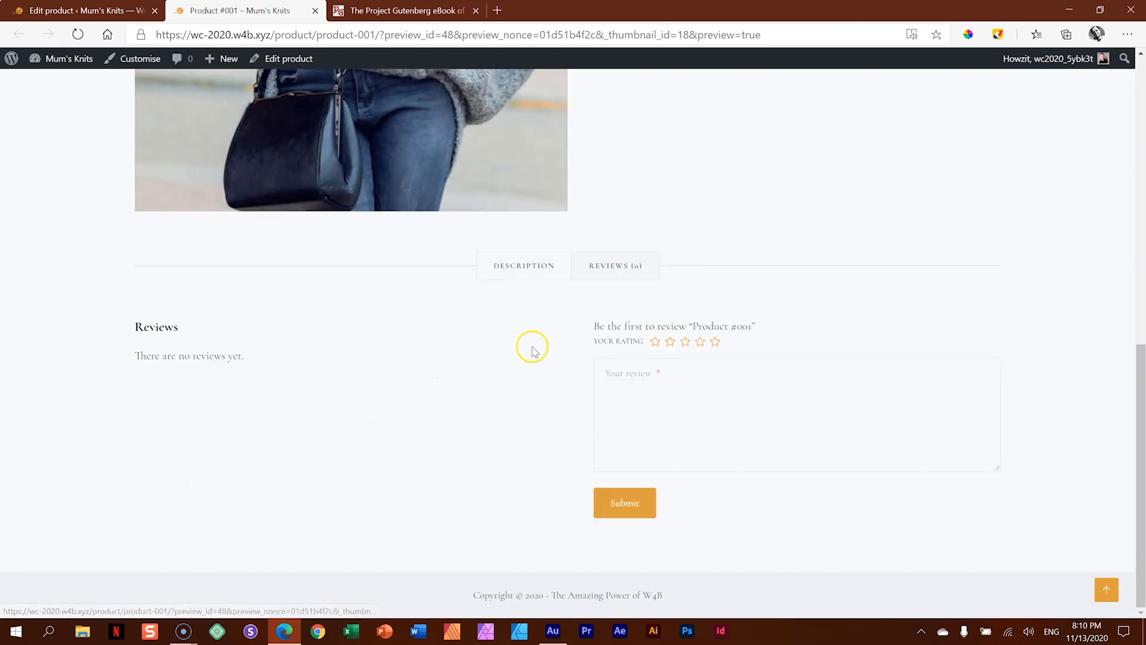
pyautogui.click(524, 266)
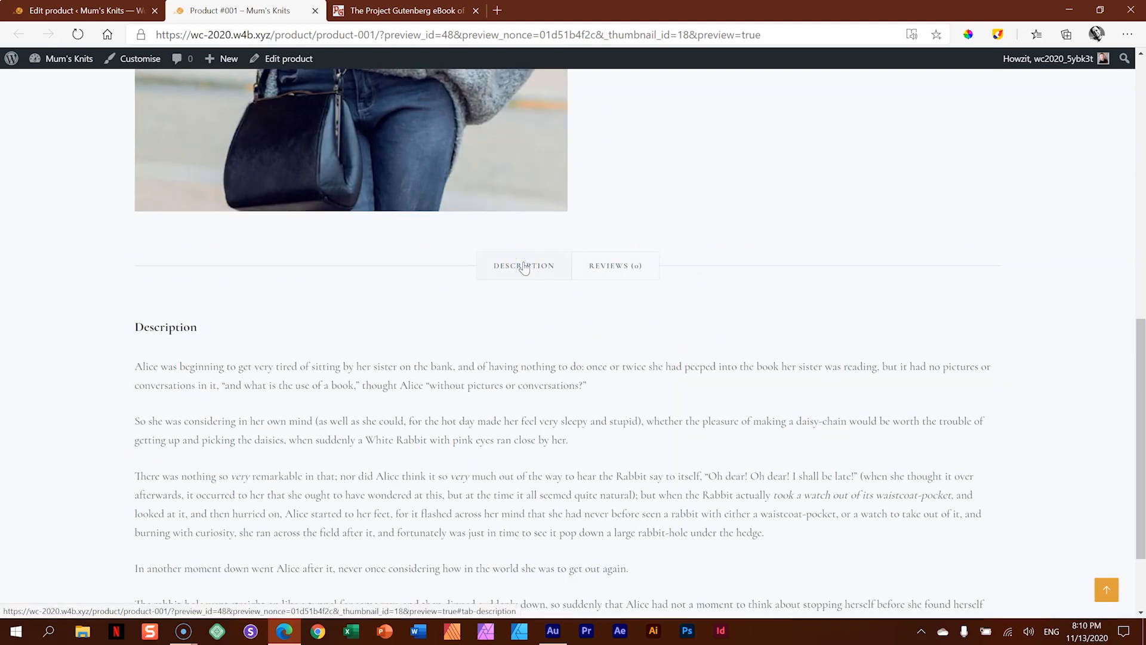
# - Return to editing Product #001 and set its sale price to 199
pyautogui.click(110, 12)
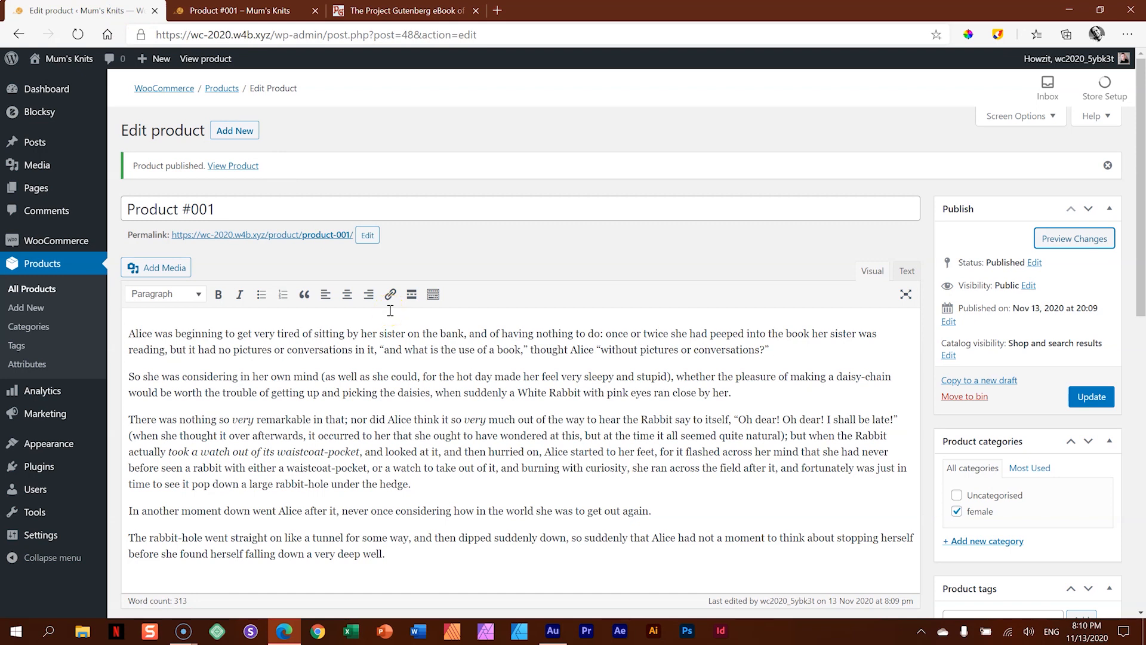
pyautogui.scroll(-6, 391, 310)
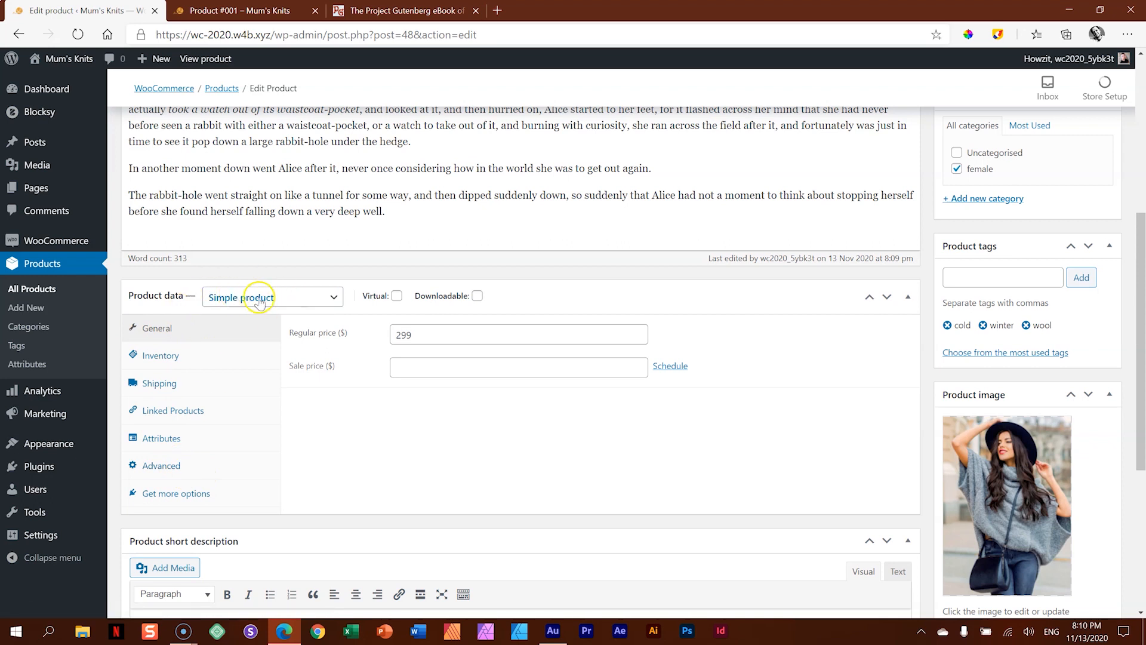
pyautogui.click(431, 333)
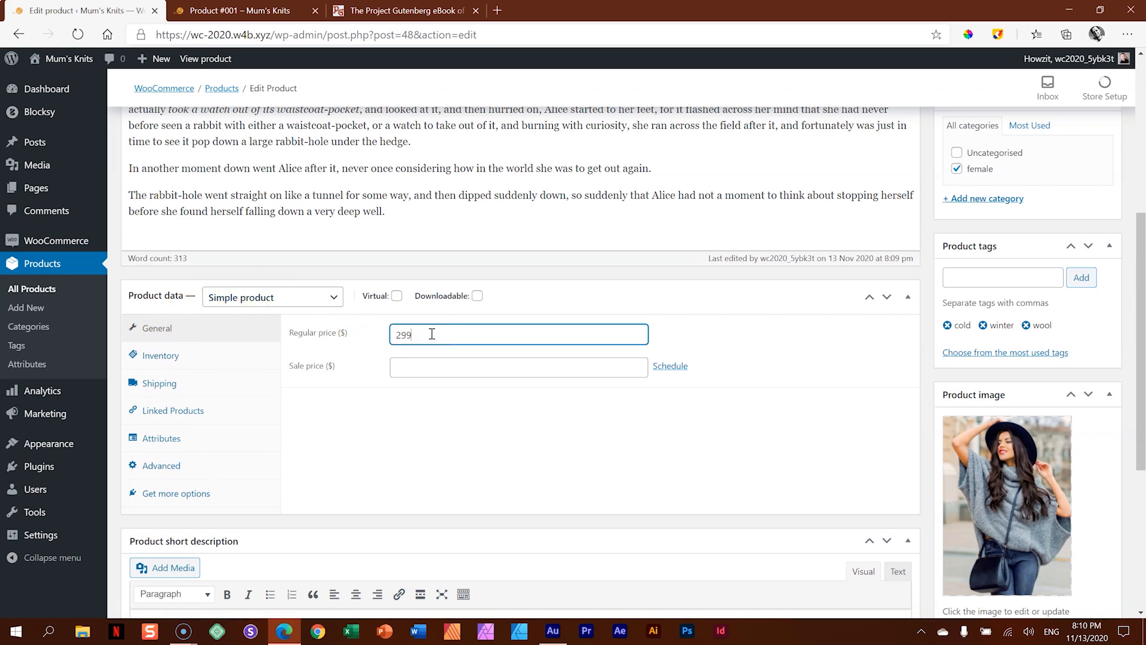
pyautogui.click(425, 368)
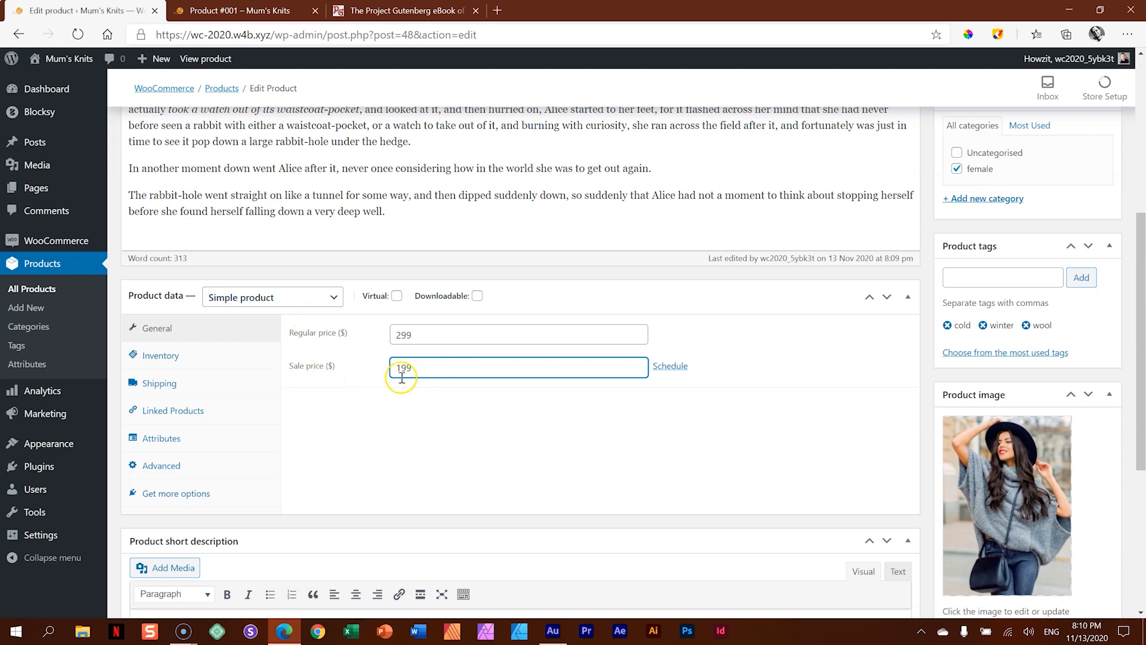
# - Give the product the SKU "SKU-001", enable product-level stock management and set the stock quantity to 7
pyautogui.click(182, 363)
pyautogui.click(424, 332)
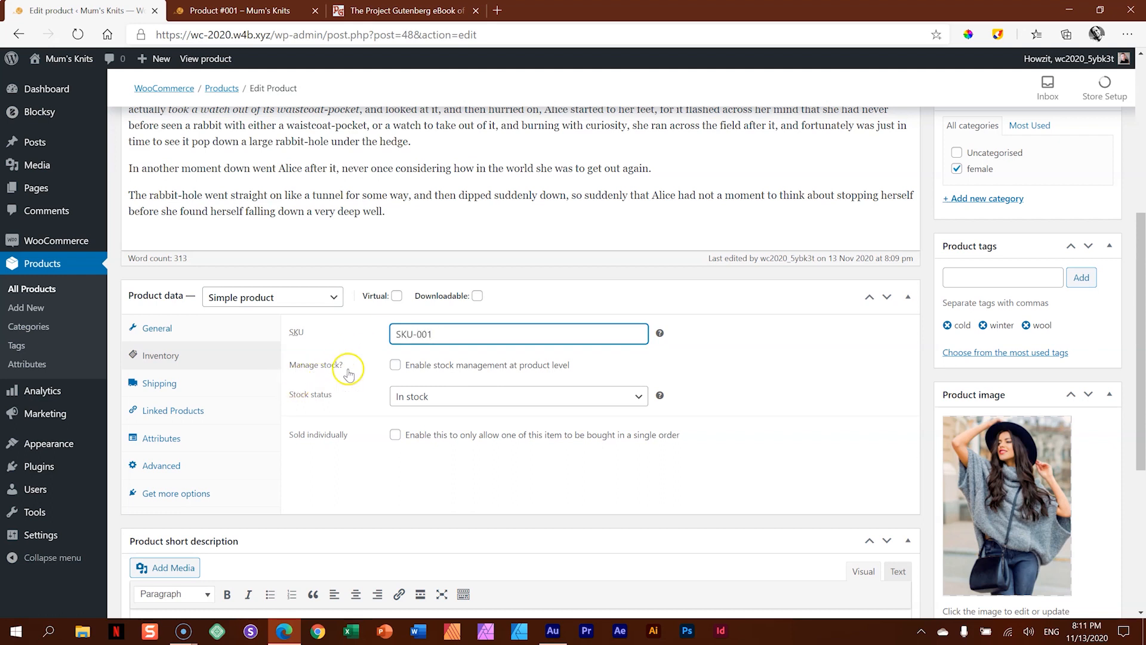
pyautogui.click(395, 366)
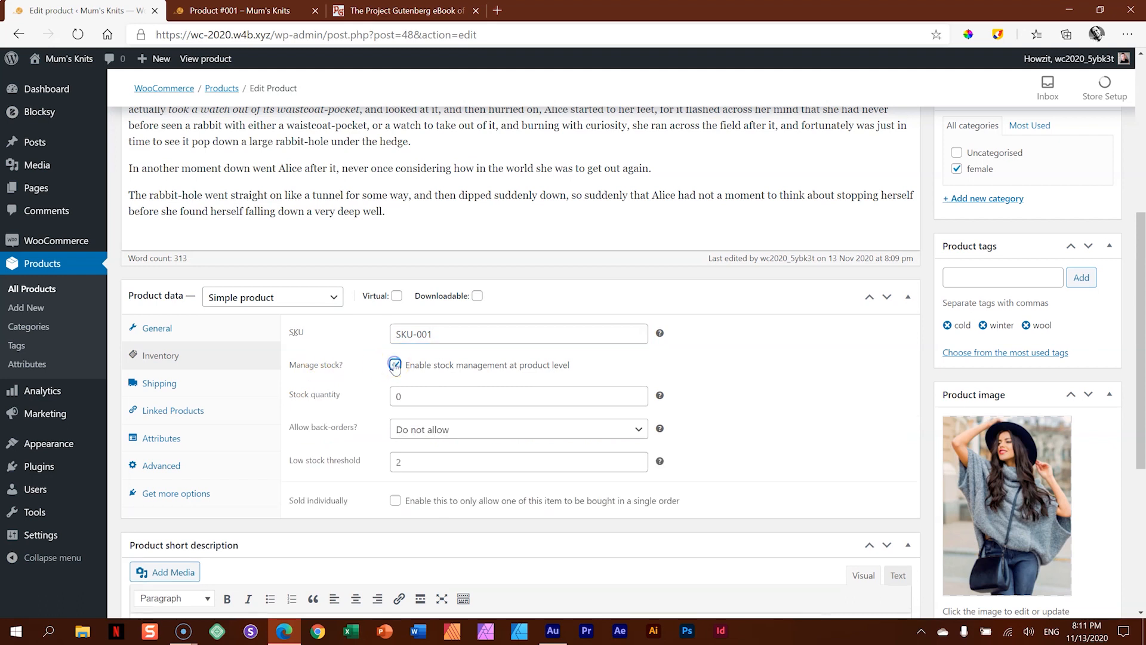
pyautogui.press('Tab')
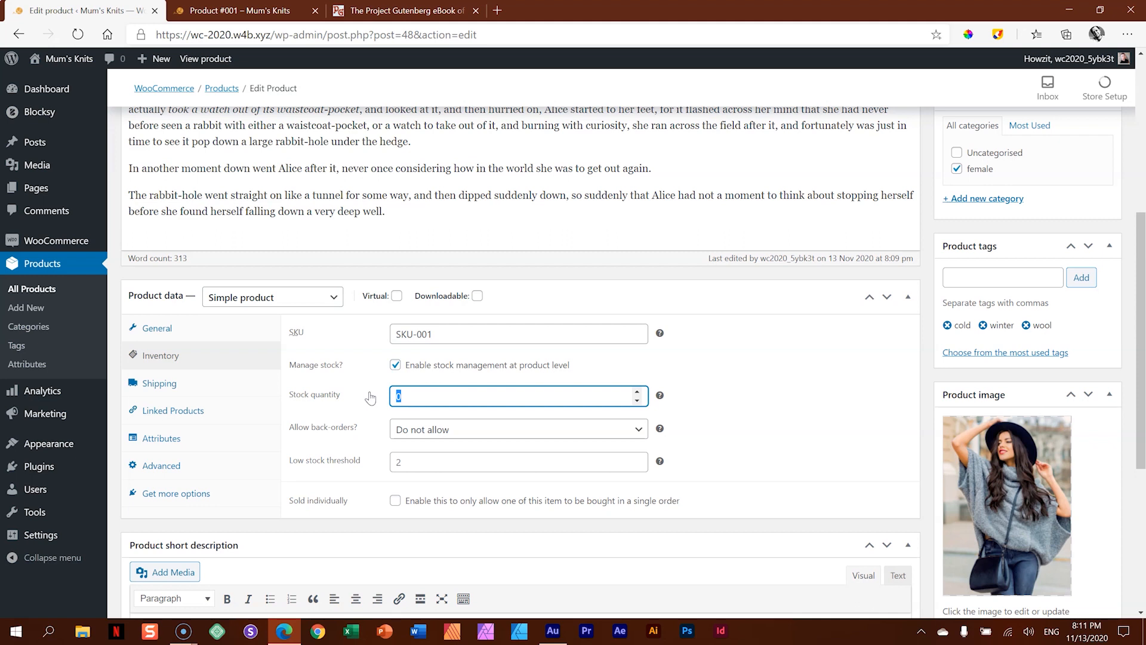
pyautogui.click(740, 405)
pyautogui.click(749, 453)
# - Add three product gallery images from the media library: 05-_-Gallery-3.jpg, 05-_-Gallery-2.jpg and 05-_-Gallery-1.jpg
pyautogui.scroll(-1, 753, 449)
pyautogui.scroll(-1, 754, 450)
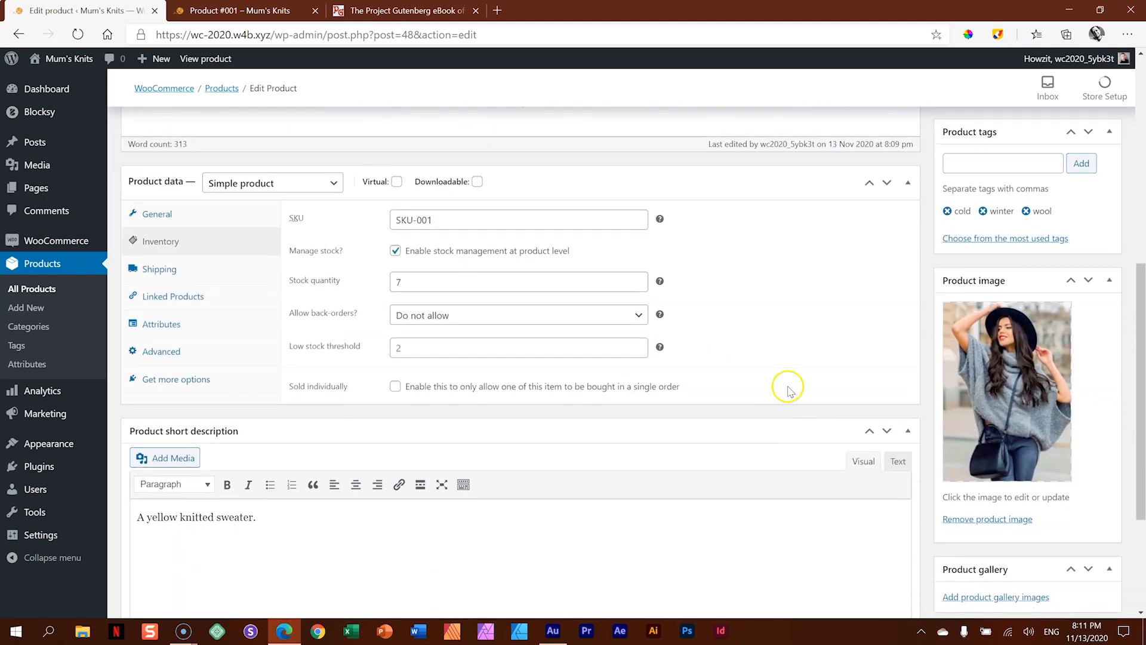
pyautogui.scroll(-1, 690, 327)
pyautogui.scroll(-2, 695, 333)
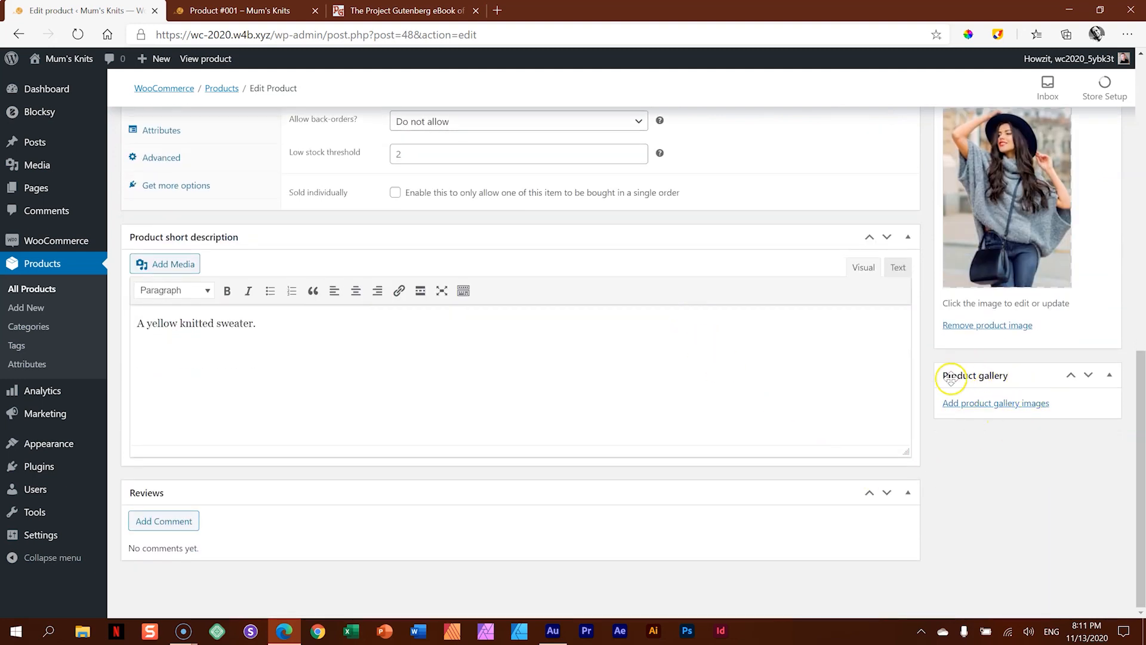
pyautogui.click(979, 404)
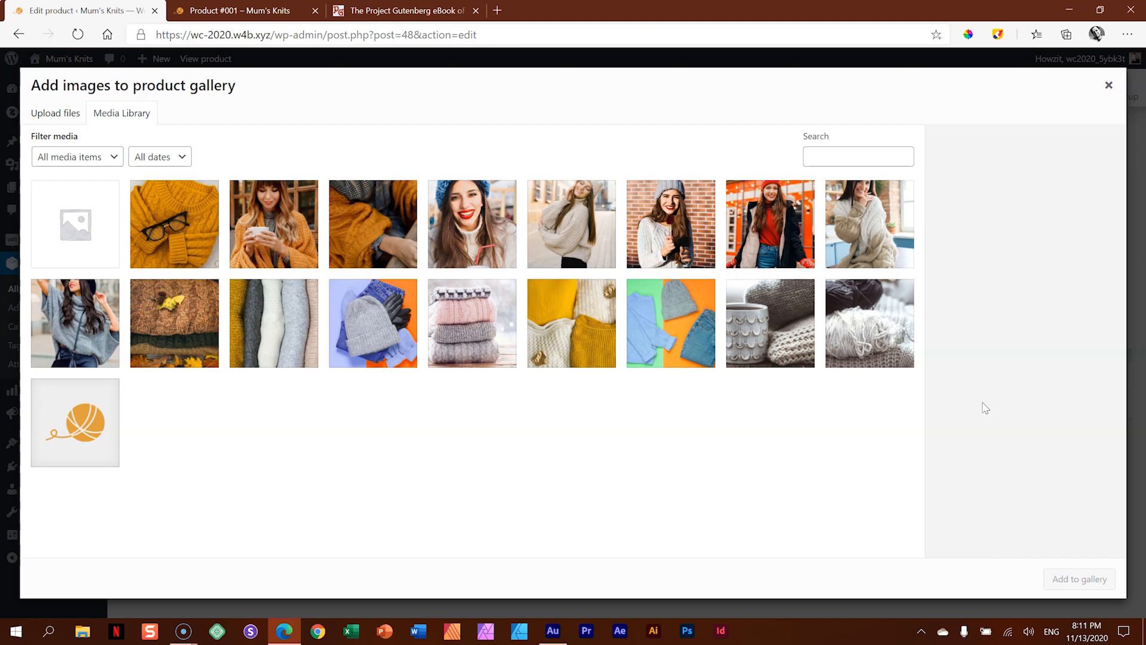
pyautogui.click(206, 218)
pyautogui.click(297, 231)
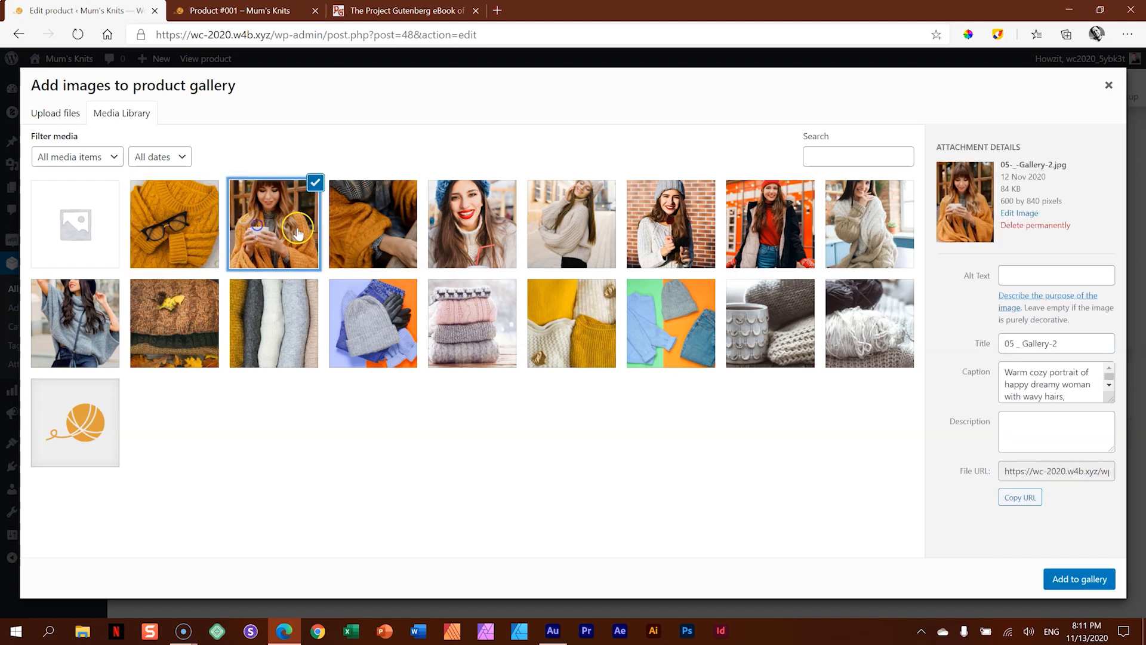
pyautogui.click(183, 210)
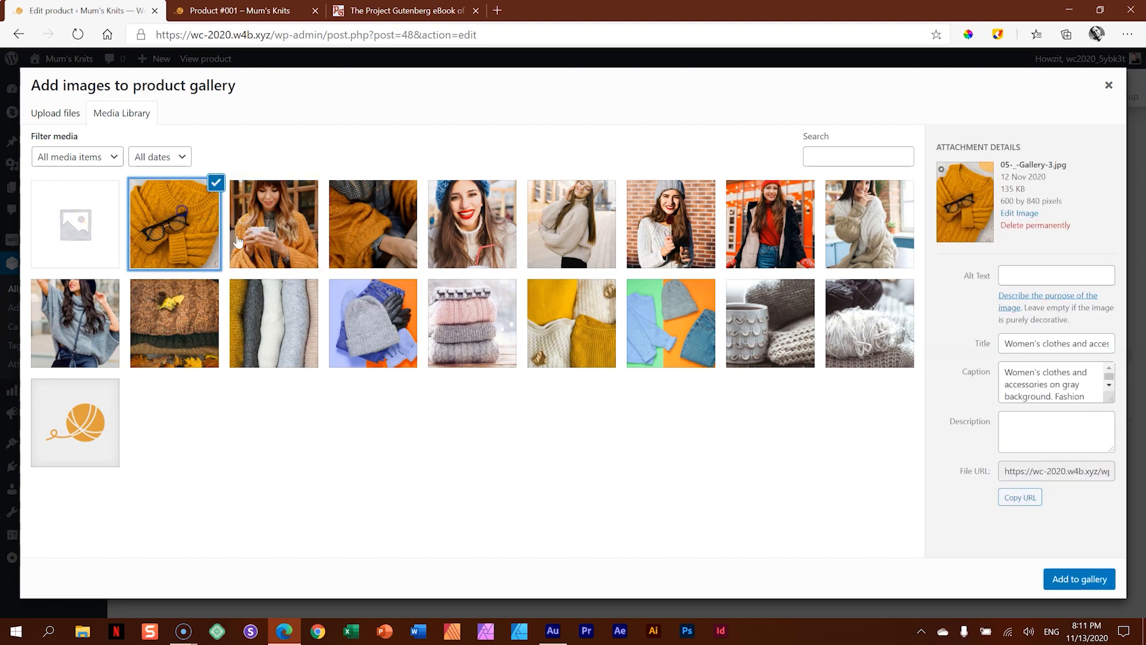
pyautogui.keyDown('shift'); pyautogui.click(371, 235); pyautogui.keyUp('shift')
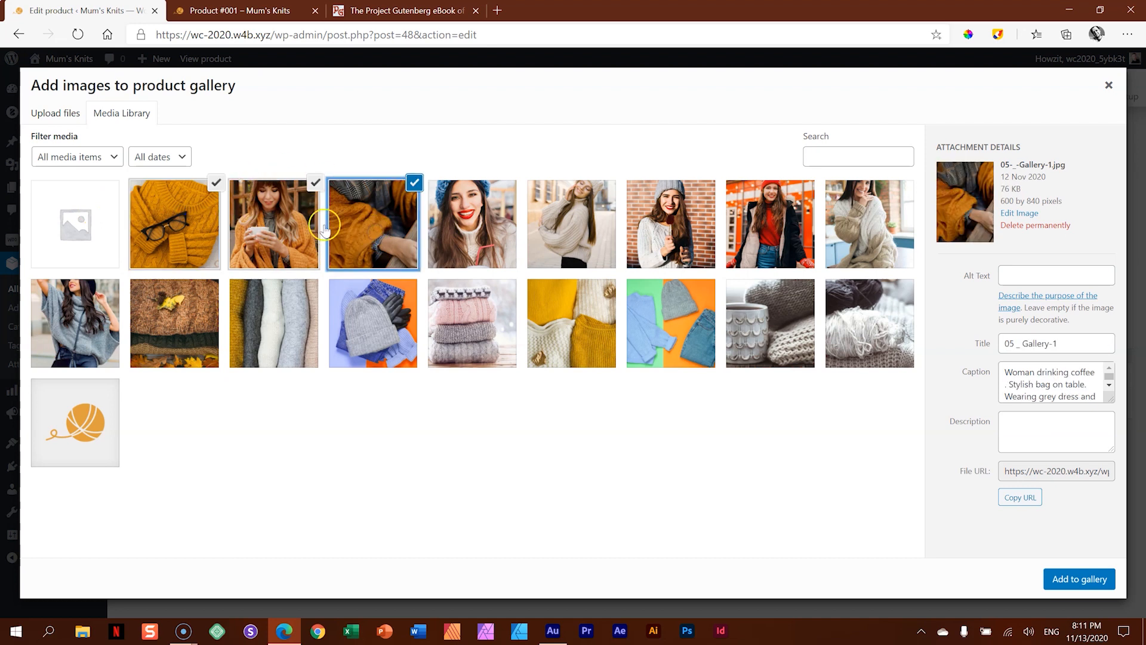
pyautogui.click(1070, 577)
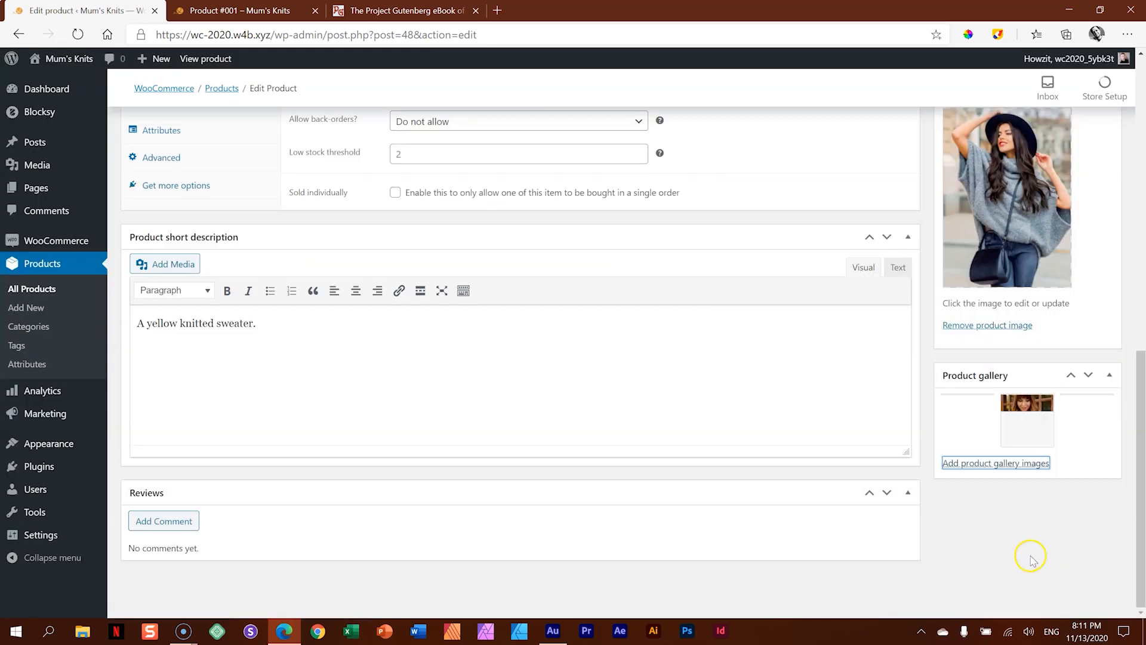
# - Check the gallery thumbnails and update the published product with the new price, inventory and gallery settings
pyautogui.scroll(5, 1051, 560)
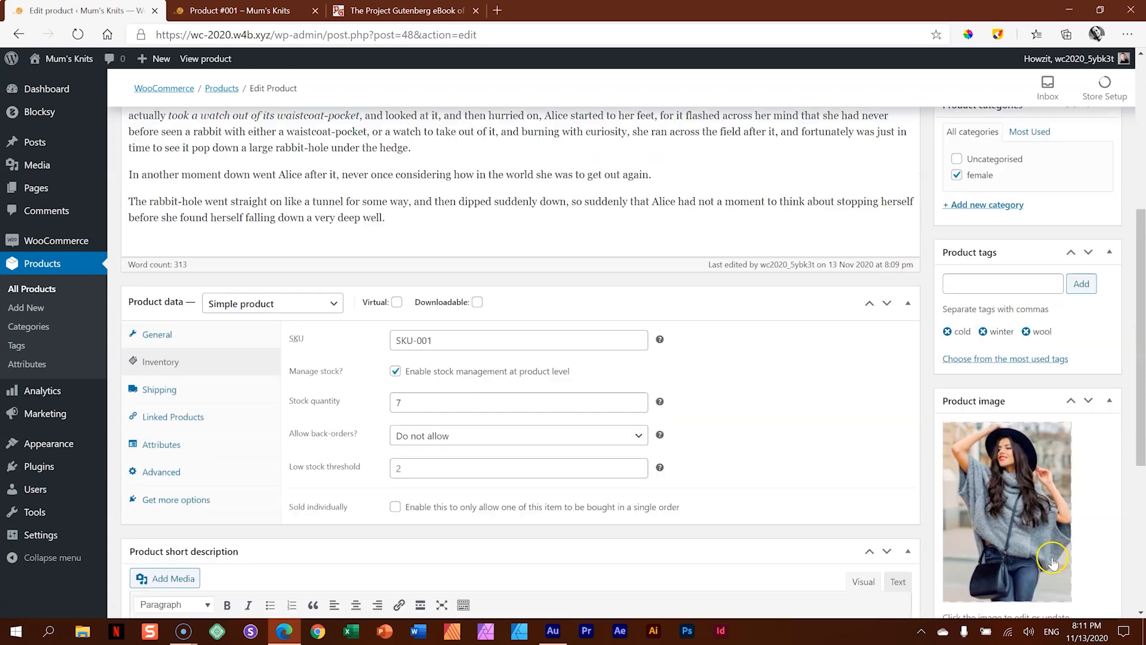
pyautogui.scroll(-3, 1052, 561)
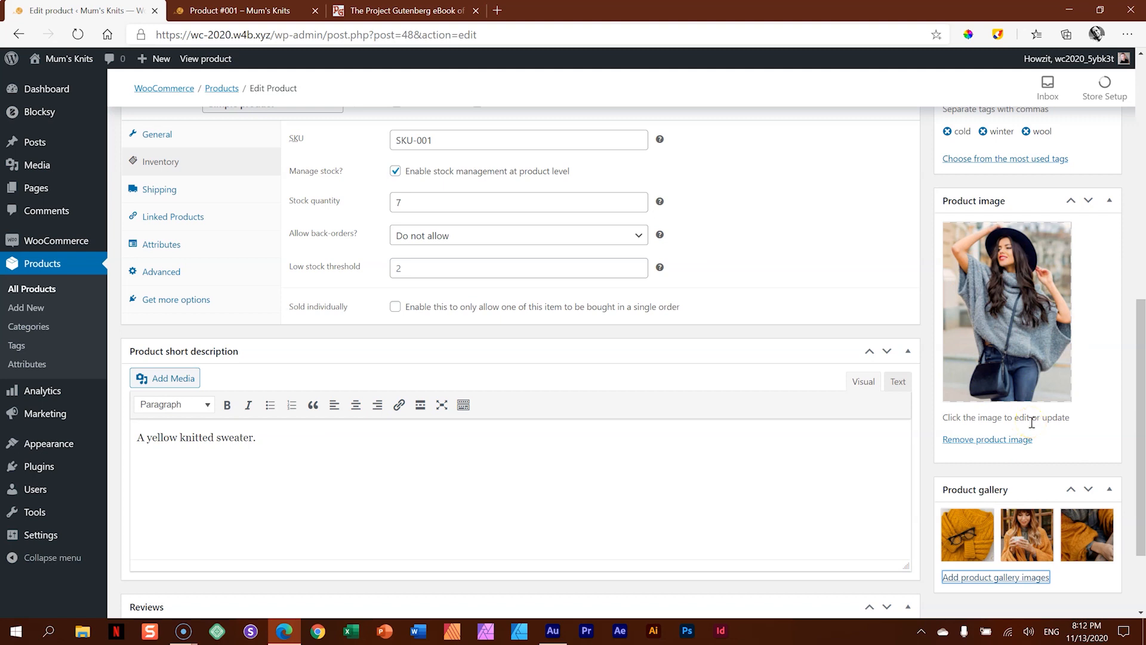
pyautogui.scroll(10, 961, 487)
pyautogui.click(1105, 398)
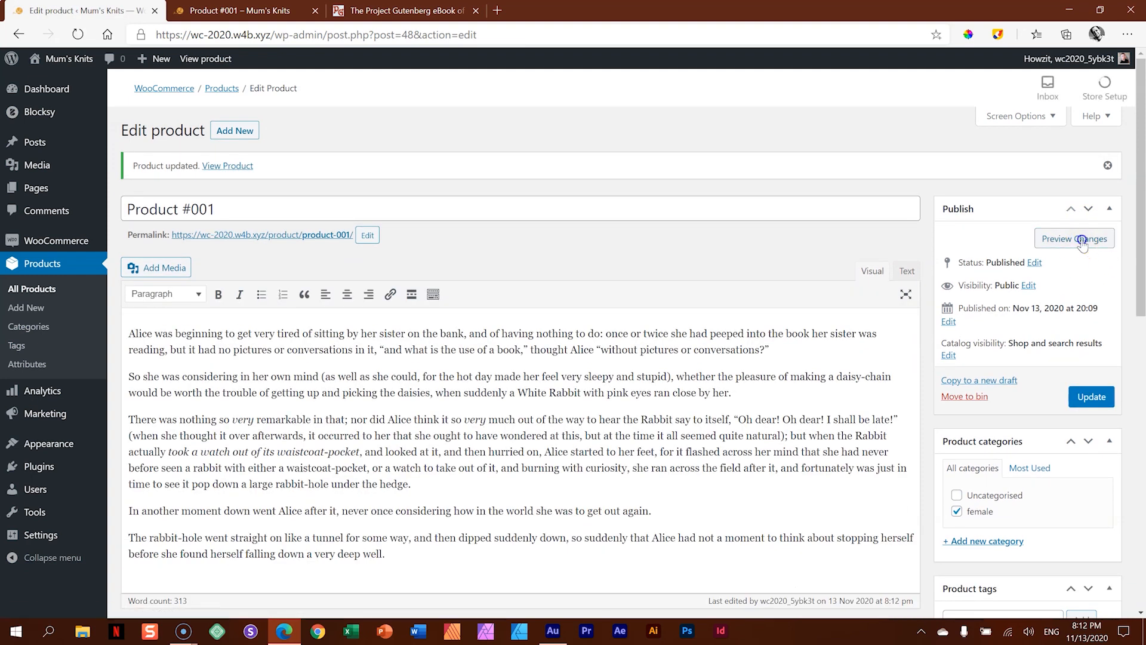
# - Preview the updated product on the front end and examine its price, stock level and SKU
pyautogui.click(1078, 257)
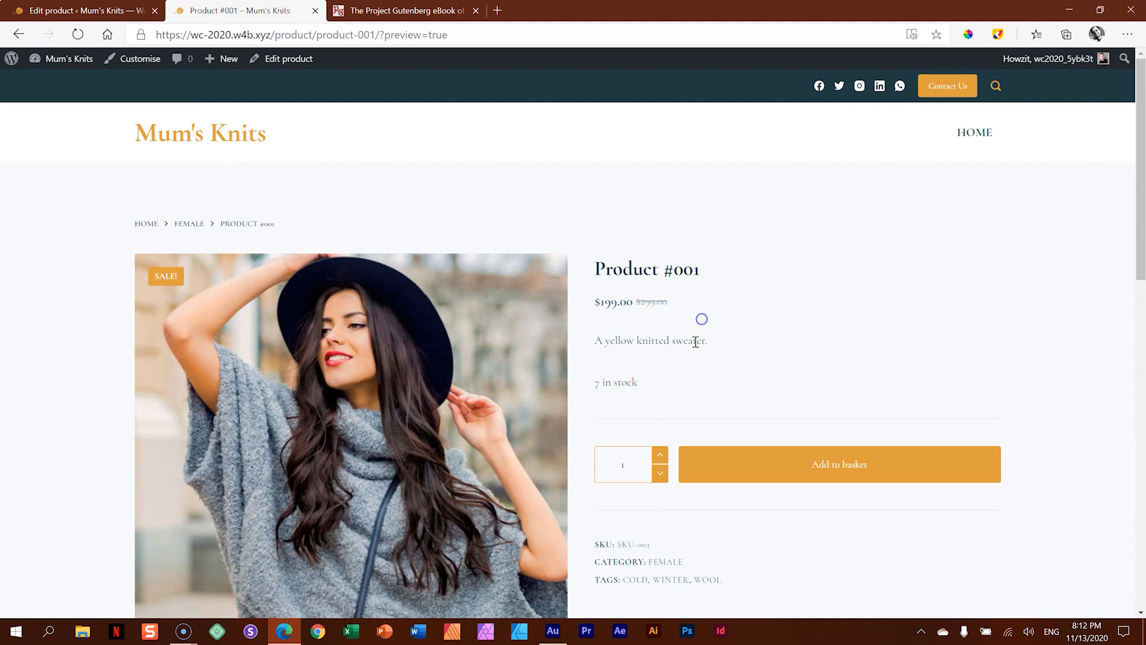
pyautogui.scroll(-2, 700, 318)
pyautogui.moveTo(620, 430); pyautogui.dragTo(701, 430)
pyautogui.click(702, 431)
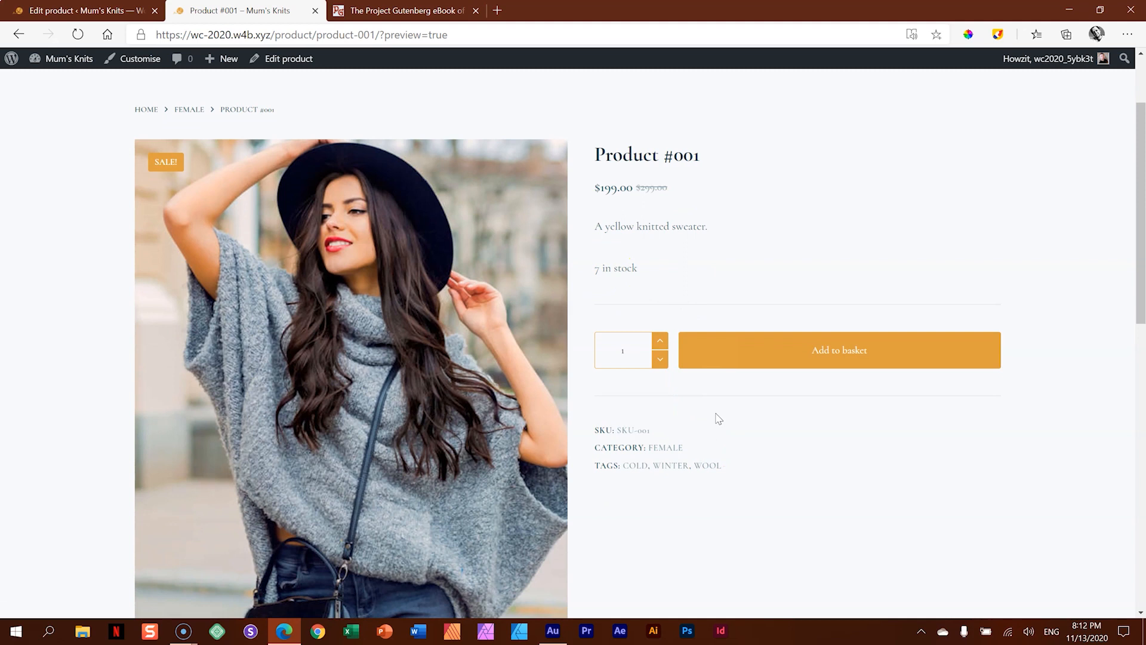
pyautogui.click(718, 418)
pyautogui.scroll(-9, 716, 418)
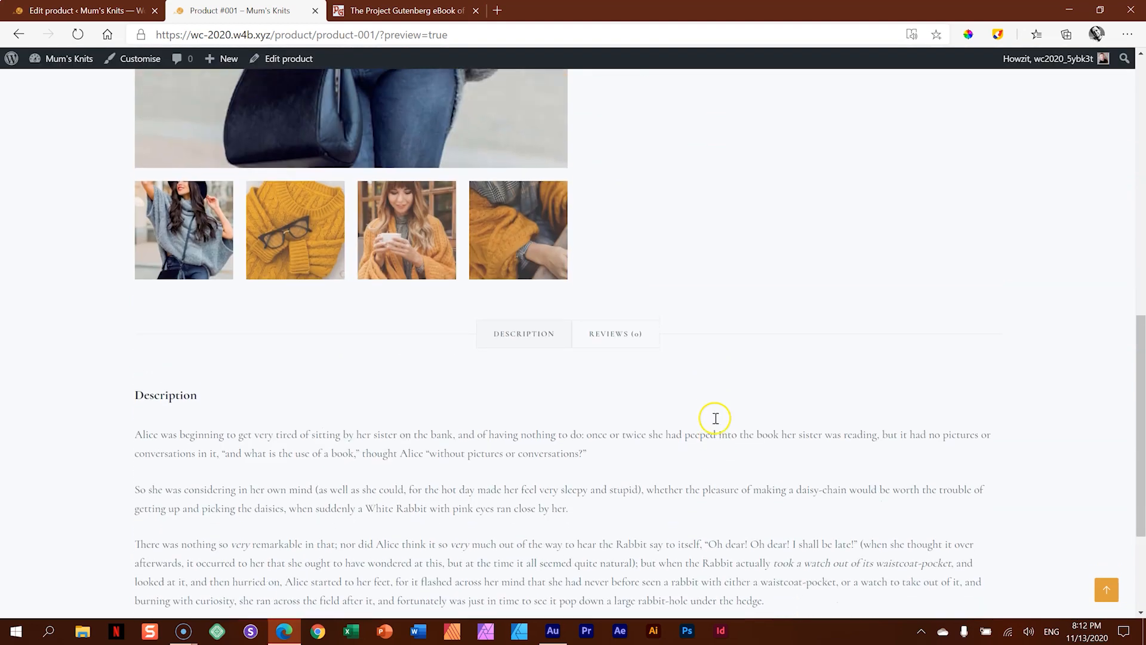
# - View each of the three yellow-knitwear gallery images in the product's main image area
pyautogui.scroll(5, 716, 418)
pyautogui.click(296, 550)
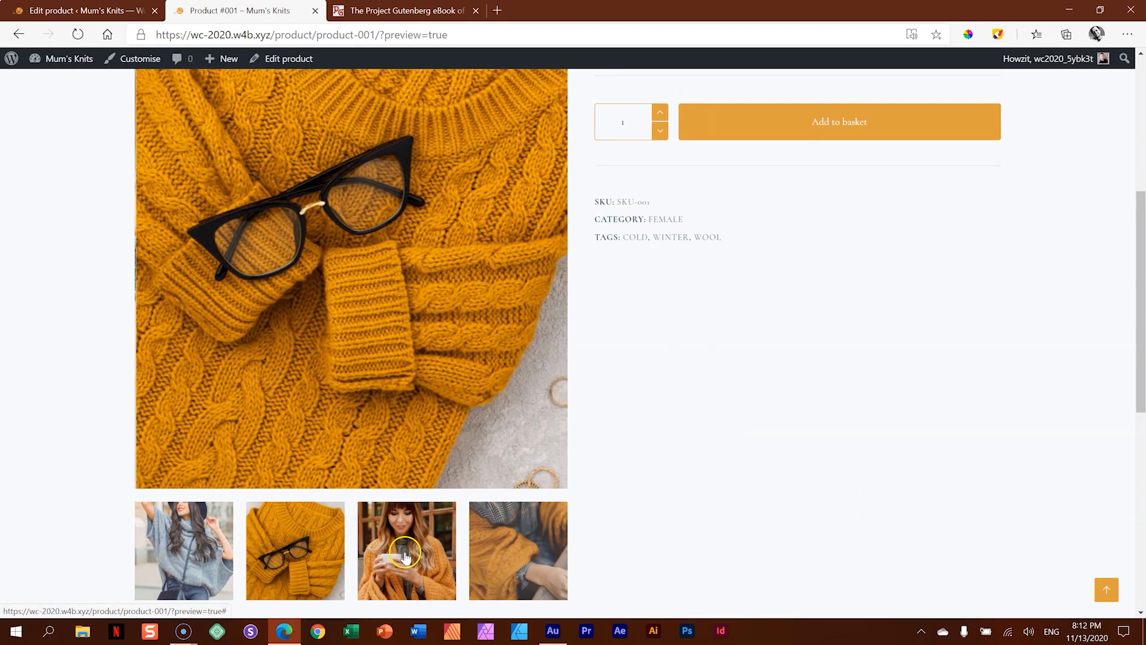
pyautogui.click(406, 555)
pyautogui.click(502, 552)
pyautogui.click(701, 515)
pyautogui.scroll(-1, 701, 515)
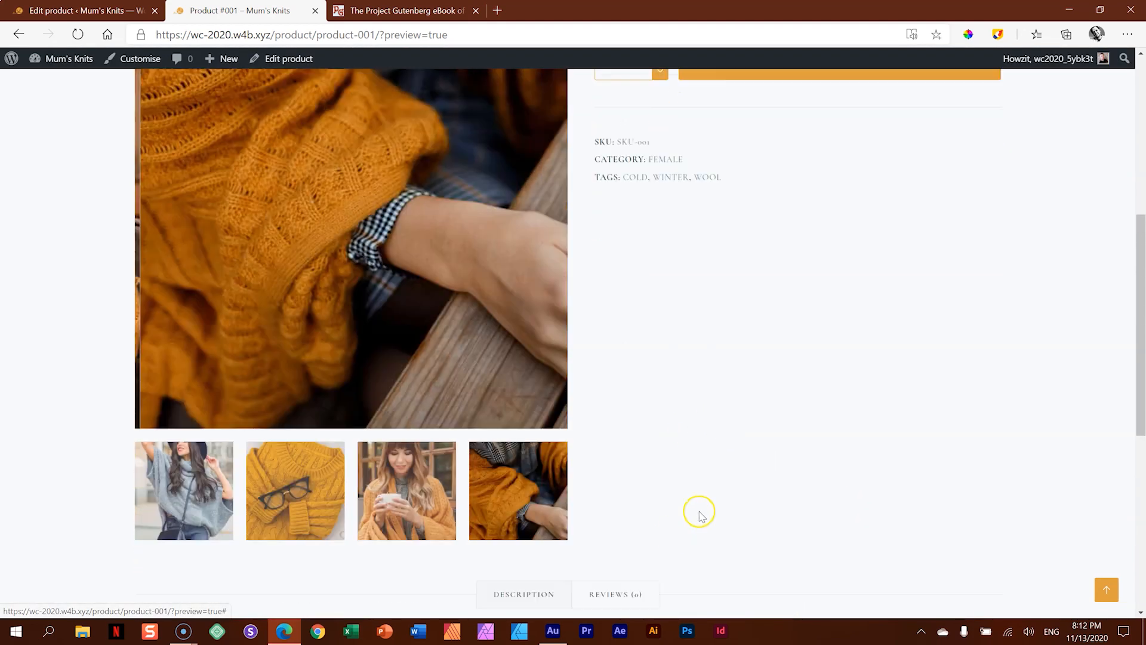
# - Check the long description and the review form beneath the product gallery
pyautogui.scroll(-6, 702, 514)
pyautogui.click(701, 514)
pyautogui.scroll(2, 702, 514)
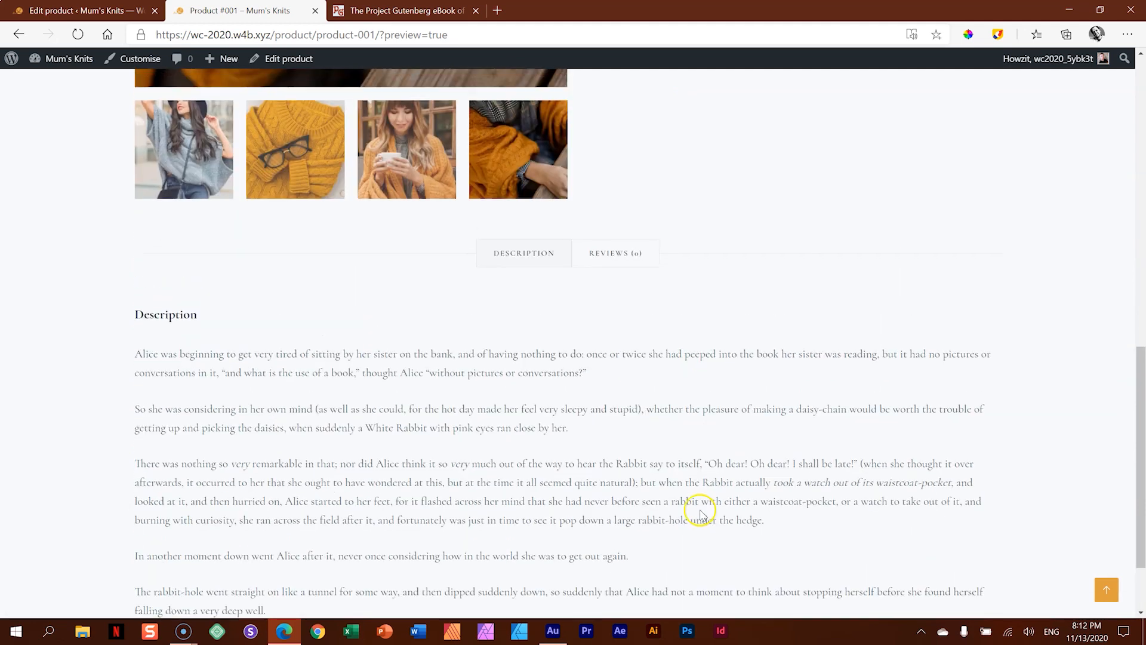
pyautogui.click(627, 263)
pyautogui.click(756, 311)
pyautogui.click(509, 272)
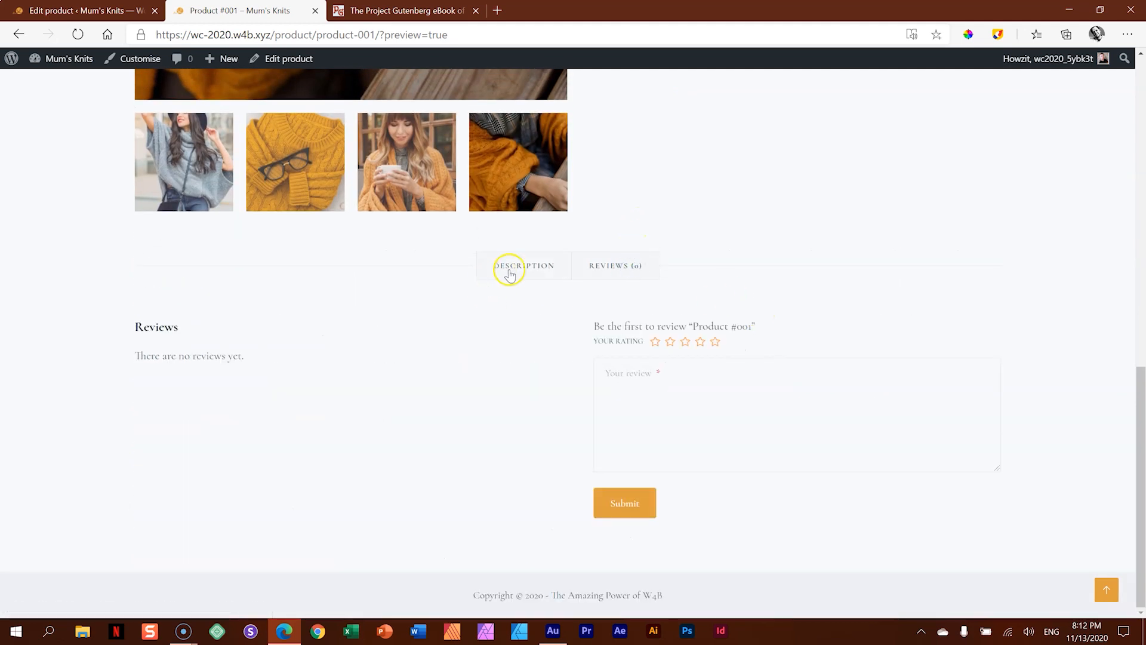
# - Re-examine the sale price and short description beside the product image
pyautogui.scroll(7, 818, 351)
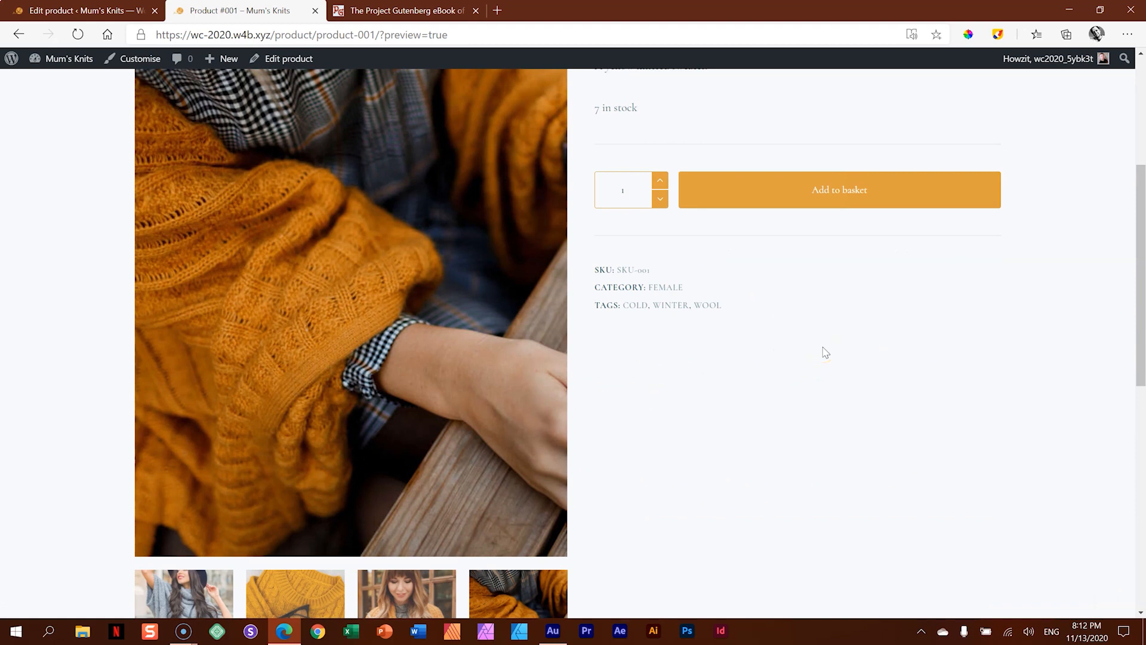
pyautogui.scroll(4, 824, 352)
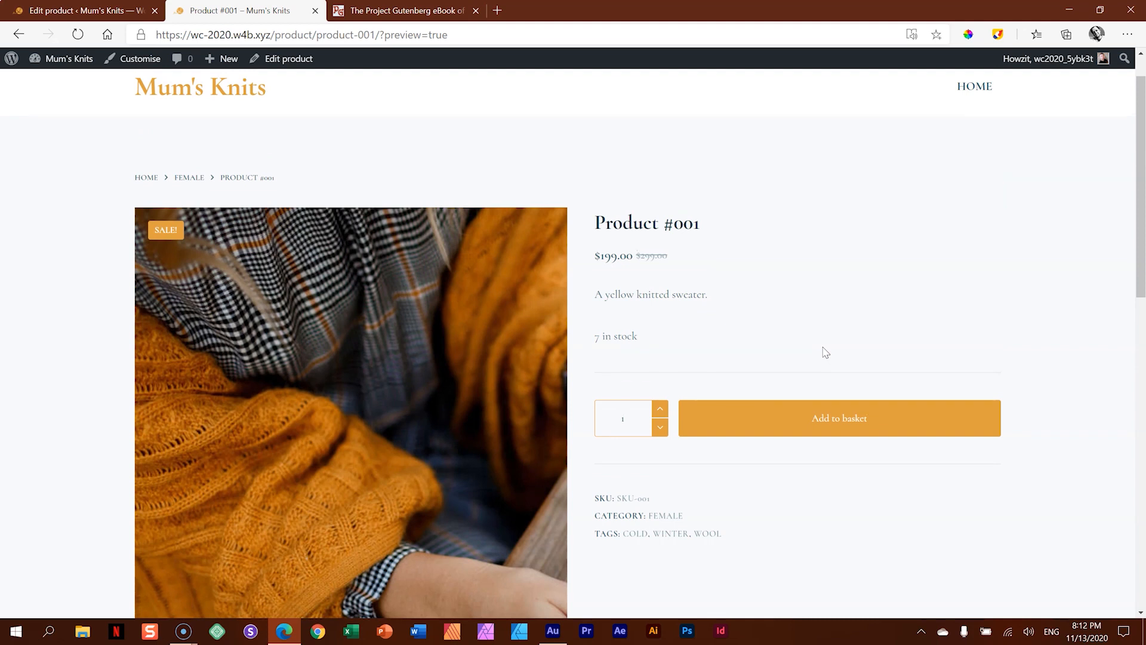
pyautogui.moveTo(601, 256); pyautogui.dragTo(592, 258)
pyautogui.click(605, 295)
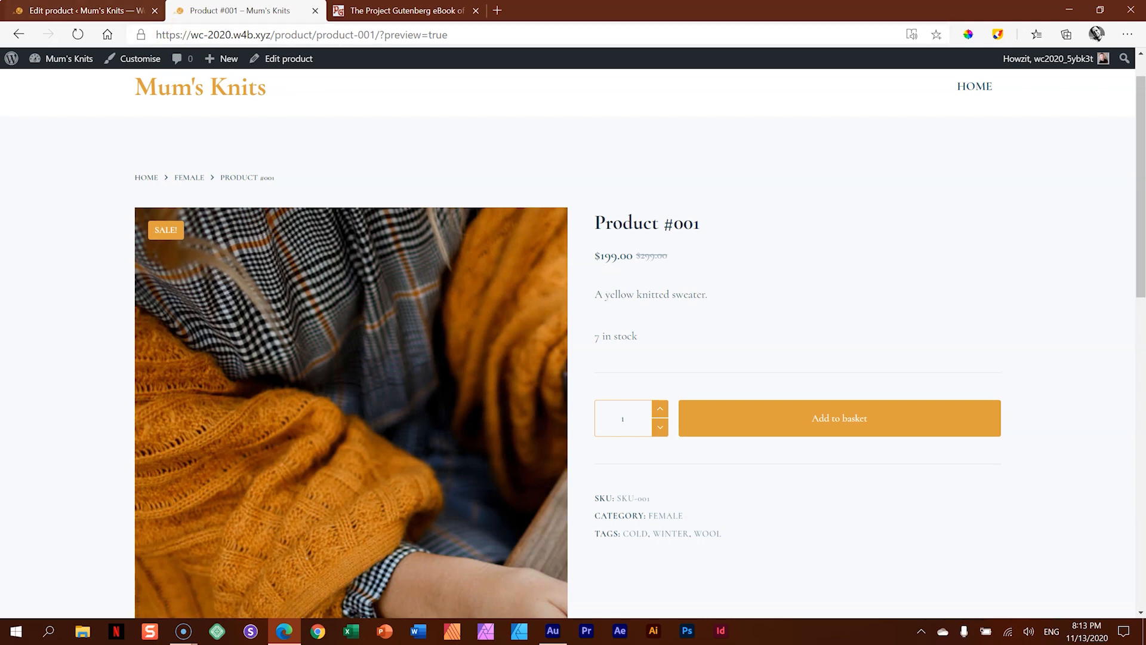
# - Set the WooCommerce store currency to South African rand (R) in the general settings and save the changes
pyautogui.click(90, 10)
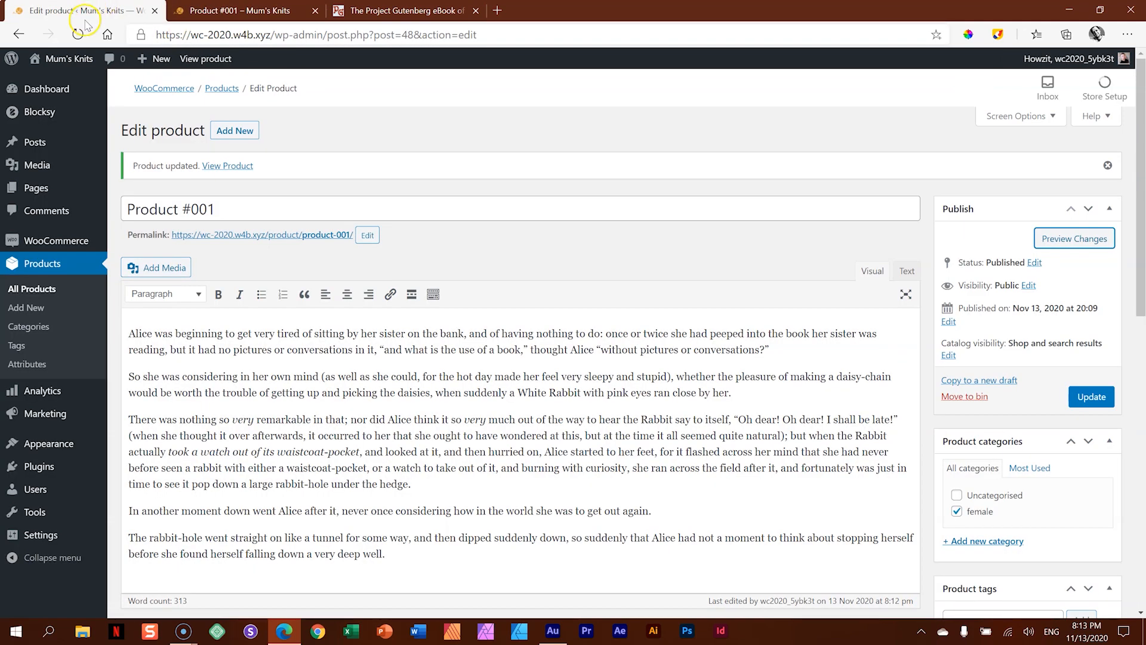
pyautogui.moveTo(53, 248)
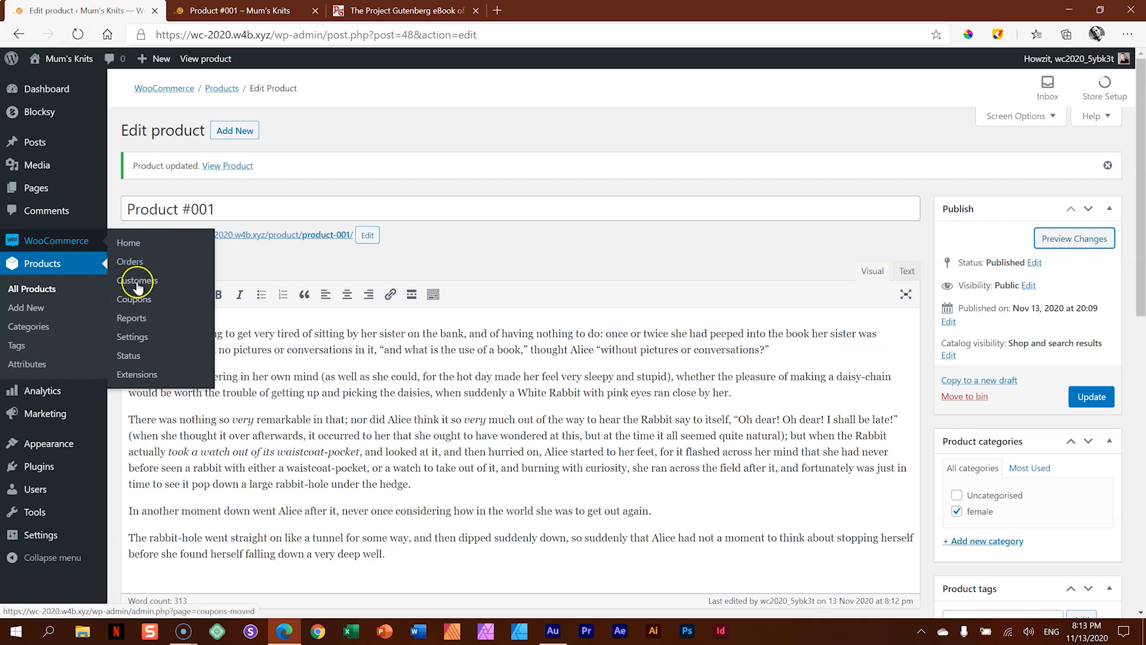
pyautogui.click(129, 337)
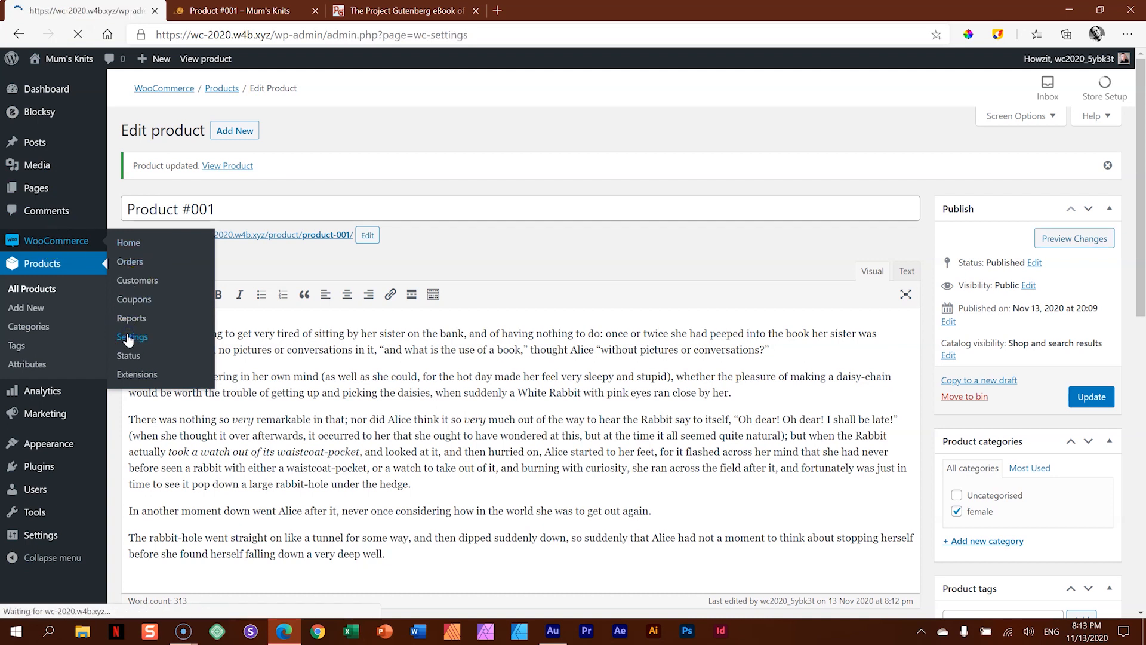
pyautogui.scroll(-5, 292, 235)
pyautogui.scroll(-3, 304, 240)
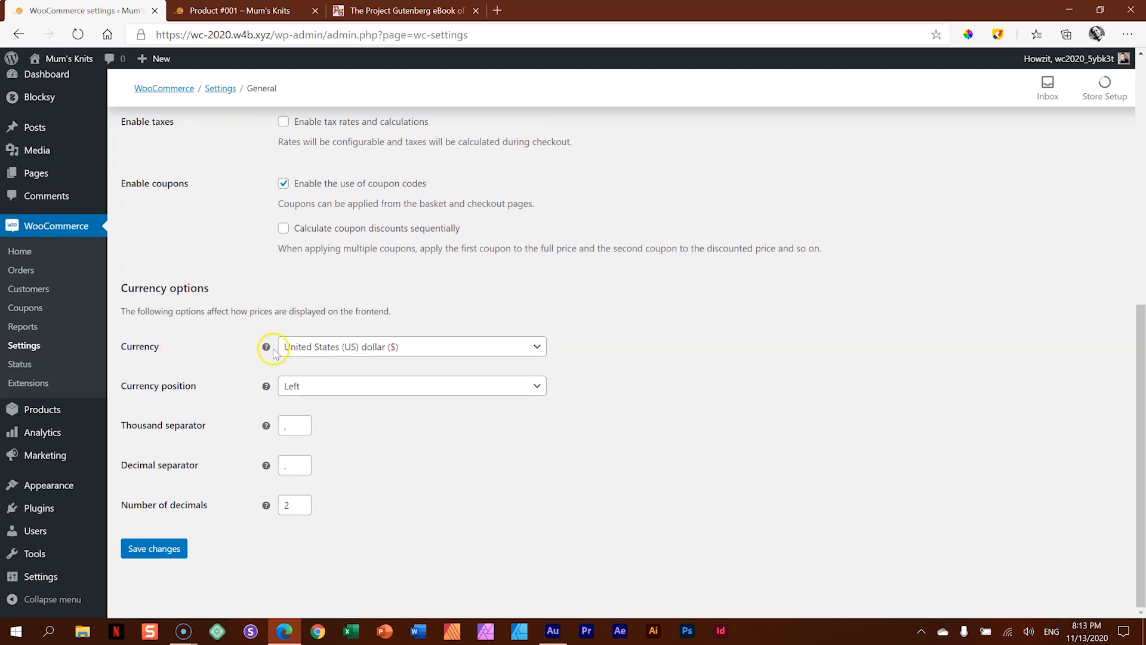
pyautogui.click(430, 346)
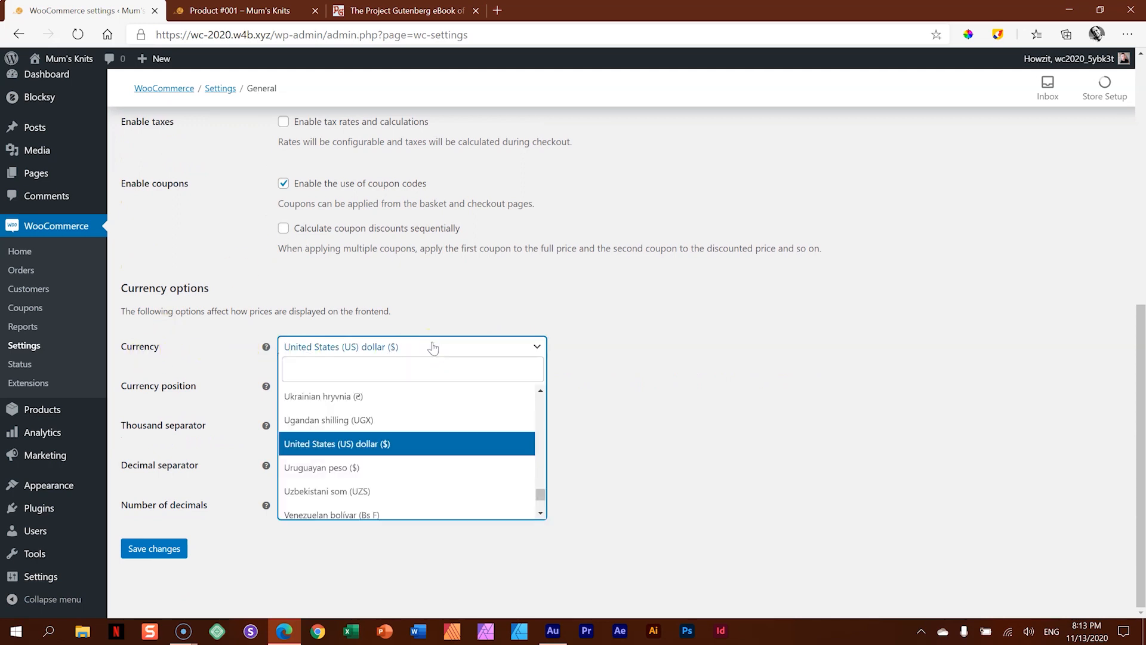
pyautogui.write('rand')
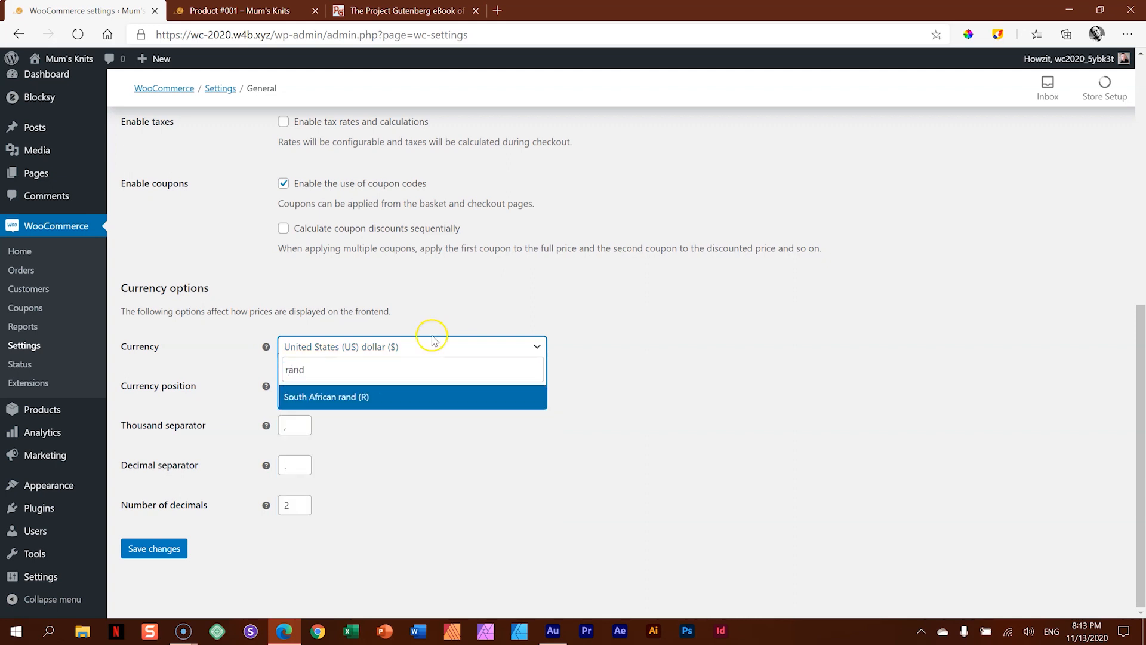
pyautogui.click(357, 395)
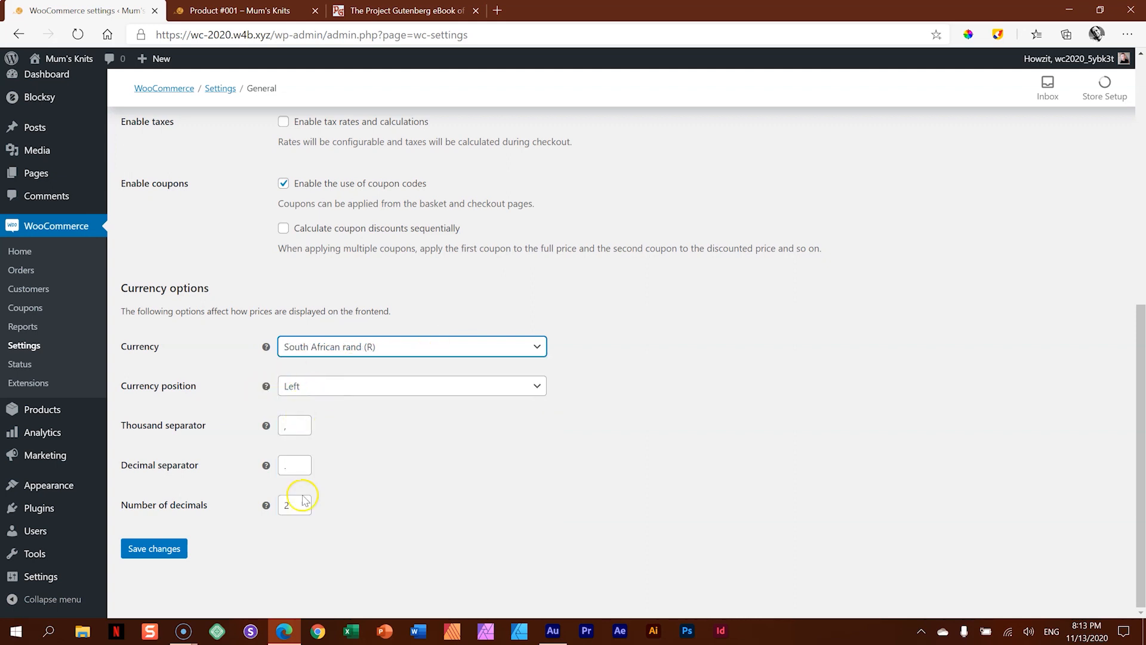
pyautogui.click(158, 551)
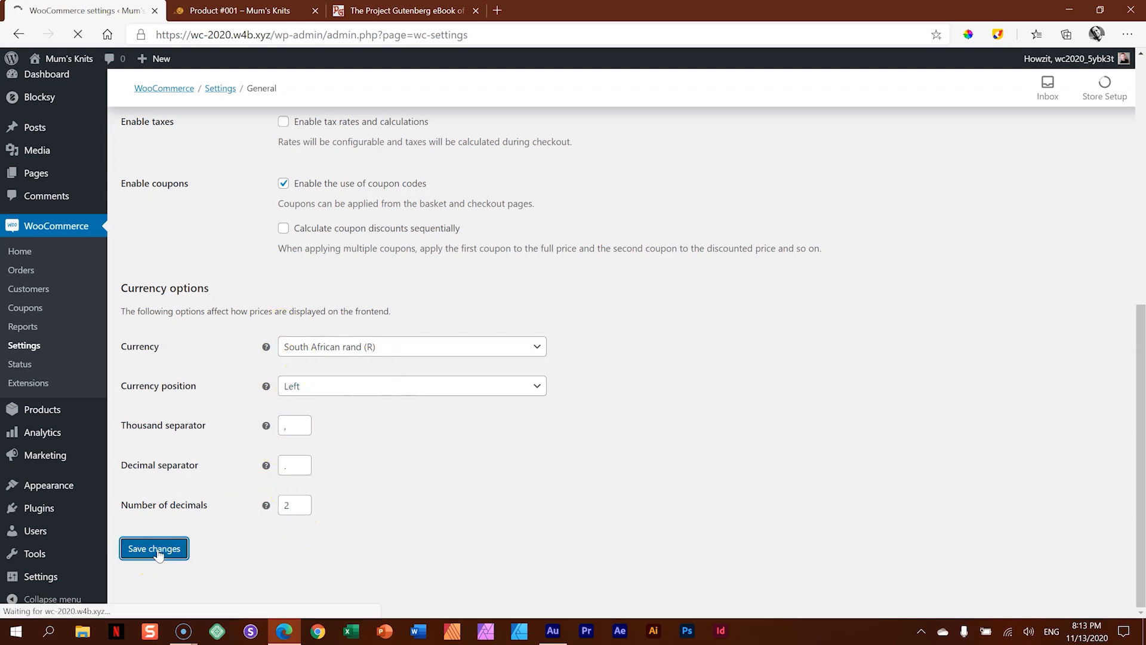
# - Reload the Product #001 front-end page and check the currency symbol in front of its price
pyautogui.click(226, 10)
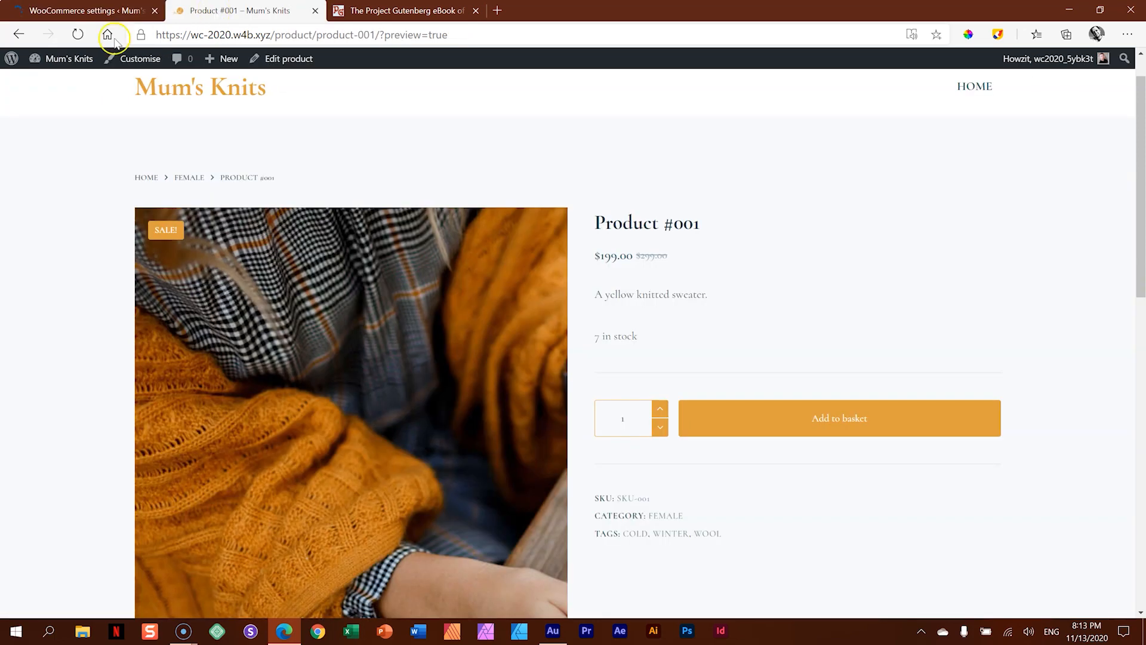
pyautogui.click(78, 36)
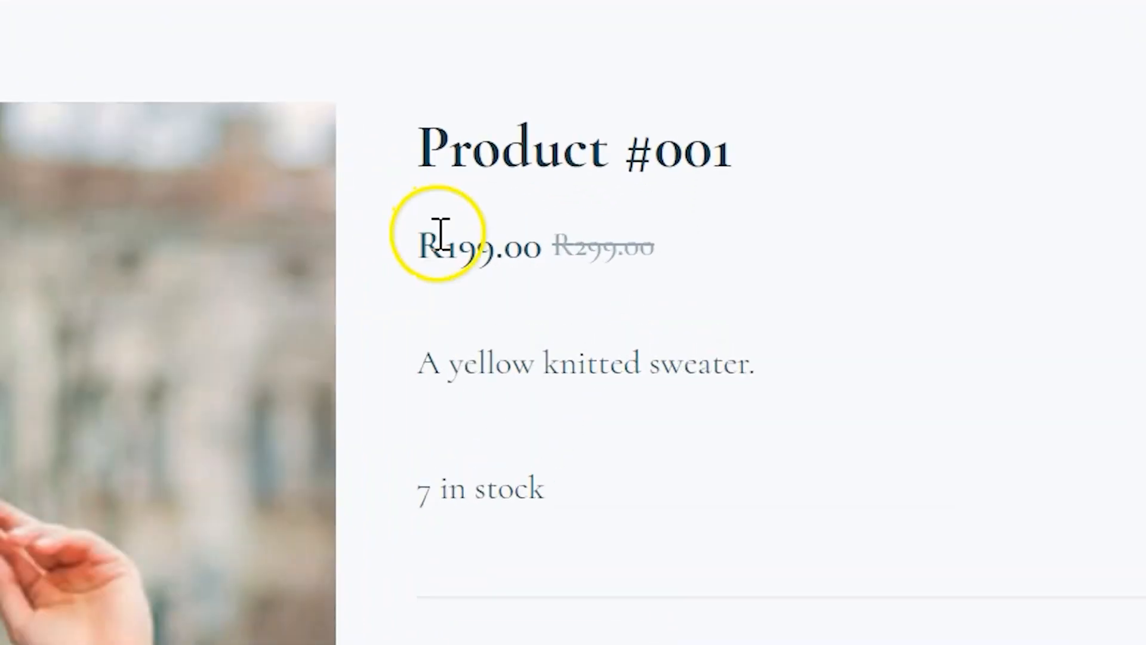
pyautogui.doubleClick(441, 239)
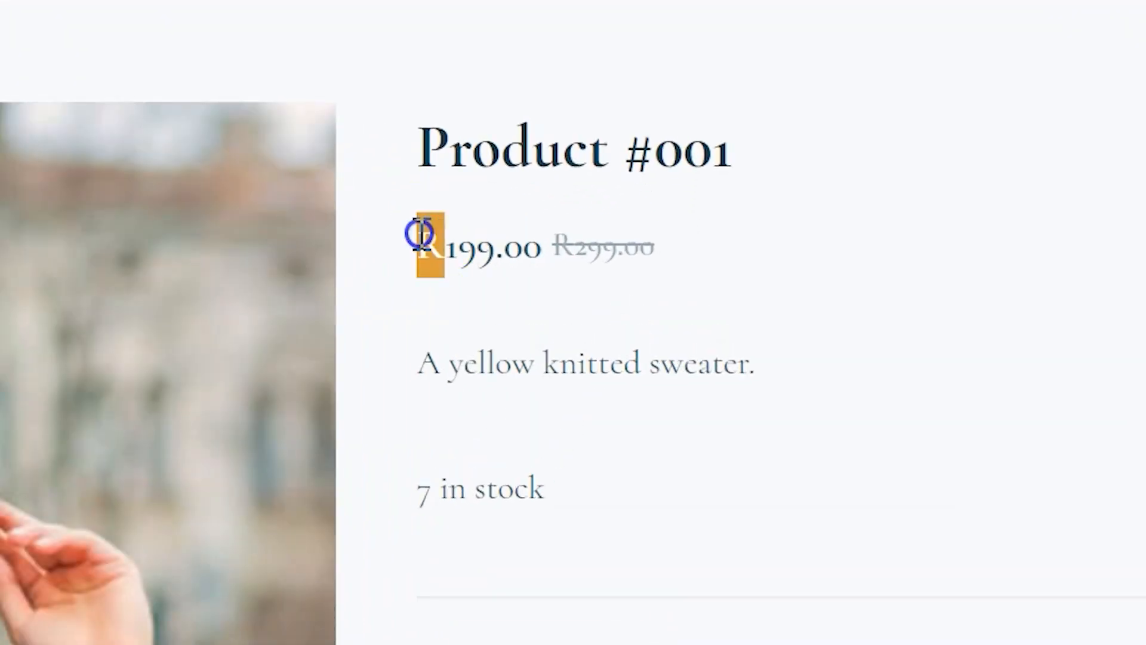
pyautogui.click(550, 298)
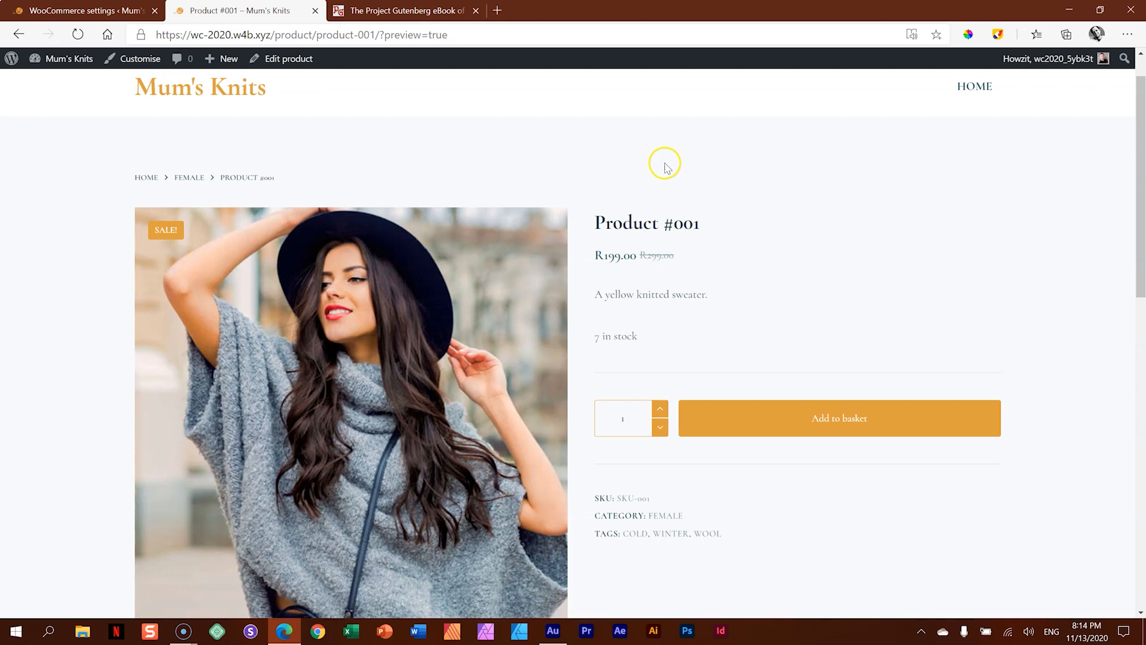
# - Open the WooCommerce Single Product settings in the site customiser for the Product #001 page
pyautogui.click(137, 60)
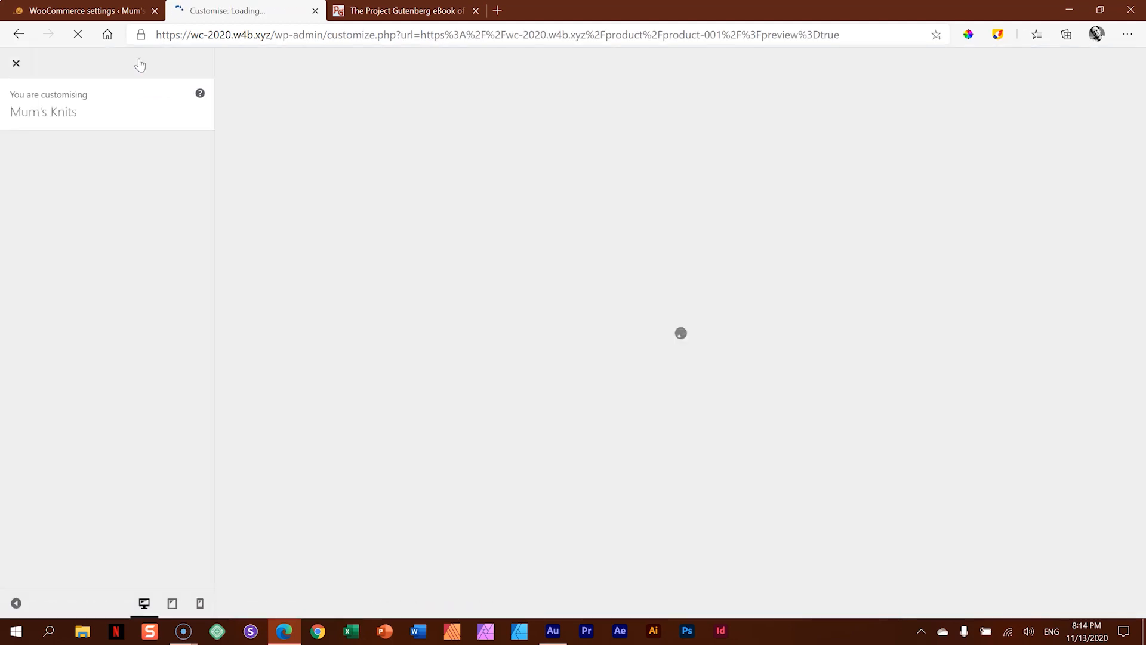
pyautogui.scroll(-7, 126, 155)
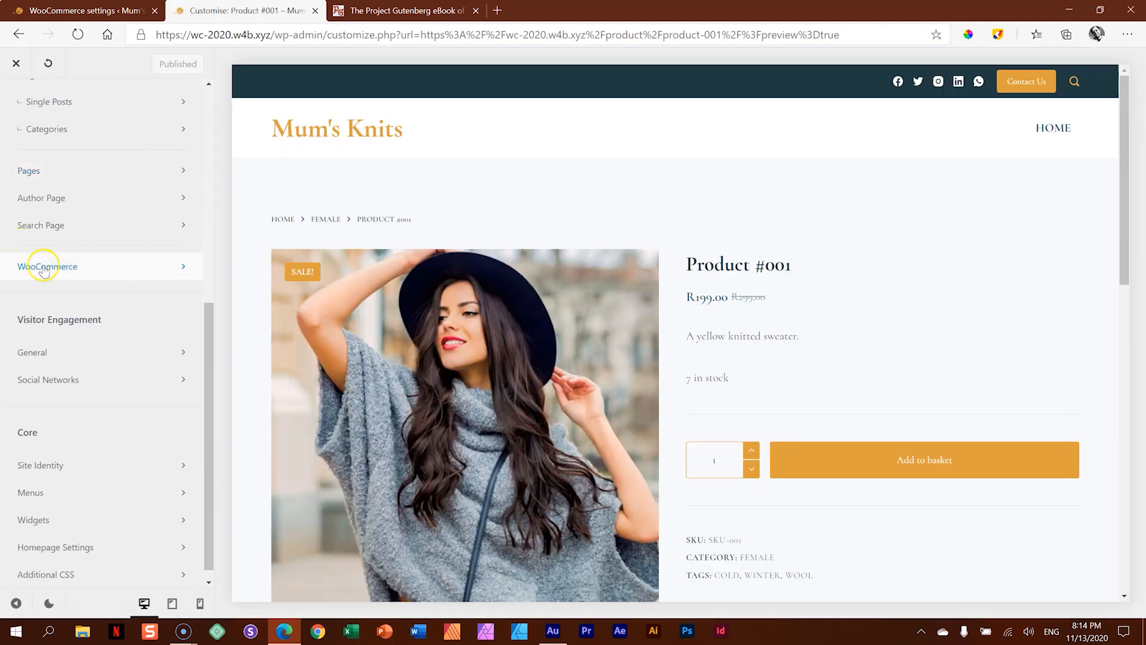
pyautogui.click(101, 266)
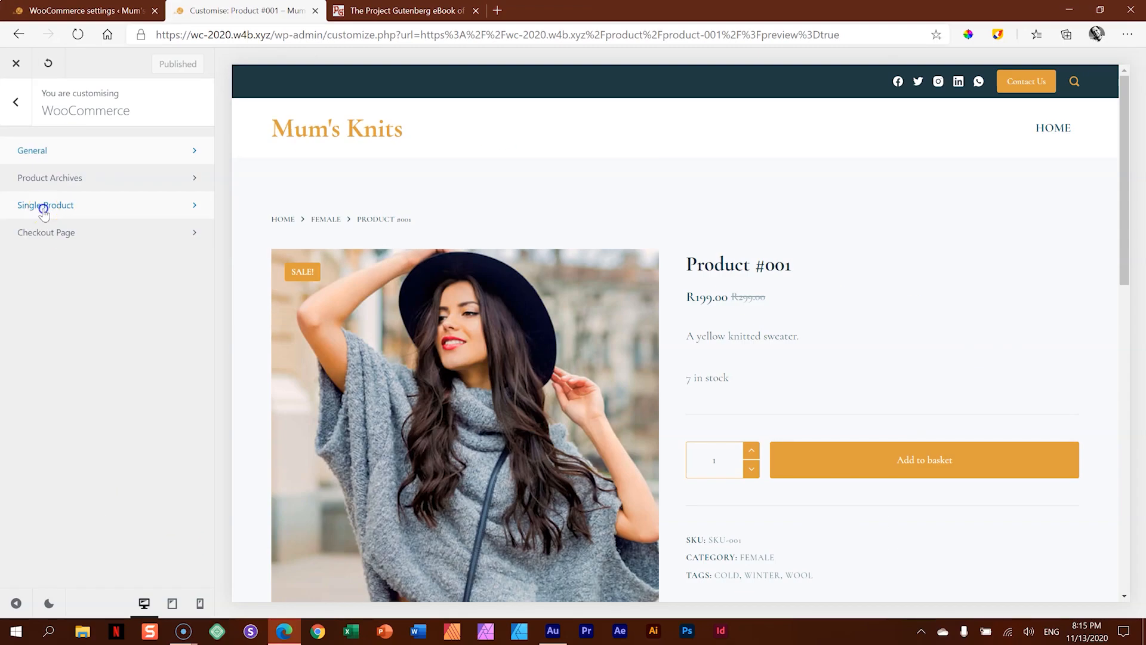
pyautogui.click(105, 430)
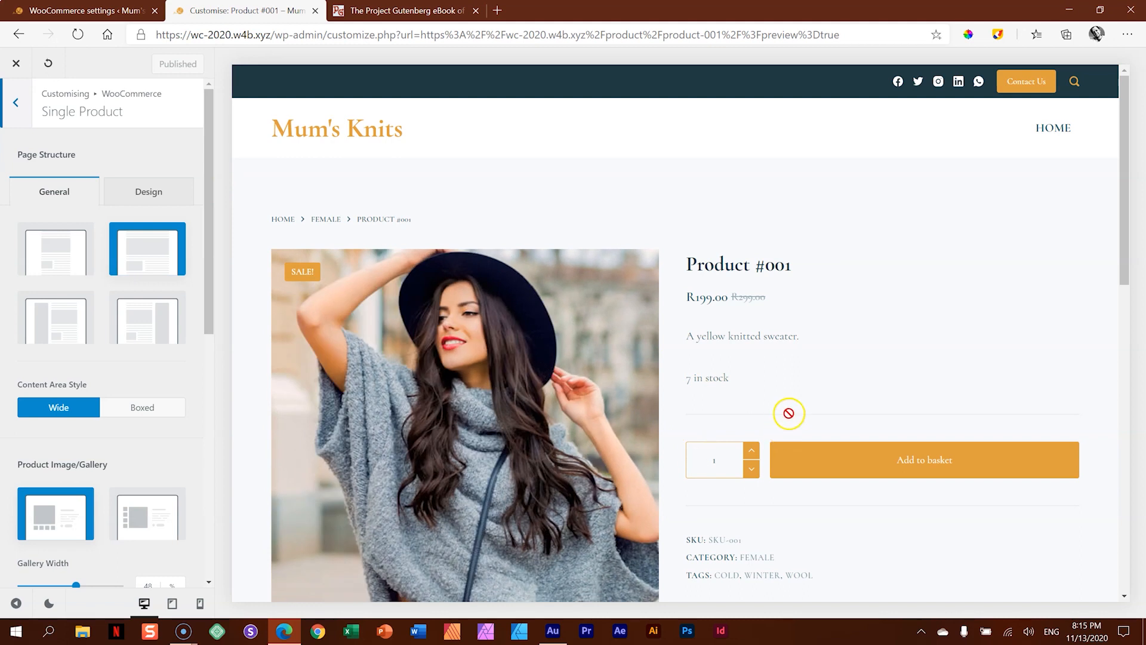
# - Set the single product page structure to Narrow Width and examine the product layout in the preview
pyautogui.click(55, 254)
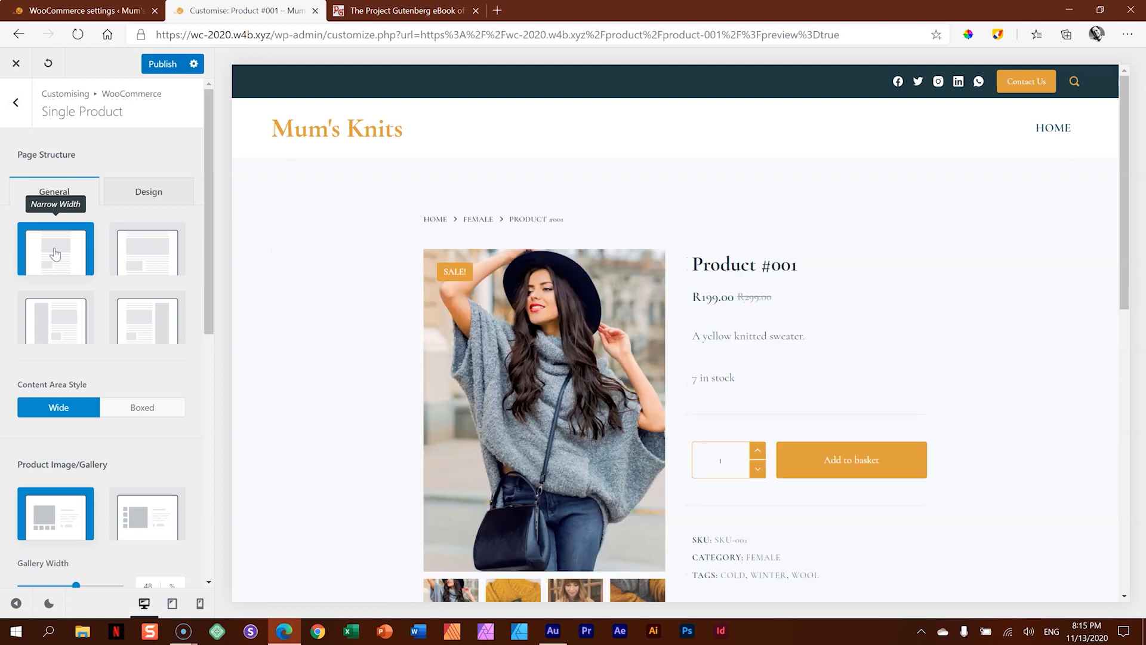
pyautogui.scroll(-6, 1079, 456)
pyautogui.scroll(6, 742, 422)
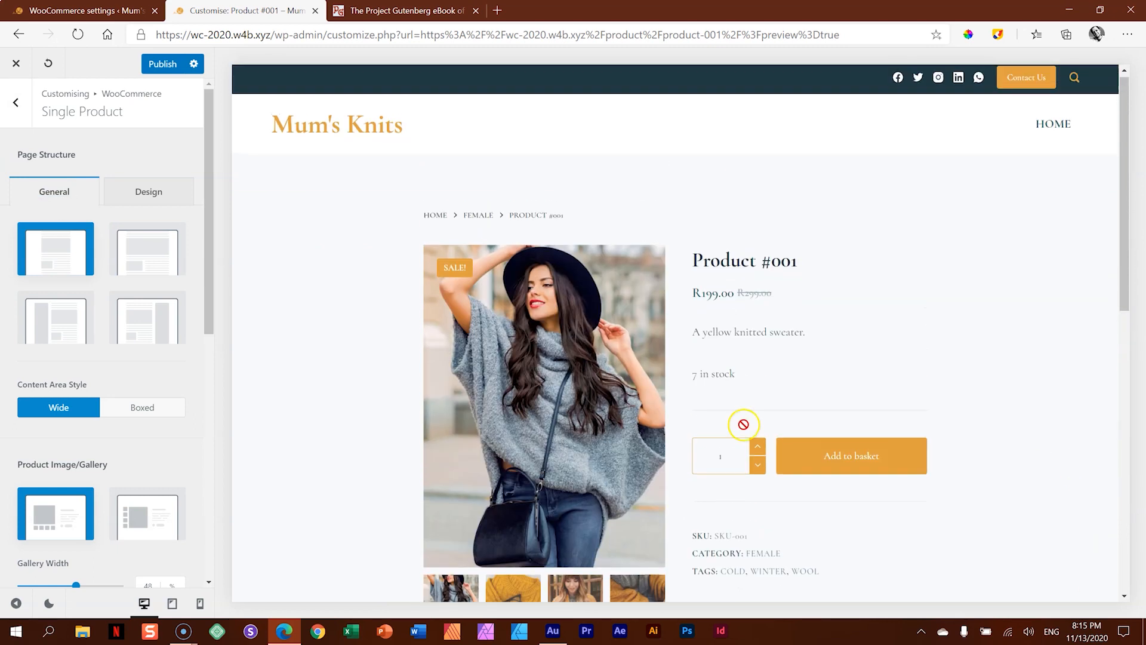
pyautogui.scroll(-3, 979, 357)
pyautogui.scroll(3, 978, 357)
pyautogui.scroll(-3, 981, 359)
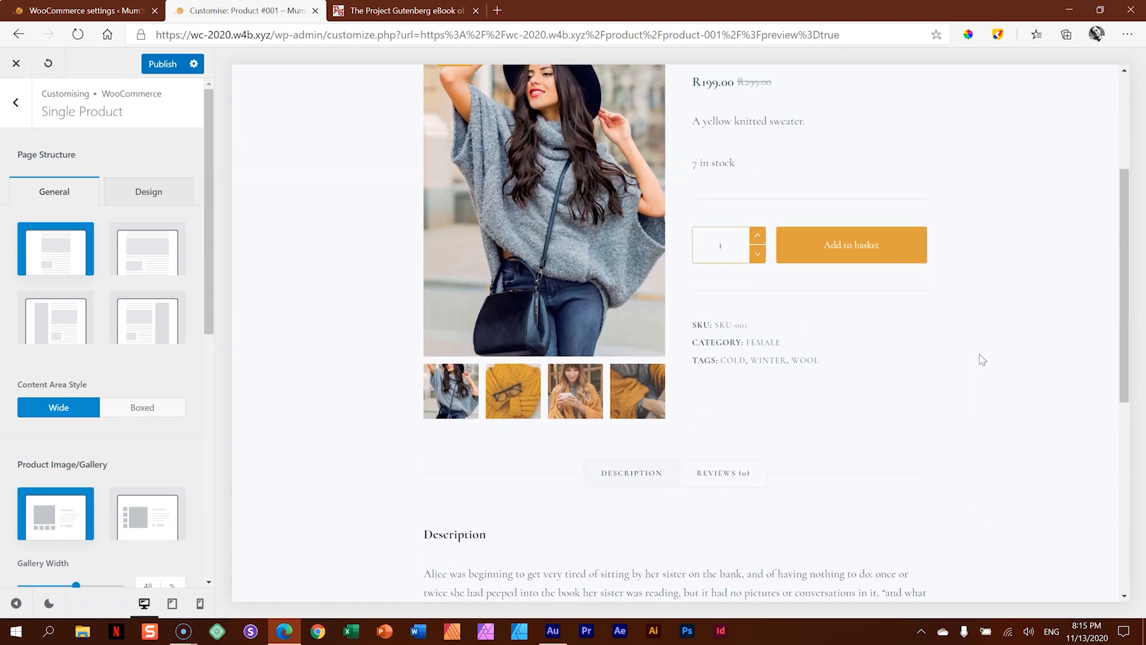
pyautogui.scroll(2, 982, 358)
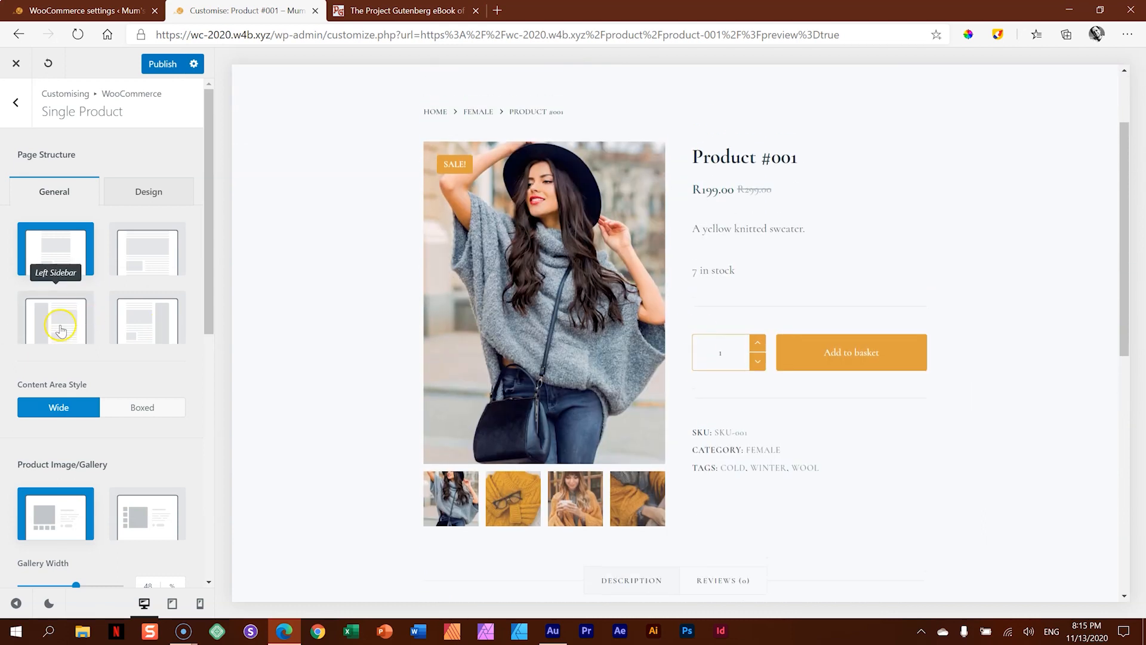
# - Try the Left Sidebar page structure on the product page and return it to Narrow Width
pyautogui.click(61, 330)
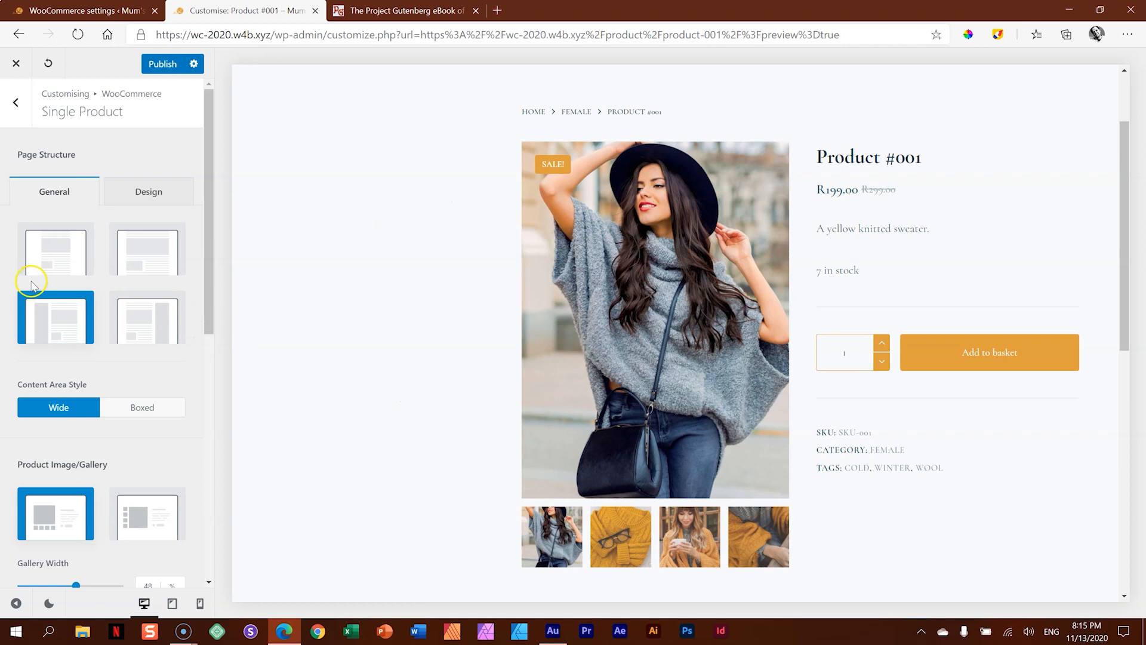
pyautogui.click(52, 259)
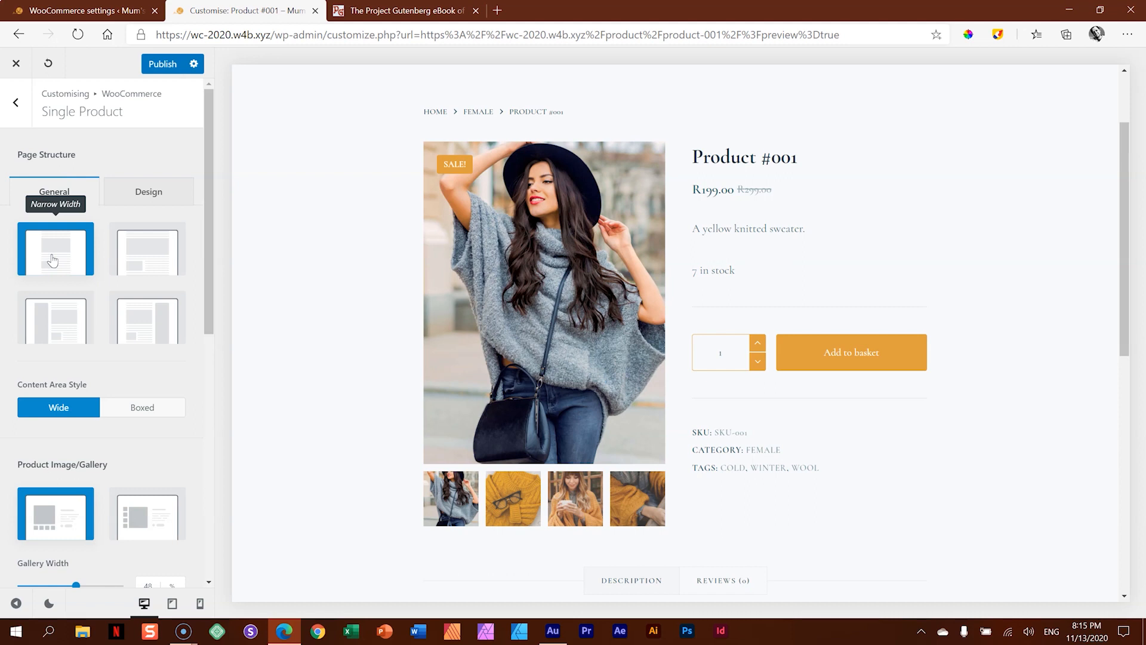
# - Try the Boxed content area style on the product page, comparing it in Narrow Width and Normal Width
pyautogui.moveTo(209, 255); pyautogui.dragTo(208, 339)
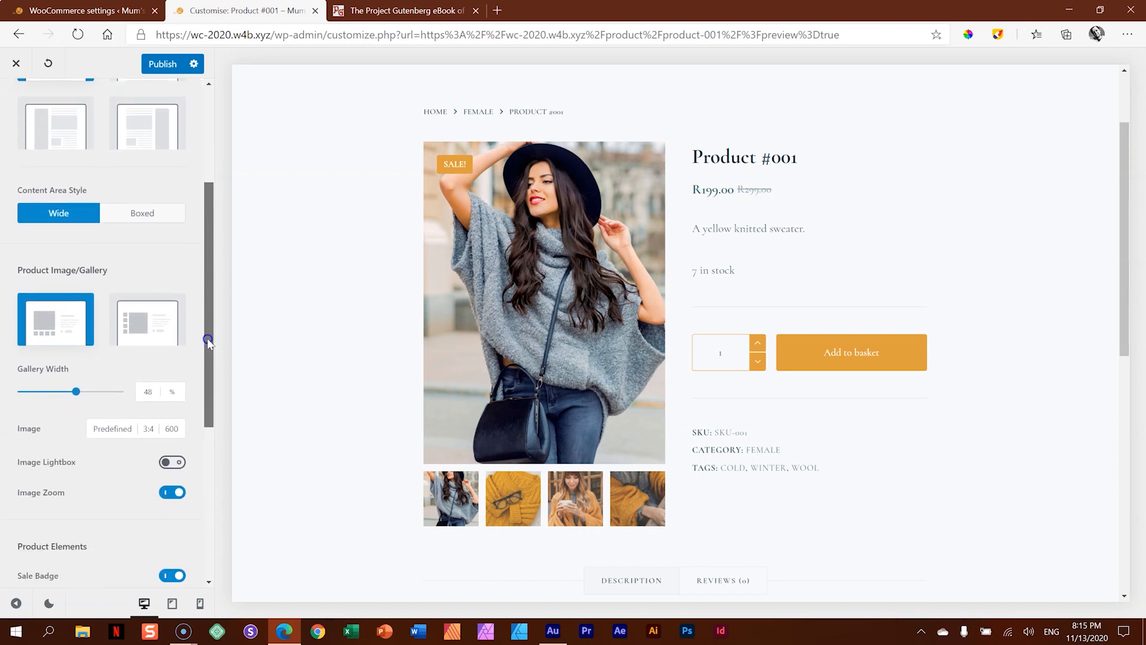
pyautogui.click(146, 216)
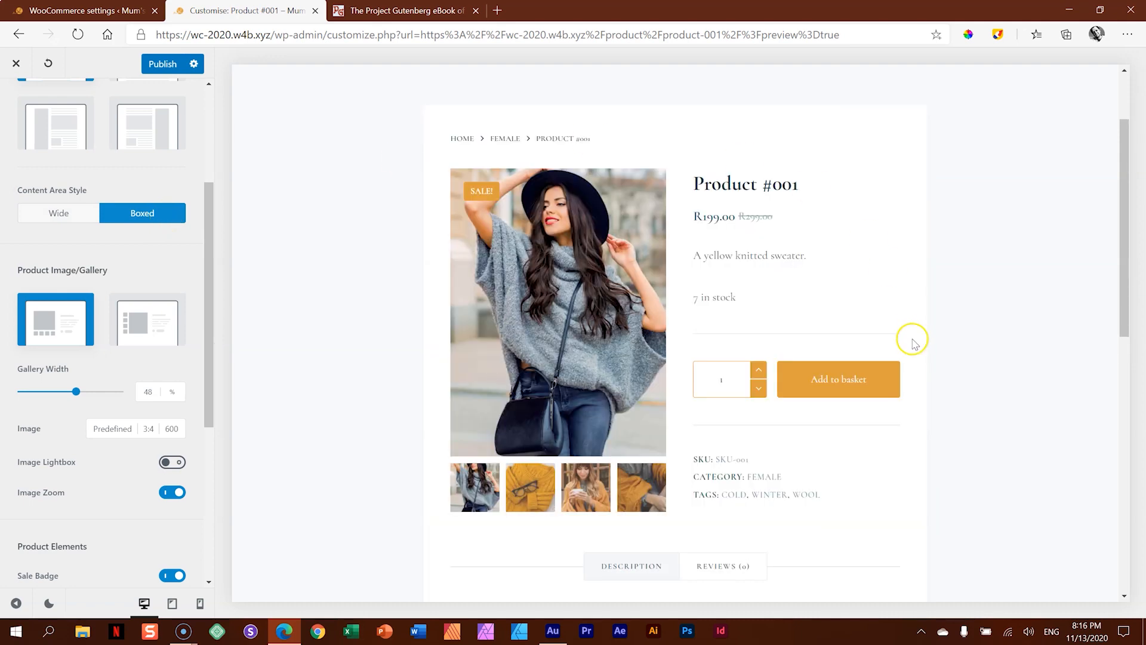
pyautogui.scroll(2, 512, 455)
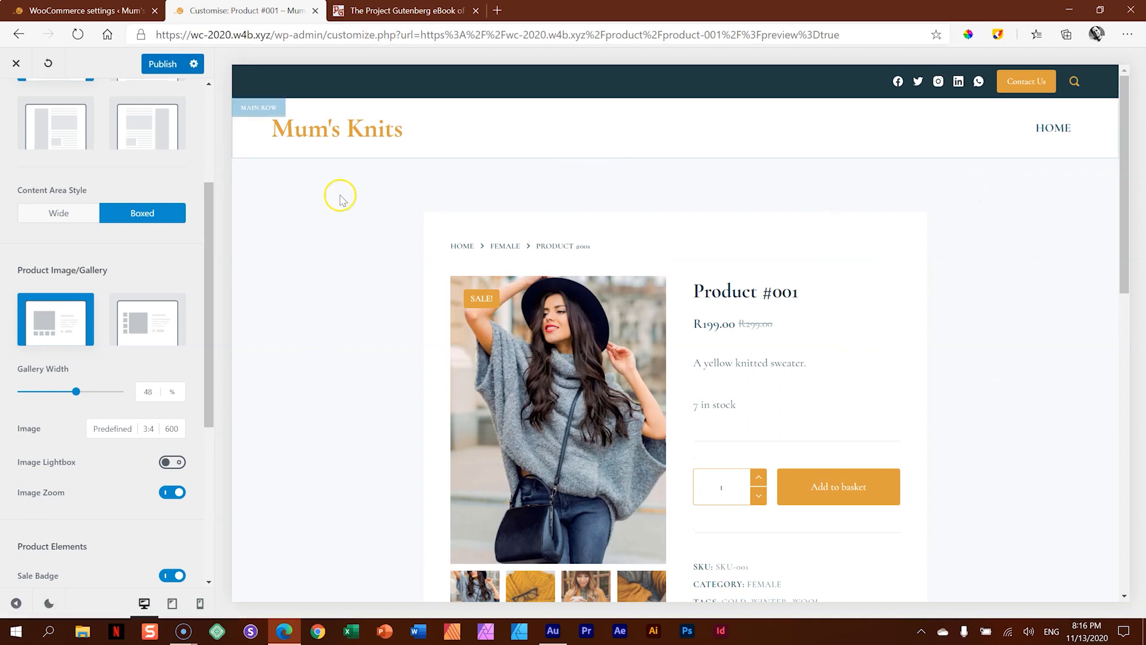
pyautogui.scroll(3, 143, 206)
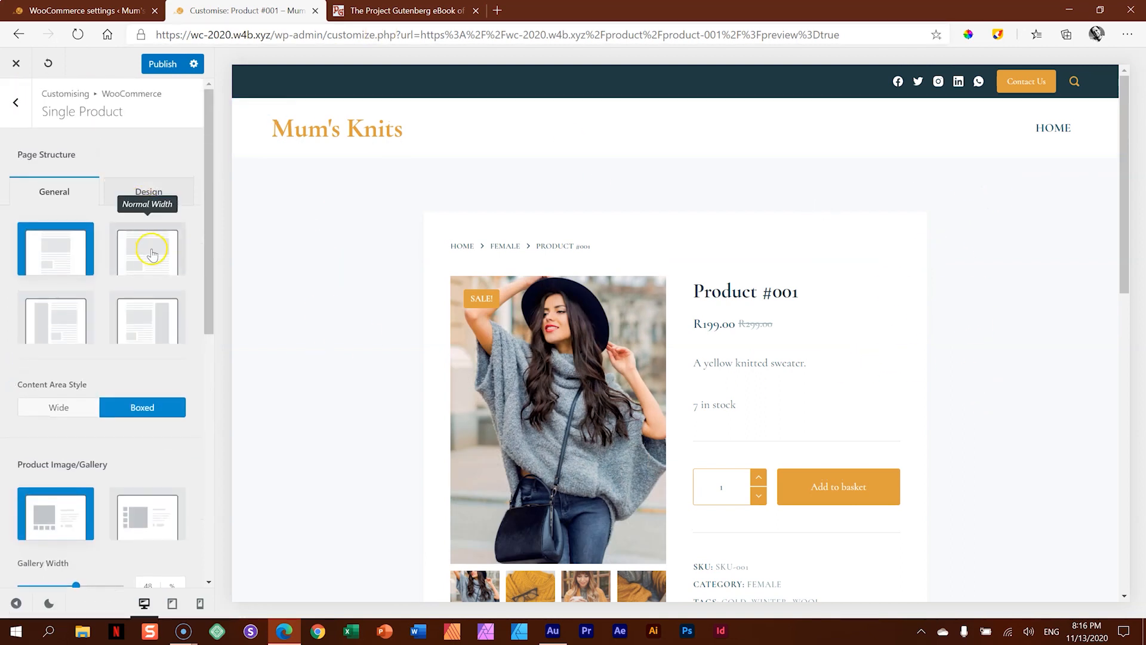
pyautogui.click(150, 248)
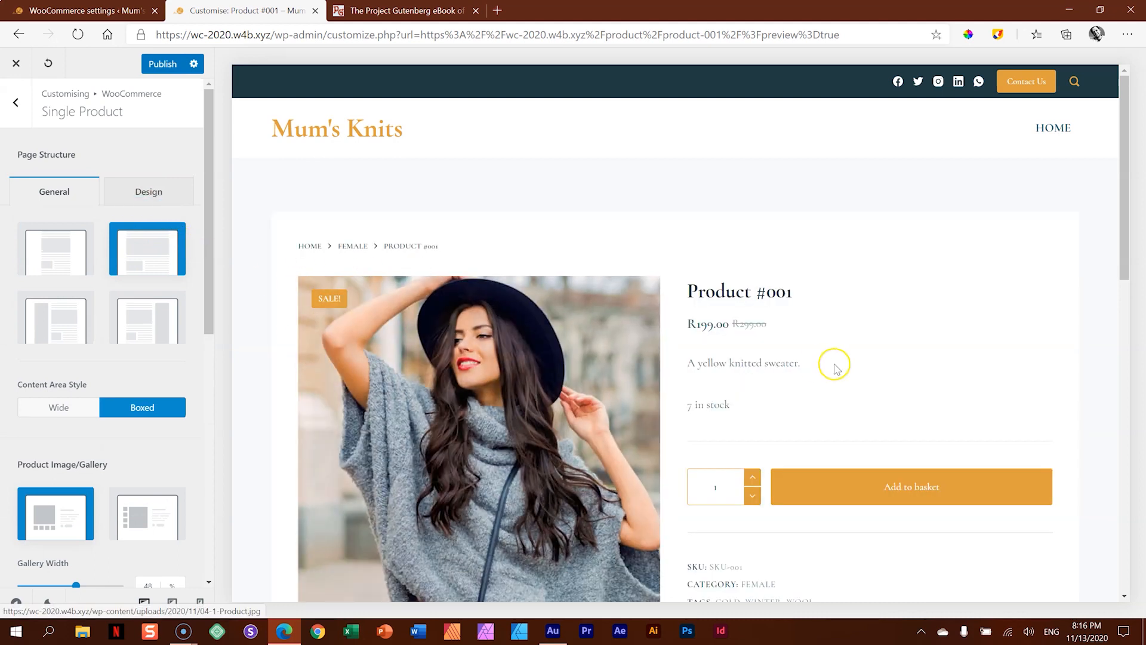
pyautogui.scroll(-5, 833, 365)
pyautogui.scroll(10, 836, 367)
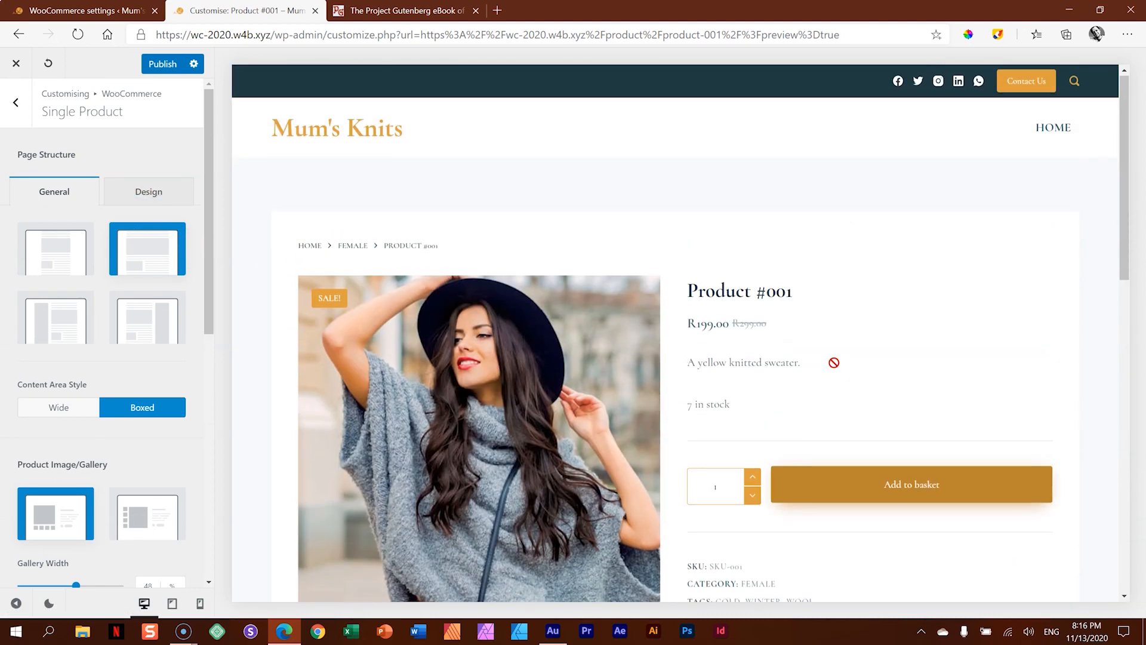
# - Set the content area style back to Wide and the page structure back to Narrow Width
pyautogui.click(58, 406)
pyautogui.click(57, 266)
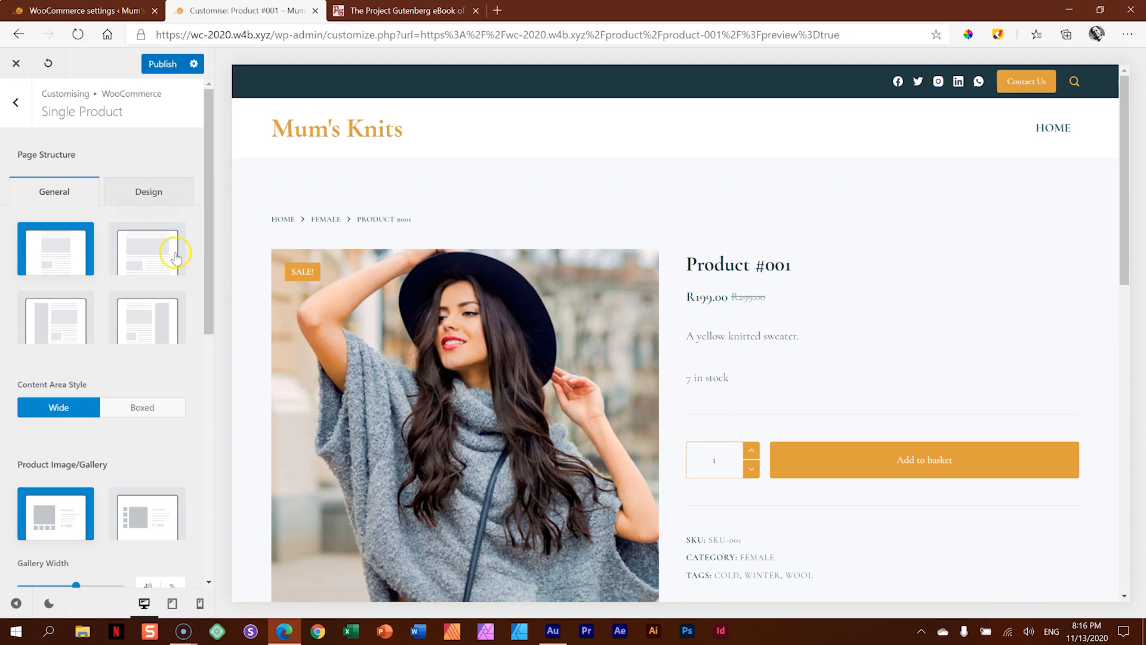
pyautogui.click(55, 252)
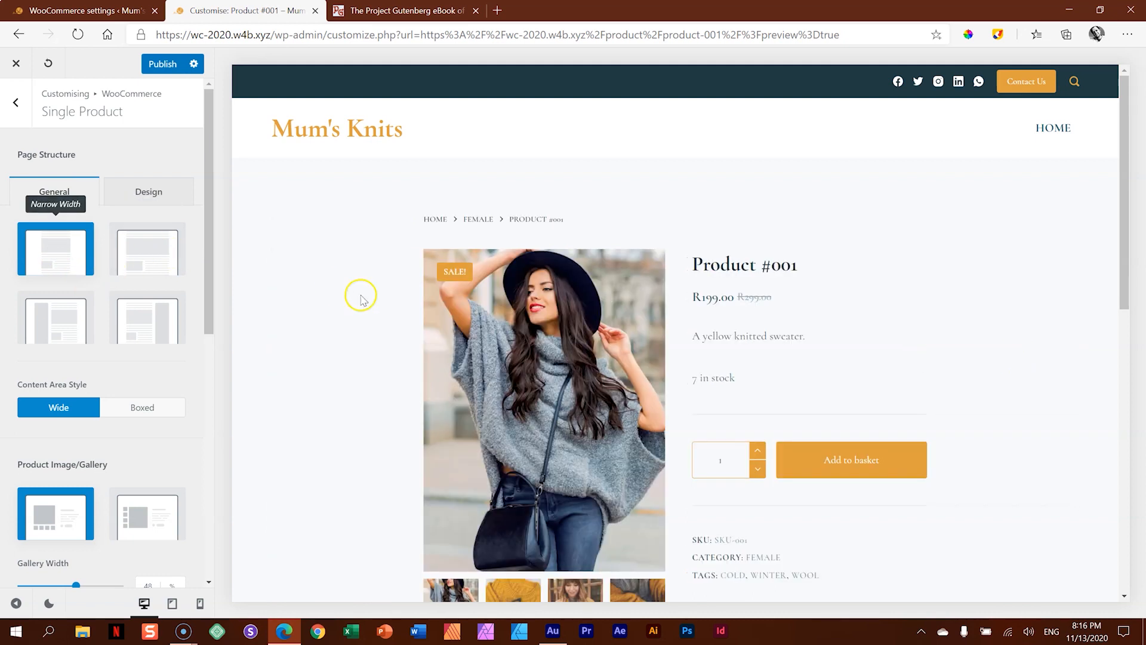
# - Switch the product image gallery to the Vertical layout and set the gallery width to 50%
pyautogui.scroll(-2, 358, 294)
pyautogui.moveTo(212, 278); pyautogui.dragTo(205, 371)
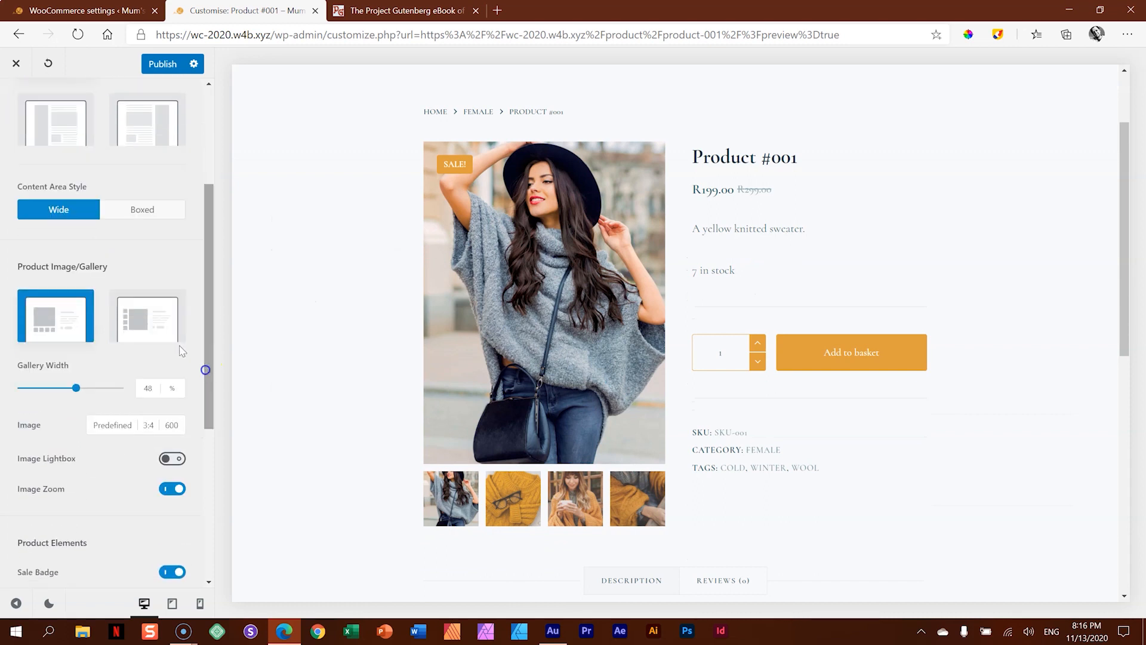
pyautogui.click(143, 315)
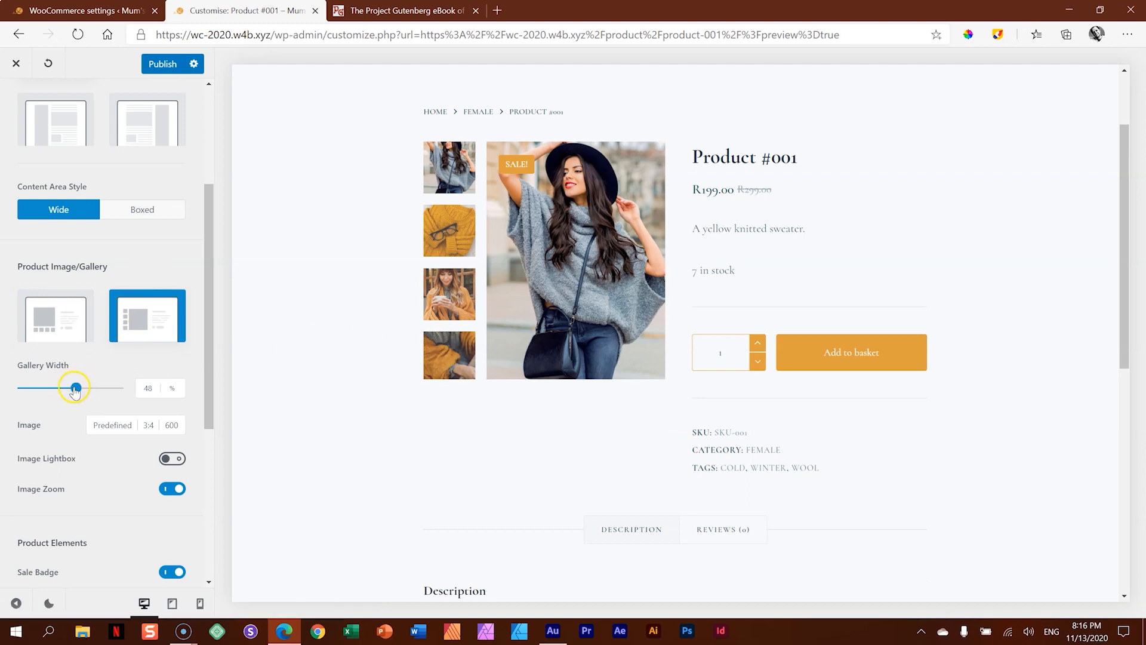
pyautogui.click(154, 388)
pyautogui.moveTo(78, 393)
pyautogui.mouseDown()
pyautogui.moveTo(51, 395)
pyautogui.moveTo(93, 389)
pyautogui.moveTo(77, 395)
pyautogui.mouseUp()
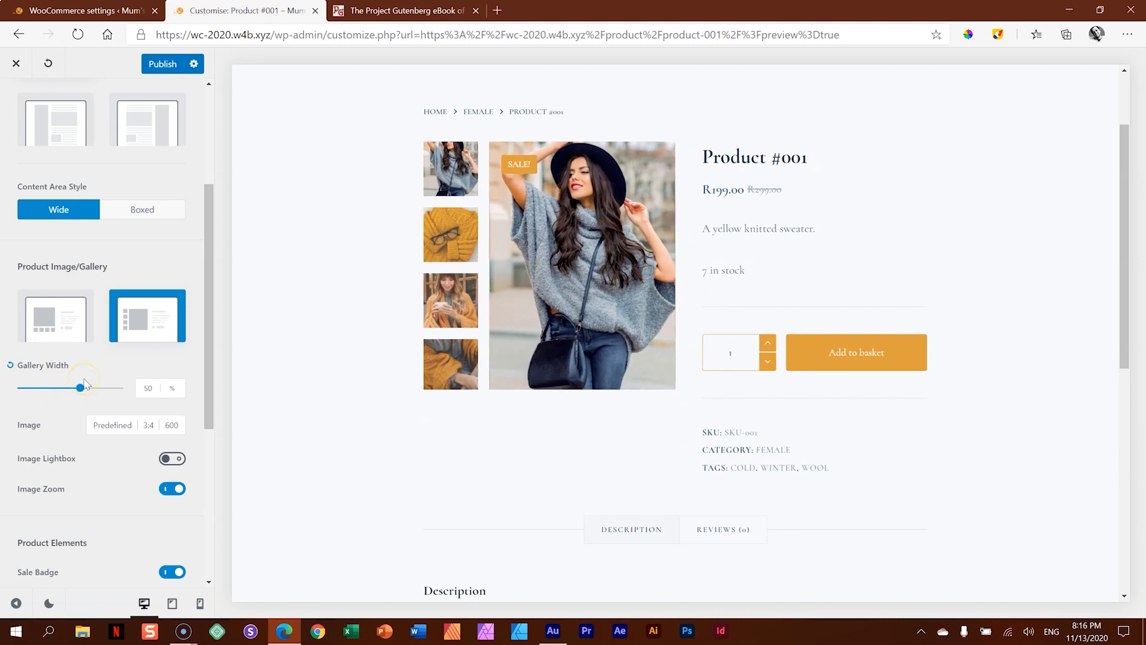
# - Set the product gallery's predefined image ratio to 1/2
pyautogui.click(148, 425)
pyautogui.moveTo(209, 358); pyautogui.dragTo(212, 410)
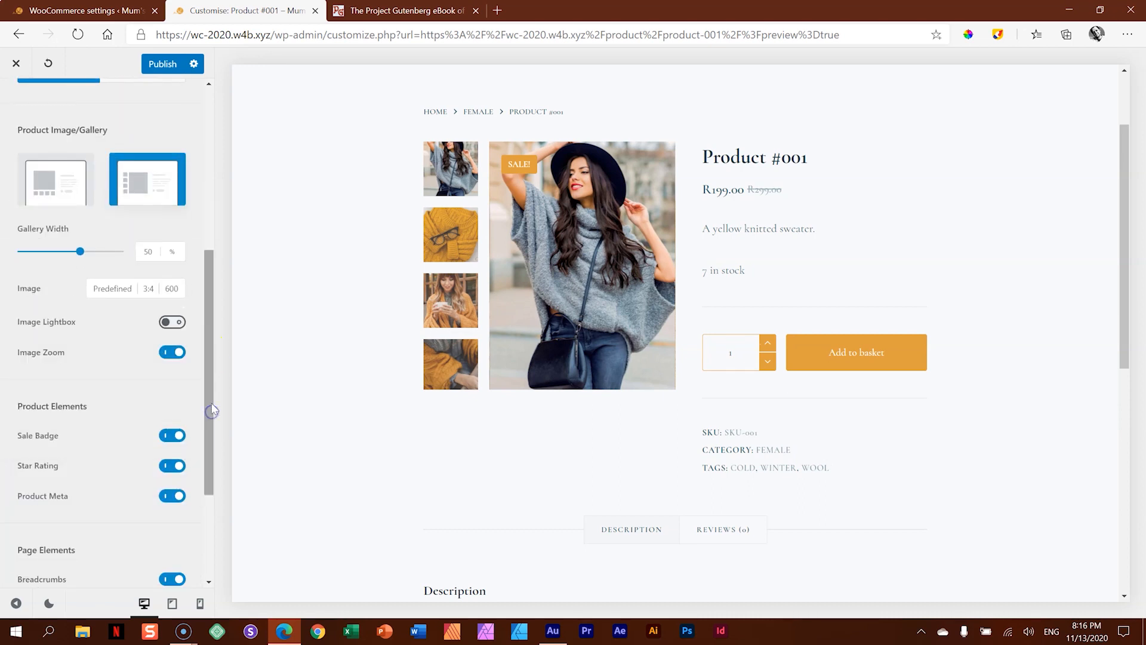
pyautogui.click(149, 289)
pyautogui.click(149, 415)
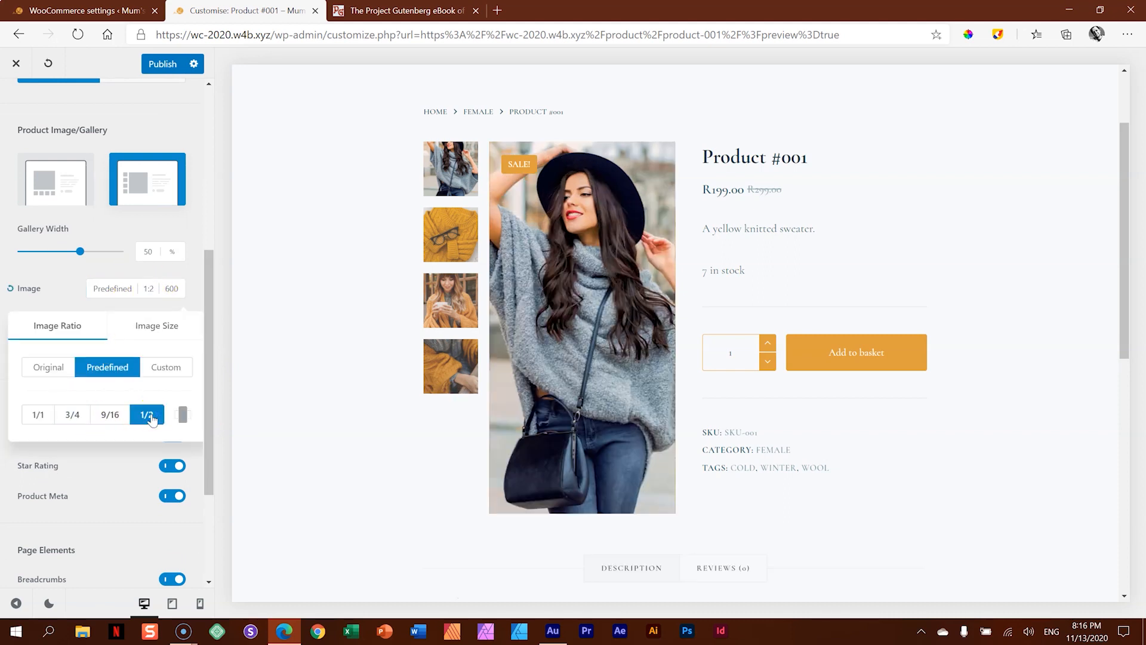
# - Try the 1/1, 4/3, 3/4, 9/16, 16/9, 2/1 and 1/2 predefined image ratios on the product gallery
pyautogui.click(38, 412)
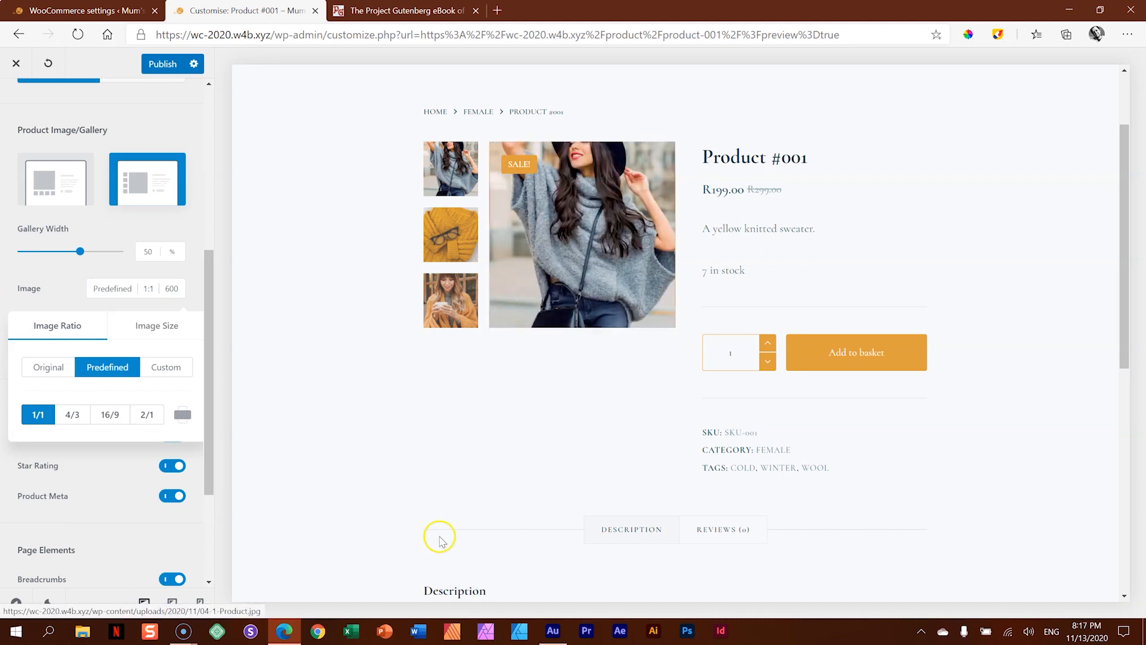
pyautogui.click(72, 413)
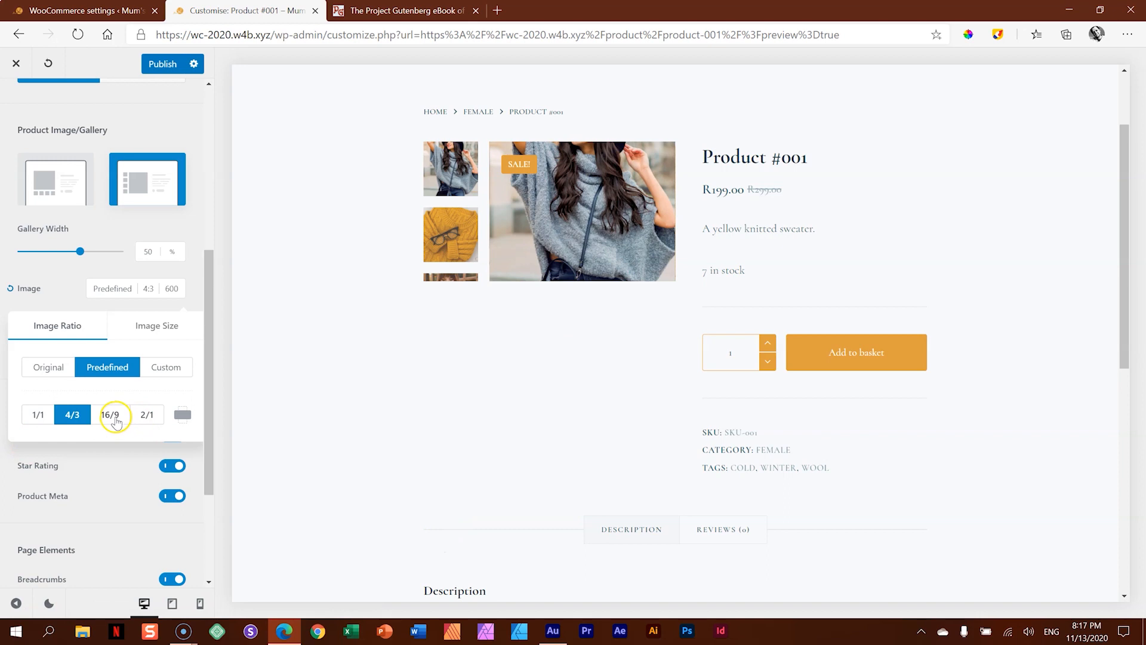
pyautogui.click(181, 414)
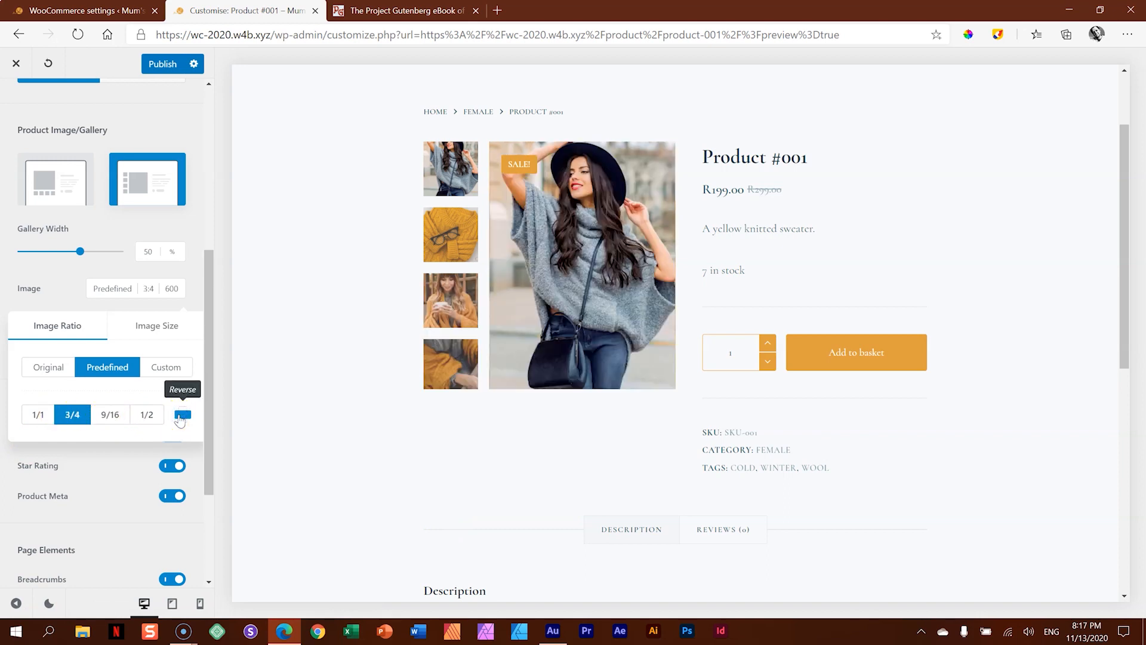
pyautogui.click(103, 420)
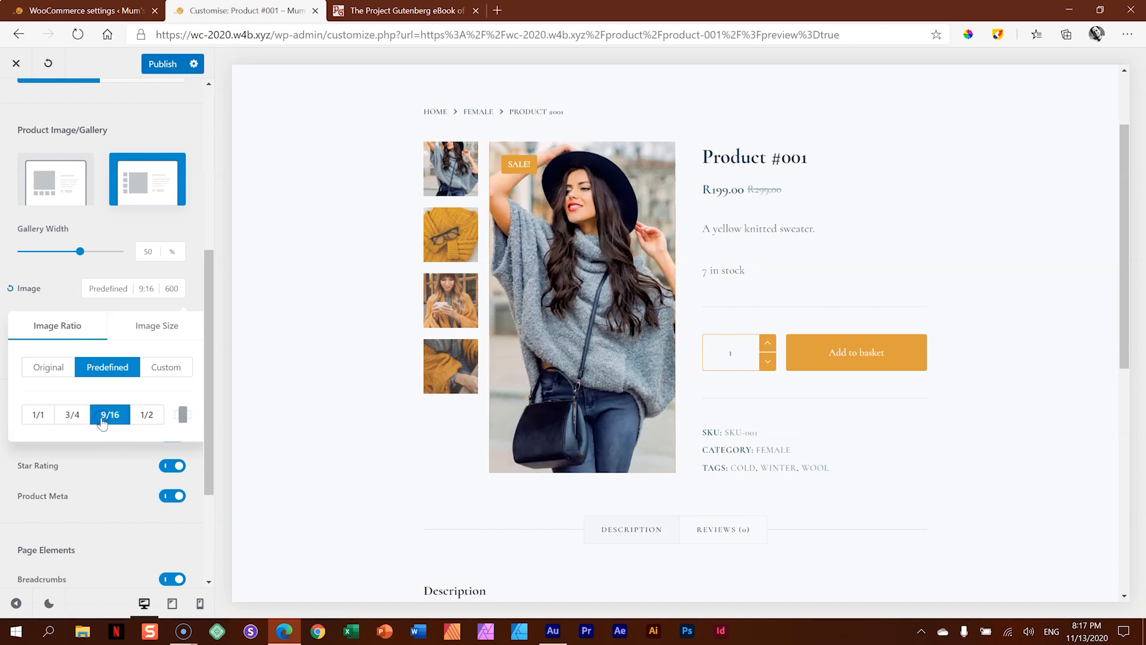
pyautogui.click(184, 419)
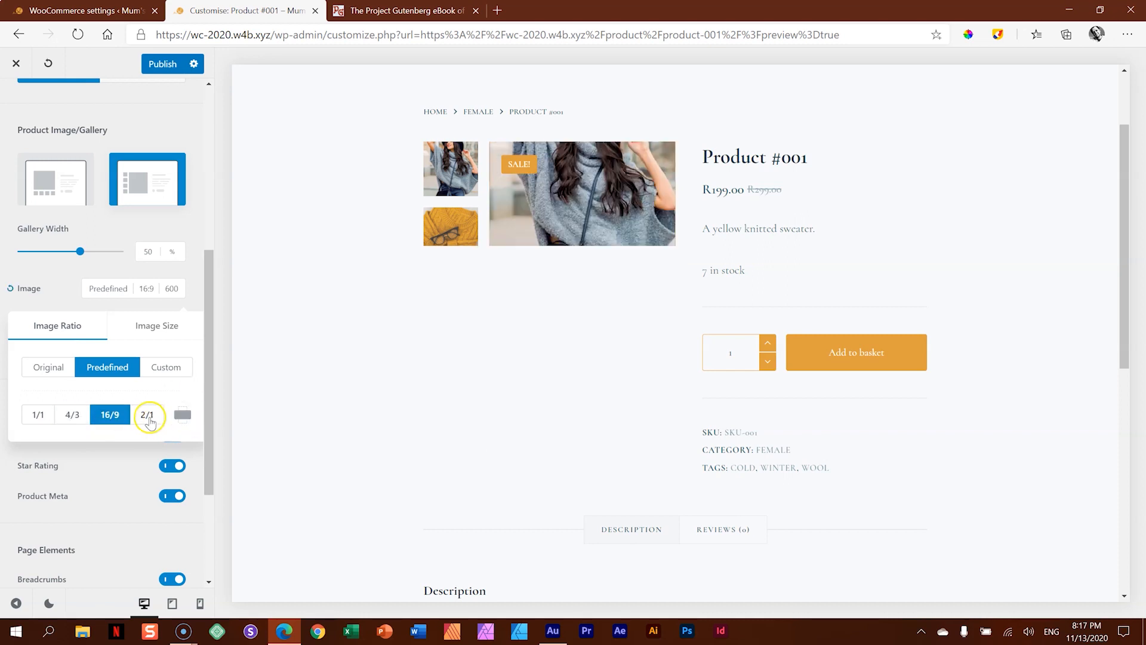
pyautogui.click(147, 414)
pyautogui.click(183, 416)
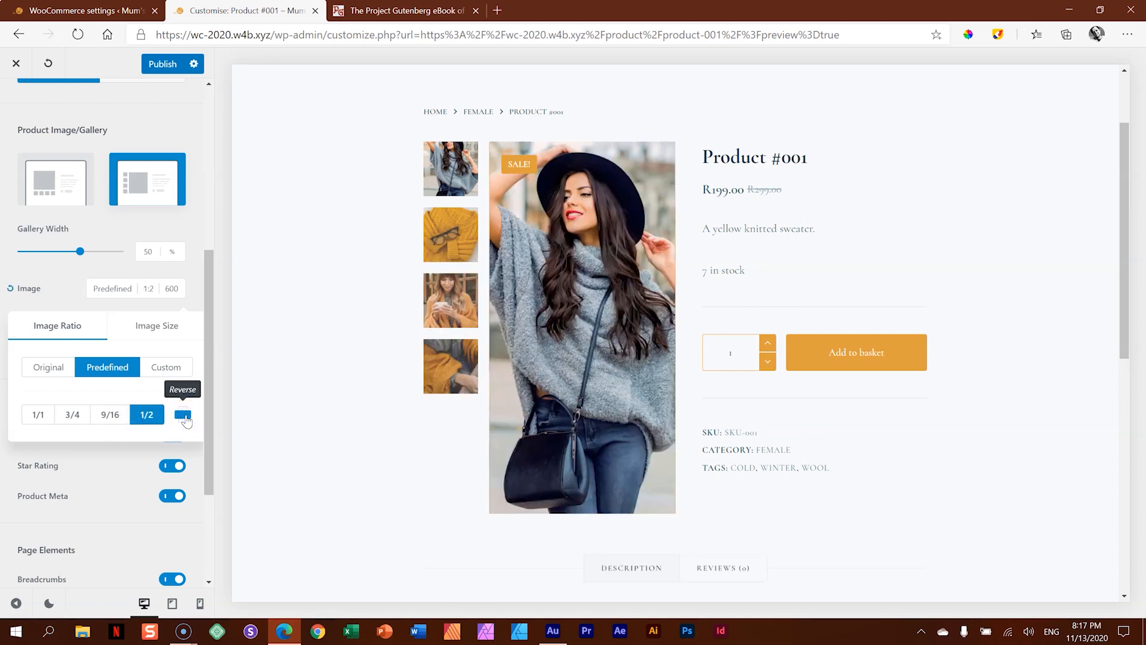
# - Set the product gallery's predefined image ratio to 3/4 and enable Image Lightbox
pyautogui.click(72, 414)
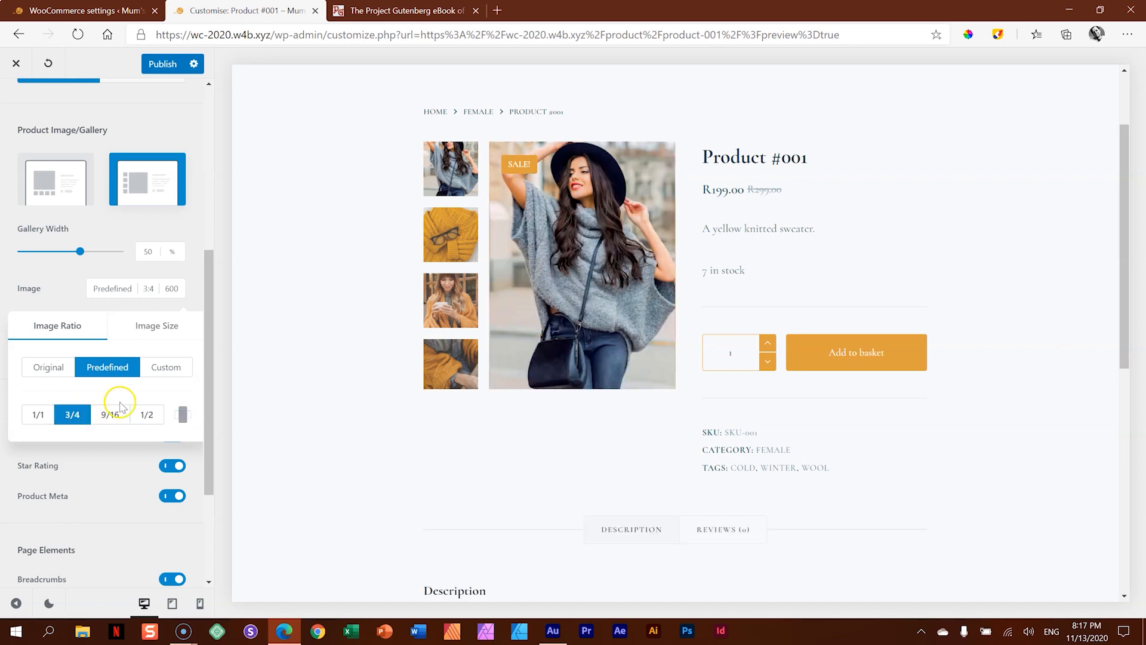
pyautogui.click(157, 332)
pyautogui.click(65, 326)
pyautogui.click(66, 305)
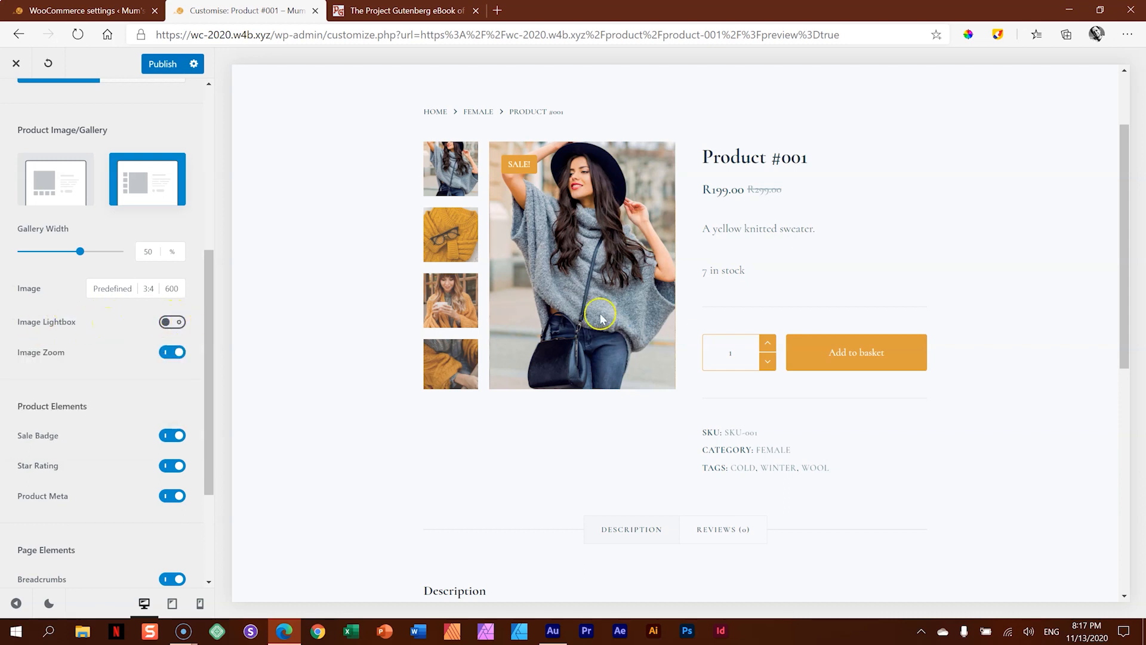
pyautogui.click(173, 324)
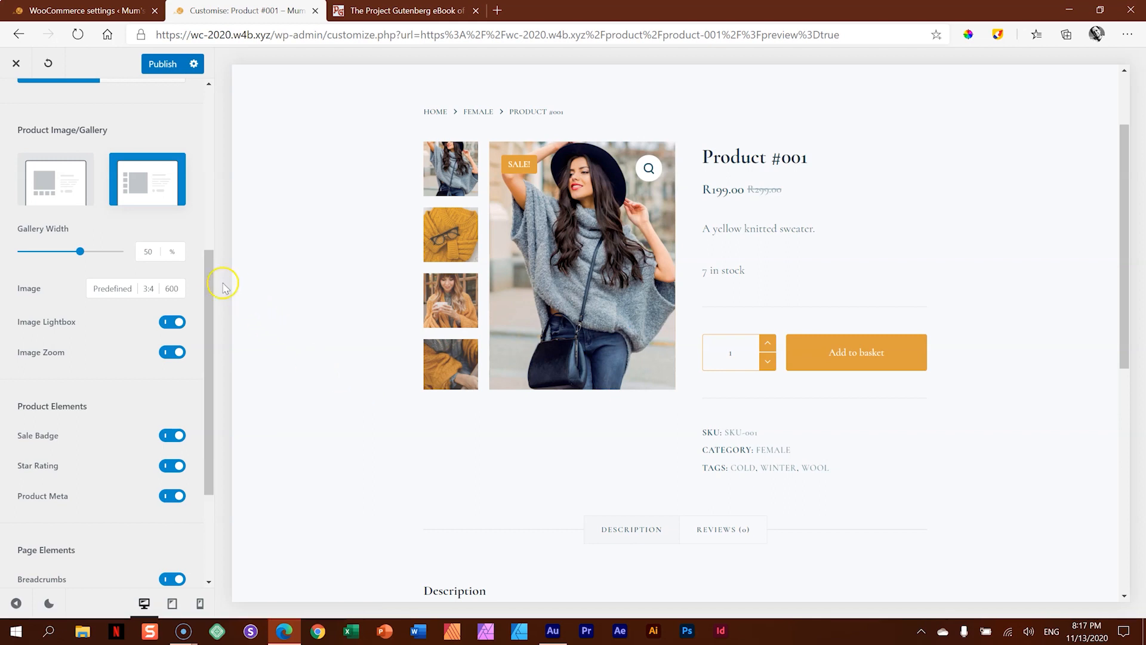
# - Switch the product's Sale Badge off and back on
pyautogui.moveTo(215, 266); pyautogui.dragTo(213, 320)
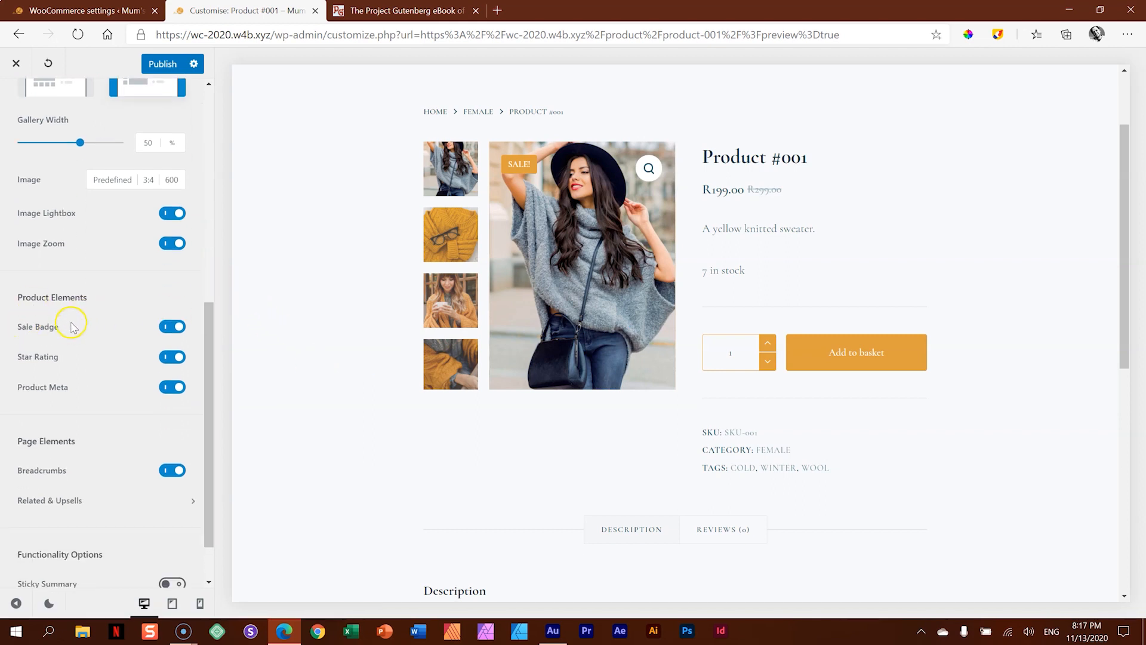
pyautogui.click(171, 326)
pyautogui.click(170, 327)
# - Show the product's Reviews section and try the Star Rating option off and back on
pyautogui.scroll(-5, 651, 394)
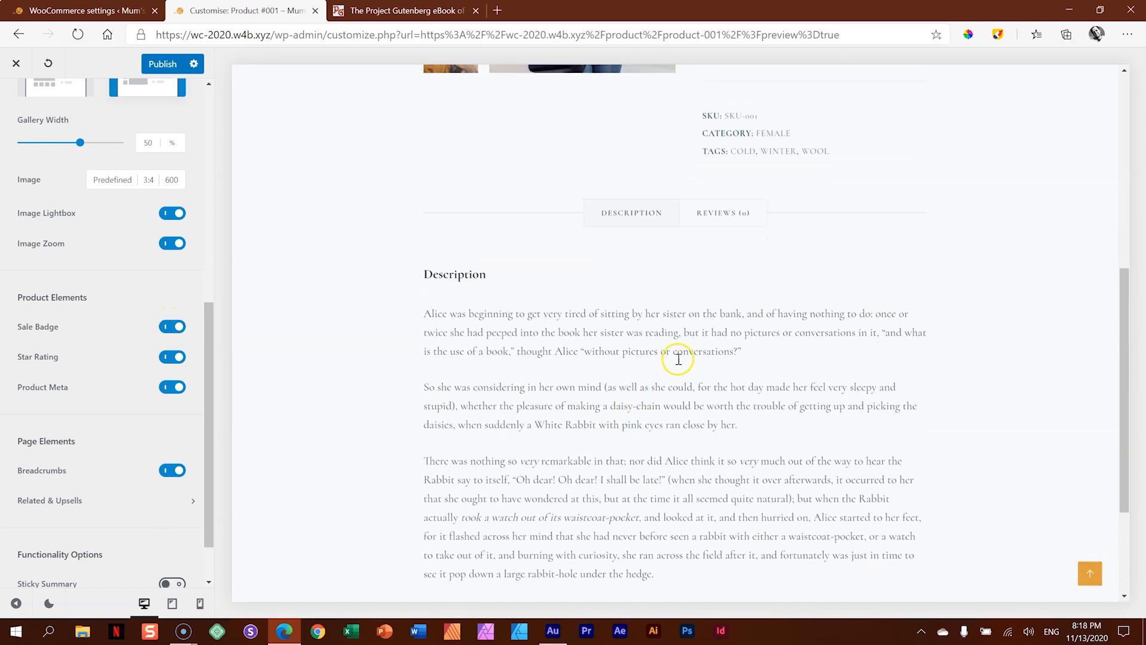
pyautogui.click(718, 210)
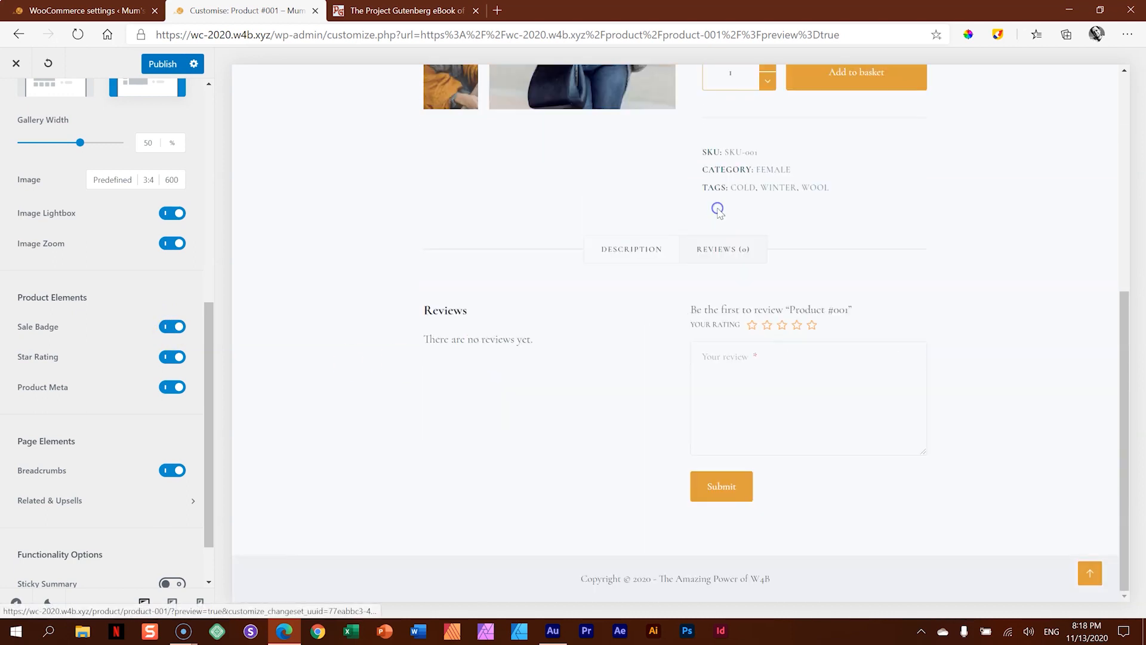
pyautogui.click(171, 358)
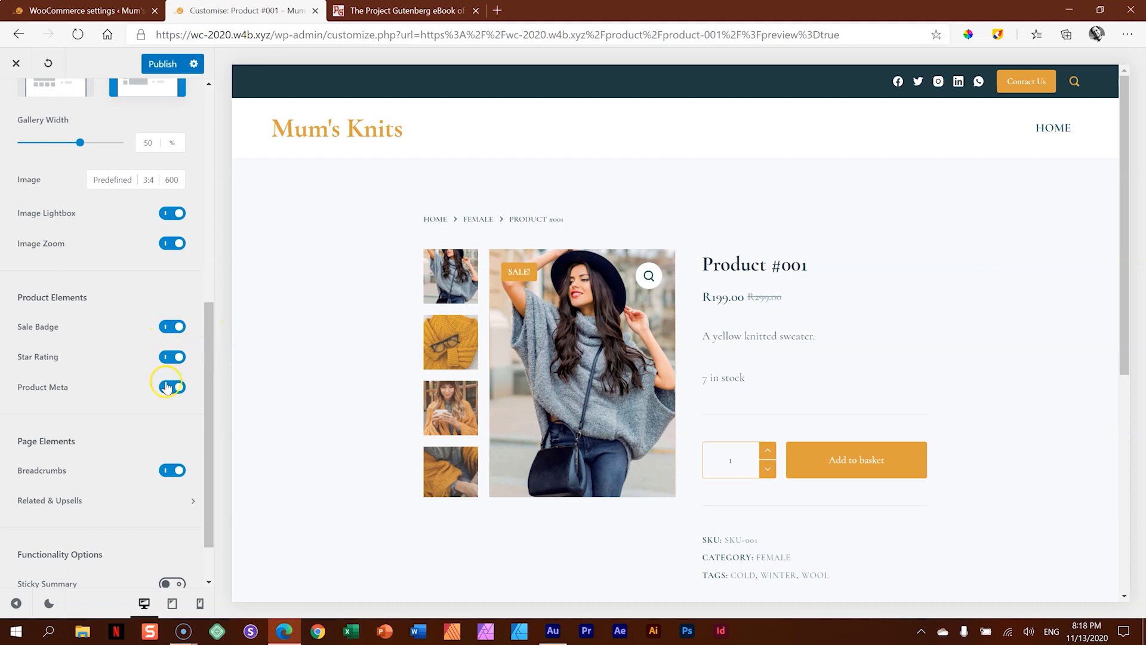
# - Publish the customisation with Product Meta switched off and reload the customiser to check the product page
pyautogui.scroll(-3, 521, 435)
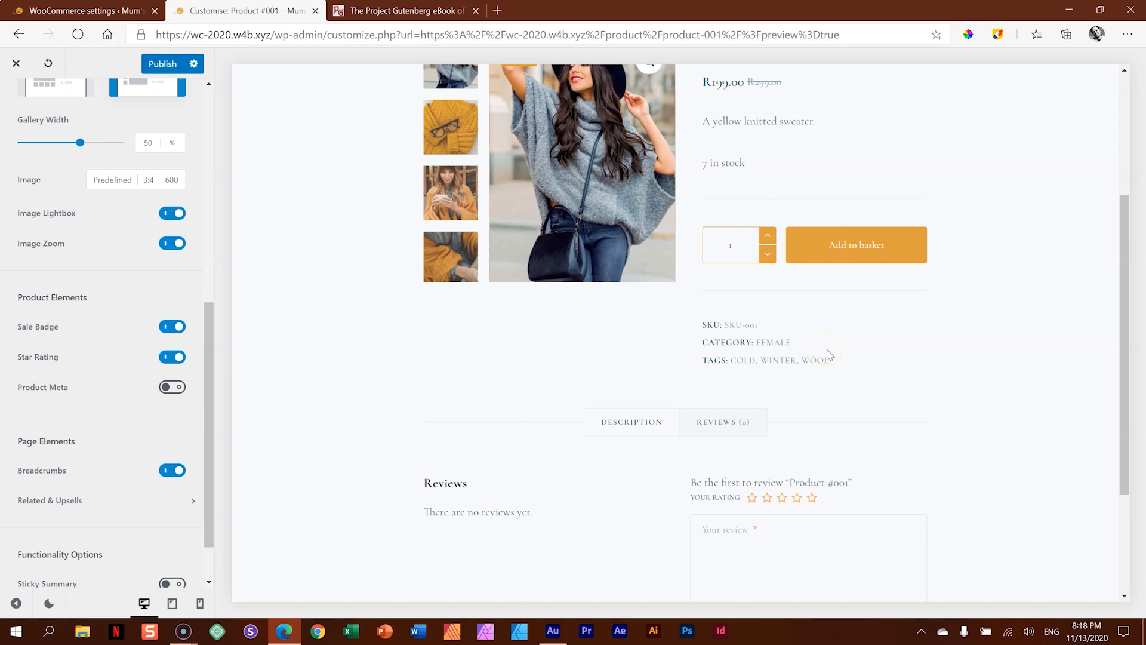
pyautogui.click(161, 68)
pyautogui.click(79, 34)
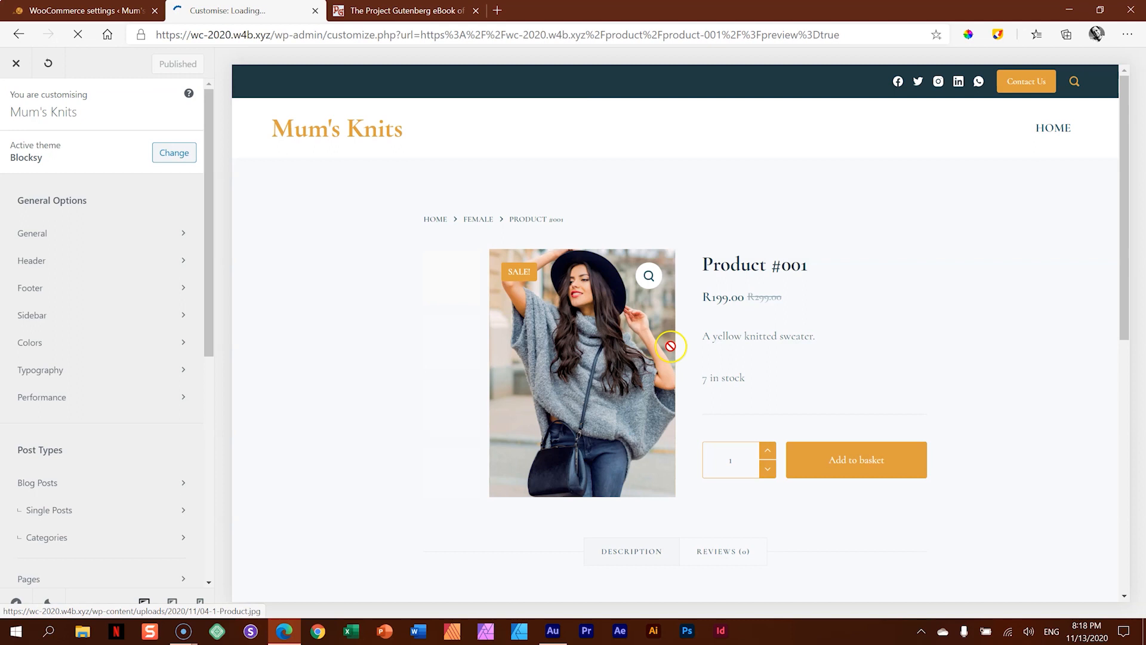
pyautogui.scroll(-6, 675, 342)
pyautogui.scroll(6, 677, 342)
pyautogui.scroll(-5, 710, 337)
pyautogui.scroll(2, 741, 332)
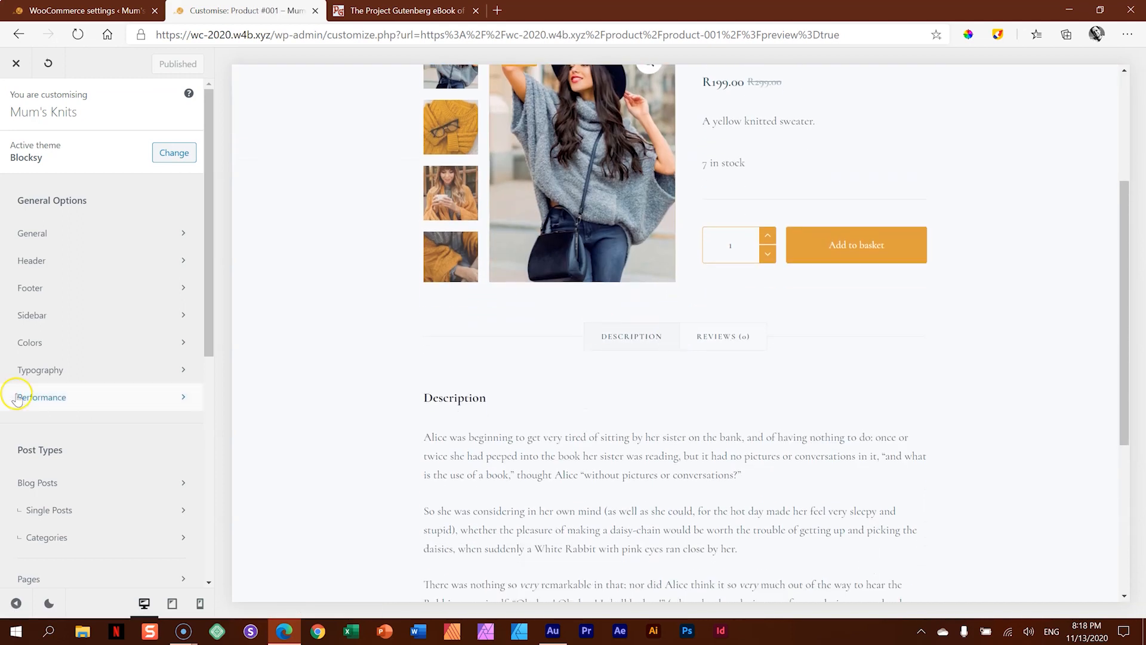
# - Switch Product Meta back on in the WooCommerce Single Product settings
pyautogui.moveTo(207, 300); pyautogui.dragTo(208, 475)
pyautogui.click(110, 346)
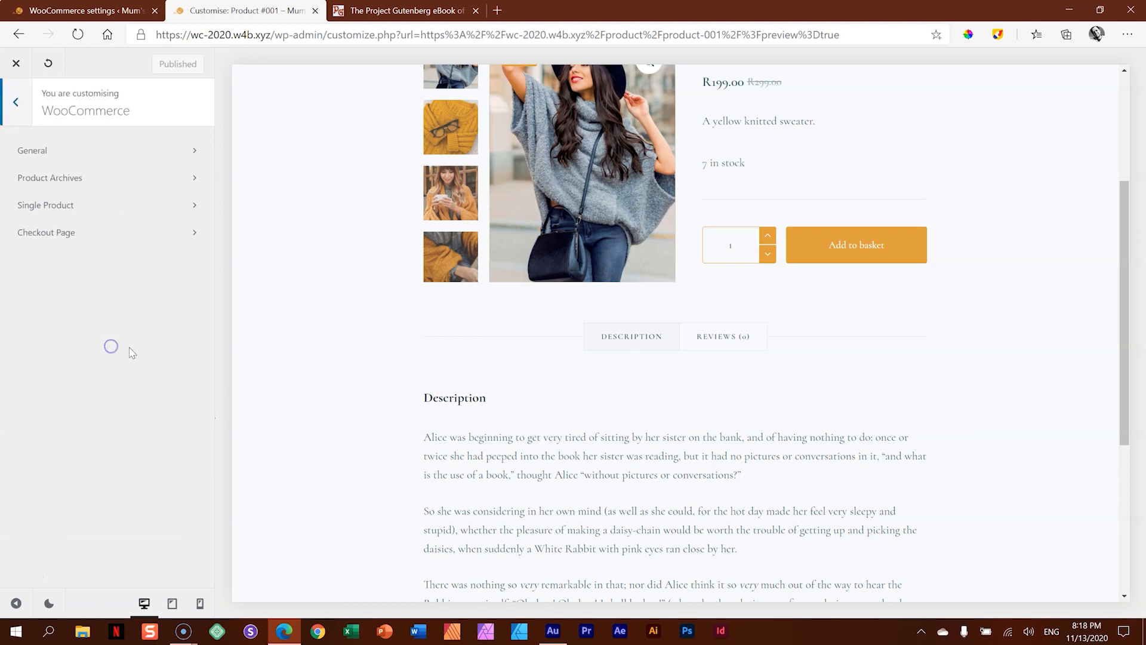
pyautogui.click(66, 213)
pyautogui.moveTo(212, 234); pyautogui.dragTo(217, 474)
pyautogui.click(173, 341)
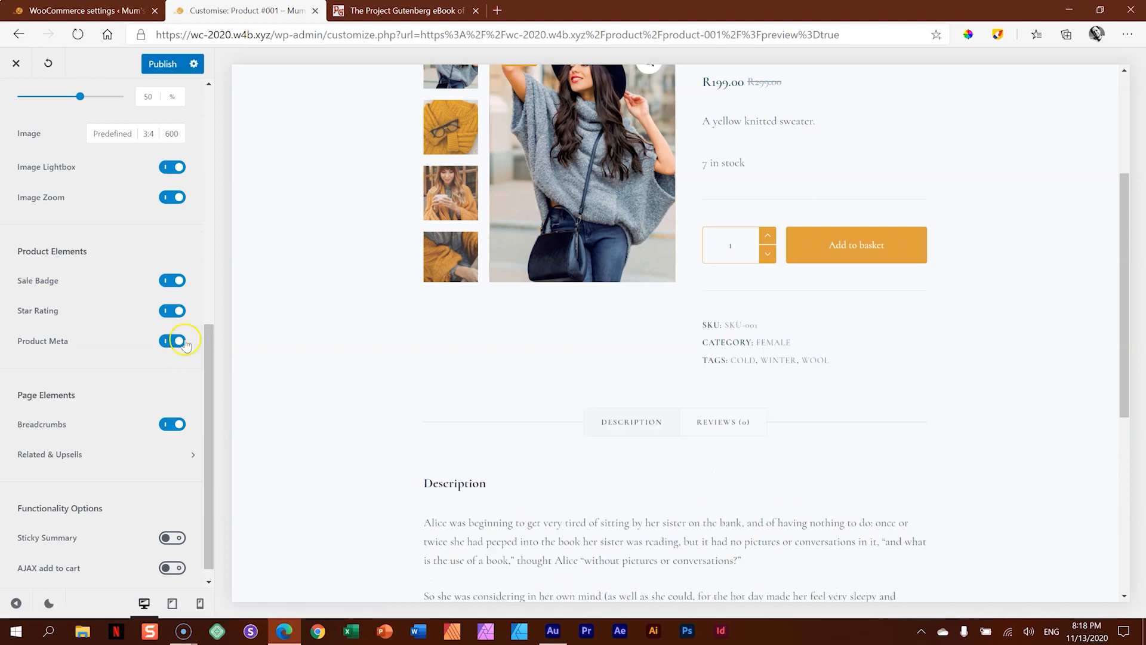
pyautogui.scroll(4, 302, 358)
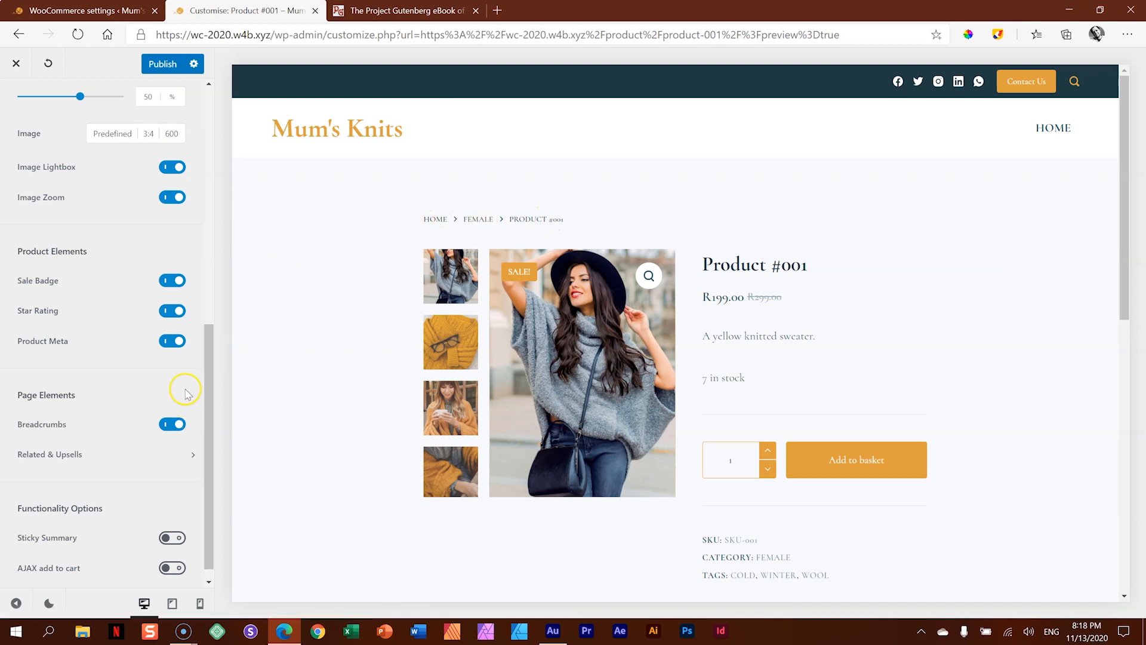
# - Review the Single Product options for Related & Upsells visibility, functionality, title font, title color and price color
pyautogui.click(118, 453)
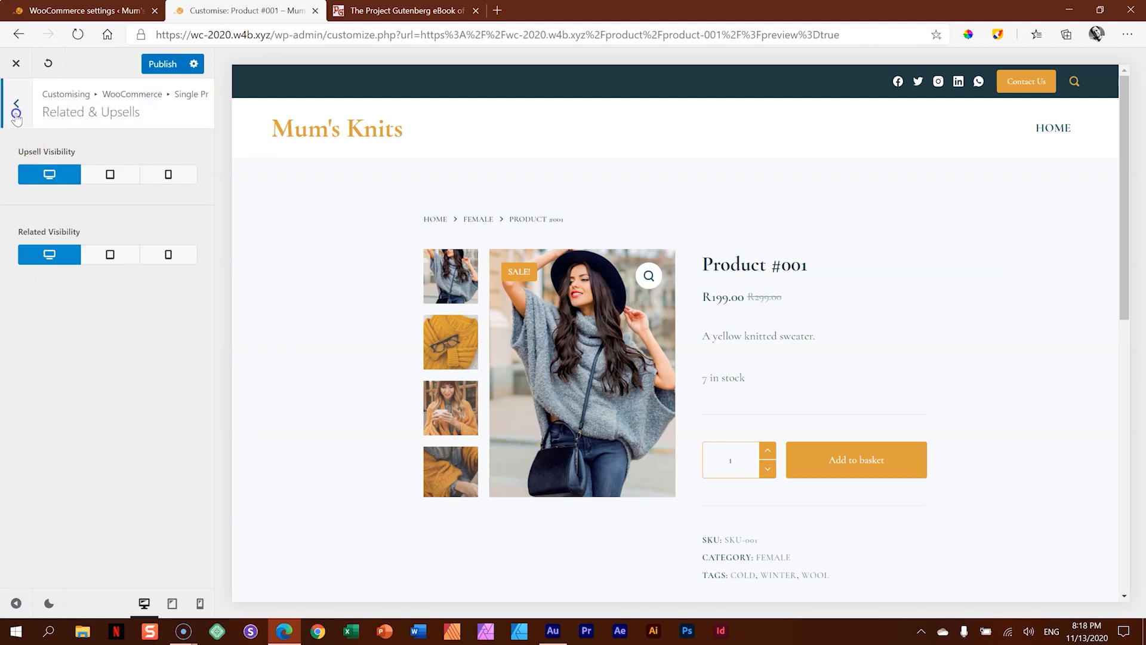
pyautogui.click(15, 103)
pyautogui.moveTo(209, 358); pyautogui.dragTo(213, 394)
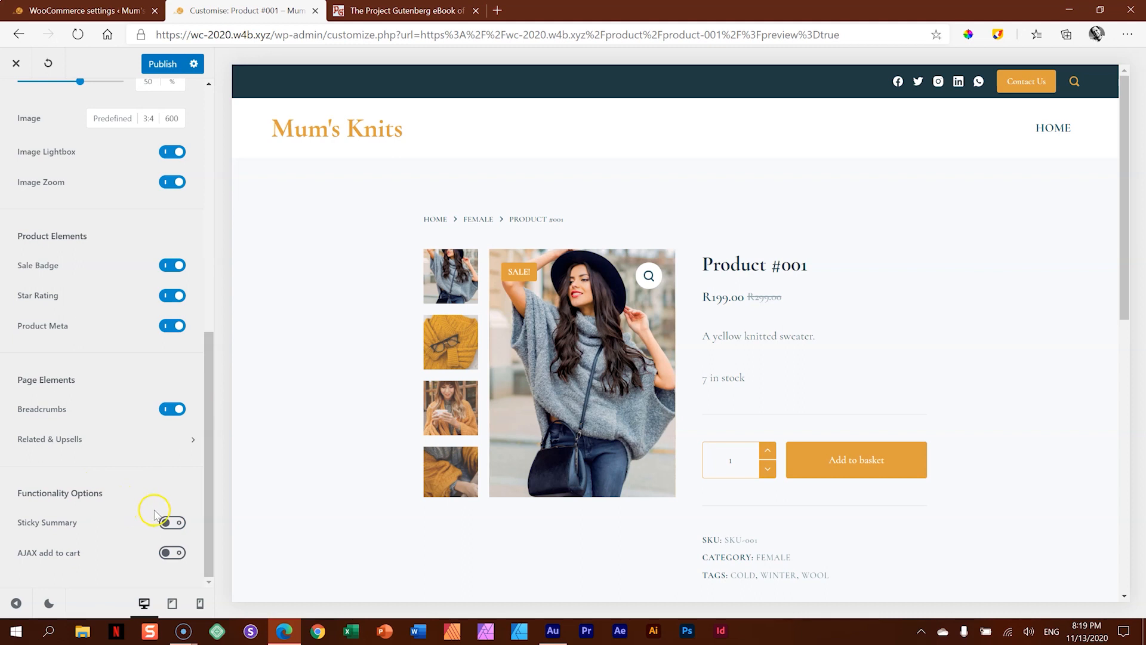
pyautogui.moveTo(208, 459); pyautogui.dragTo(218, 197)
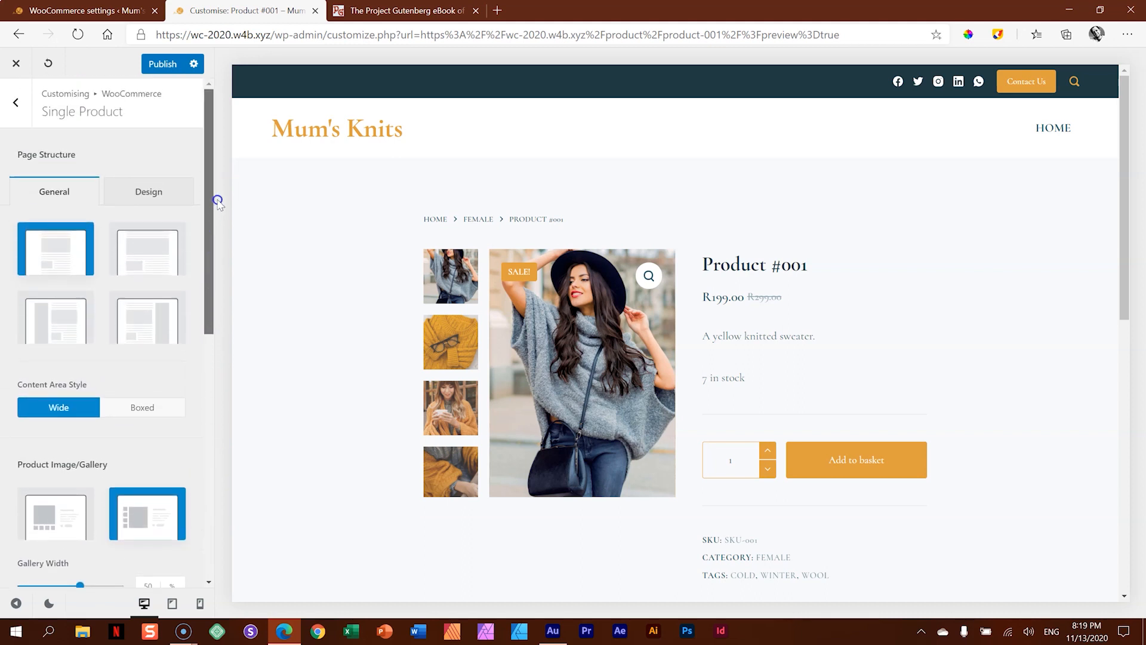
pyautogui.click(138, 197)
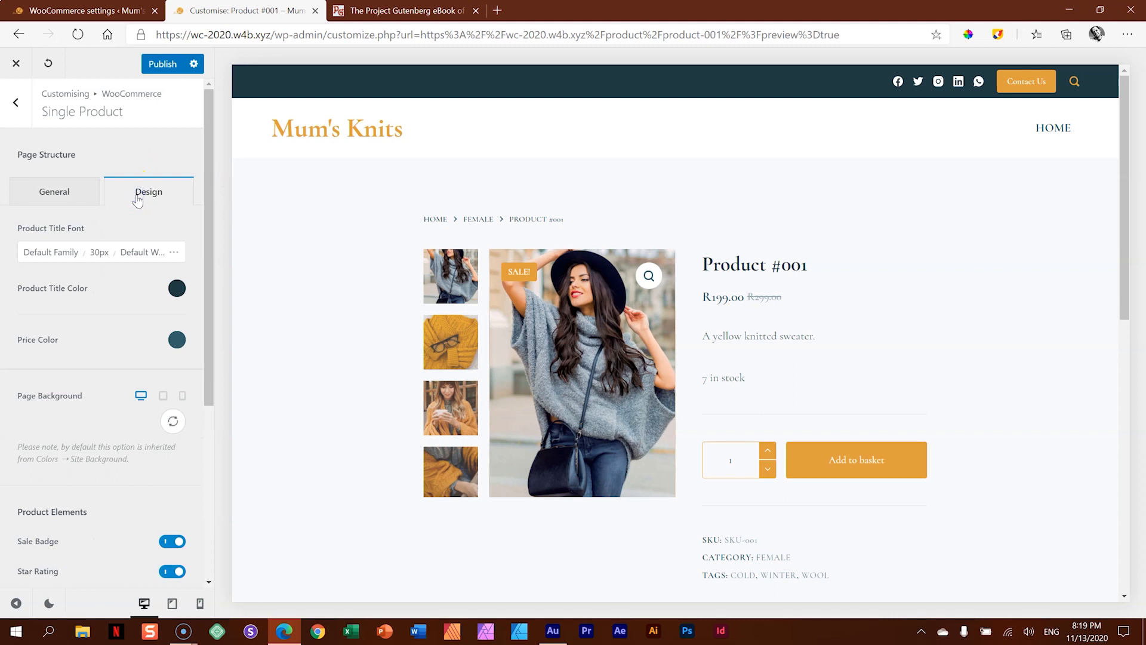
pyautogui.click(179, 291)
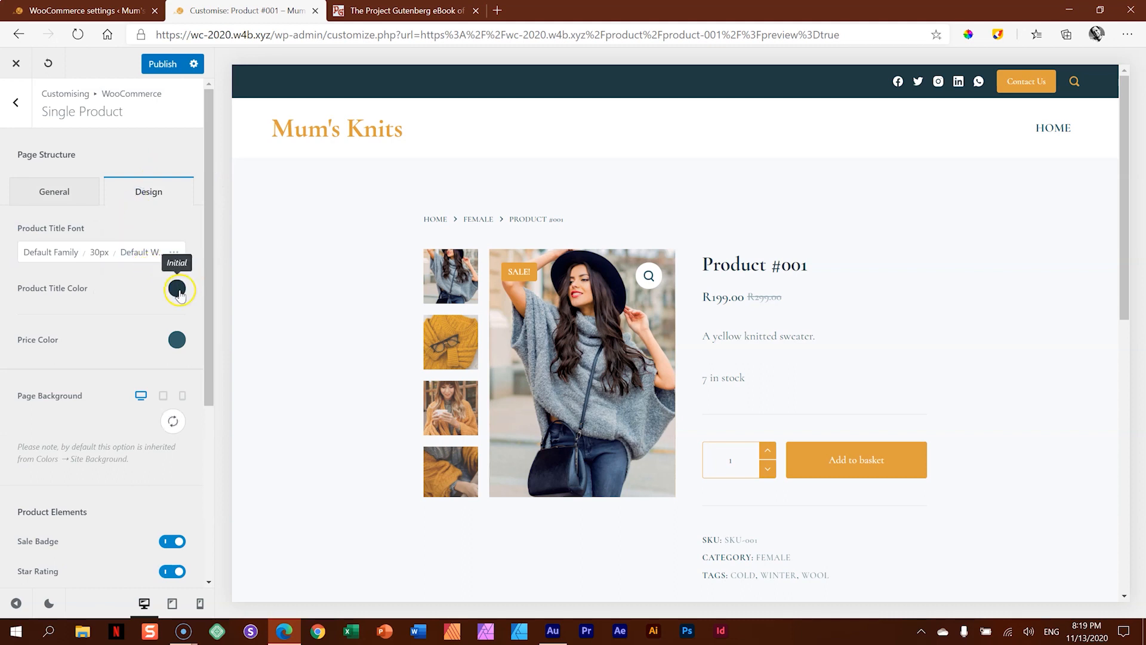
pyautogui.click(103, 261)
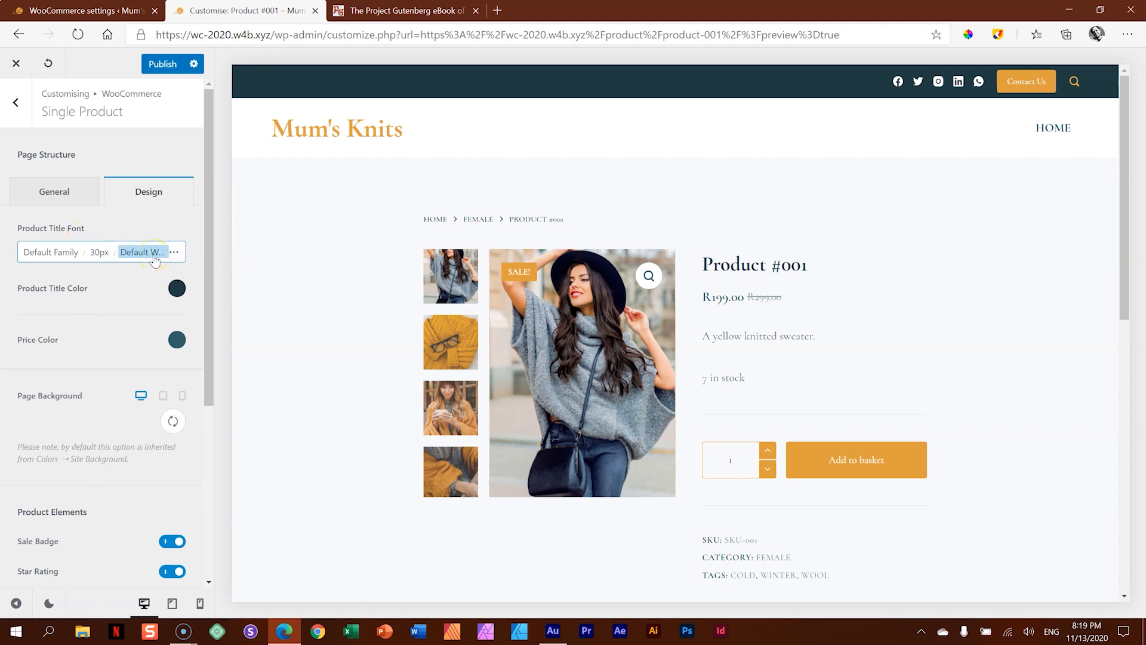
pyautogui.click(69, 296)
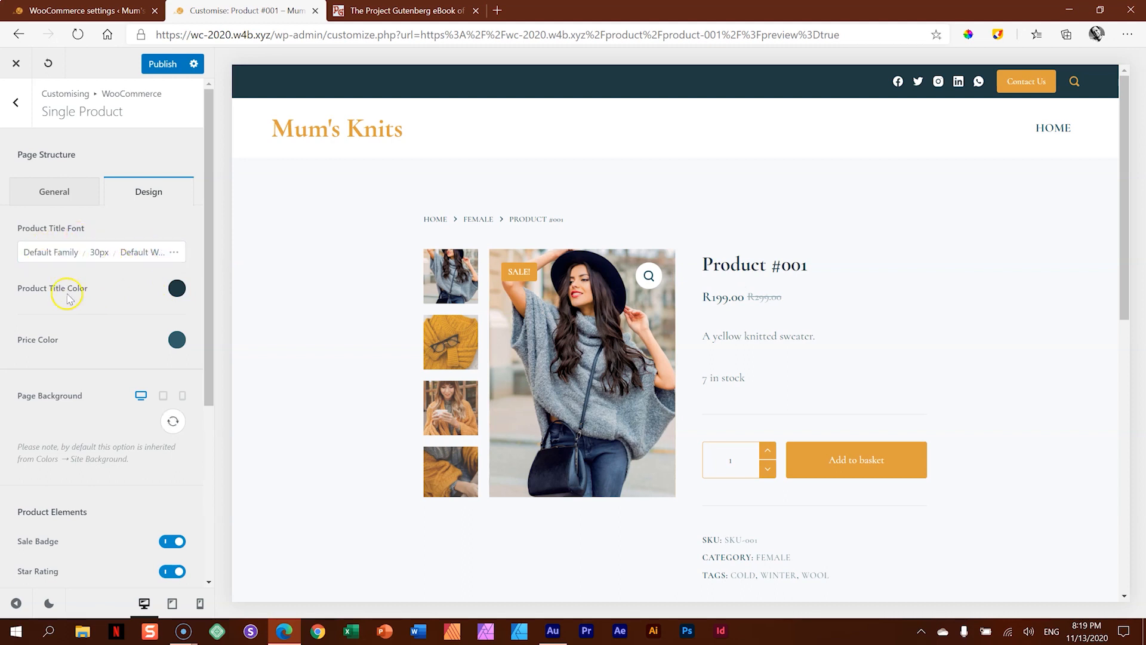
# - Examine the site-wide color palettes and the base font in the general Colors and Typography settings
pyautogui.click(15, 104)
pyautogui.click(12, 108)
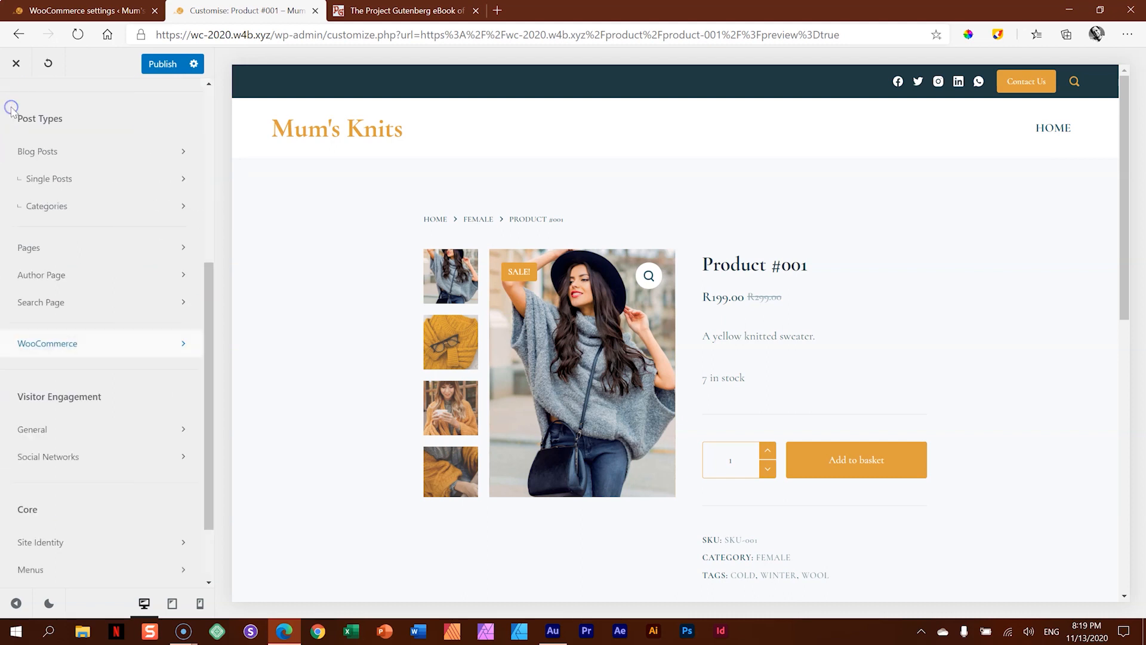
pyautogui.scroll(5, 100, 270)
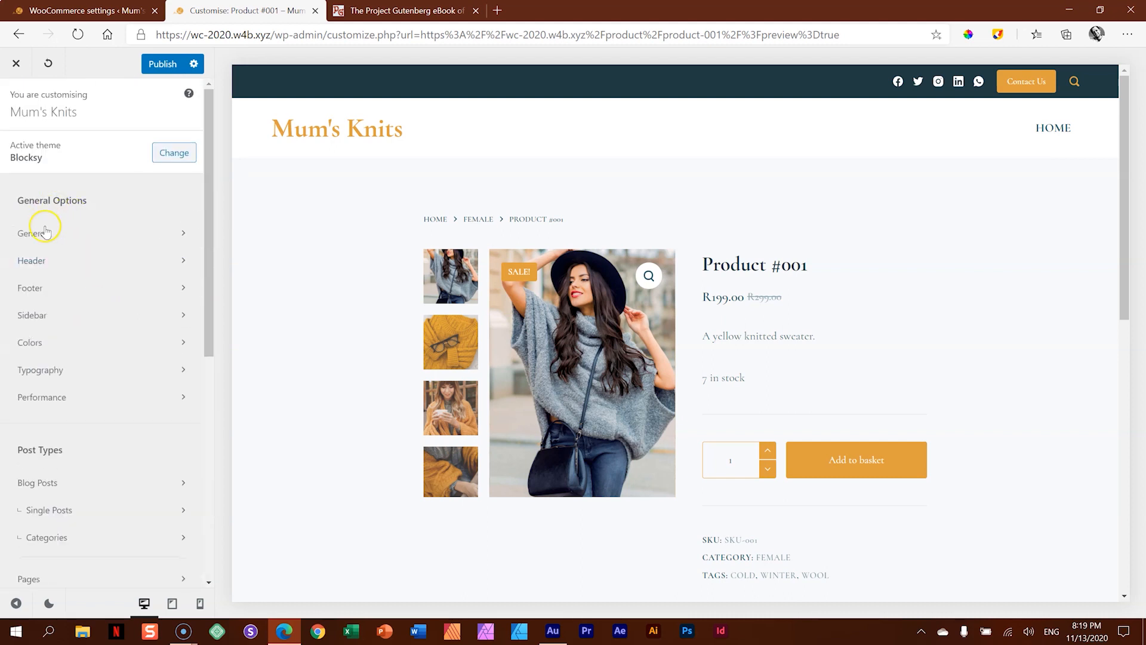
pyautogui.click(44, 342)
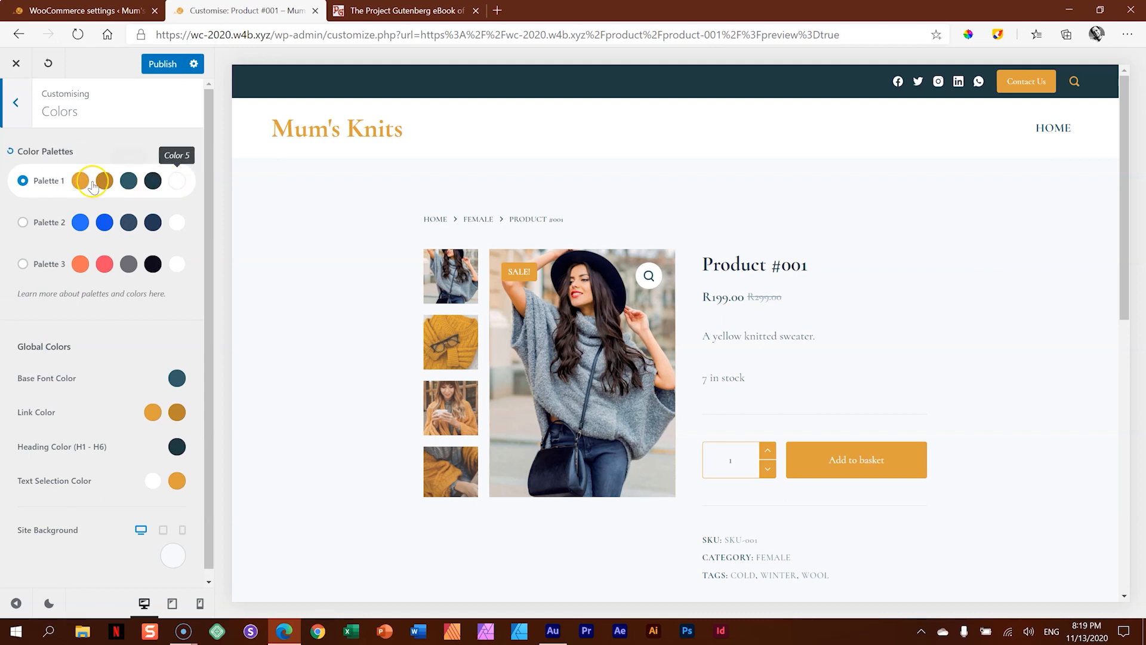
pyautogui.click(17, 102)
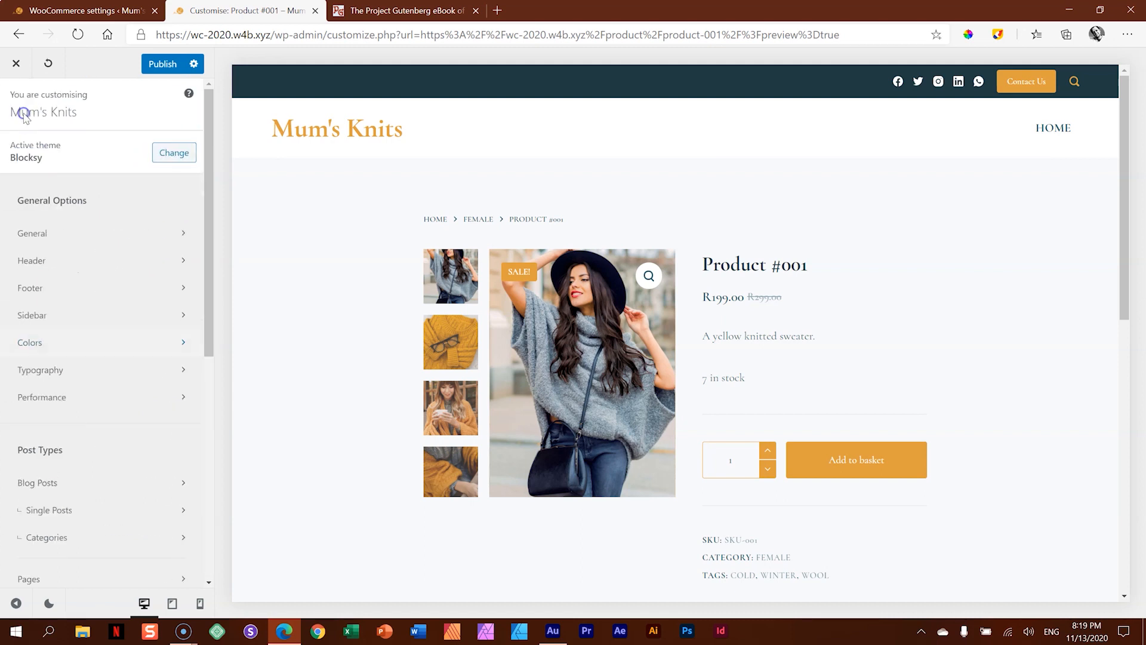
pyautogui.click(31, 376)
pyautogui.doubleClick(50, 179)
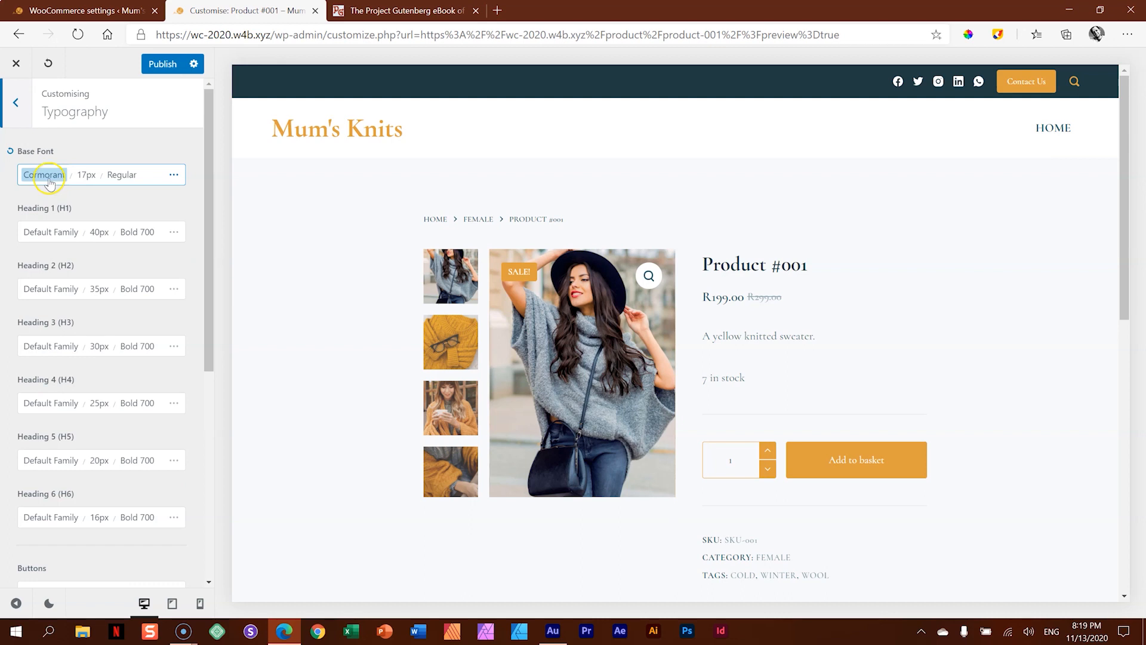
pyautogui.click(24, 106)
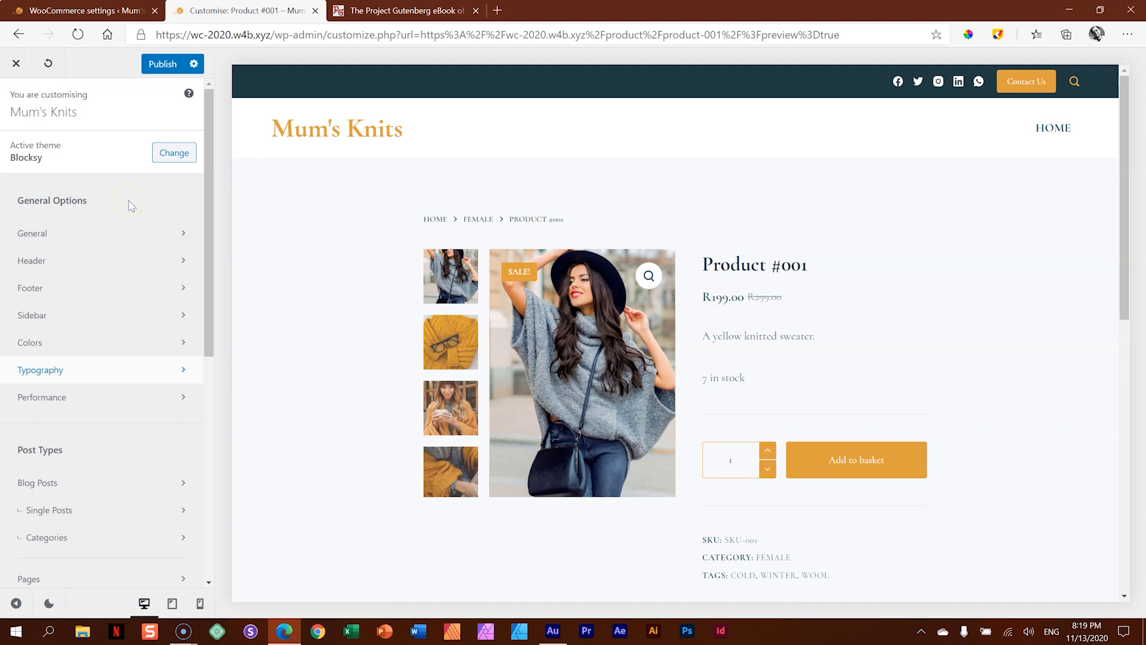
# - Review the Design options of the WooCommerce Single Product settings in the customiser
pyautogui.scroll(-3, 157, 251)
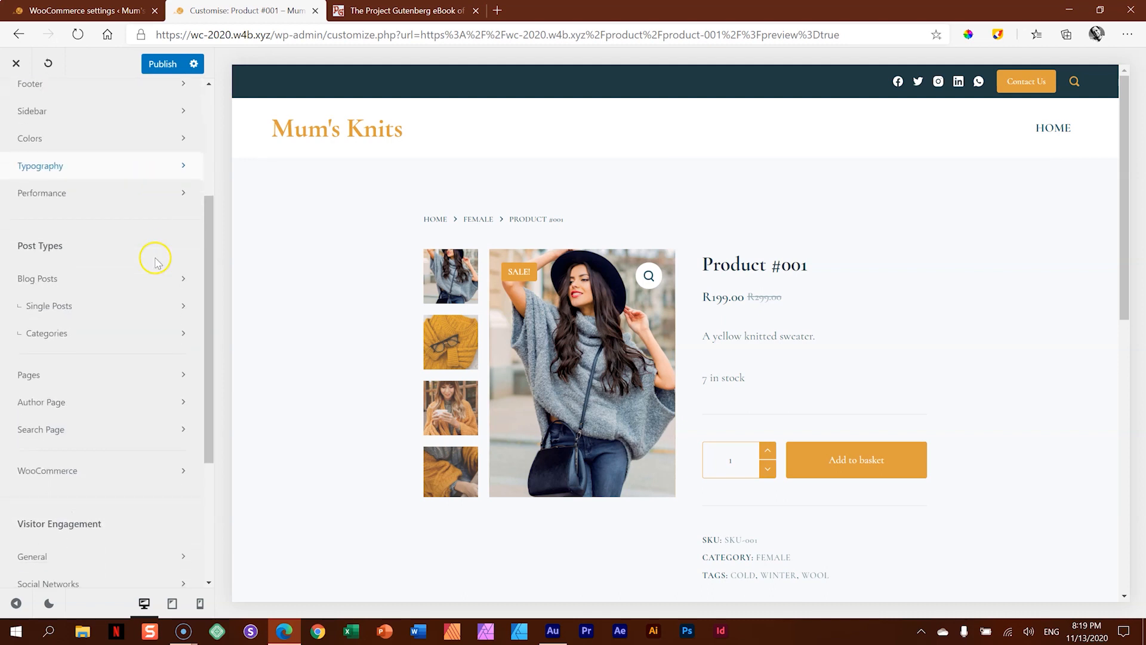
pyautogui.scroll(-3, 155, 263)
pyautogui.click(77, 266)
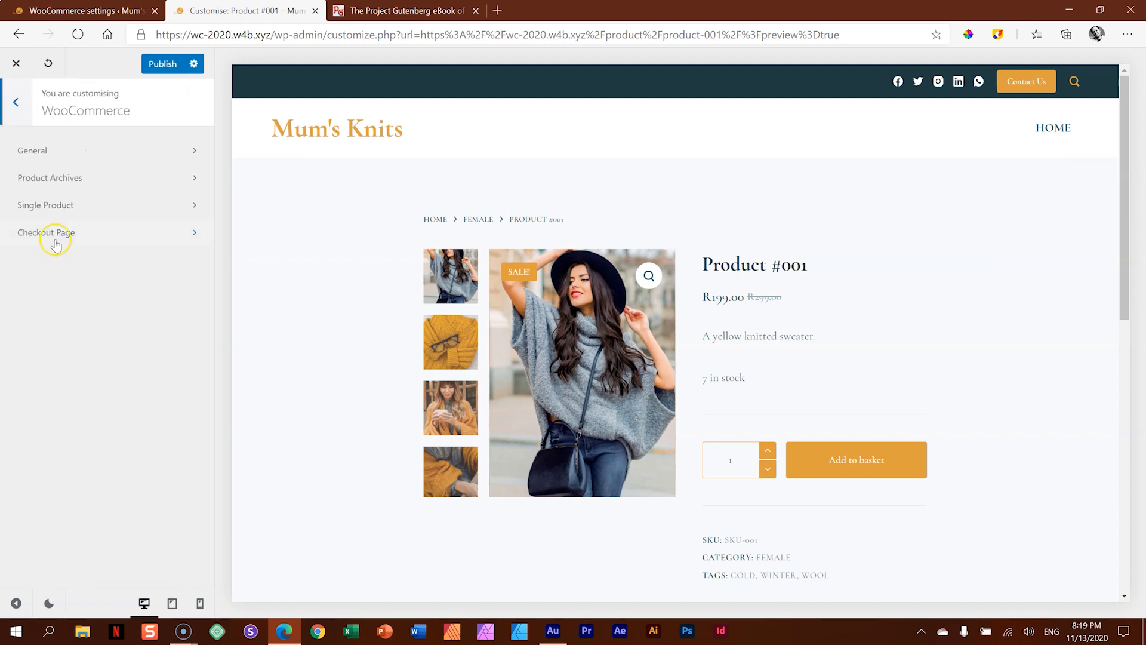
pyautogui.click(63, 204)
pyautogui.click(165, 193)
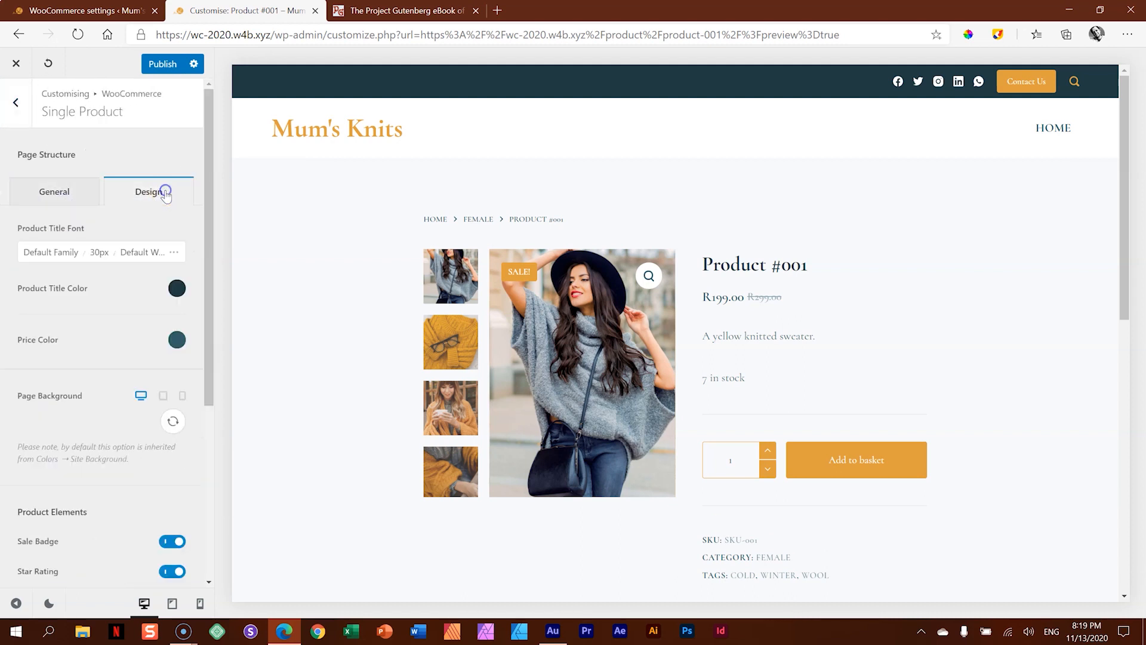
pyautogui.moveTo(210, 186); pyautogui.dragTo(224, 157)
# - Check how the product page looks in the mobile and tablet previews, and return to the desktop preview
pyautogui.click(200, 603)
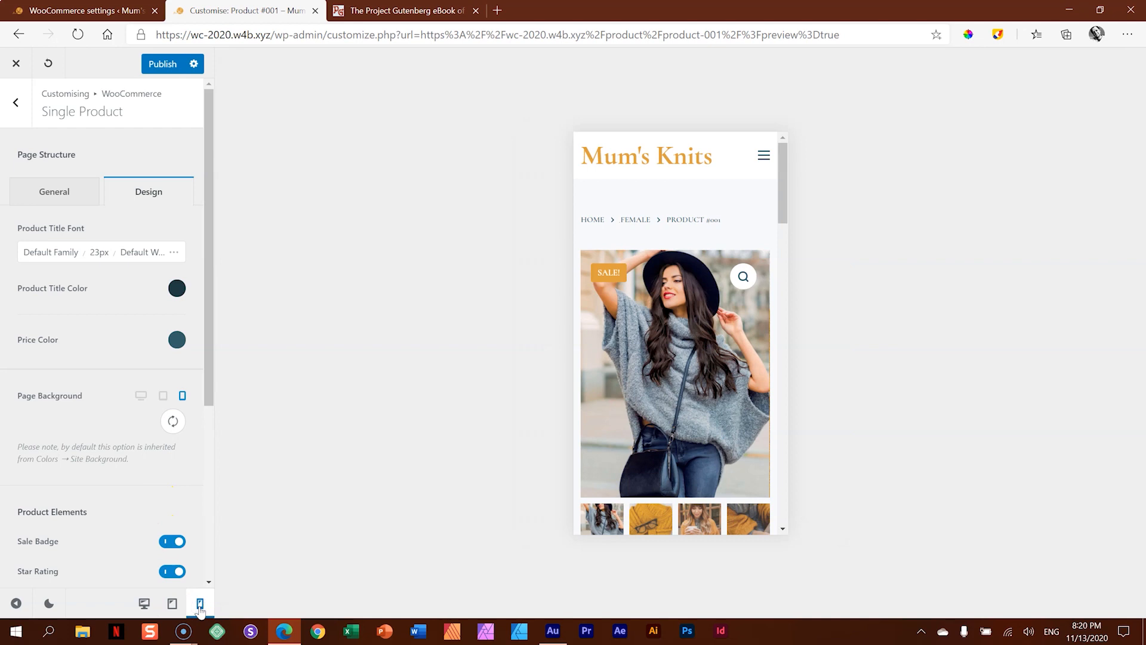
pyautogui.click(783, 186)
pyautogui.moveTo(783, 188)
pyautogui.mouseDown()
pyautogui.moveTo(786, 478)
pyautogui.moveTo(789, 192)
pyautogui.mouseUp()
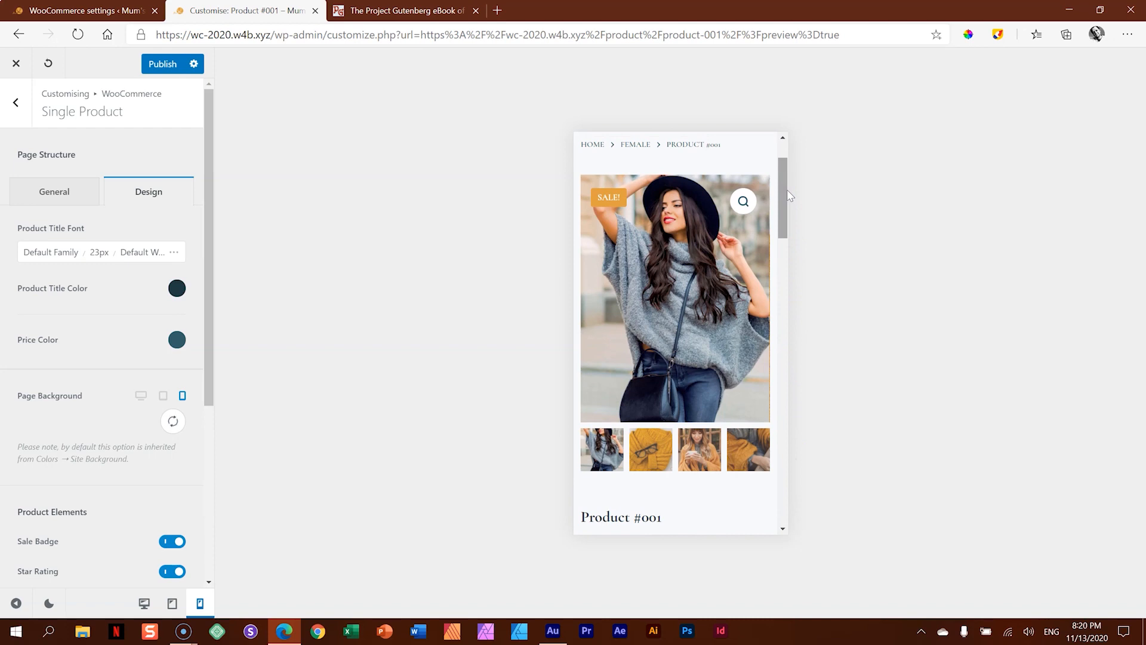
pyautogui.moveTo(786, 188); pyautogui.dragTo(786, 146)
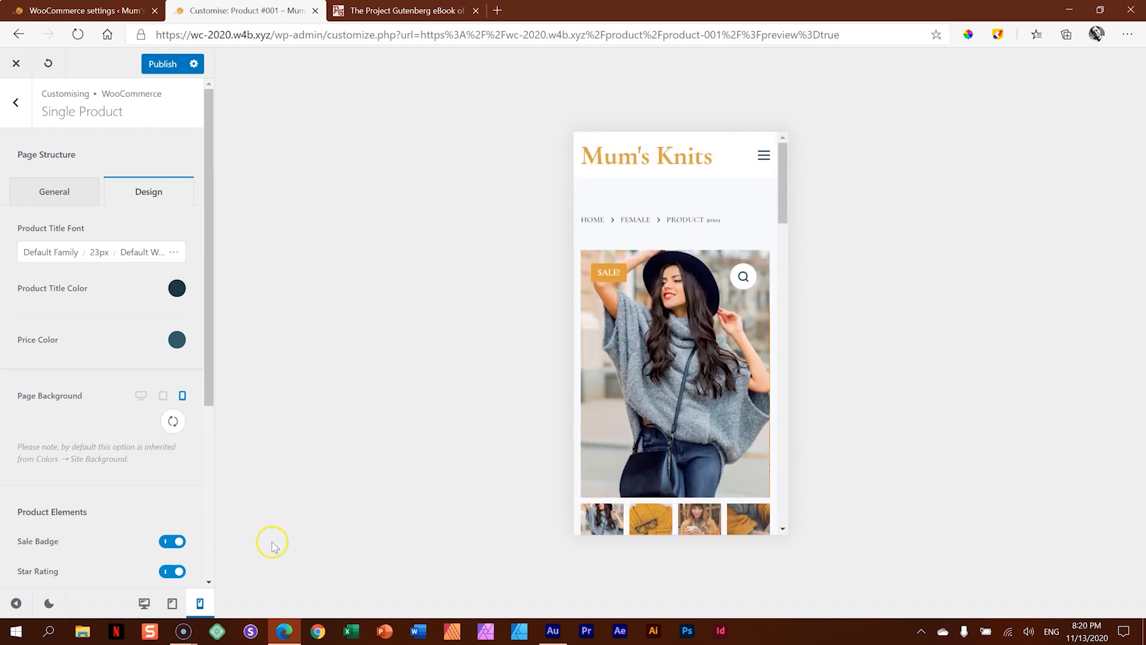
pyautogui.click(172, 602)
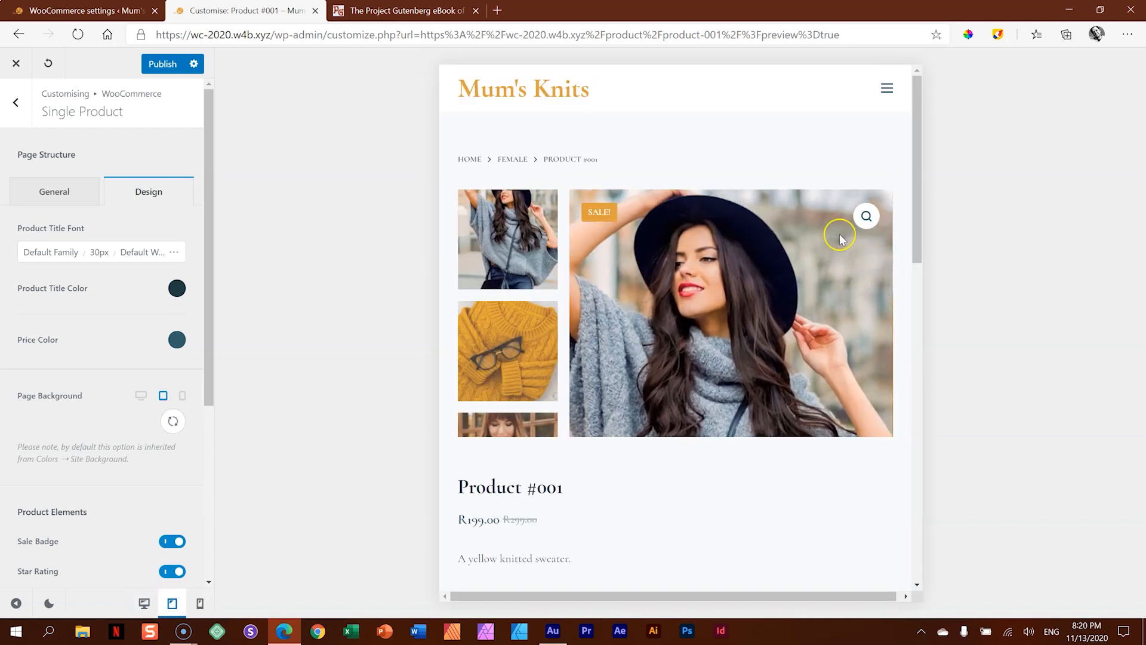
pyautogui.moveTo(919, 160)
pyautogui.mouseDown()
pyautogui.moveTo(921, 287)
pyautogui.moveTo(924, 139)
pyautogui.mouseUp()
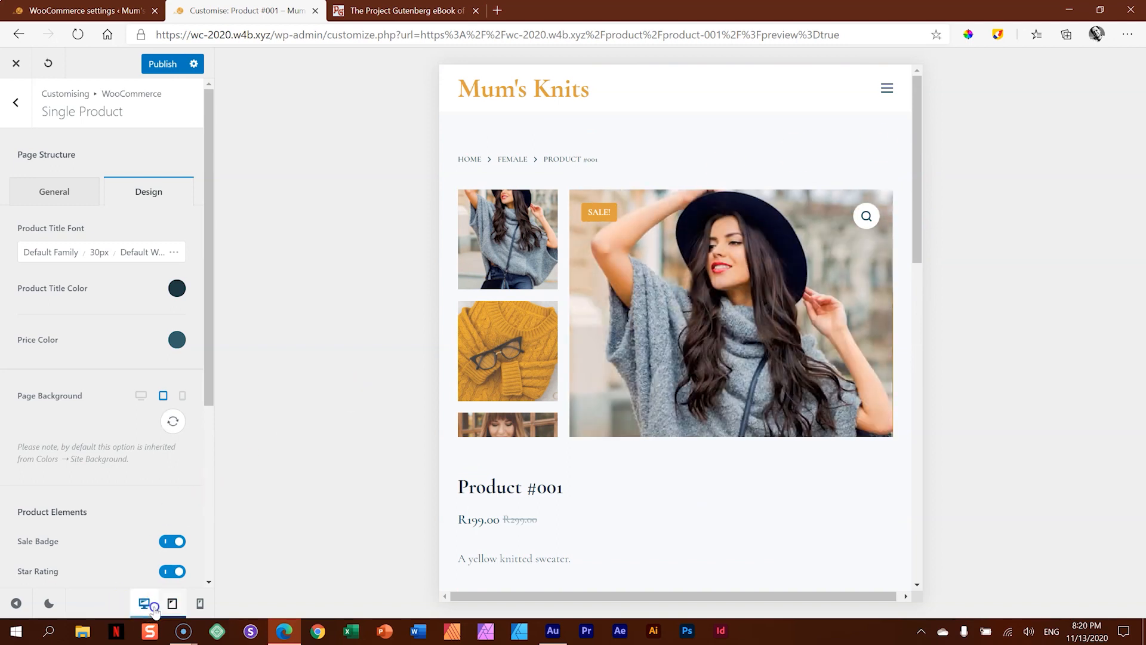
pyautogui.click(151, 606)
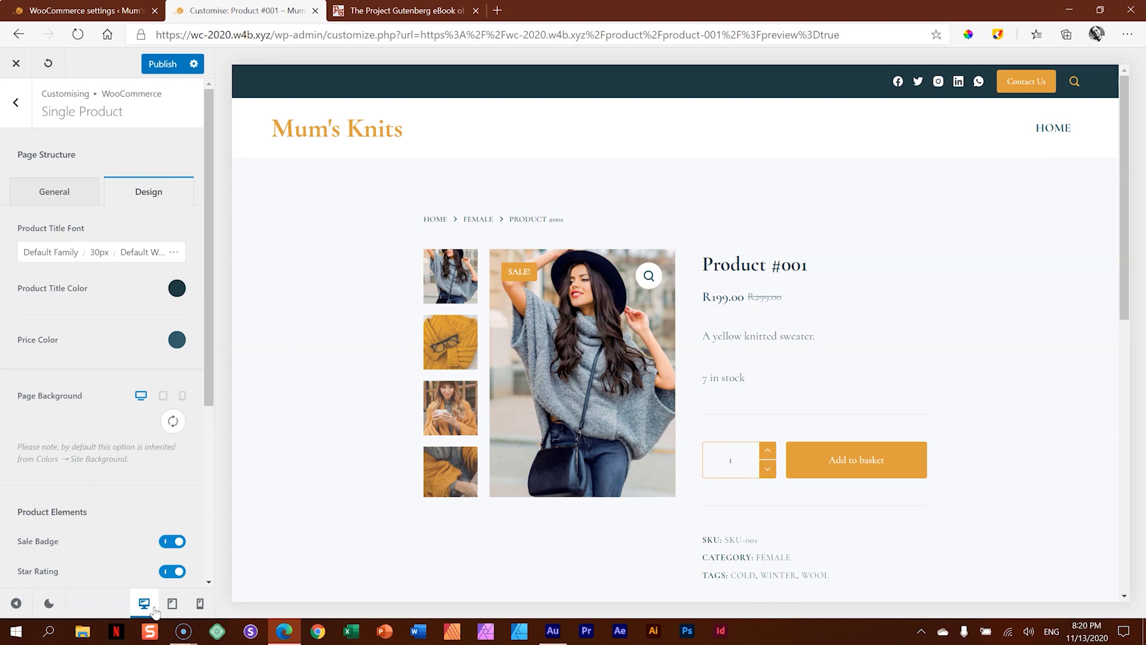
# - Publish the Single Product customisation and leave the customiser
pyautogui.click(160, 64)
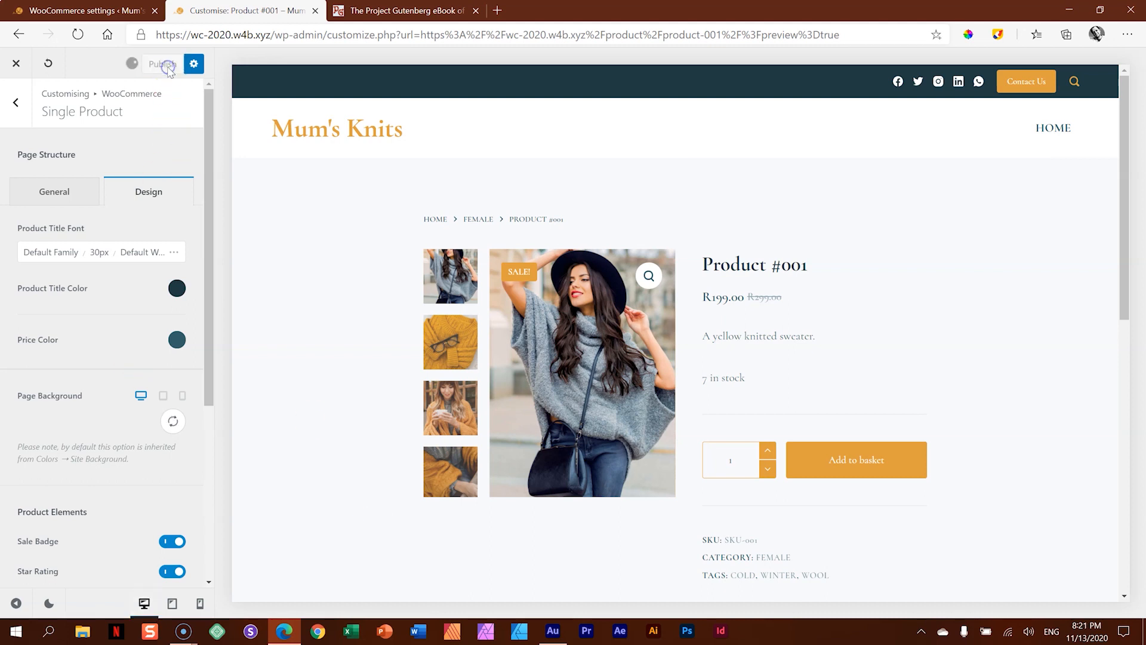
pyautogui.click(17, 65)
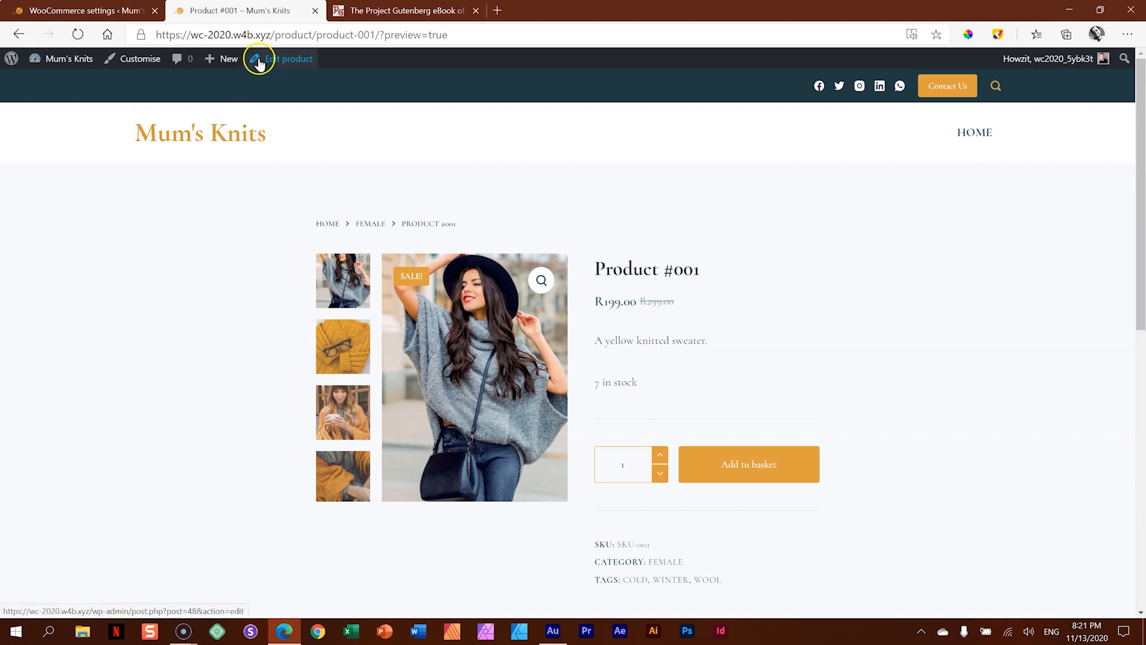
# - Close the Project Gutenberg and Product #001 pages and open the list of all products in the WordPress admin
pyautogui.click(401, 11)
pyautogui.click(476, 11)
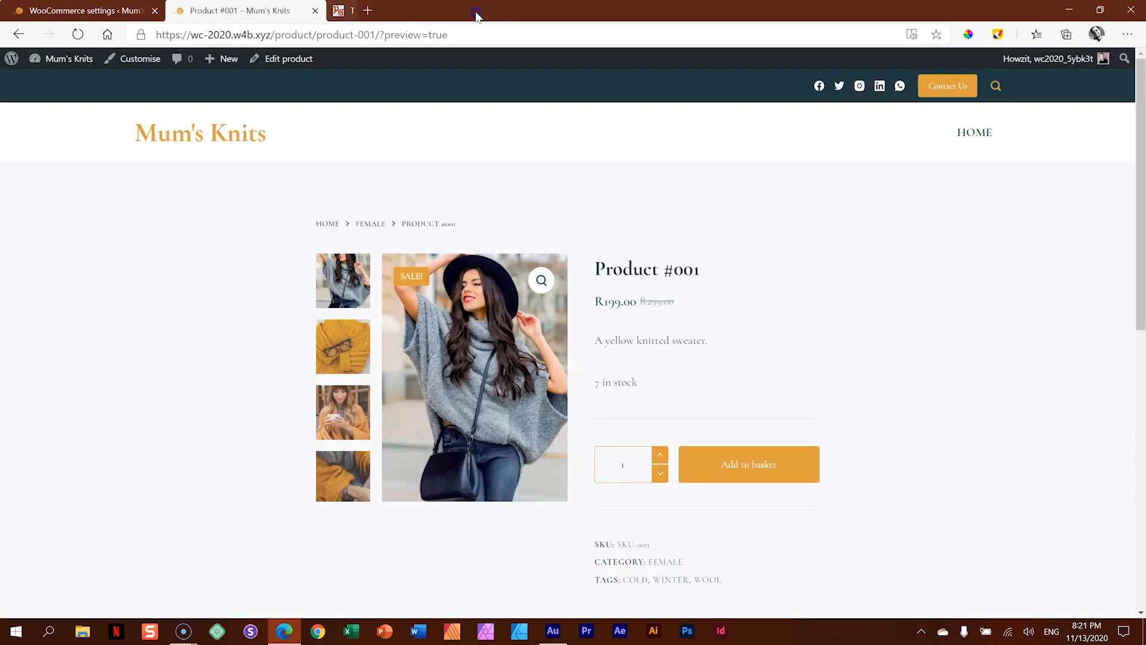
pyautogui.click(315, 11)
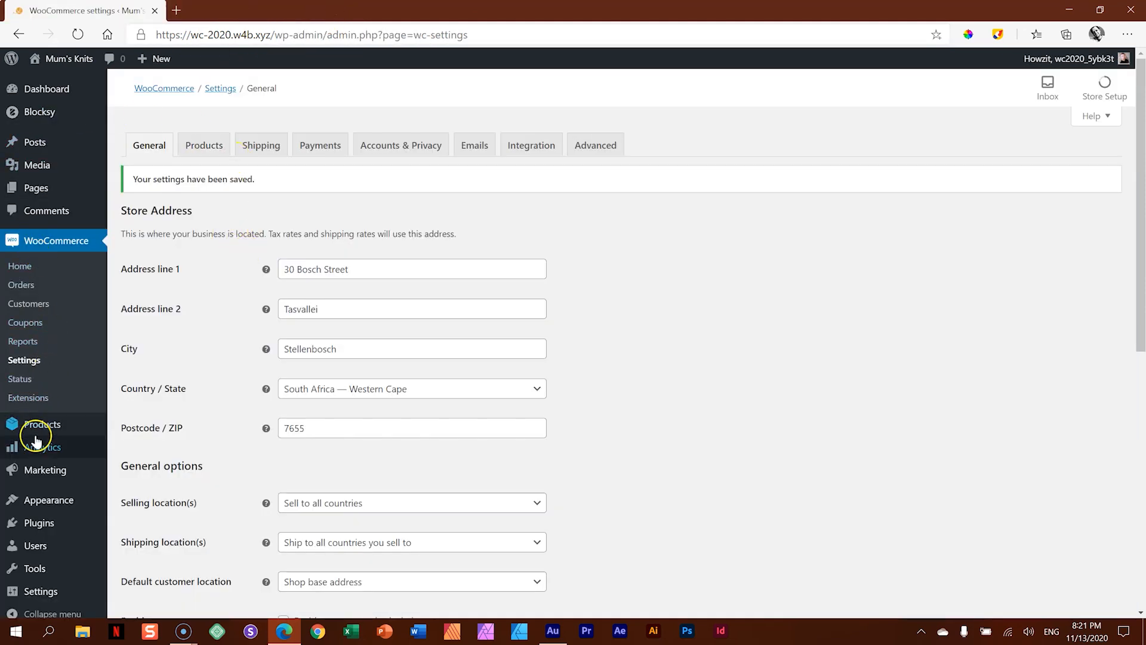
pyautogui.moveTo(36, 424)
pyautogui.click(139, 426)
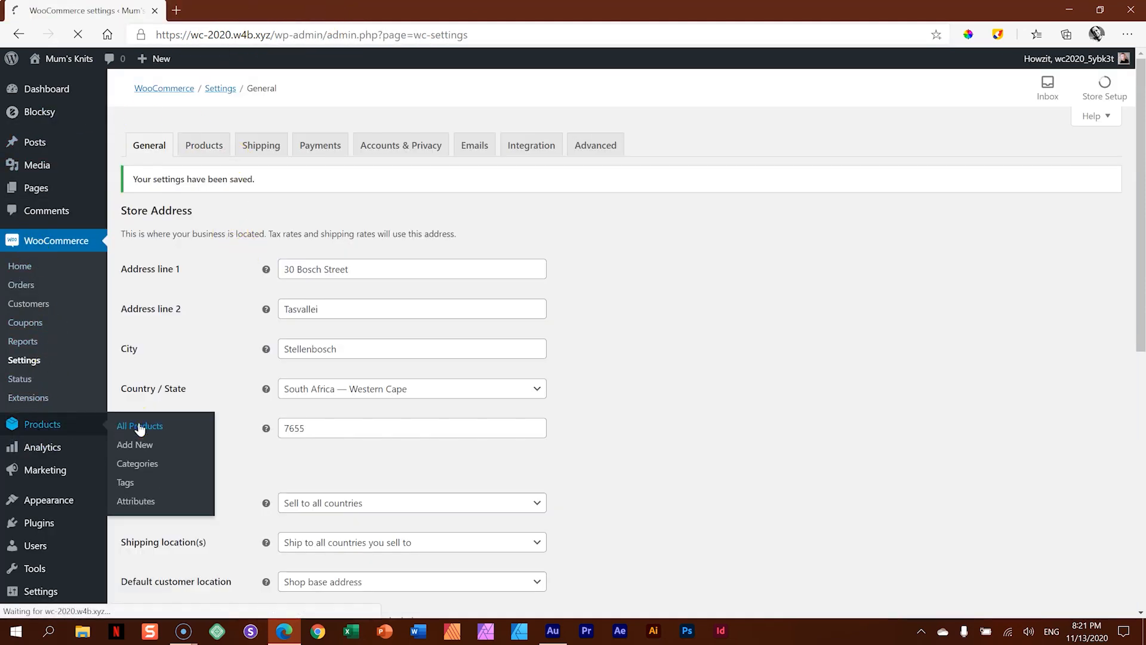
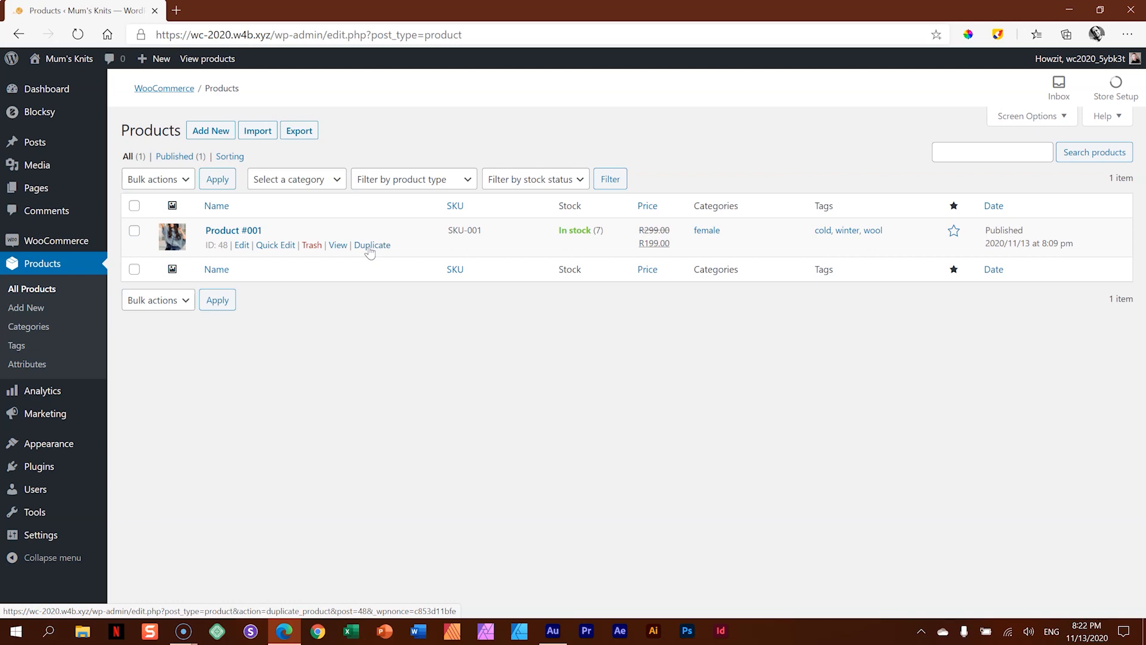
# - Duplicate Product #001 and rename the copy as Product #002
pyautogui.click(370, 245)
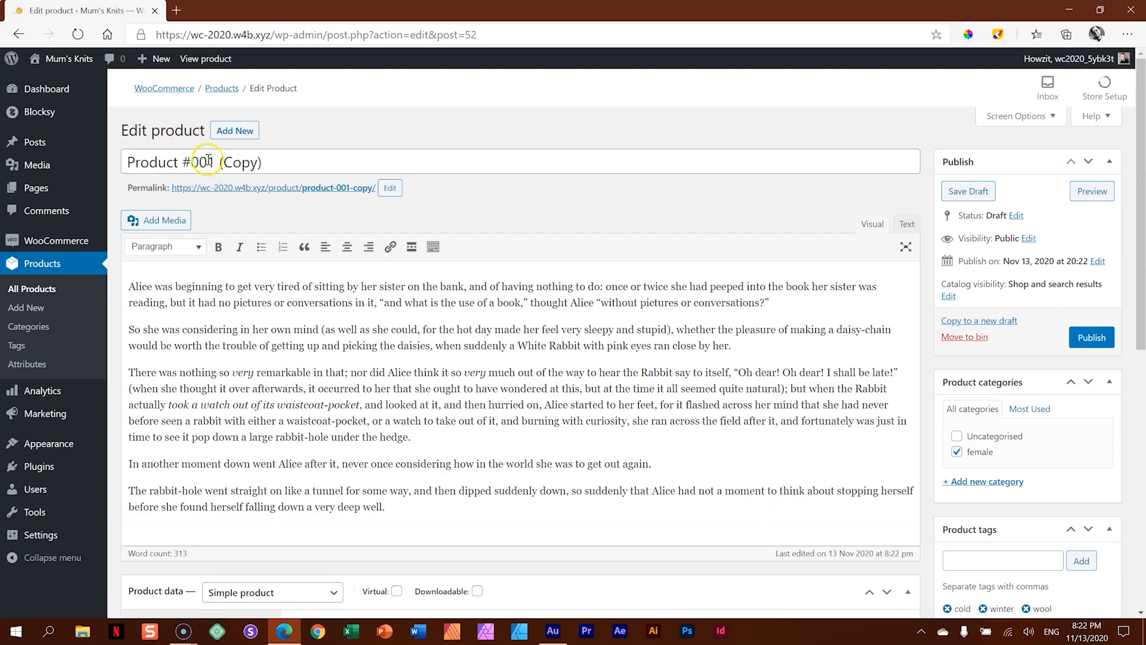
pyautogui.scroll(-4, 567, 429)
pyautogui.scroll(-3, 565, 428)
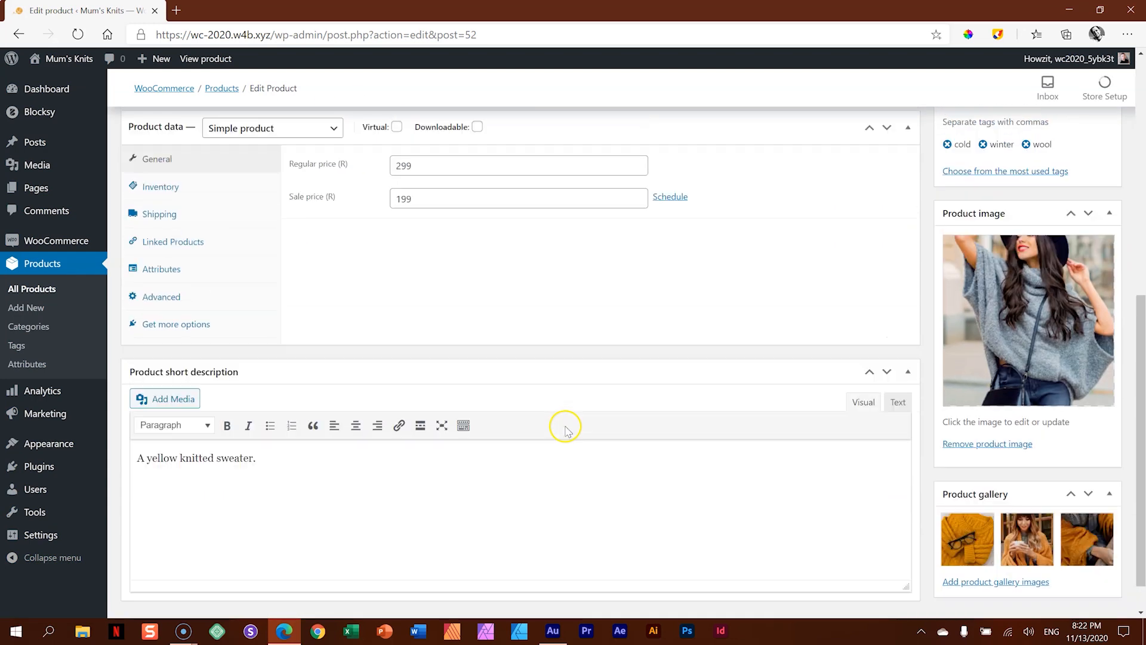
pyautogui.scroll(8, 567, 425)
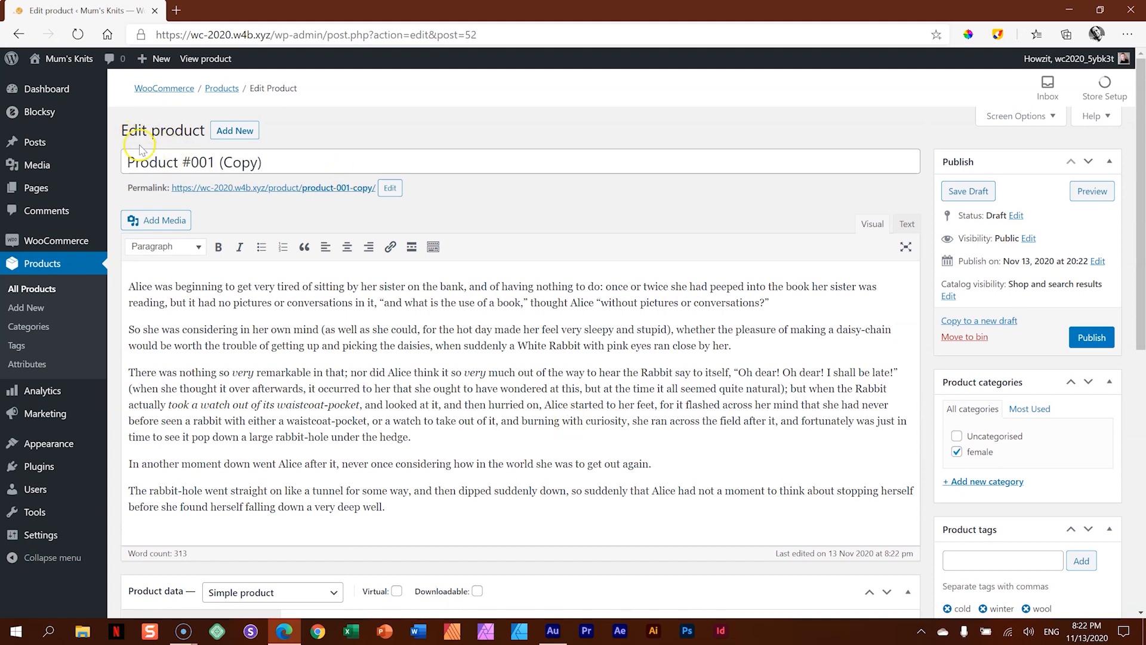
pyautogui.moveTo(192, 162); pyautogui.dragTo(287, 162)
pyautogui.write('002')
# - Set the SKU of Product #002 to SKU-002 in its inventory data
pyautogui.scroll(-5, 591, 310)
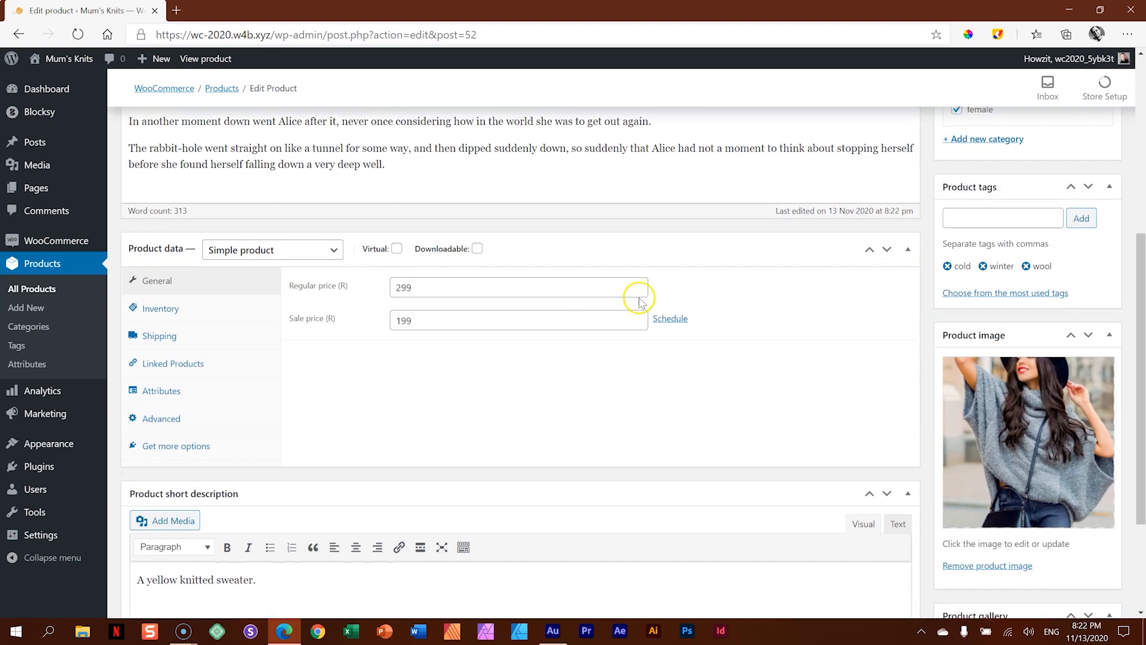
pyautogui.click(162, 311)
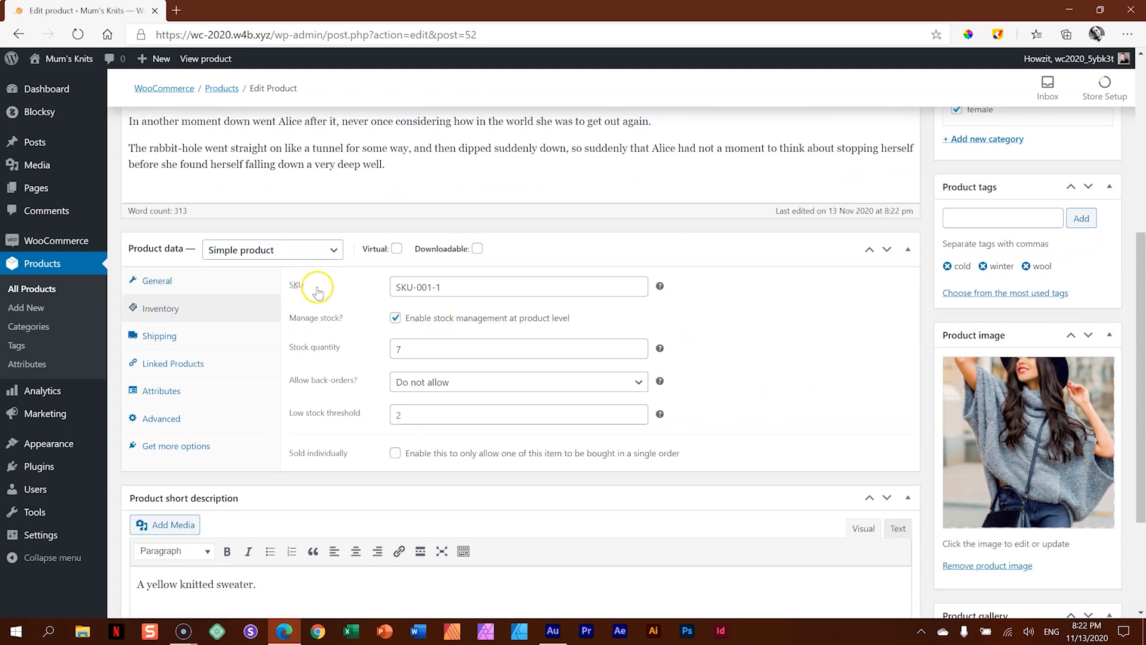
pyautogui.click(454, 290)
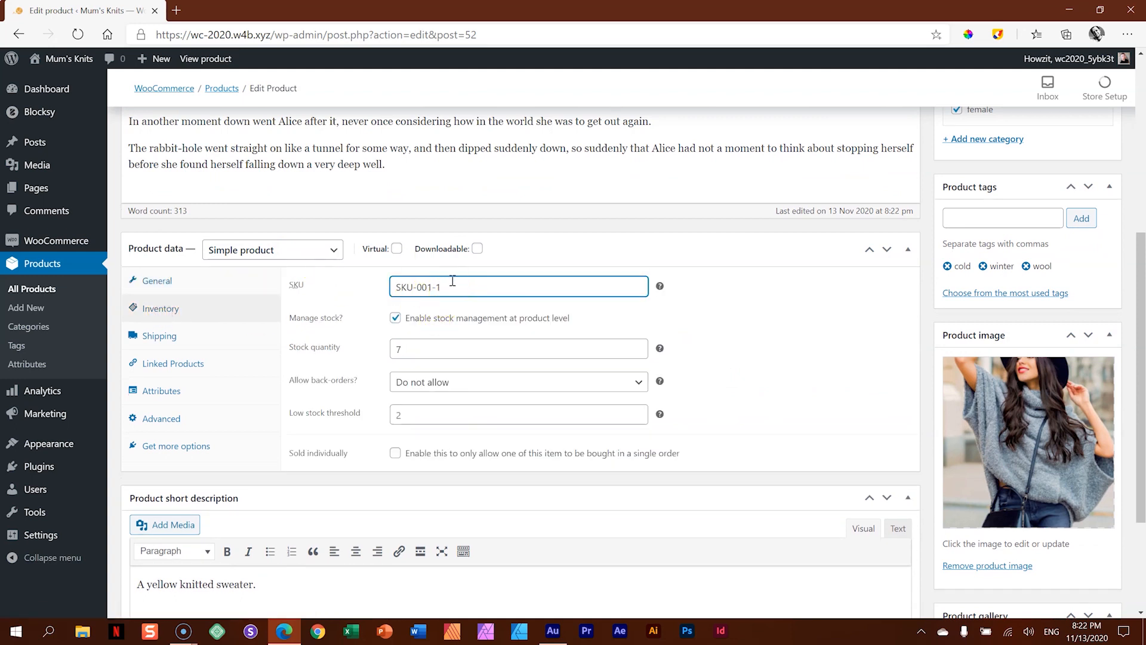
pyautogui.press('BackSpace')
pyautogui.press('BackSpace')
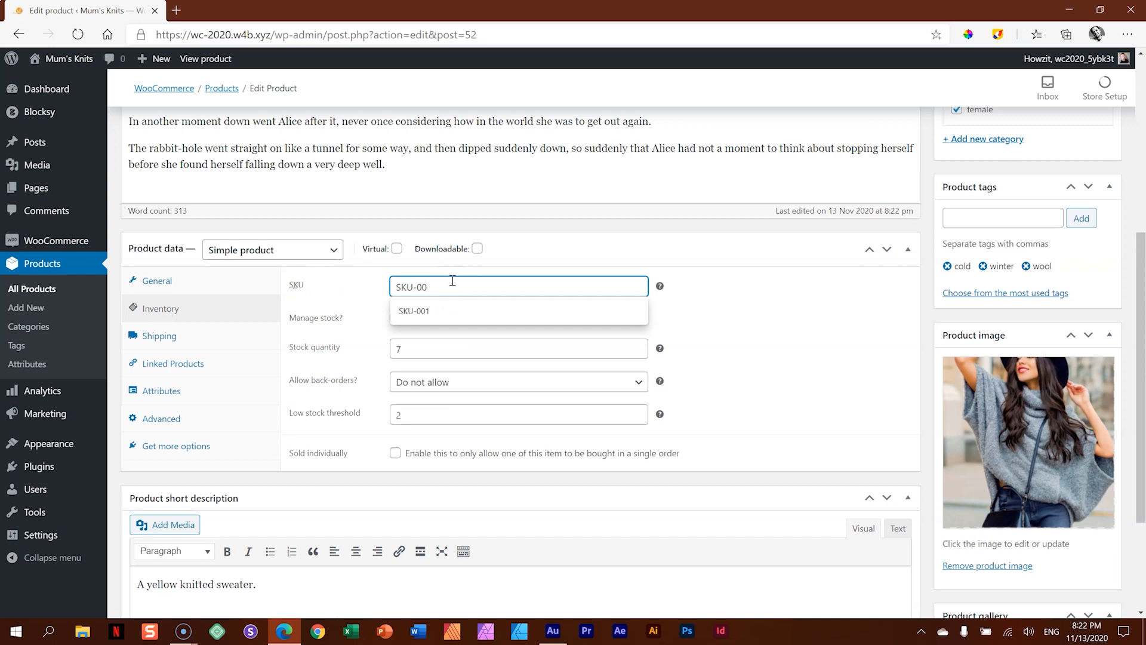
pyautogui.write('2')
# - Set the regular price of Product #002 to 199 and clear its sale price
pyautogui.click(179, 284)
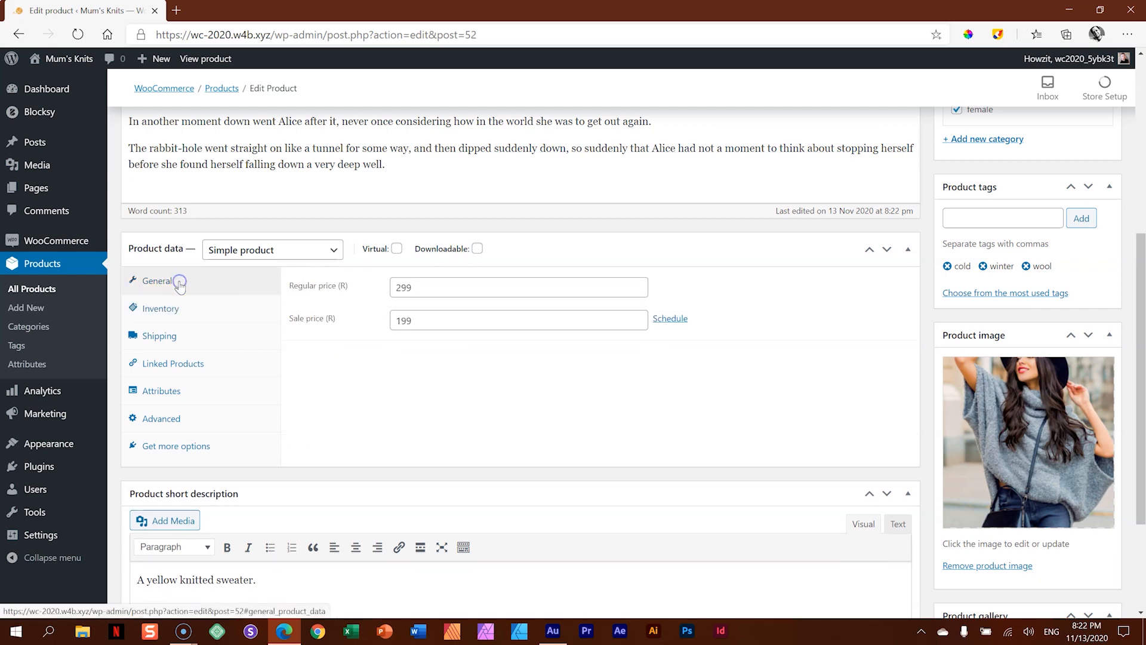
pyautogui.moveTo(426, 287); pyautogui.dragTo(371, 288)
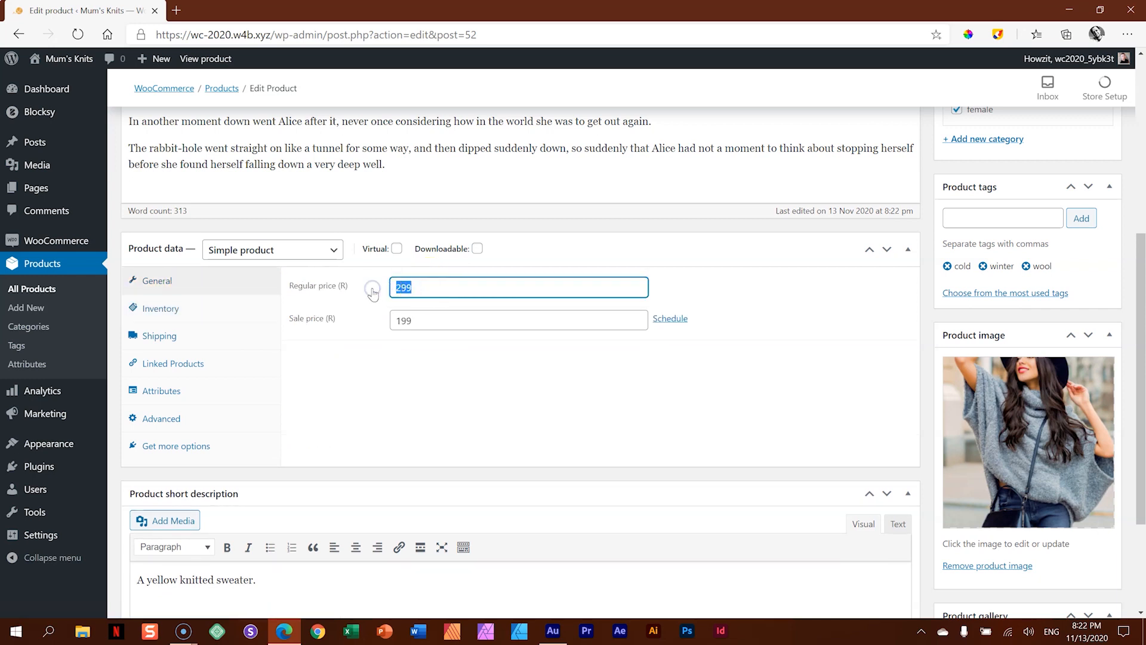
pyautogui.write('199')
pyautogui.moveTo(435, 319); pyautogui.dragTo(366, 320)
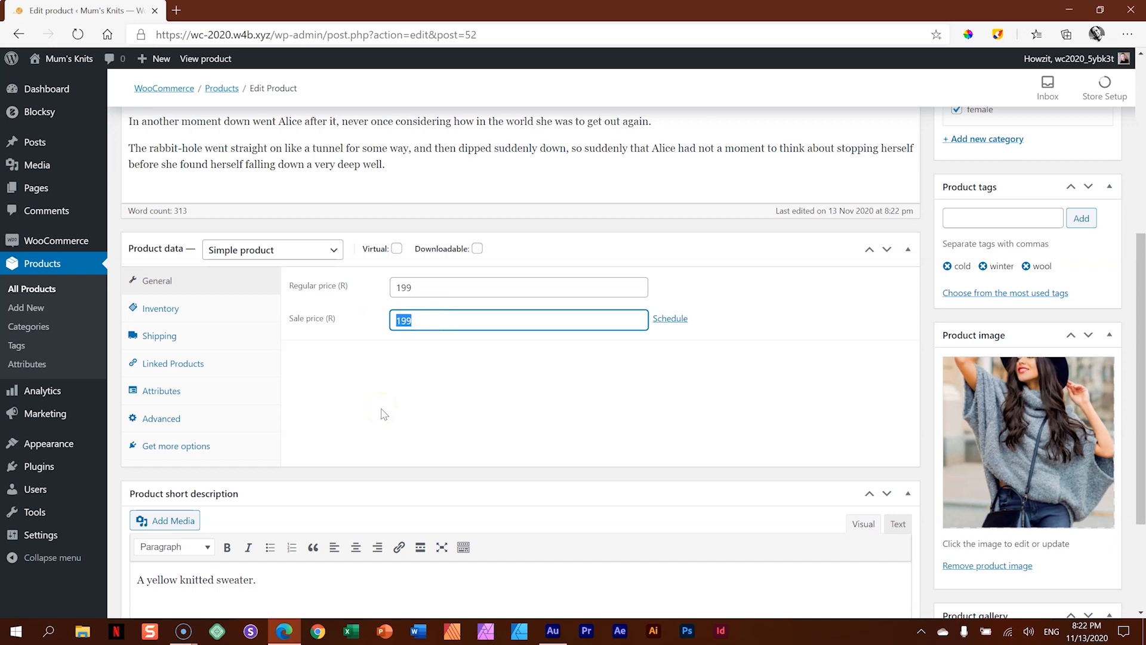
pyautogui.write('0')
# - Replace the product image with 04-2-Product.jpg, the woman in a white sweater, from the media library
pyautogui.scroll(-3, 634, 454)
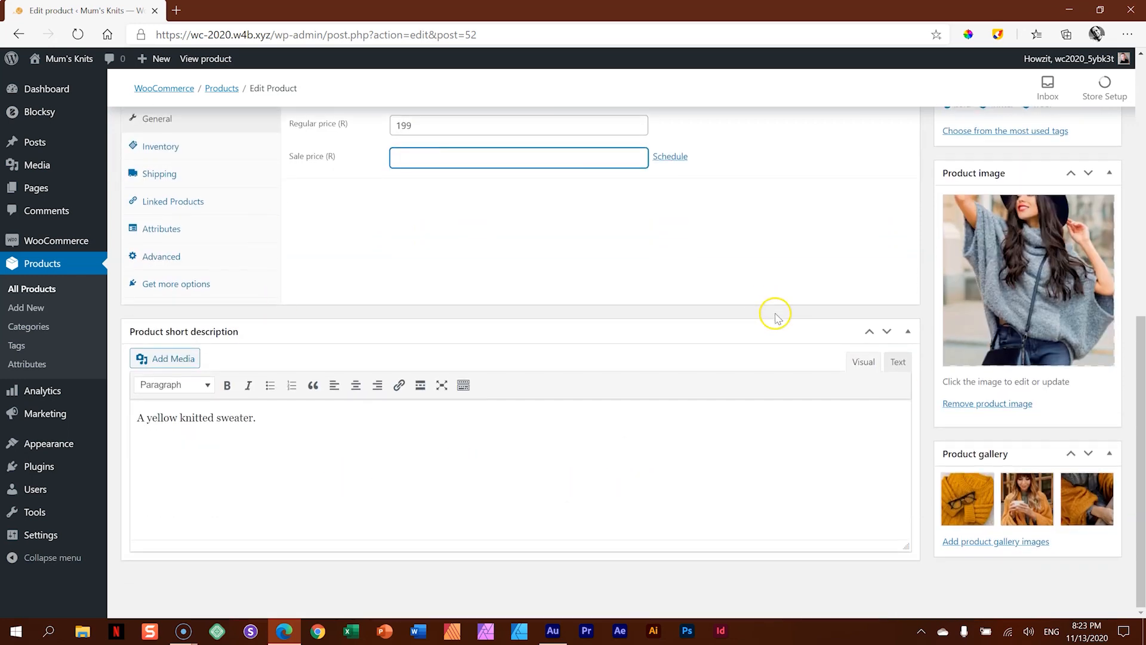
pyautogui.scroll(7, 776, 314)
pyautogui.scroll(-7, 775, 310)
pyautogui.click(1021, 265)
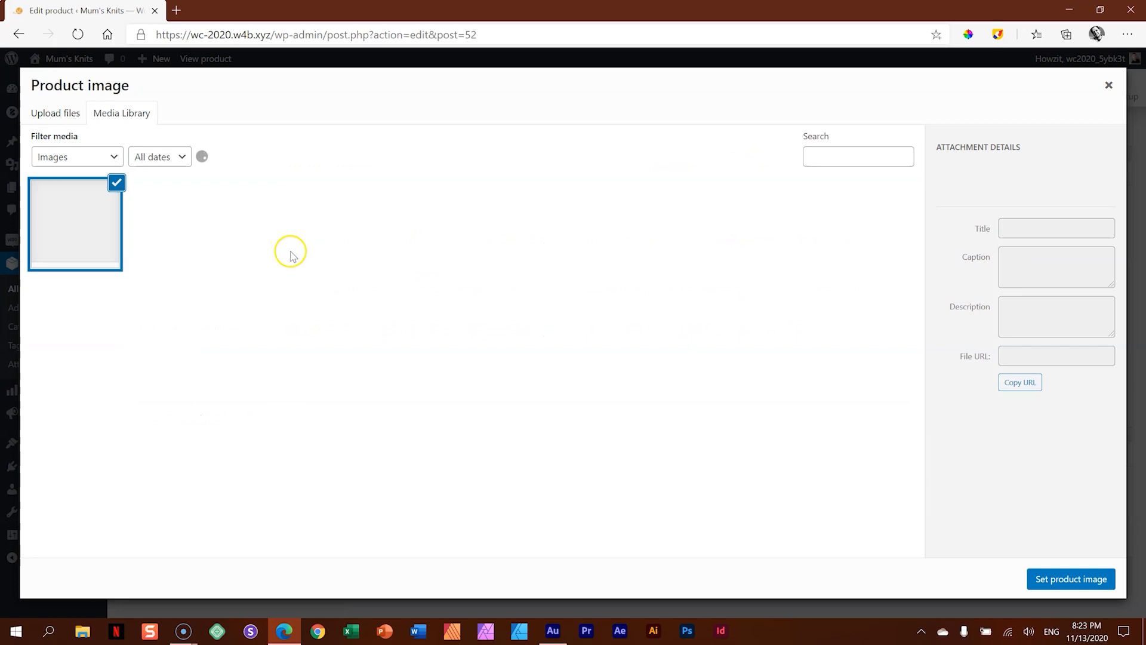
pyautogui.click(856, 210)
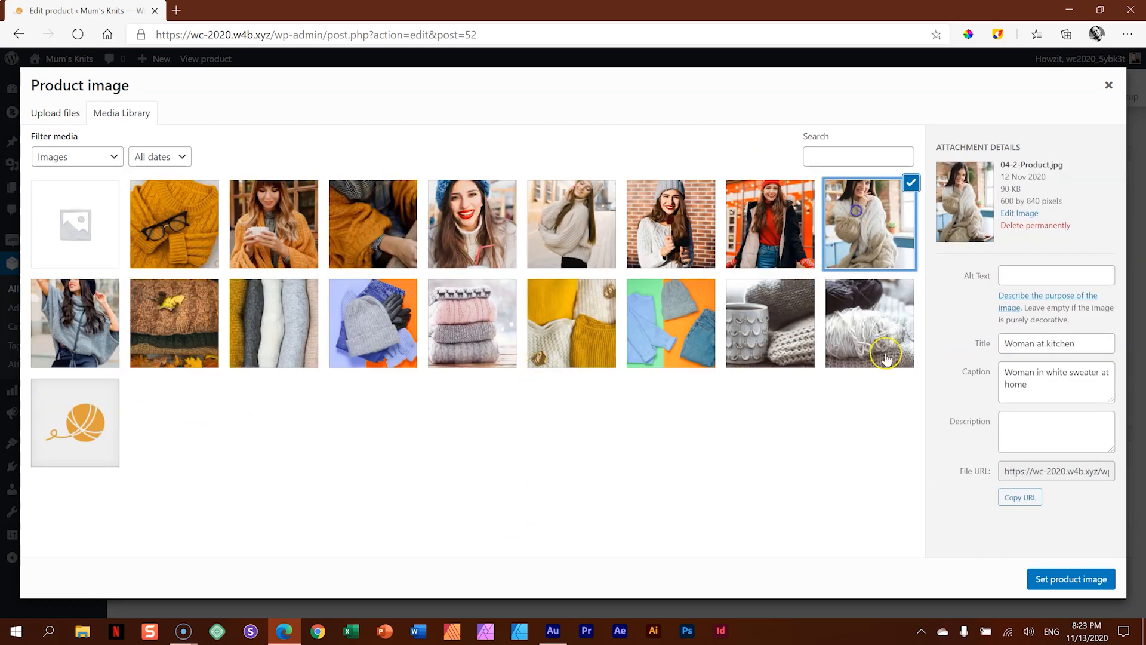
pyautogui.click(1037, 577)
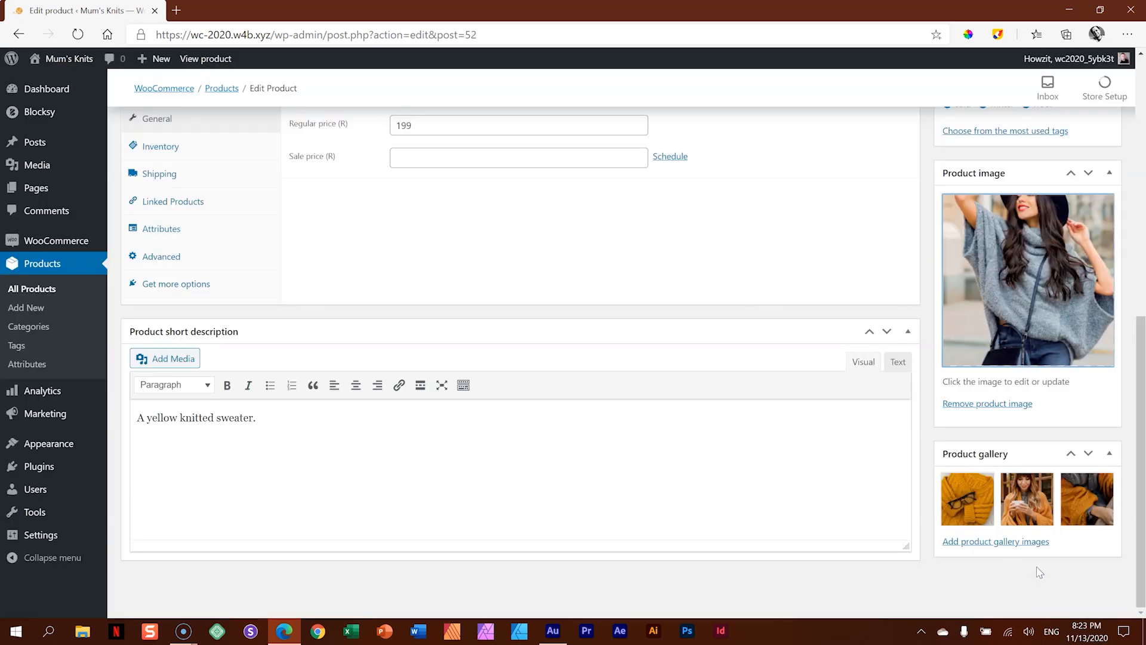
# - Publish Product #002, keeping its female category and the existing tags
pyautogui.scroll(15, 1039, 572)
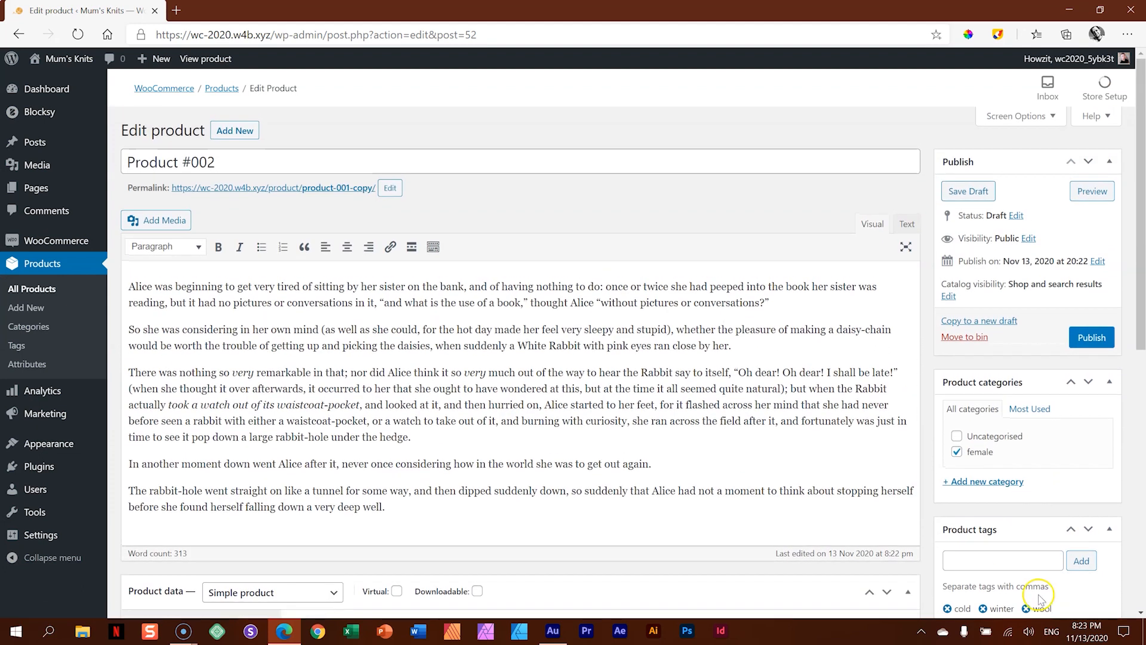
pyautogui.scroll(-2, 1039, 597)
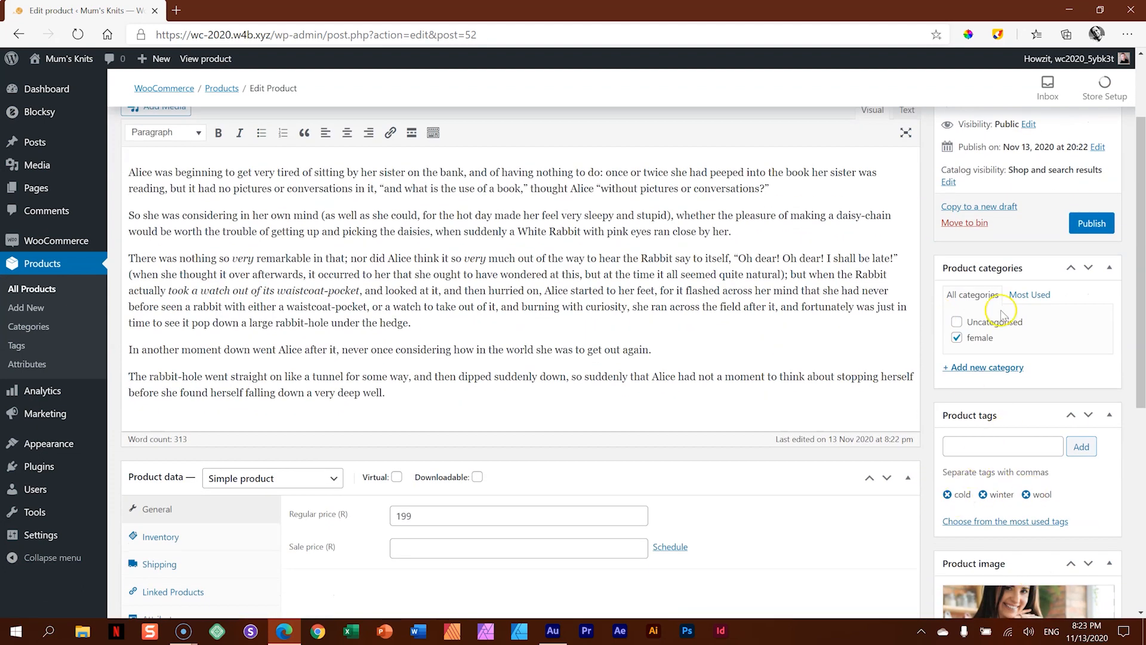
pyautogui.scroll(2, 940, 435)
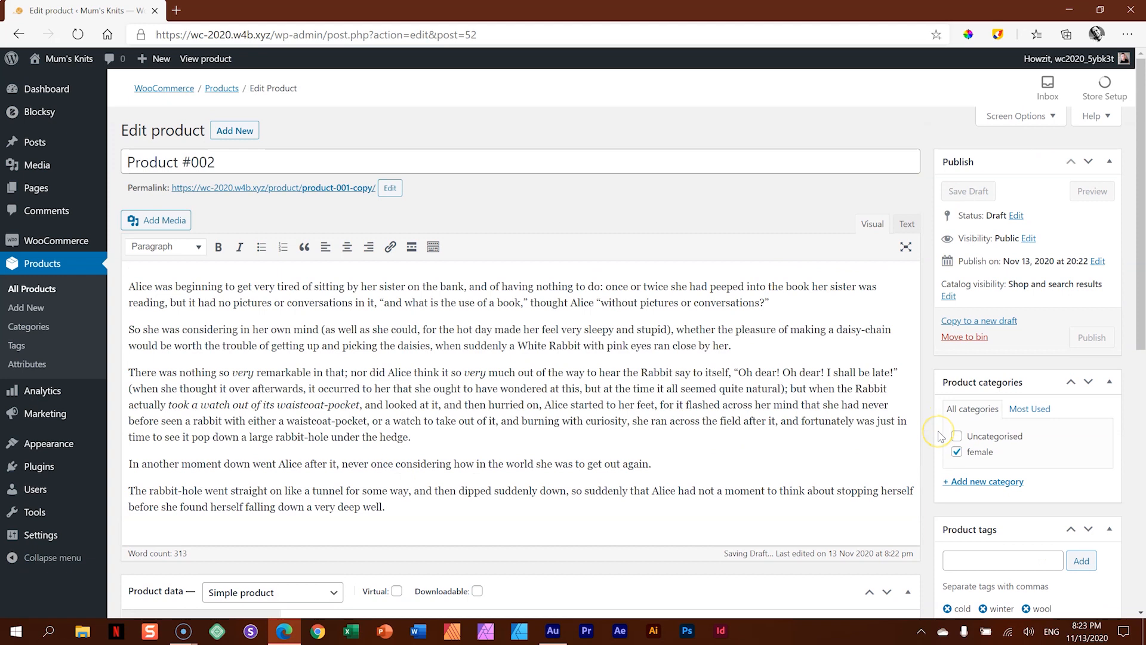
pyautogui.click(1091, 338)
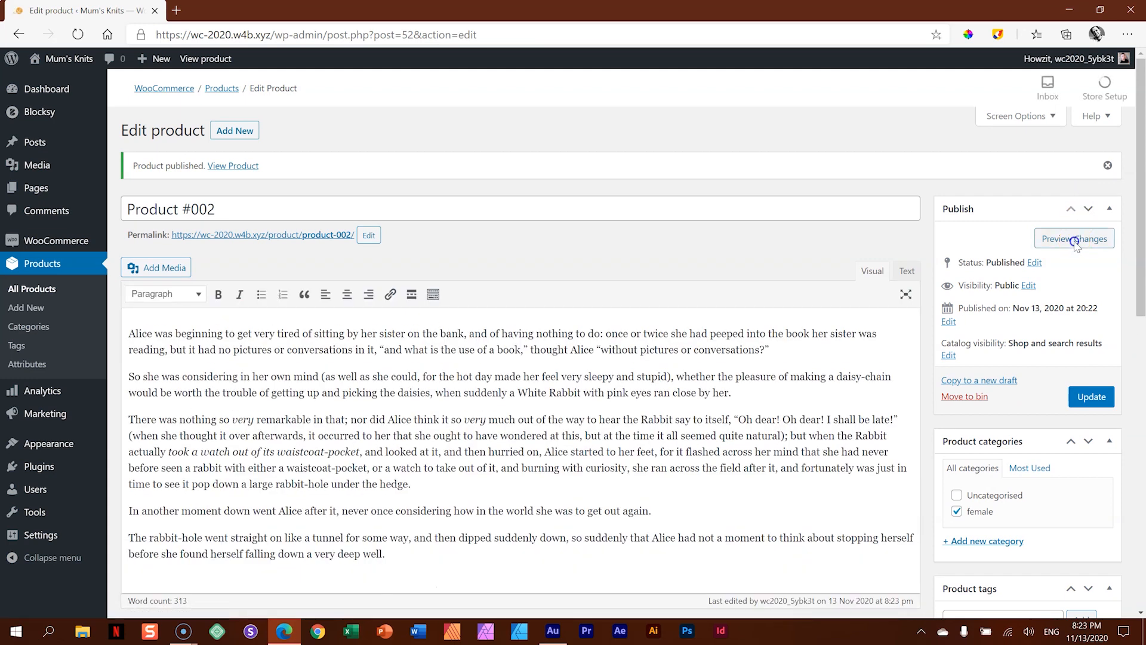
# - Preview the Product #002 page down to its related products and open Product #001 from there
pyautogui.click(1074, 240)
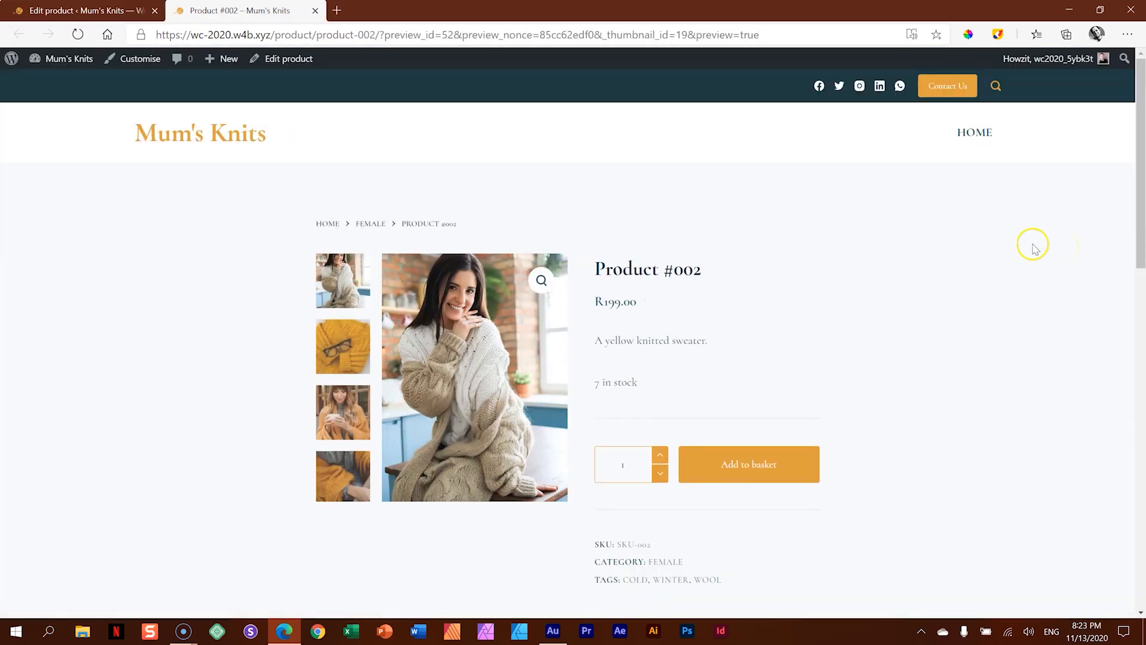
pyautogui.scroll(-8, 1036, 248)
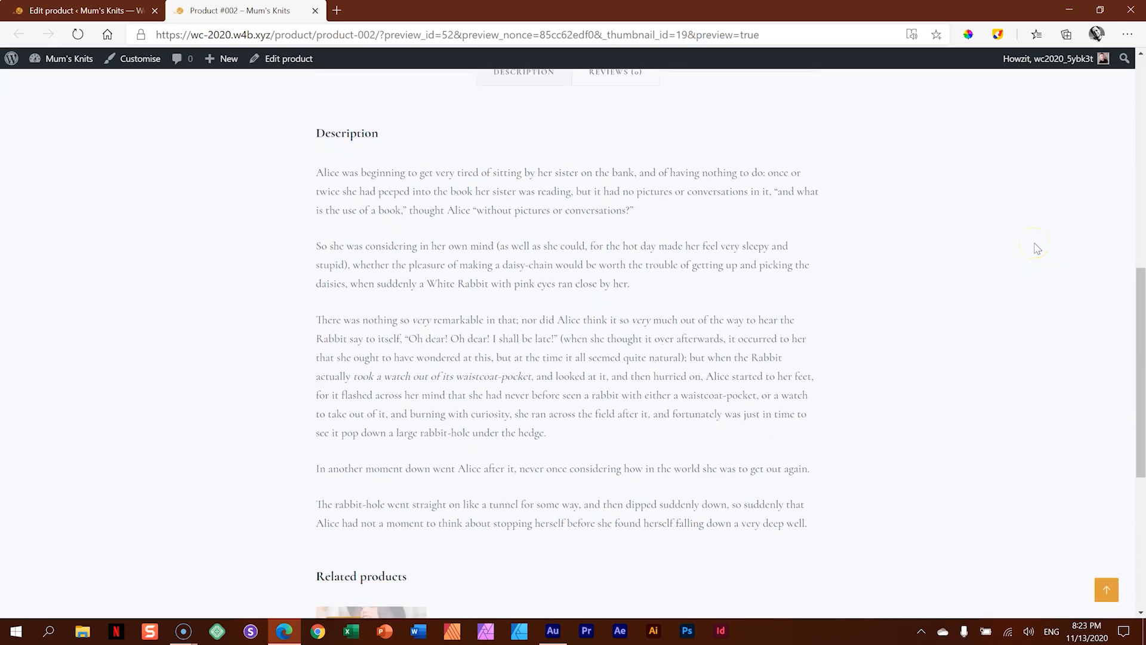
pyautogui.scroll(-5, 1037, 248)
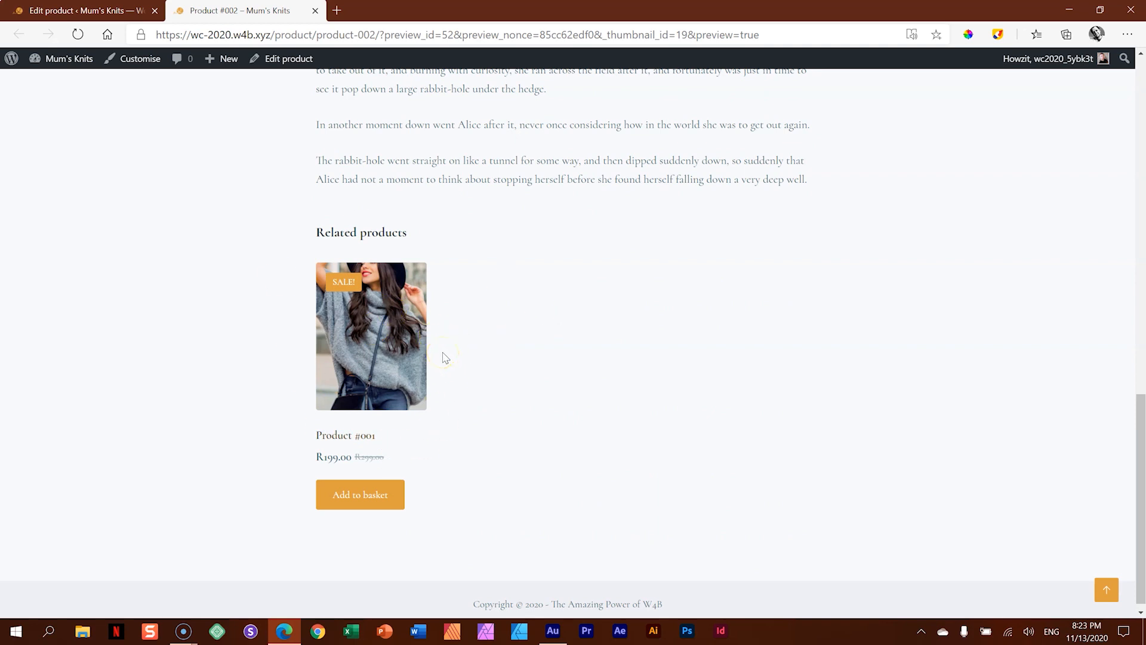
pyautogui.scroll(10, 447, 382)
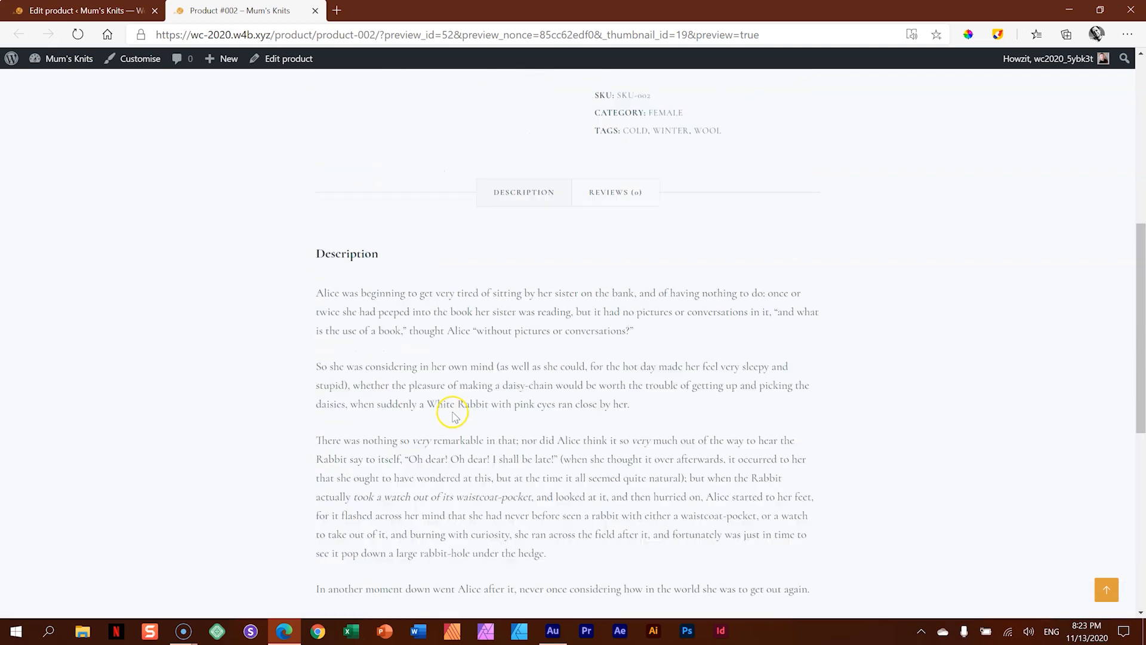
pyautogui.scroll(-7, 452, 412)
pyautogui.scroll(-5, 454, 416)
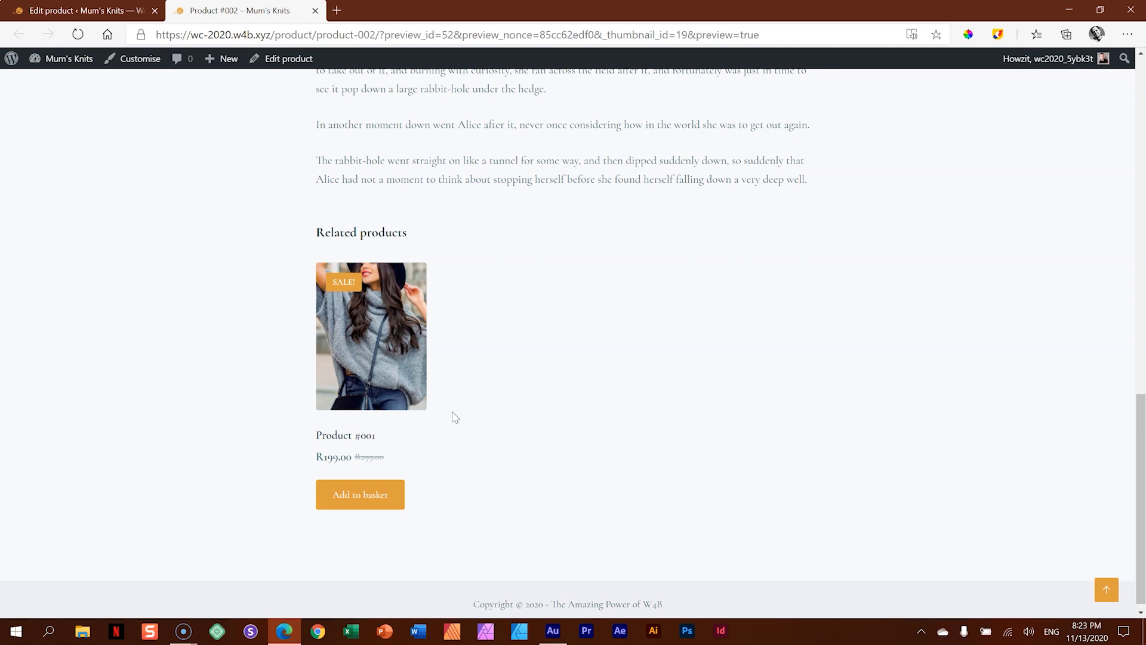
pyautogui.click(370, 355)
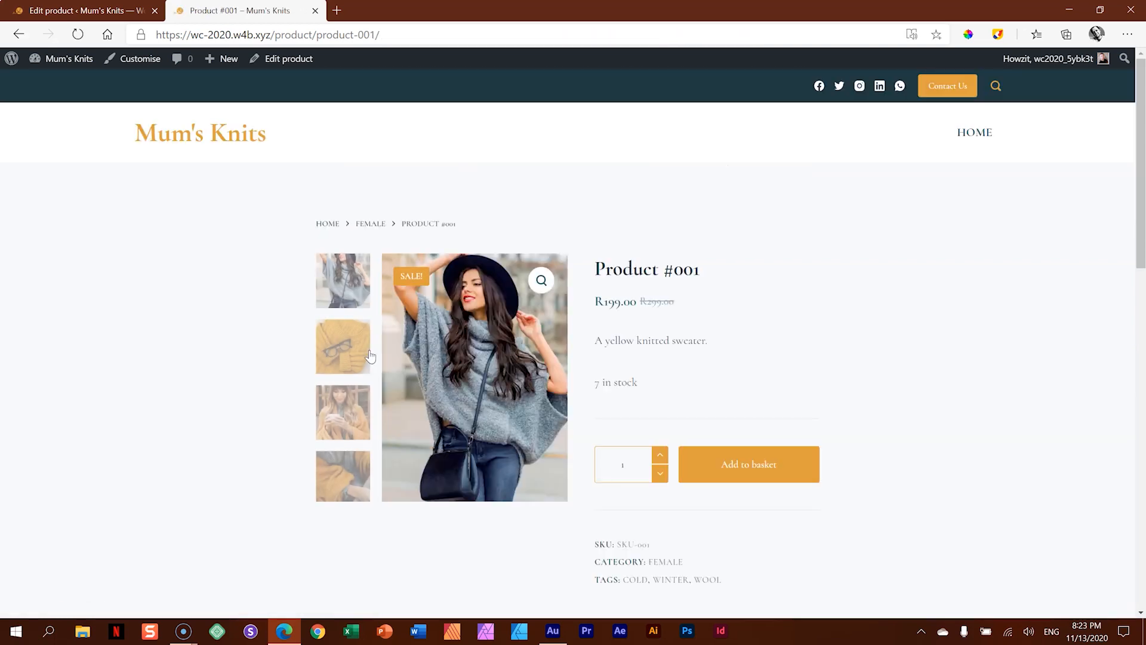
# - Return to the list of all products, duplicate Product #002 and rename the copy as Product #003
pyautogui.click(112, 10)
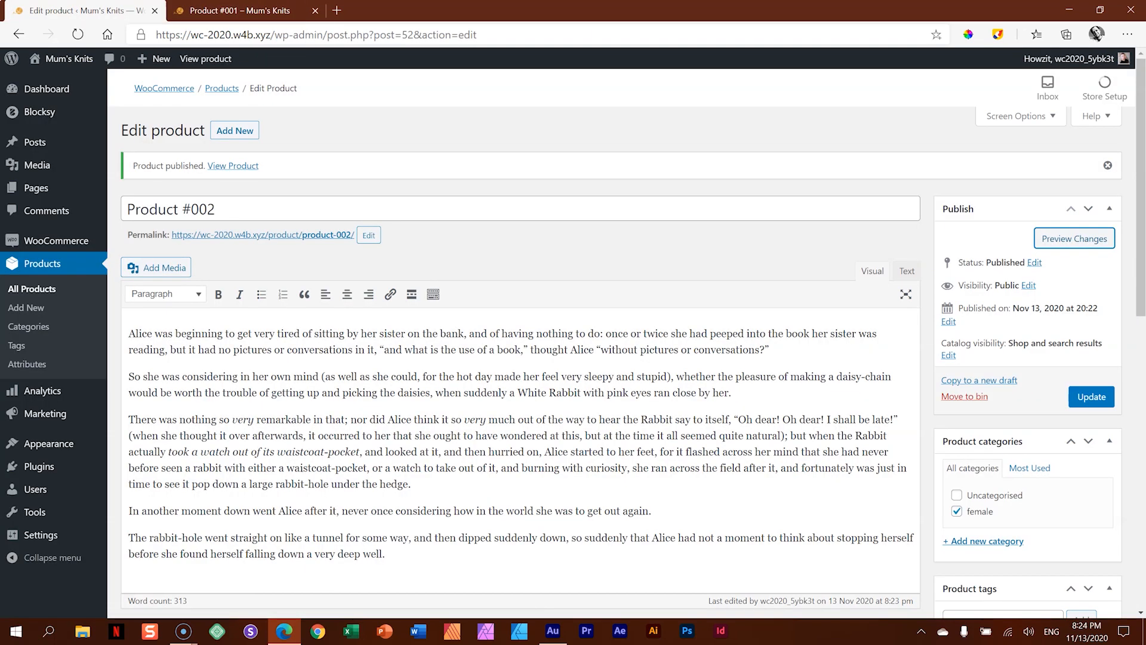
pyautogui.click(40, 291)
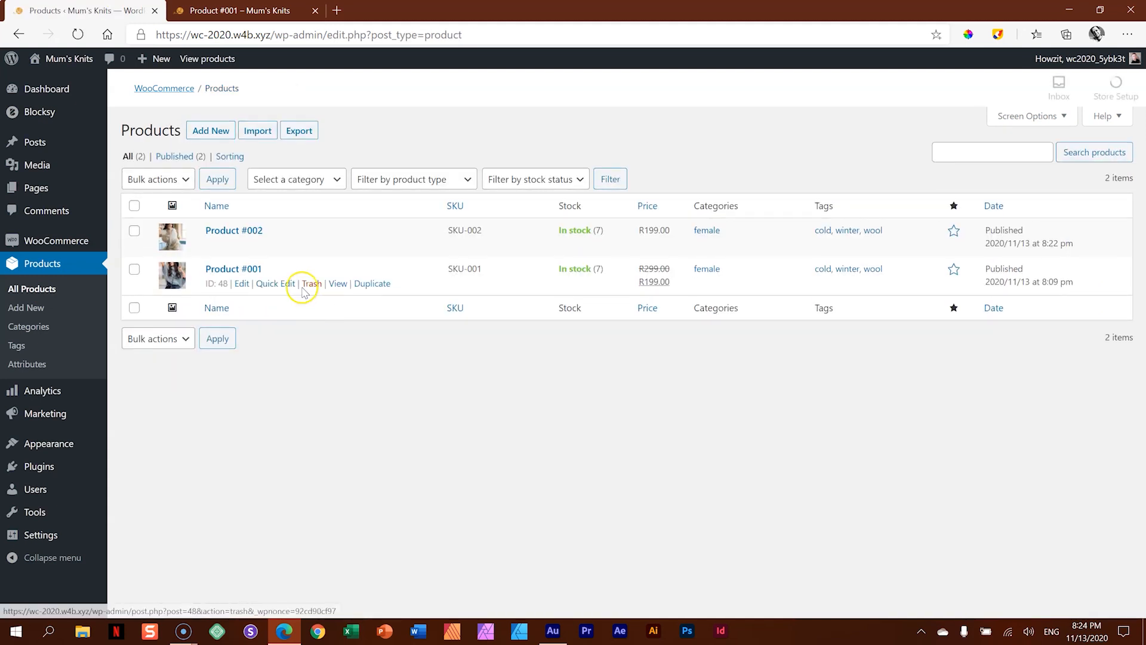
pyautogui.click(371, 247)
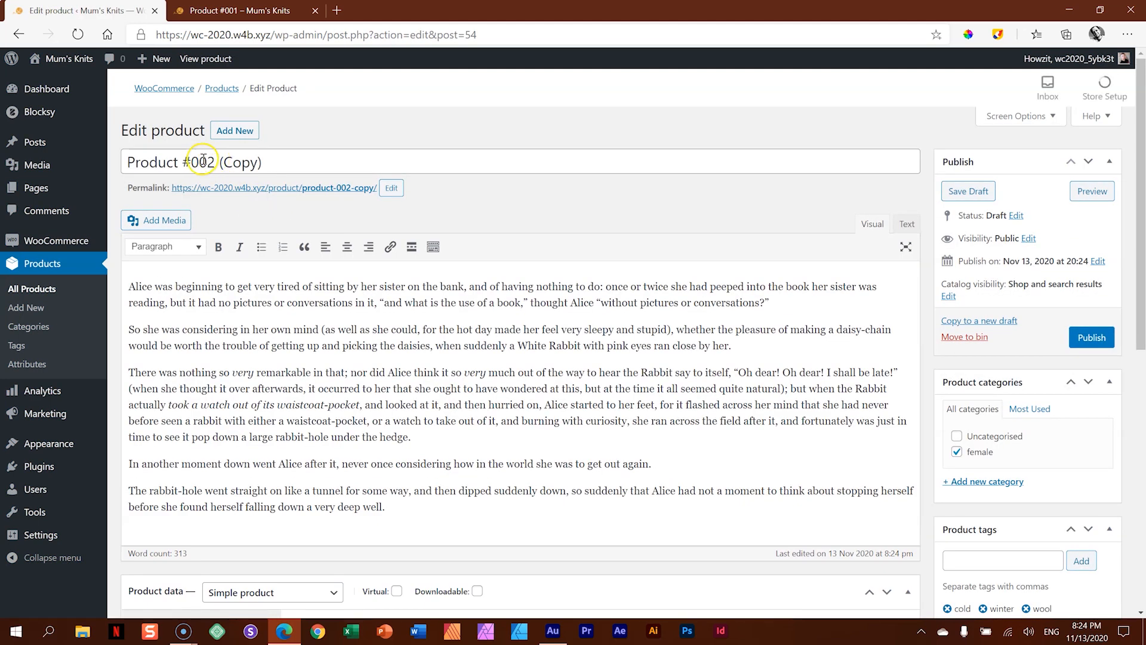
pyautogui.moveTo(206, 158); pyautogui.dragTo(291, 171)
pyautogui.write('3')
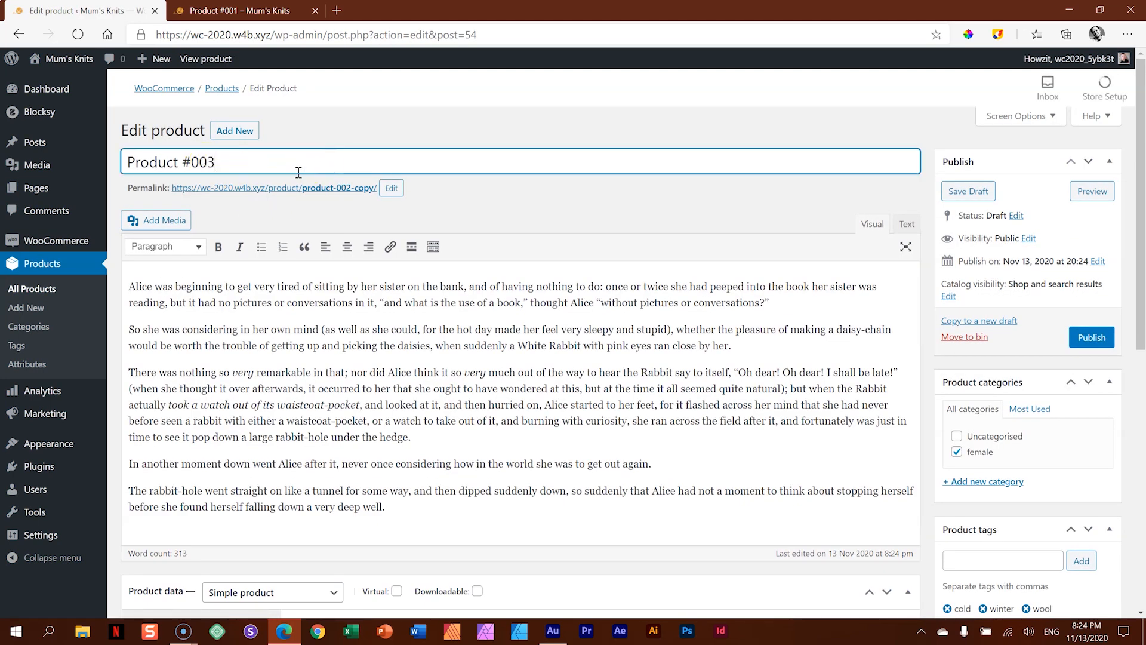
pyautogui.click(531, 397)
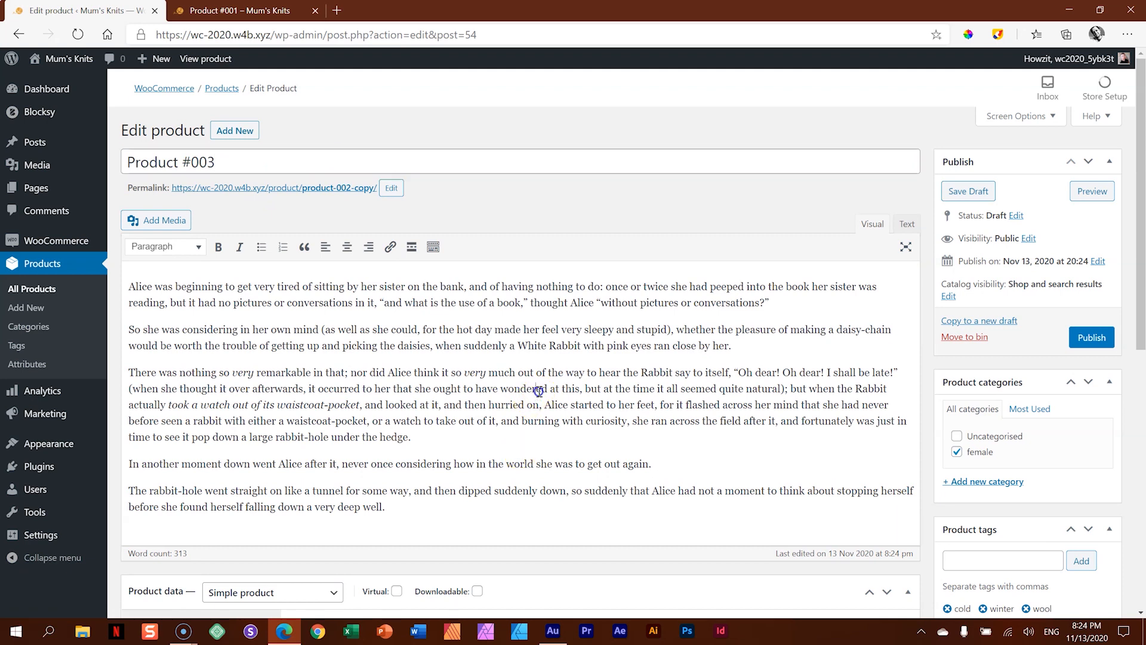
# - Set the regular price of Product #003 to 99
pyautogui.scroll(-8, 535, 390)
pyautogui.scroll(4, 466, 325)
pyautogui.doubleClick(403, 354)
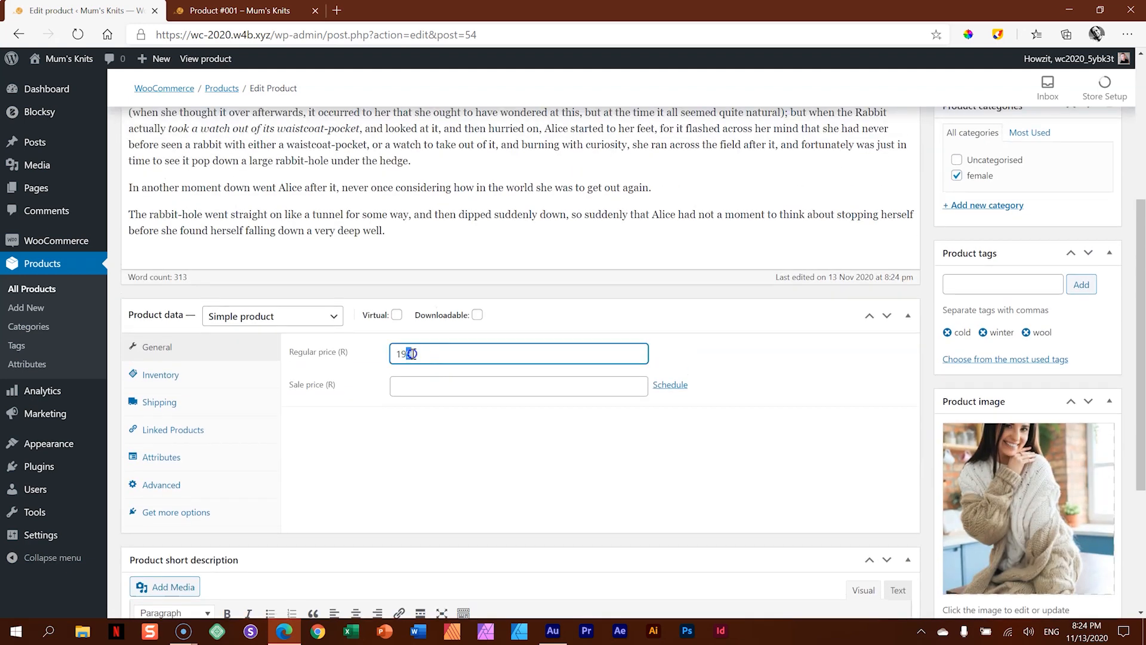
pyautogui.write('99')
pyautogui.click(430, 438)
# - Replace the product image of Product #003 with 04-3-Product.jpg, the woman in a red hat and mittens
pyautogui.scroll(-4, 757, 359)
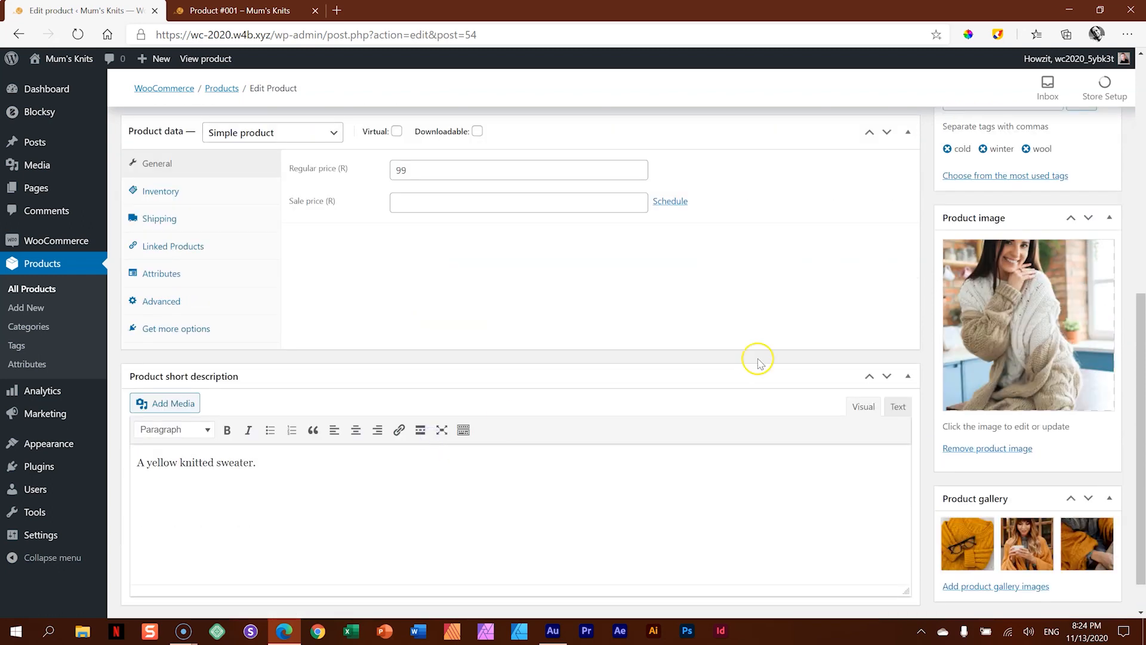
pyautogui.click(1030, 307)
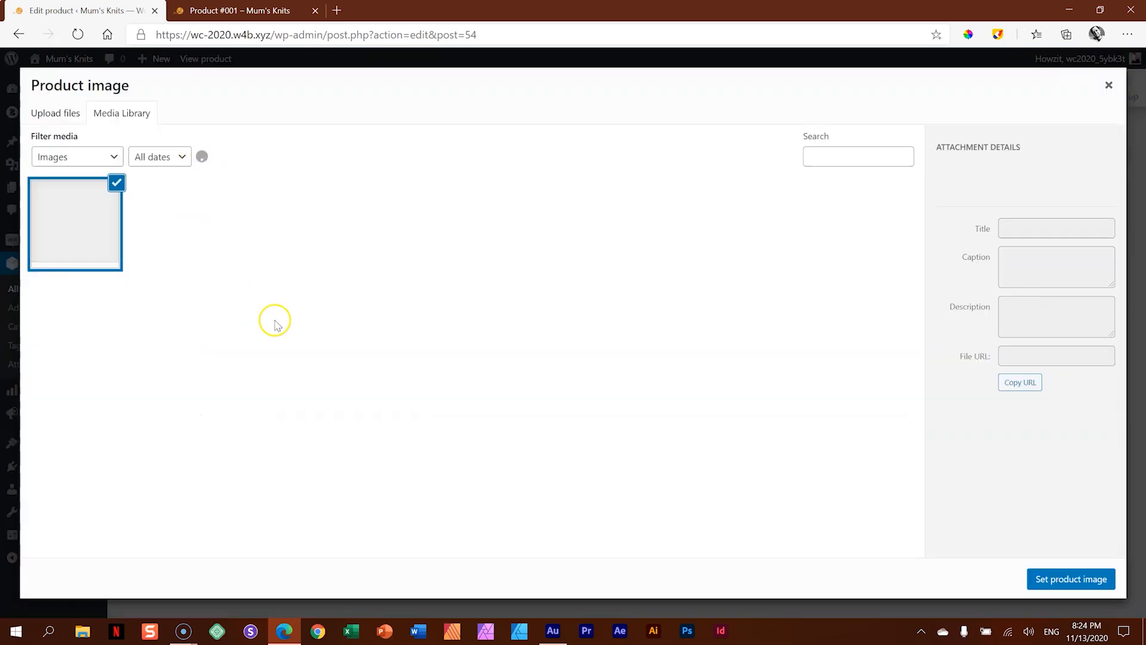
pyautogui.click(753, 209)
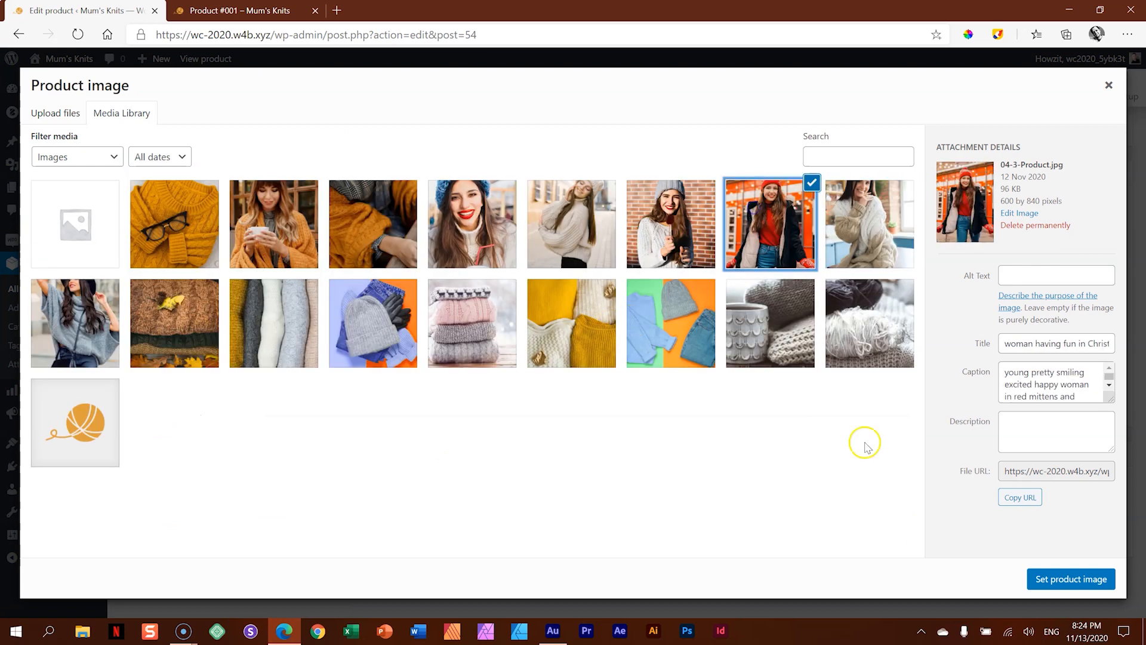
pyautogui.click(1046, 579)
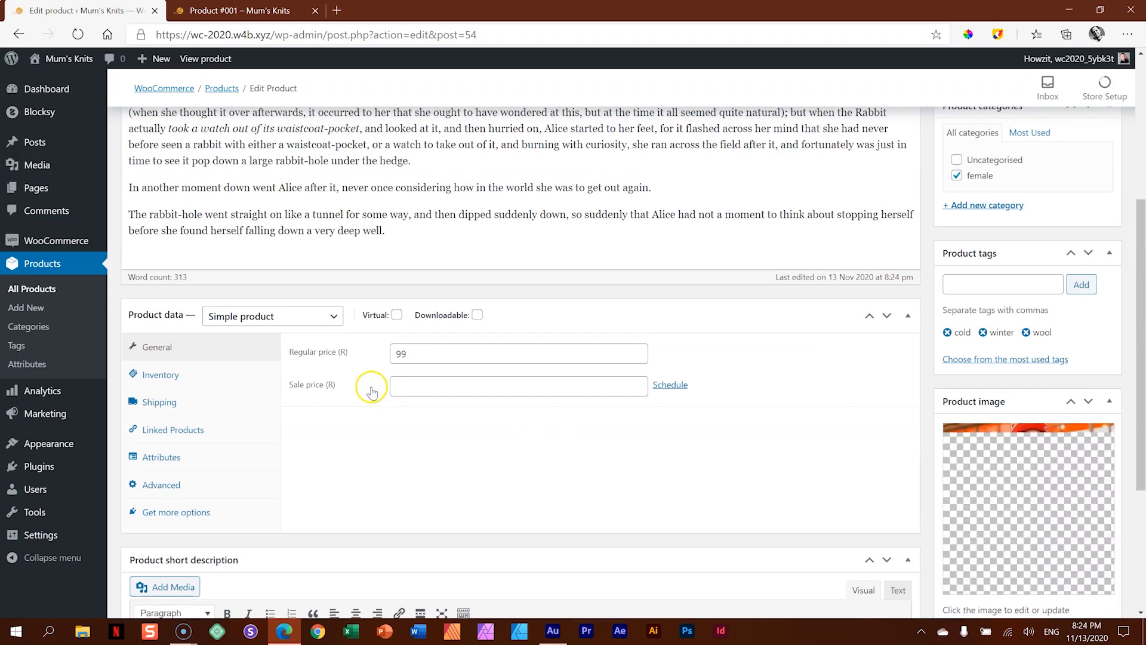
# - Change the inventory SKU of Product #003 to SKU-003
pyautogui.click(158, 374)
pyautogui.click(460, 355)
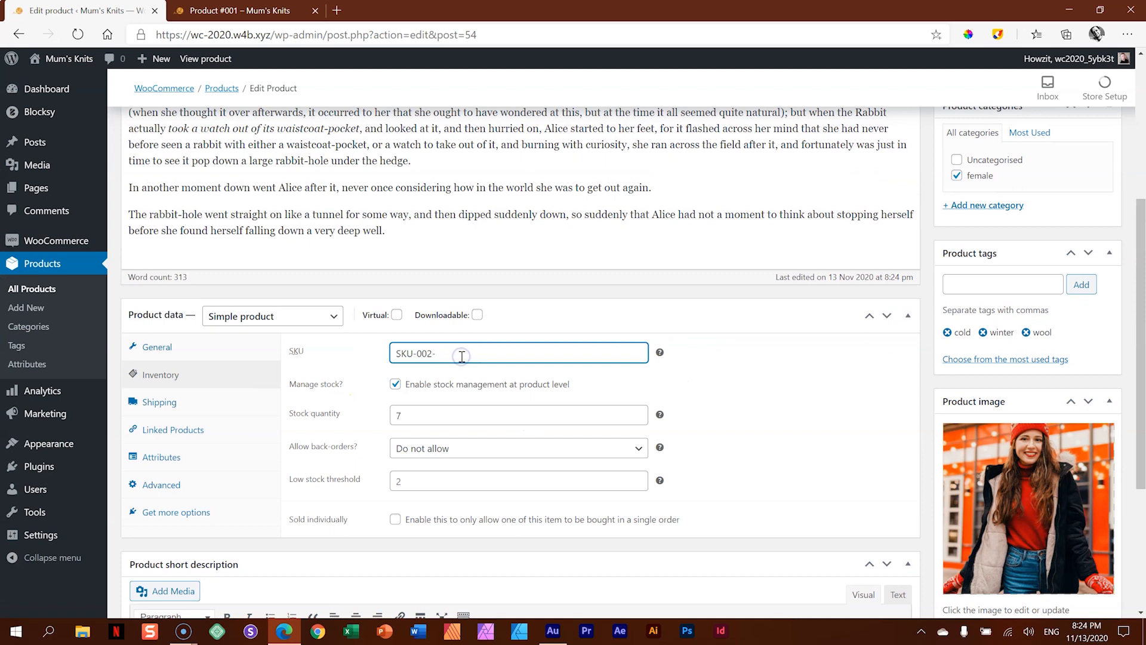
pyautogui.press('BackSpace')
pyautogui.press('BackSpace')
pyautogui.press('BackSpace')
pyautogui.write('3')
# - Set the stock quantity of Product #003 to 3 and publish the product
pyautogui.click(373, 416)
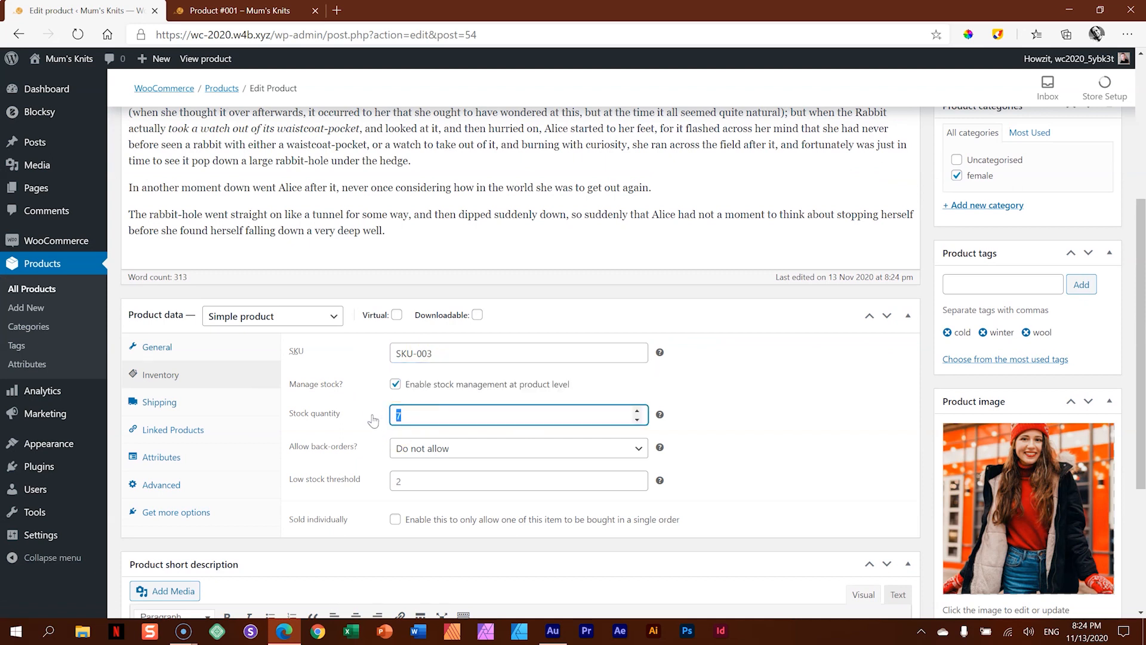
pyautogui.write('5')
pyautogui.click(721, 442)
pyautogui.scroll(4, 1042, 358)
pyautogui.click(1098, 291)
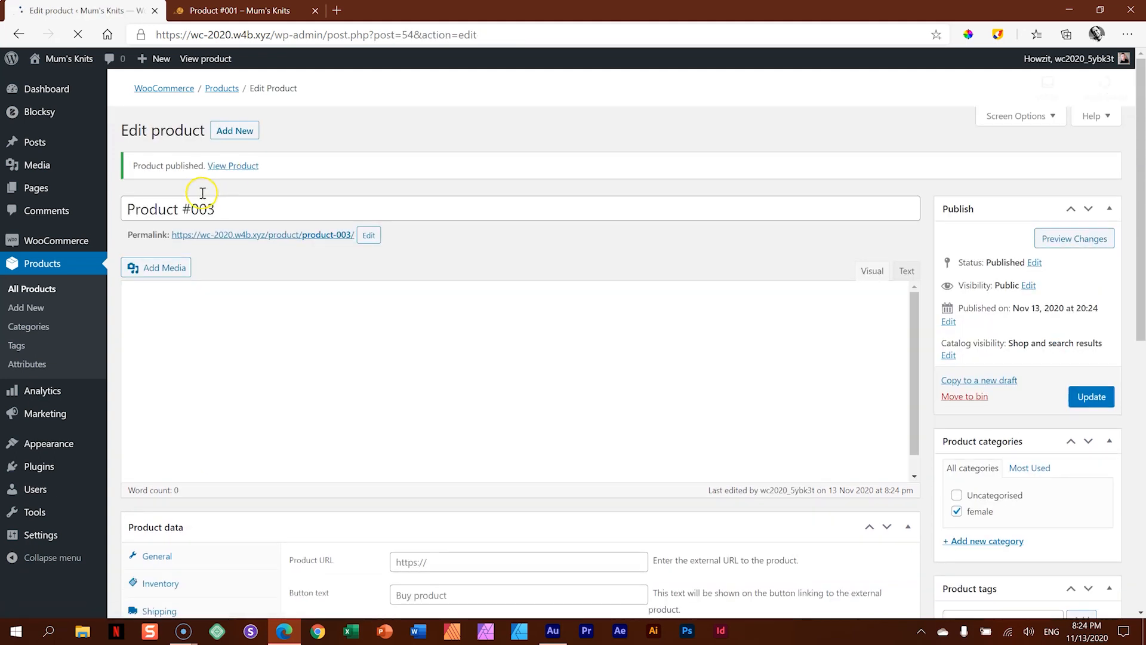
# - Return to the list of all products, duplicate Product #003 and rename the copy as Product #004
pyautogui.click(35, 292)
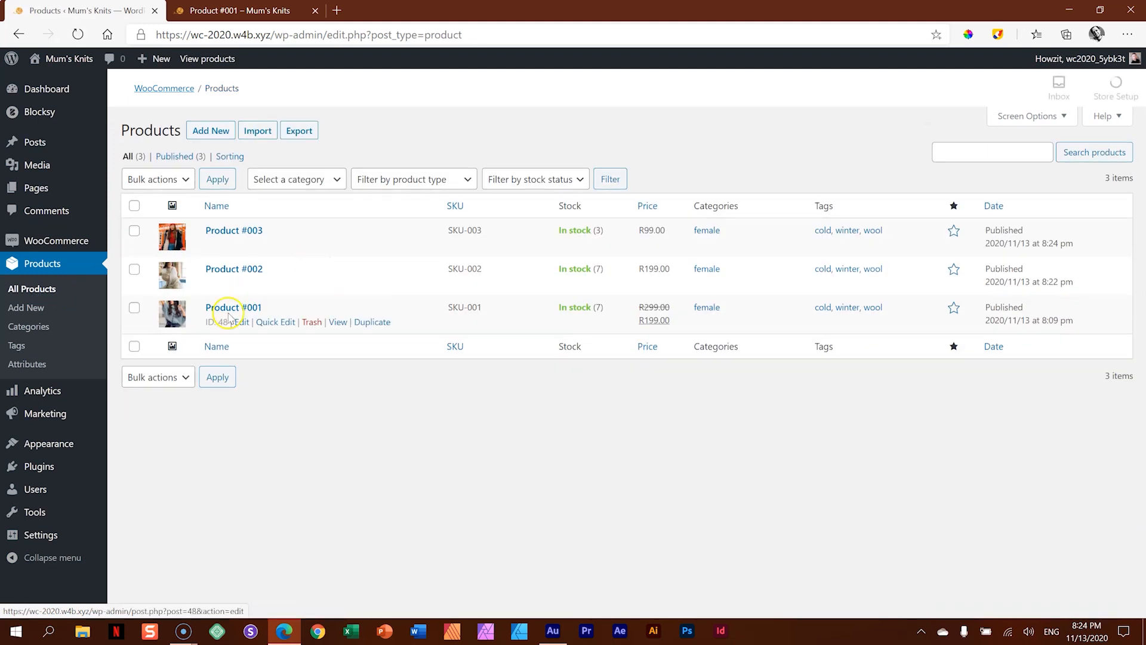
pyautogui.click(370, 246)
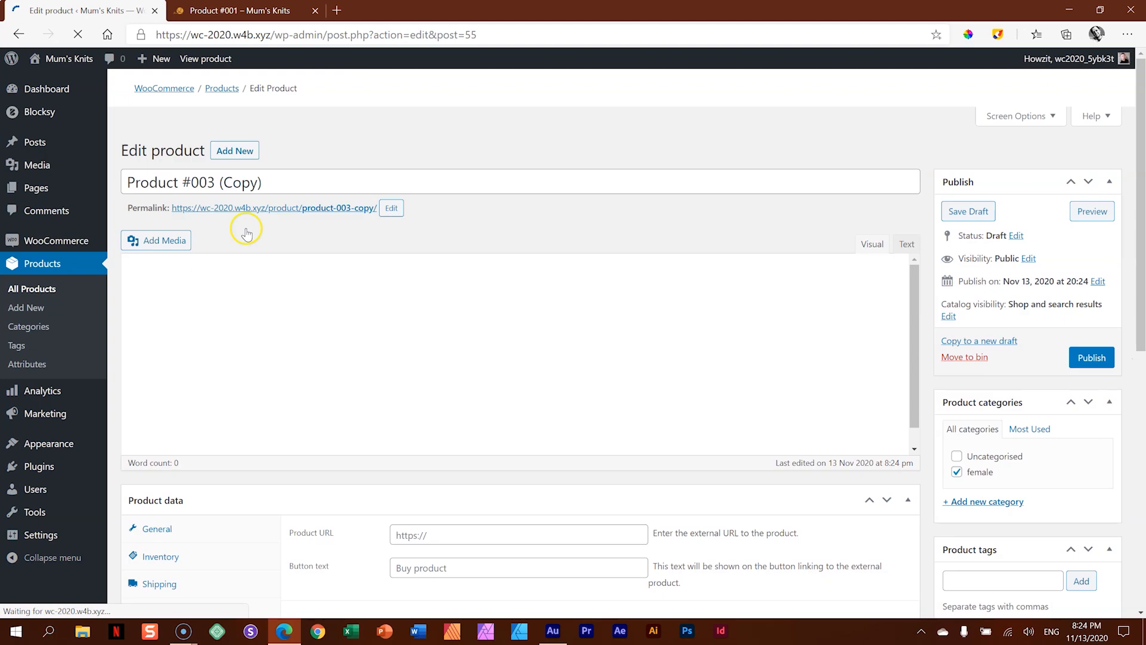
pyautogui.moveTo(207, 162); pyautogui.dragTo(298, 166)
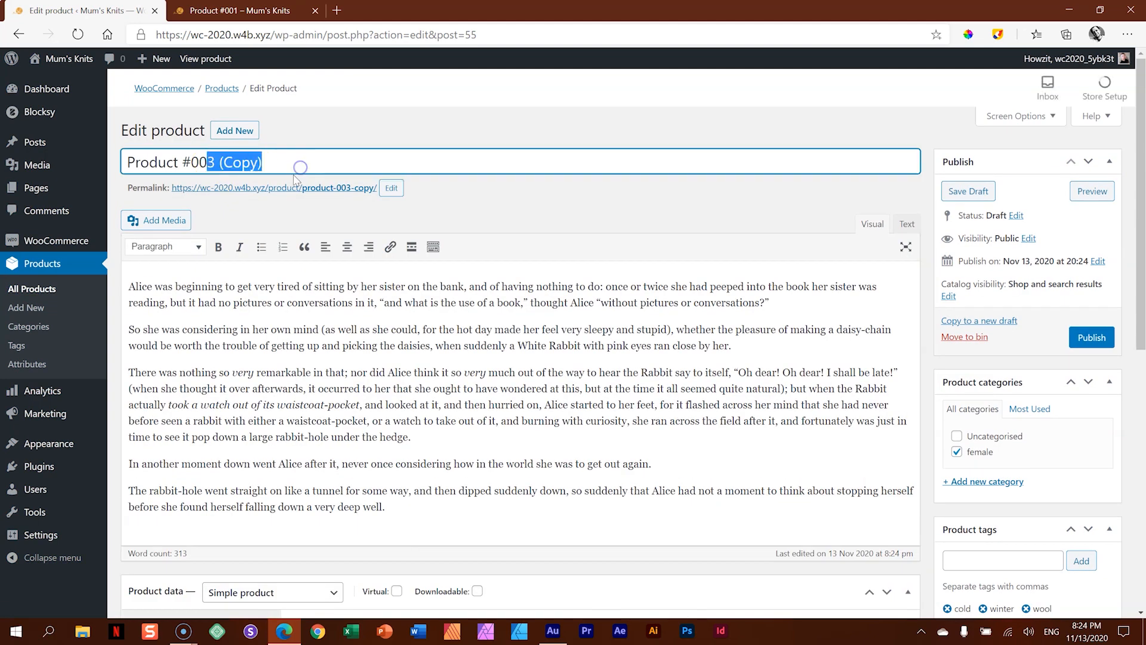
pyautogui.write('4')
# - Set the regular price of Product #004 to 249 and its sale price to 199
pyautogui.scroll(-5, 385, 311)
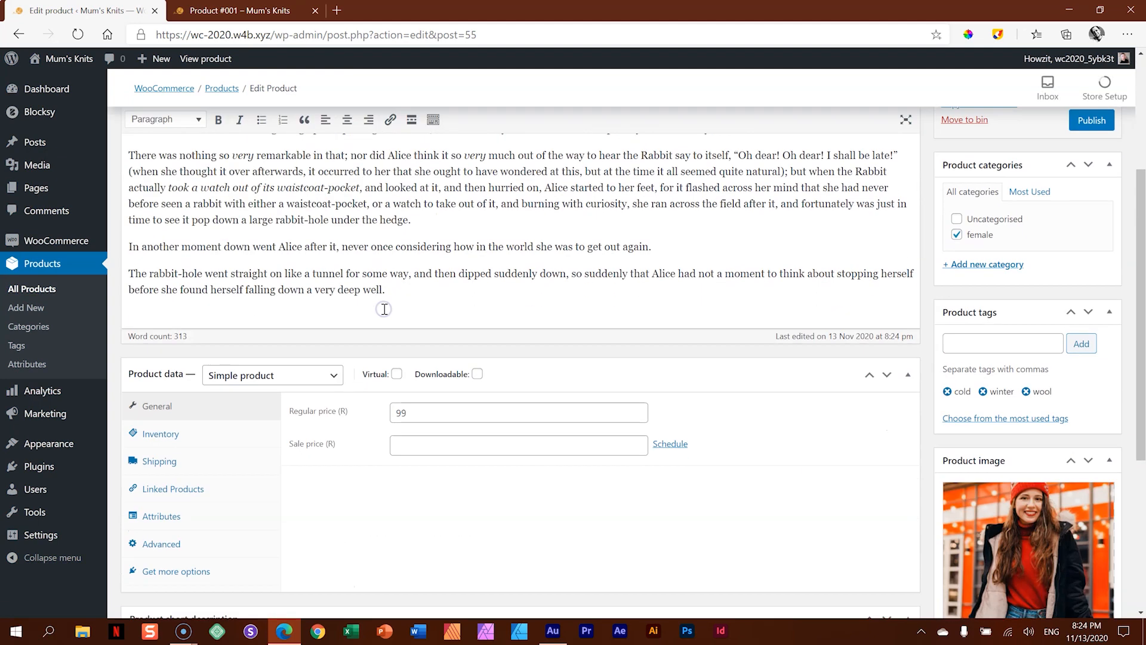
pyautogui.doubleClick(403, 288)
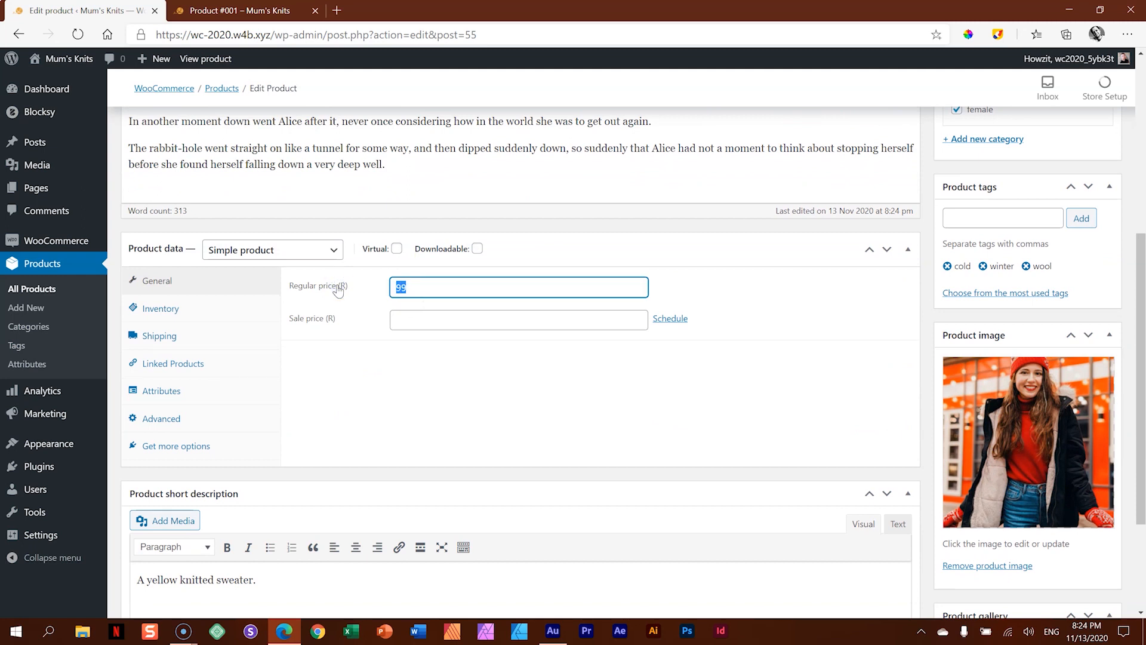
pyautogui.write('249')
pyautogui.click(429, 318)
pyautogui.write('1')
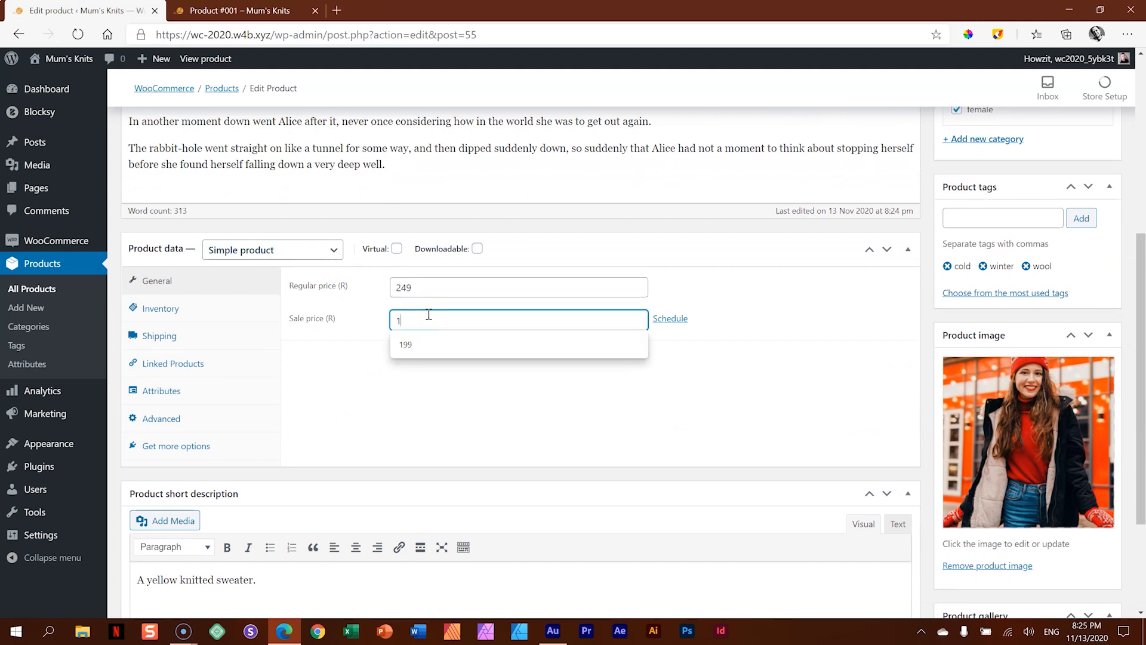
pyautogui.write('99')
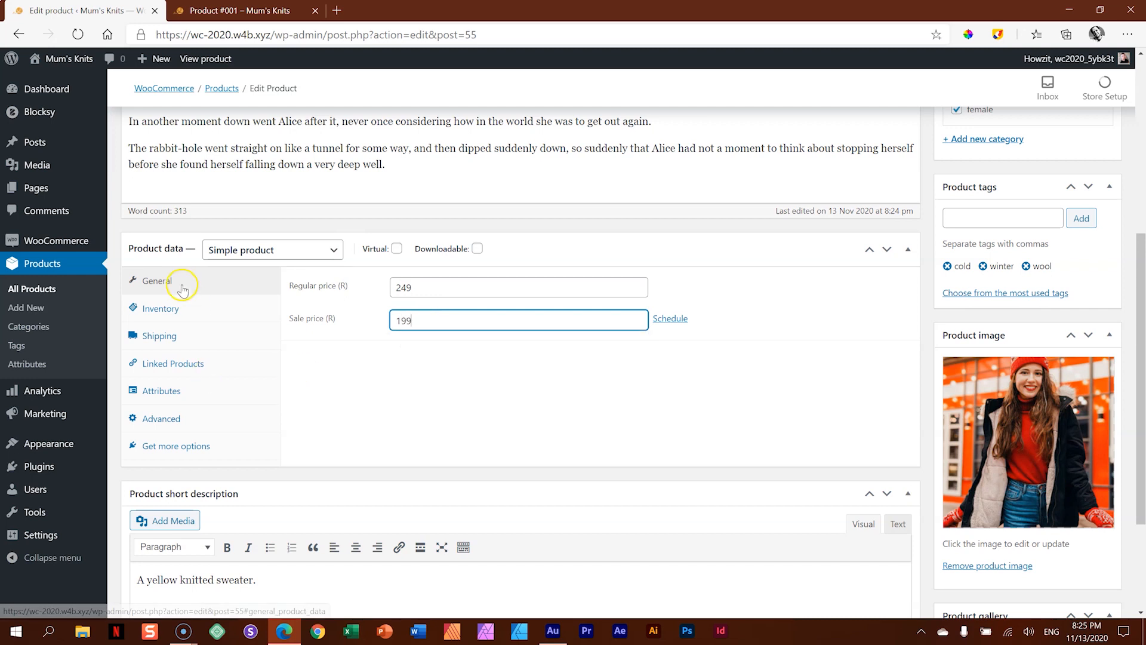
# - Set the stock quantity in the inventory data of Product #004 to 23
pyautogui.click(170, 308)
pyautogui.doubleClick(428, 357)
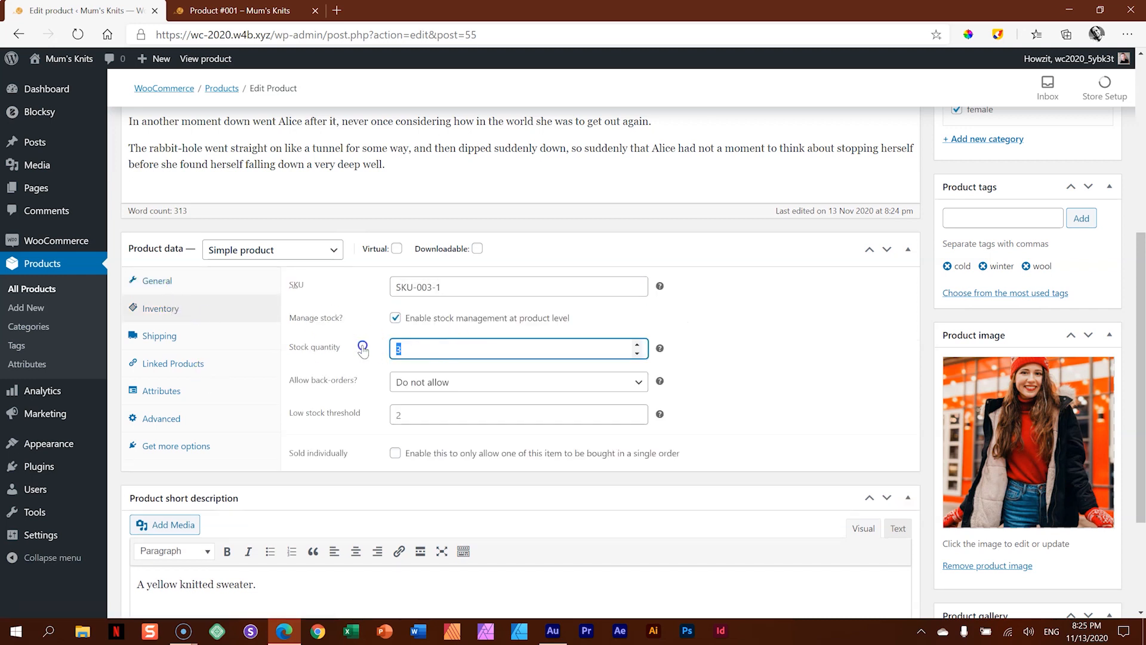
pyautogui.write('23')
pyautogui.click(709, 336)
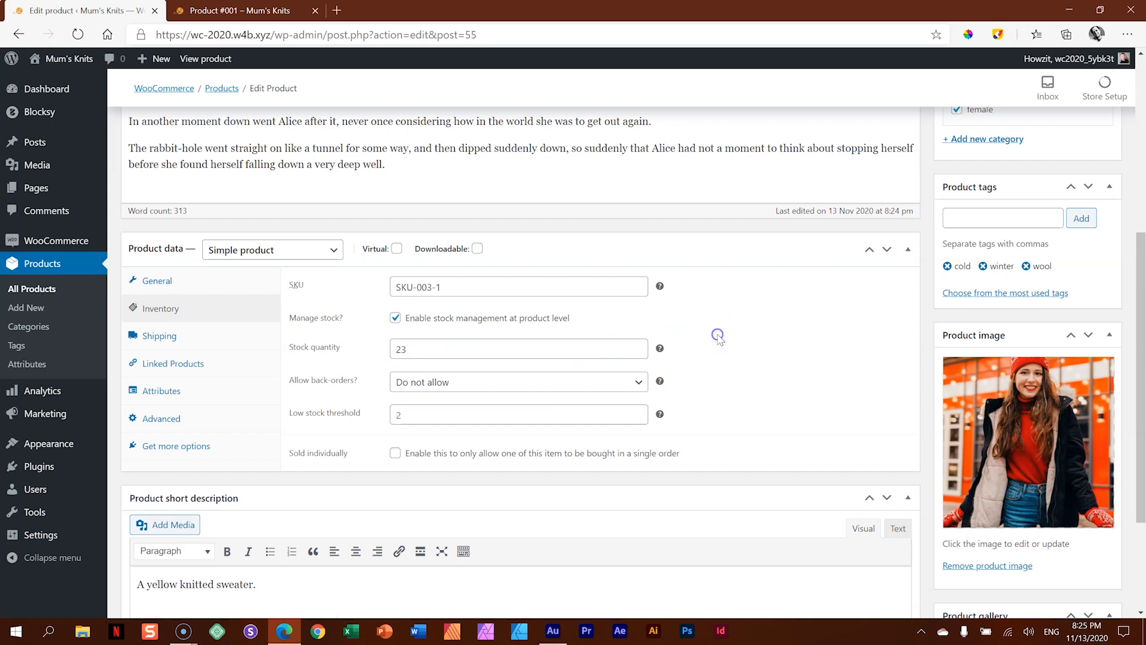
# - Replace the product image with 04-4-Product.jpg, the woman in a grey knitted hat by a brick wall, and publish Product #004
pyautogui.scroll(-3, 744, 321)
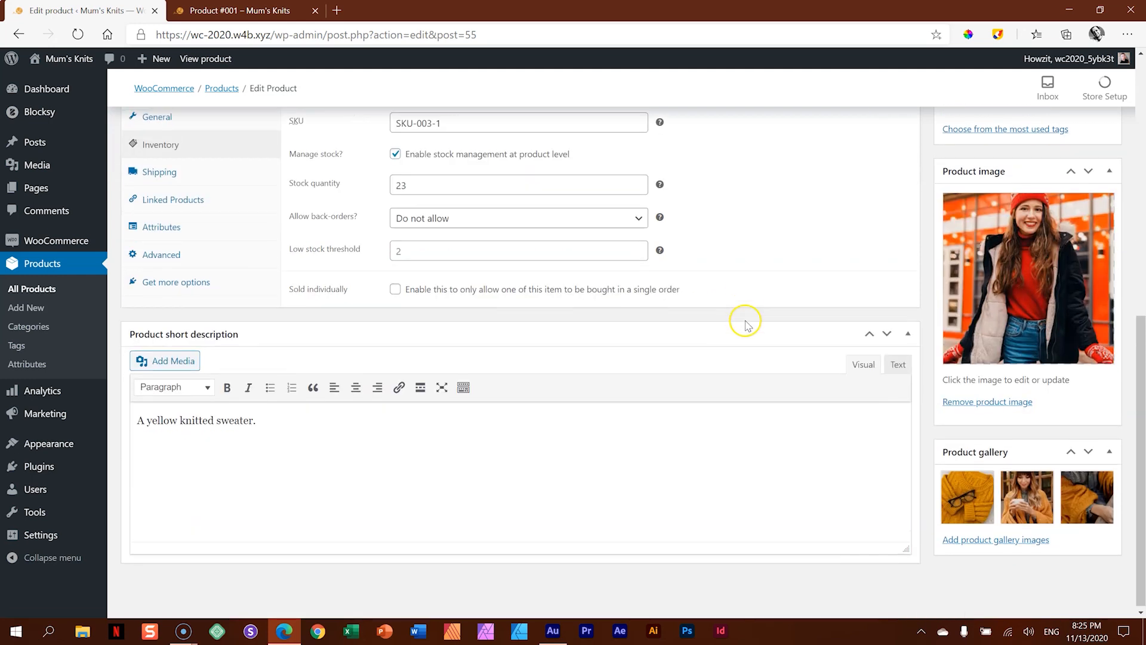
pyautogui.click(1024, 275)
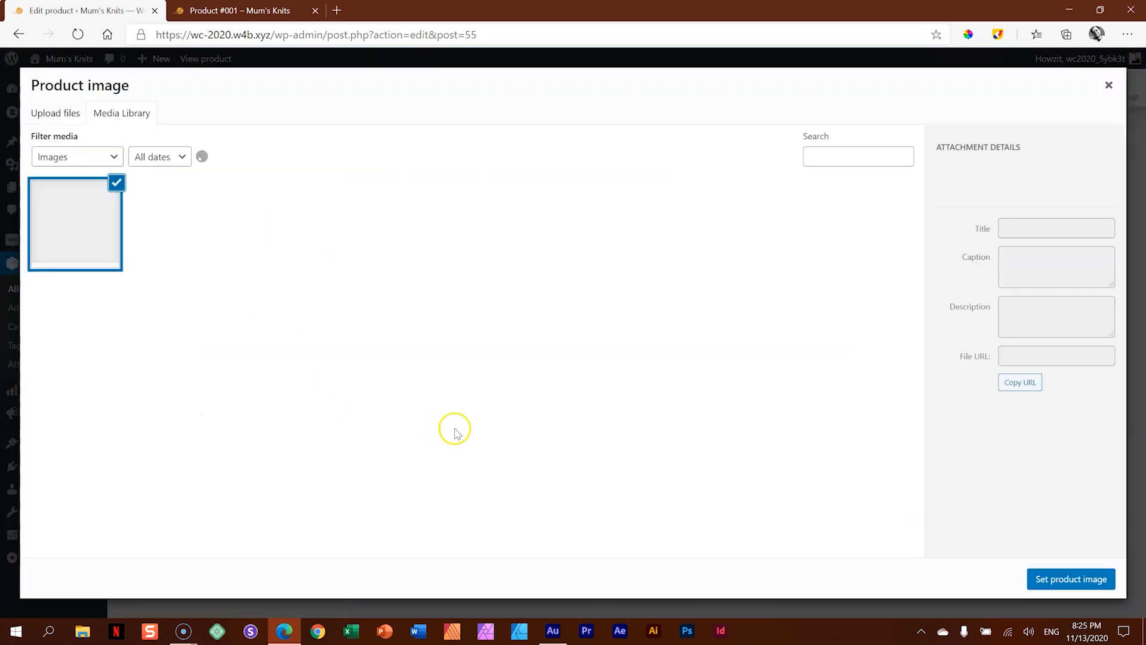
pyautogui.click(671, 222)
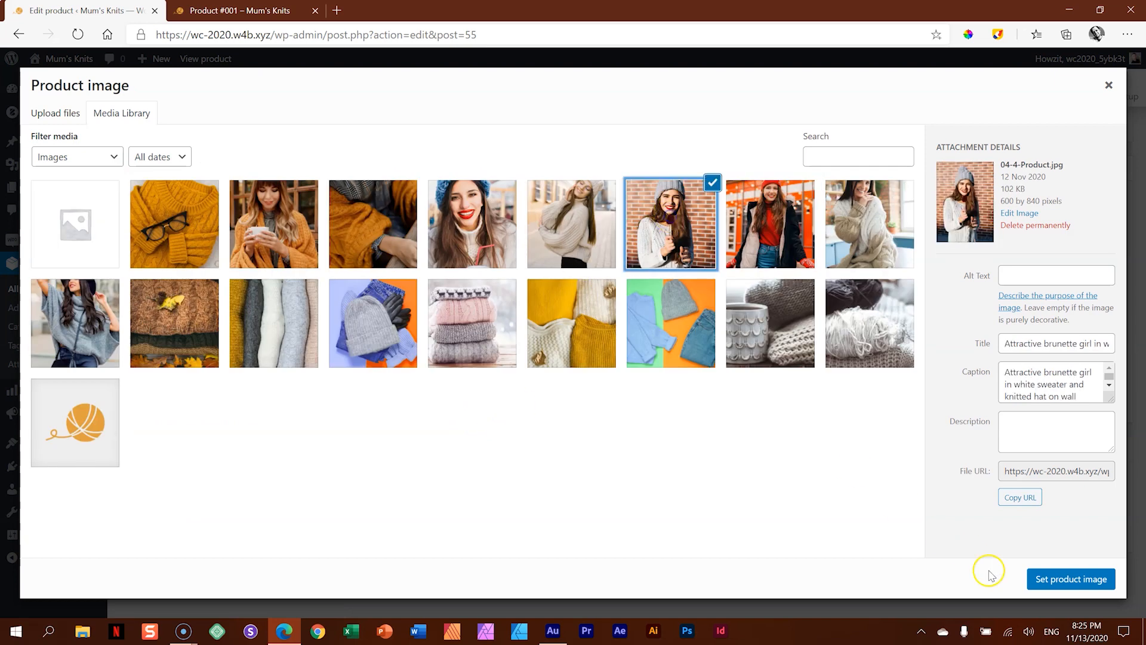
pyautogui.click(1050, 579)
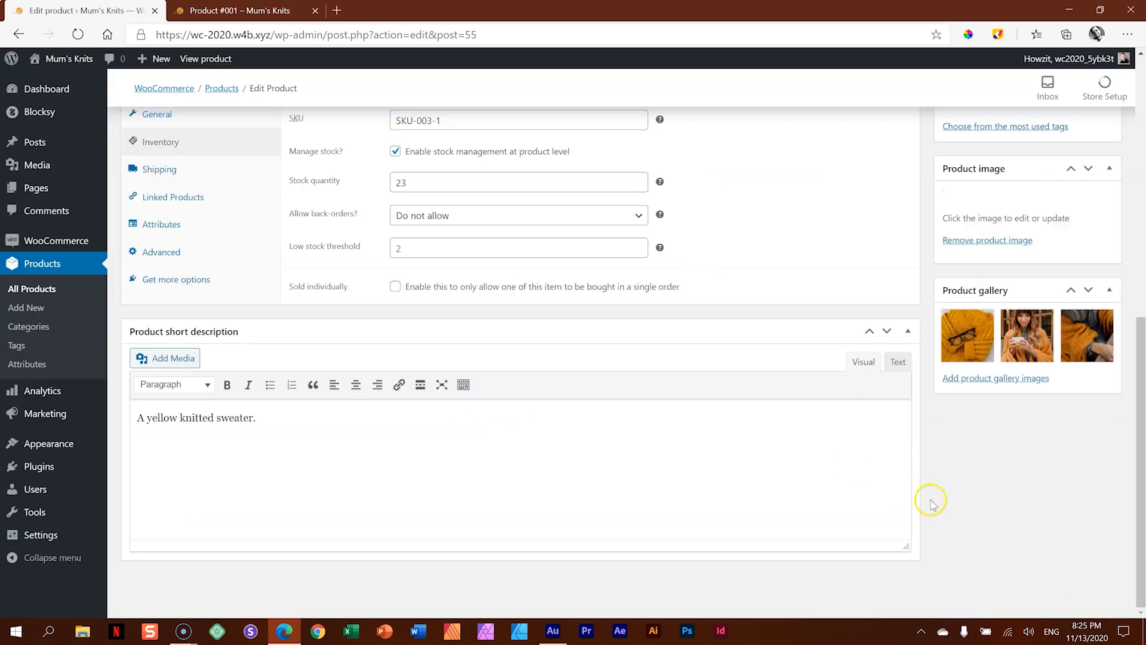
pyautogui.scroll(8, 988, 466)
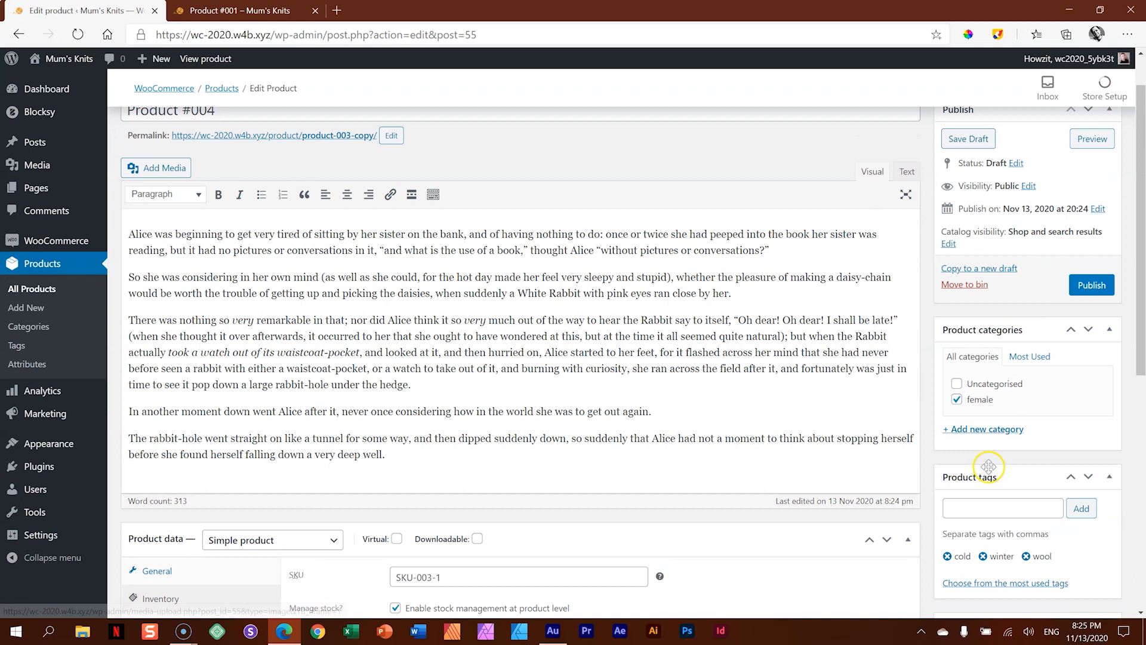
pyautogui.click(1091, 286)
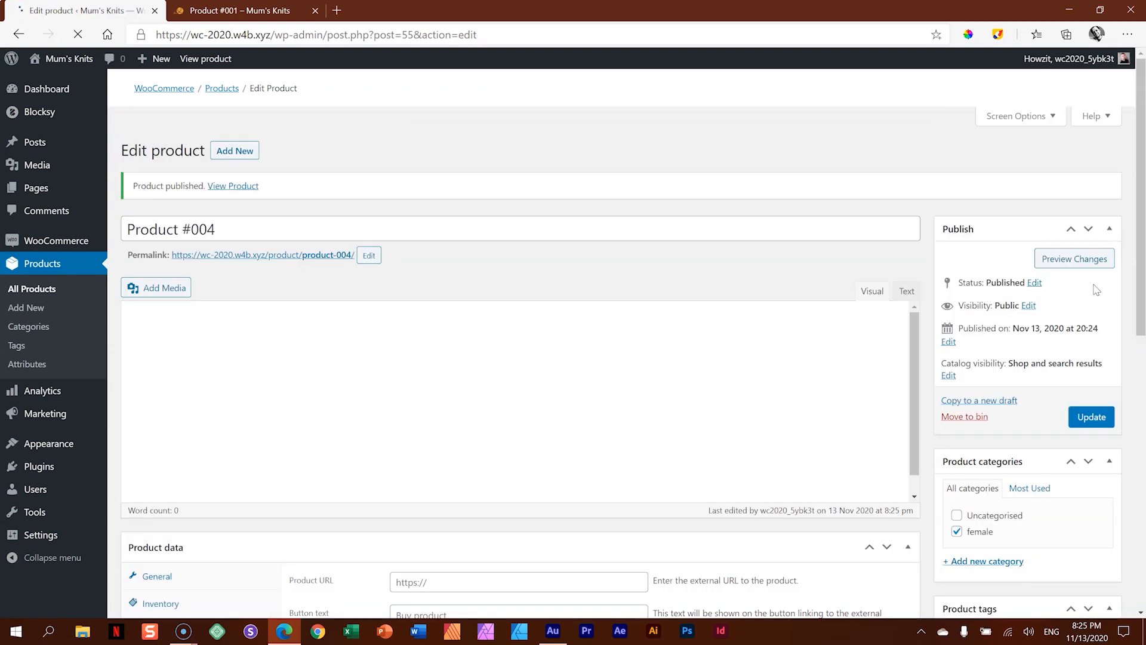
# - Preview the Product #004 page down to its related products and open Product #003 from there
pyautogui.click(1080, 241)
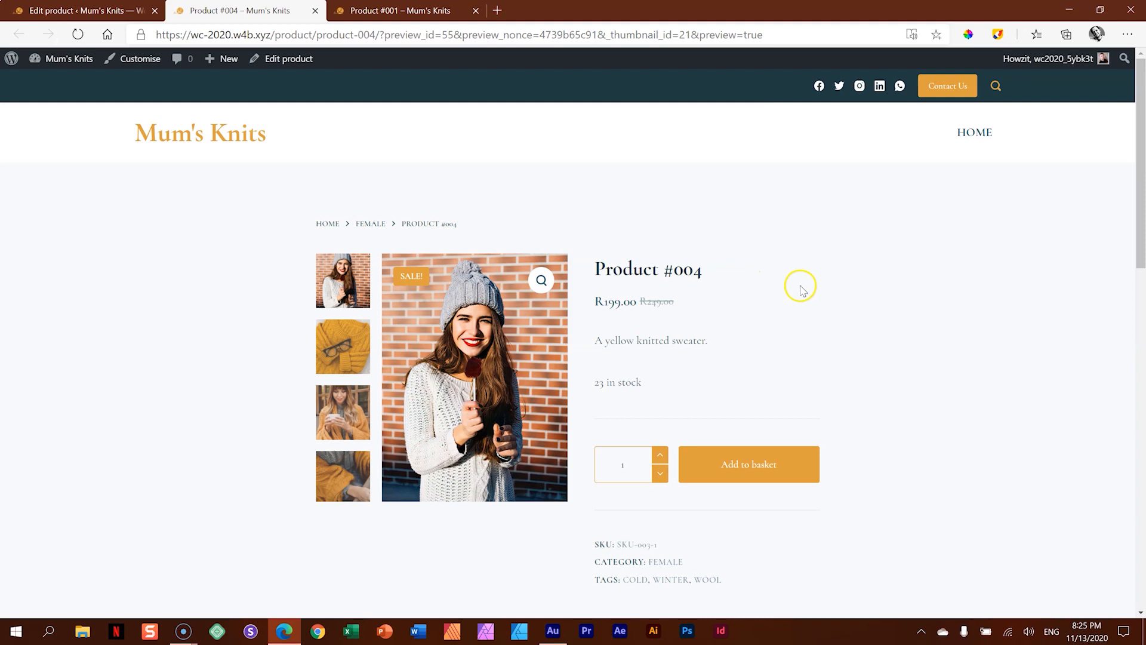
pyautogui.scroll(-3, 866, 322)
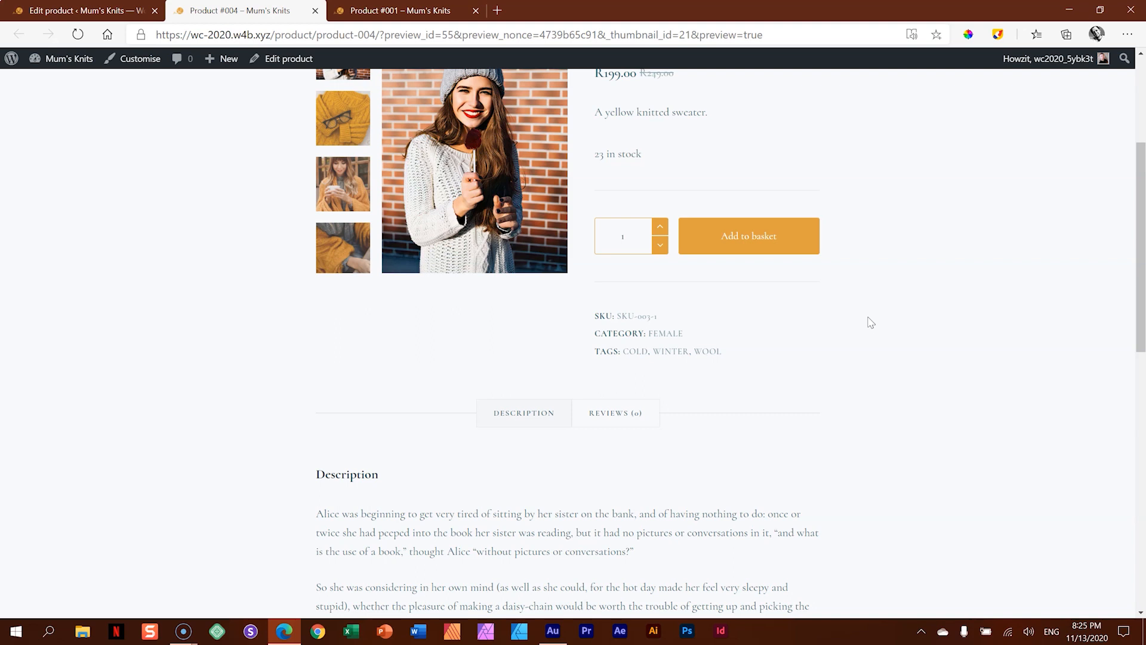
pyautogui.scroll(-15, 871, 322)
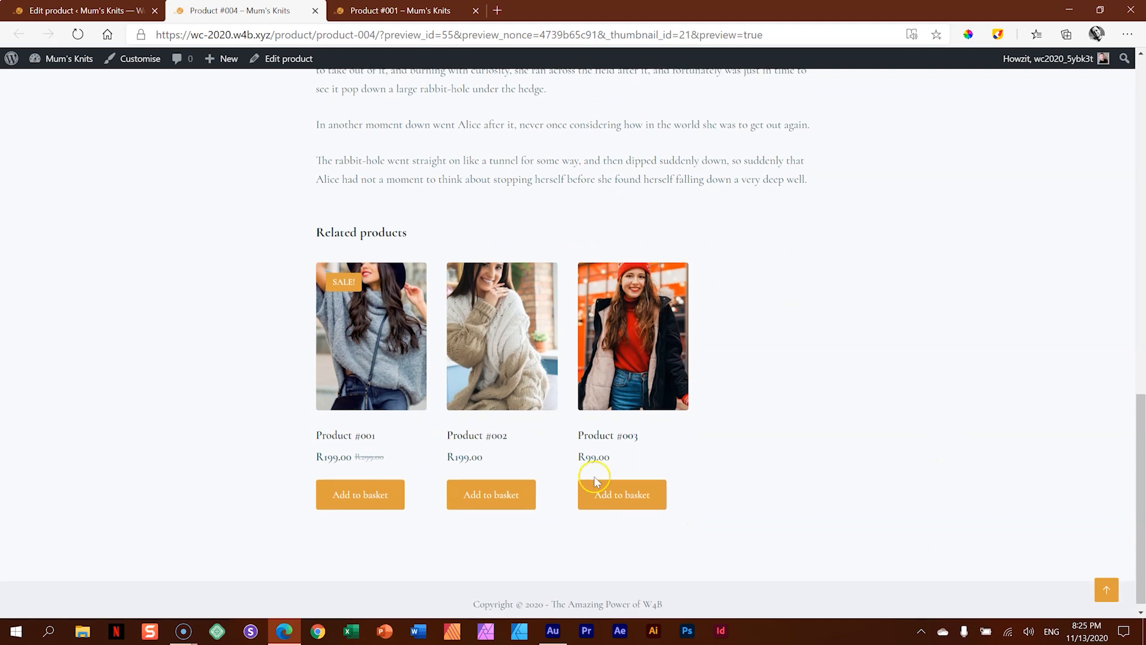
pyautogui.click(639, 329)
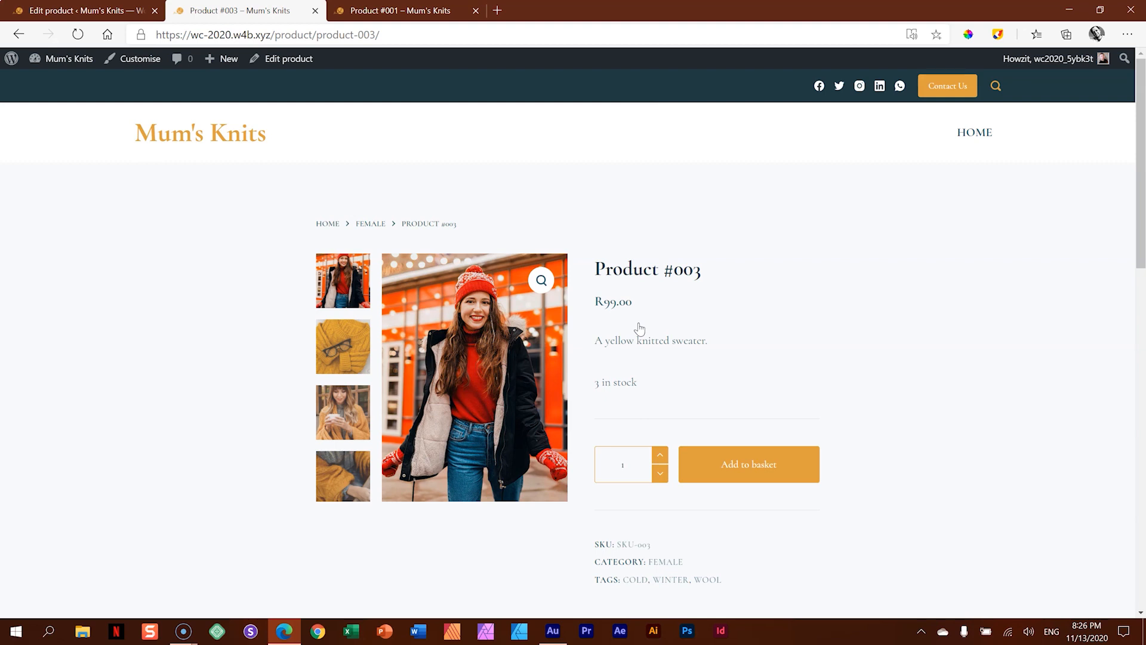
# - Close the Product #001 and Product #003 storefront pages and return to the Product #004 editor
pyautogui.click(405, 10)
pyautogui.click(476, 10)
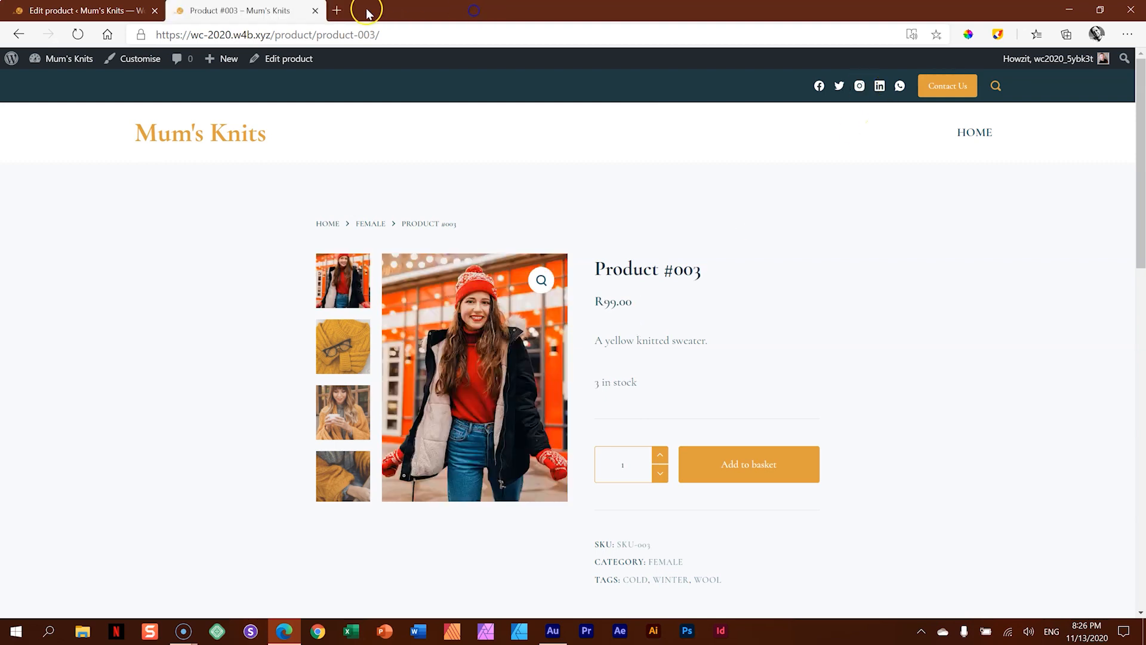
pyautogui.click(315, 11)
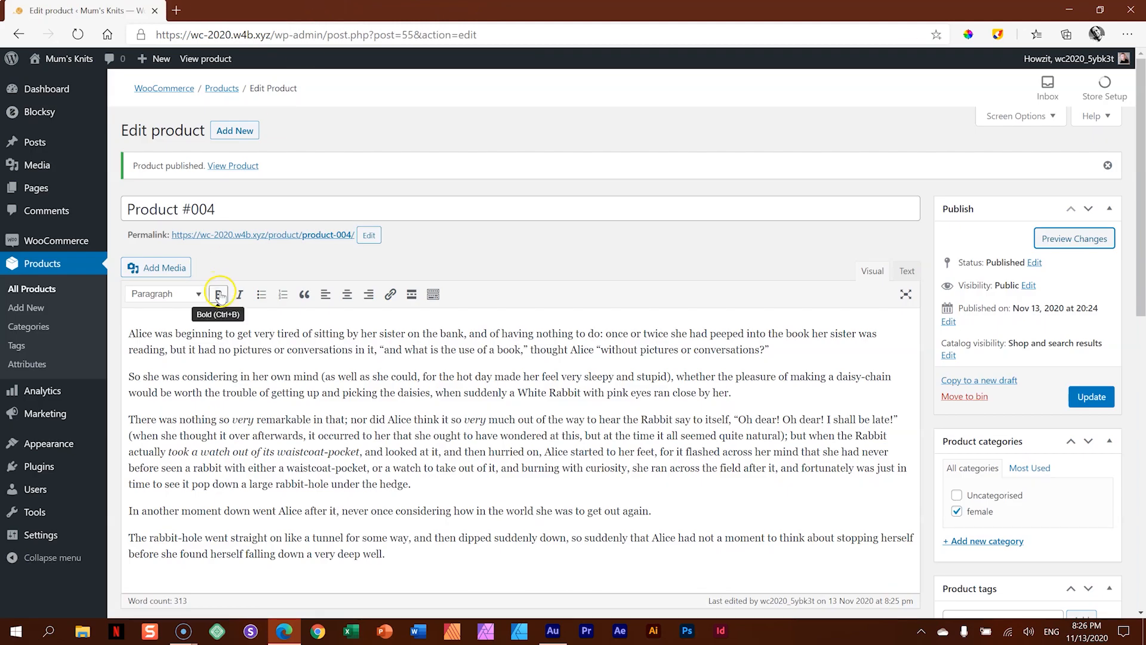
# - View the Shop page from the site's list of pages and examine its header and product grid
pyautogui.moveTo(36, 188)
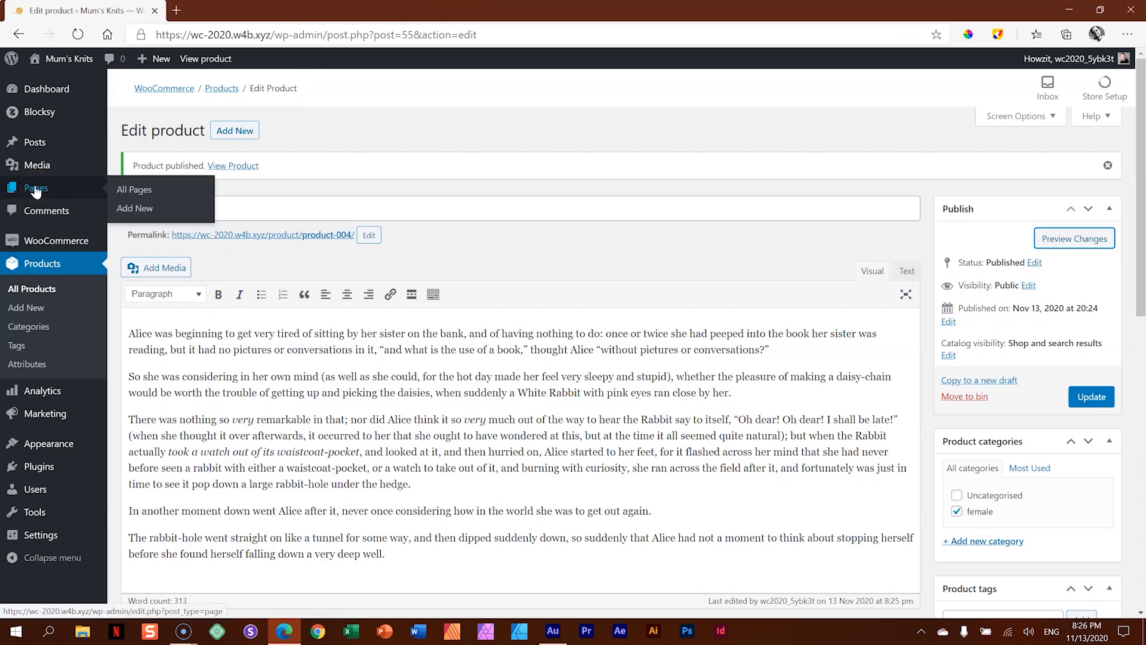
pyautogui.click(36, 189)
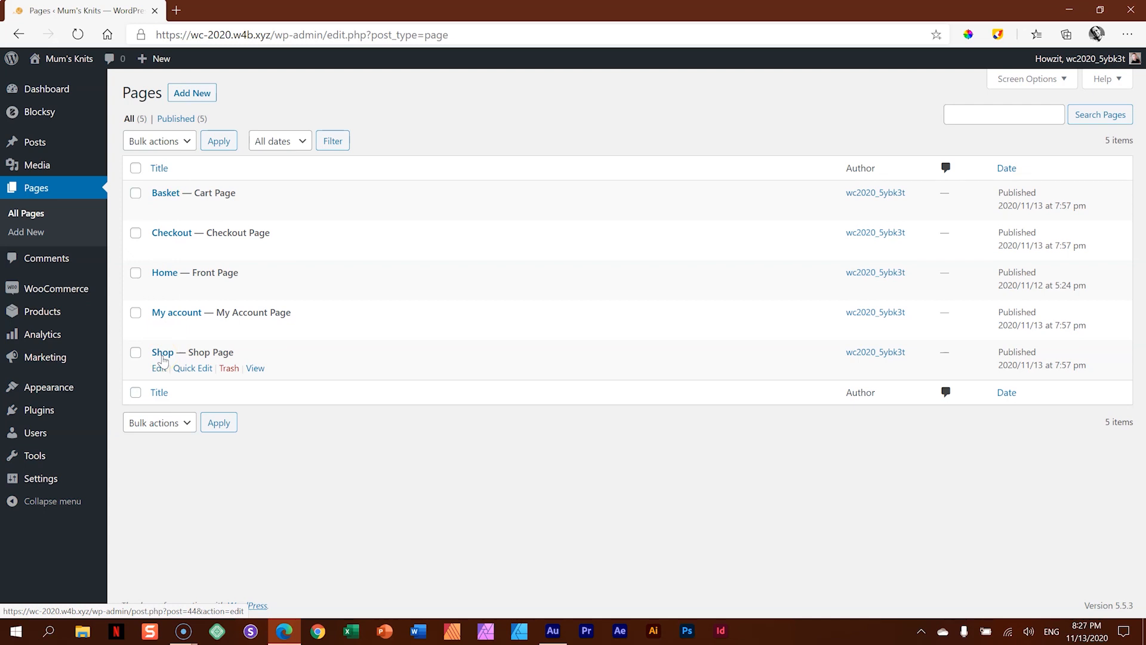
pyautogui.click(254, 369)
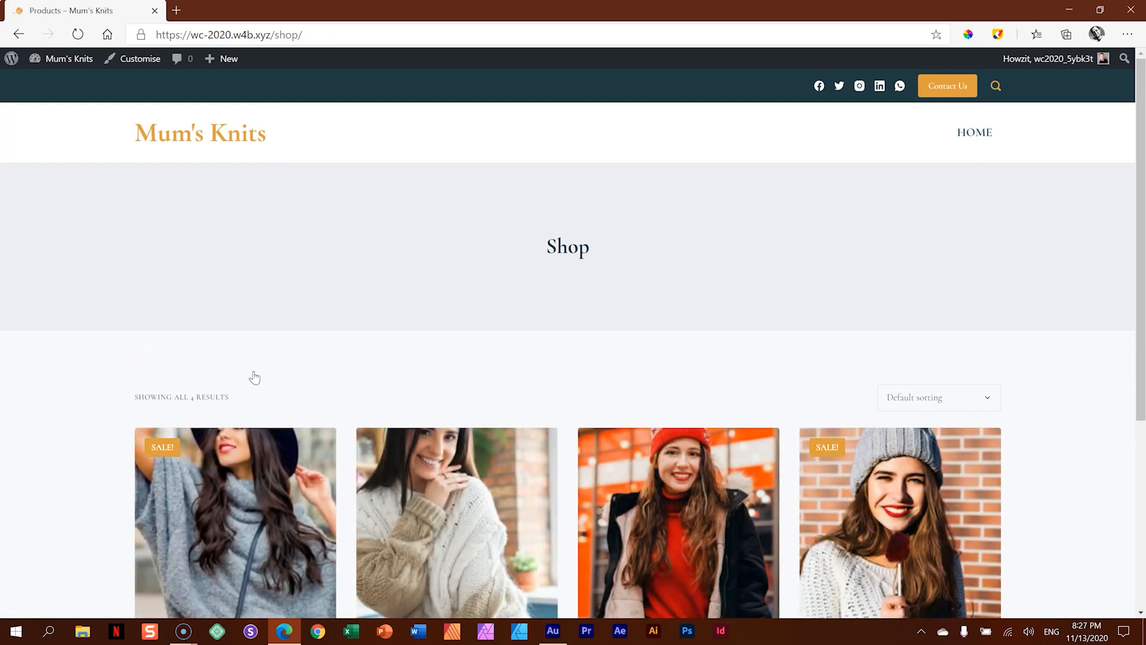
pyautogui.scroll(-5, 255, 377)
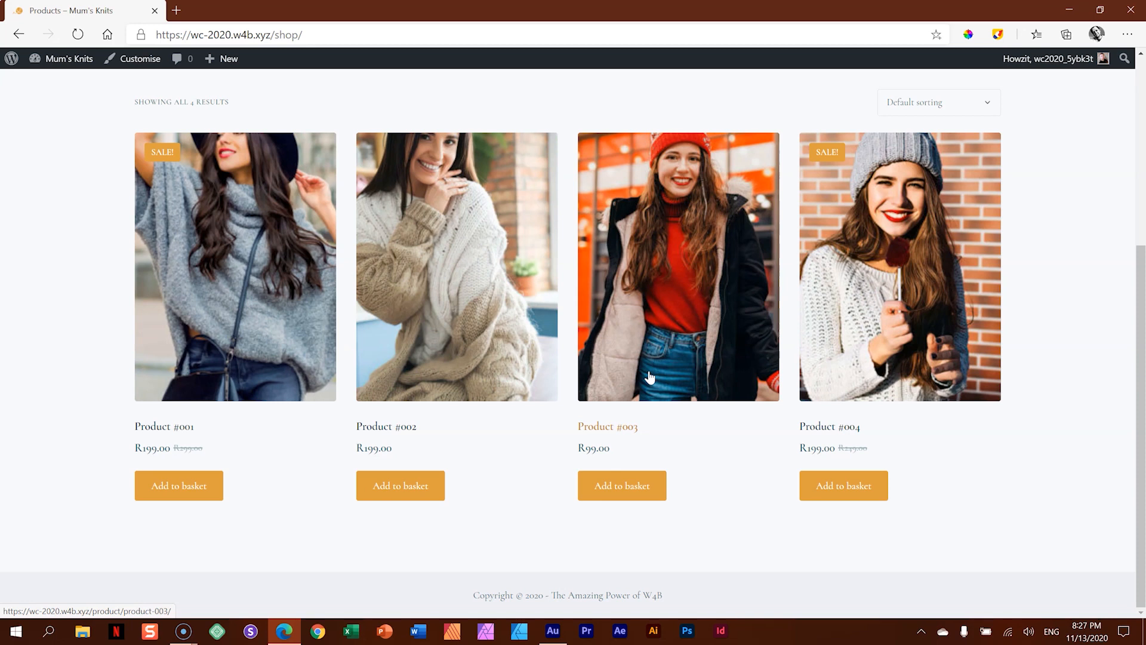
pyautogui.scroll(5, 973, 448)
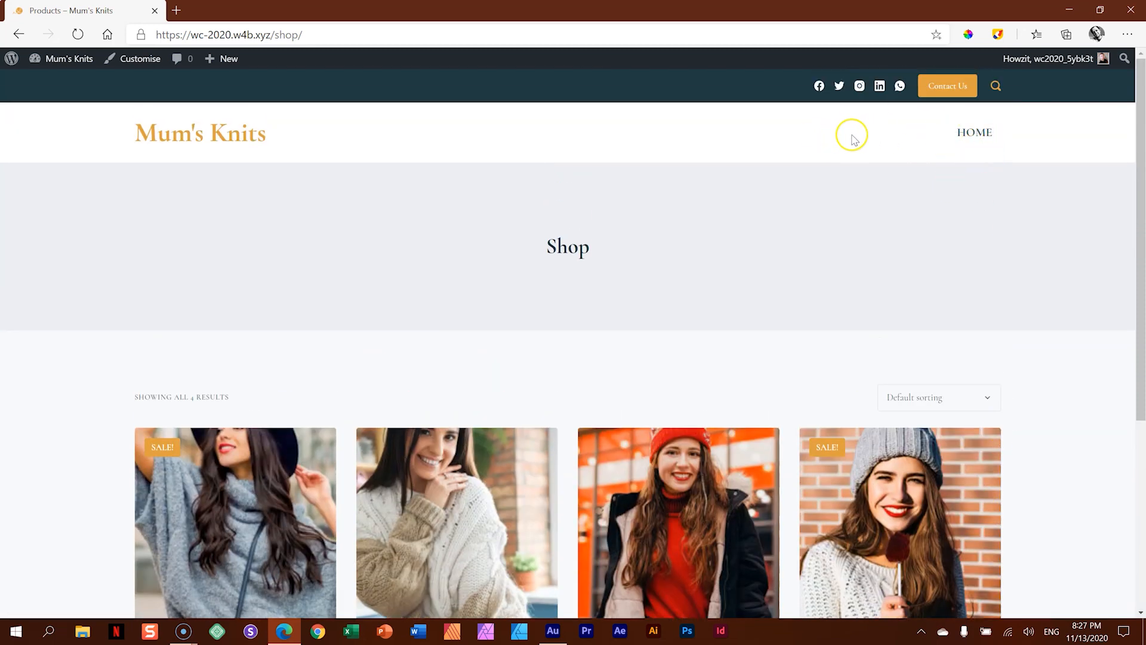
pyautogui.scroll(-3, 896, 394)
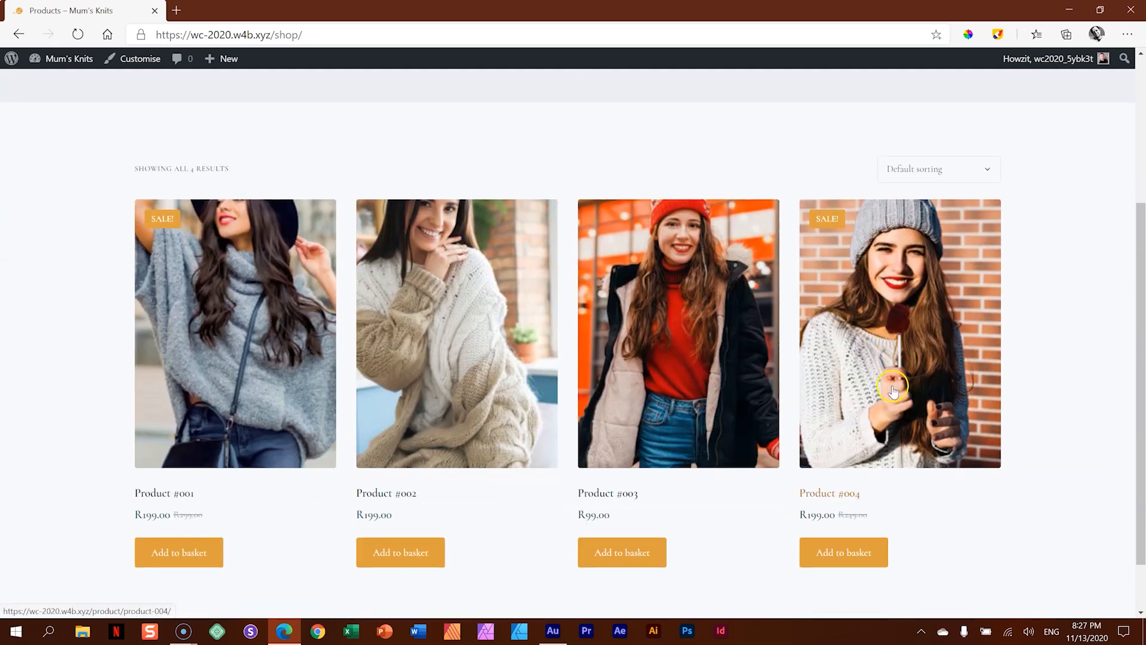
pyautogui.scroll(3, 910, 445)
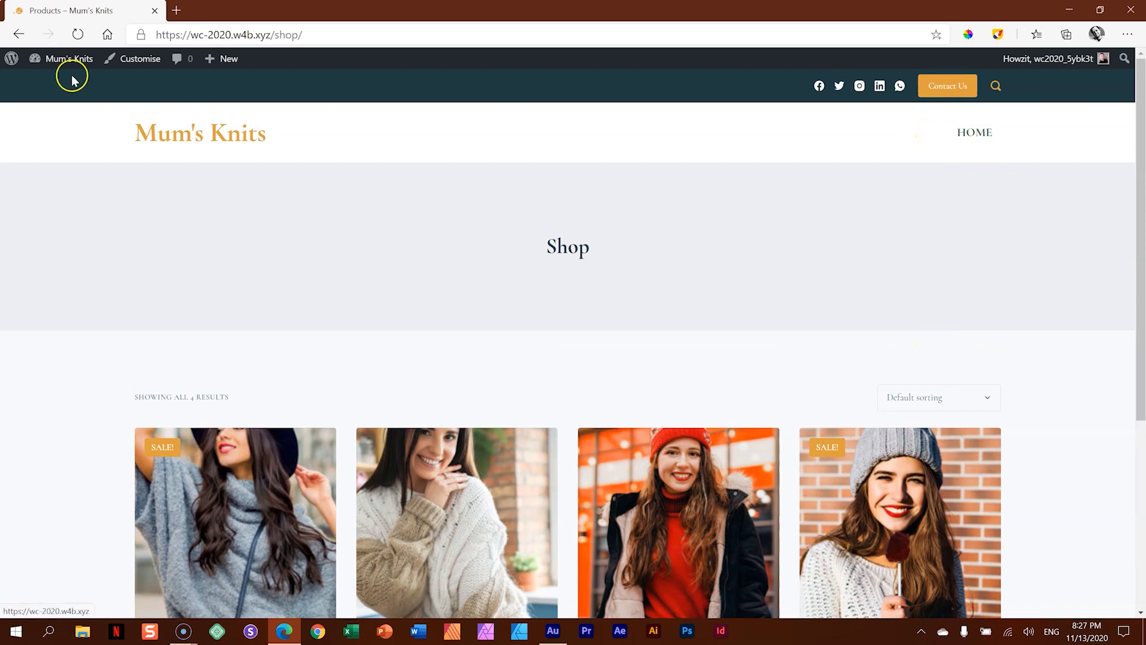
# - Add the Shop page to the Main Menu below Home and save the menu
pyautogui.click(65, 60)
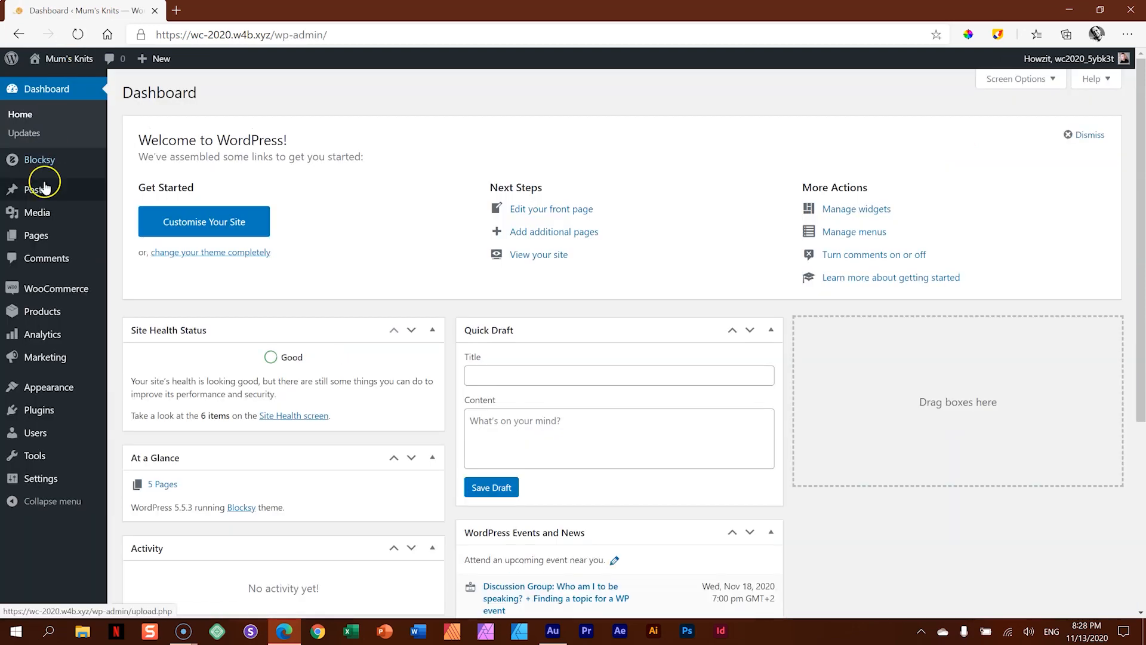
pyautogui.click(36, 341)
pyautogui.moveTo(35, 388)
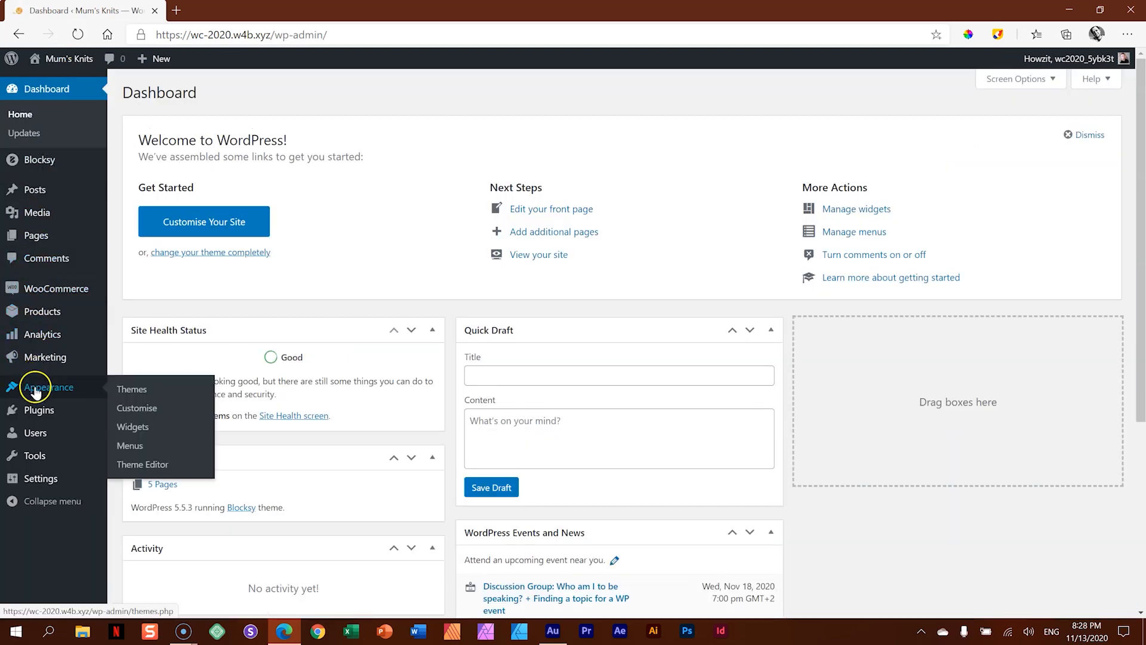
pyautogui.click(130, 446)
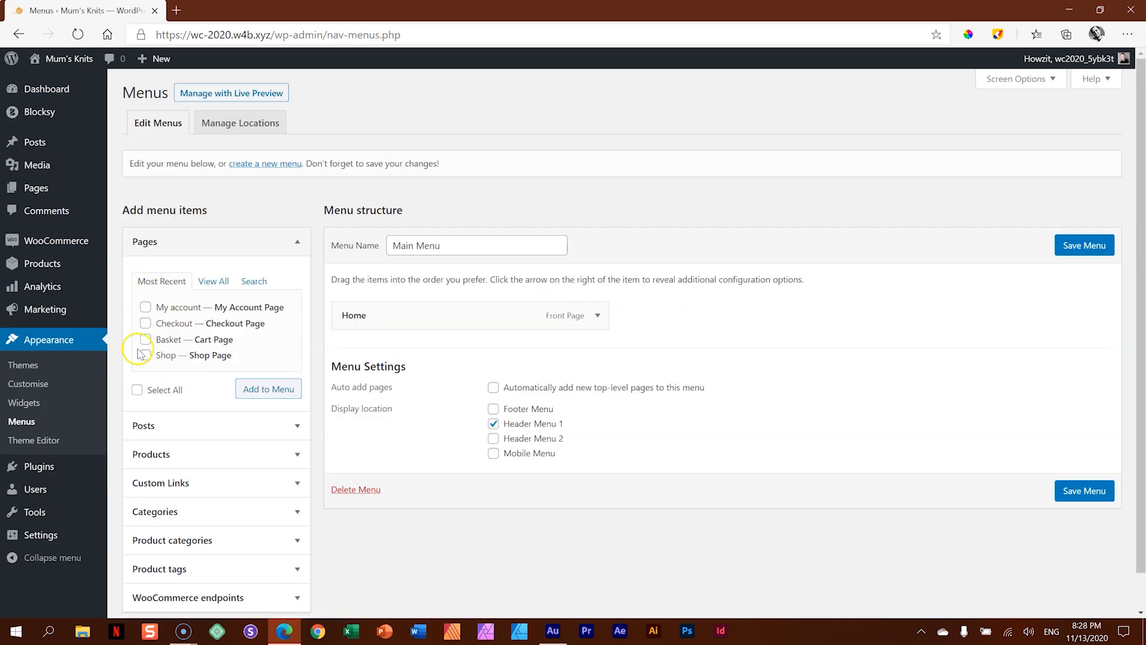
pyautogui.click(220, 282)
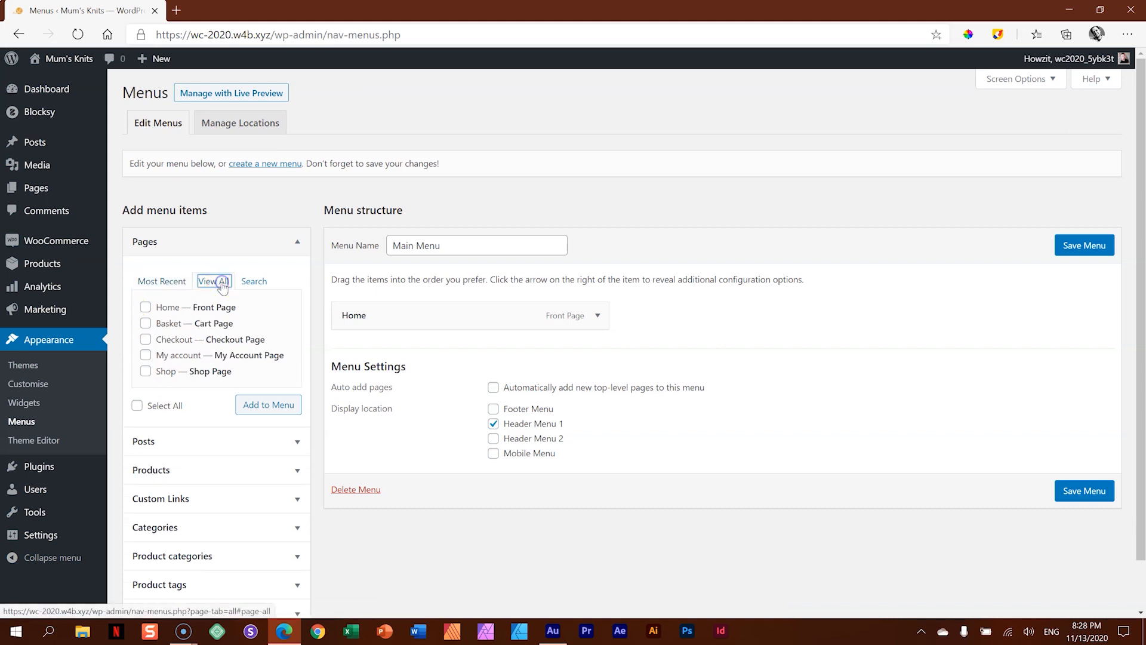
pyautogui.click(145, 371)
pyautogui.click(289, 411)
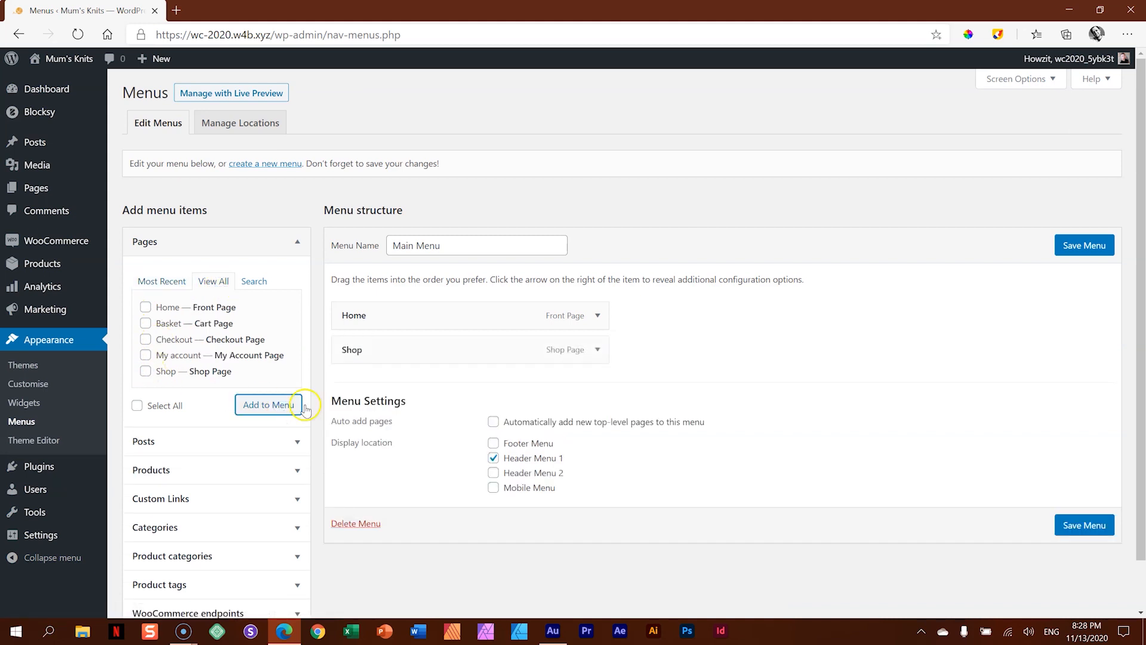
pyautogui.click(1087, 526)
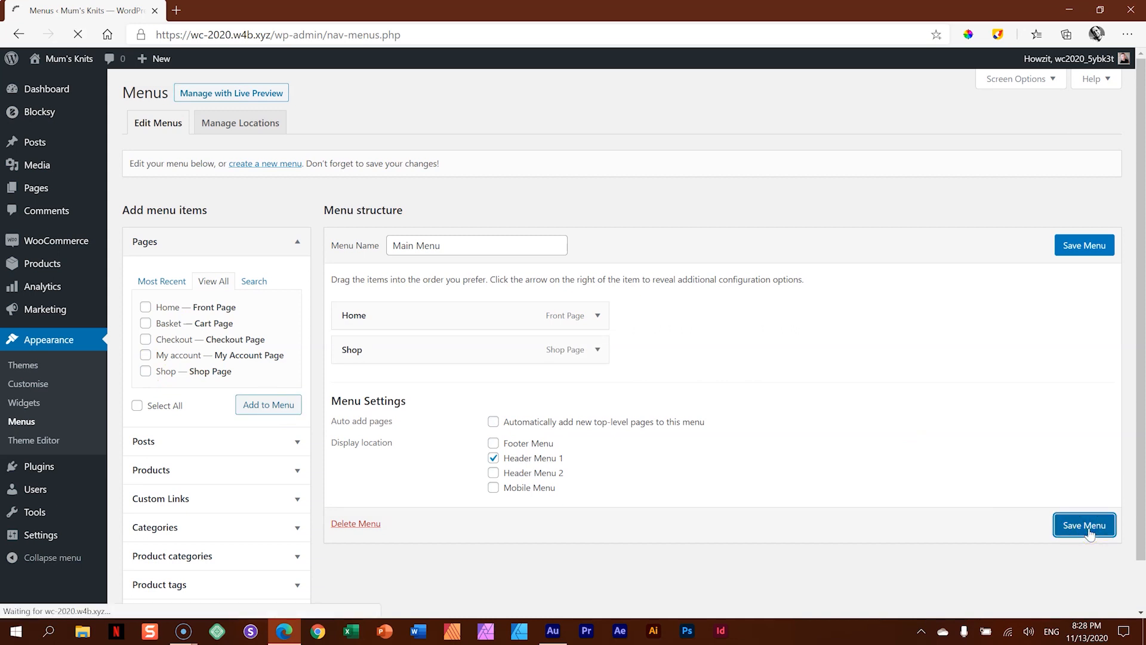
# - Visit the live site and look through the home page, then the Shop page reached from the header navigation
pyautogui.click(53, 66)
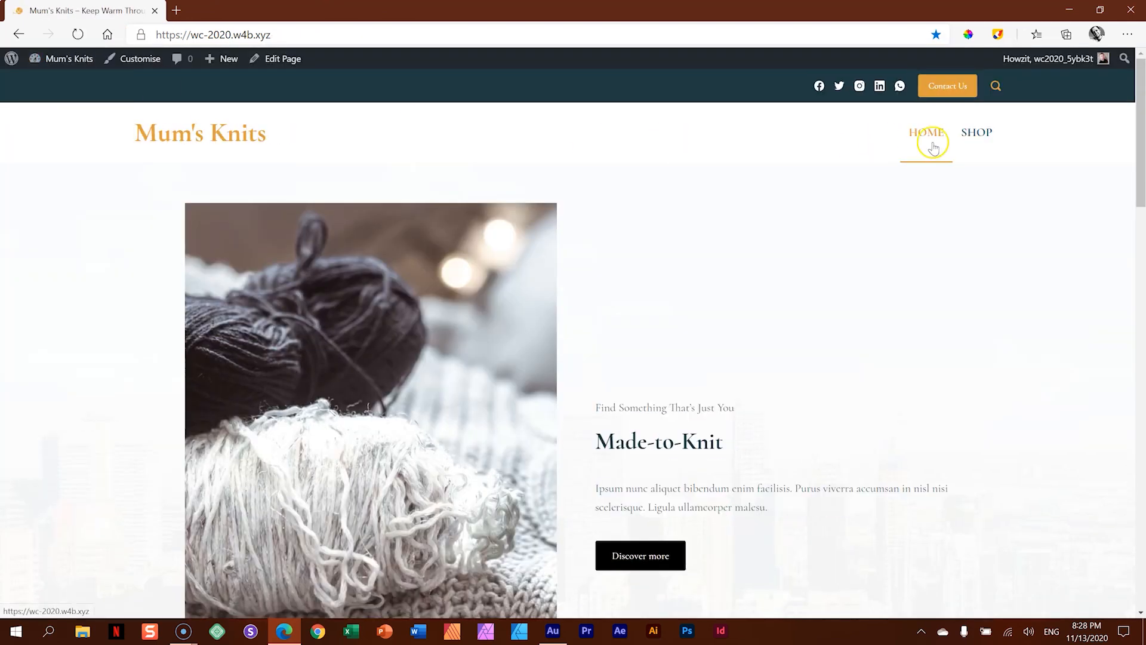
pyautogui.scroll(-10, 882, 274)
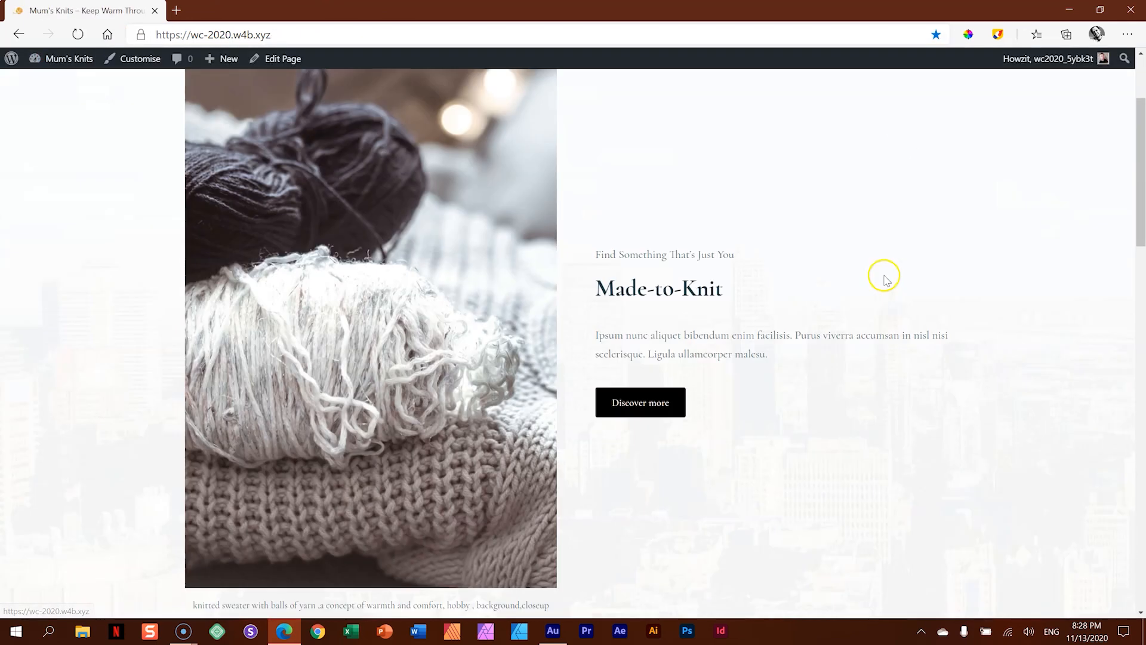
pyautogui.scroll(-9, 883, 274)
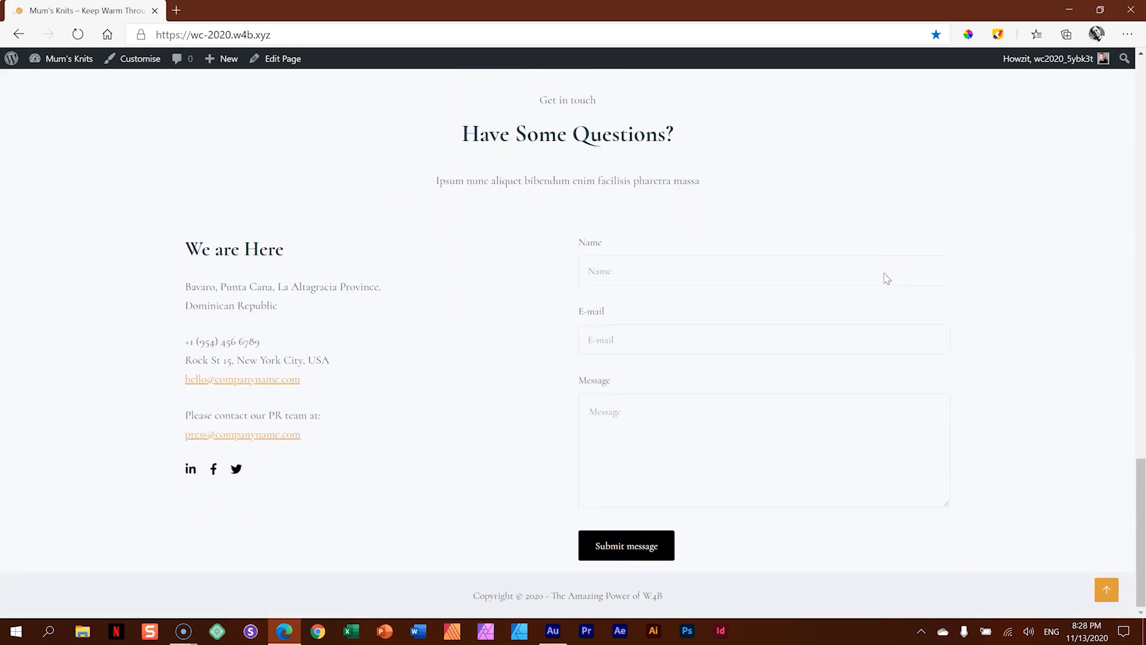
pyautogui.scroll(15, 884, 271)
pyautogui.scroll(3, 884, 272)
pyautogui.click(990, 136)
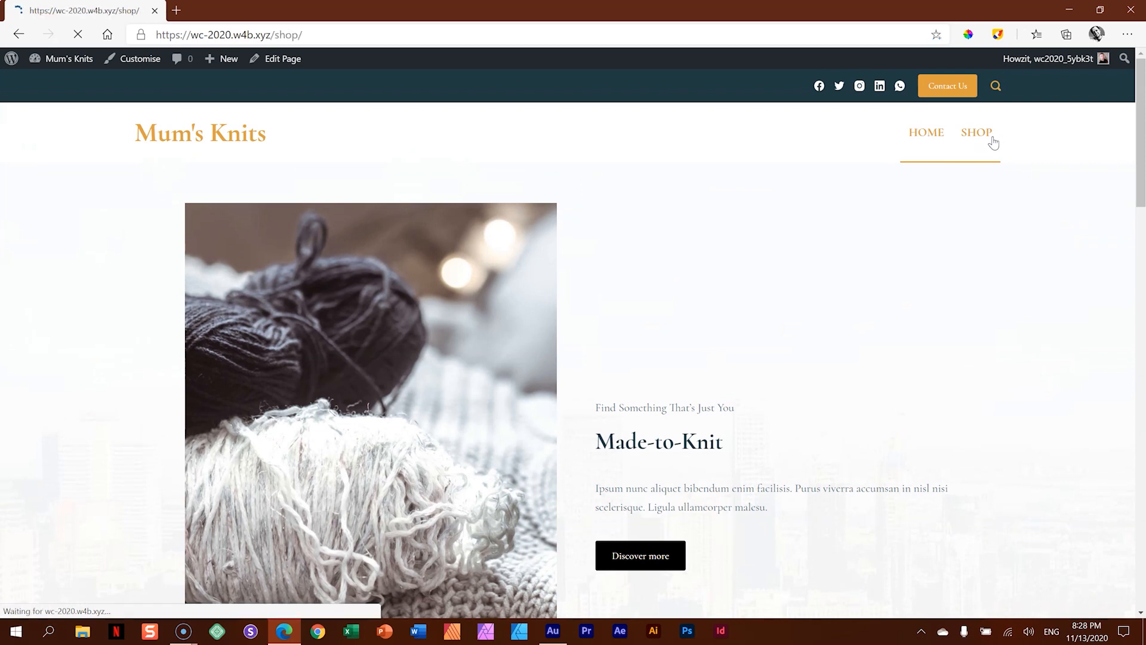
pyautogui.scroll(-1, 951, 274)
pyautogui.scroll(-5, 953, 277)
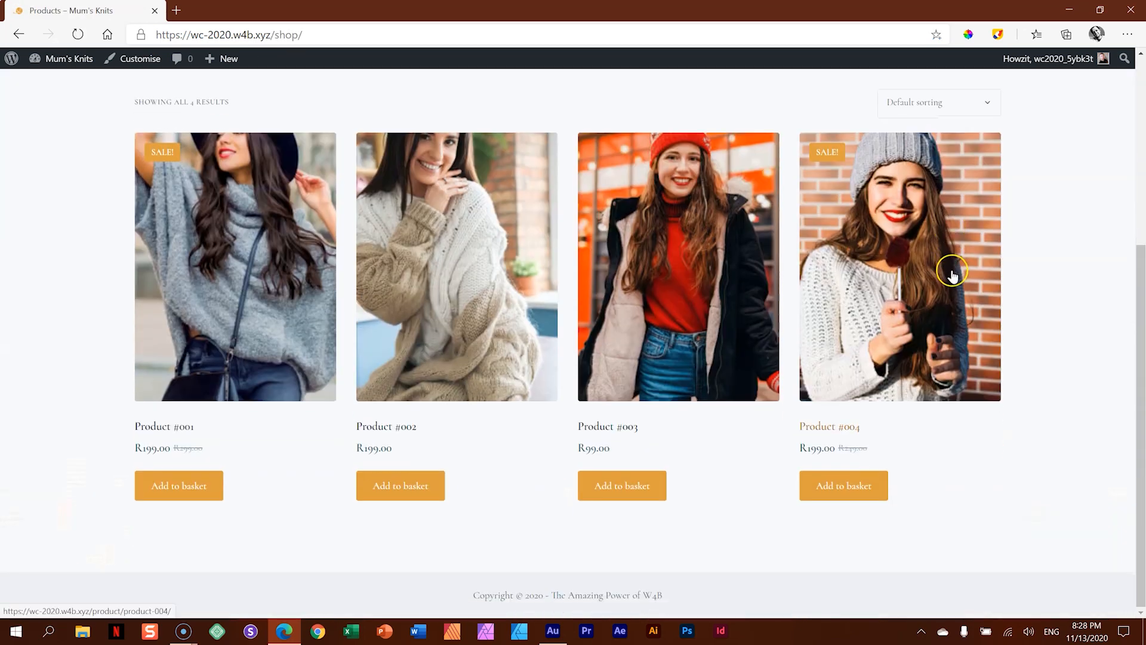
pyautogui.scroll(5, 953, 276)
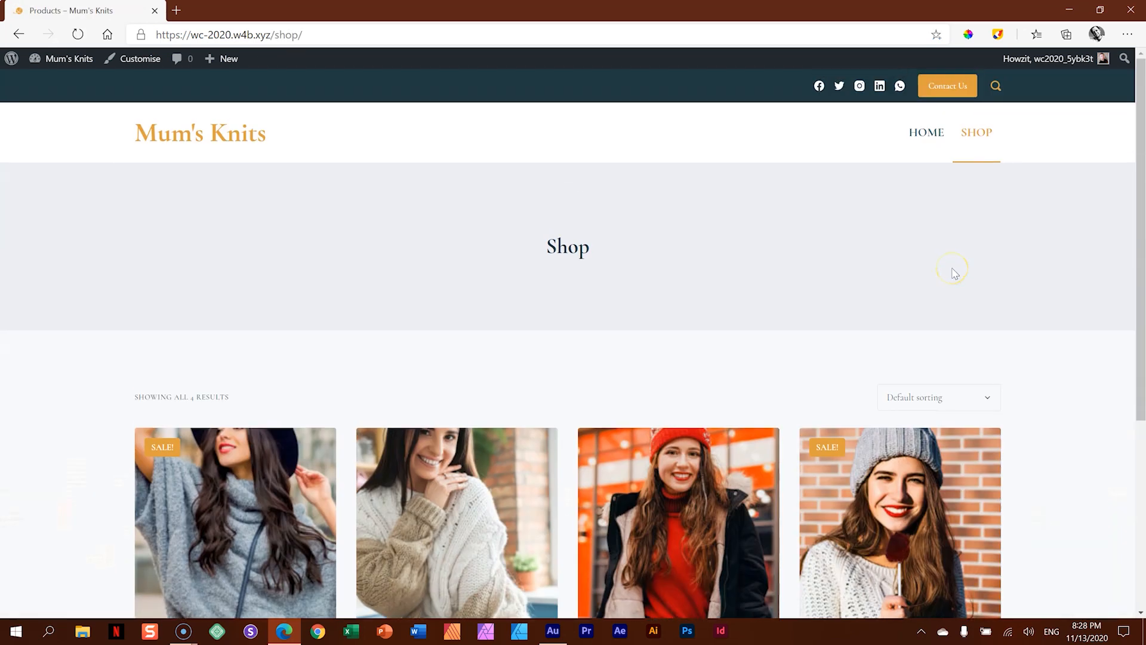
# - Return to the home page and test the Discover more button in the Made-to-Knit section
pyautogui.click(918, 128)
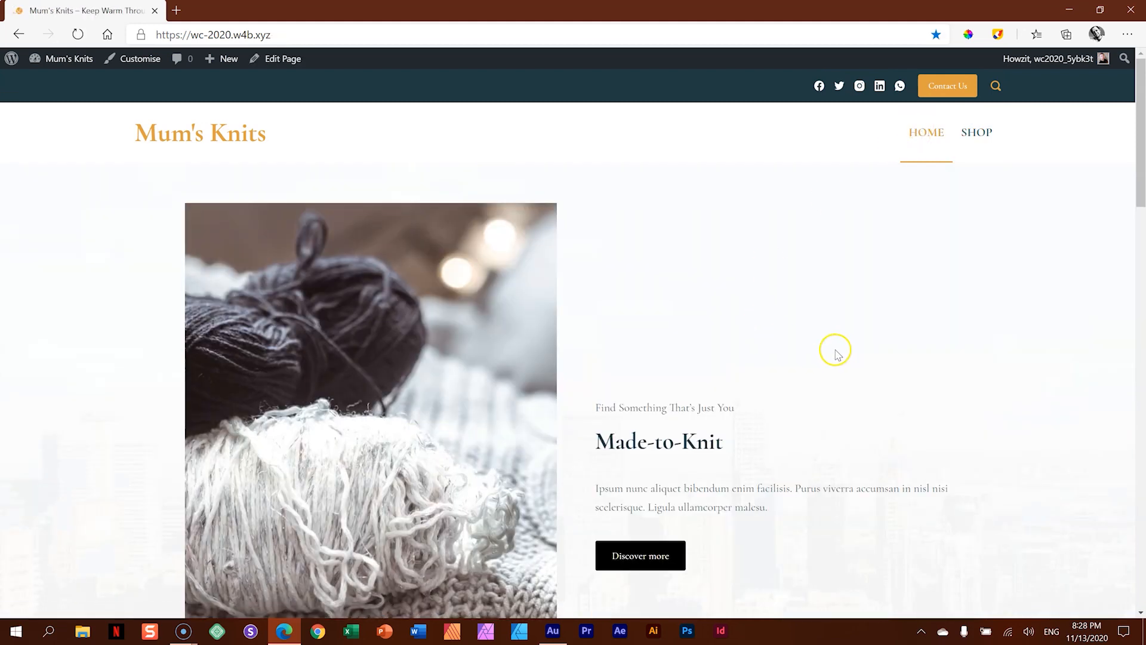
pyautogui.scroll(-2, 838, 343)
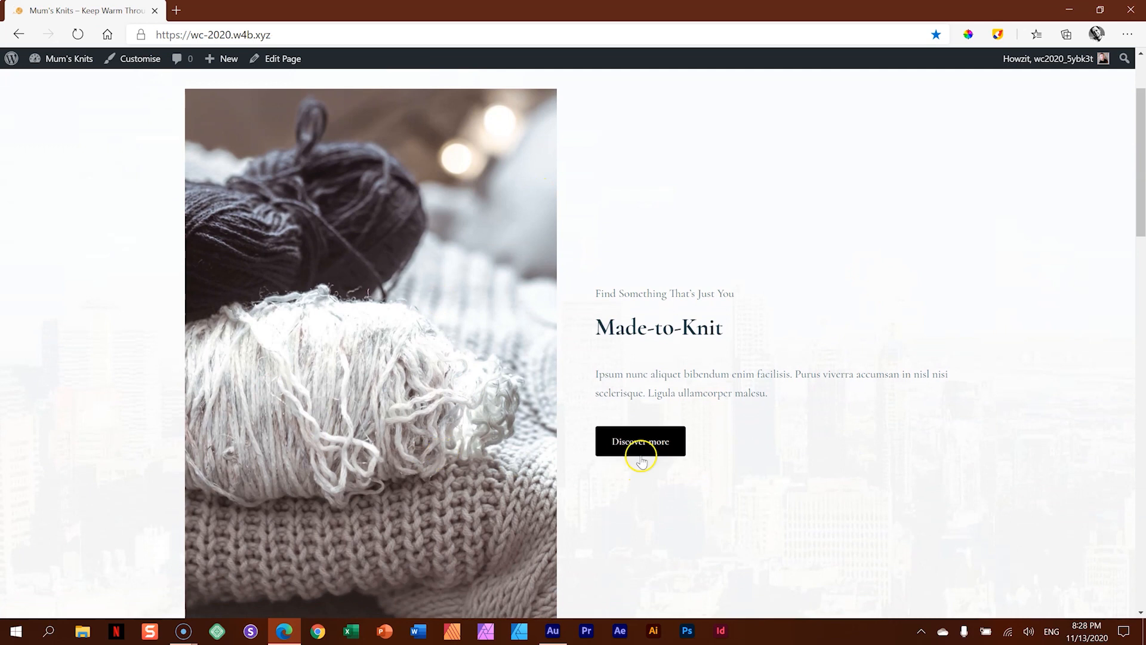
pyautogui.click(659, 443)
pyautogui.click(638, 445)
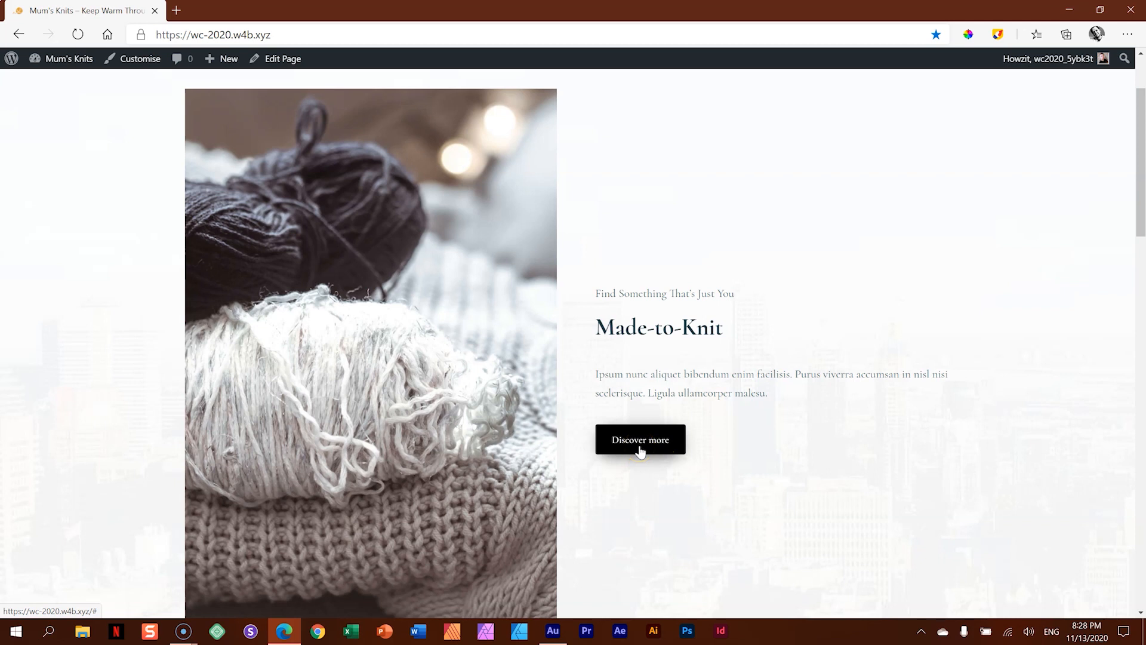
pyautogui.click(675, 425)
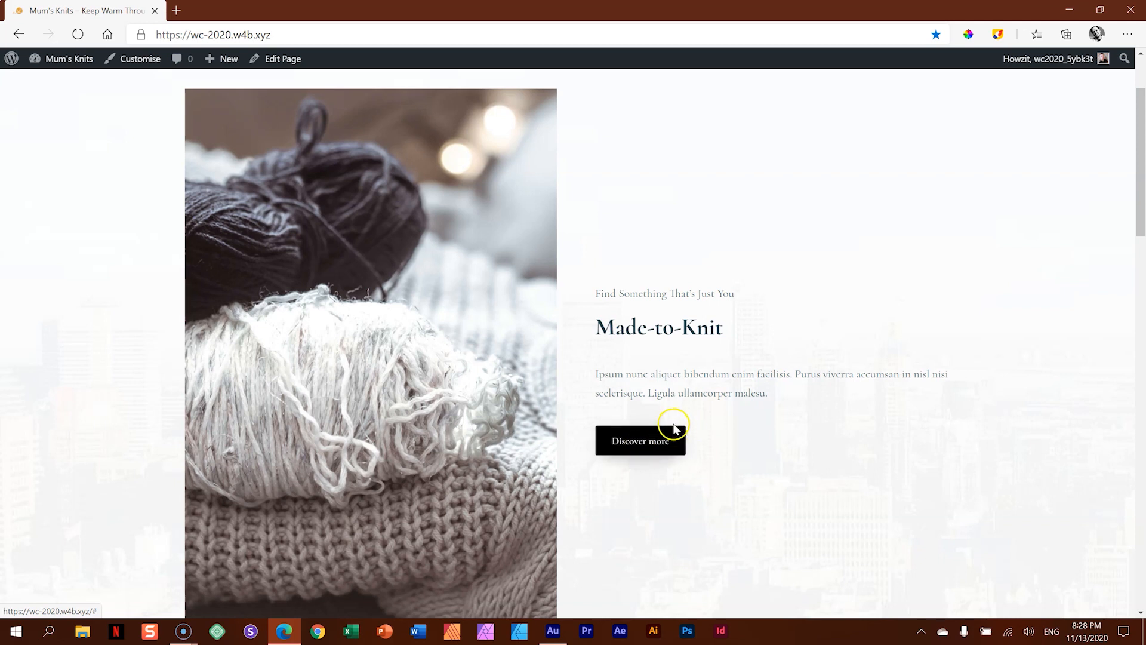
pyautogui.click(650, 445)
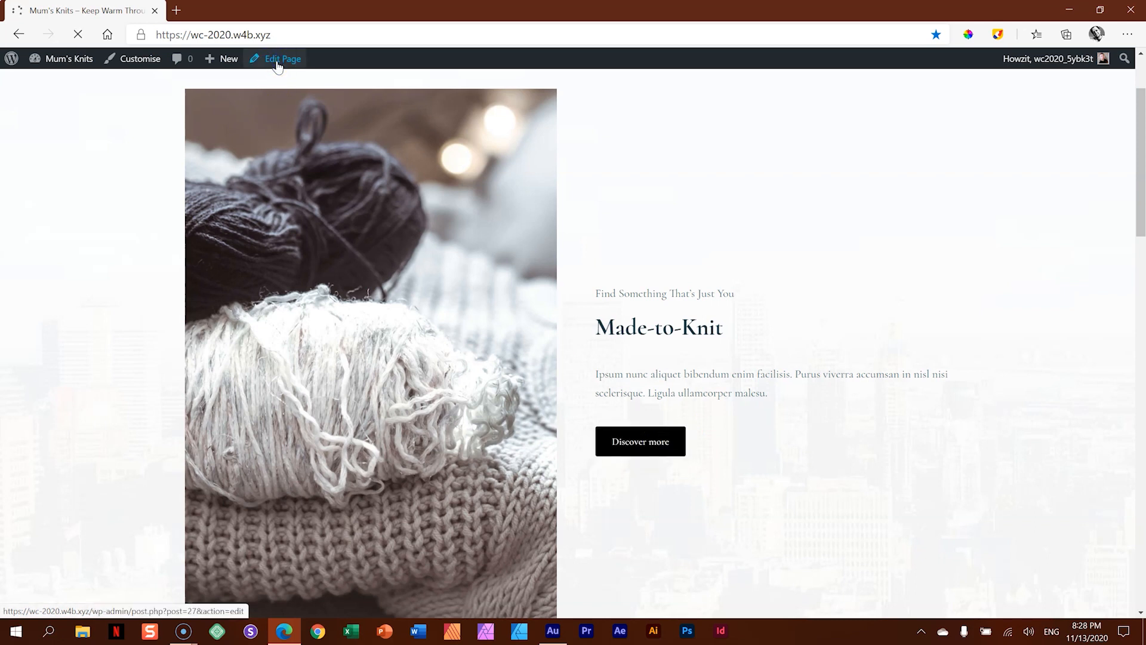
# - Open the Home page for editing and dismiss the block editor welcome guide and the autosave notice
pyautogui.click(276, 67)
pyautogui.click(276, 71)
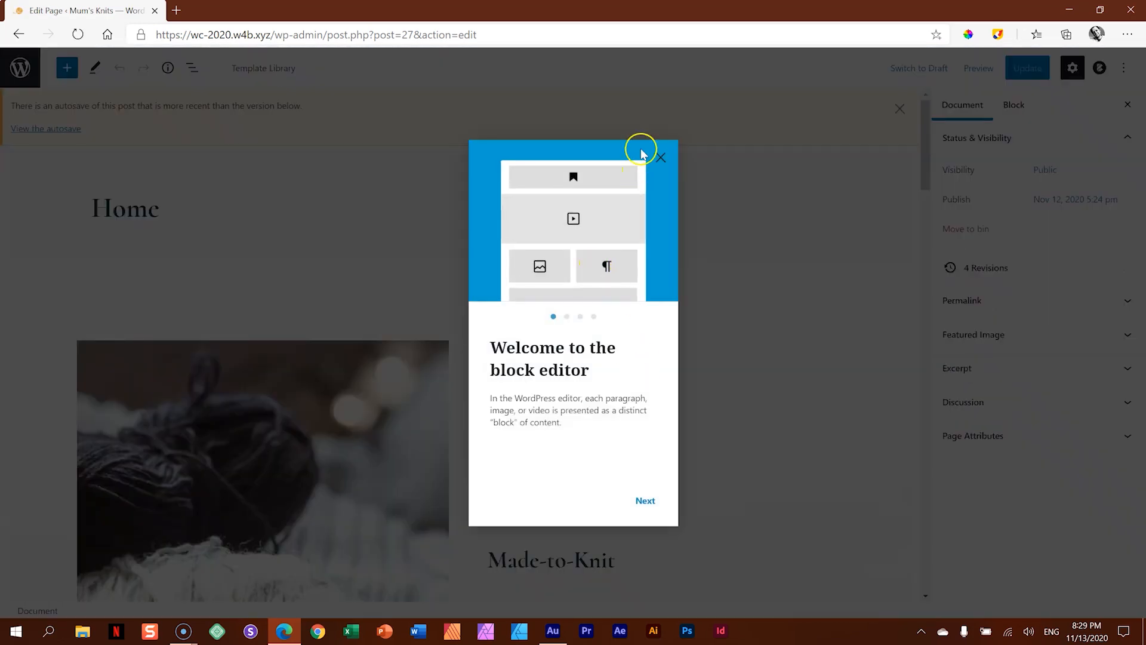
pyautogui.click(658, 157)
pyautogui.click(899, 108)
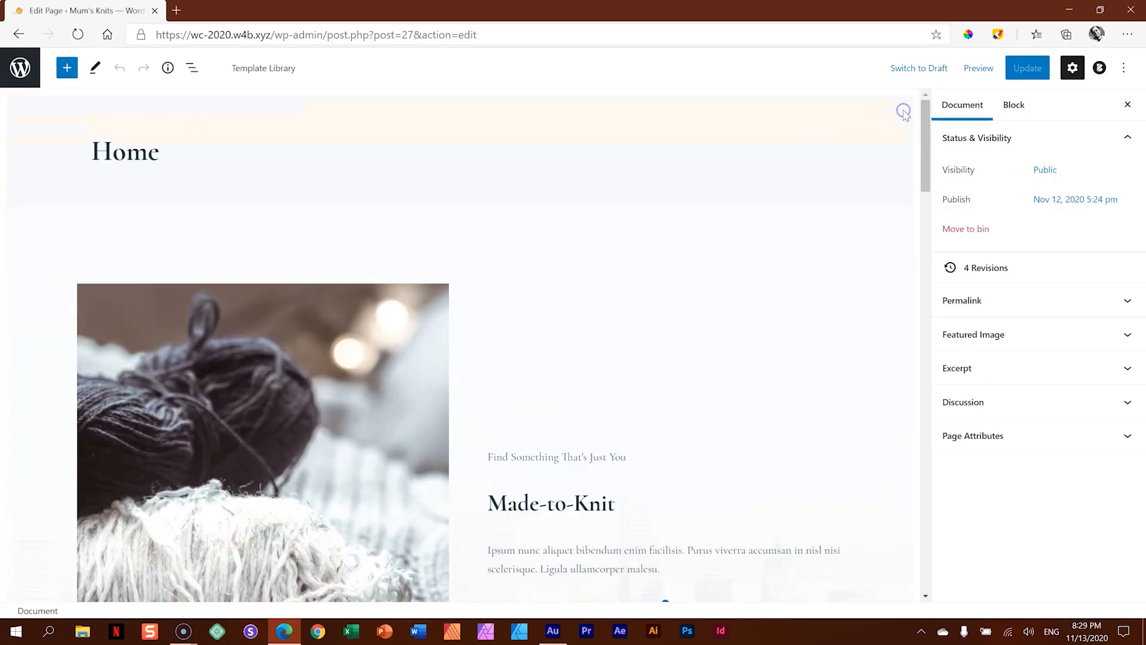
# - Set the link of the Made-to-Knit section's Discover more button to /shop and update the page
pyautogui.scroll(-4, 777, 244)
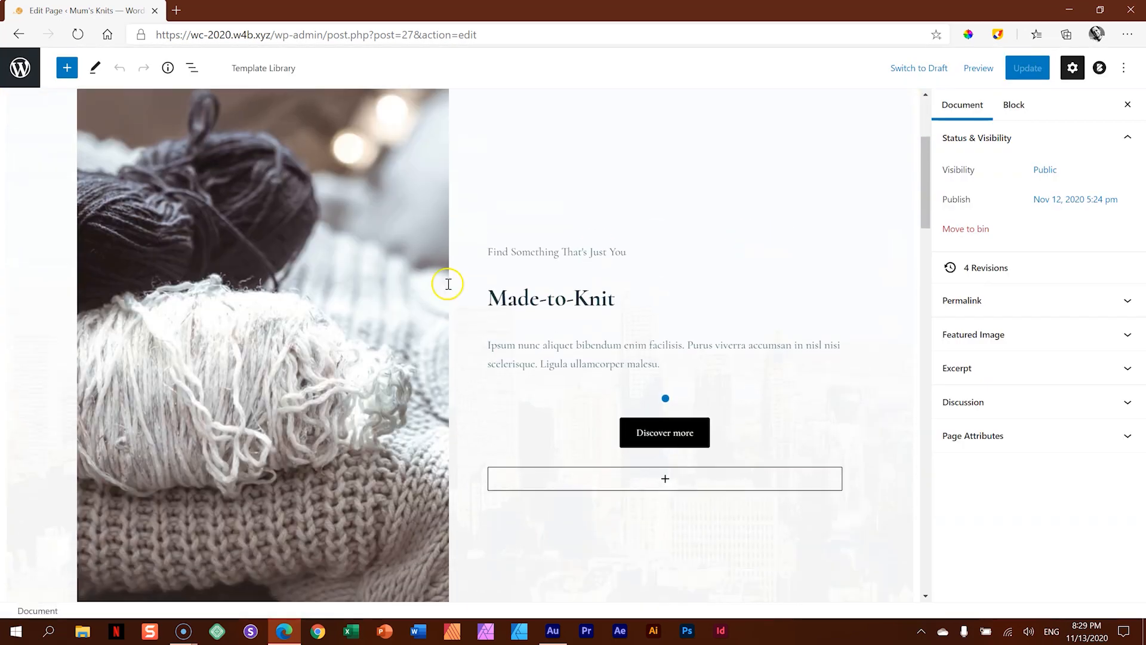
pyautogui.click(659, 437)
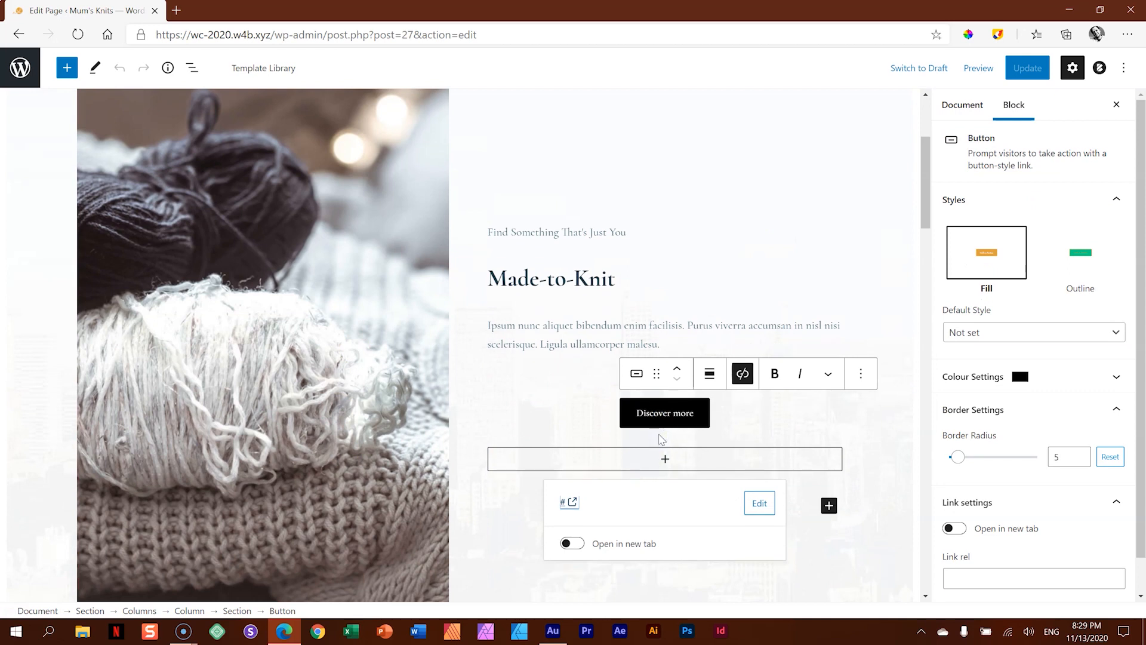
pyautogui.click(590, 501)
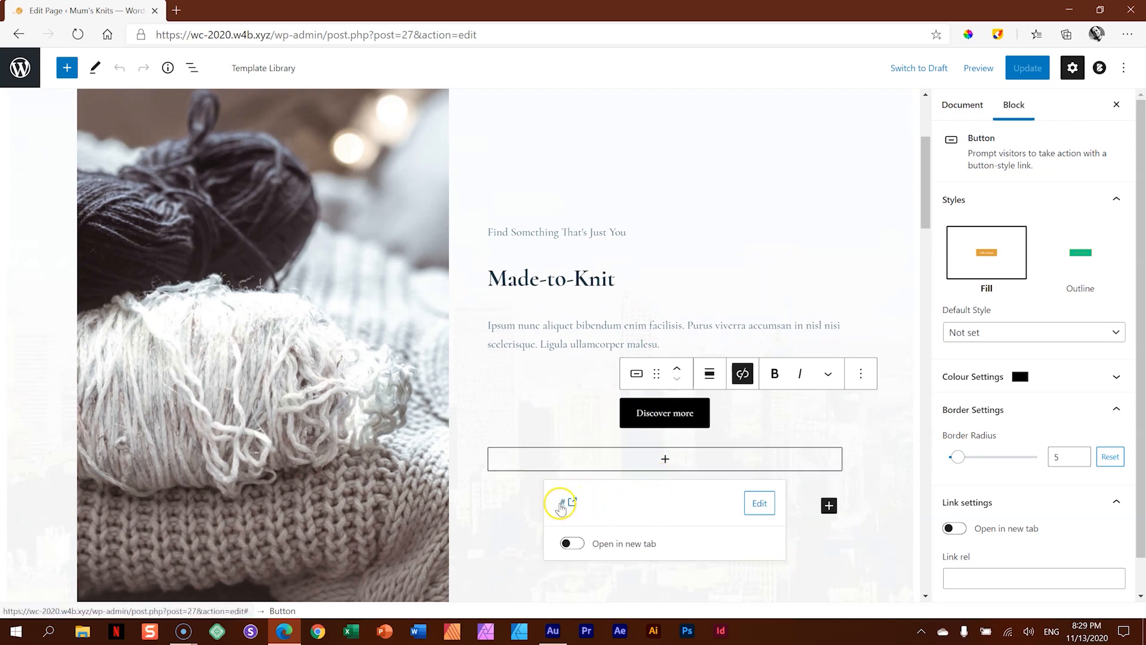
pyautogui.click(562, 502)
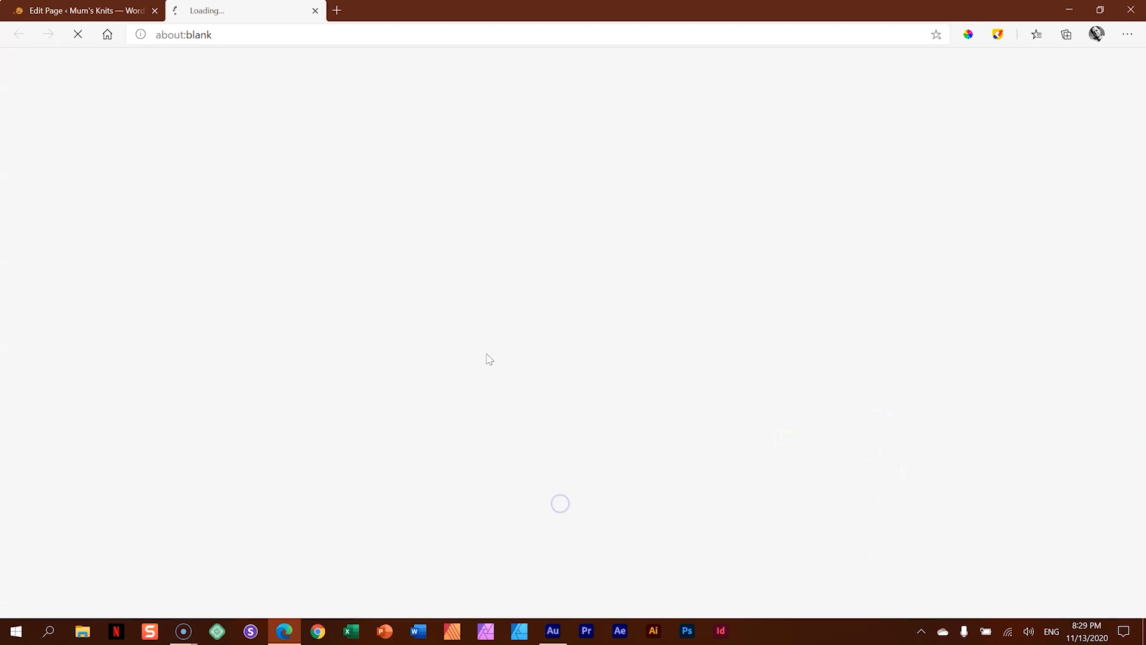
pyautogui.click(315, 10)
pyautogui.click(759, 504)
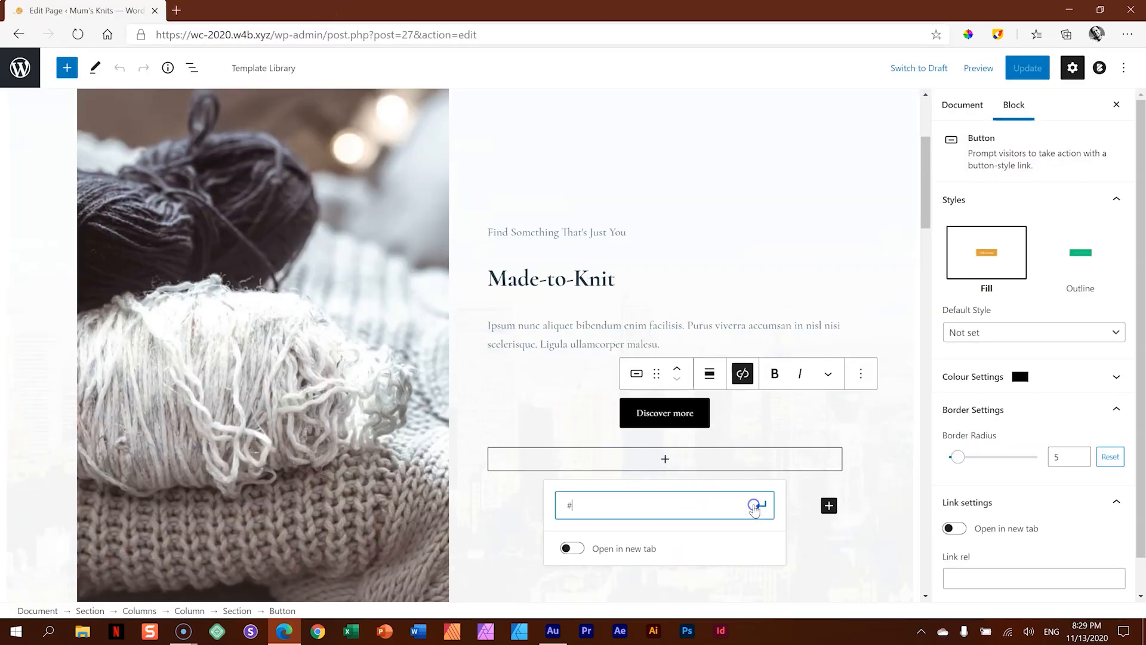
pyautogui.press('BackSpace')
pyautogui.write('/shop')
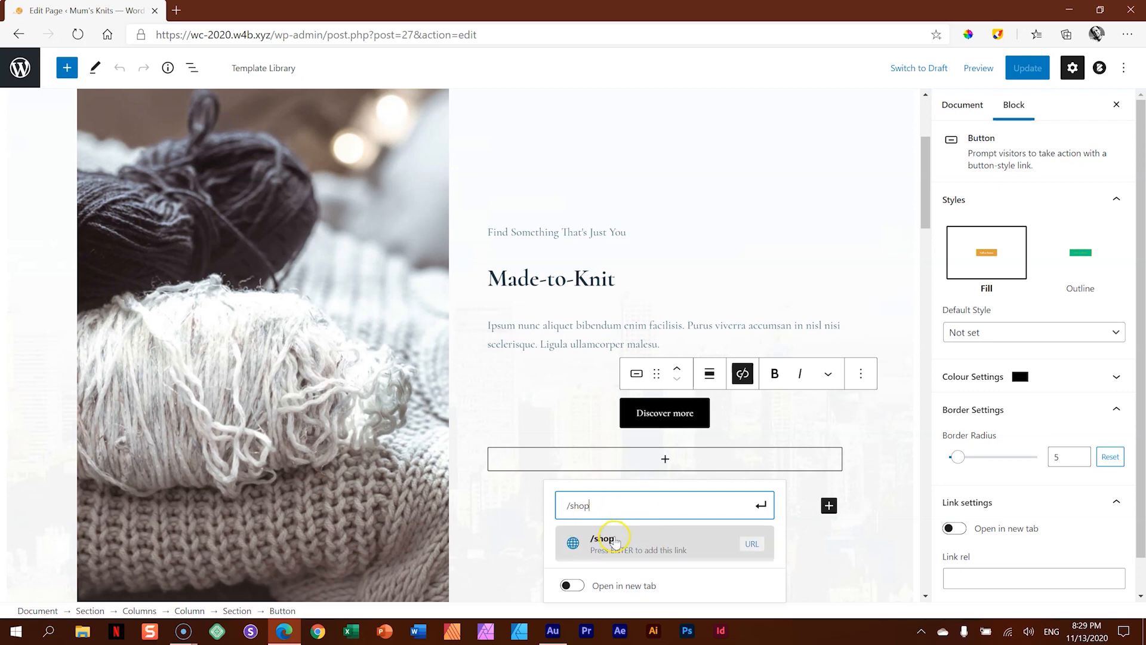
pyautogui.click(638, 546)
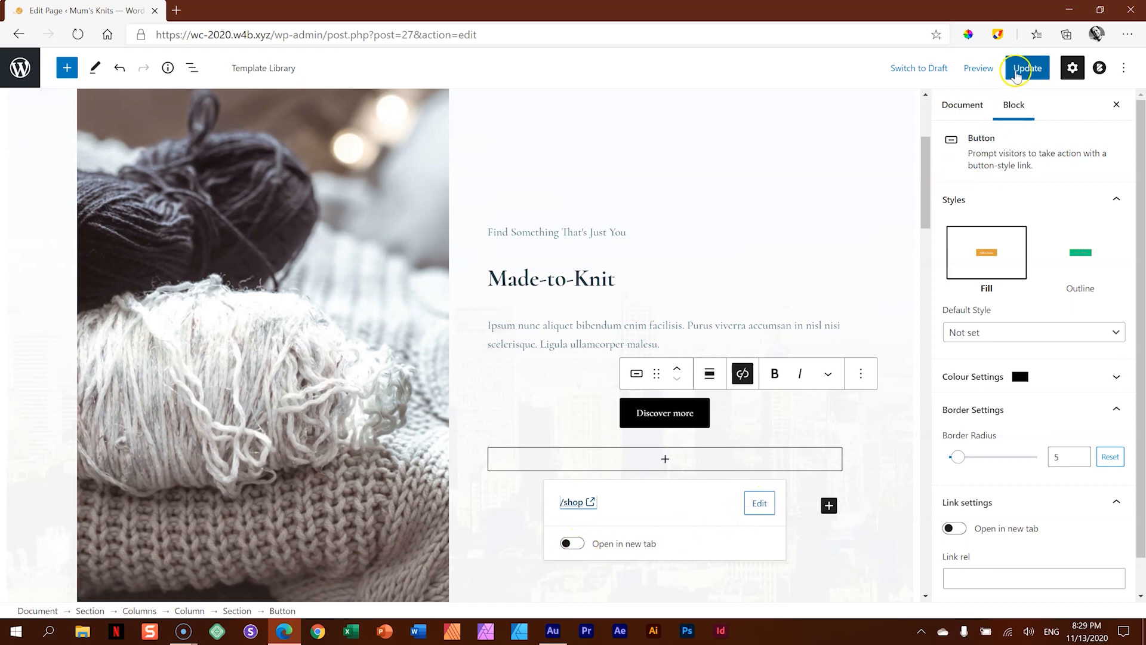
pyautogui.click(1026, 67)
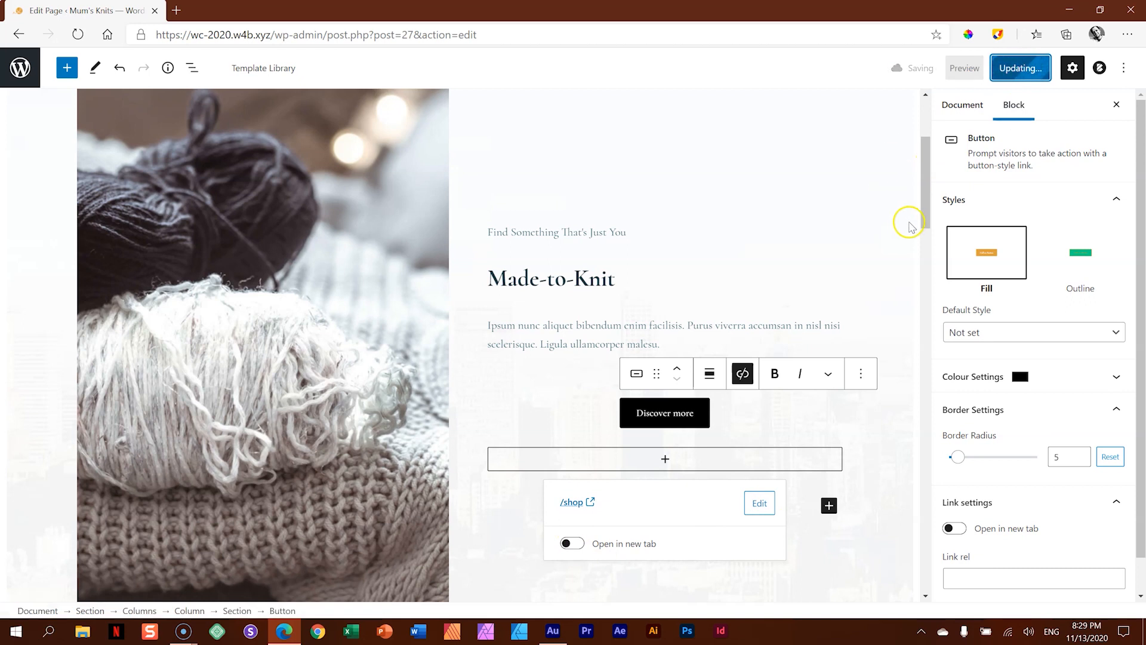
# - Preview the home page in a new tab, follow its Discover more button and look over the Shop page's products
pyautogui.click(978, 68)
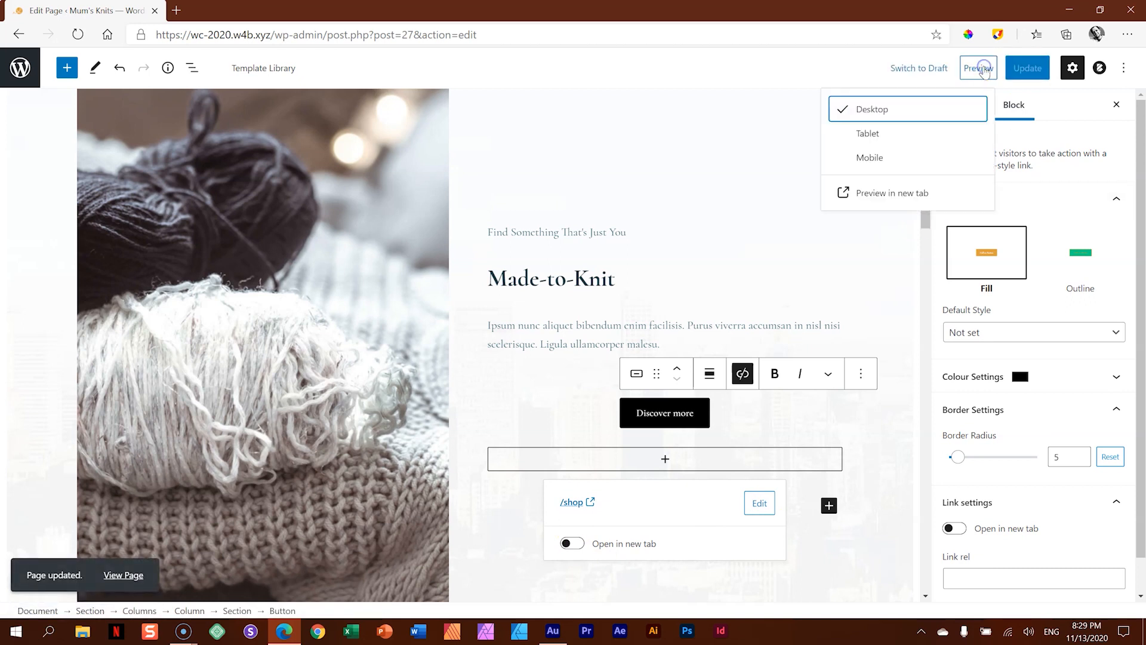
pyautogui.click(889, 192)
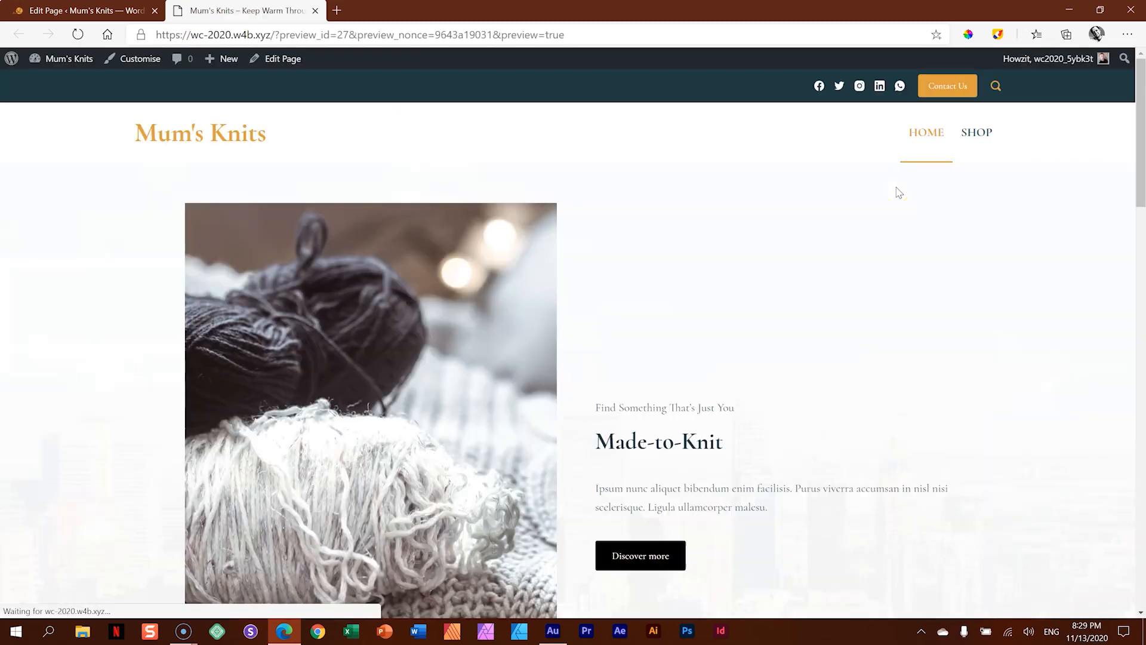
pyautogui.scroll(-4, 834, 340)
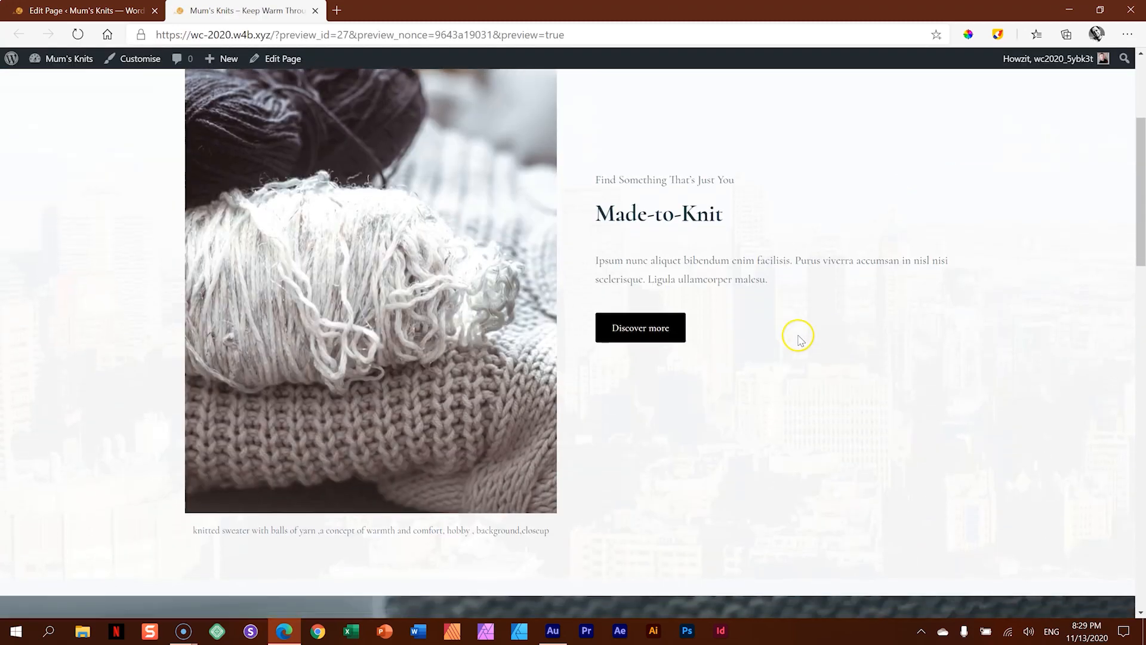
pyautogui.click(654, 338)
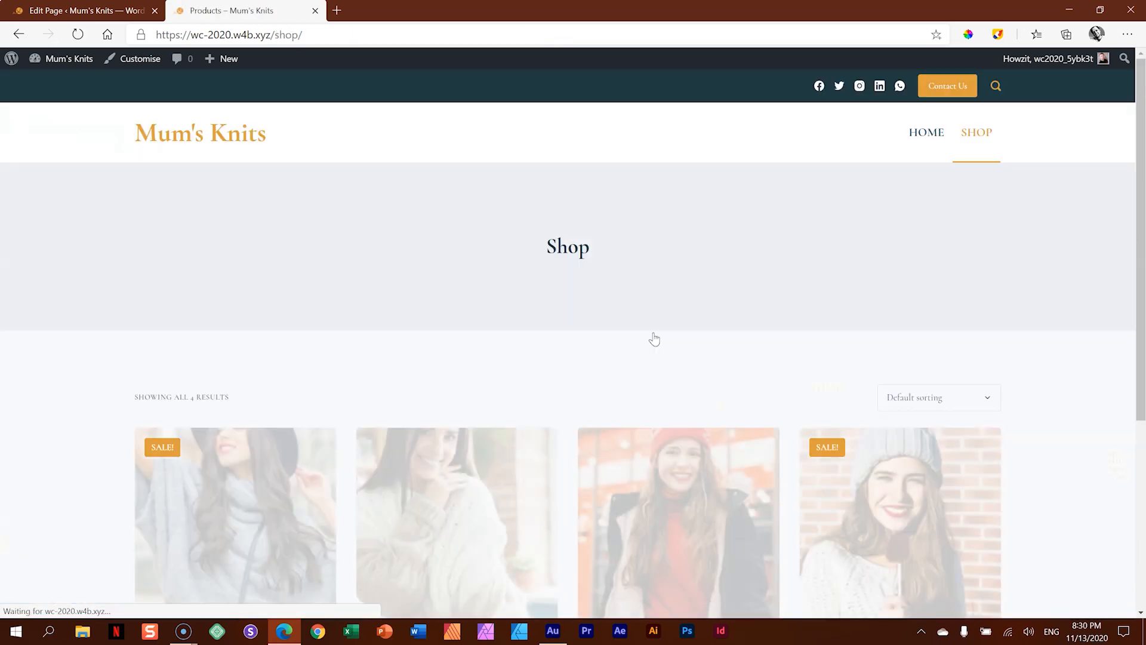
pyautogui.scroll(-5, 800, 315)
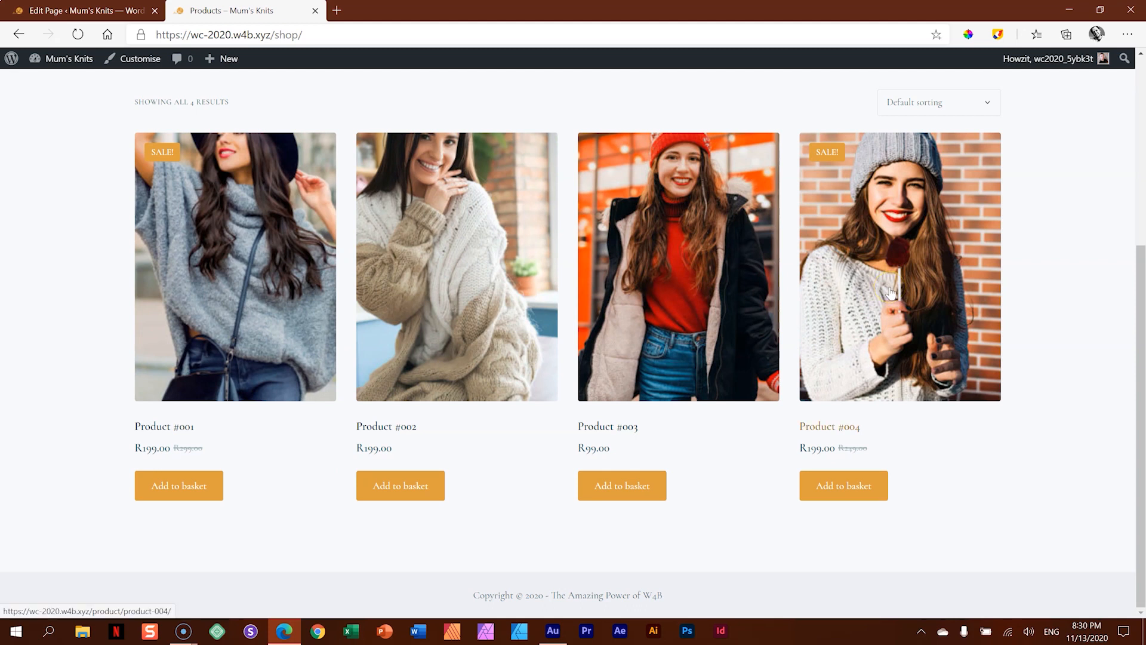
pyautogui.scroll(5, 505, 275)
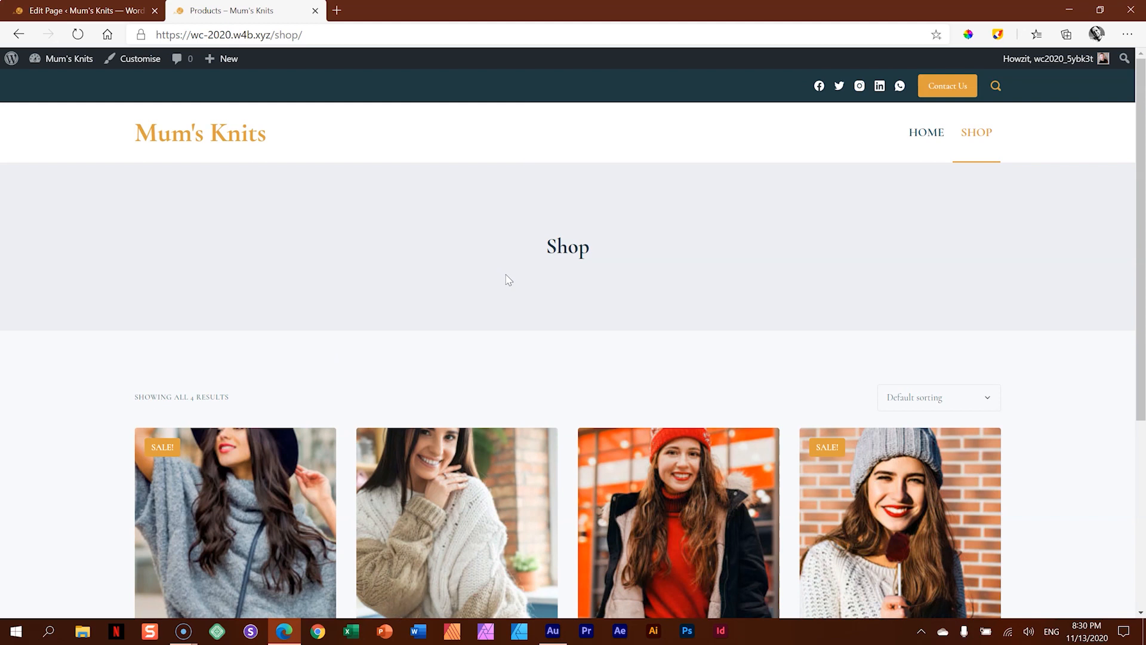
# - Start customising the site from the Shop page and open the WooCommerce options
pyautogui.click(136, 64)
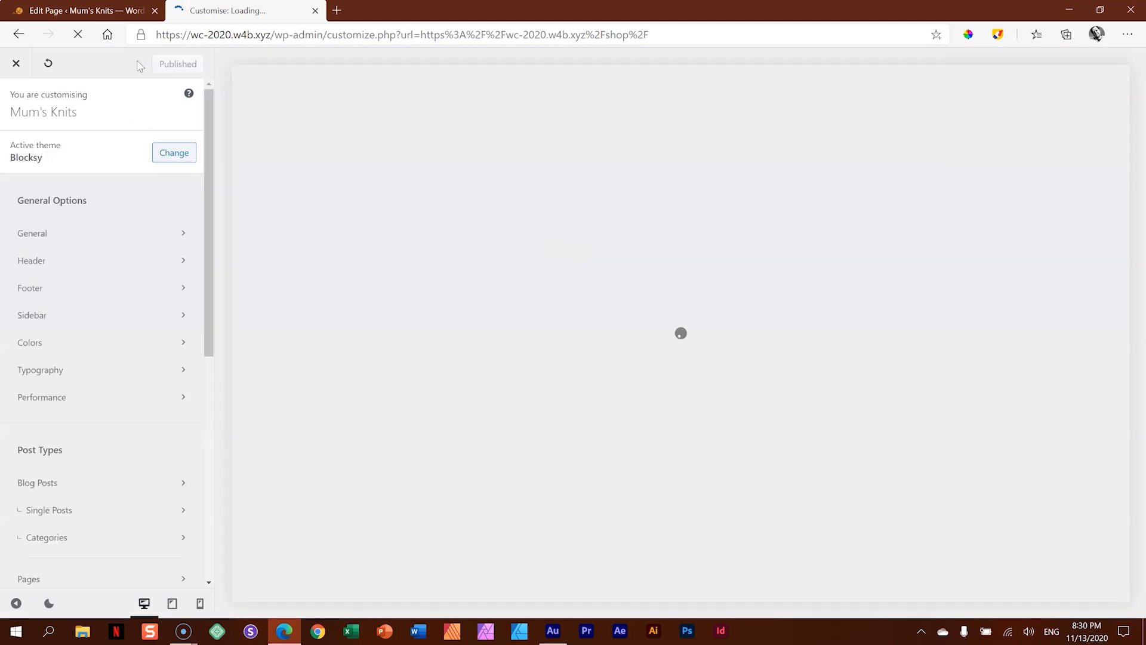
pyautogui.scroll(-2, 135, 197)
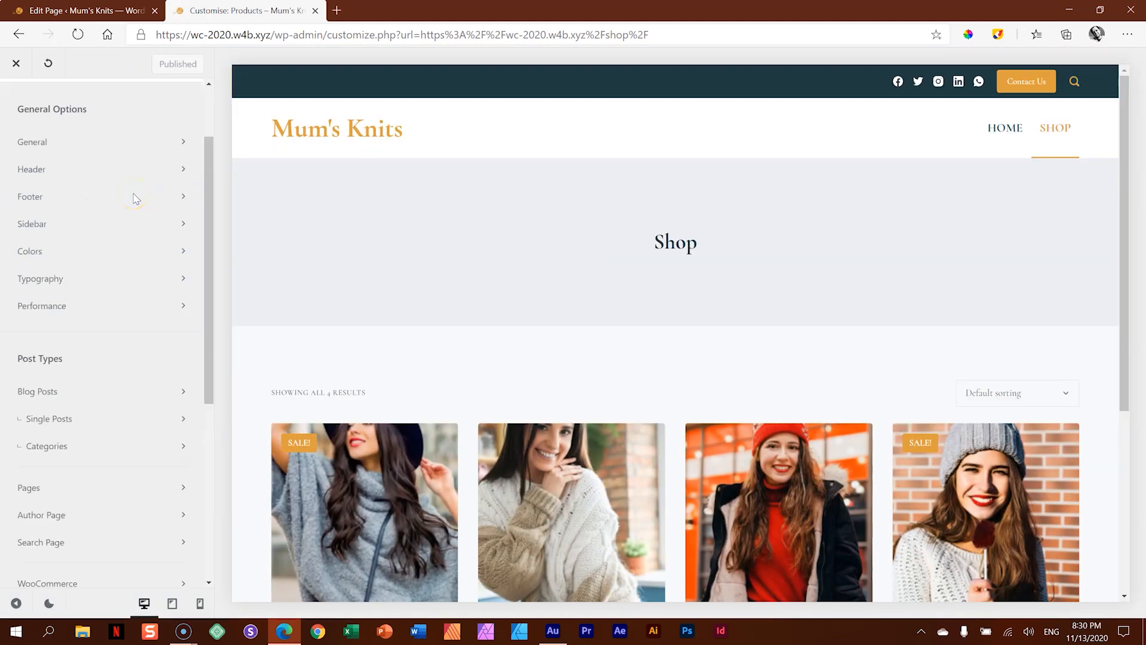
pyautogui.scroll(-5, 136, 197)
pyautogui.click(63, 265)
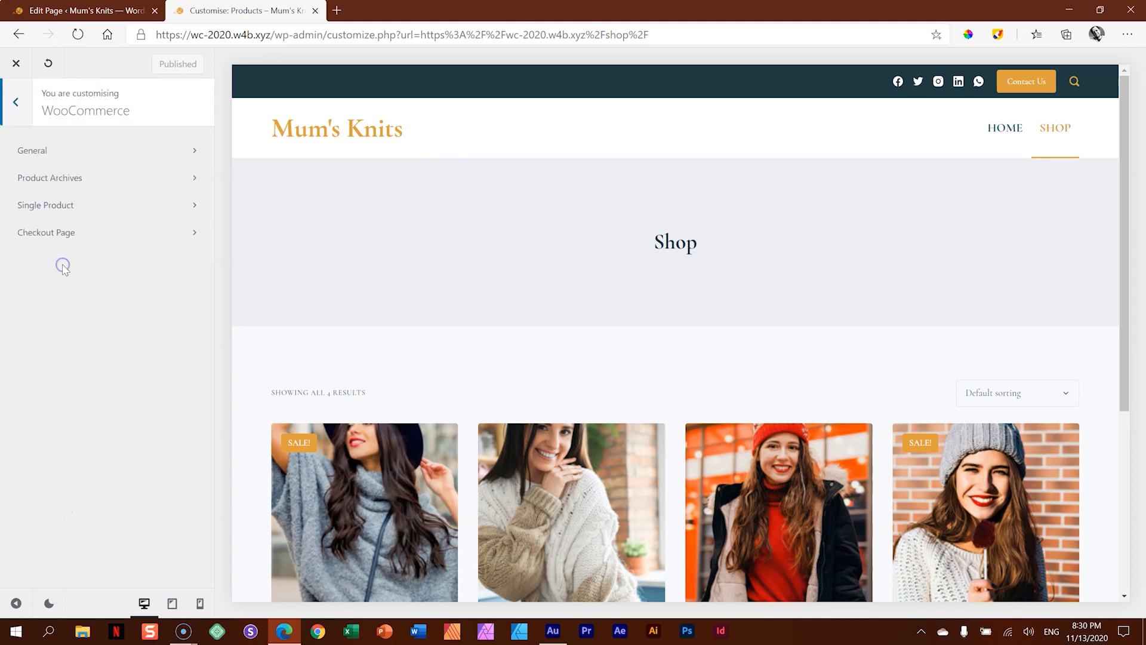
# - Open the Product Archives options, toggle the page title off and back on, and open the Page Title settings
pyautogui.click(67, 178)
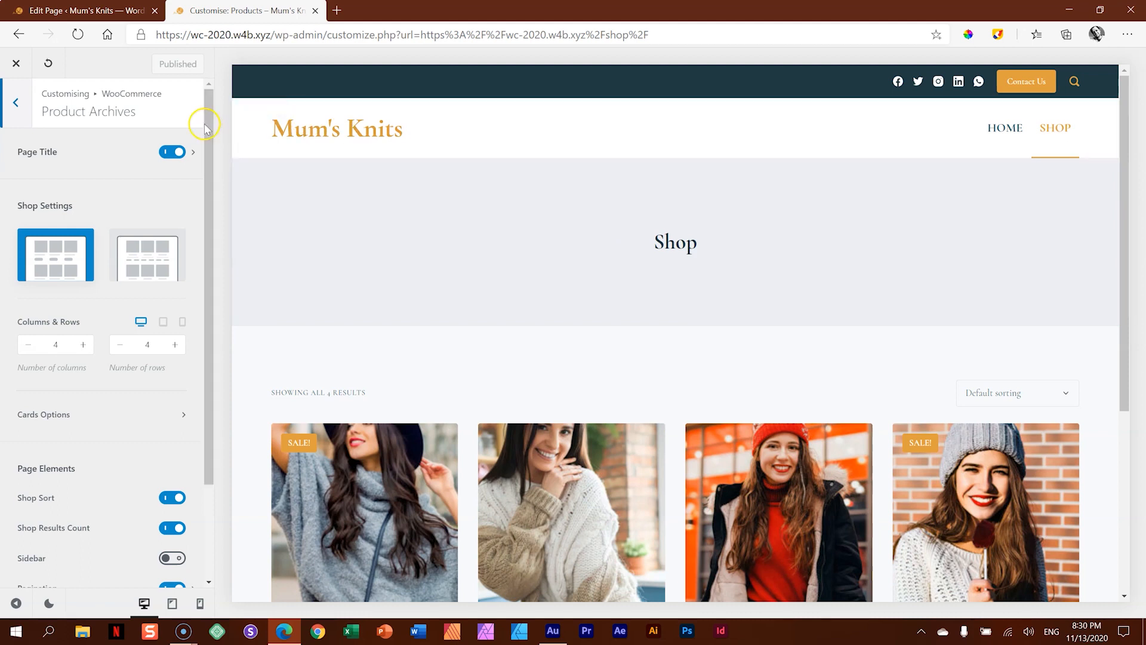
pyautogui.click(172, 152)
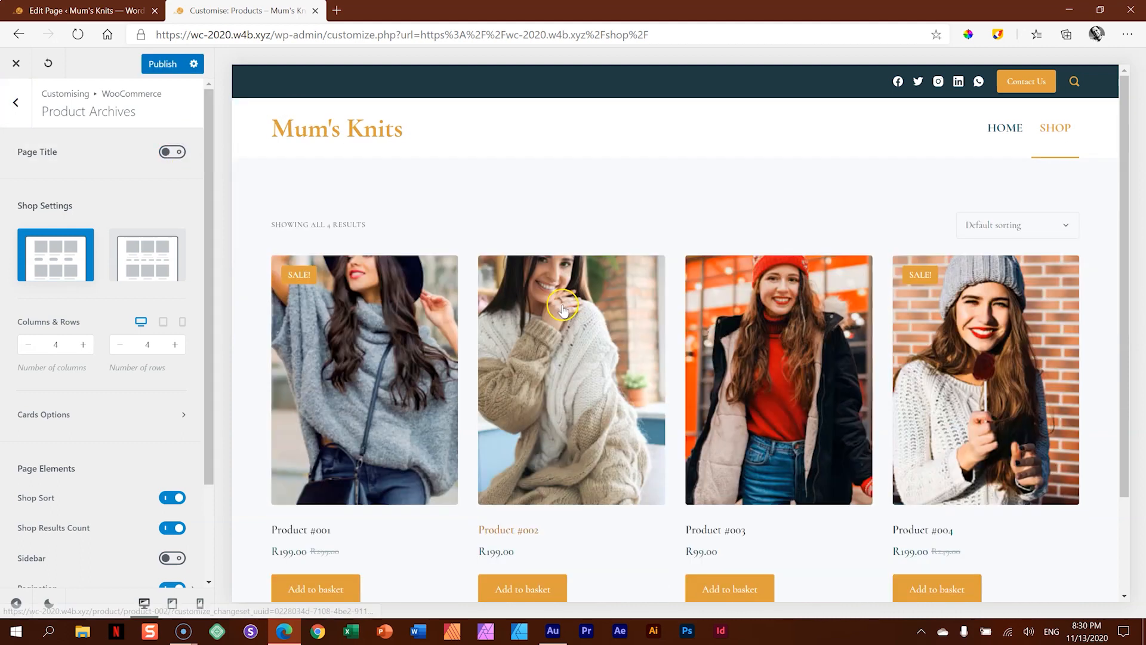
pyautogui.click(174, 151)
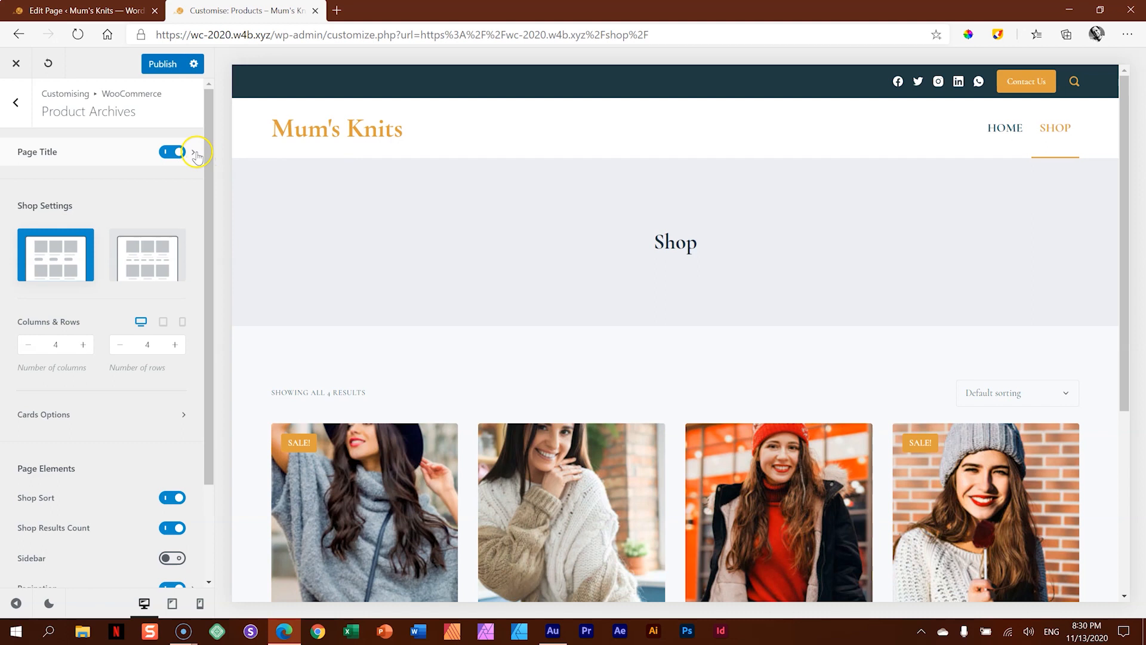
pyautogui.click(195, 154)
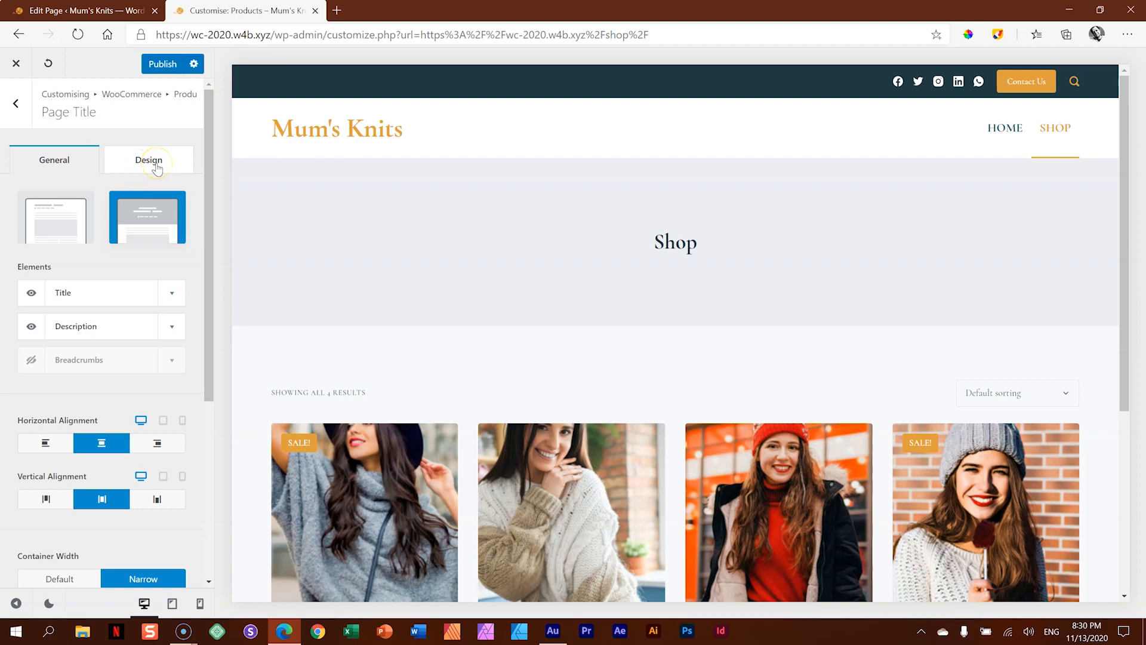
# - Try the Type 1 page title layout on the Shop page and return to Type 2
pyautogui.click(58, 231)
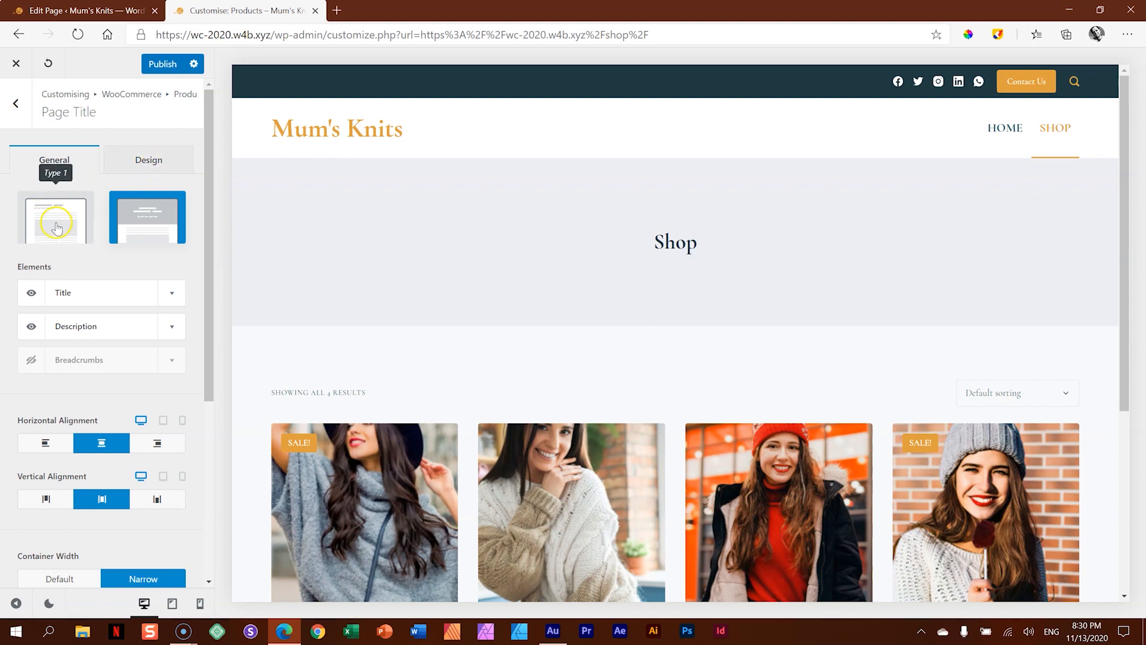
pyautogui.click(151, 216)
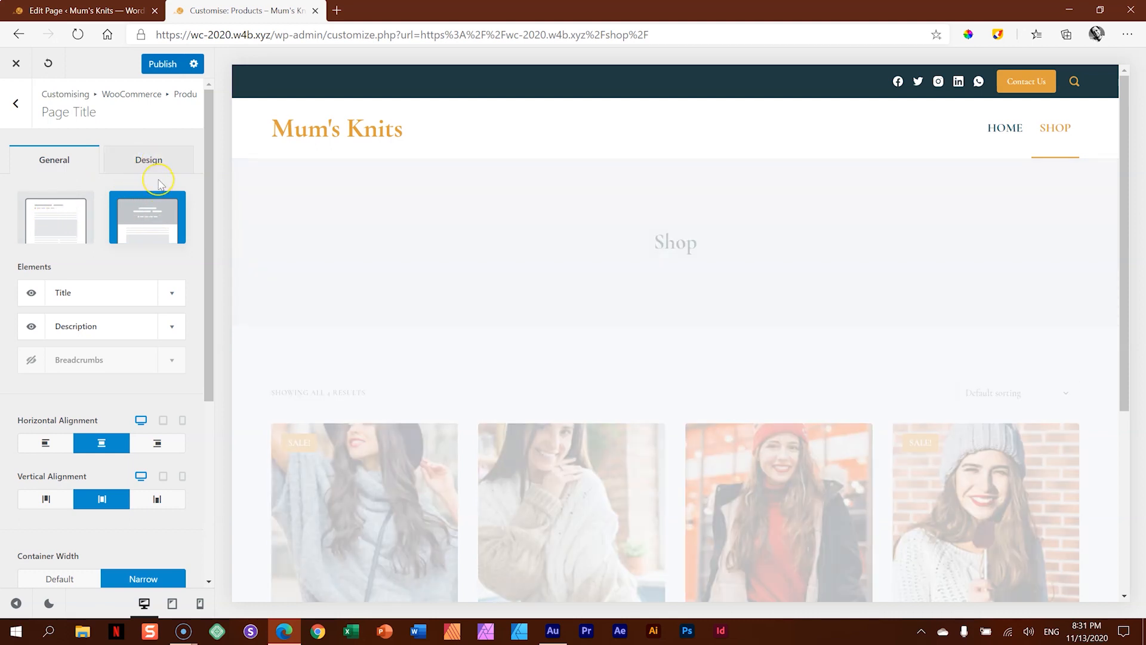
pyautogui.click(65, 230)
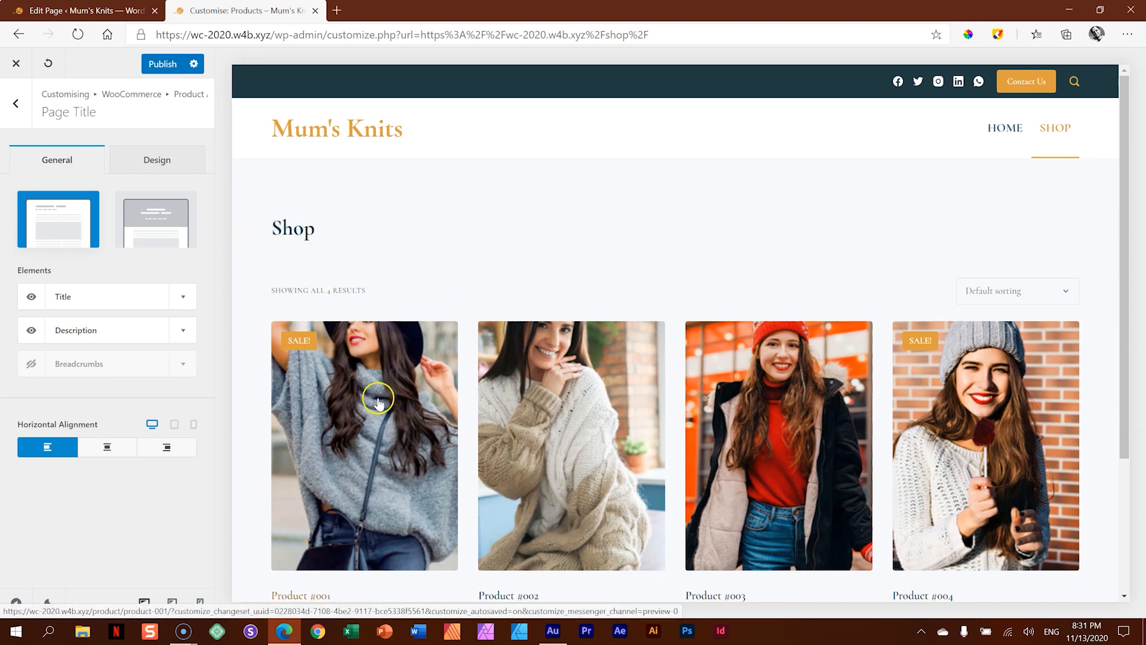
pyautogui.click(150, 228)
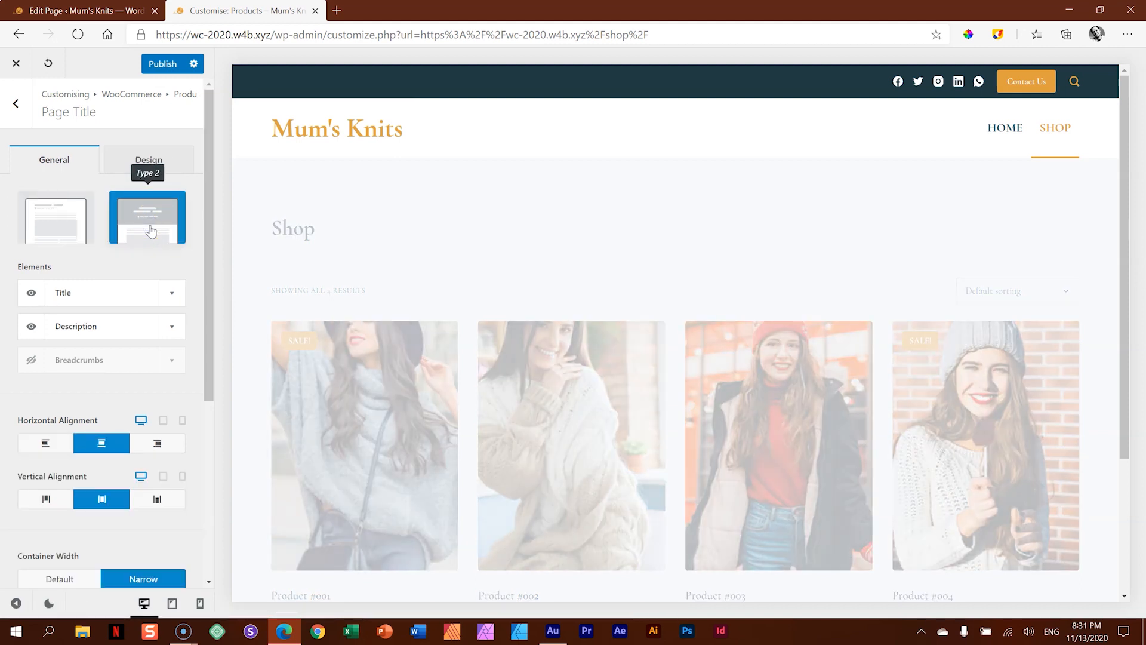
# - Set a custom container background image for the Shop page title, using the Media Library photo of knits in a row of colours
pyautogui.moveTo(208, 170); pyautogui.dragTo(215, 388)
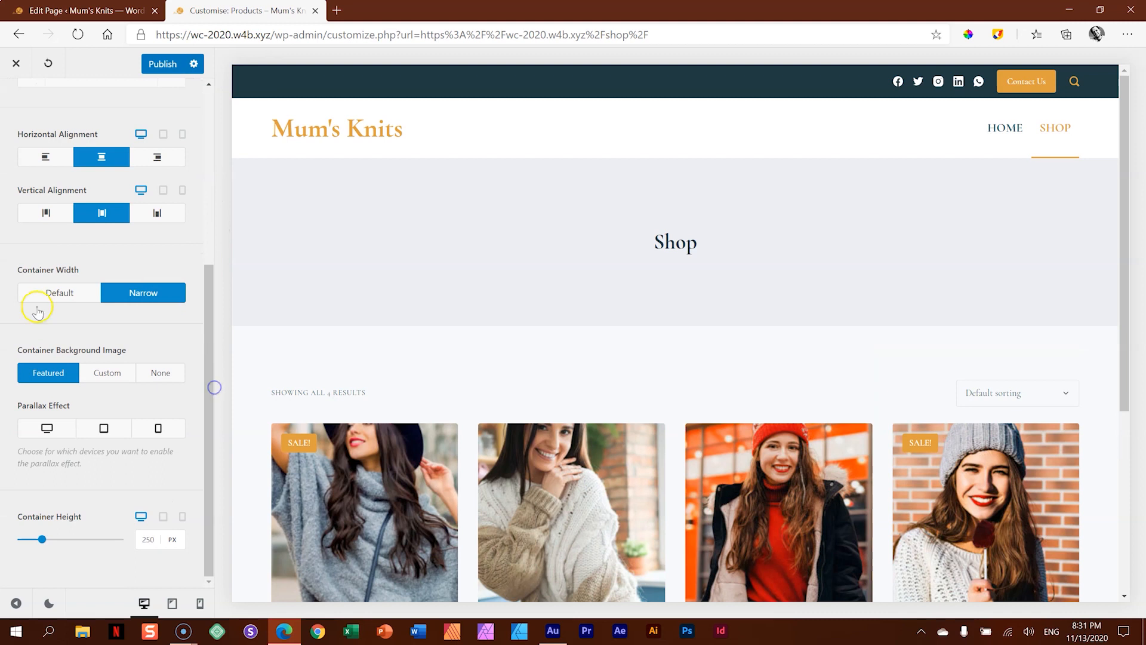
pyautogui.click(101, 377)
pyautogui.click(95, 436)
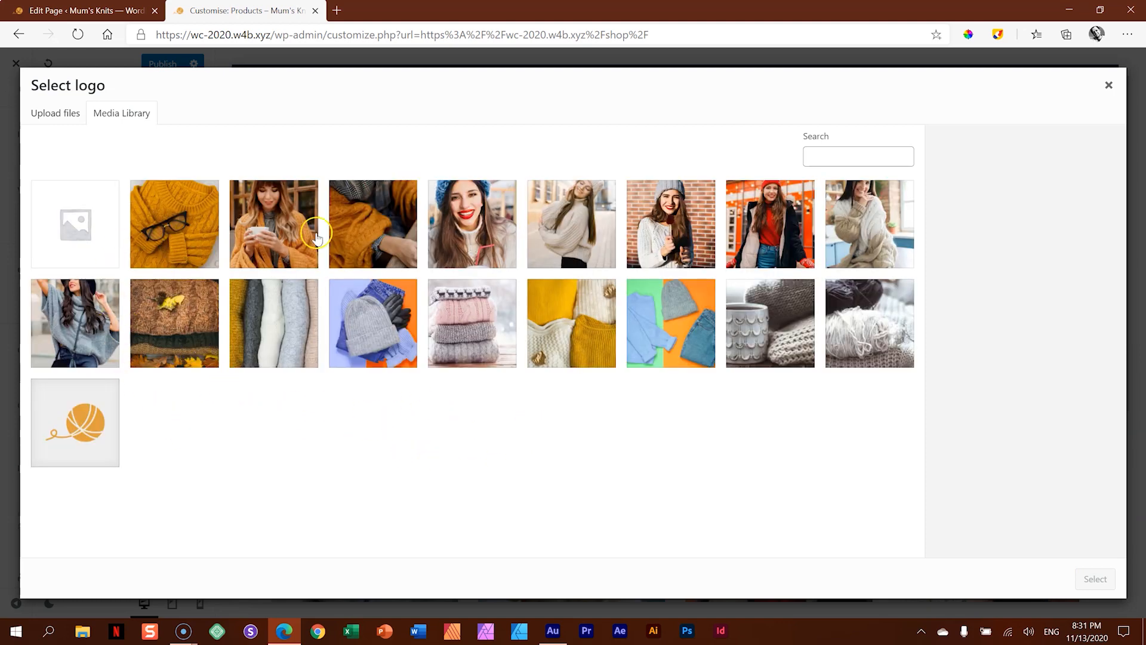
pyautogui.click(250, 329)
pyautogui.click(1095, 579)
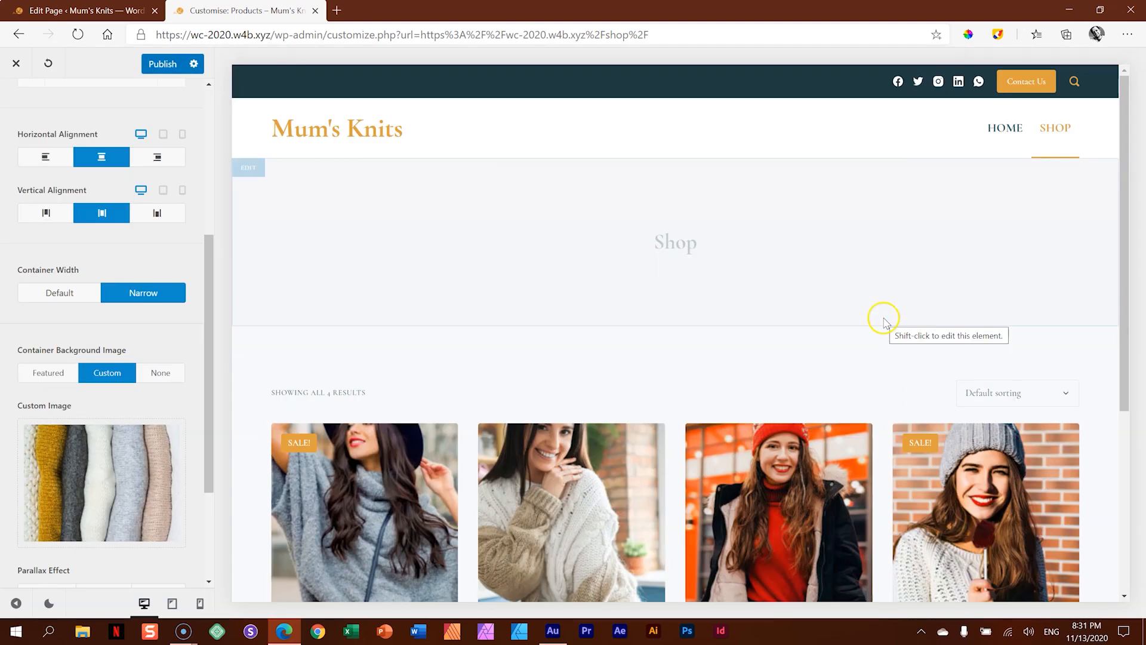
# - Set the title's image overlay colour to the palette's Color 3 with an opacity of 0.49
pyautogui.moveTo(209, 297); pyautogui.dragTo(202, 129)
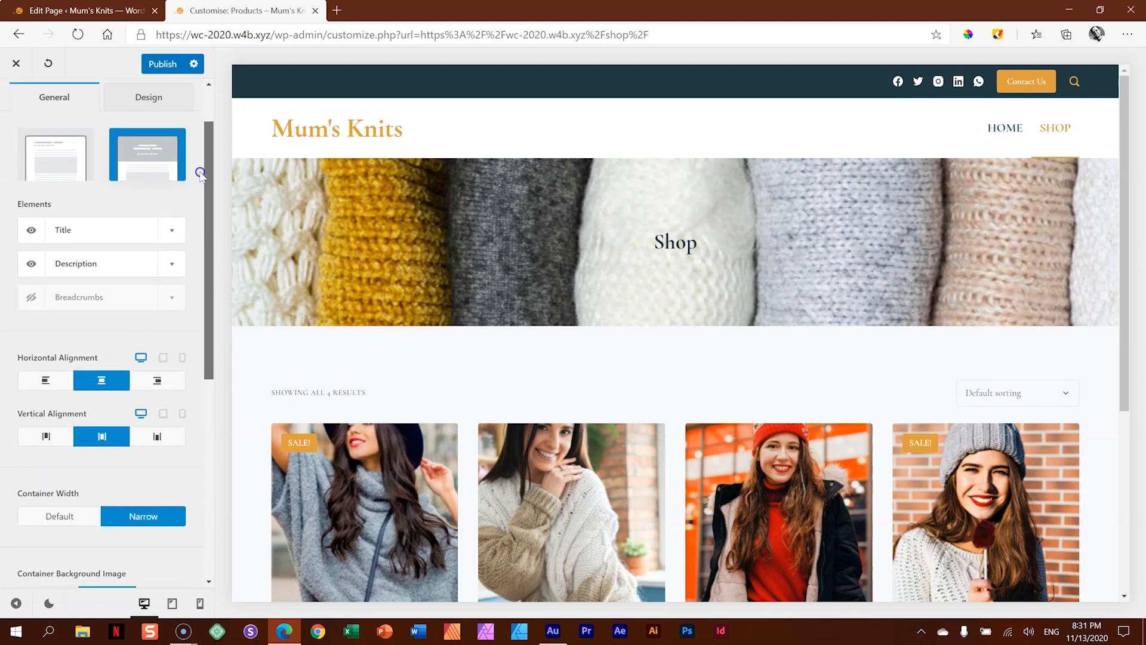
pyautogui.click(155, 160)
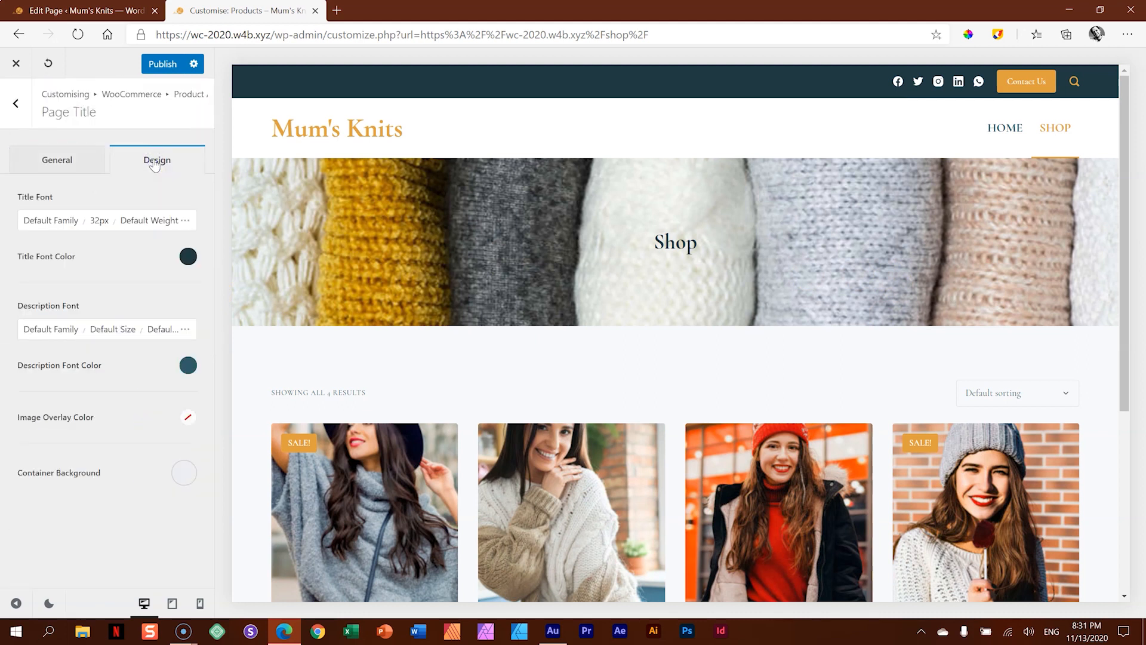
pyautogui.click(187, 421)
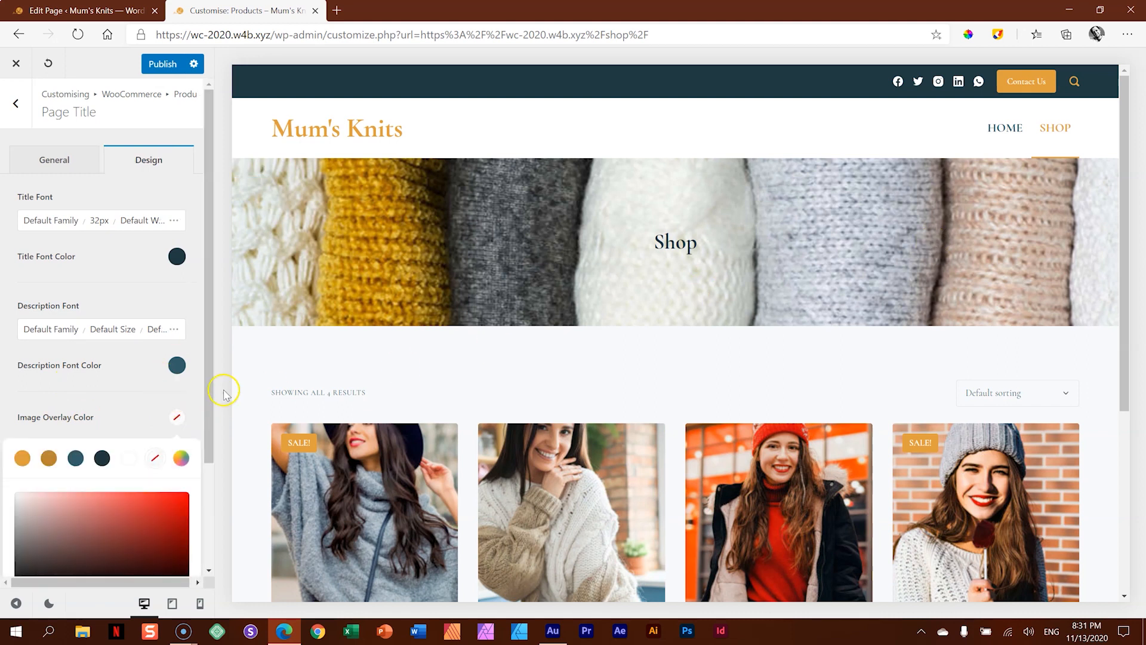
pyautogui.moveTo(207, 384); pyautogui.dragTo(207, 473)
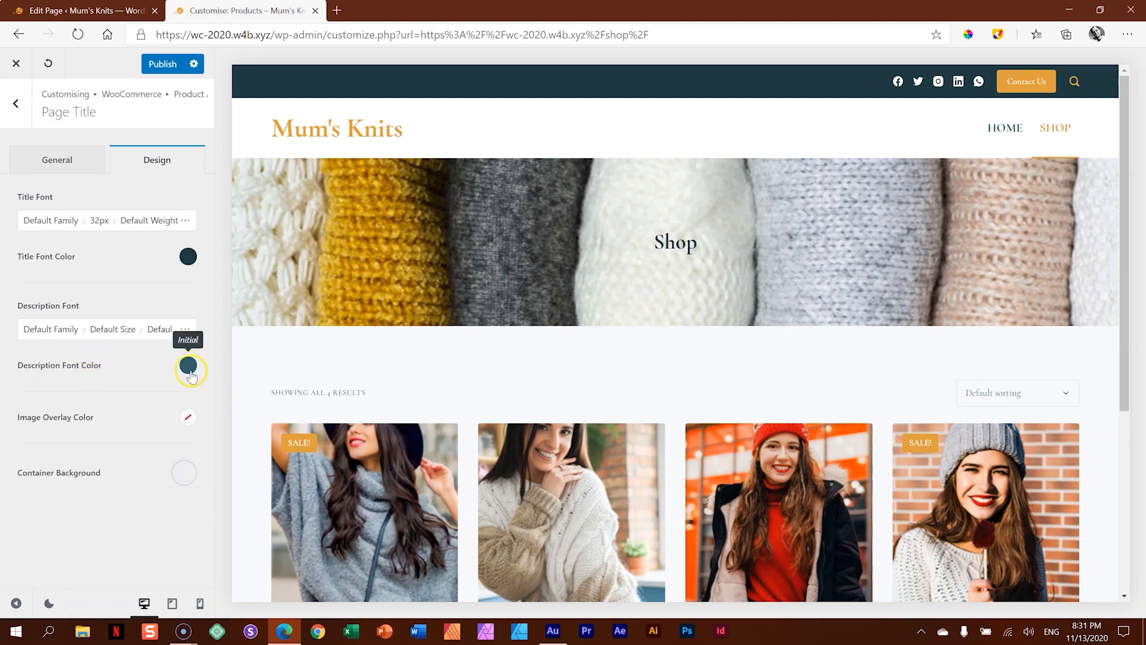
pyautogui.click(187, 417)
pyautogui.click(75, 458)
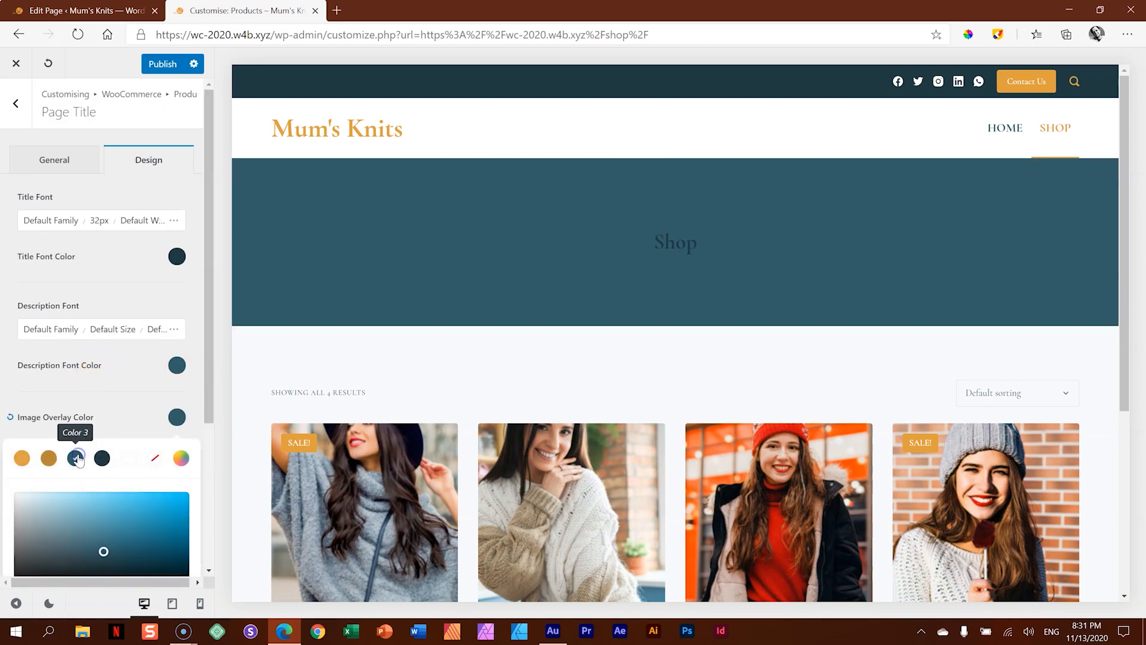
pyautogui.moveTo(209, 338); pyautogui.dragTo(201, 468)
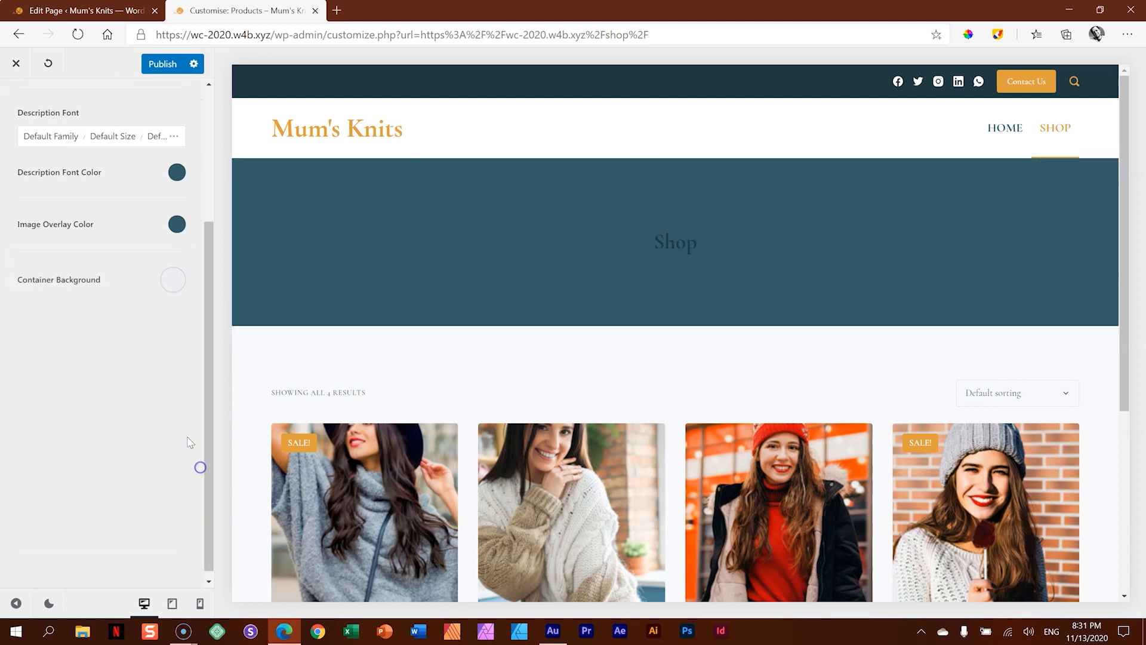
pyautogui.click(176, 223)
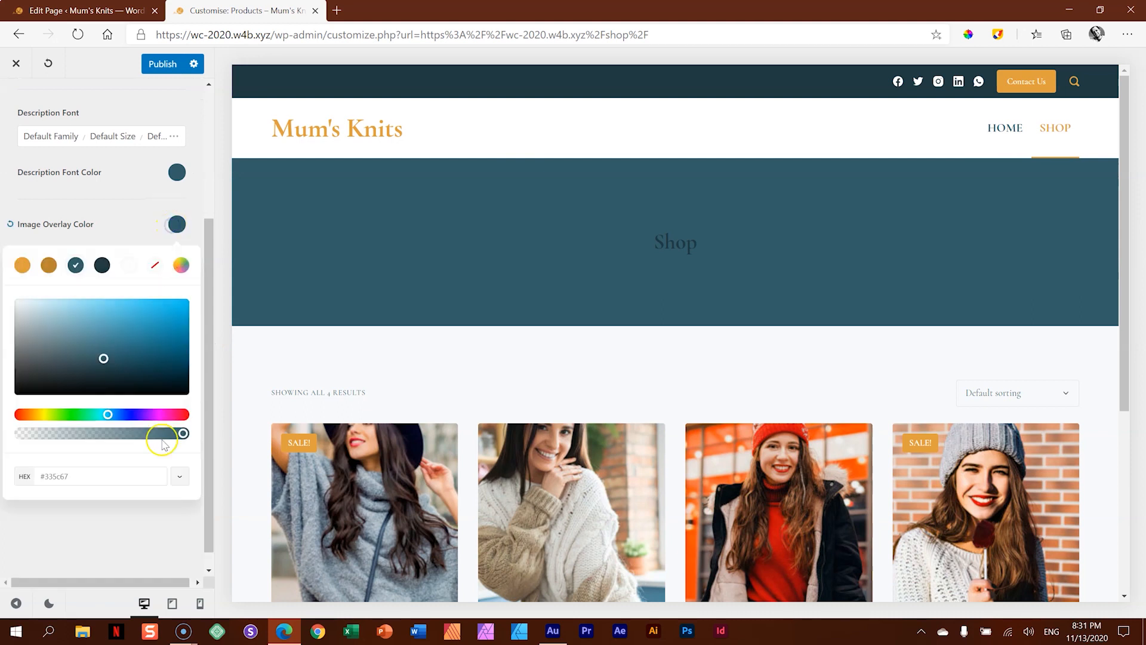
pyautogui.click(169, 435)
pyautogui.moveTo(138, 438); pyautogui.dragTo(99, 435)
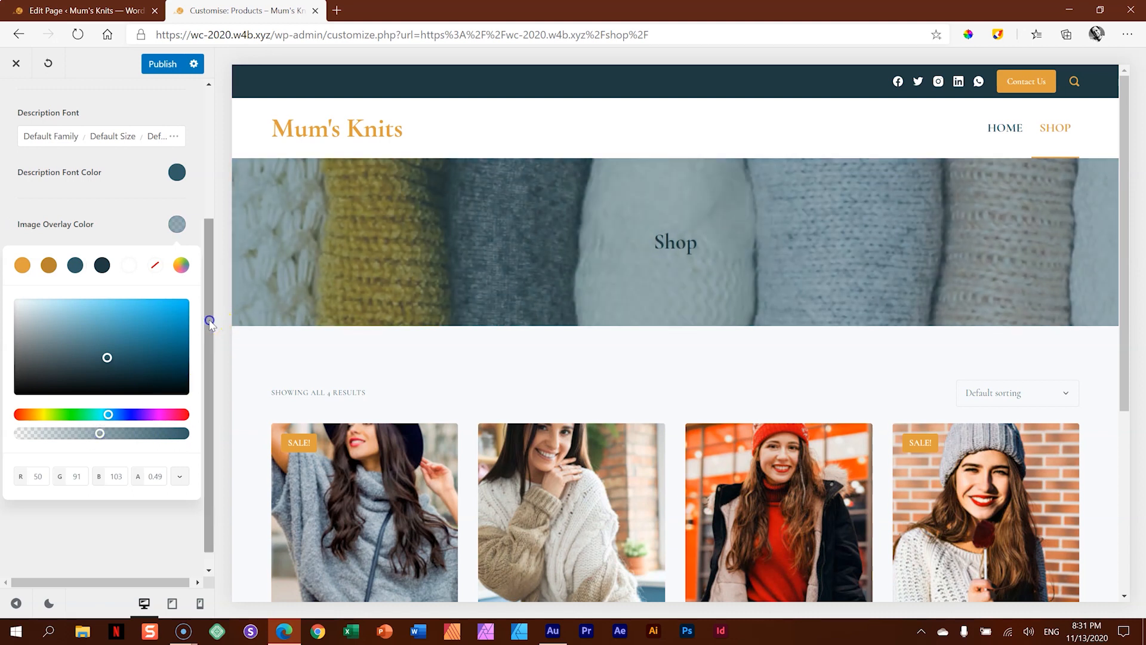
# - Set the Shop page title's font size to 64 px
pyautogui.moveTo(210, 323); pyautogui.dragTo(213, 179)
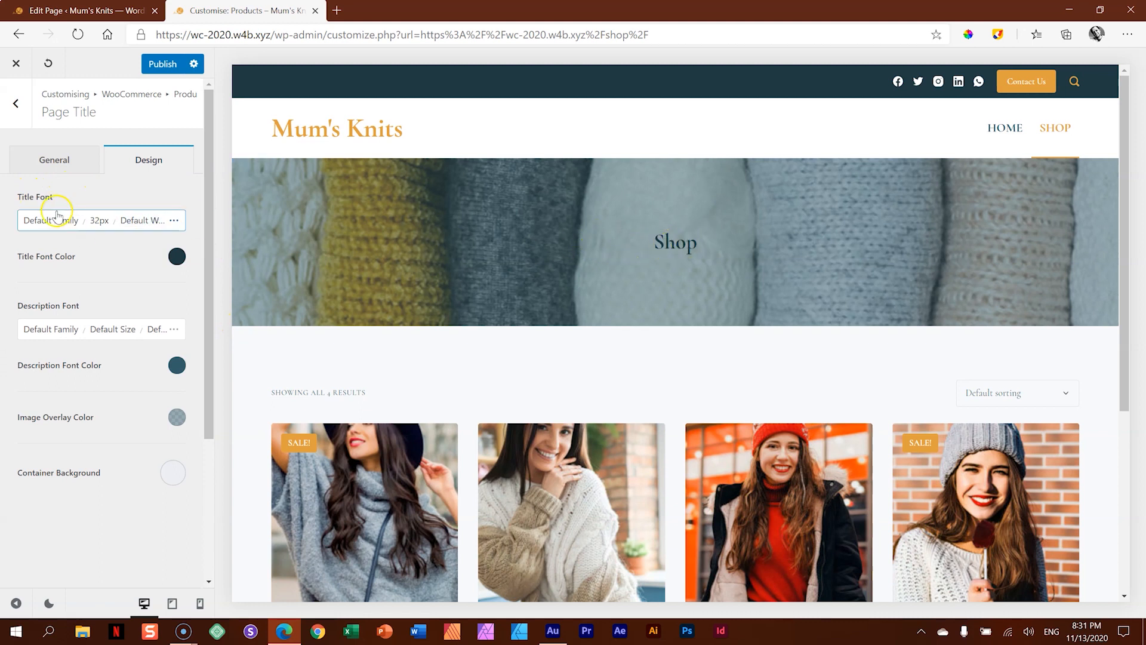
pyautogui.click(94, 219)
pyautogui.click(139, 295)
pyautogui.doubleClick(140, 295)
pyautogui.write('64')
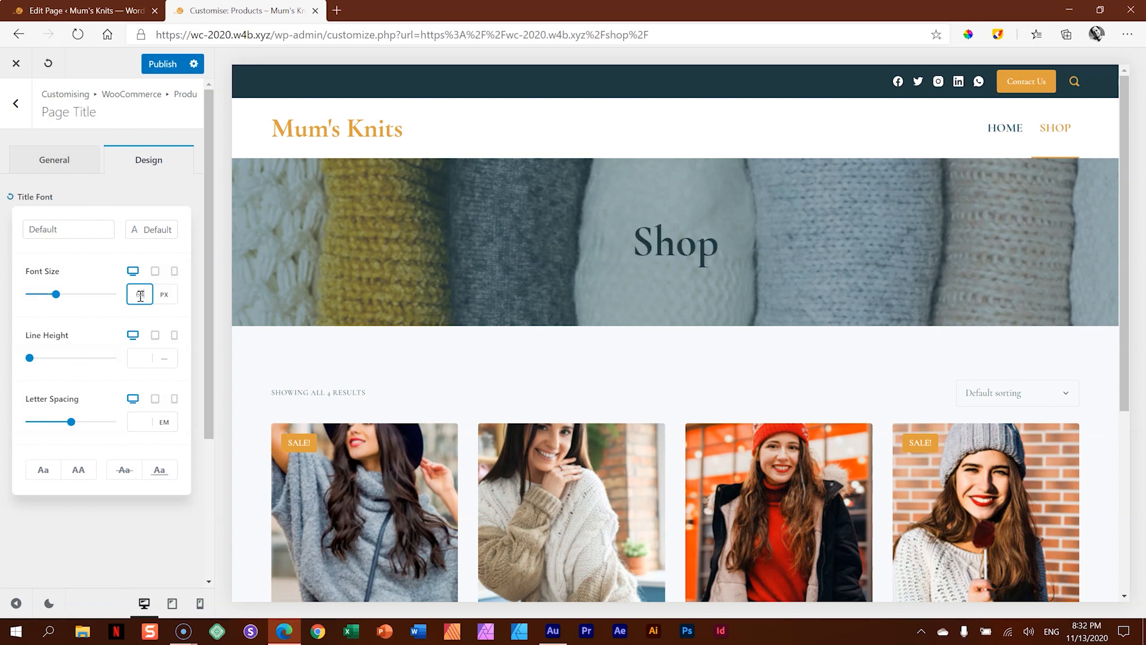
pyautogui.click(151, 192)
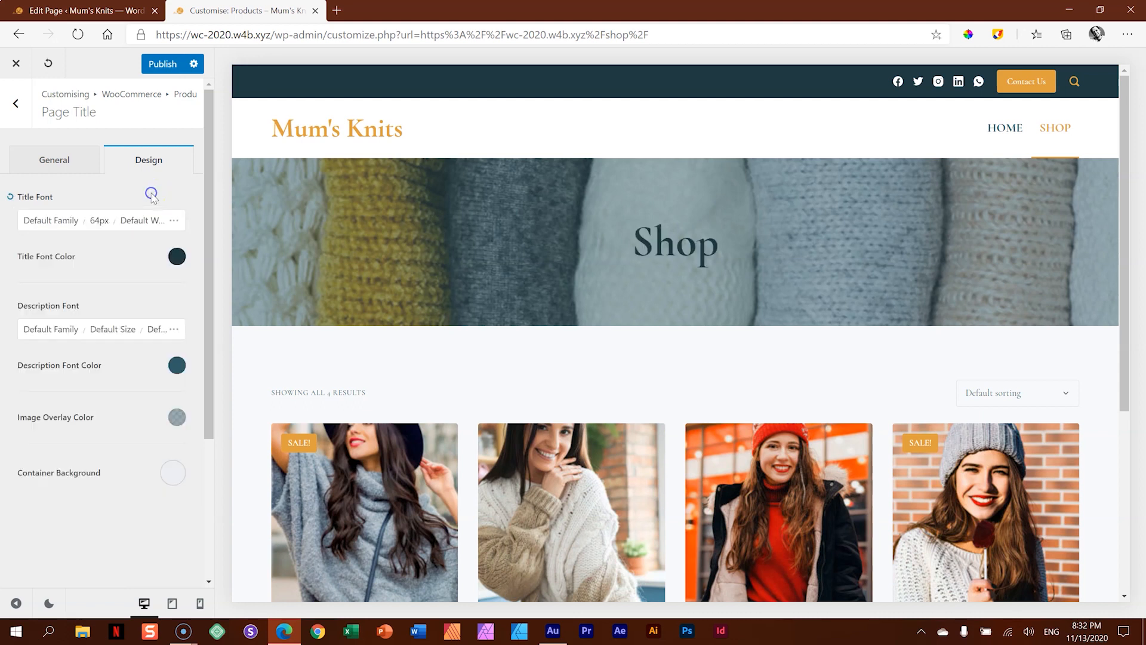
# - Change the Shop page title's font colour to white
pyautogui.click(176, 256)
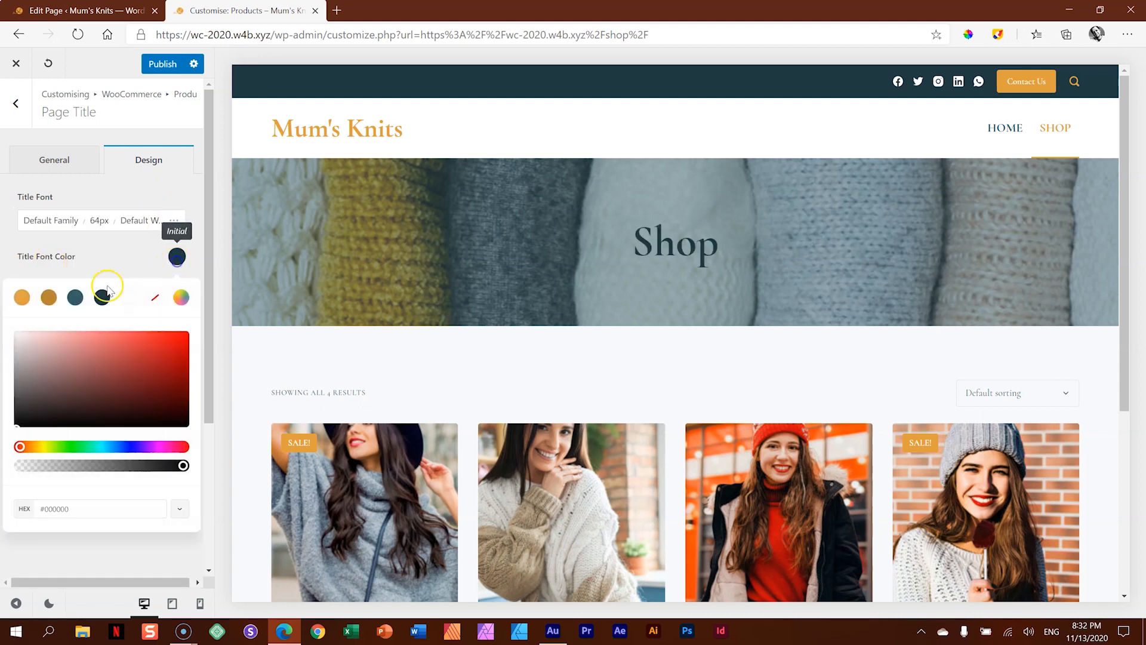
pyautogui.click(128, 297)
pyautogui.click(148, 256)
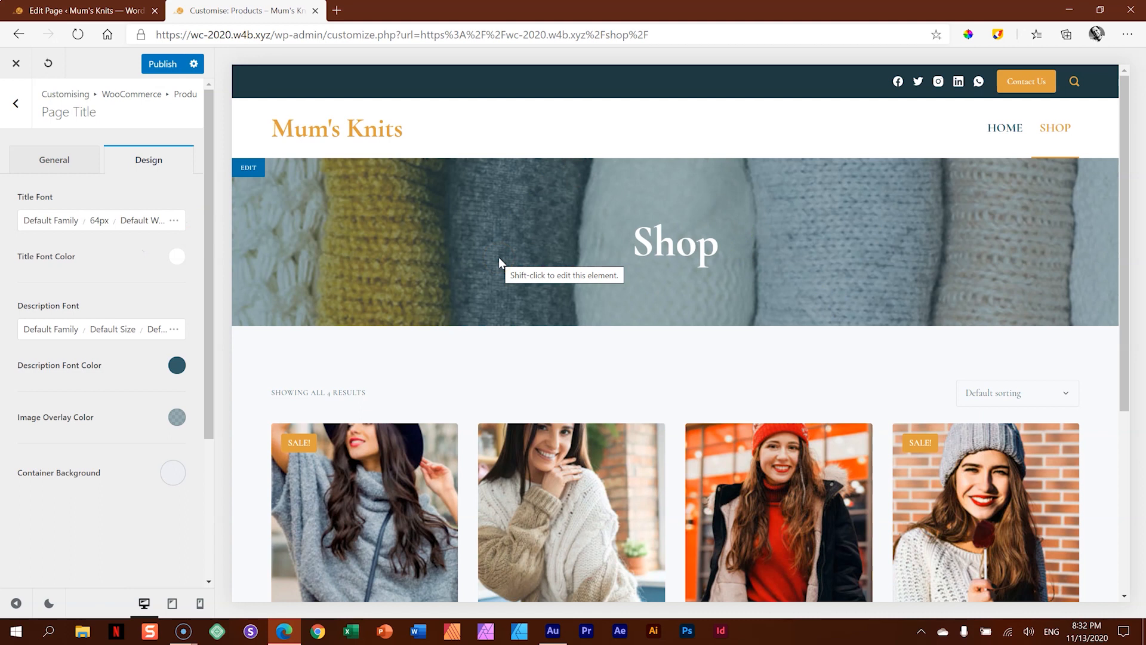
# - Return to the Product Archives options and choose the Type 2 layout for the shop's product cards
pyautogui.click(16, 103)
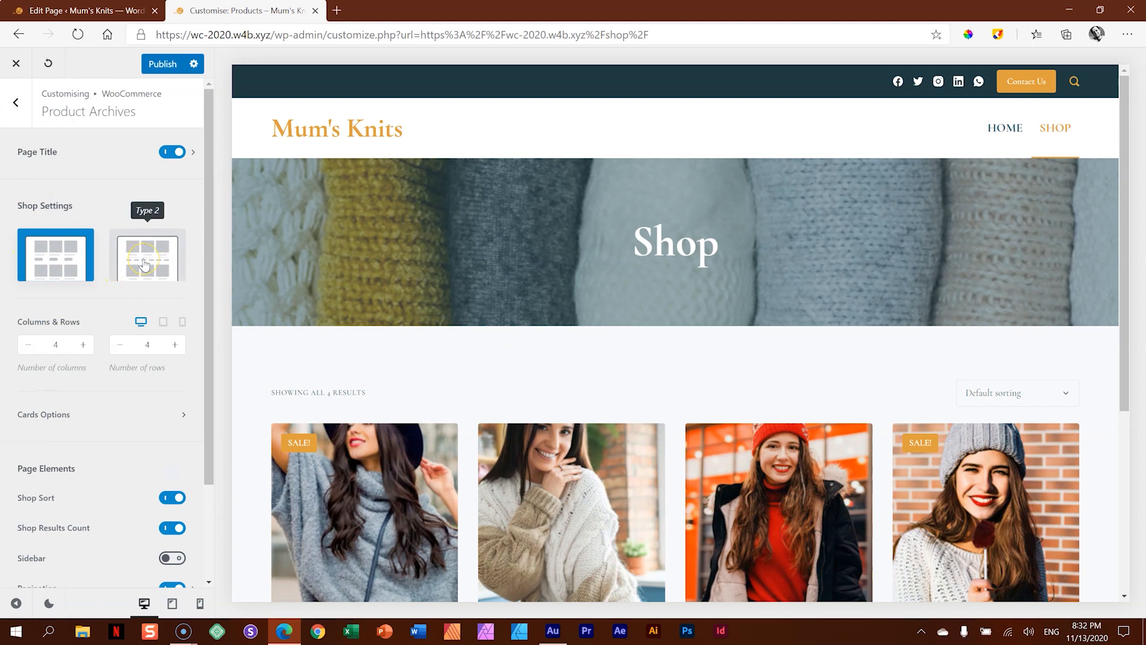
pyautogui.scroll(-3, 617, 340)
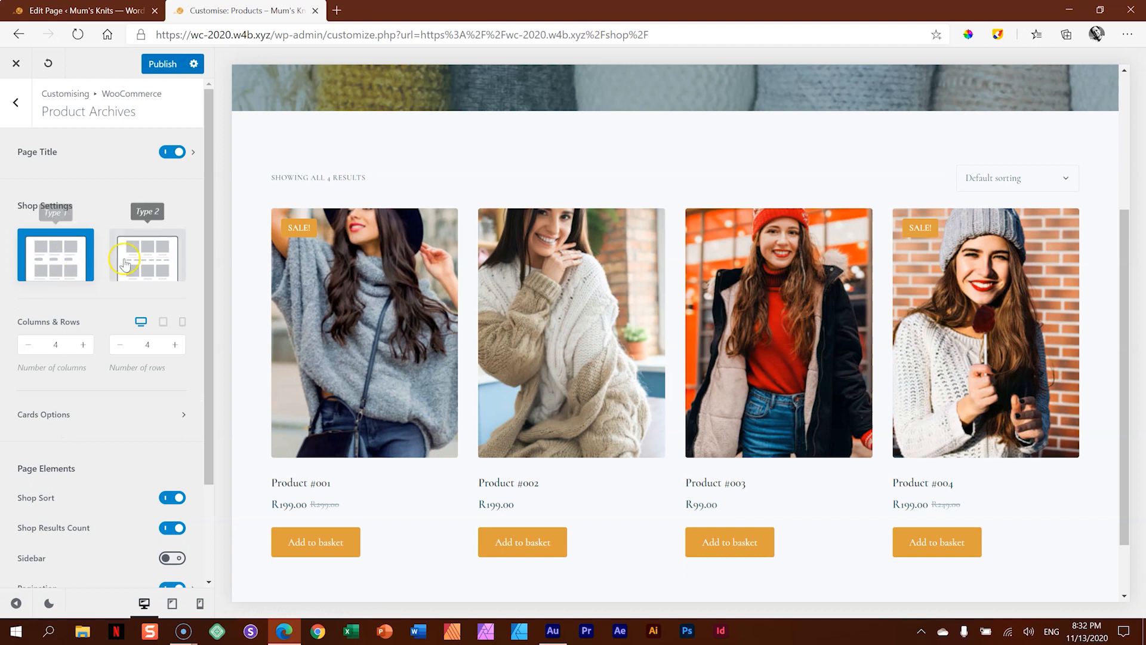
pyautogui.click(147, 267)
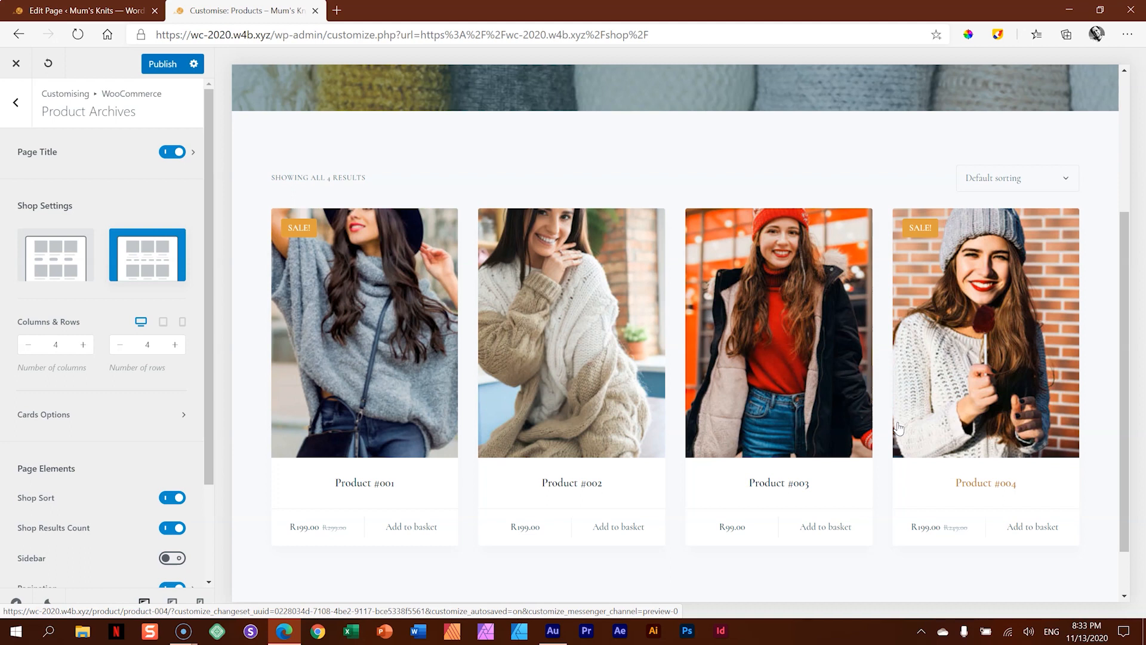
# - Try 3 and 5 columns for the shop's product grid and return to 4
pyautogui.click(27, 345)
pyautogui.click(81, 345)
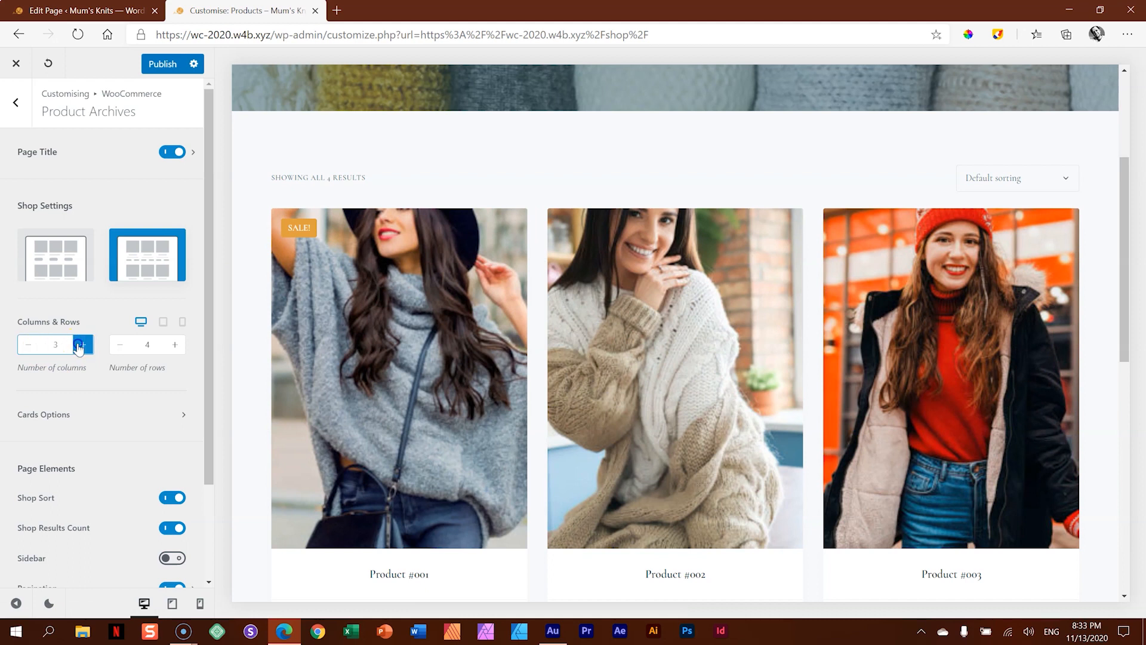
pyautogui.click(80, 345)
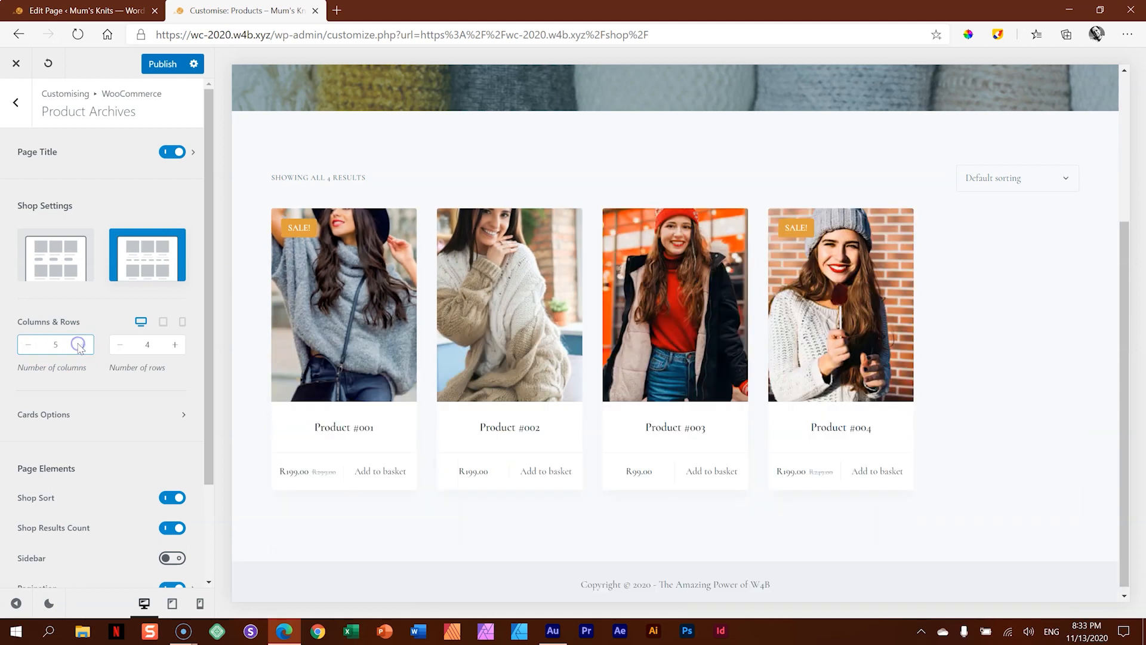
pyautogui.click(27, 345)
pyautogui.scroll(-1, 597, 370)
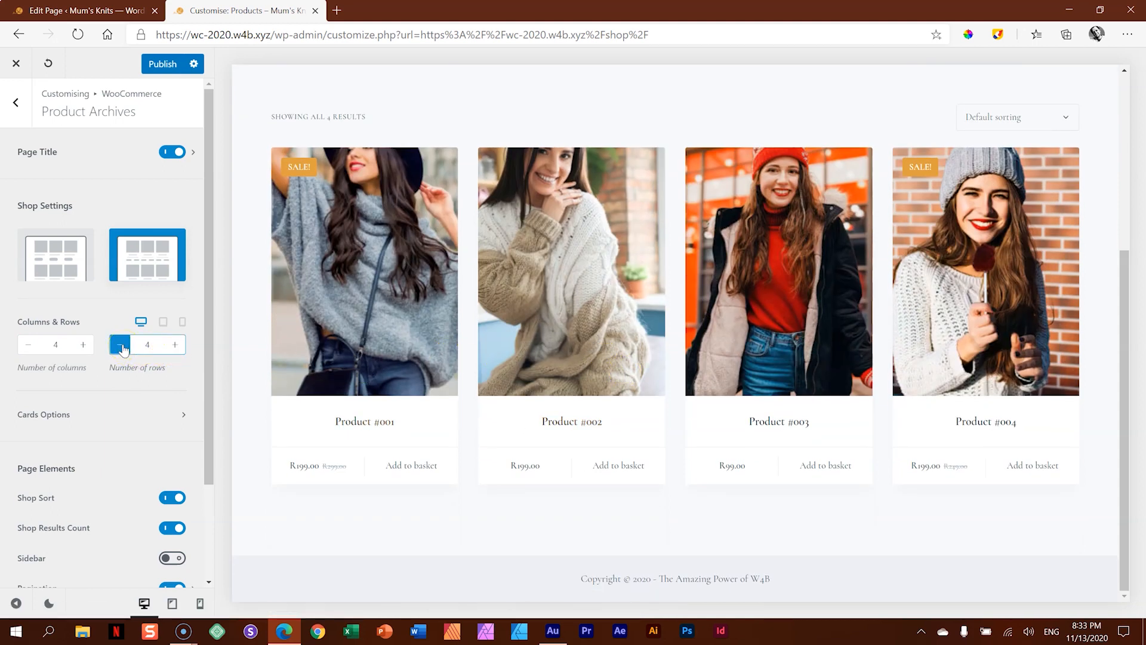
# - Set the shop's product grid to 3 columns and 1 row
pyautogui.click(28, 345)
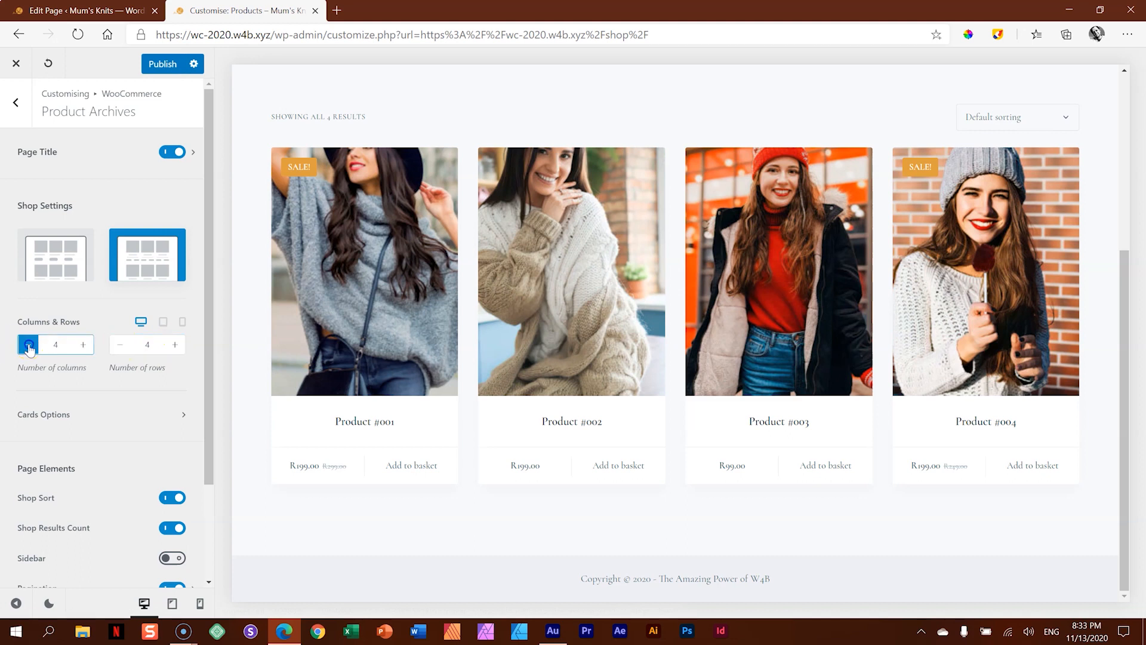
pyautogui.scroll(-5, 841, 310)
pyautogui.scroll(-3, 810, 328)
pyautogui.scroll(3, 815, 330)
pyautogui.click(121, 345)
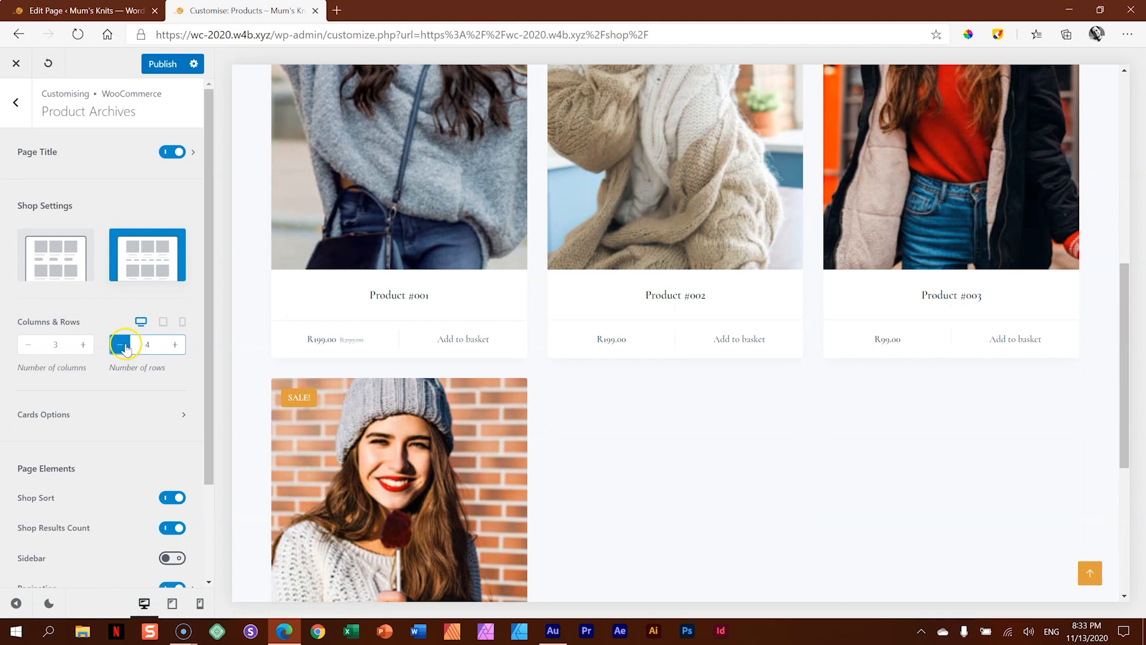
pyautogui.click(122, 347)
pyautogui.click(122, 346)
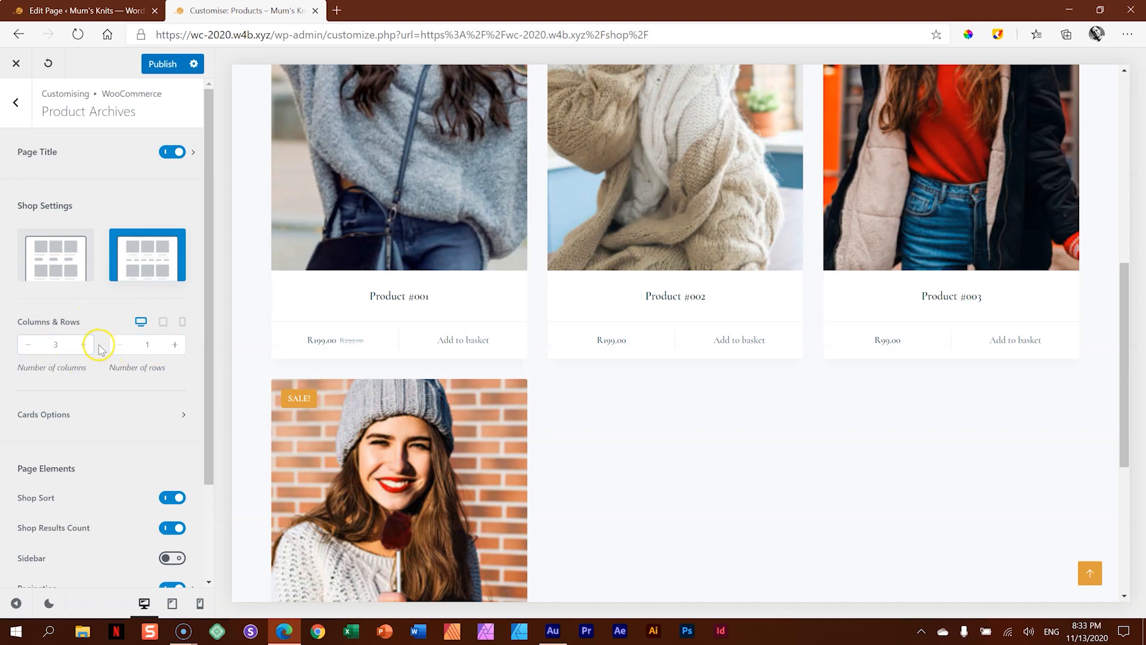
# - Publish the shop customisations and reload the customiser
pyautogui.click(167, 66)
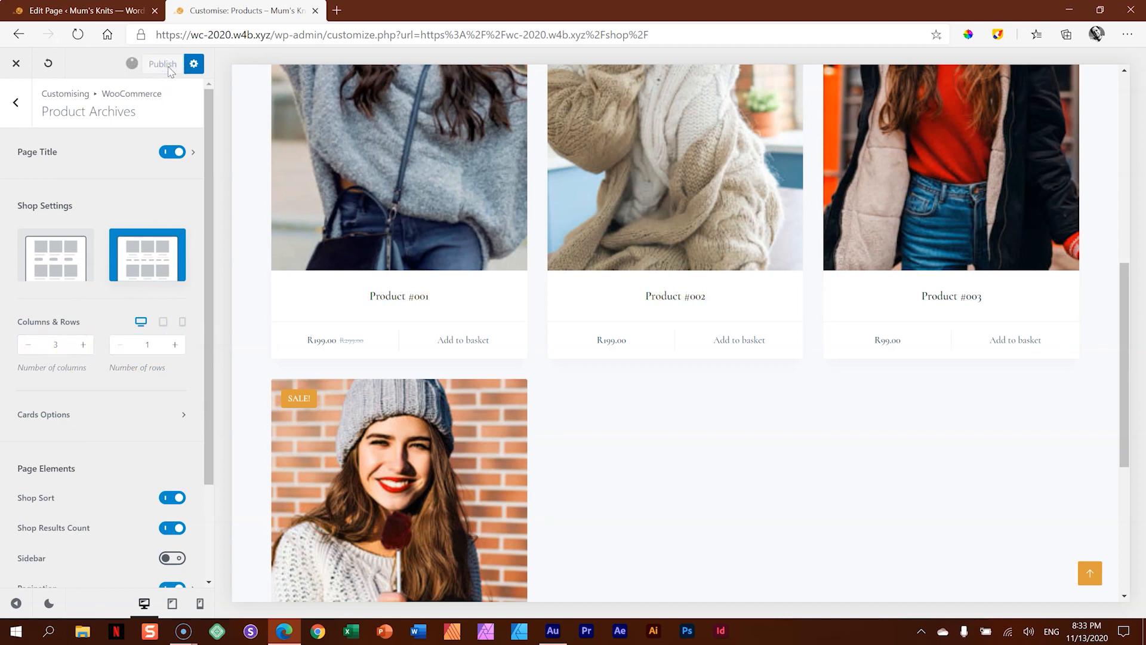
pyautogui.click(78, 34)
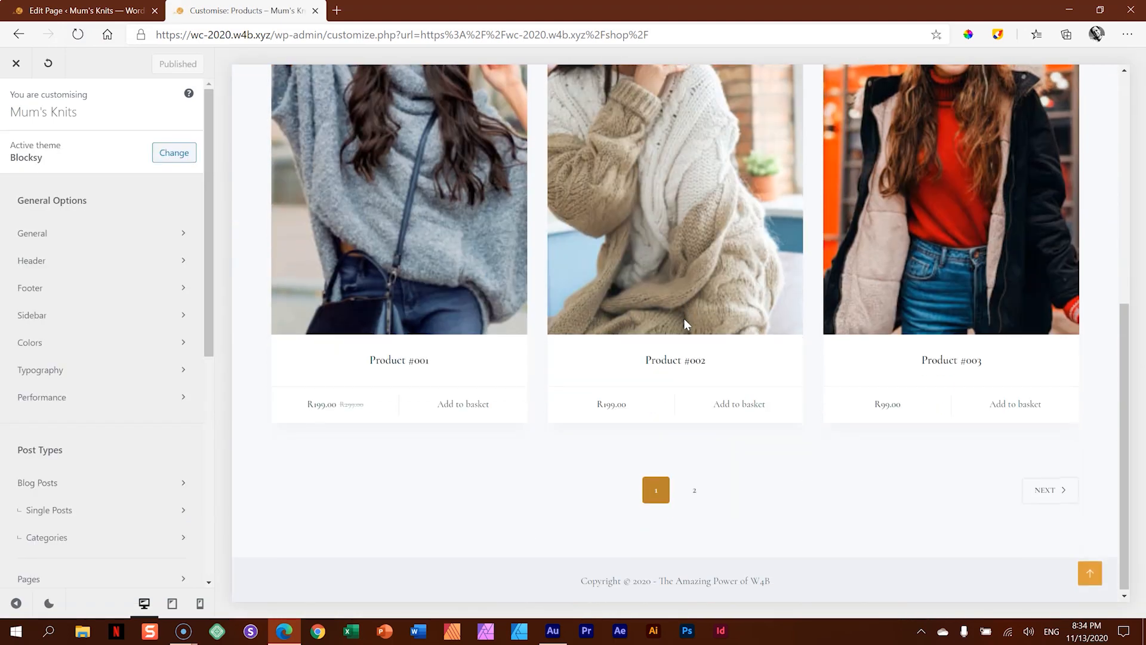
# - View the shop's first product page in the preview and go to page 2 of the products
pyautogui.click(694, 489)
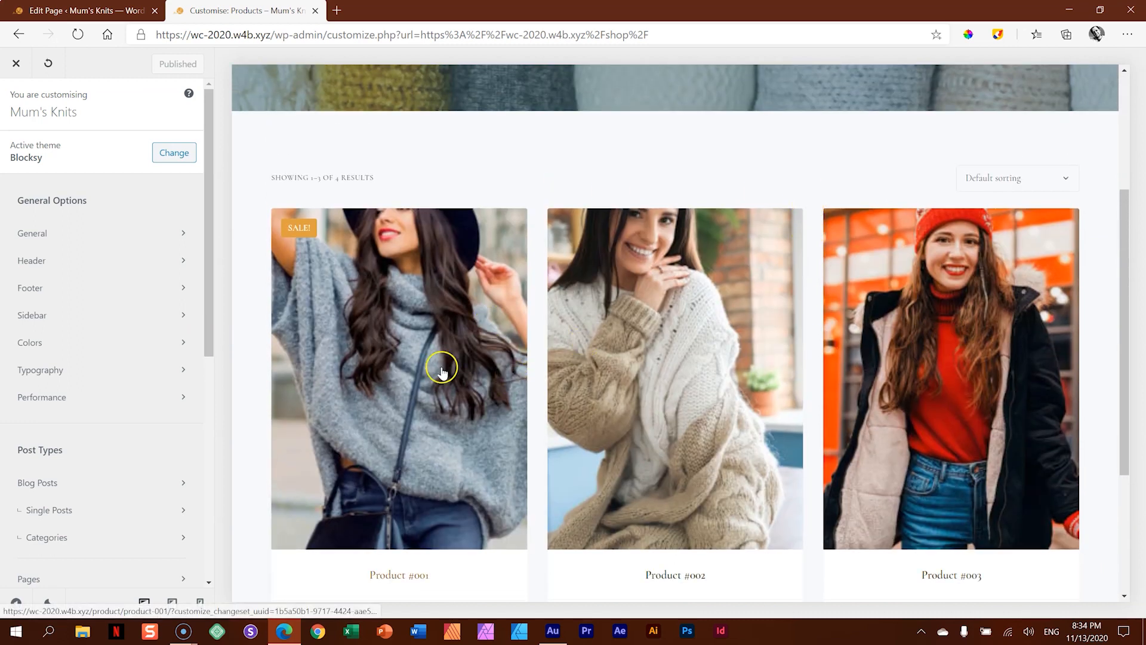
pyautogui.scroll(-4, 511, 378)
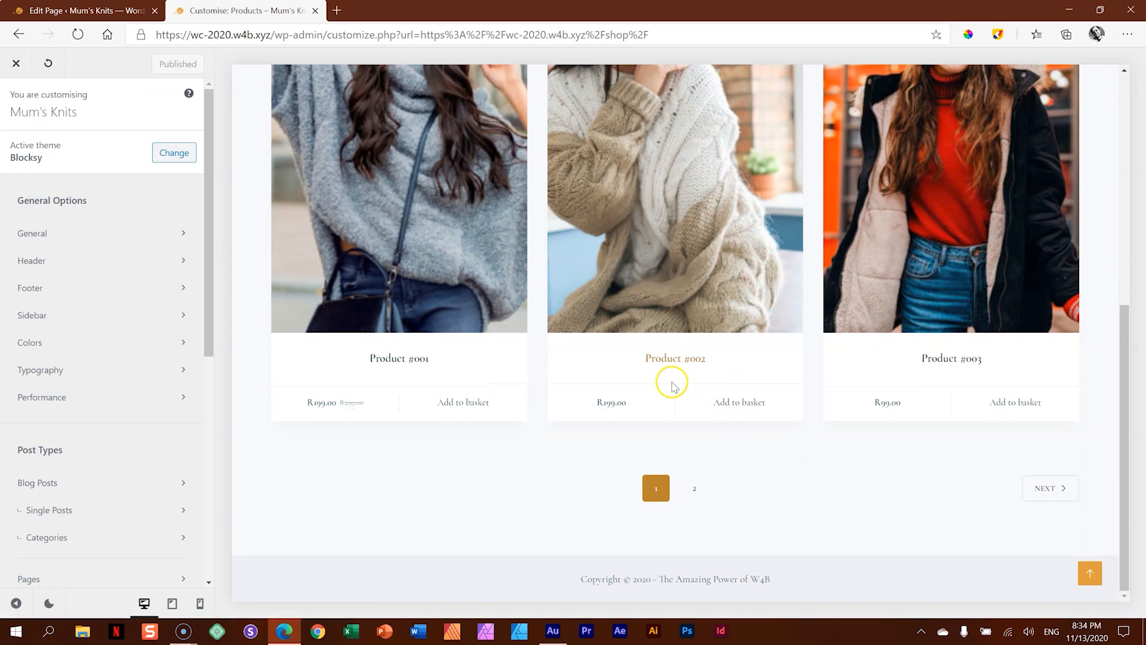
pyautogui.click(694, 492)
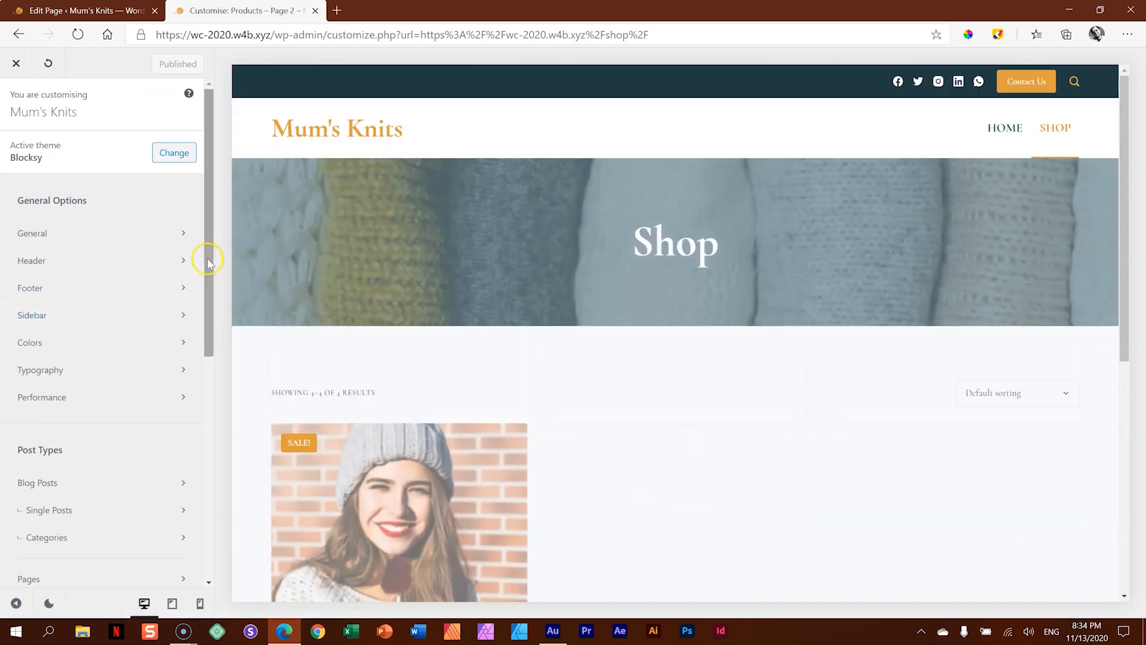
# - Open the WooCommerce Product Archives options, return the preview to shop page 1 and set the product grid to 2 rows
pyautogui.moveTo(205, 256); pyautogui.dragTo(224, 425)
pyautogui.click(84, 365)
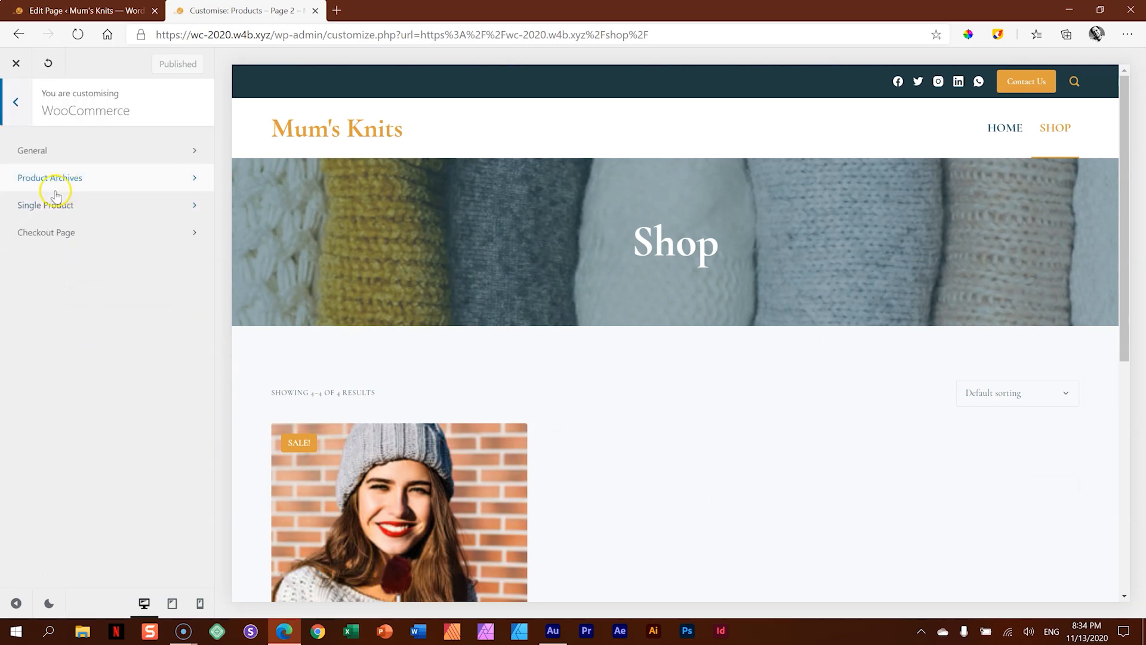
pyautogui.click(60, 179)
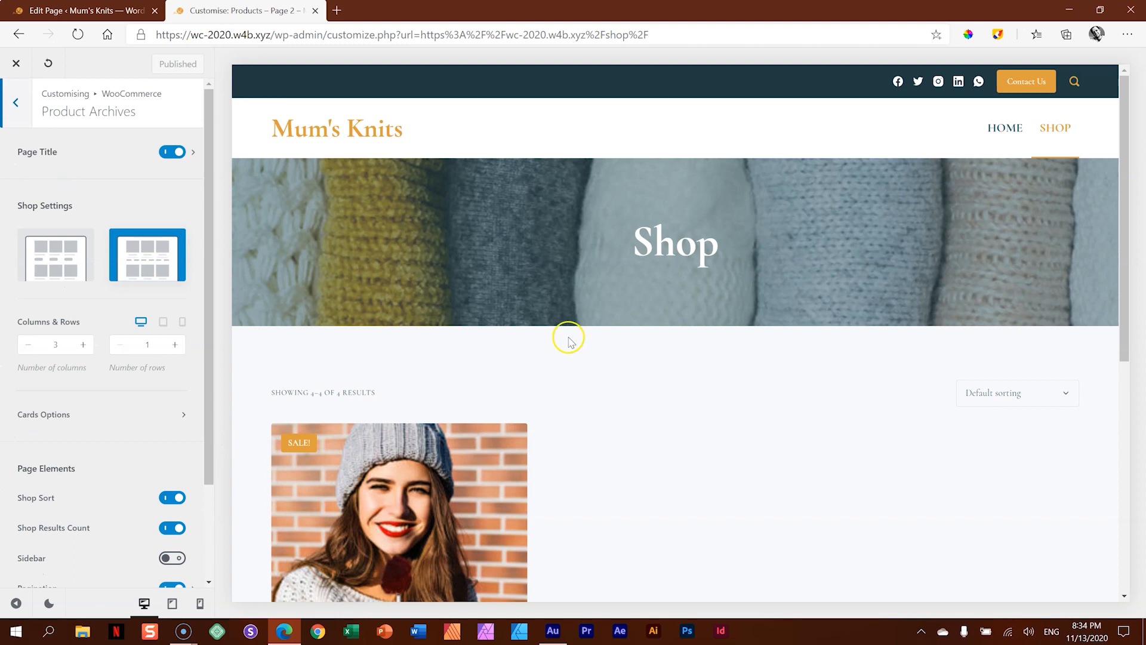
pyautogui.scroll(-5, 567, 335)
pyautogui.click(656, 597)
pyautogui.scroll(-5, 470, 468)
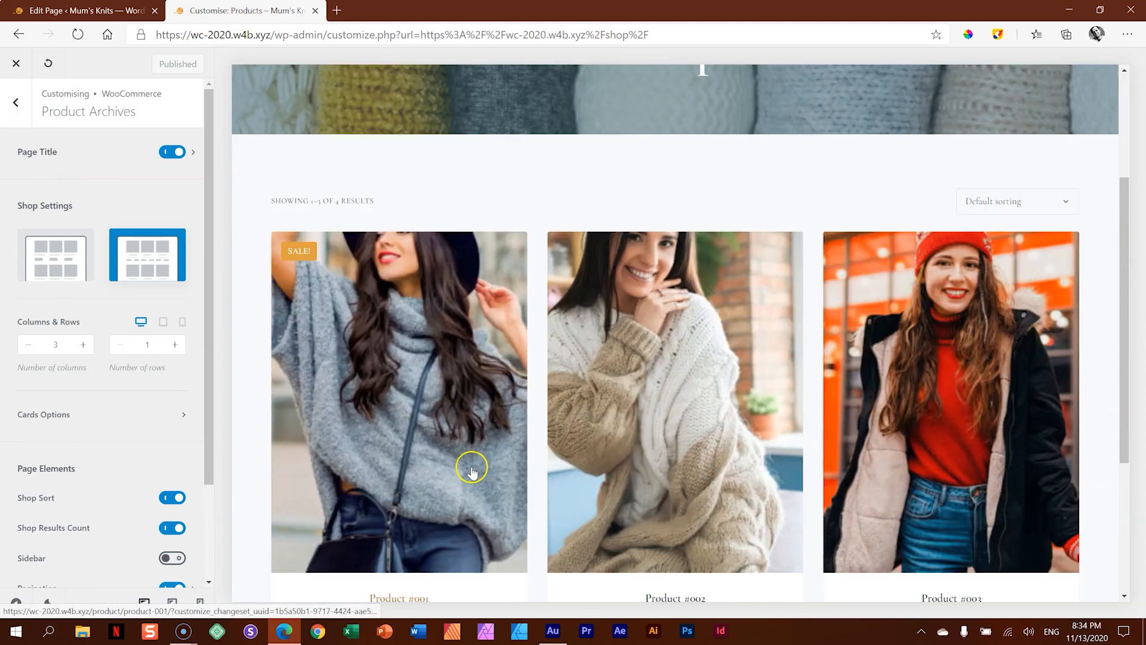
pyautogui.scroll(-4, 537, 468)
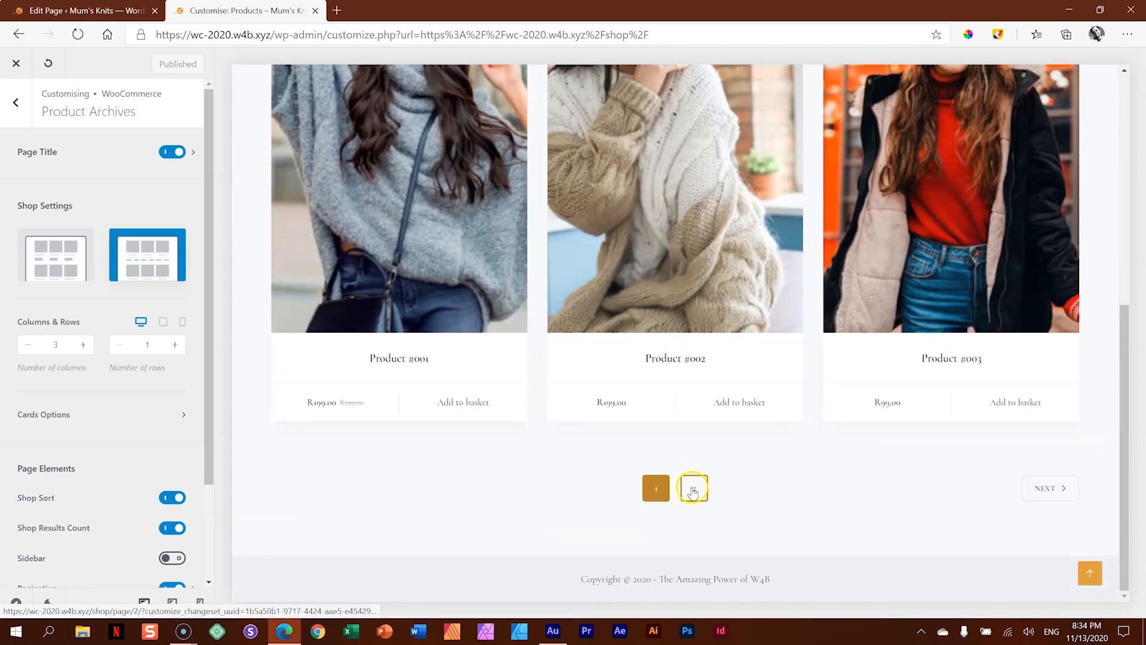
pyautogui.click(173, 345)
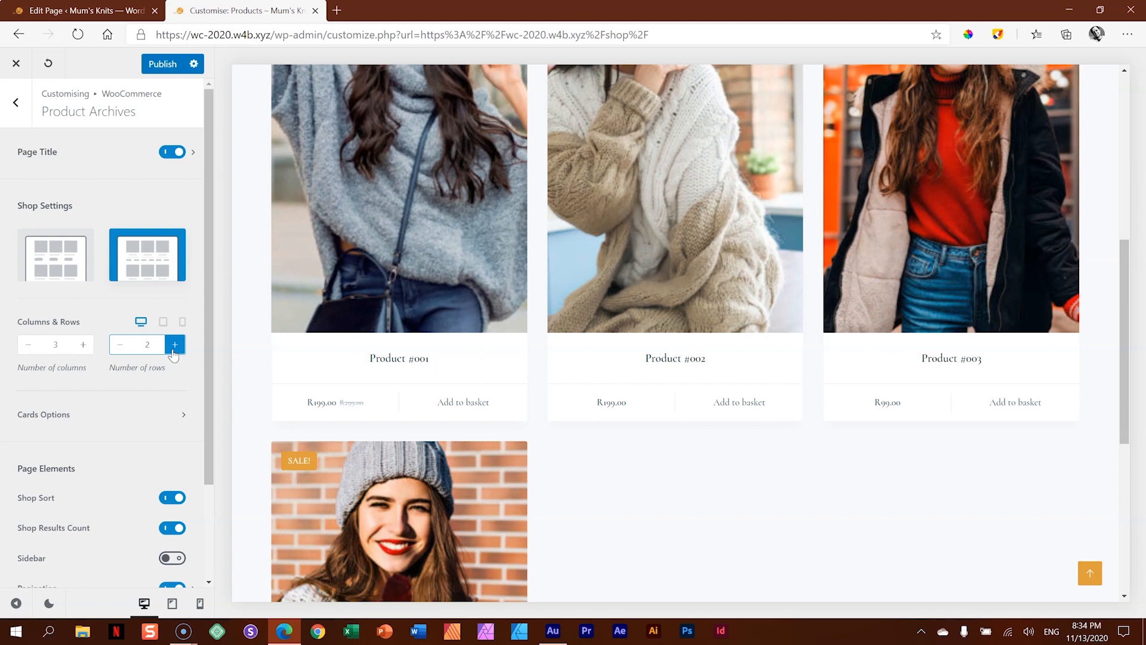
pyautogui.scroll(2, 716, 393)
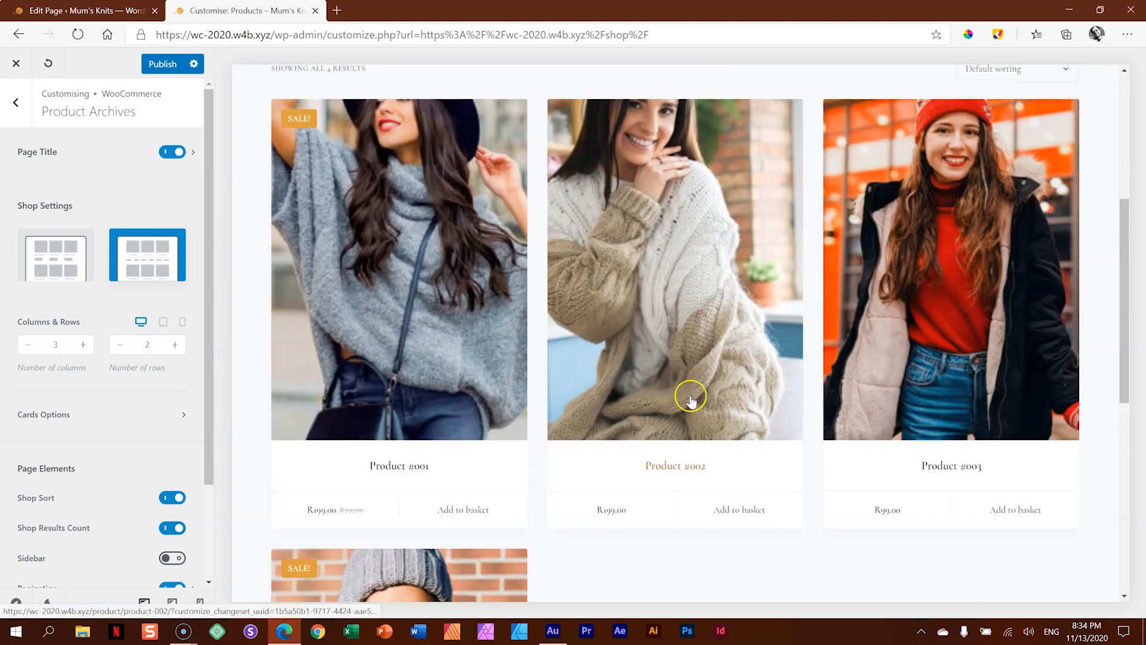
# - In the Cards Options, set the product image hover effect to Swap Images and check it on the product cards
pyautogui.click(52, 414)
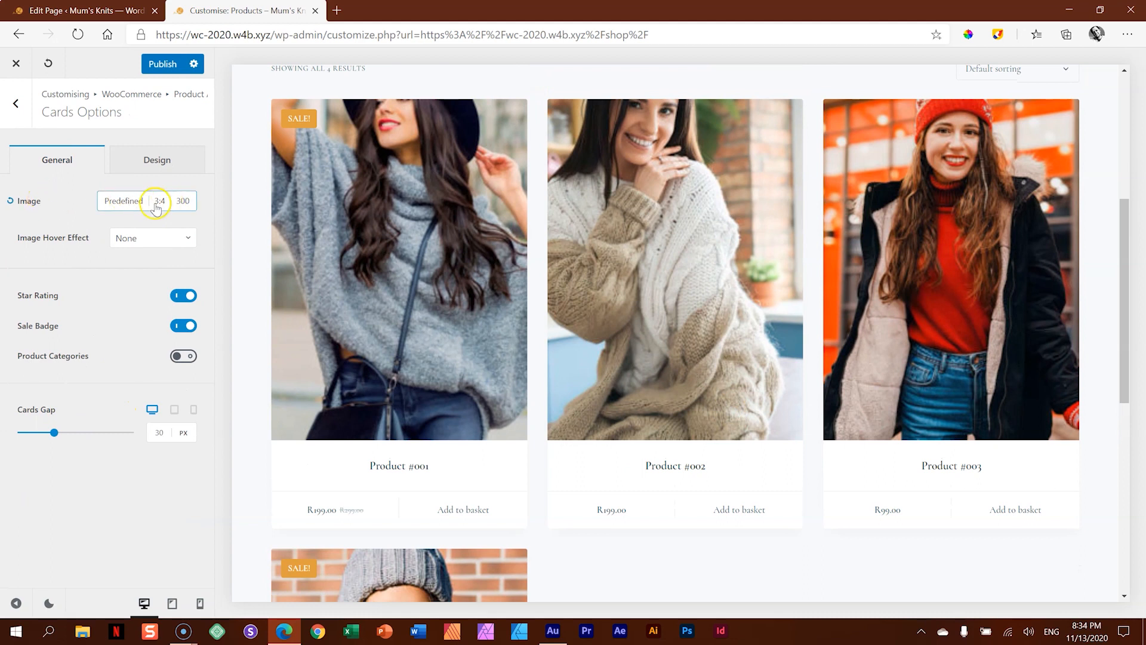
pyautogui.click(172, 238)
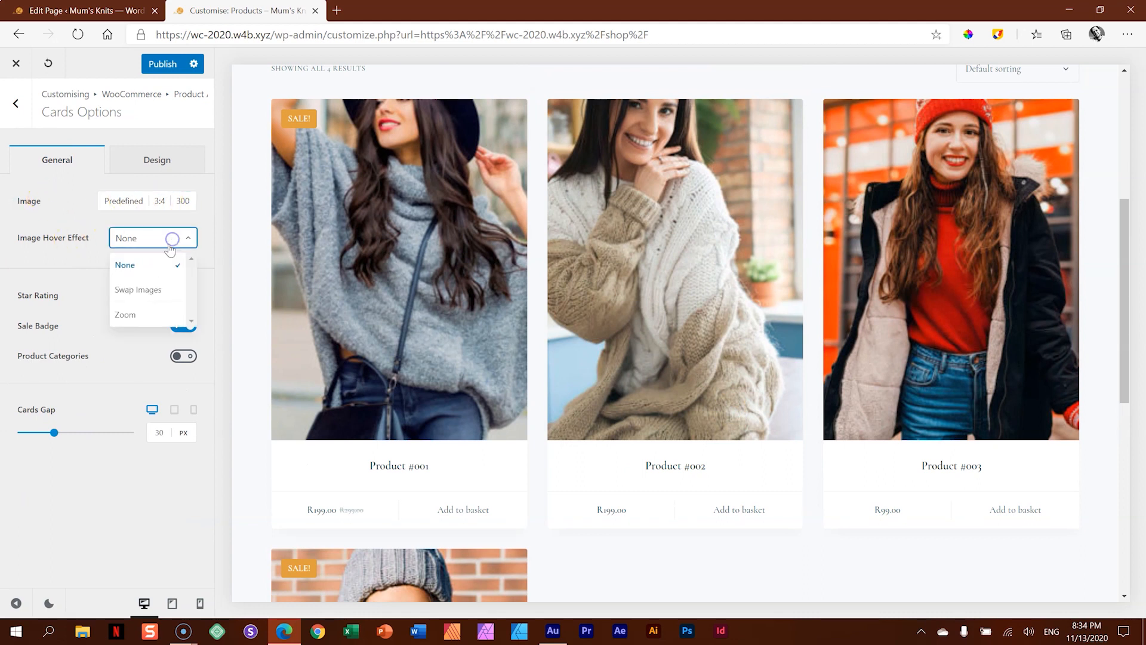
pyautogui.click(152, 291)
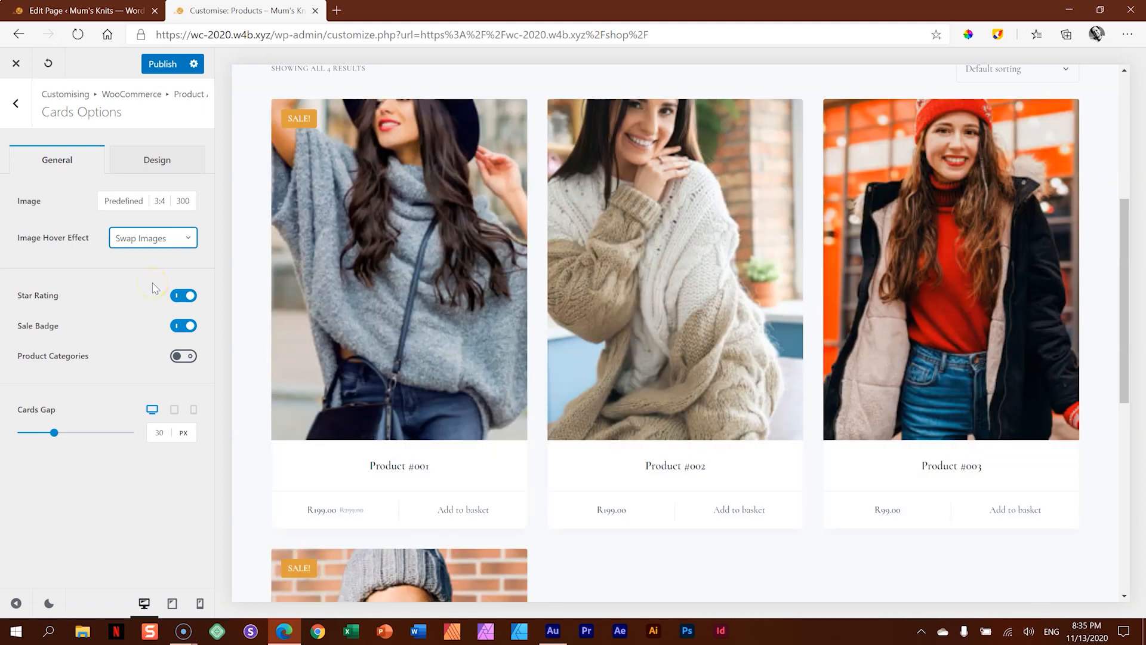
pyautogui.moveTo(366, 281)
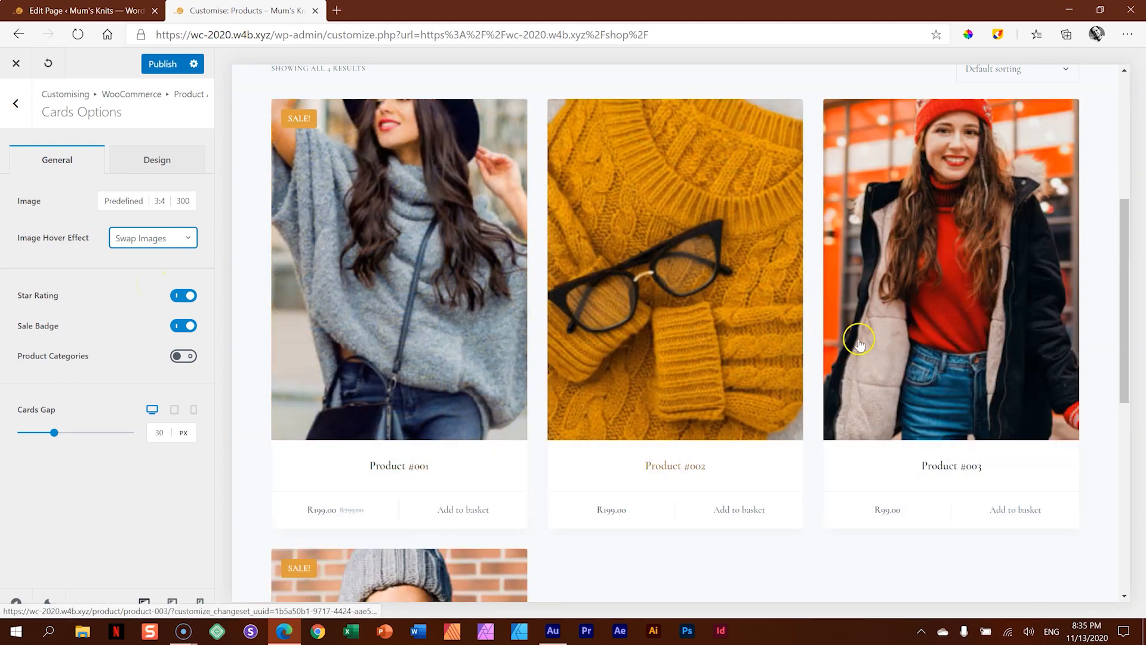
pyautogui.scroll(-5, 718, 440)
pyautogui.scroll(7, 385, 416)
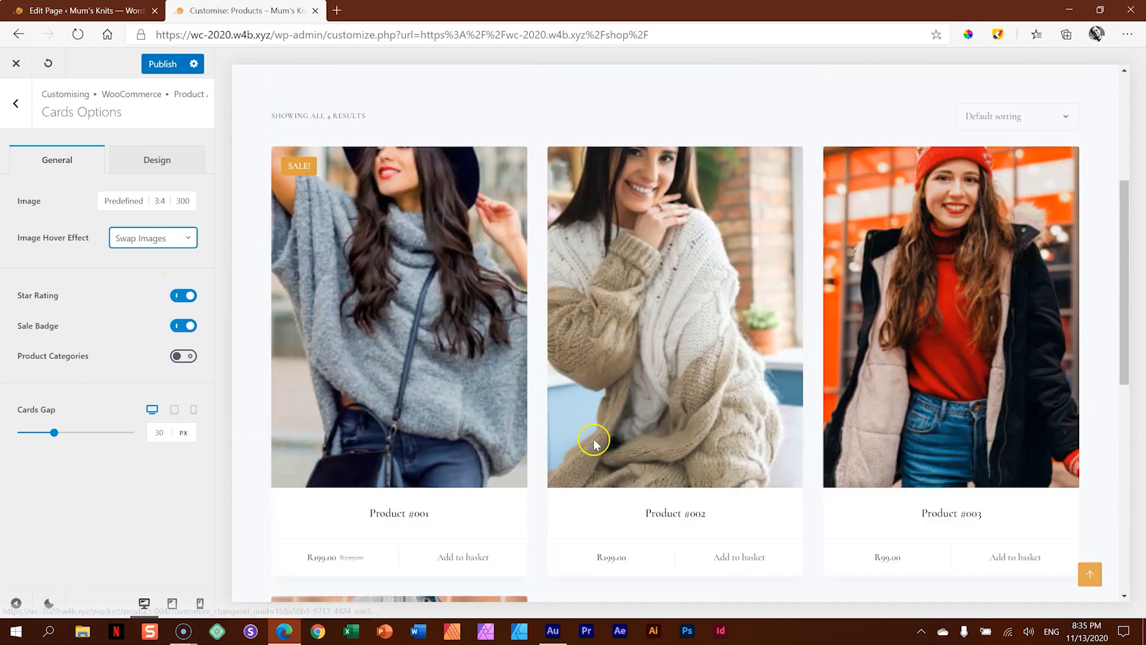
# - Try the Zoom image hover effect on the product cards and return to Swap Images
pyautogui.click(148, 237)
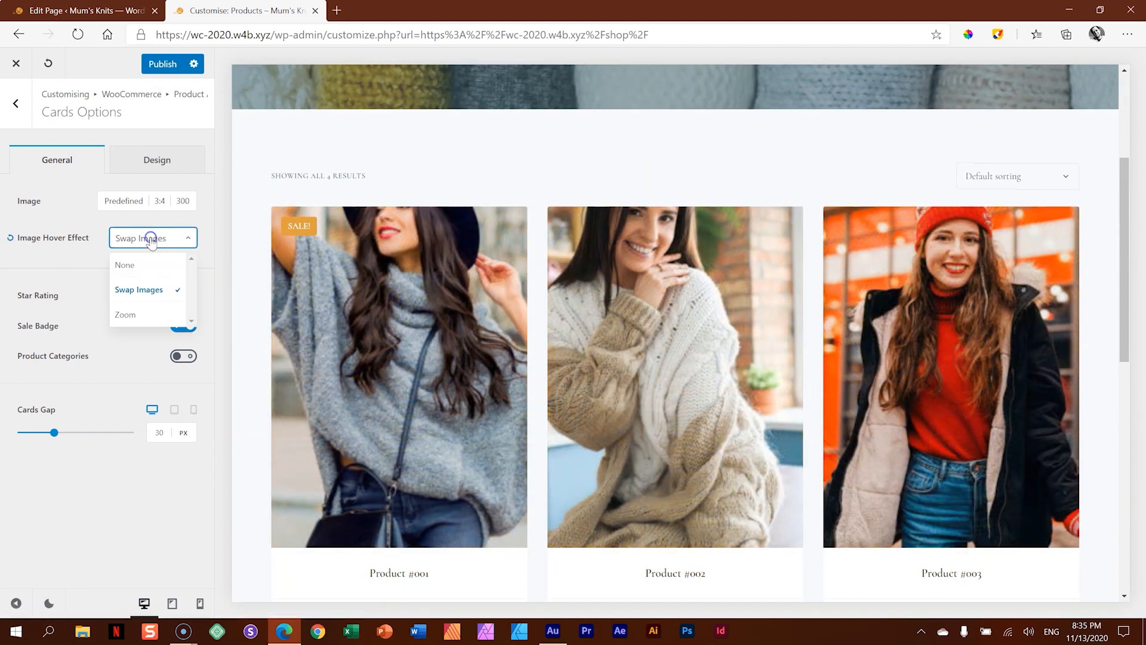
pyautogui.click(128, 315)
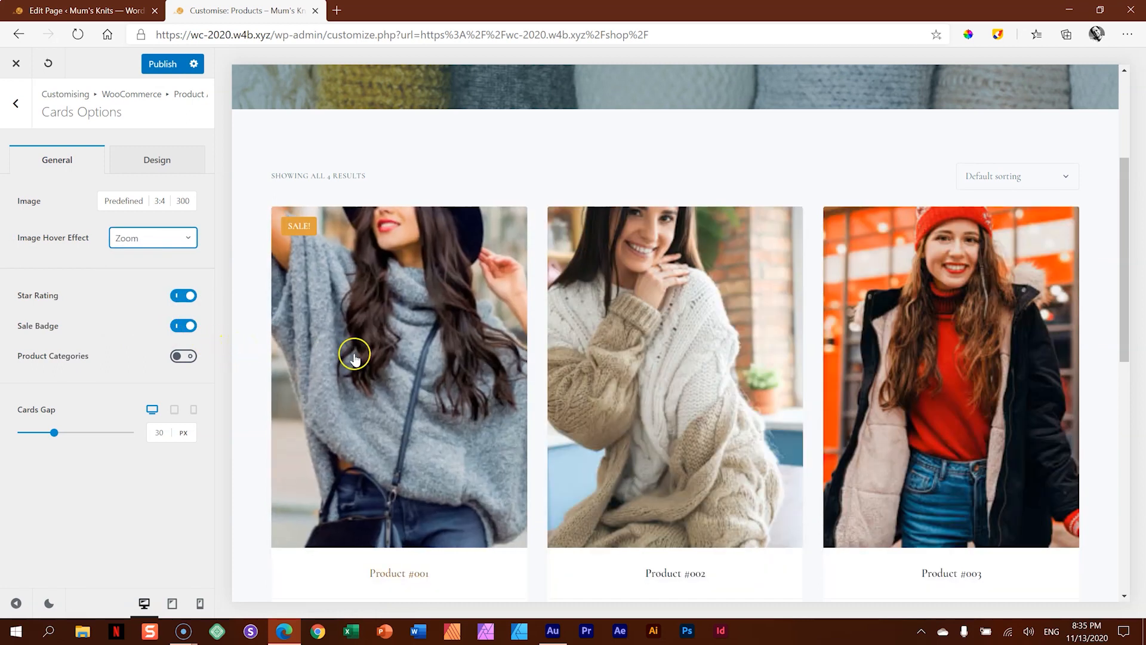
pyautogui.scroll(-5, 931, 360)
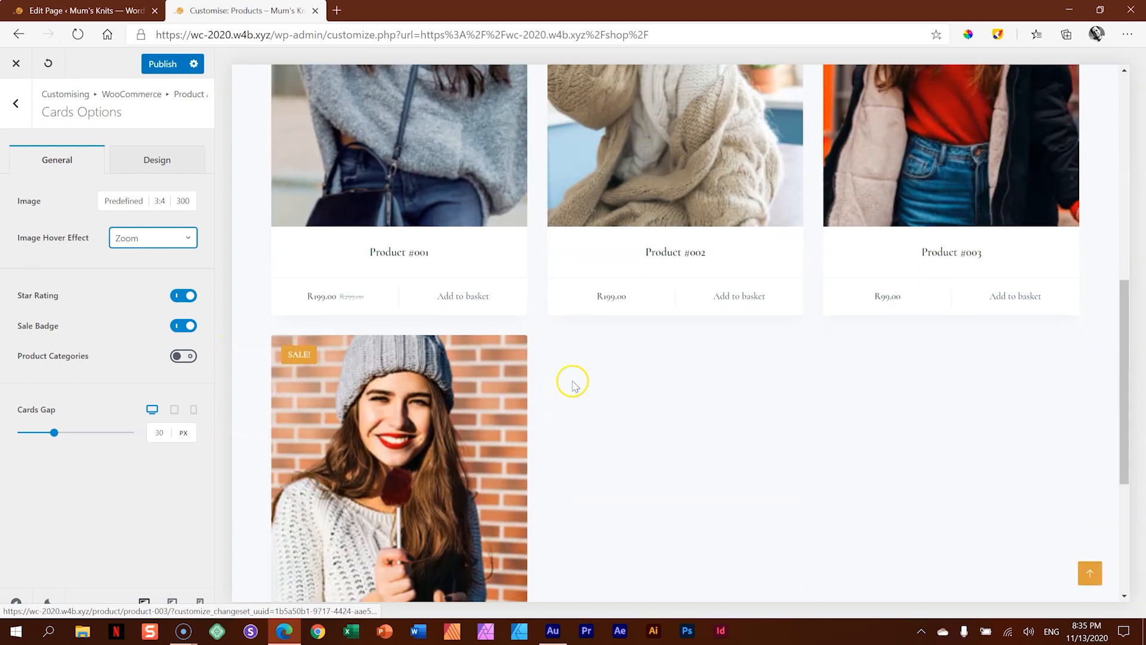
pyautogui.scroll(7, 601, 427)
pyautogui.click(185, 237)
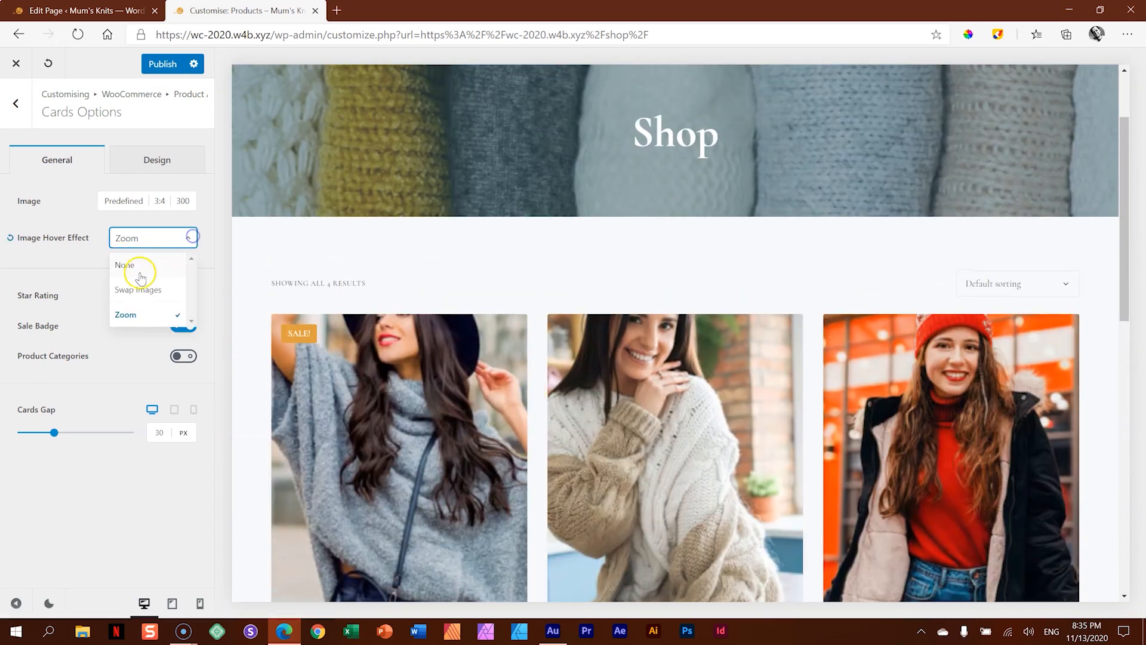
pyautogui.click(142, 288)
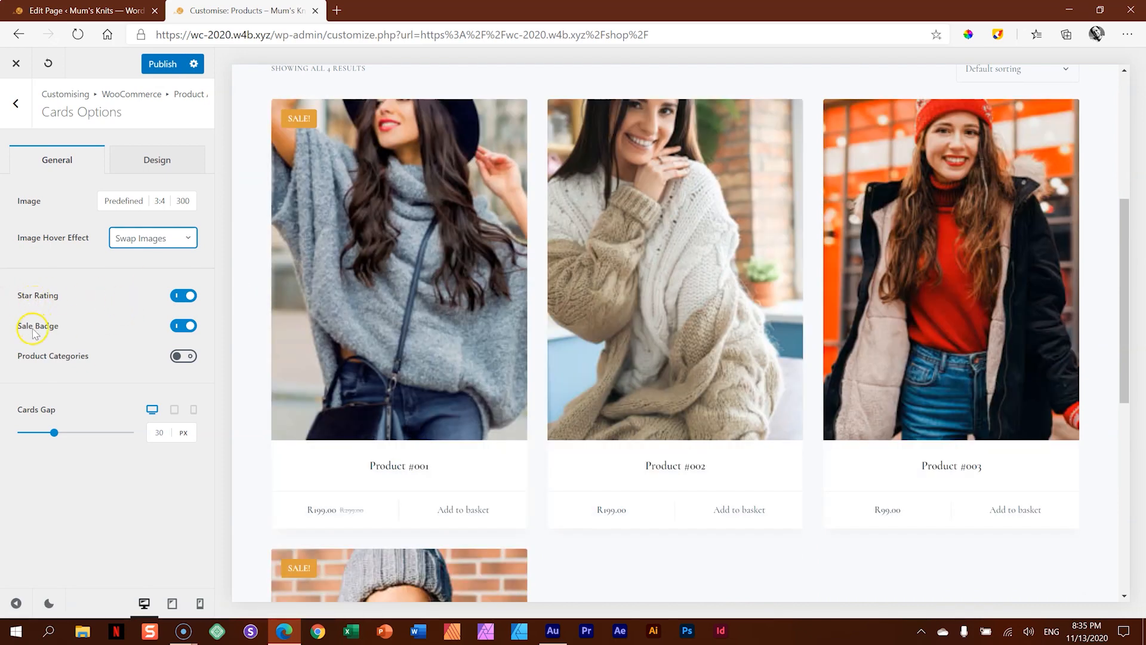
# - Try showing the product categories on the shop's cards and turn them off again
pyautogui.click(183, 355)
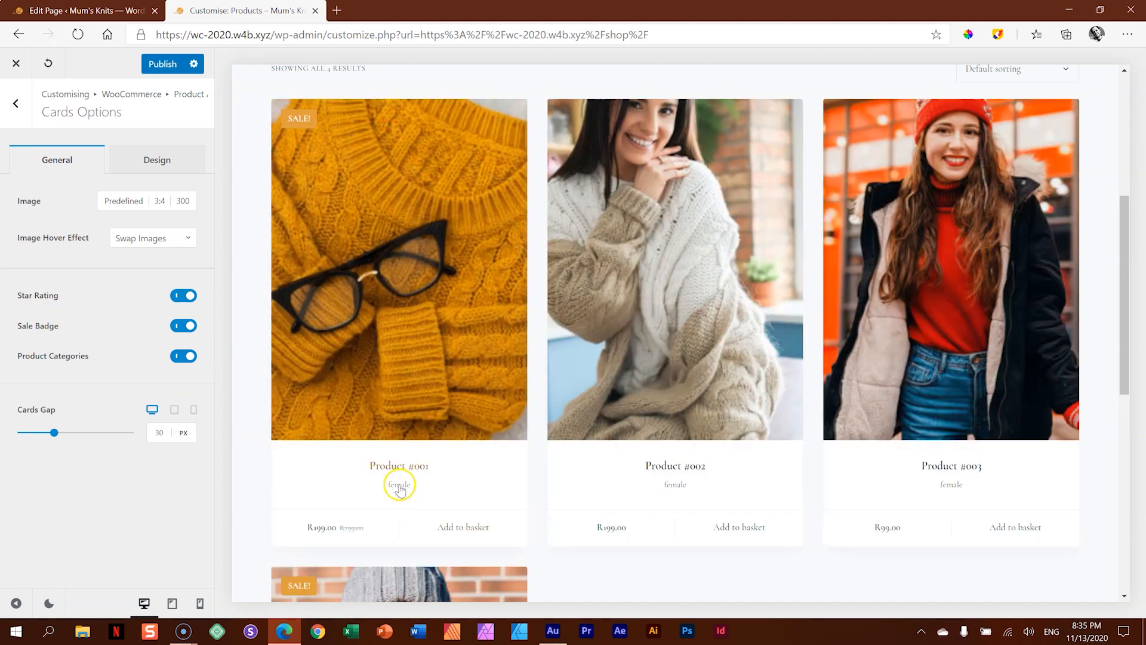
pyautogui.click(183, 356)
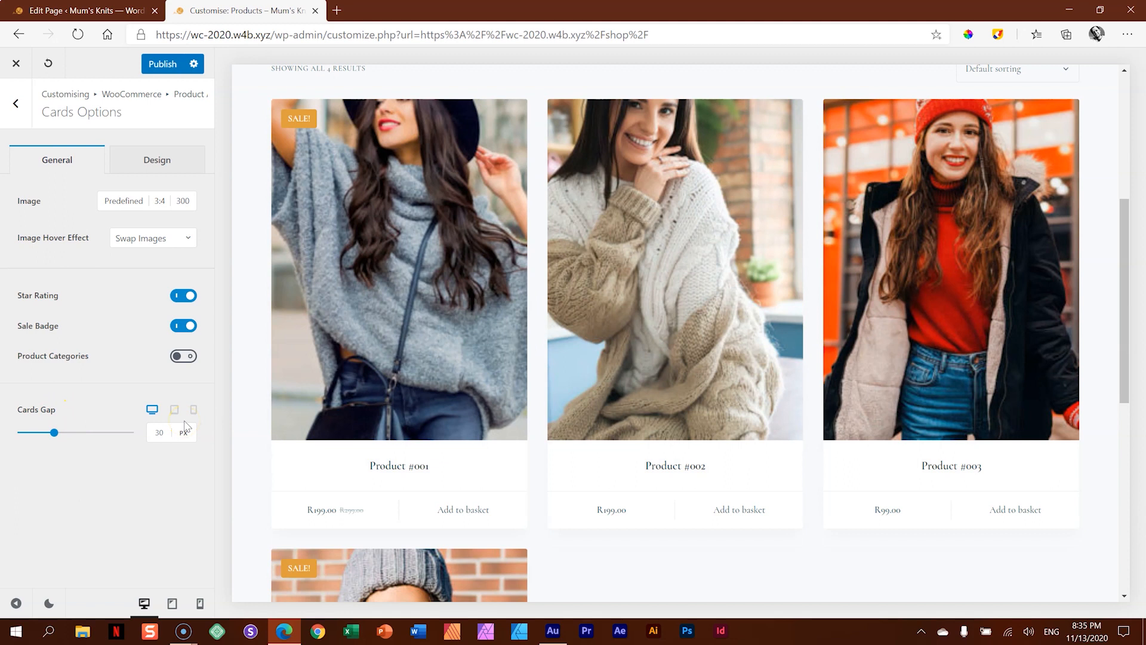
# - Examine the product cards' design options and the site's global colour palettes
pyautogui.click(169, 162)
pyautogui.scroll(-1, 132, 307)
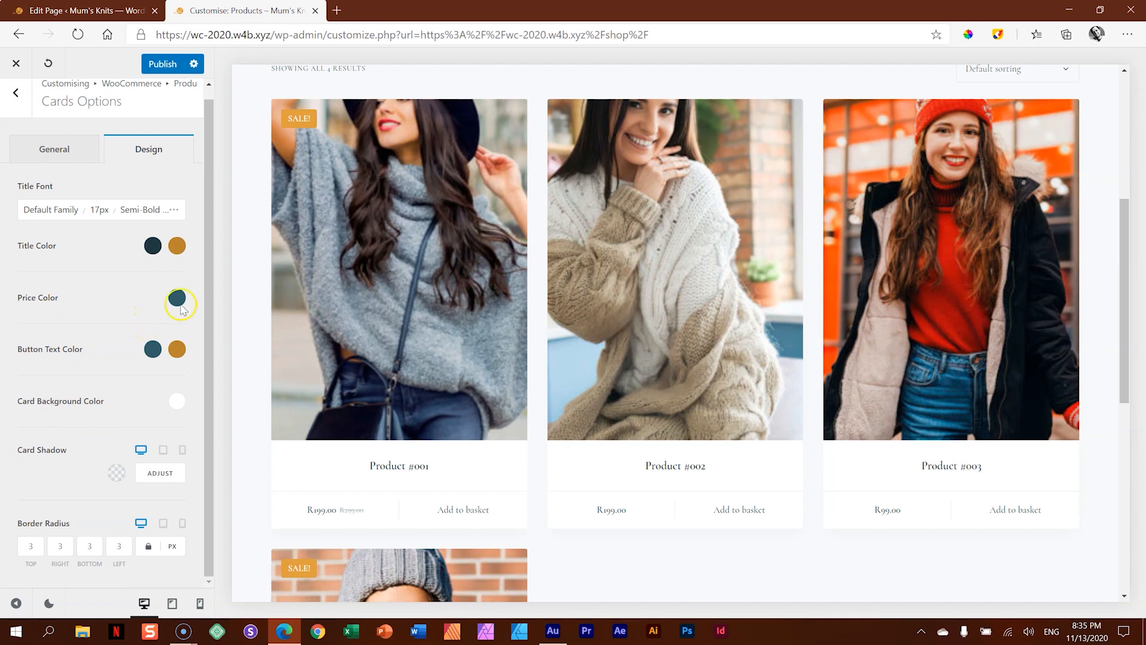
pyautogui.click(18, 93)
pyautogui.click(24, 102)
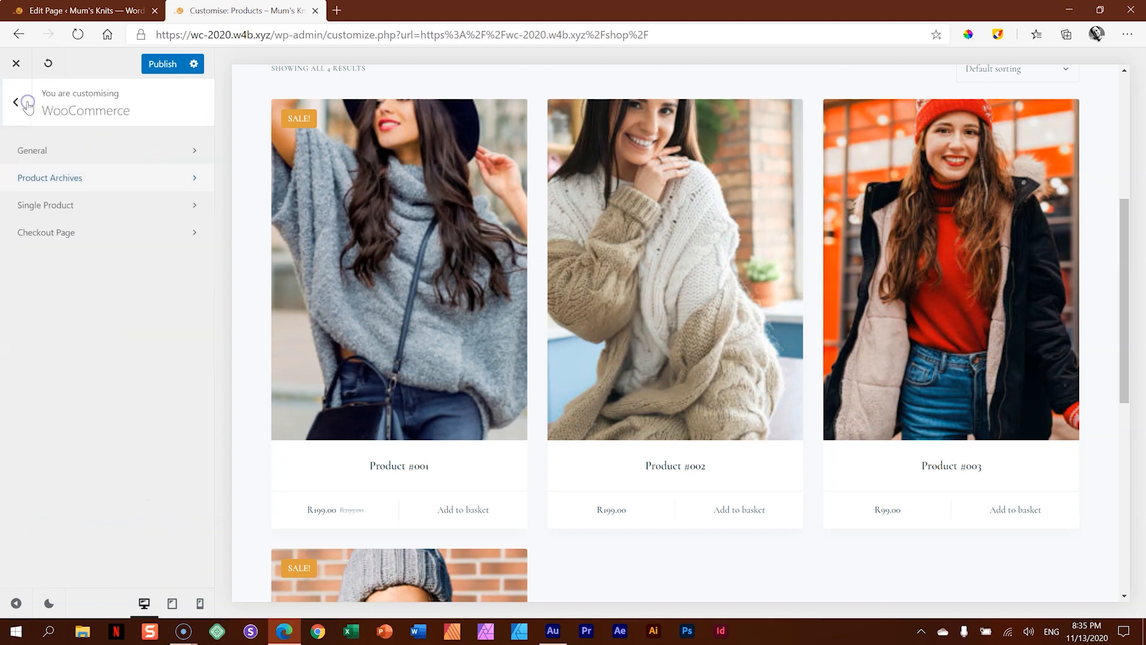
pyautogui.click(23, 100)
pyautogui.scroll(5, 47, 204)
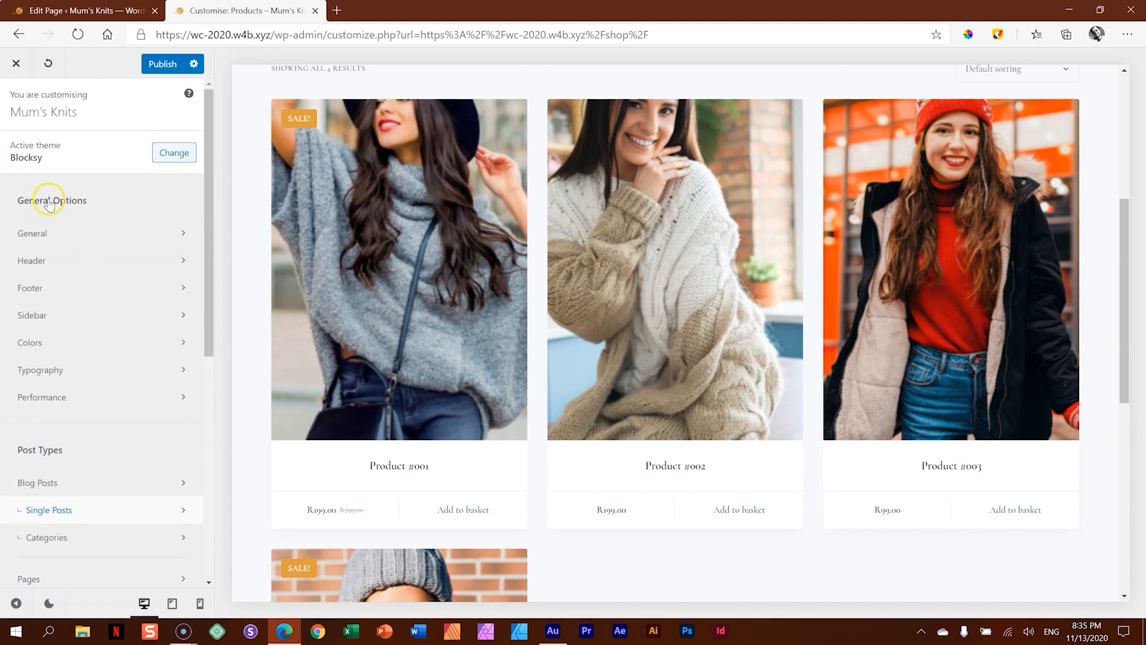
pyautogui.click(31, 343)
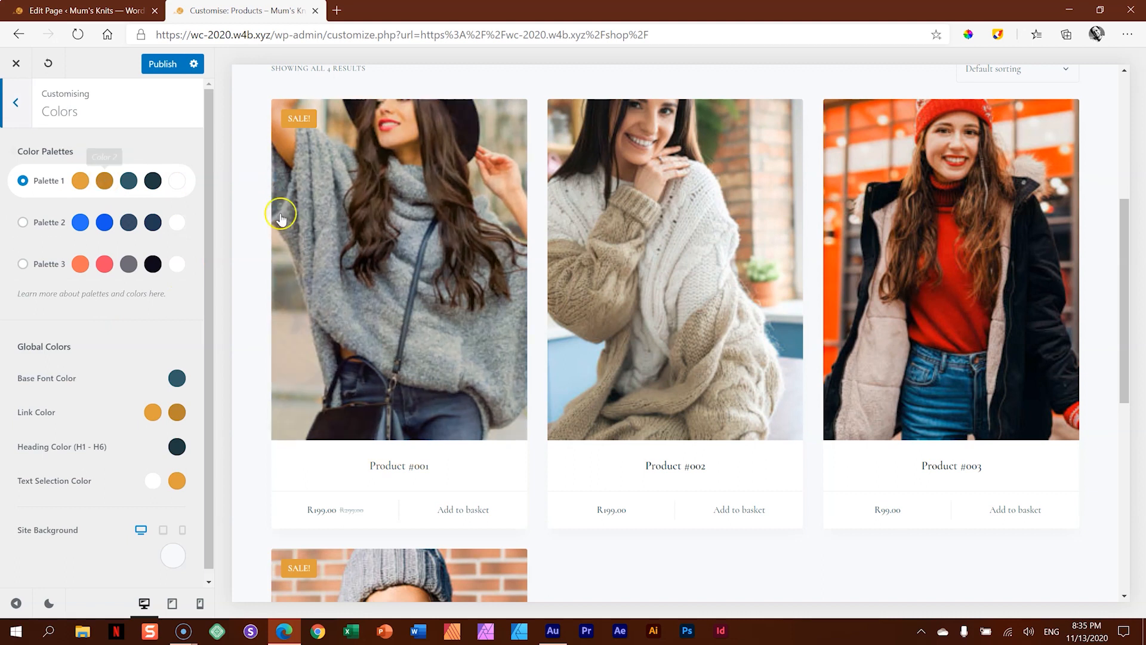
pyautogui.click(19, 107)
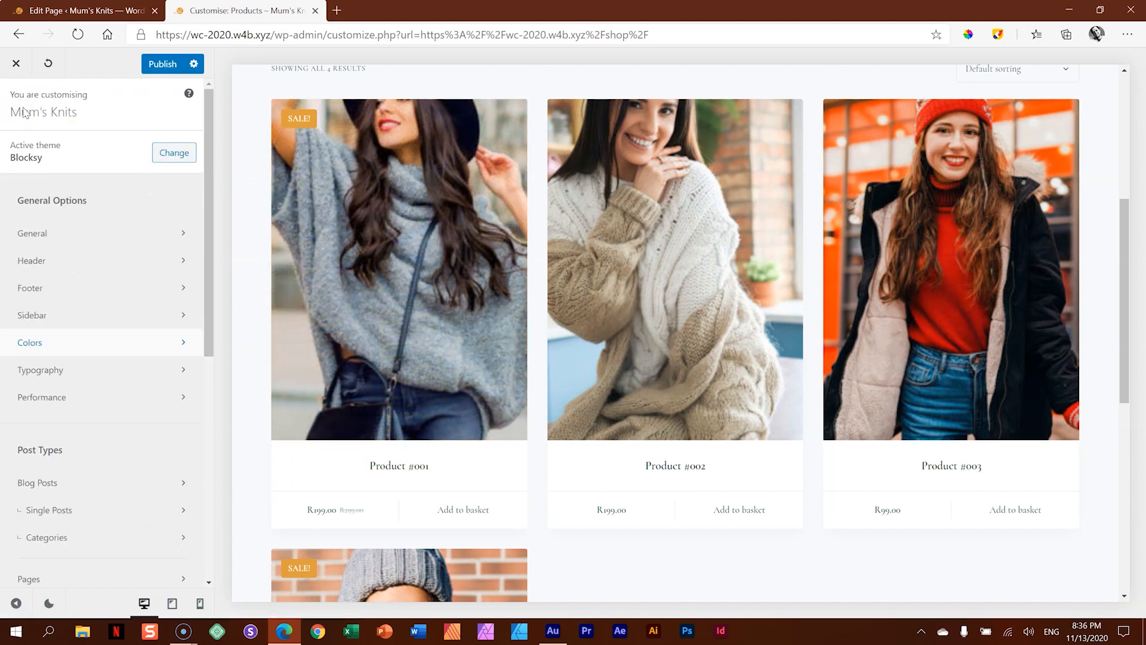
# - Return to the WooCommerce Product Archives options and turn off the Shop Results Count page element
pyautogui.moveTo(206, 171); pyautogui.dragTo(215, 369)
pyautogui.click(64, 304)
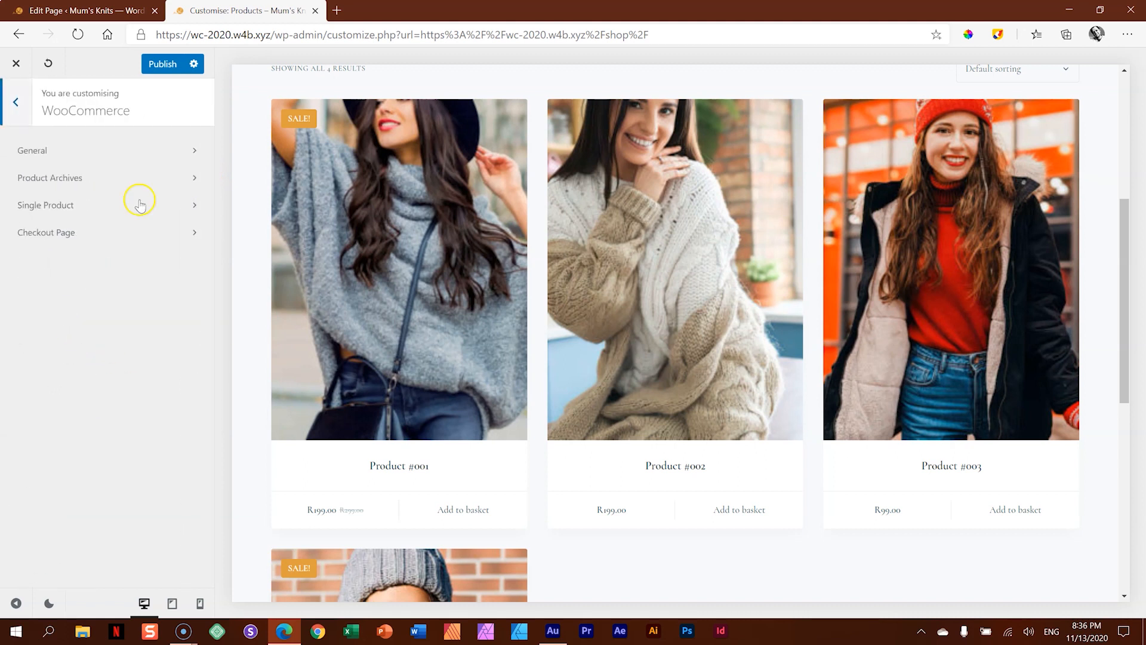
pyautogui.click(52, 179)
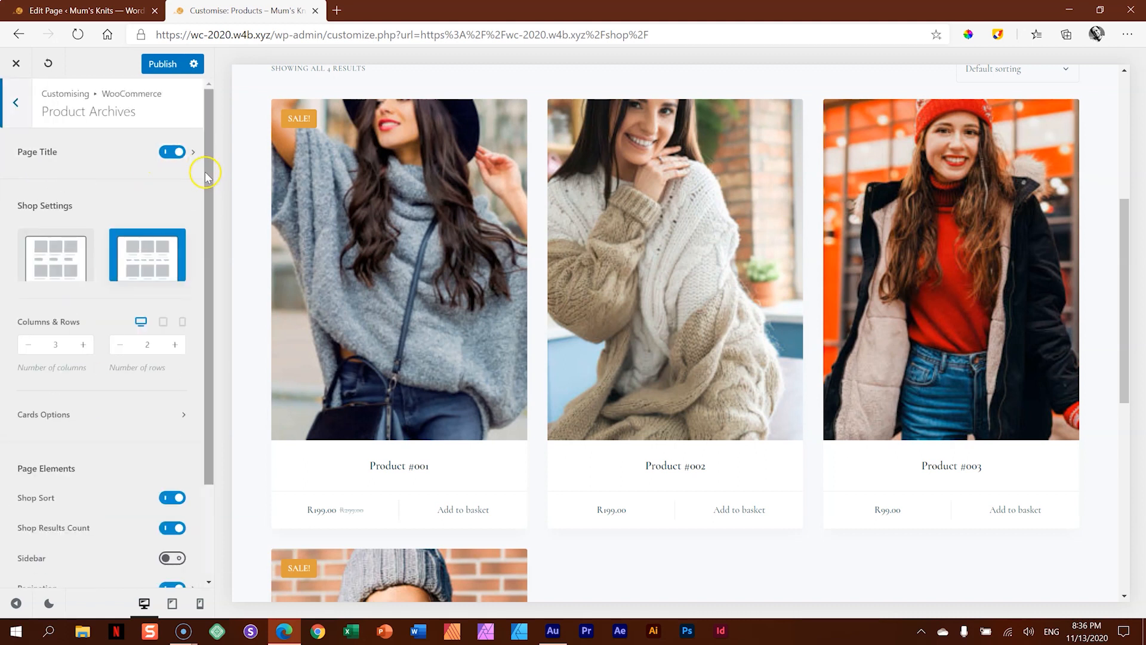
pyautogui.moveTo(205, 175); pyautogui.dragTo(202, 320)
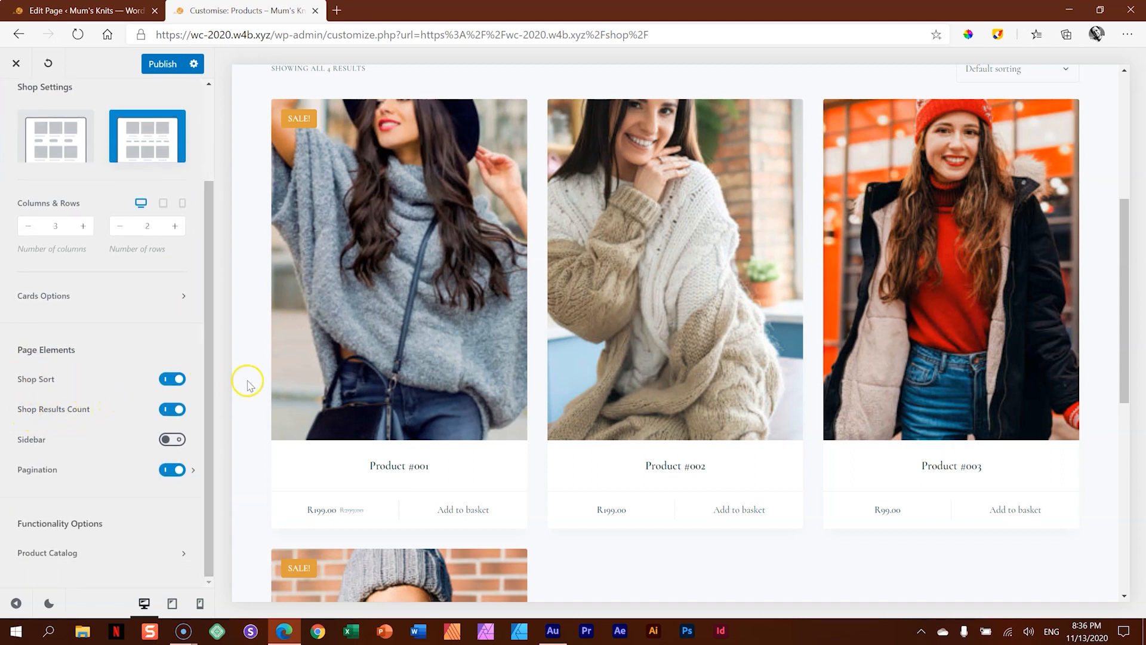
pyautogui.scroll(5, 393, 371)
pyautogui.scroll(-3, 394, 371)
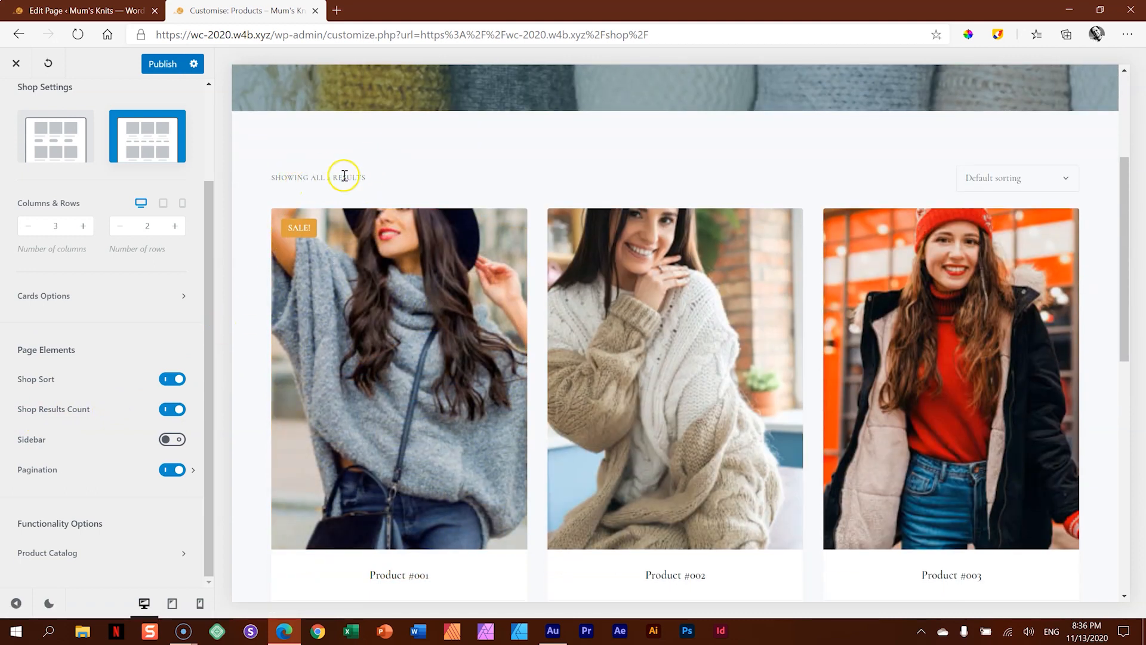
pyautogui.click(164, 410)
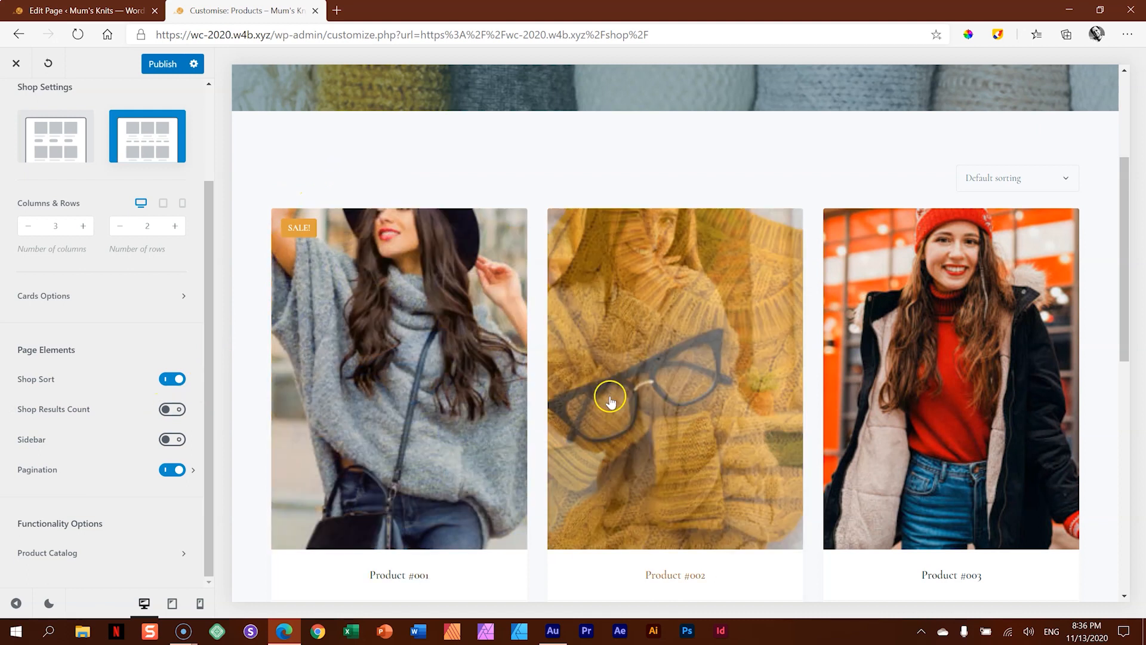
# - Review the sorting choices offered on the shop page and turn off the Shop Sort page element
pyautogui.click(1051, 177)
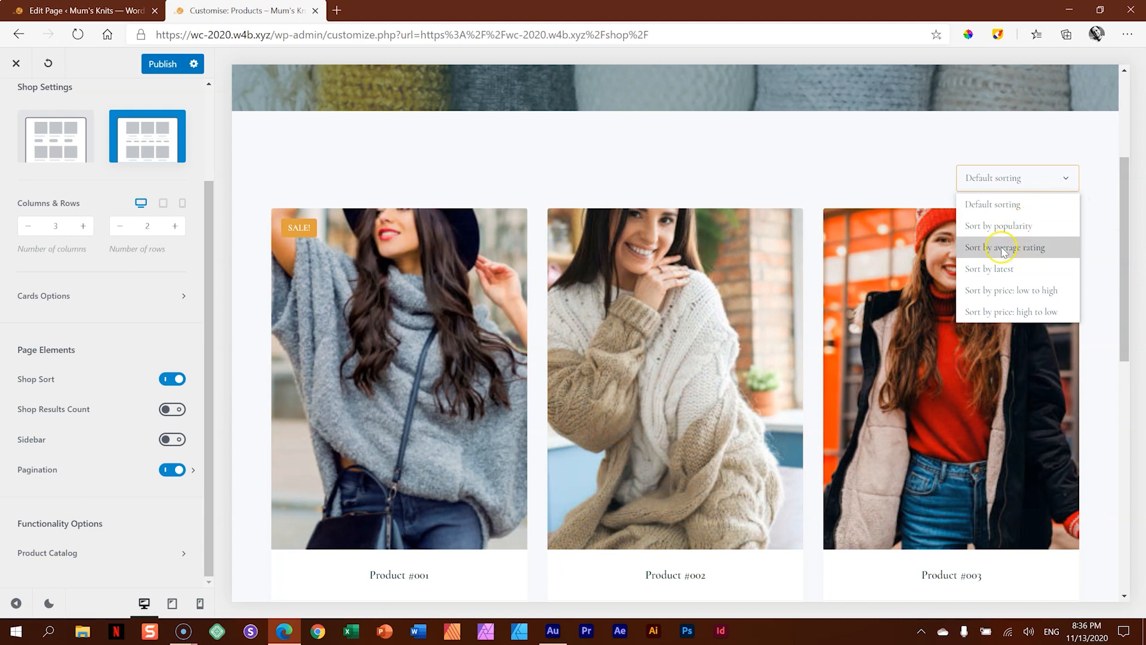
pyautogui.click(1064, 176)
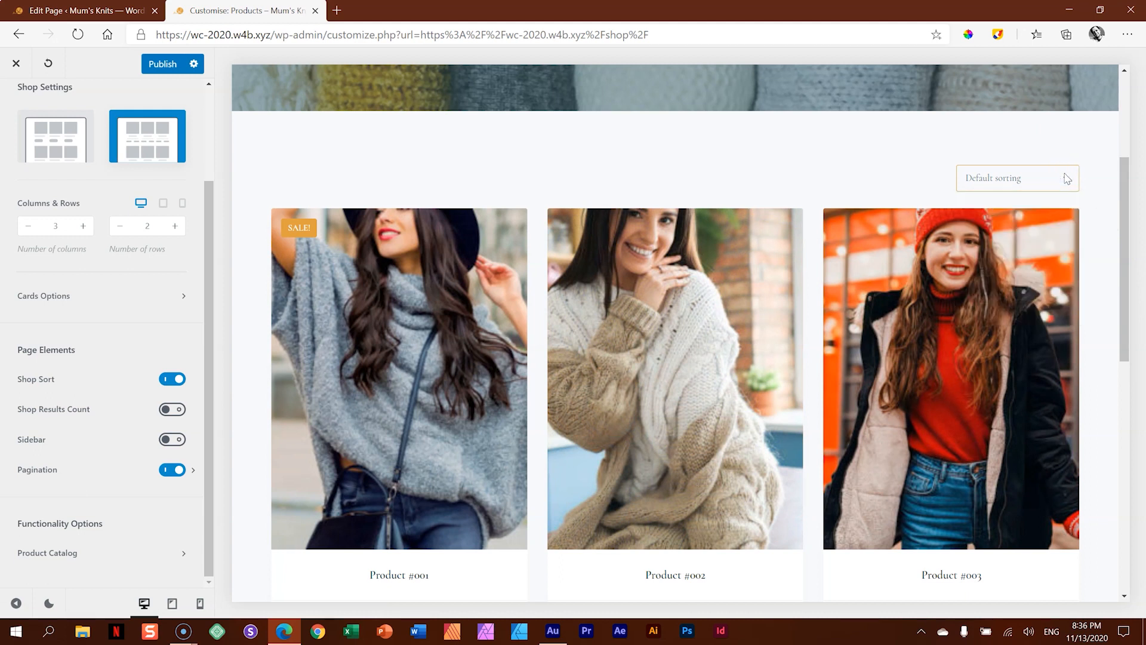
pyautogui.click(169, 380)
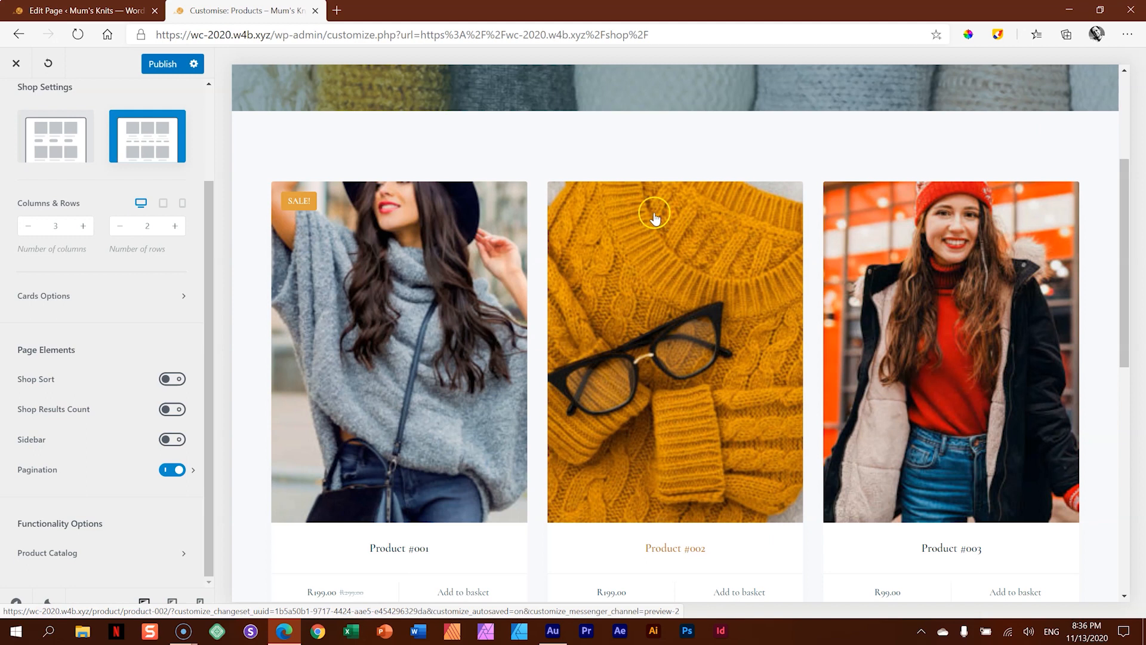
pyautogui.scroll(-3, 943, 269)
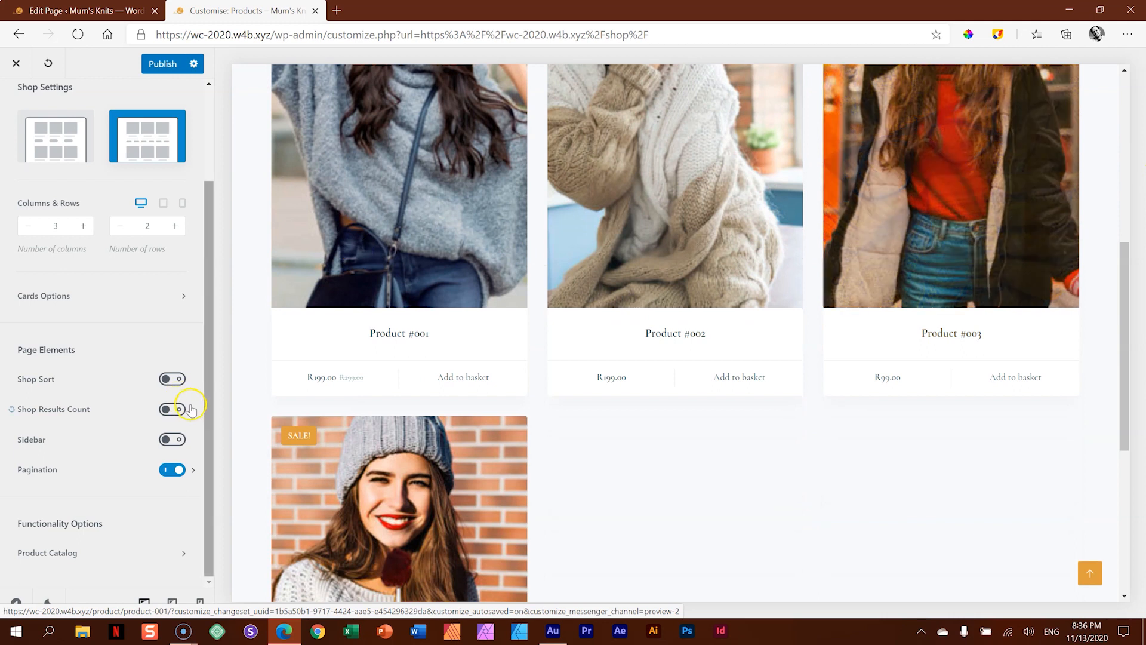
# - Review the general settings of the Pagination page element and return to the Product Archives options
pyautogui.click(194, 471)
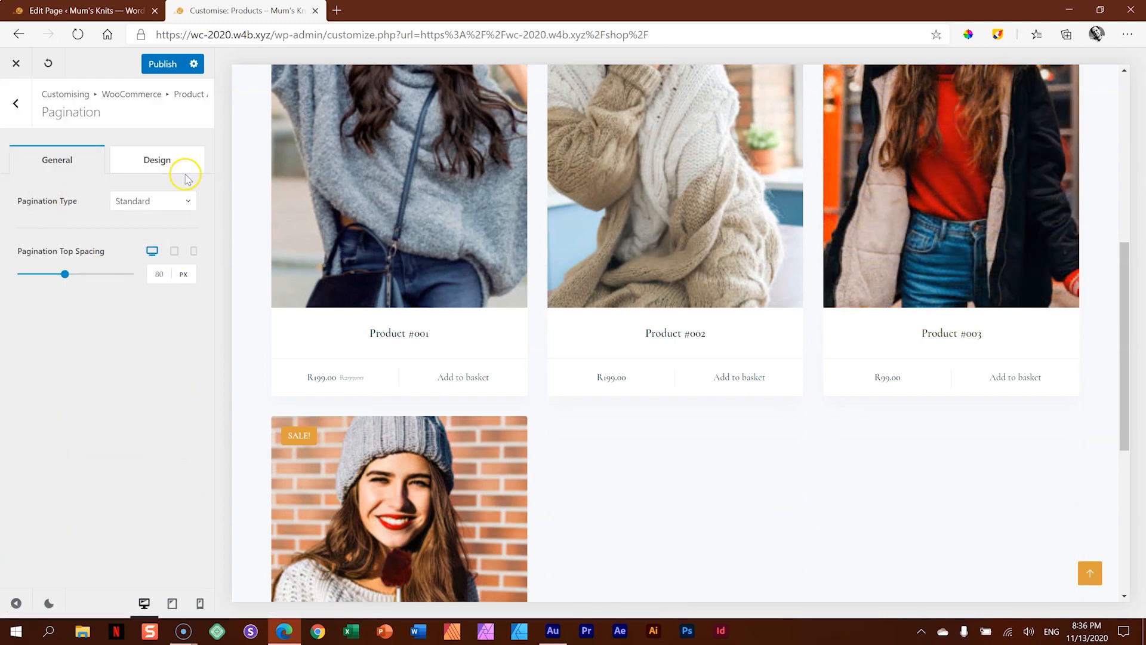
pyautogui.click(20, 104)
pyautogui.moveTo(205, 239); pyautogui.dragTo(208, 279)
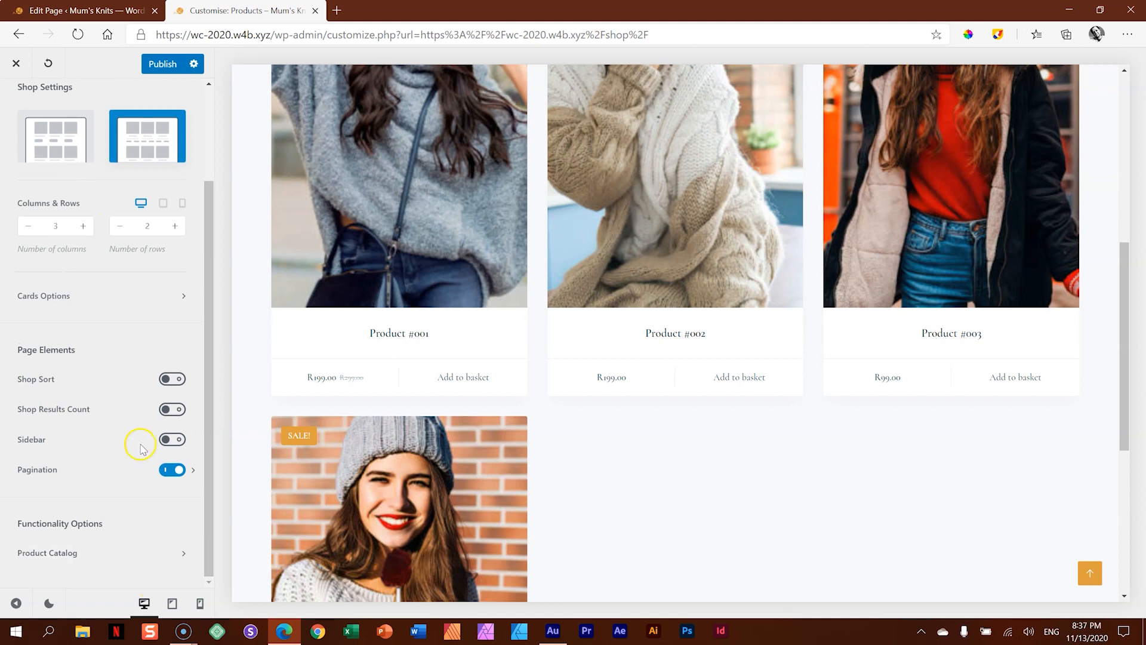
# - Publish the Product Archives changes and close the Customiser to return to the live shop page
pyautogui.scroll(7, 628, 501)
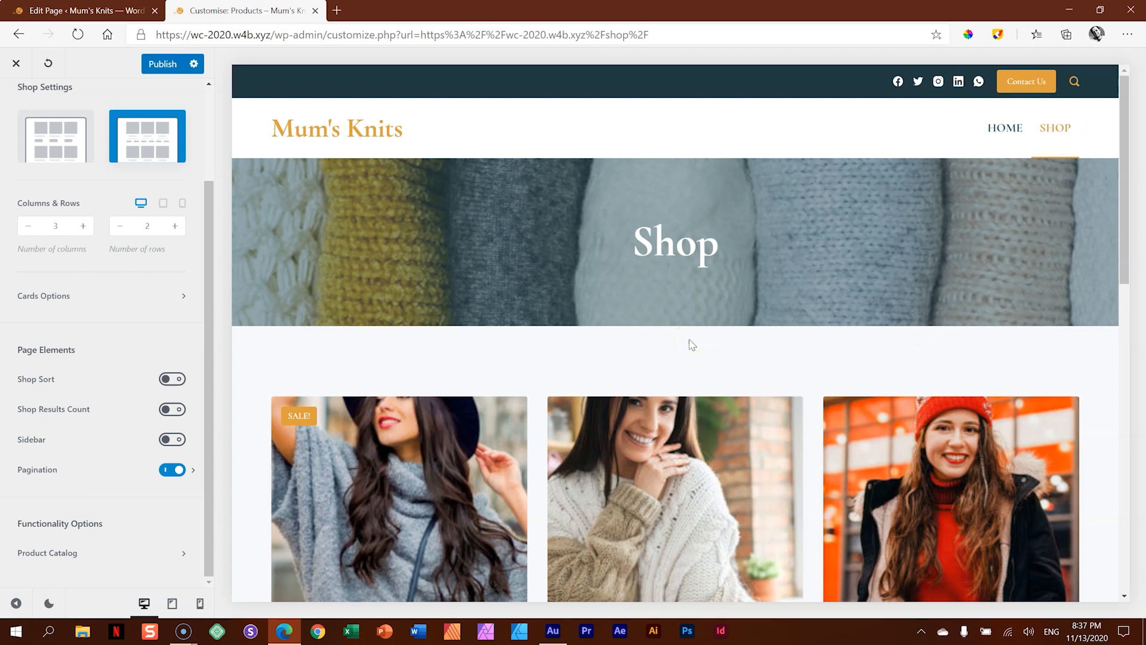
pyautogui.click(155, 66)
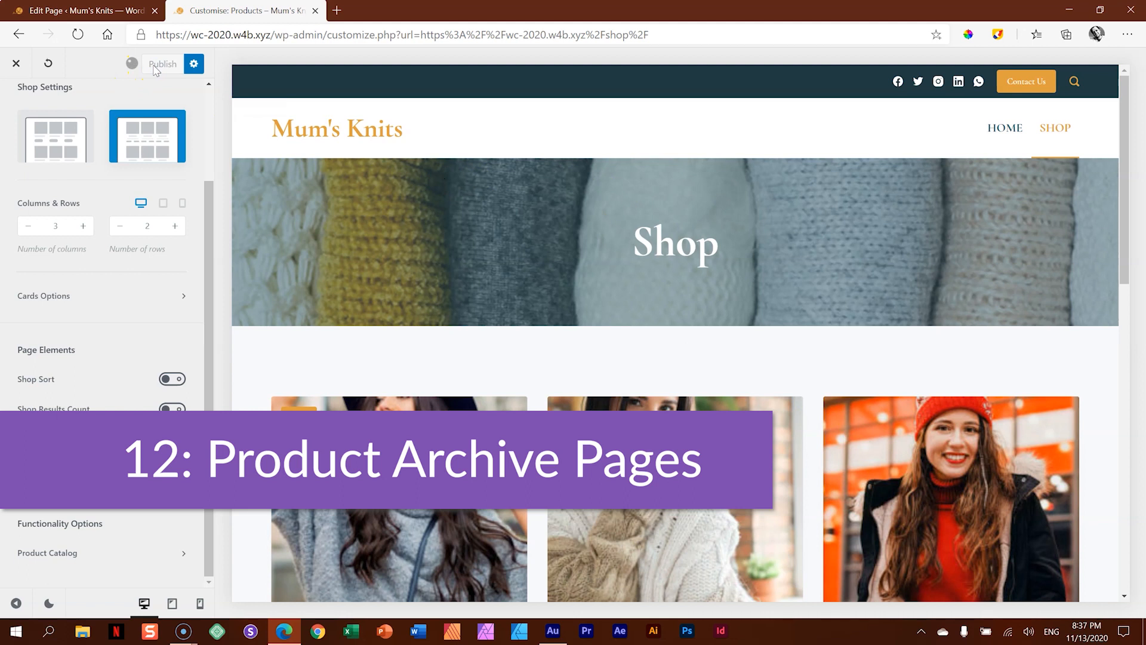
pyautogui.scroll(3, 142, 187)
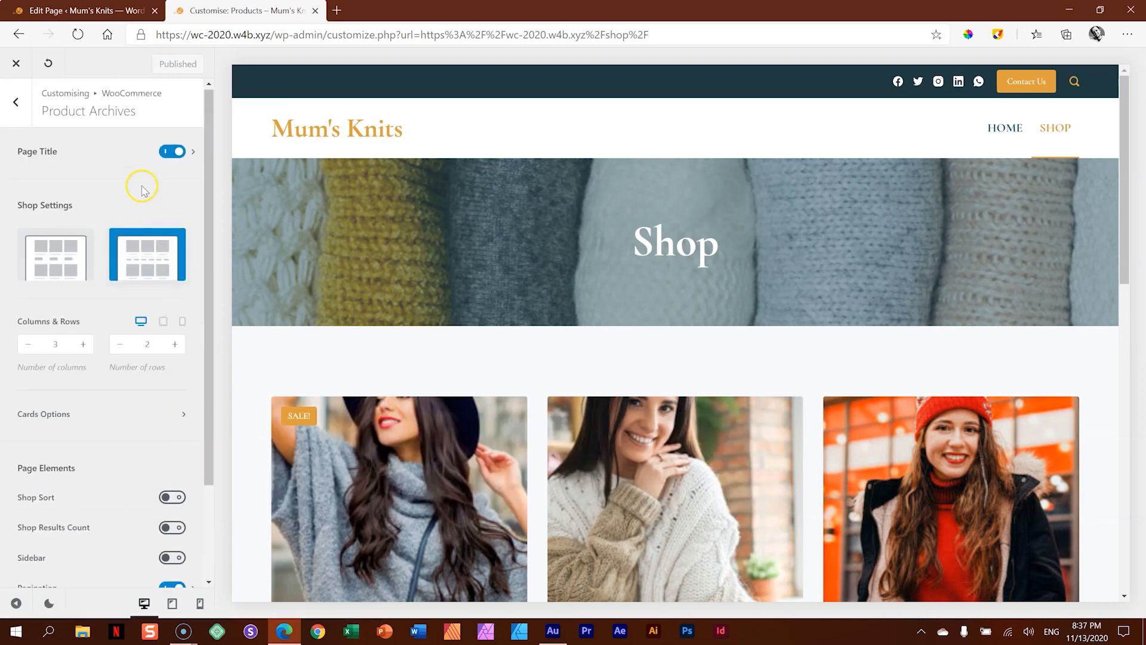
pyautogui.click(16, 104)
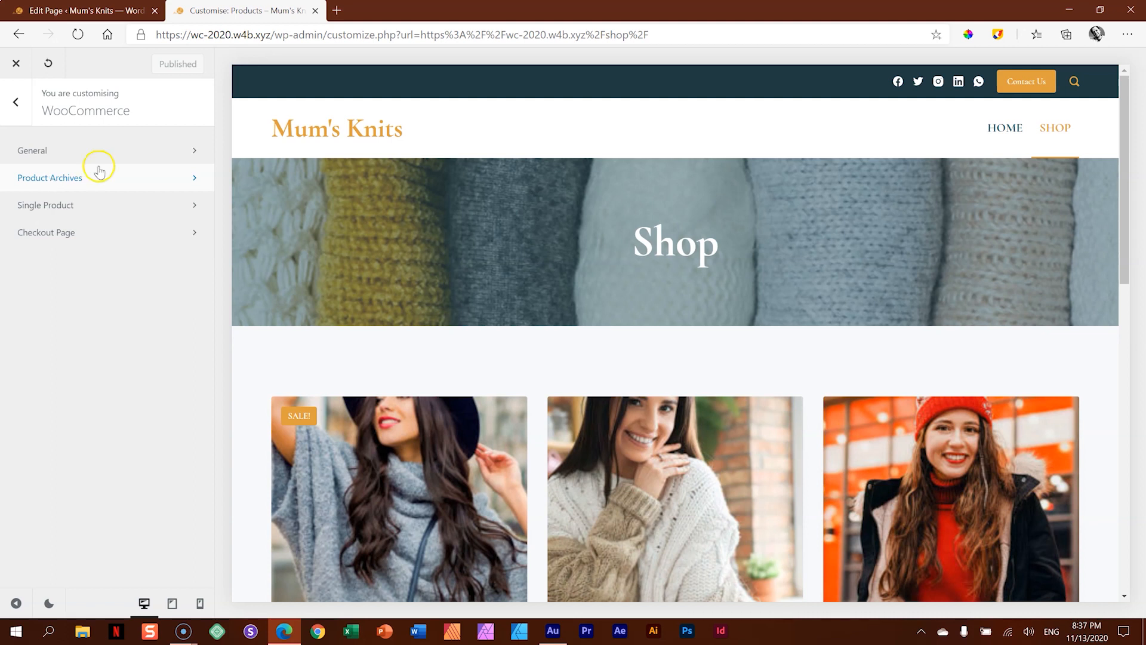
pyautogui.scroll(-5, 391, 396)
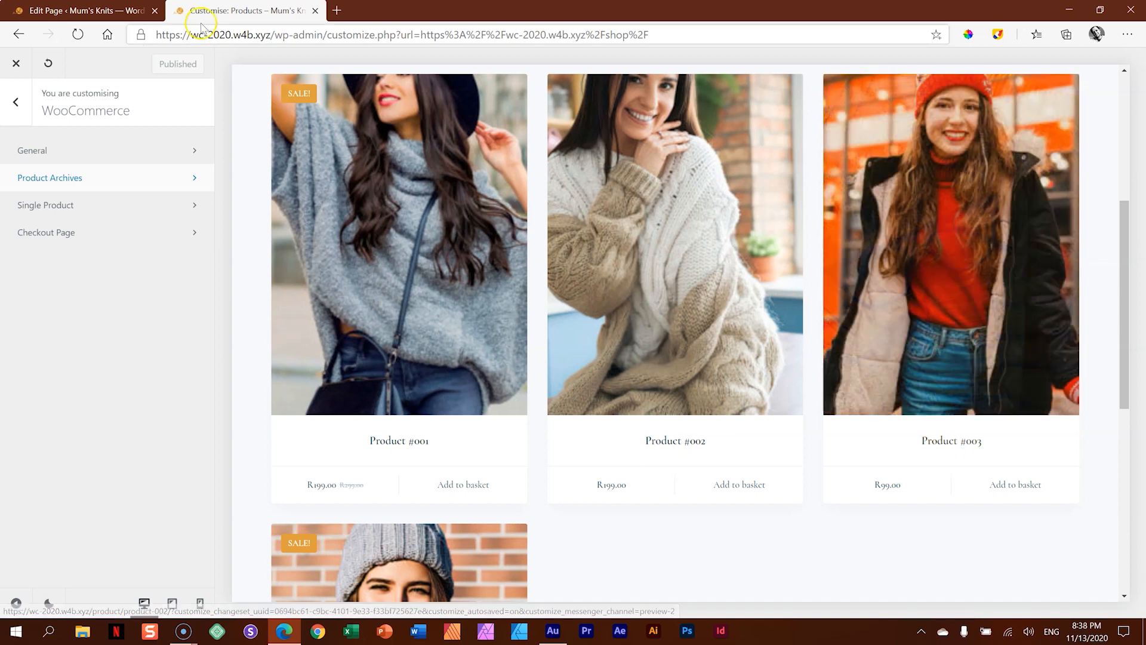
pyautogui.click(17, 63)
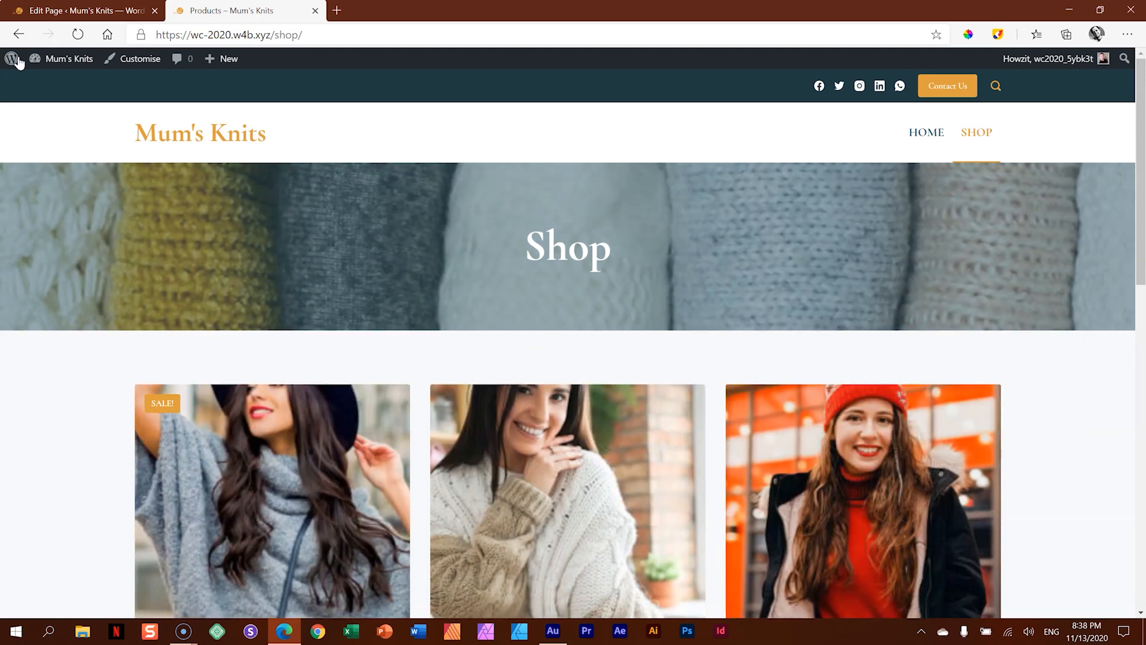
# - Open Product #003 from the shop page and follow its winter tag to the tag's archive page
pyautogui.scroll(-4, 529, 212)
pyautogui.click(888, 334)
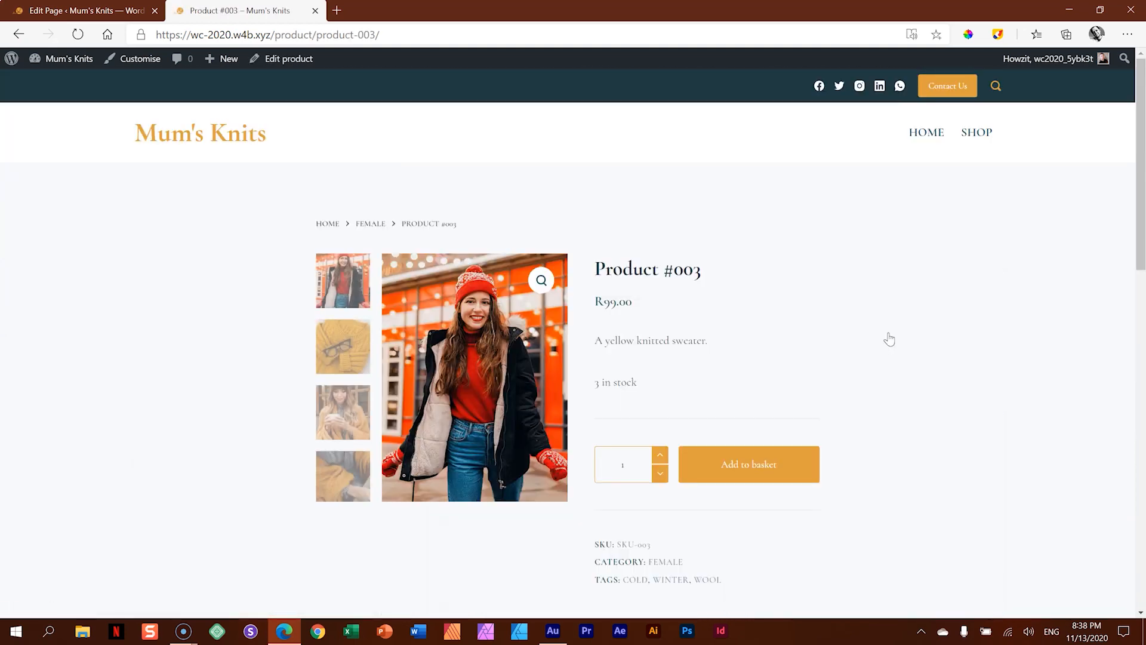
pyautogui.scroll(-2, 889, 339)
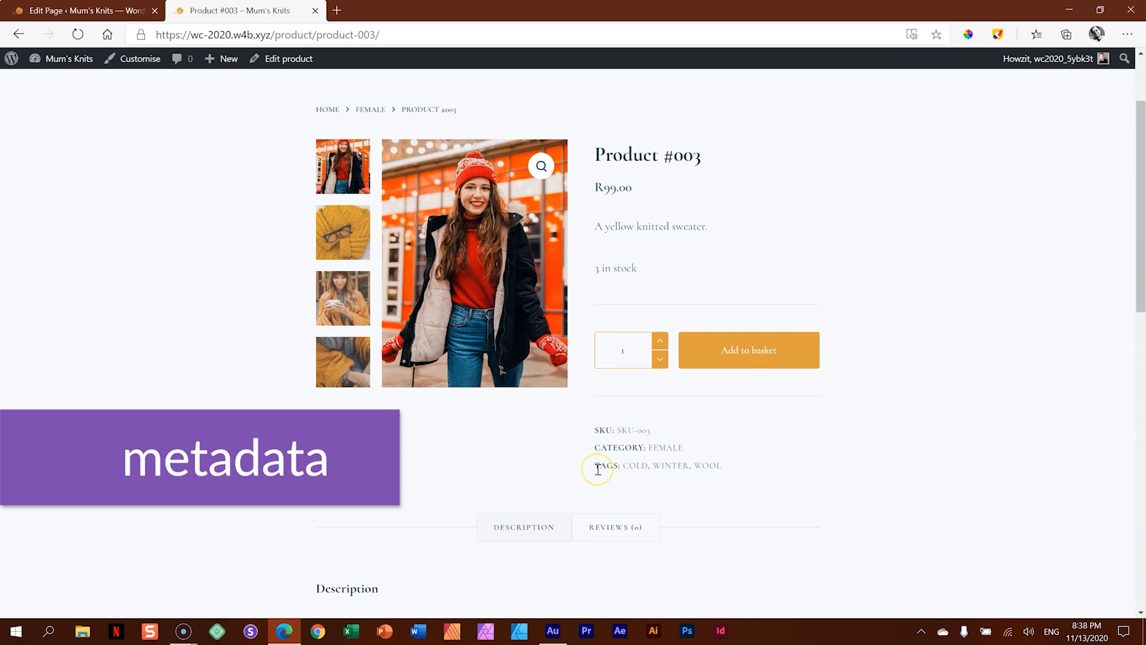
pyautogui.click(671, 466)
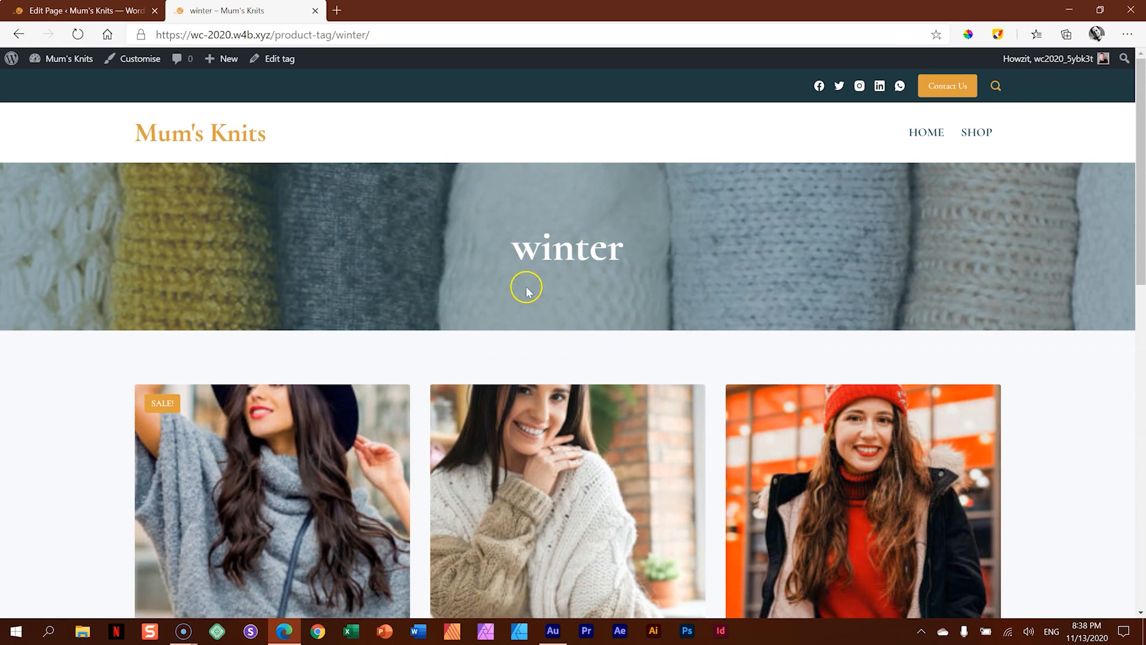
# - Examine the title and product grid of the winter tag archive page
pyautogui.moveTo(515, 247); pyautogui.dragTo(619, 255)
pyautogui.click(682, 264)
pyautogui.scroll(-5, 944, 322)
pyautogui.scroll(-3, 940, 328)
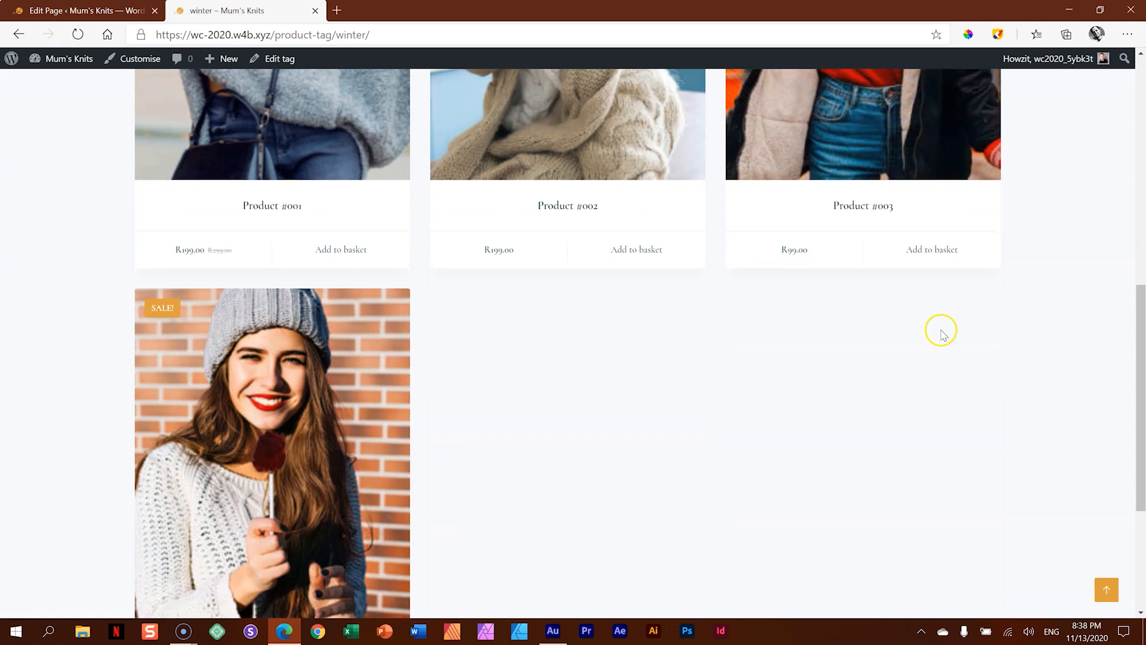
pyautogui.scroll(6, 951, 350)
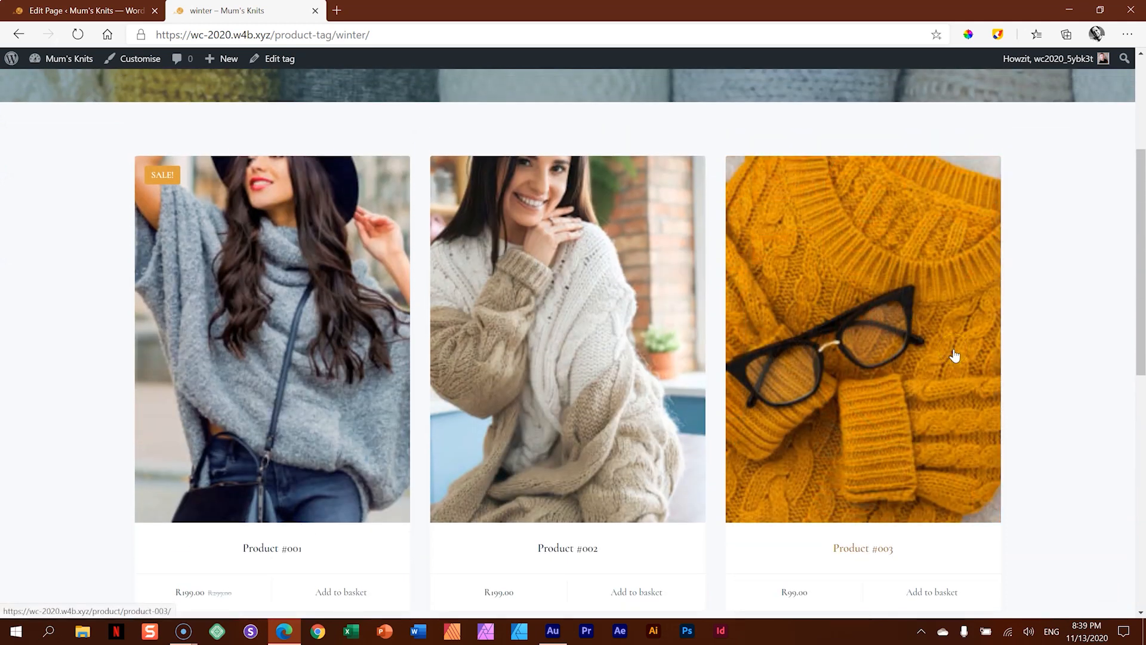
pyautogui.click(966, 349)
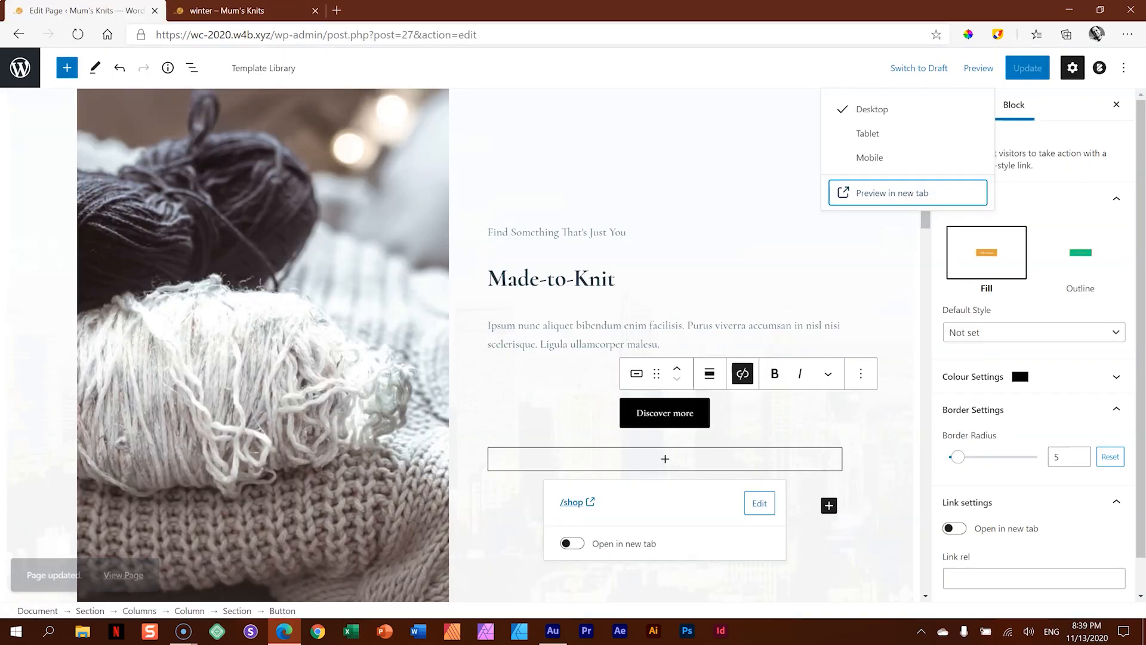
# - Leave the page editor for the WordPress admin and review the store's product categories and product tags
pyautogui.click(98, 9)
pyautogui.click(14, 66)
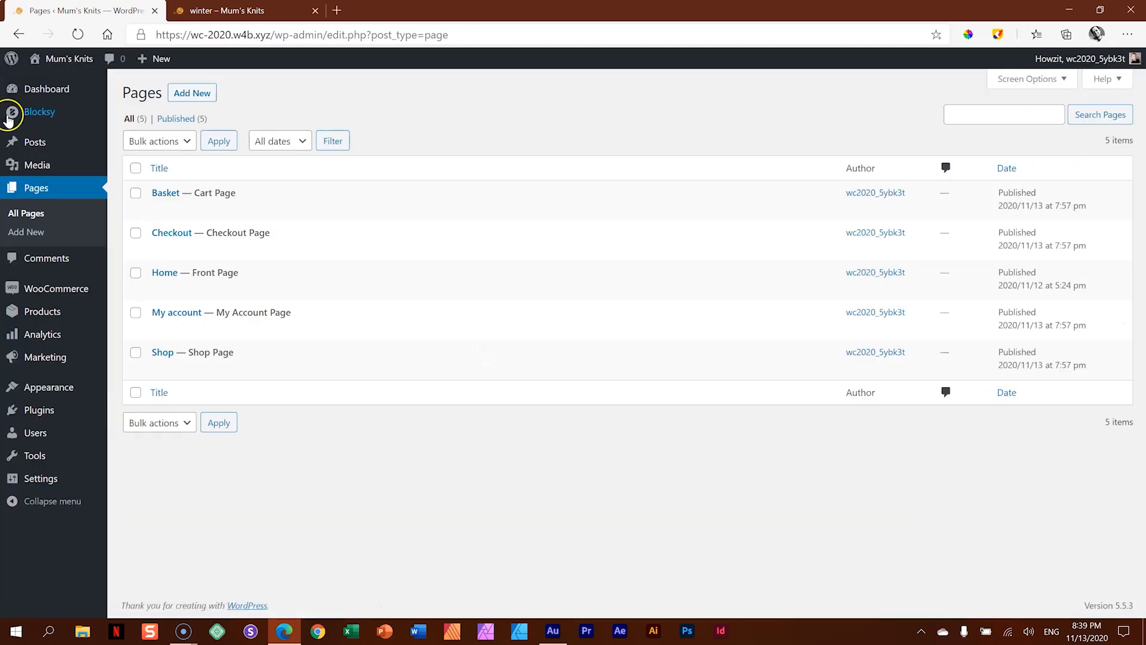
pyautogui.moveTo(34, 295)
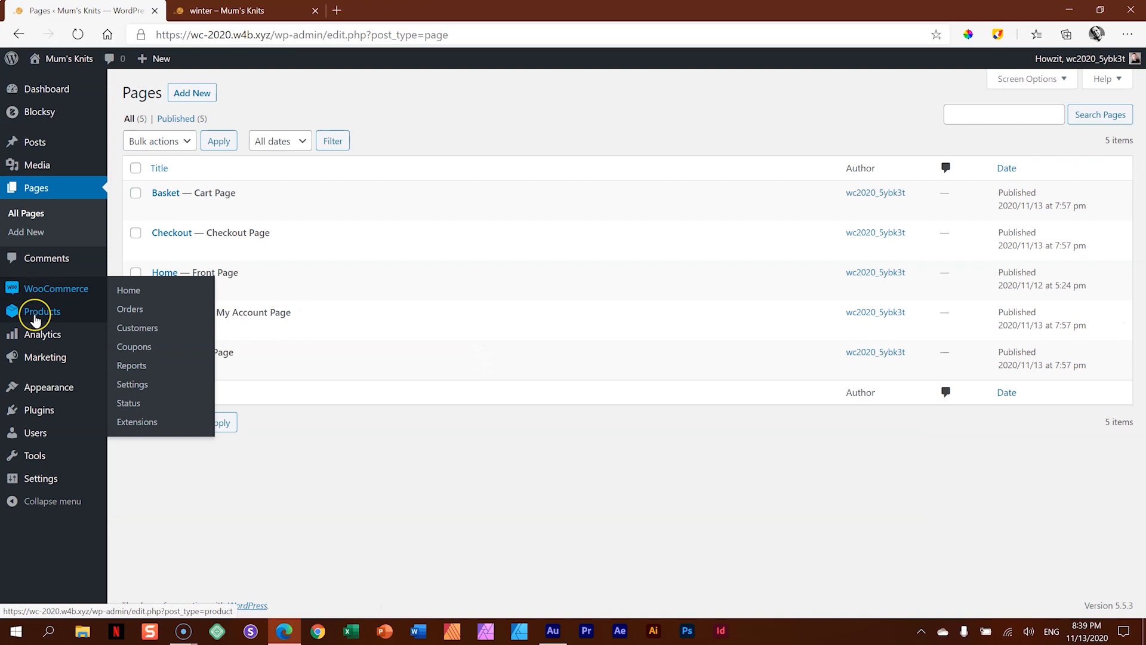
pyautogui.moveTo(35, 315)
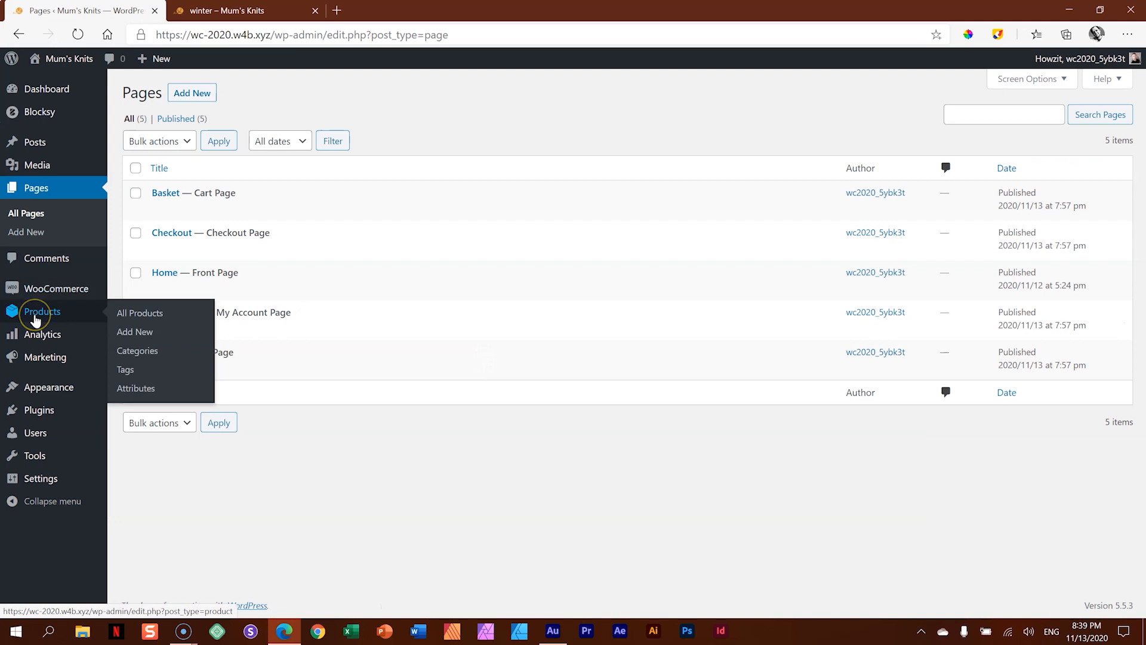
pyautogui.click(132, 353)
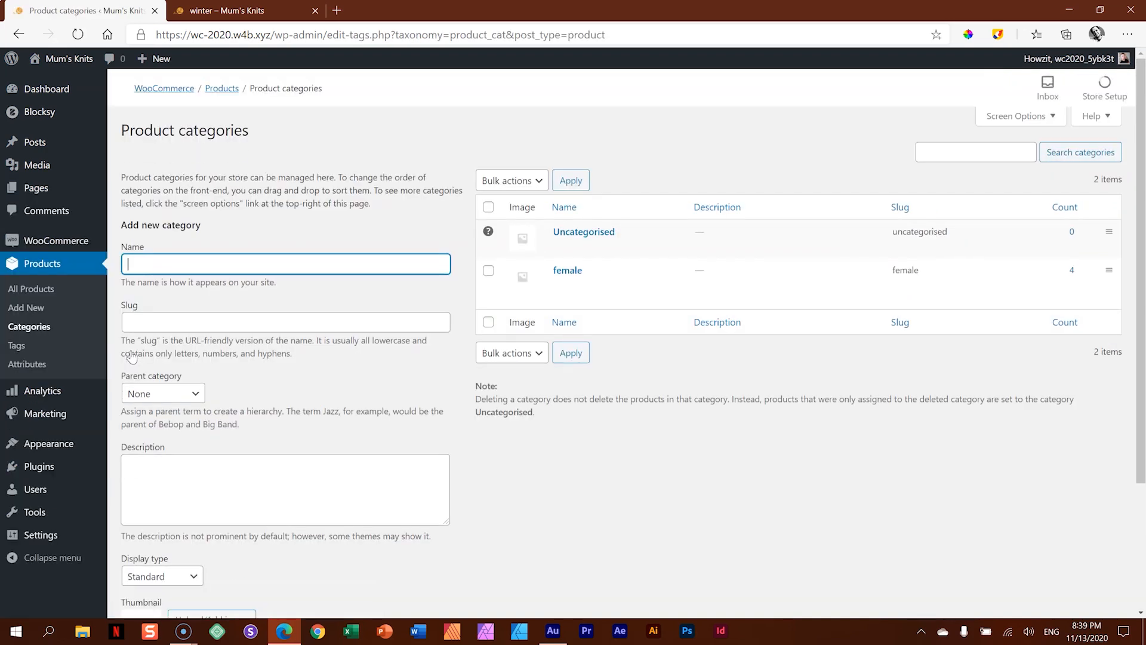
pyautogui.moveTo(525, 277)
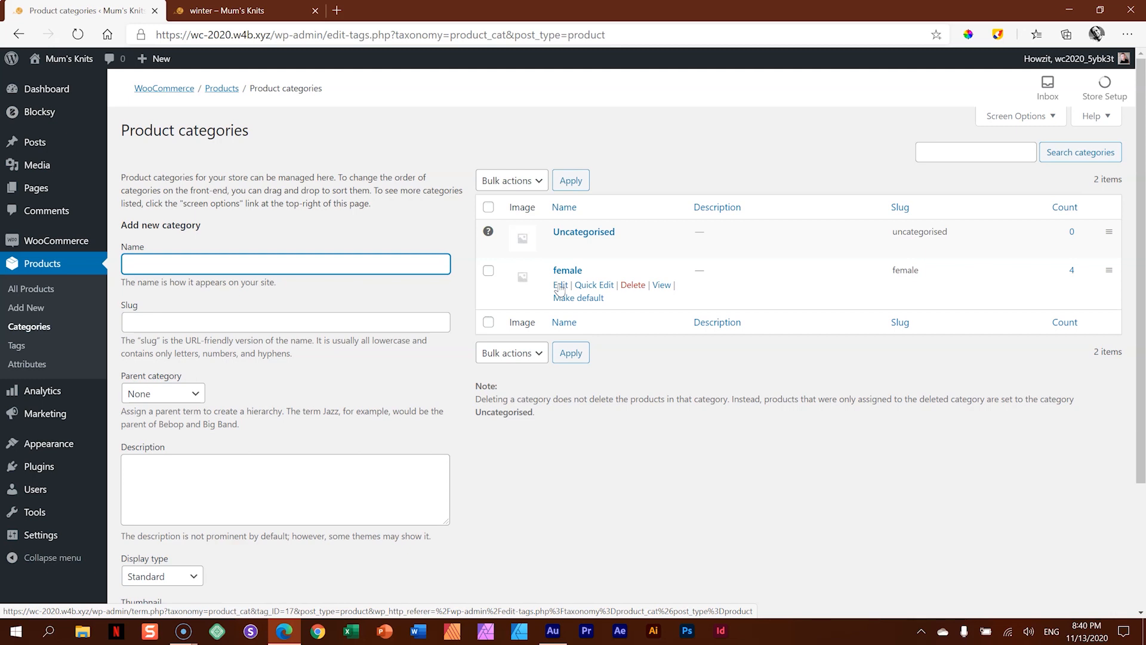
pyautogui.click(18, 347)
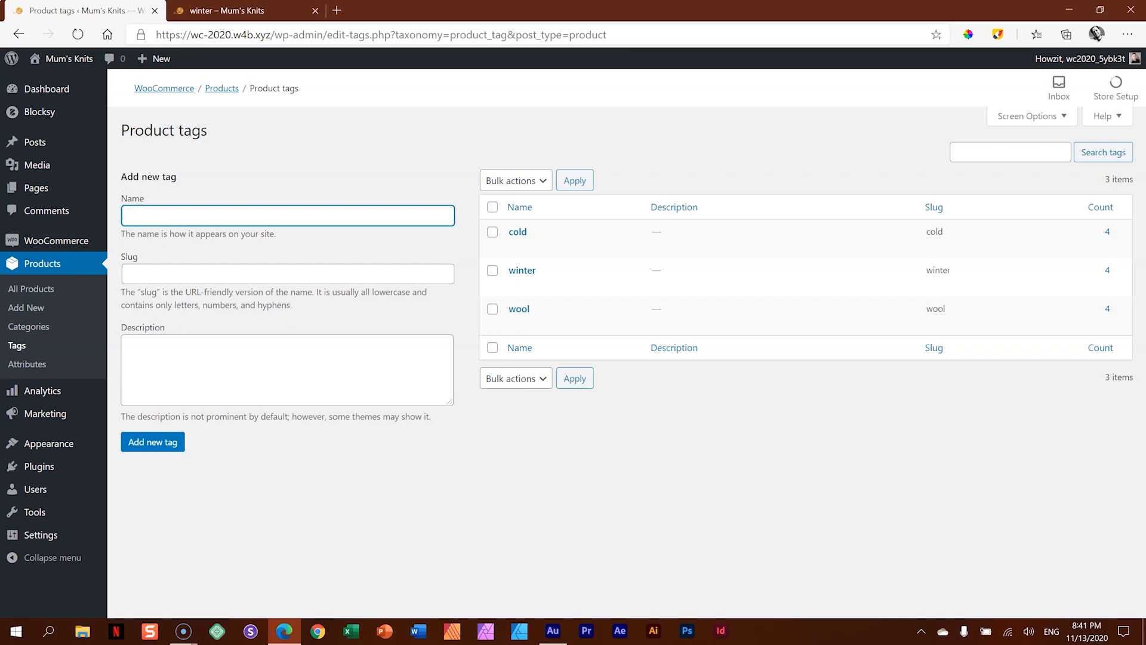
# - Open Product #002 from the winter archive and view the title of its wool tag archive page
pyautogui.click(269, 11)
pyautogui.scroll(-5, 475, 214)
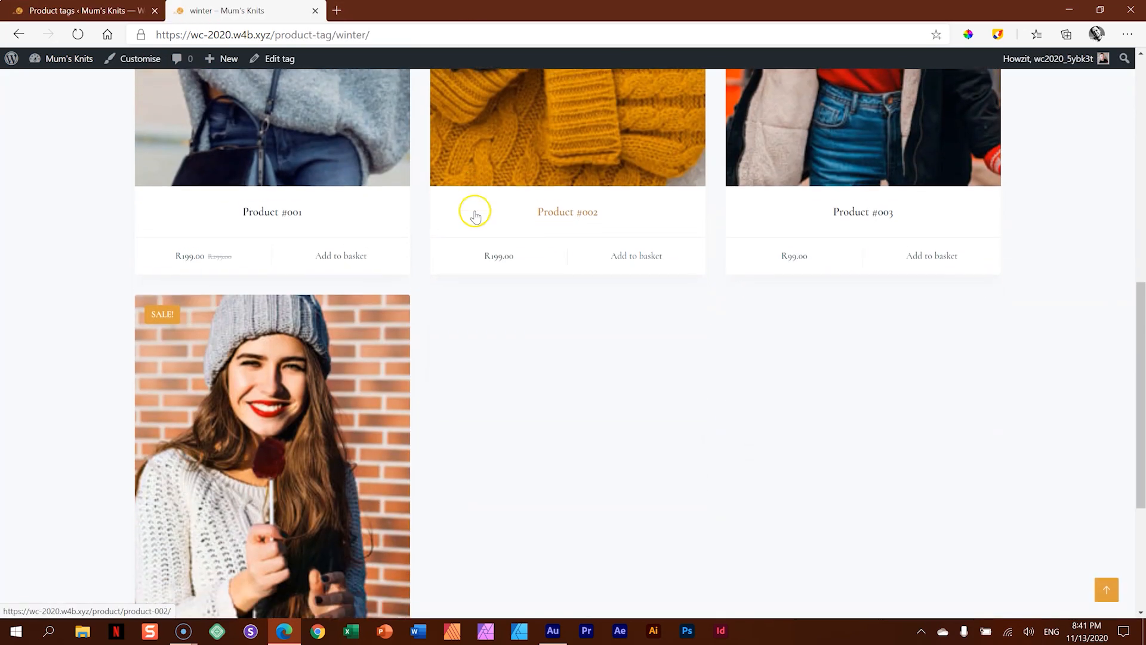
pyautogui.click(601, 173)
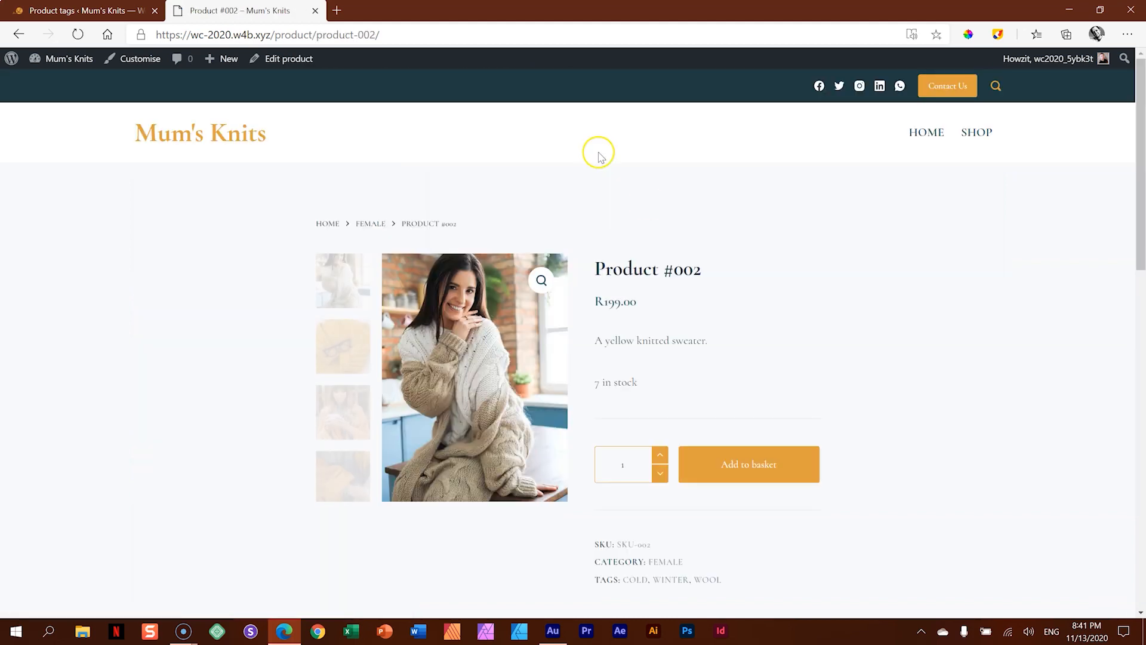
pyautogui.scroll(-1, 817, 269)
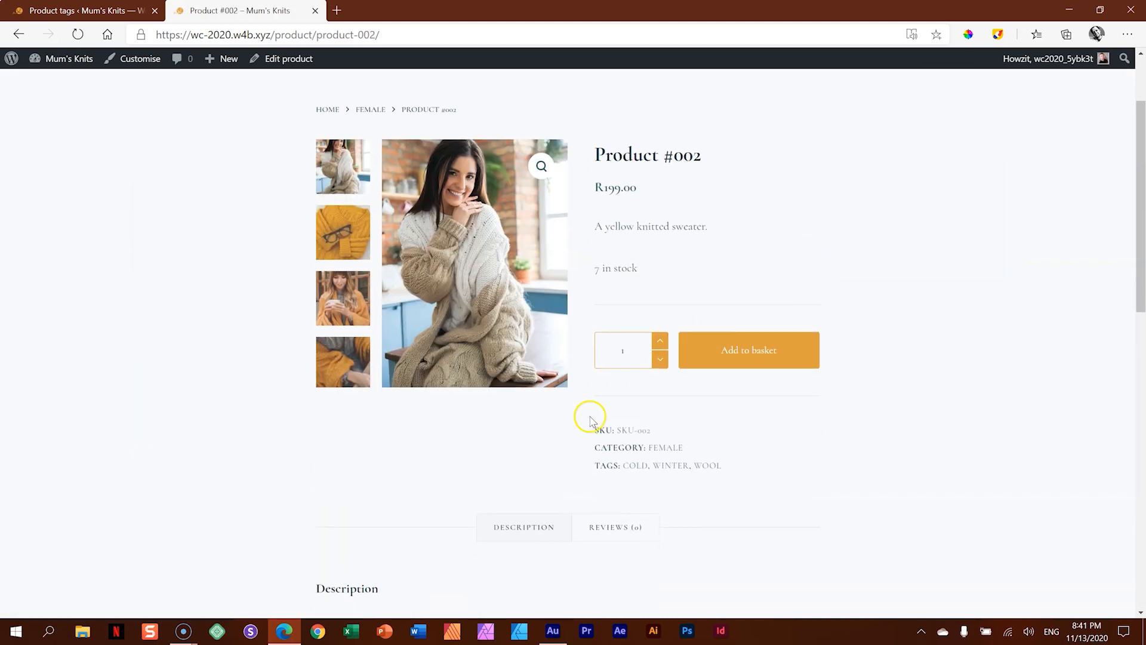
pyautogui.click(708, 471)
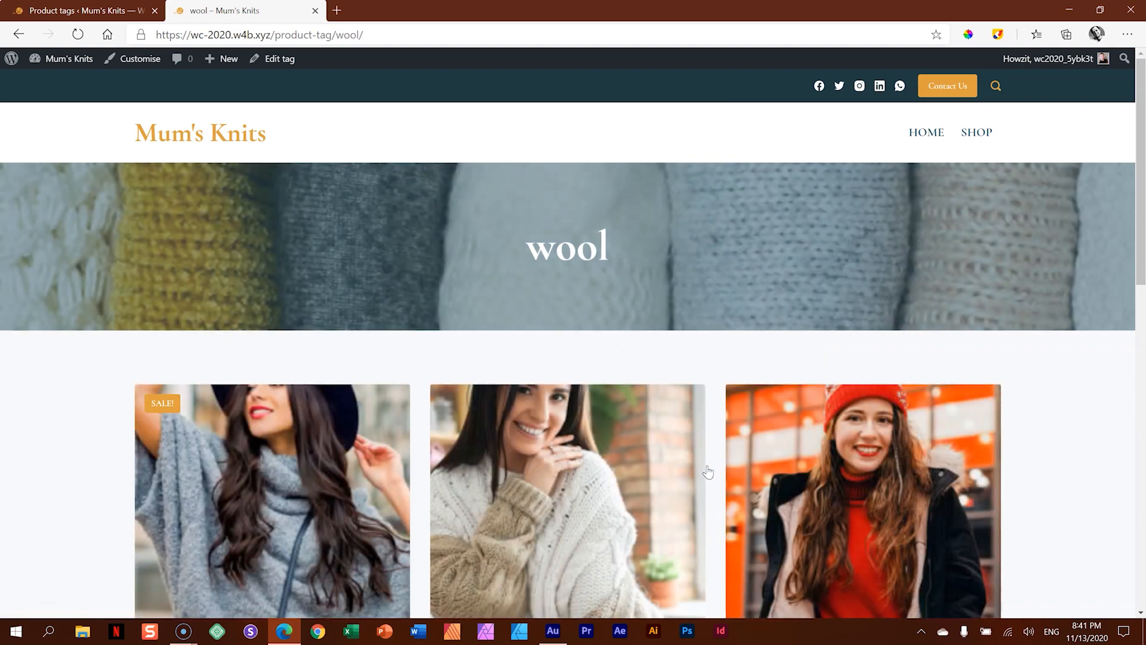
pyautogui.moveTo(617, 222); pyautogui.dragTo(507, 253)
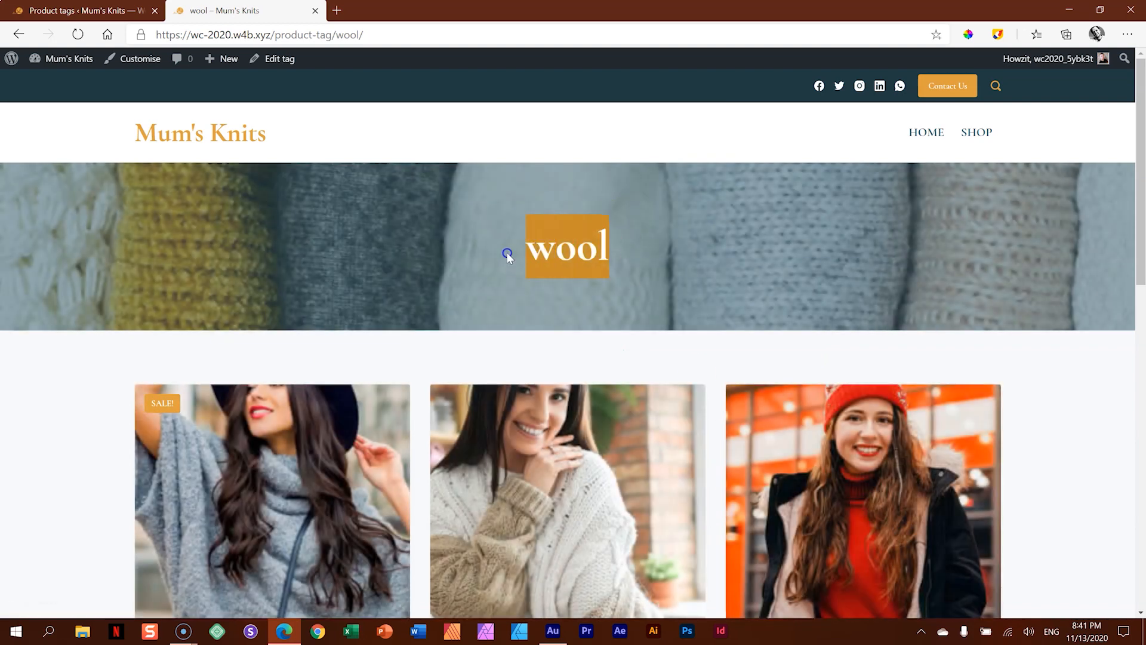
# - View the WooCommerce Product Archives options in the Customiser for the wool tag archive, then close that browser tab
pyautogui.click(136, 59)
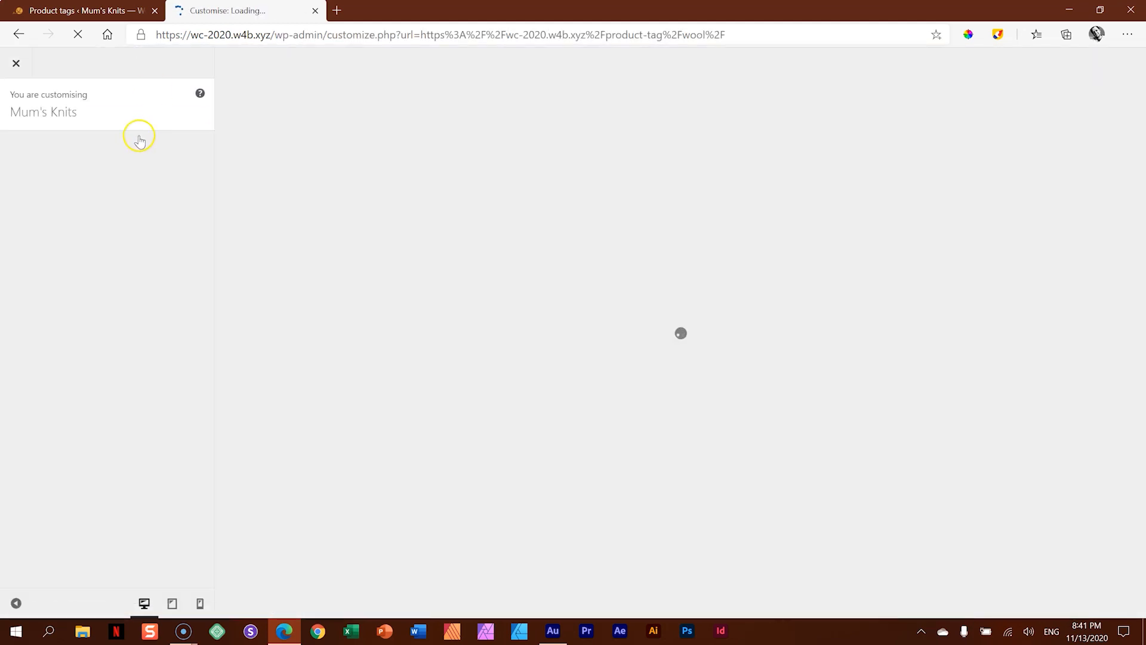
pyautogui.scroll(-4, 129, 160)
pyautogui.scroll(-2, 129, 160)
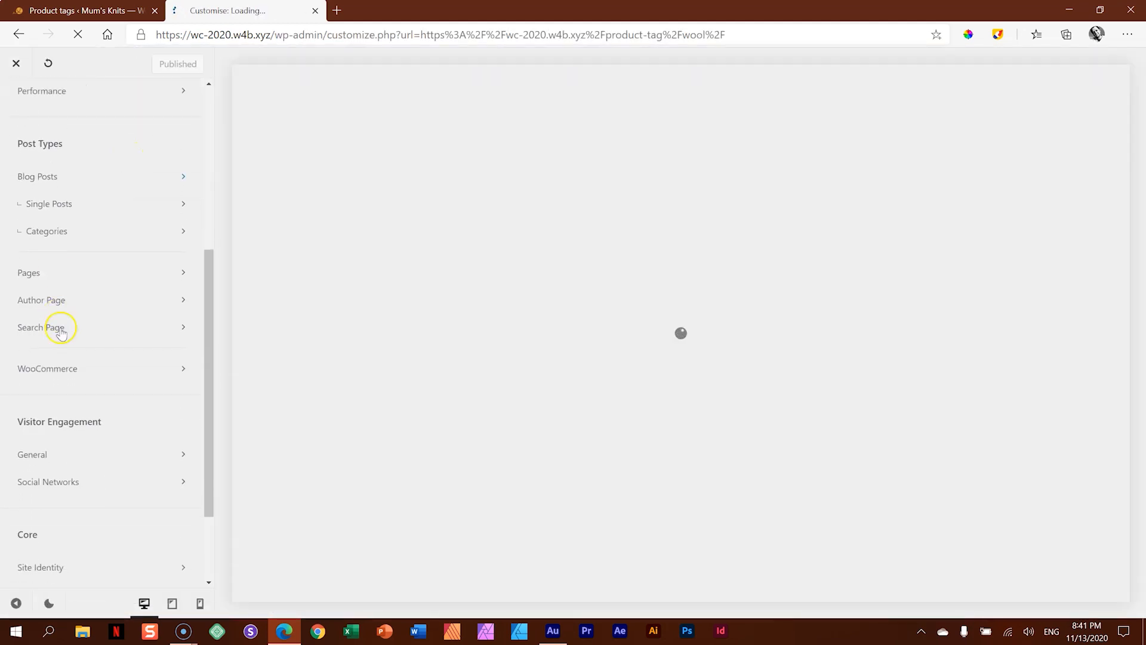
pyautogui.click(76, 364)
pyautogui.click(42, 179)
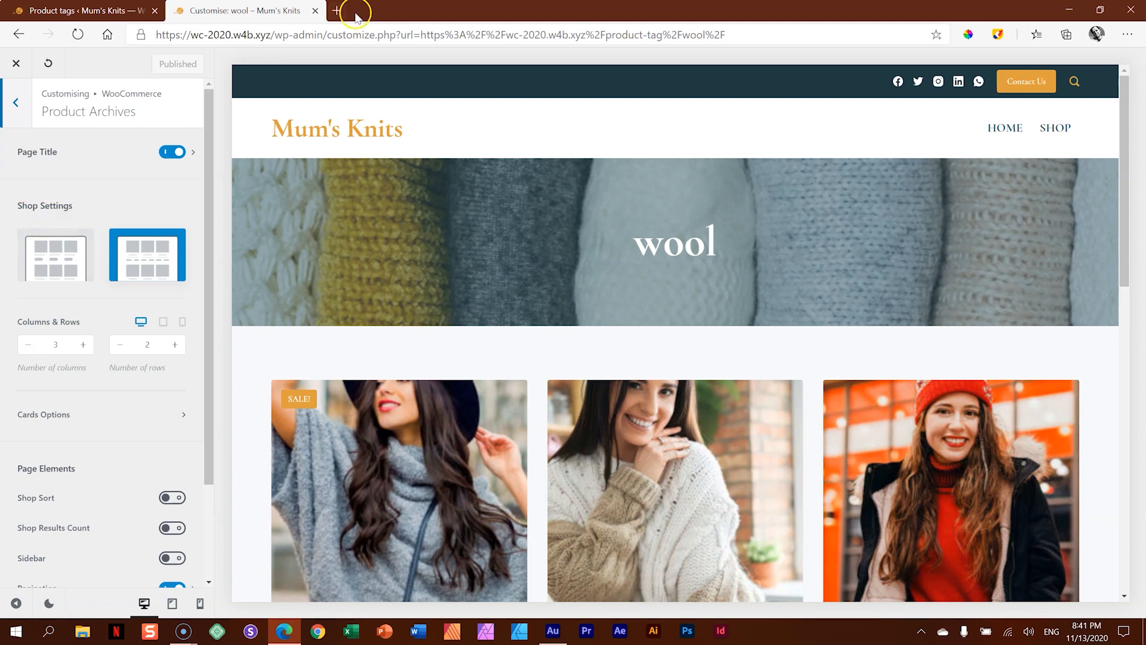
pyautogui.click(314, 11)
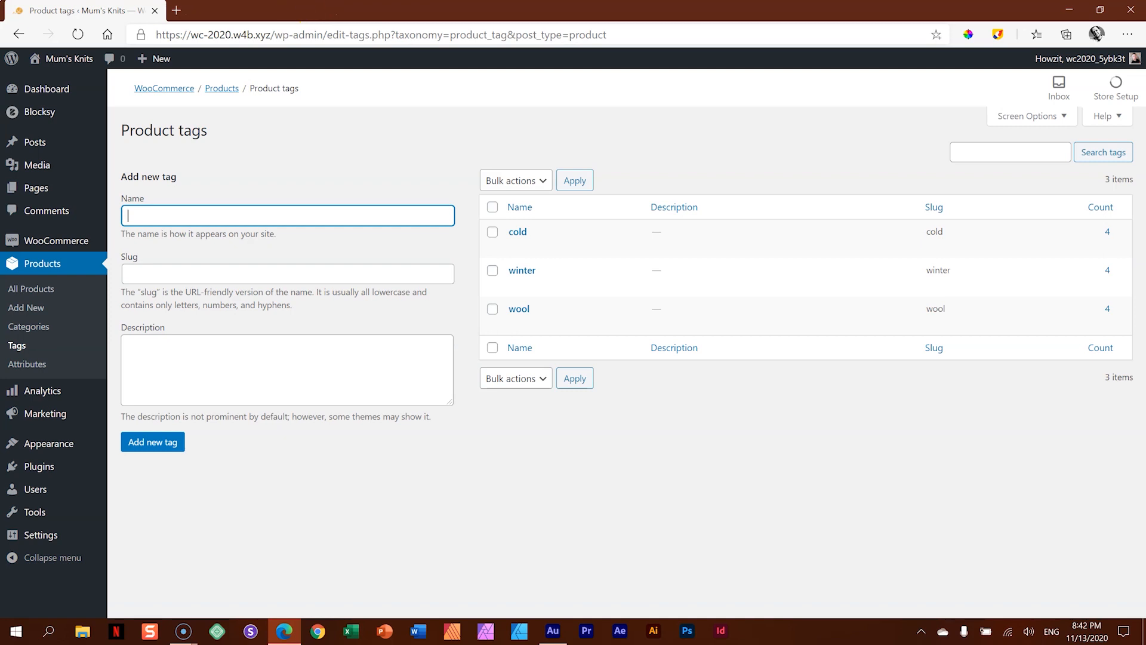
# - Visit the Mum's Knits site from the admin area and browse the products on its Shop page
pyautogui.click(51, 61)
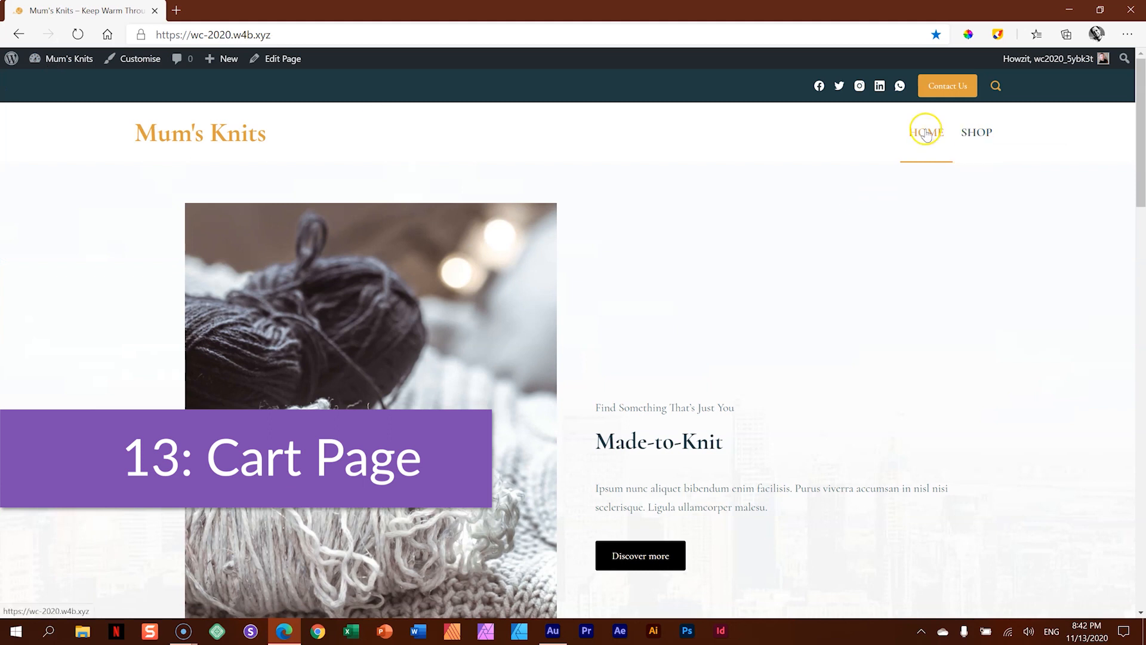
pyautogui.click(976, 135)
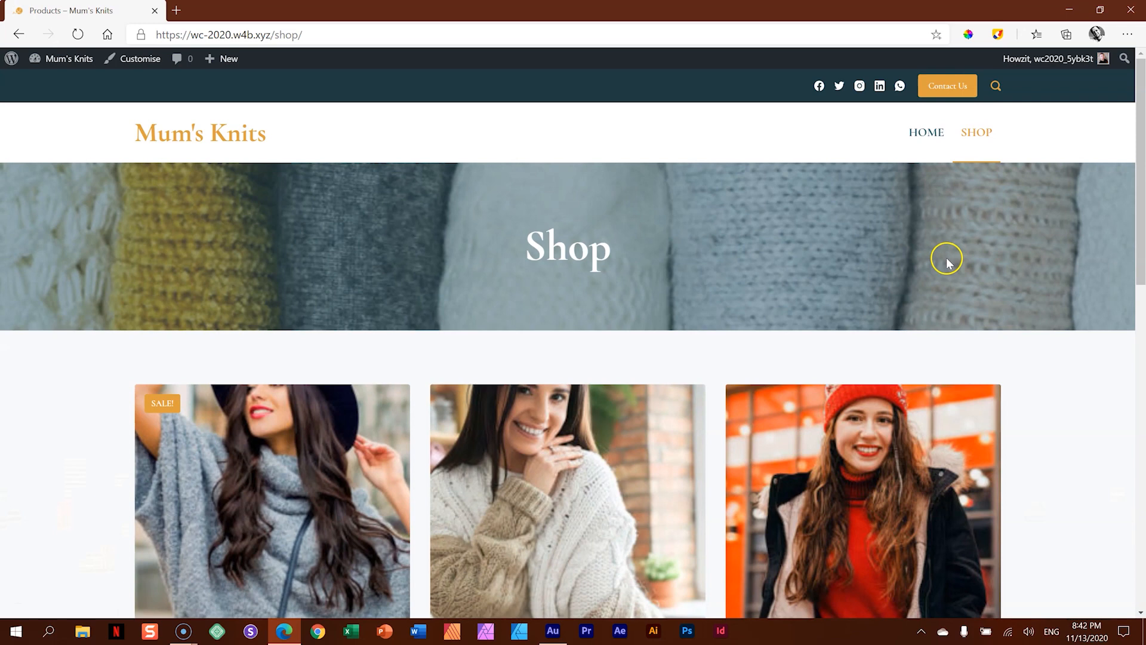
pyautogui.scroll(-5, 946, 256)
pyautogui.scroll(4, 946, 261)
pyautogui.scroll(-3, 947, 261)
pyautogui.scroll(2, 946, 261)
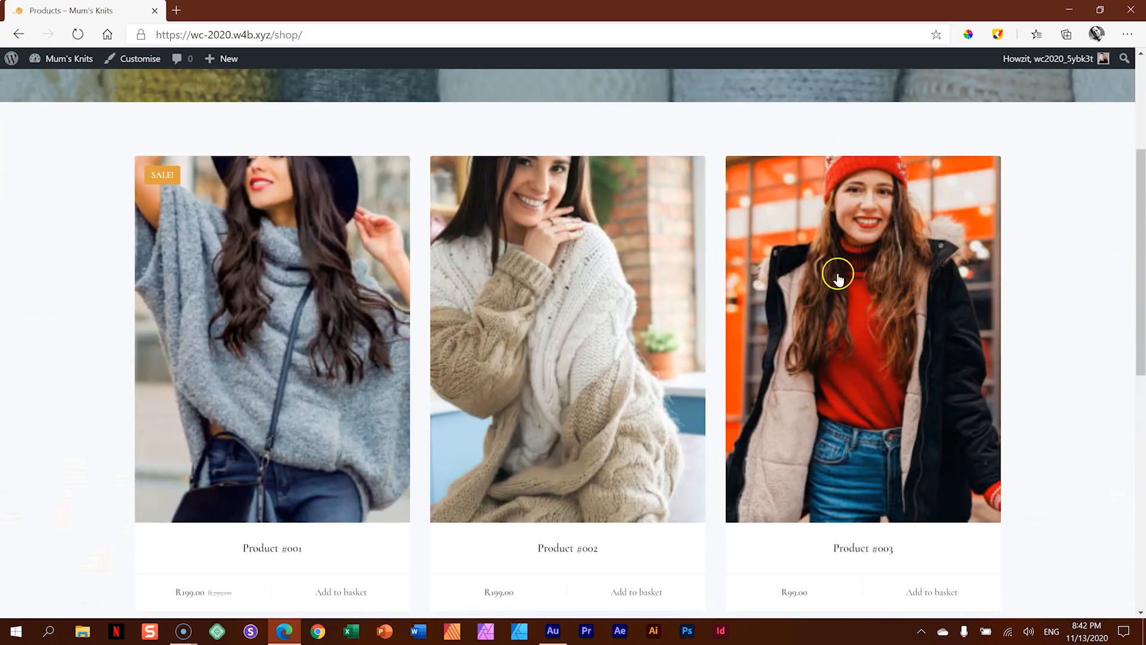
# - Add one Product #001 to the basket from its product page and open the basket page
pyautogui.click(333, 345)
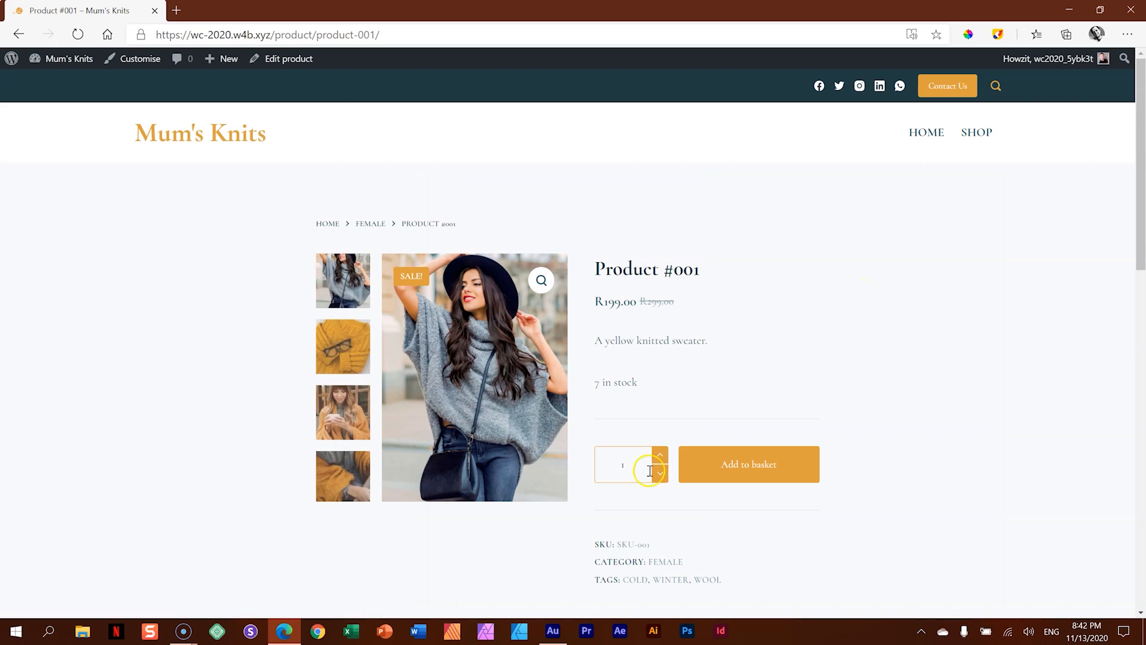
pyautogui.click(758, 476)
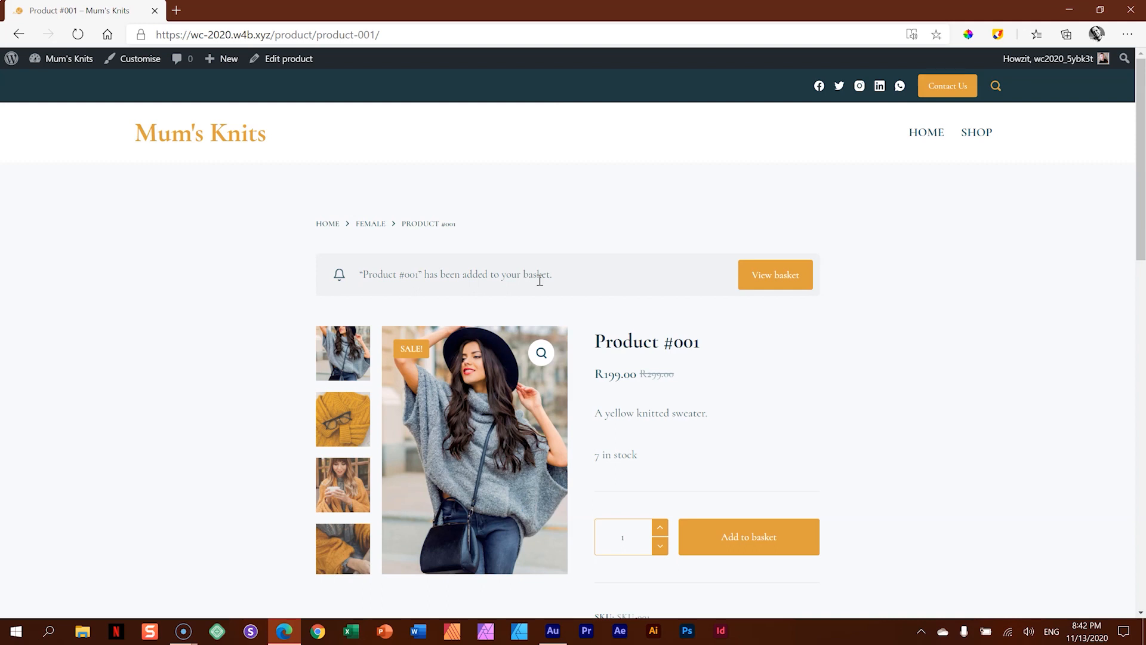
pyautogui.click(779, 279)
pyautogui.click(779, 280)
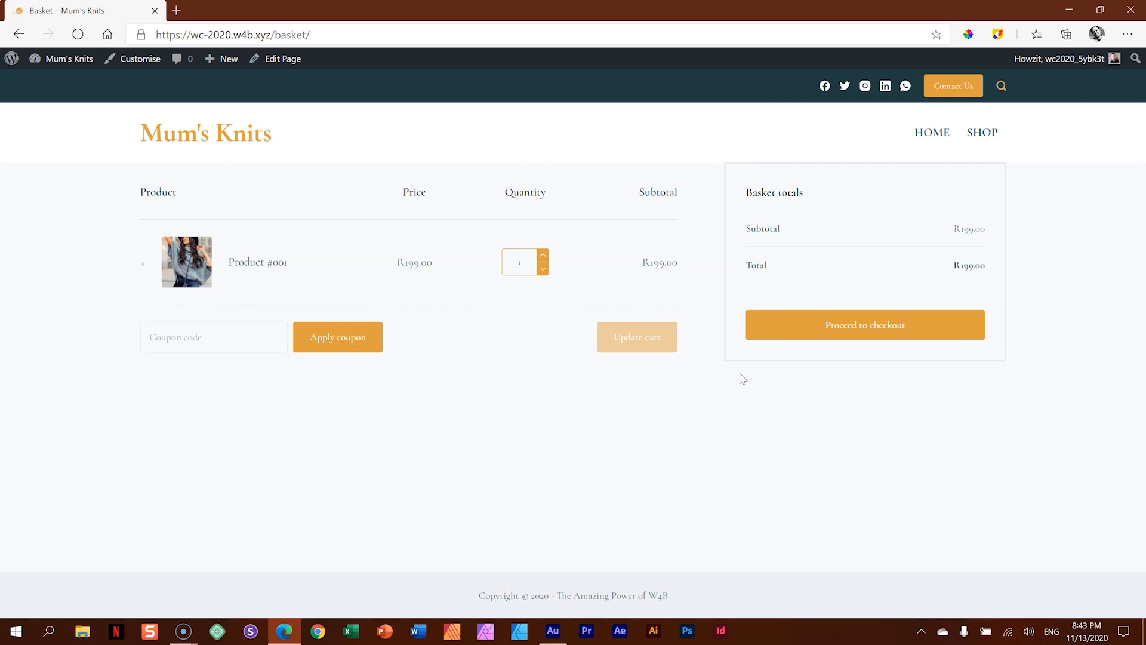
# - View the WooCommerce options in the Customiser for the basket page
pyautogui.click(131, 62)
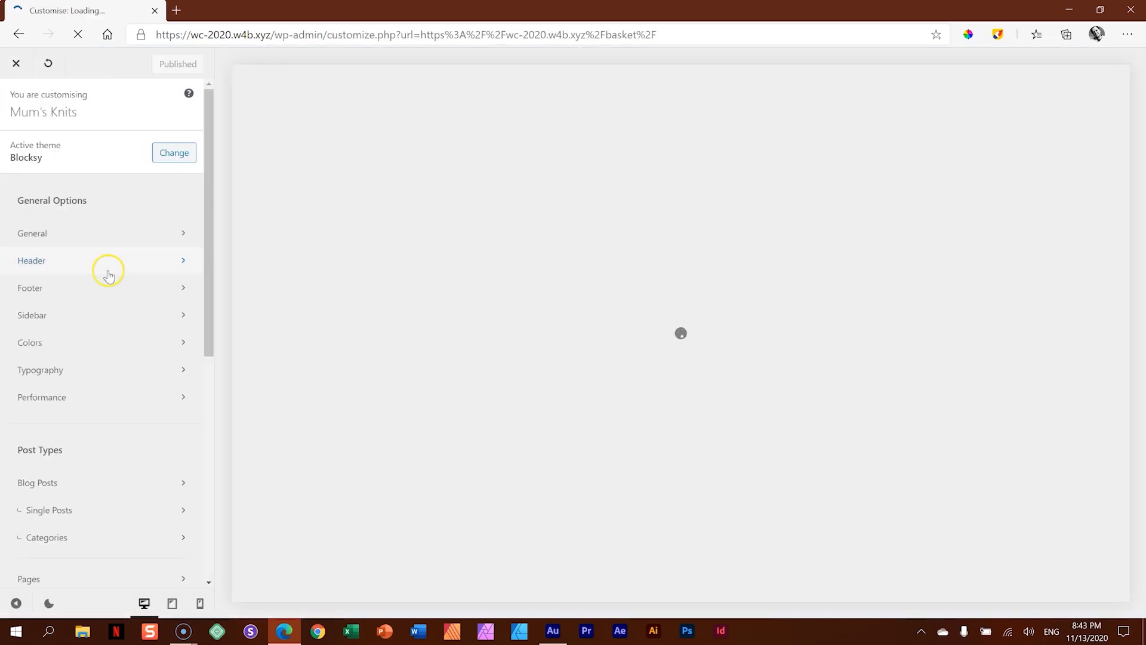
pyautogui.scroll(-6, 108, 275)
pyautogui.click(99, 261)
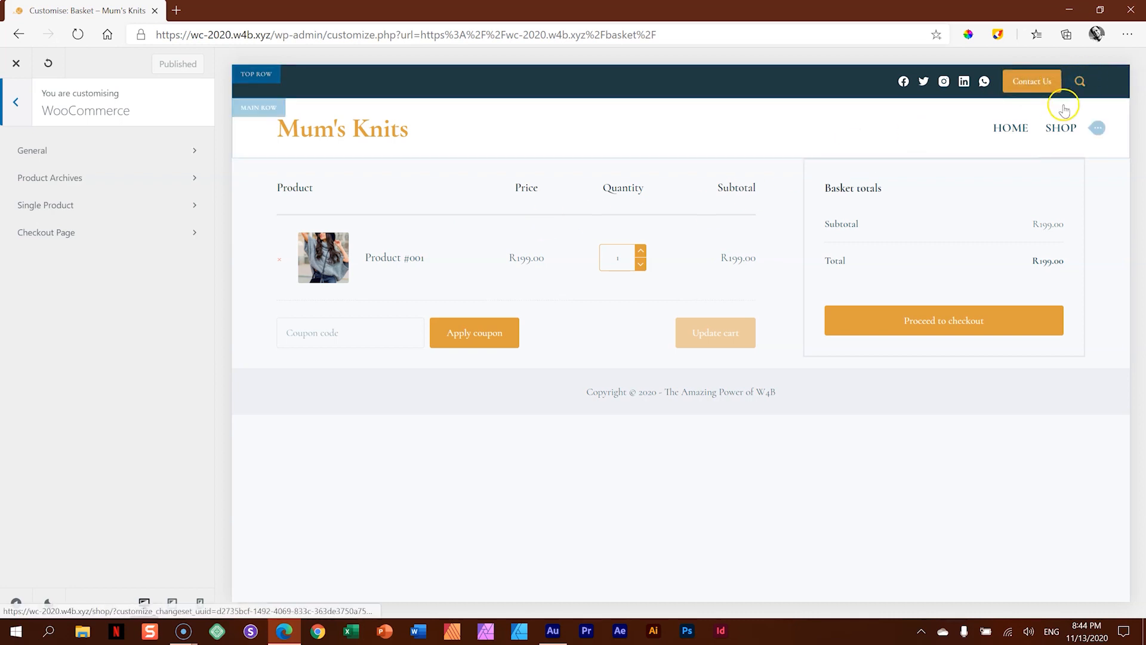
# - Open the header builder and add the Cart element to the desktop header's top row, after Search
pyautogui.click(1047, 86)
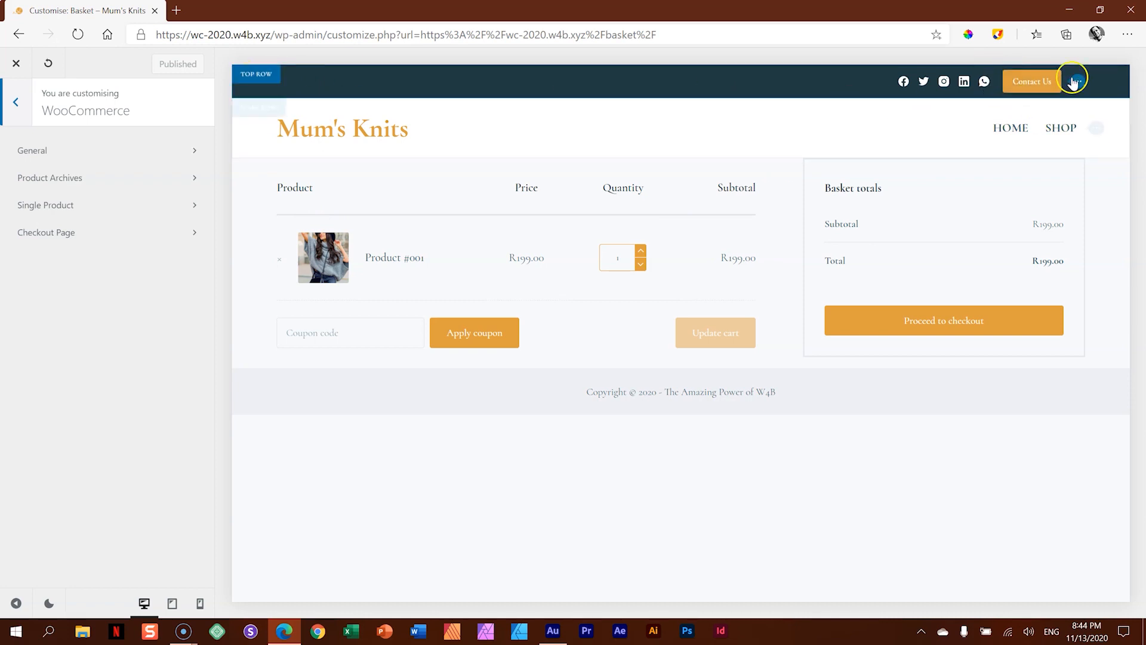
pyautogui.click(258, 76)
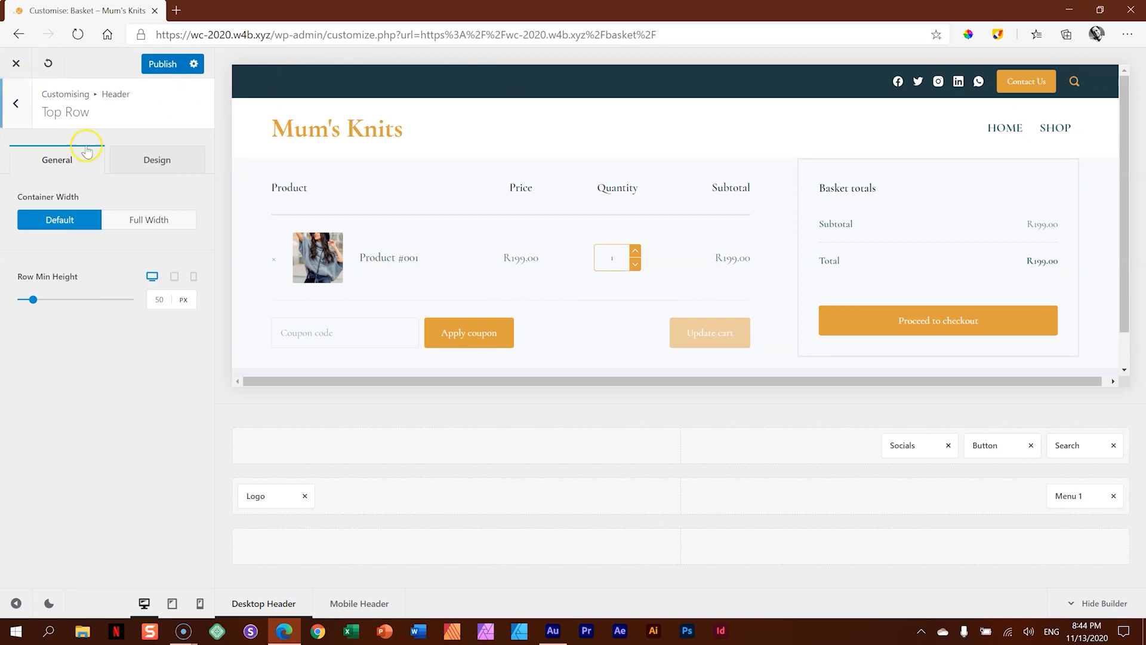
pyautogui.click(22, 110)
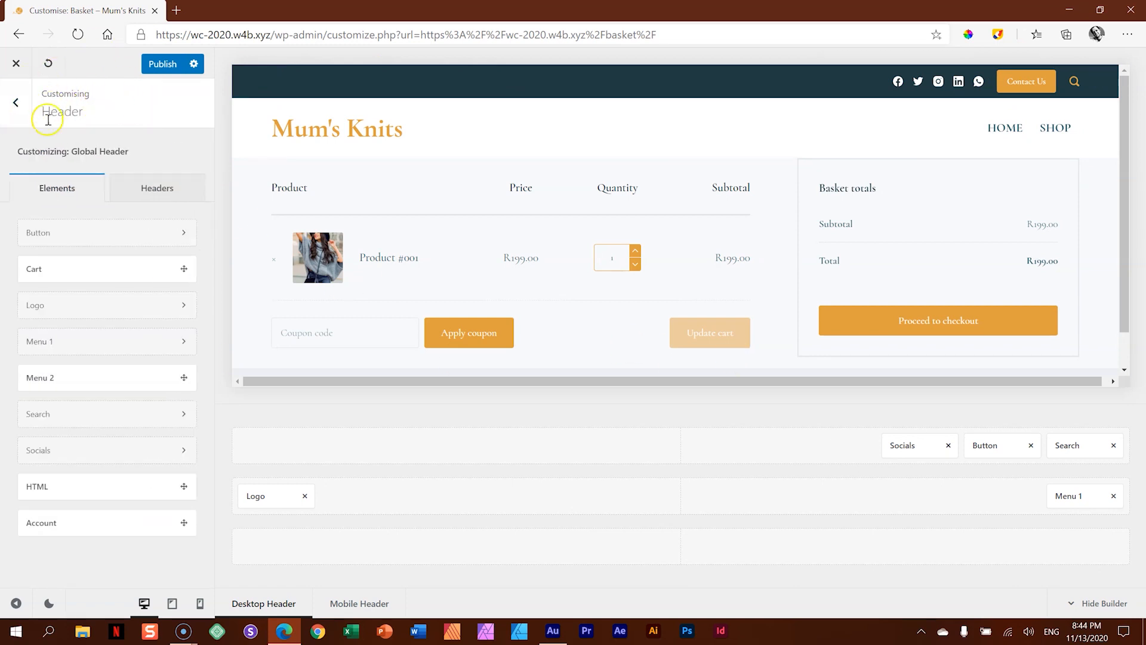
pyautogui.moveTo(45, 273); pyautogui.dragTo(1063, 445)
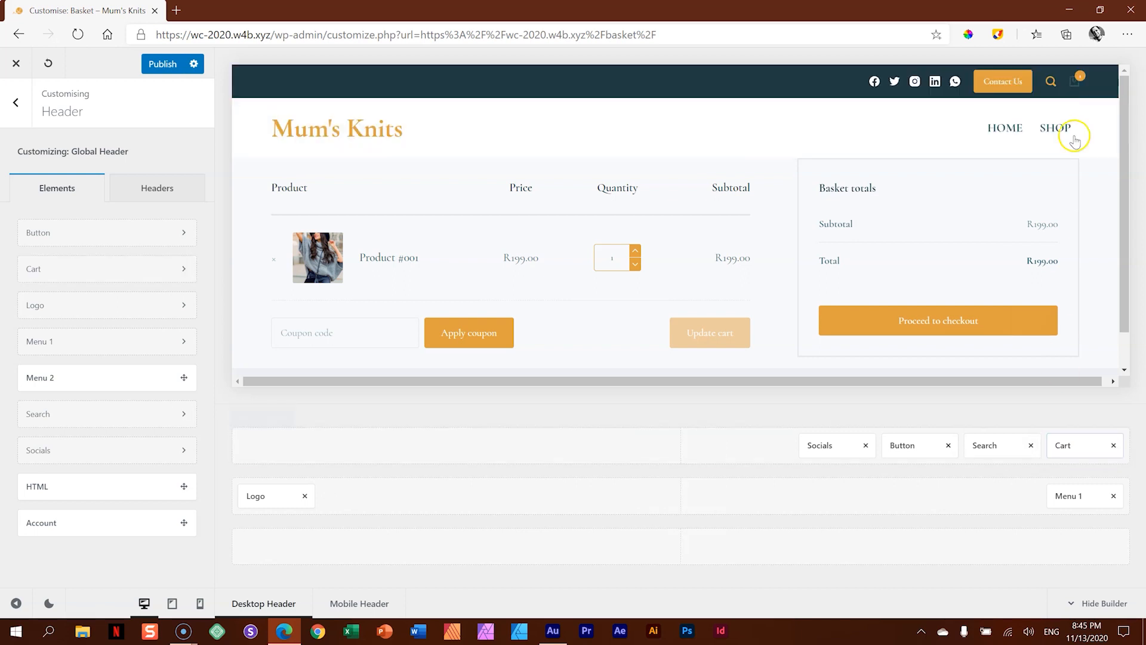
# - Publish the header changes and close the Customiser
pyautogui.moveTo(1079, 83)
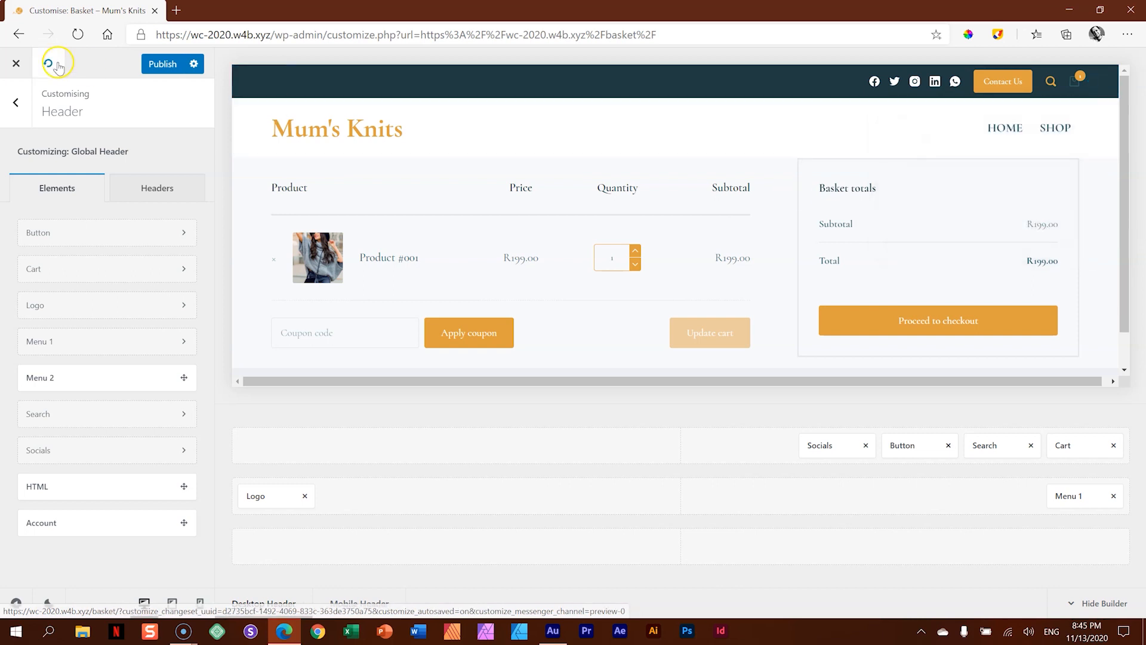
pyautogui.click(158, 67)
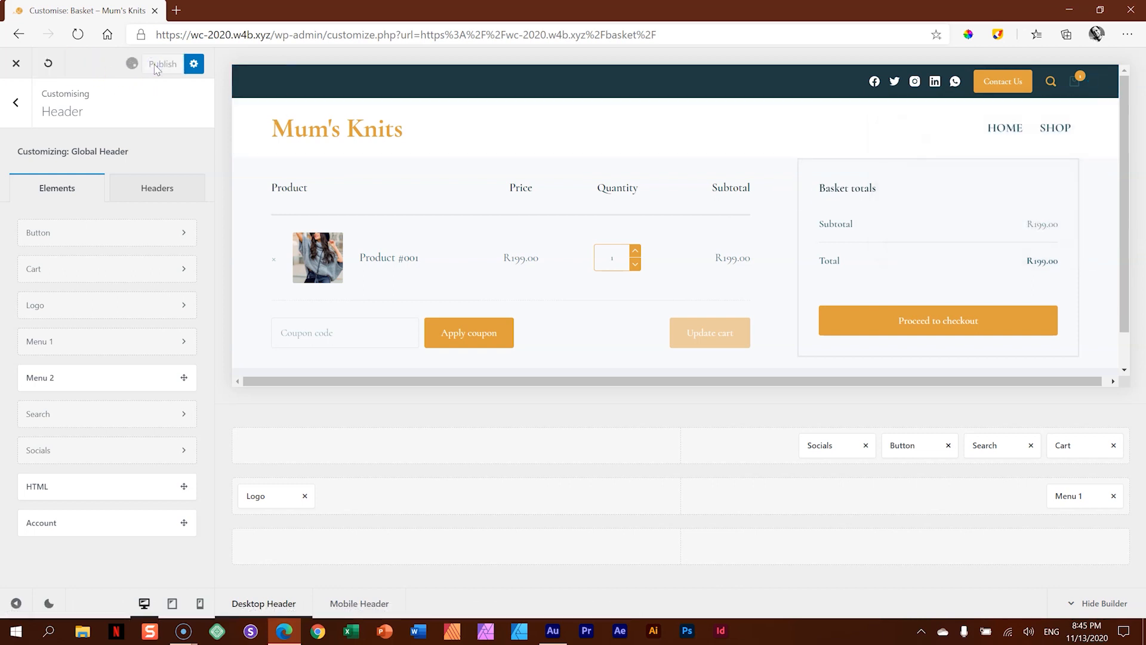
pyautogui.click(13, 64)
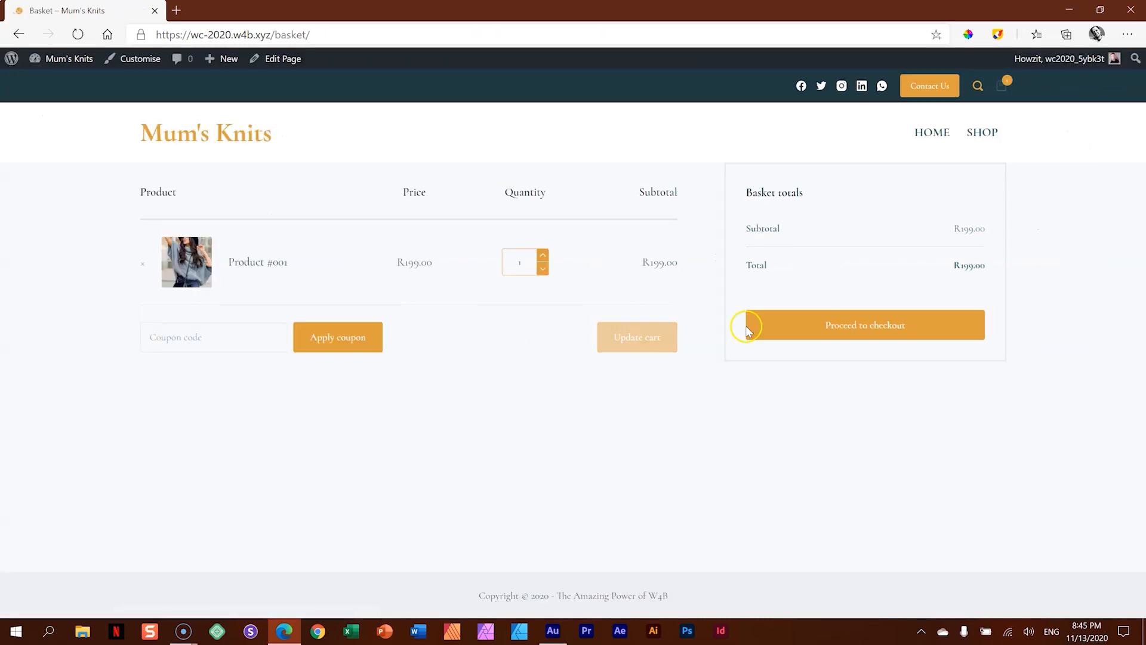
# - Visit the Mum's Knits home page, look through its sections, and return to the beginning of the page
pyautogui.click(937, 134)
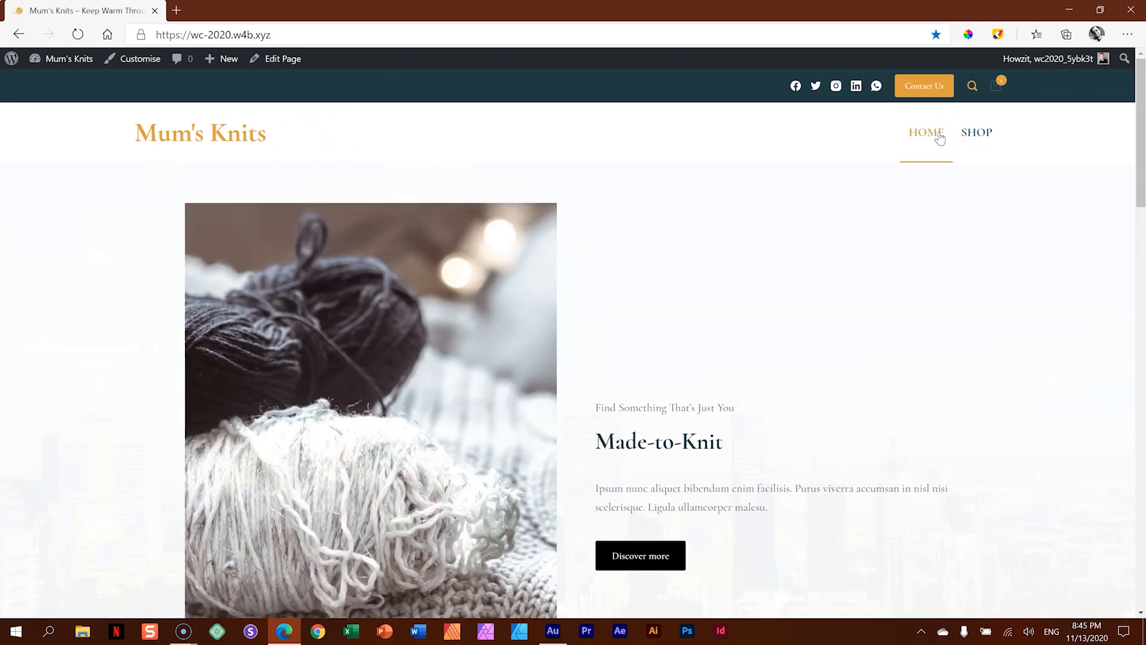
pyautogui.click(864, 303)
pyautogui.scroll(-10, 864, 304)
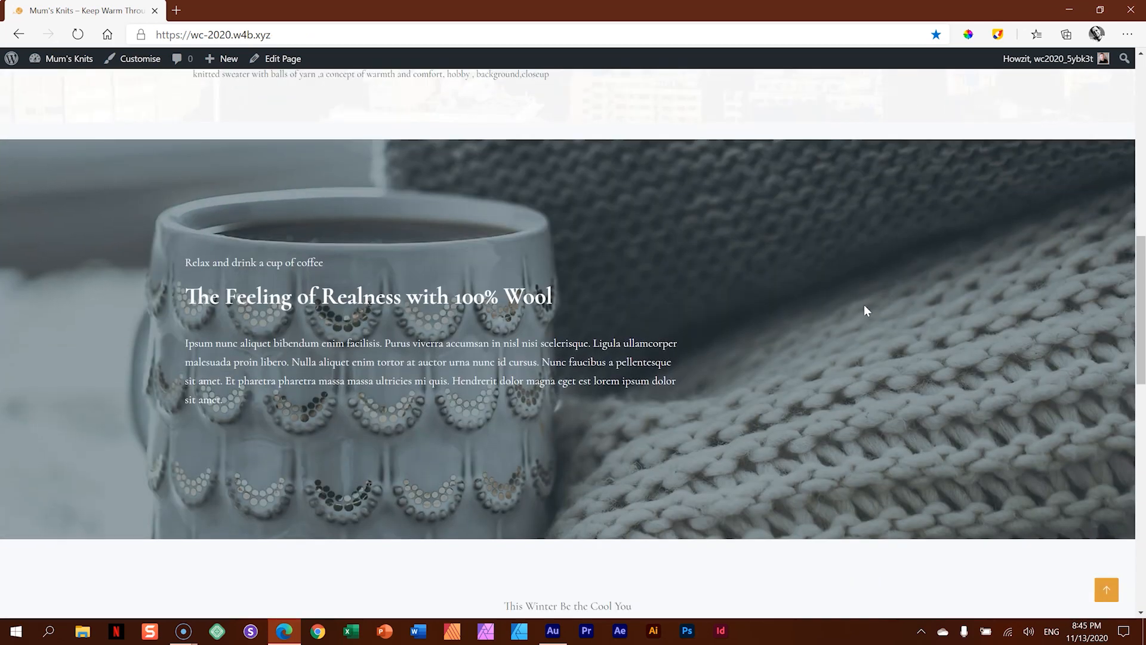
pyautogui.scroll(-10, 866, 309)
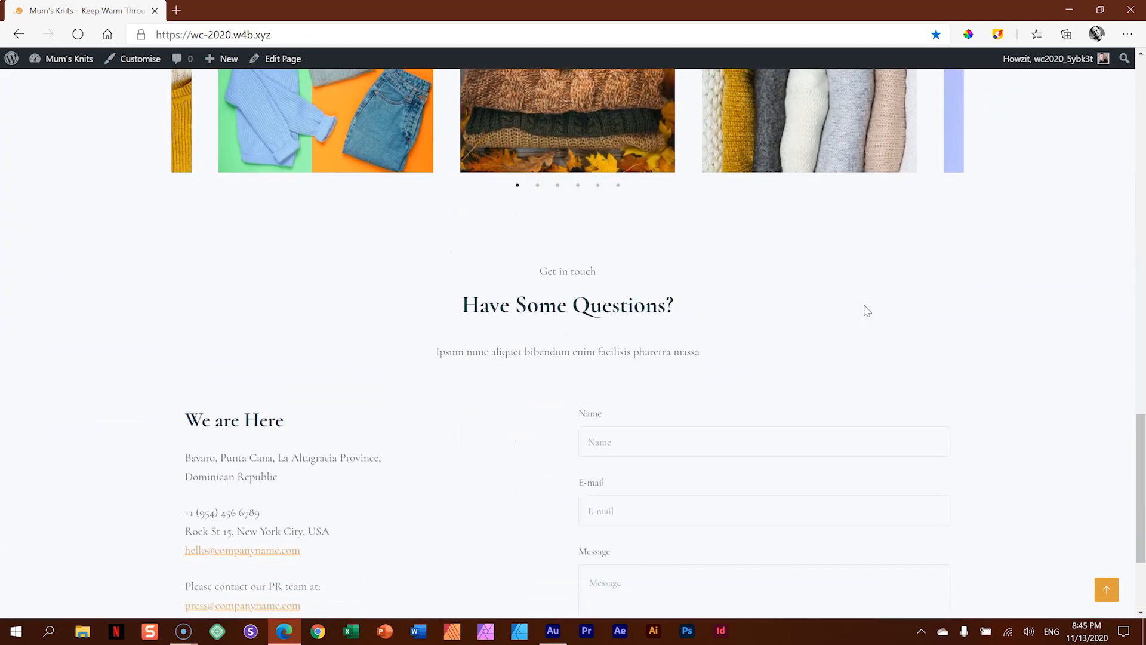
pyautogui.click(1107, 591)
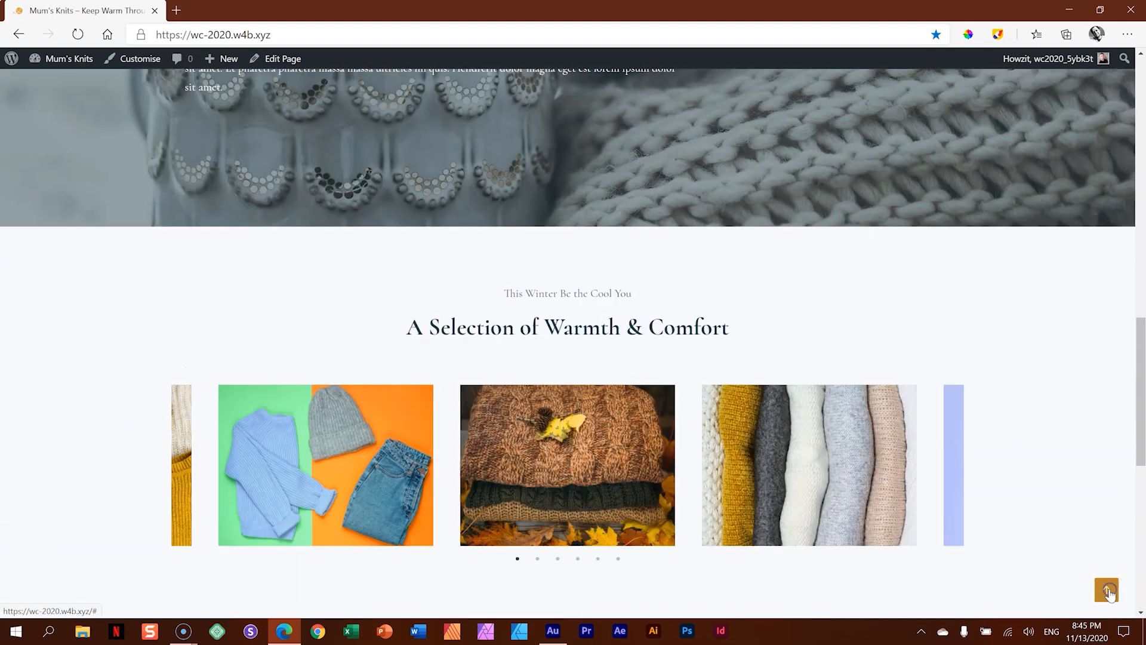
# - Open the basket page through the header cart preview and proceed to checkout
pyautogui.moveTo(1000, 87)
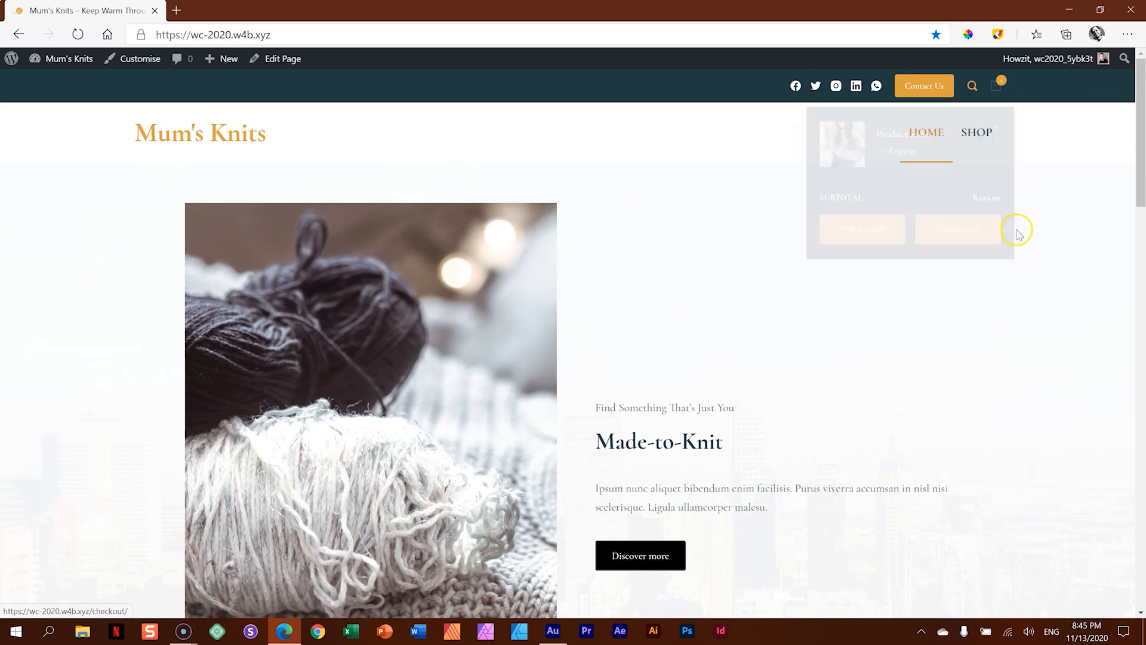
pyautogui.click(878, 226)
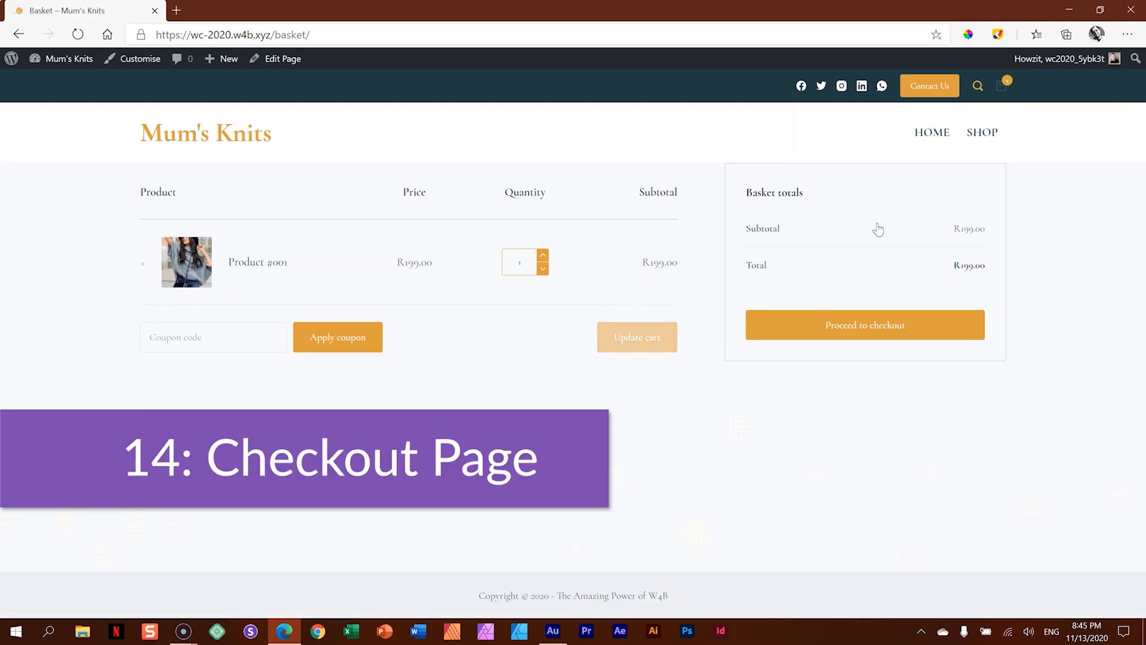
pyautogui.click(860, 327)
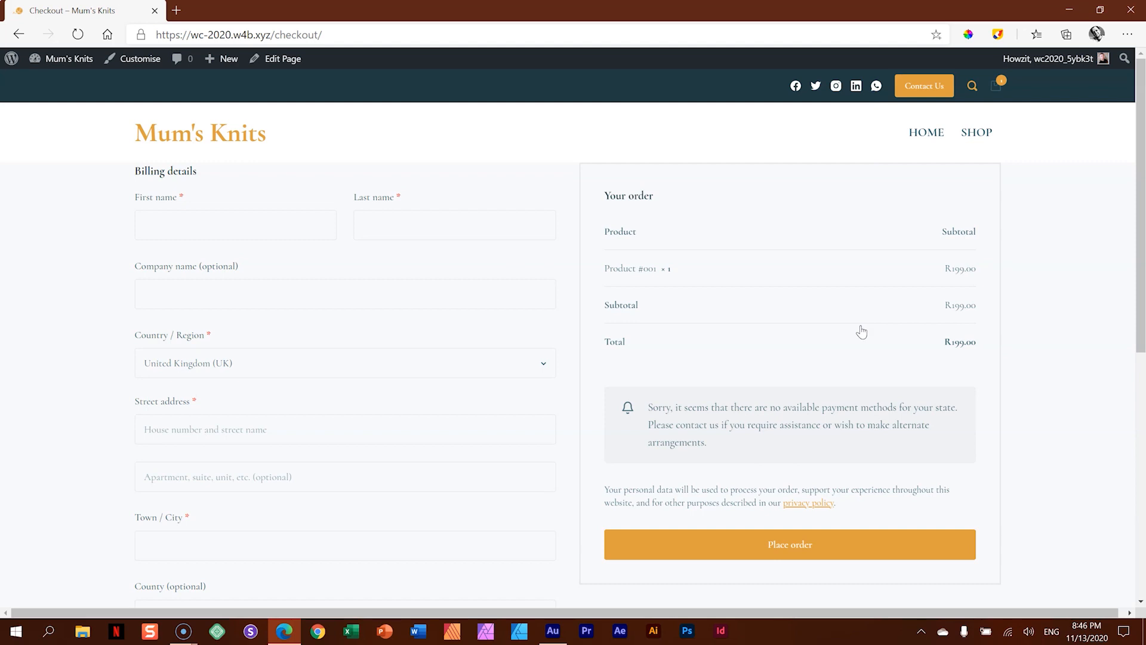
# - Open the WooCommerce Checkout Page options in the Customiser for the checkout page
pyautogui.click(143, 66)
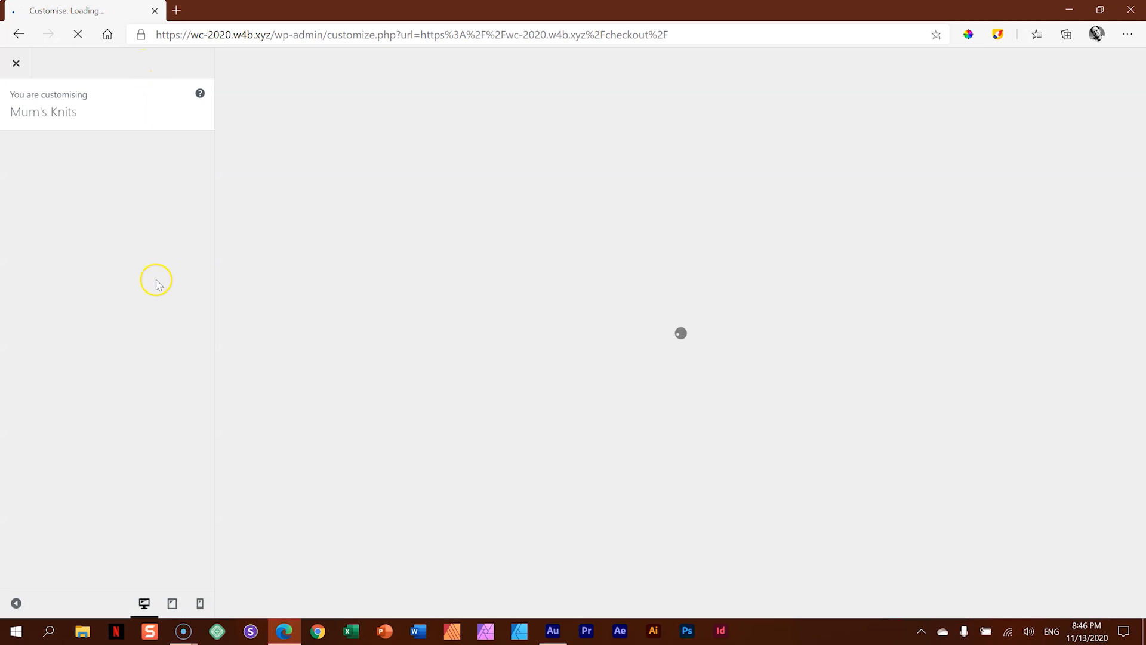
pyautogui.scroll(-3, 152, 286)
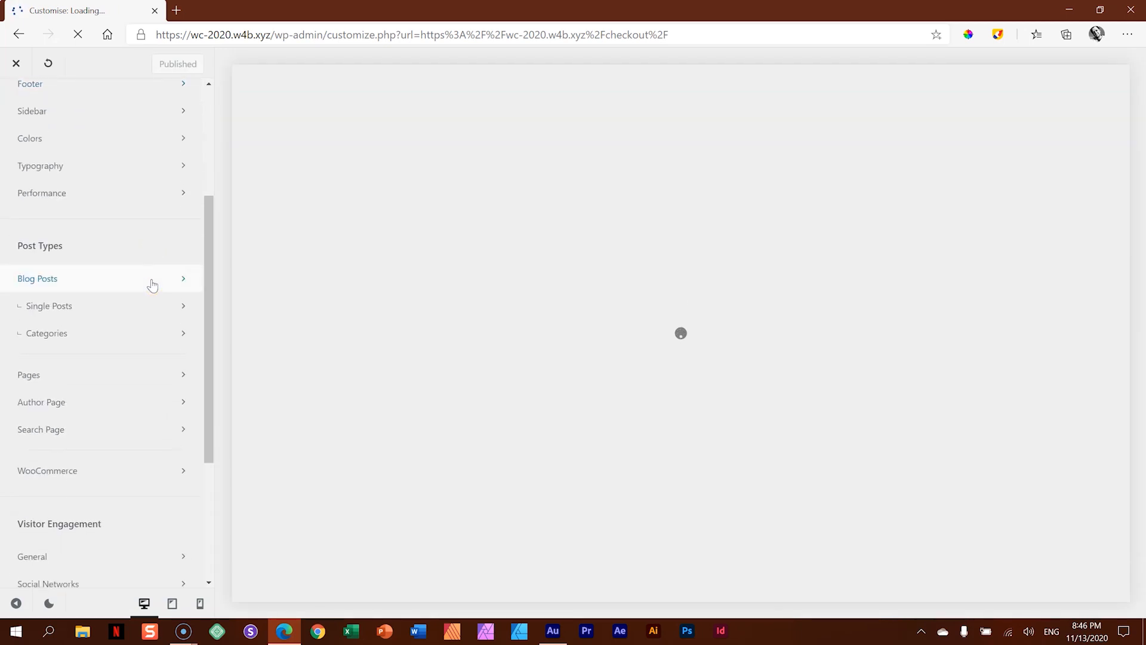
pyautogui.click(88, 471)
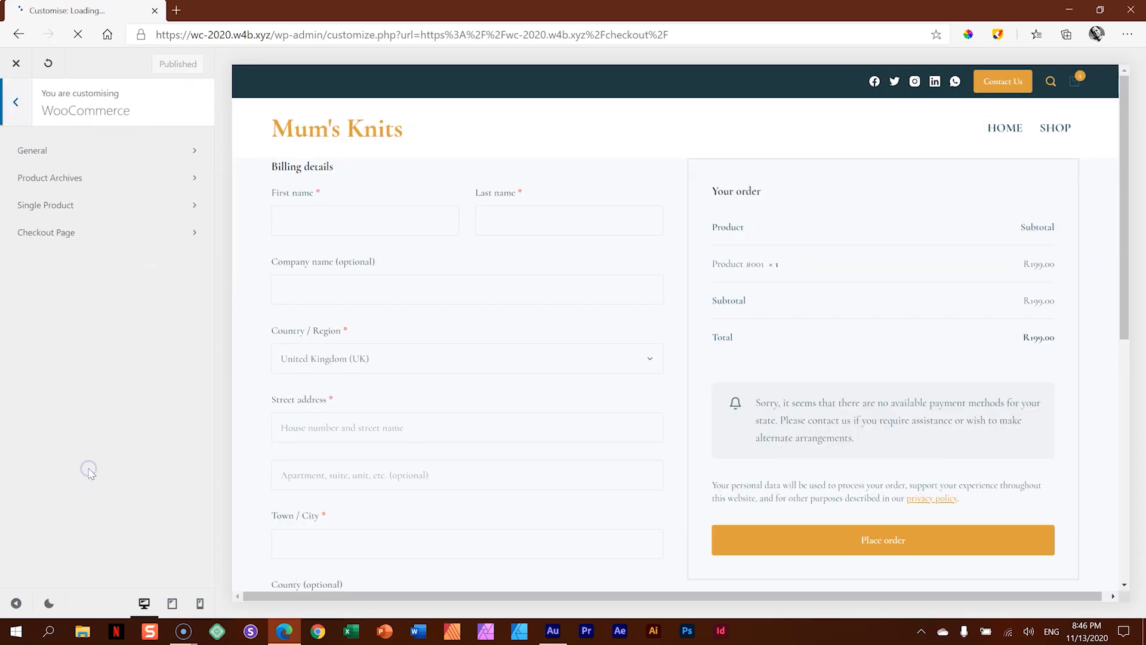
pyautogui.click(62, 233)
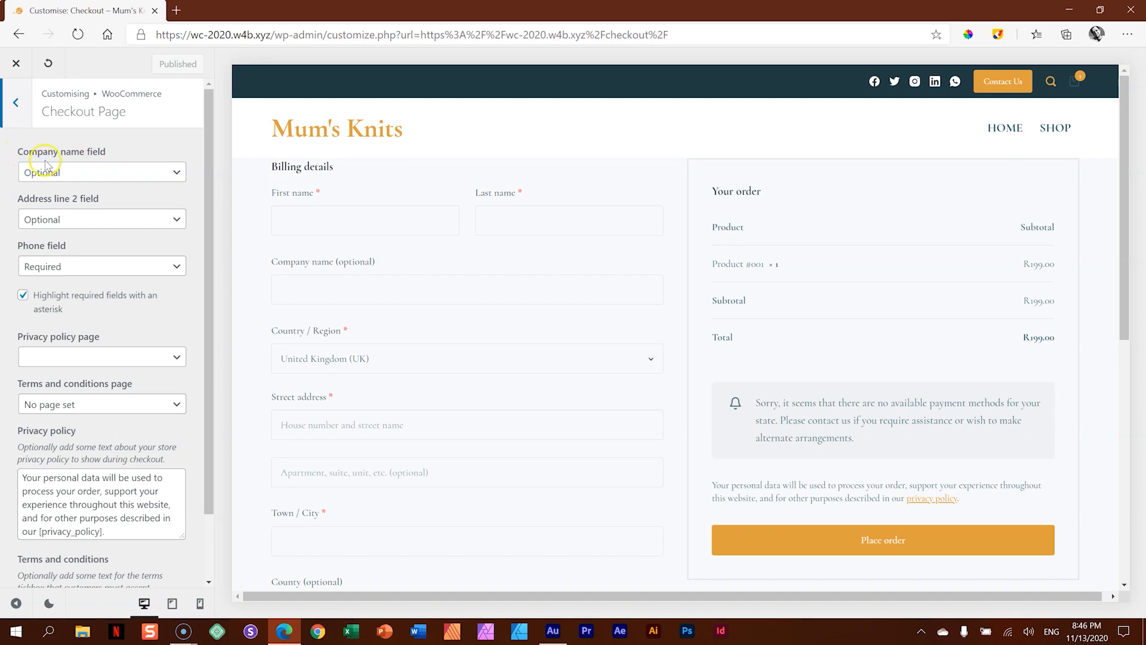
# - Try the checkout's Company name field as Required, and set it to Hidden
pyautogui.click(143, 173)
pyautogui.click(67, 240)
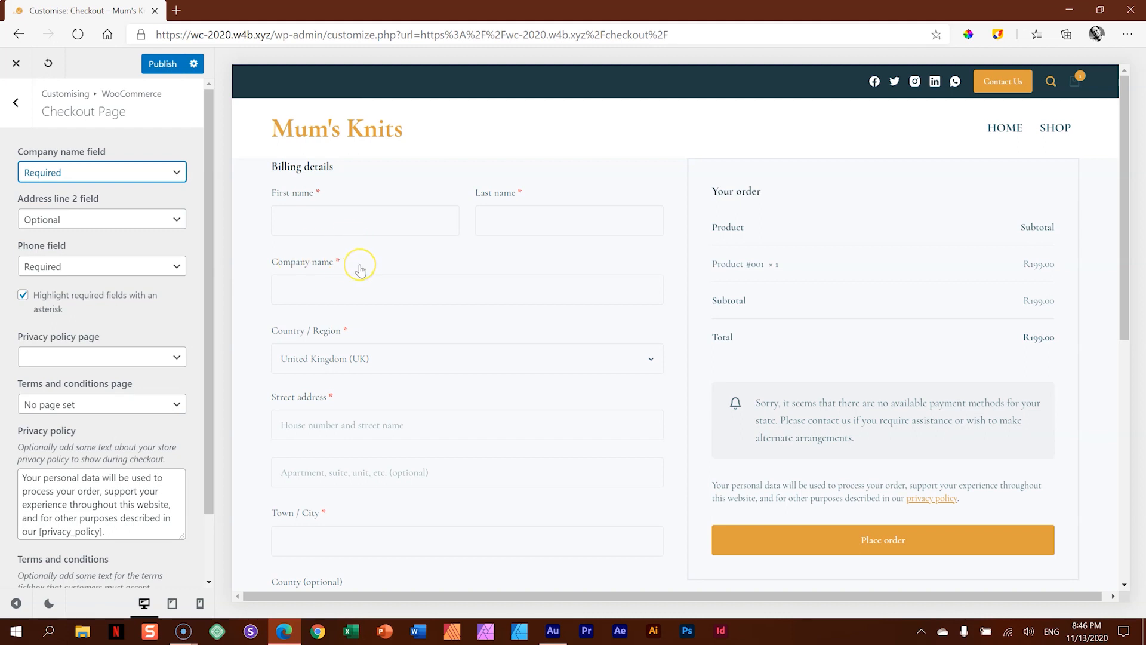
pyautogui.click(152, 172)
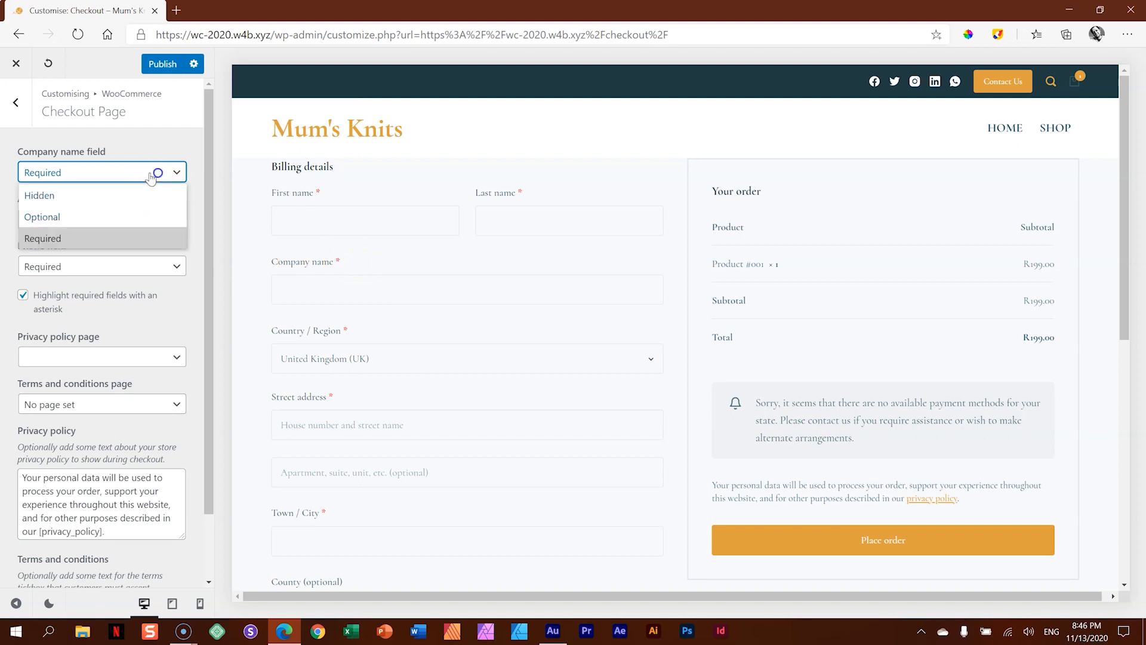
pyautogui.click(78, 195)
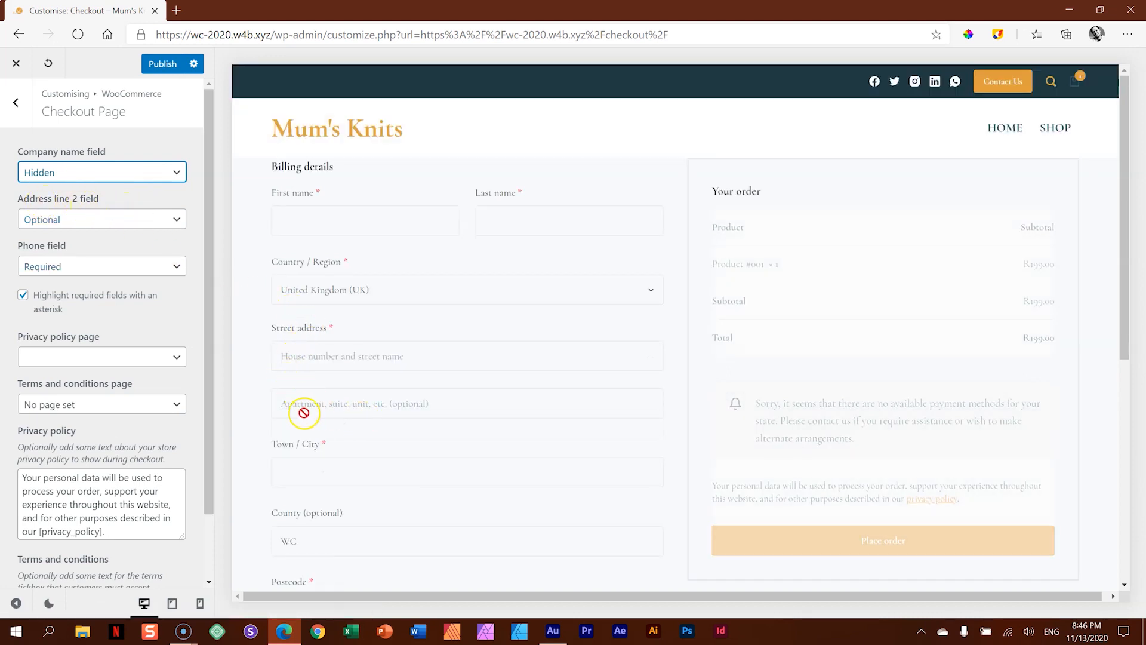
# - Set the checkout's Phone field to Hidden, and publish the checkout changes before closing the Customiser
pyautogui.click(170, 267)
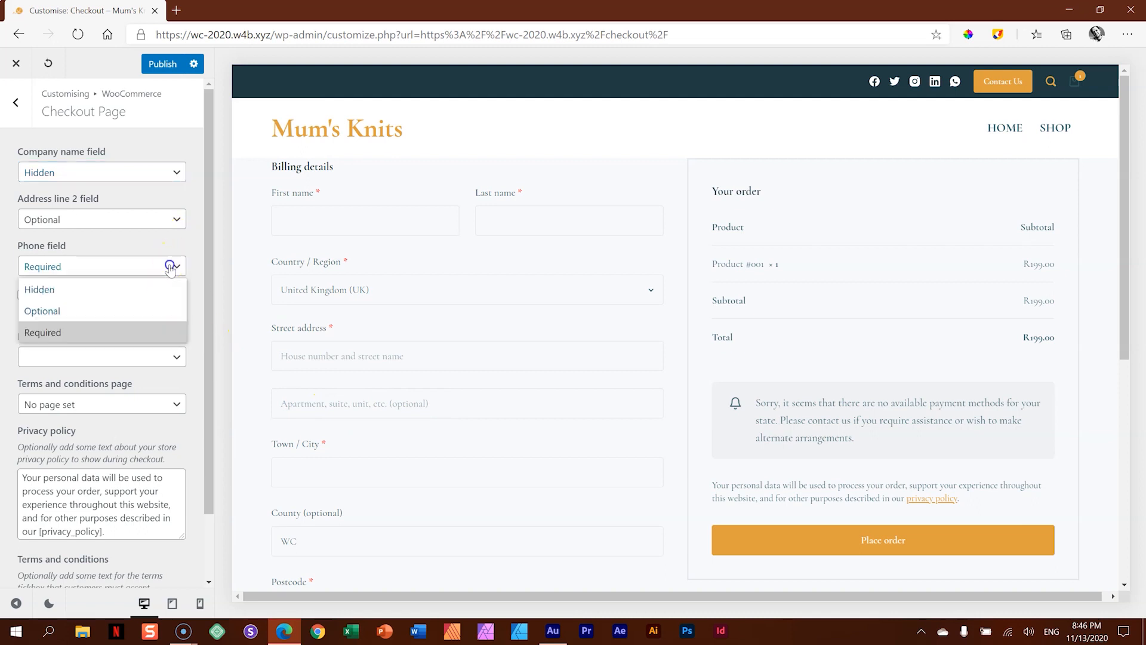
pyautogui.click(108, 290)
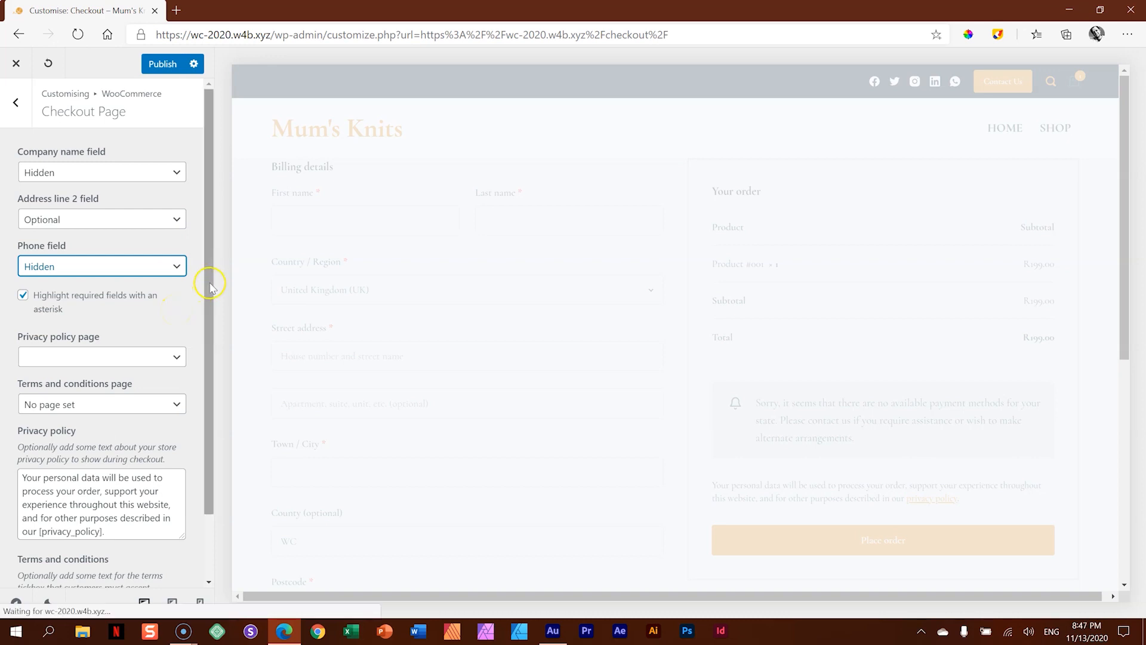
pyautogui.scroll(-2, 206, 298)
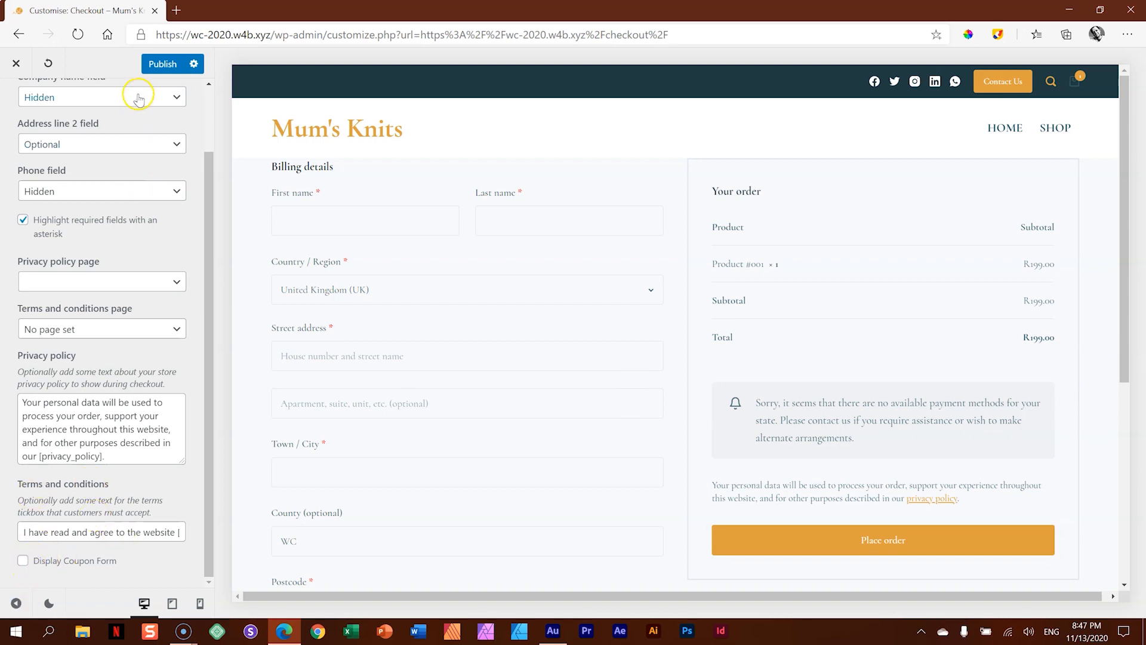
pyautogui.click(158, 67)
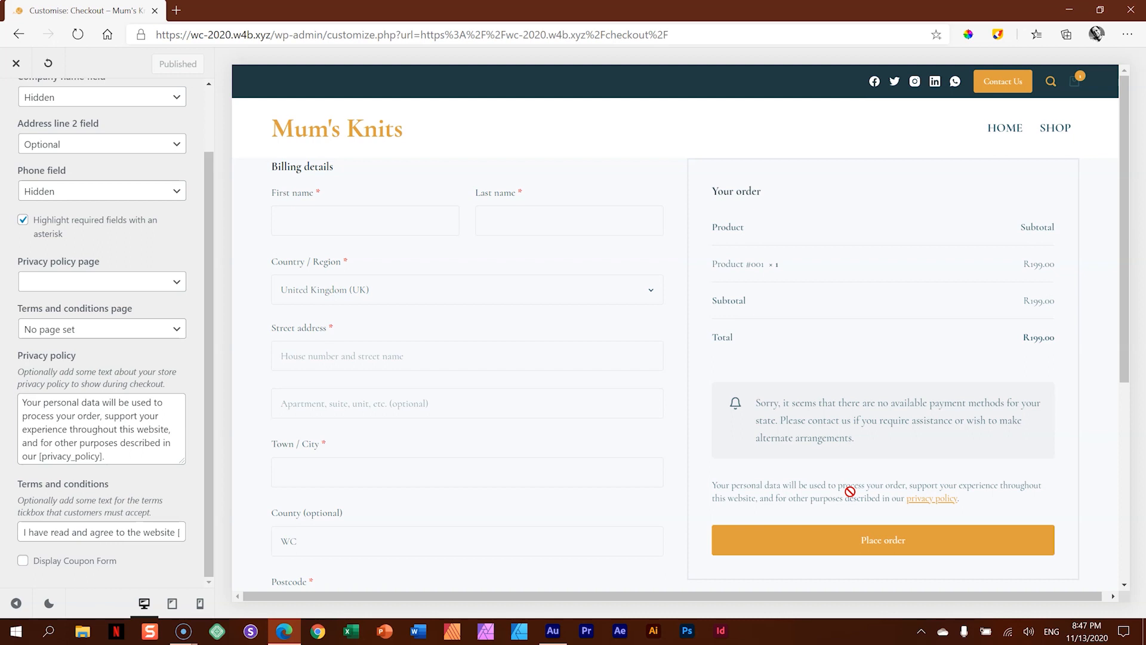
pyautogui.click(11, 64)
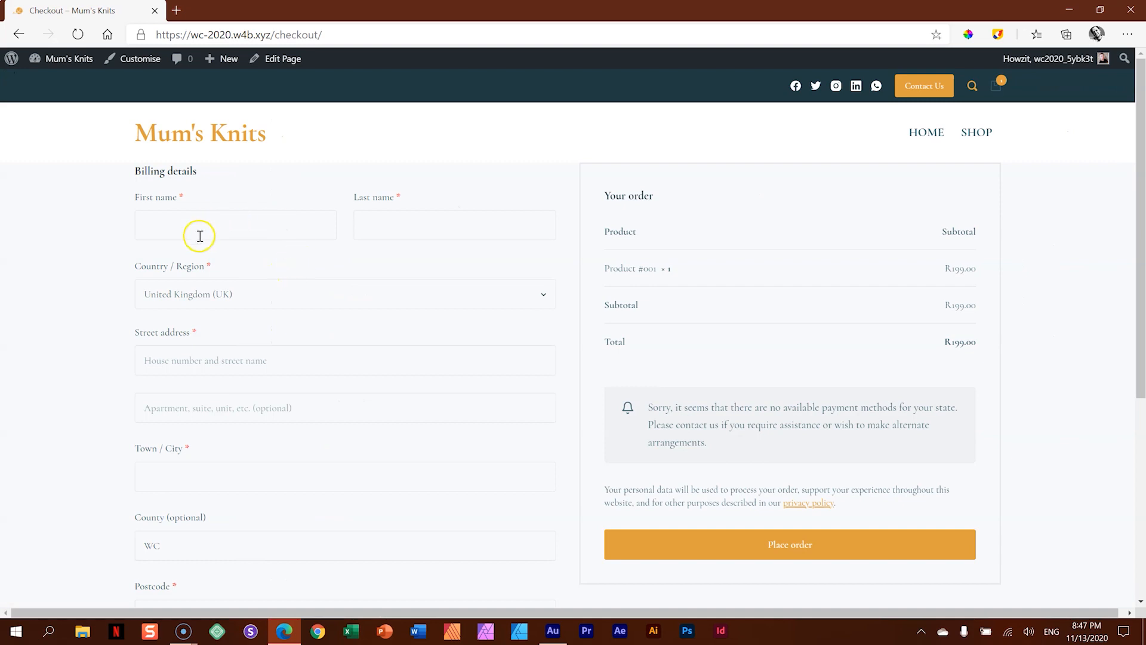
# - Enter the customer's first and last name in the billing details and choose South Africa as the country
pyautogui.click(250, 221)
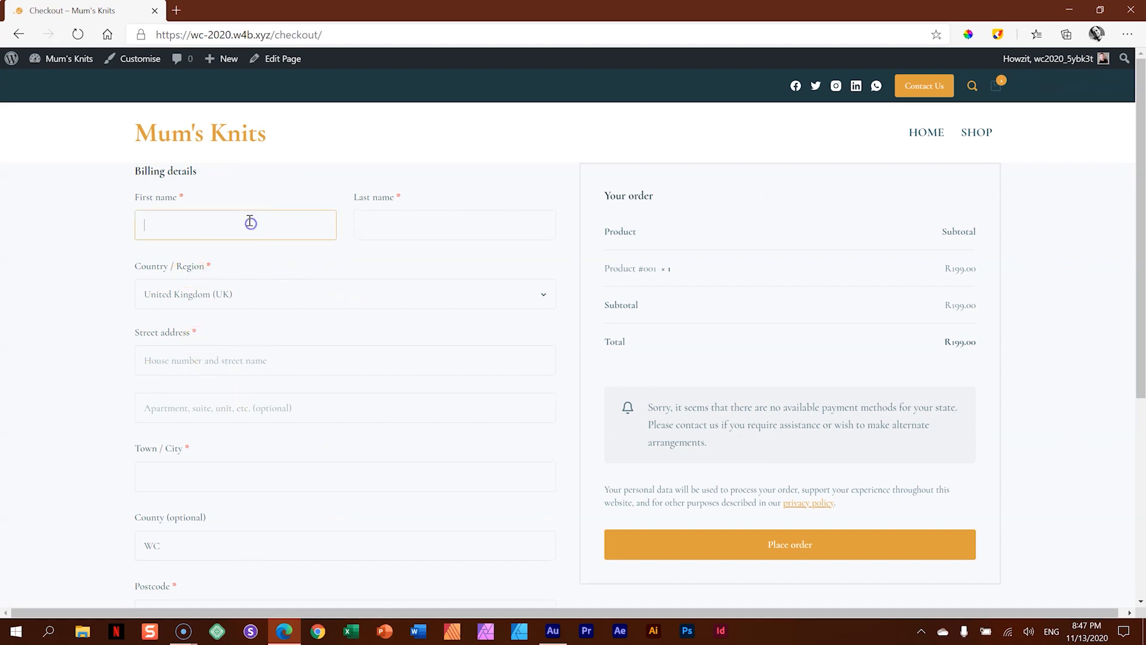
pyautogui.press('Tab')
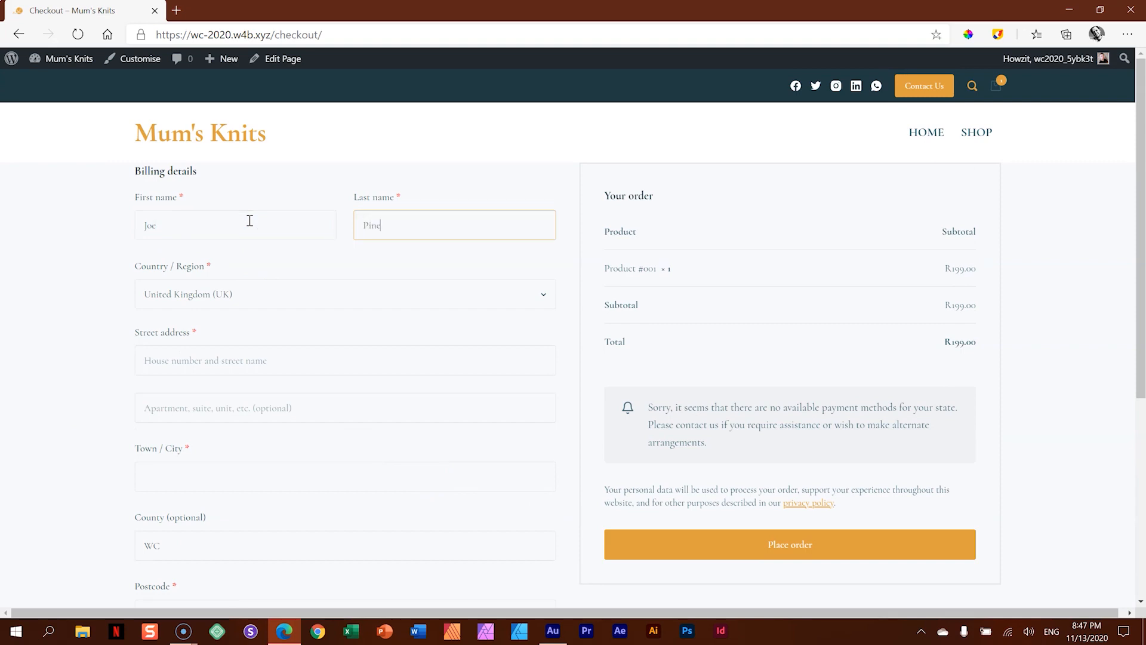
pyautogui.click(276, 299)
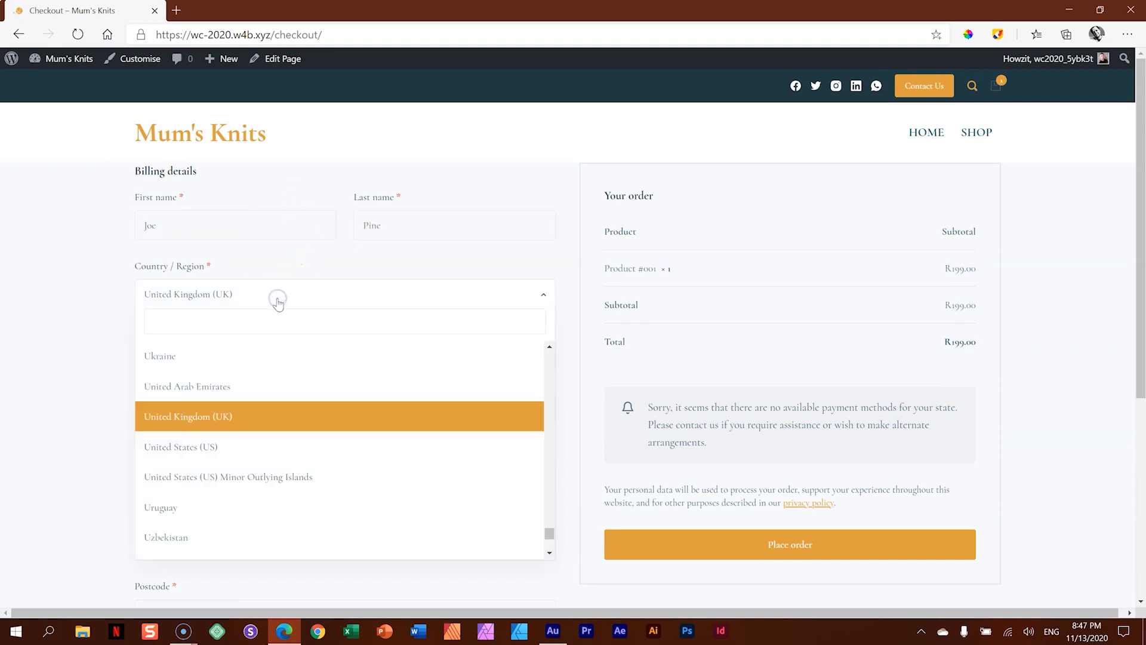
pyautogui.write('south')
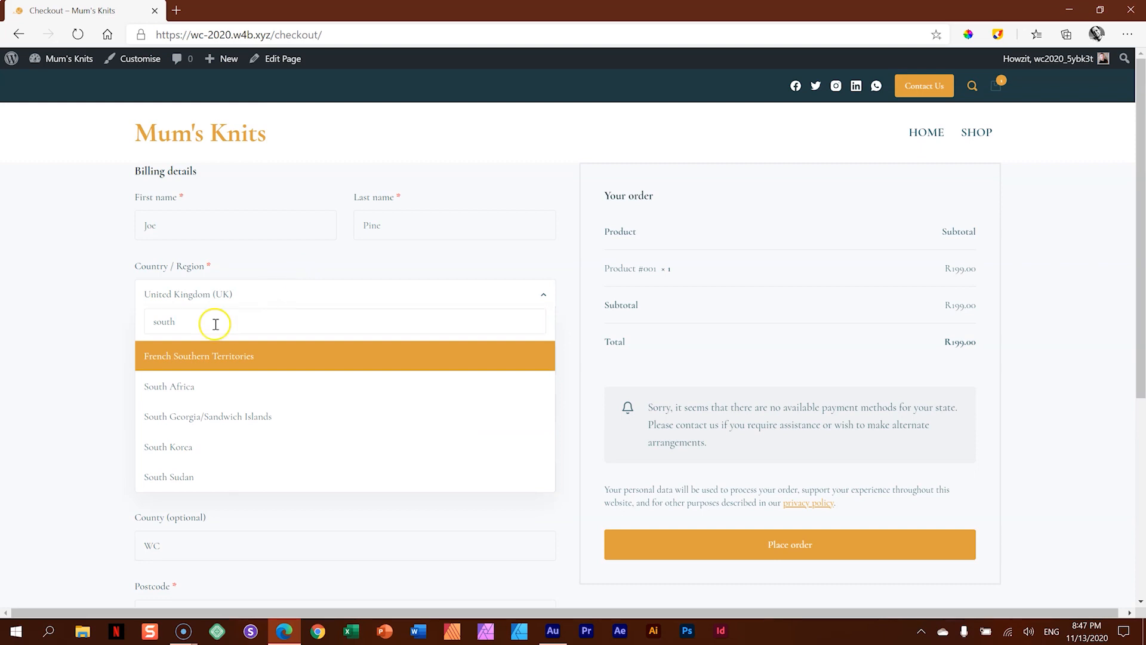
pyautogui.click(199, 386)
# - Enter the customer's street address and town in the checkout's billing details
pyautogui.click(181, 358)
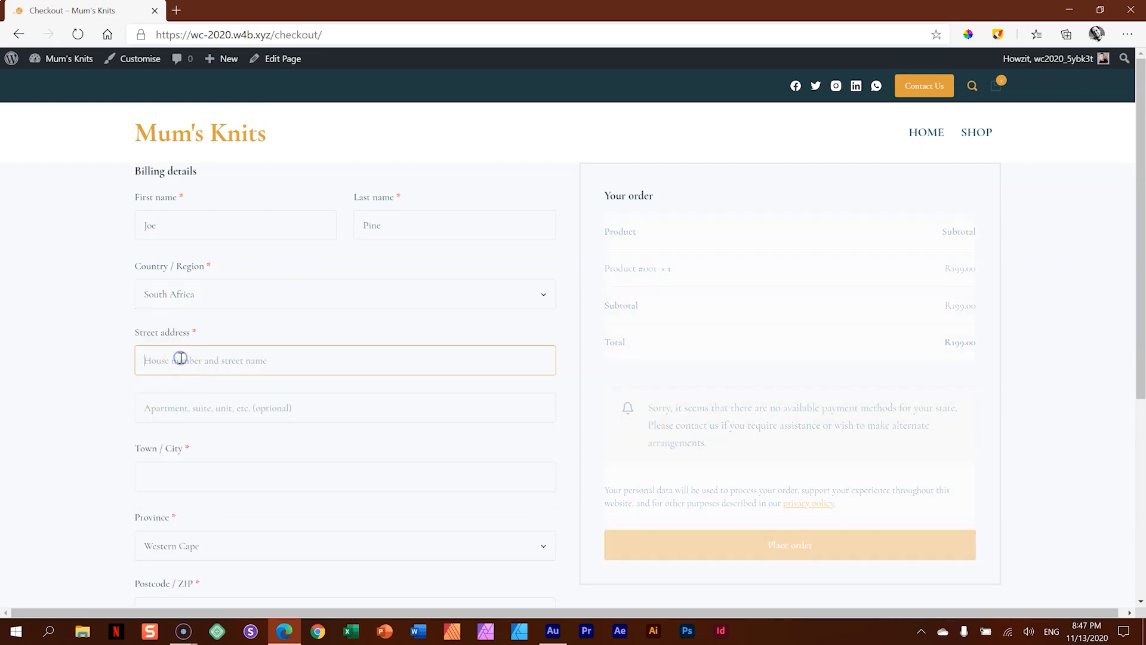
pyautogui.write('22')
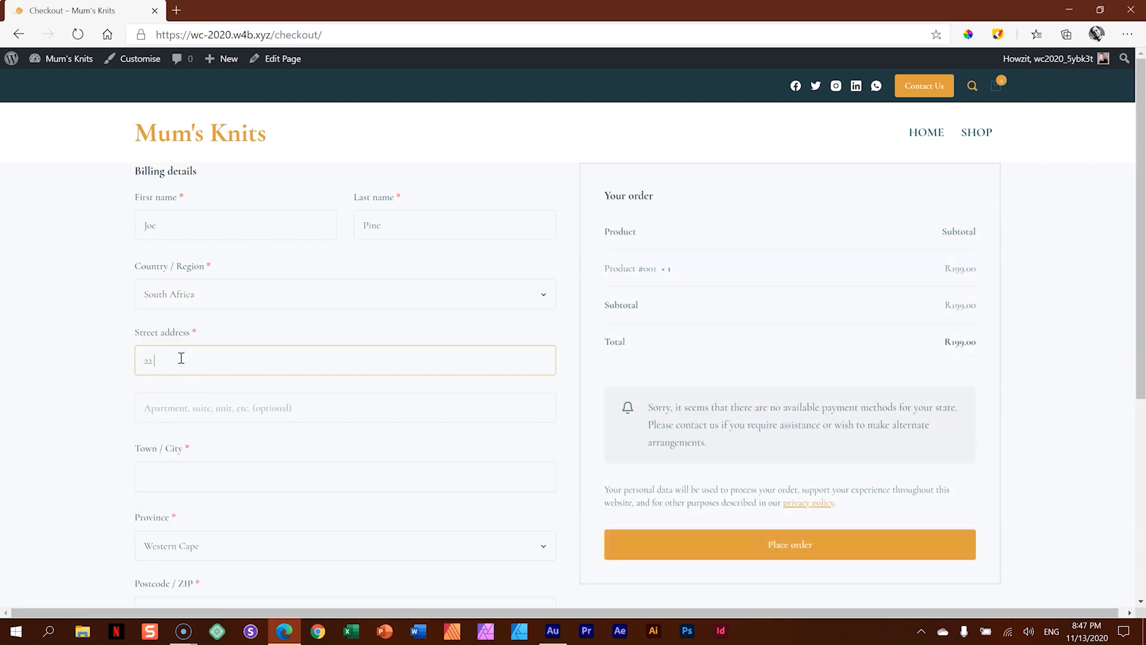
pyautogui.write(' Happy For You')
pyautogui.click(197, 481)
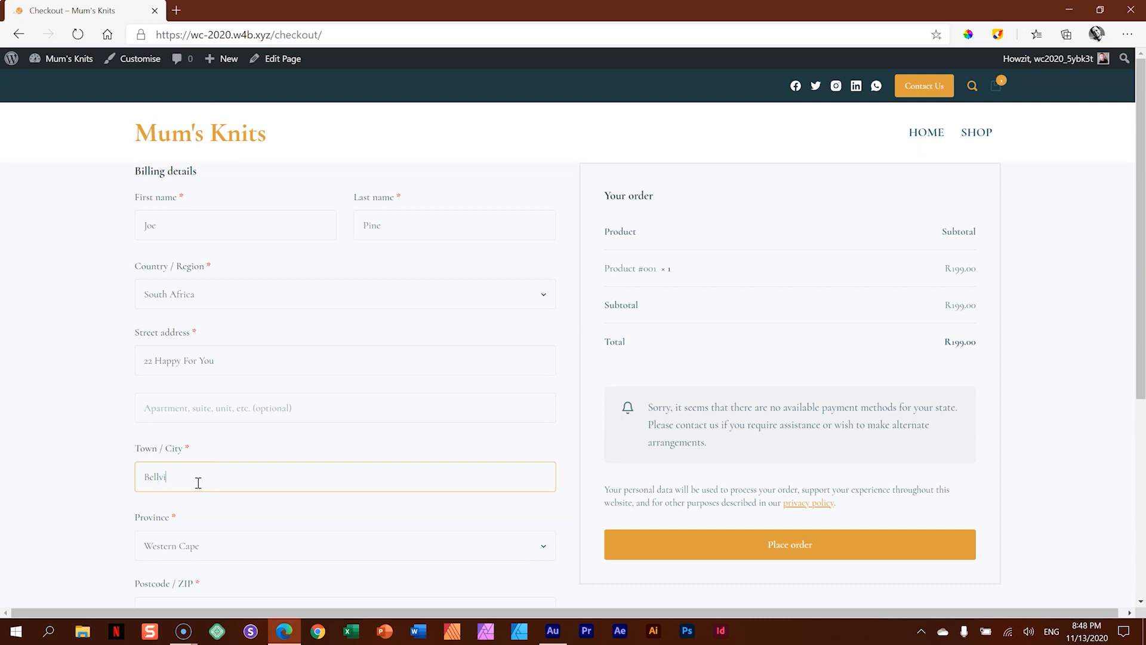
pyautogui.click(84, 506)
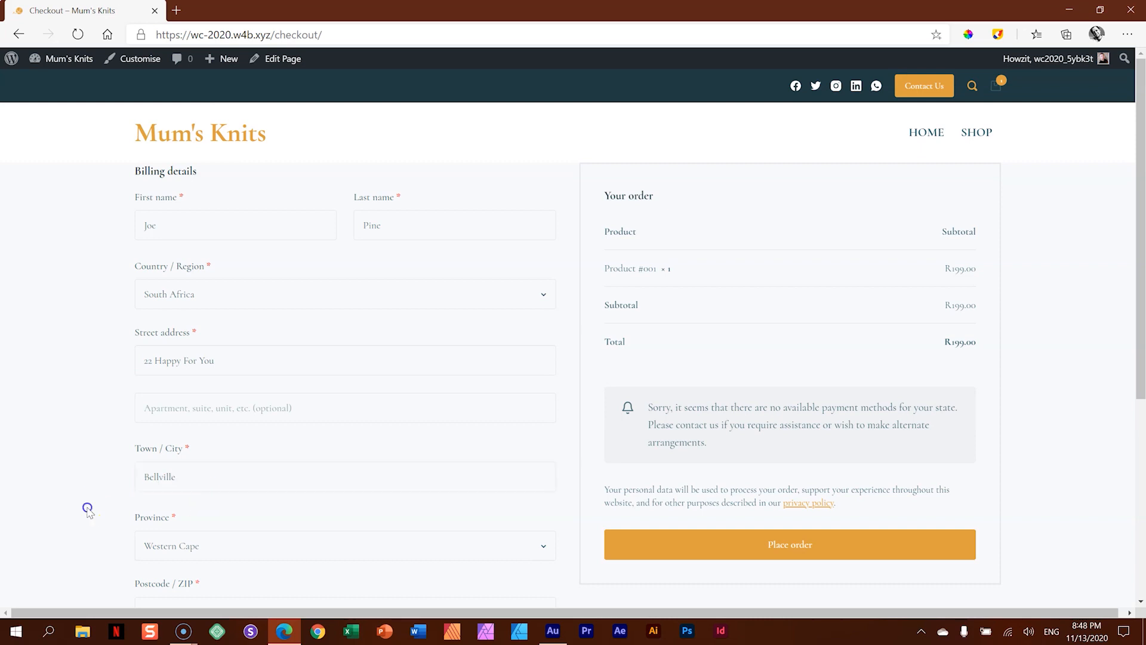
# - Enter the customer's postcode in the billing details and try to place the sample order
pyautogui.scroll(-5, 84, 506)
pyautogui.click(175, 286)
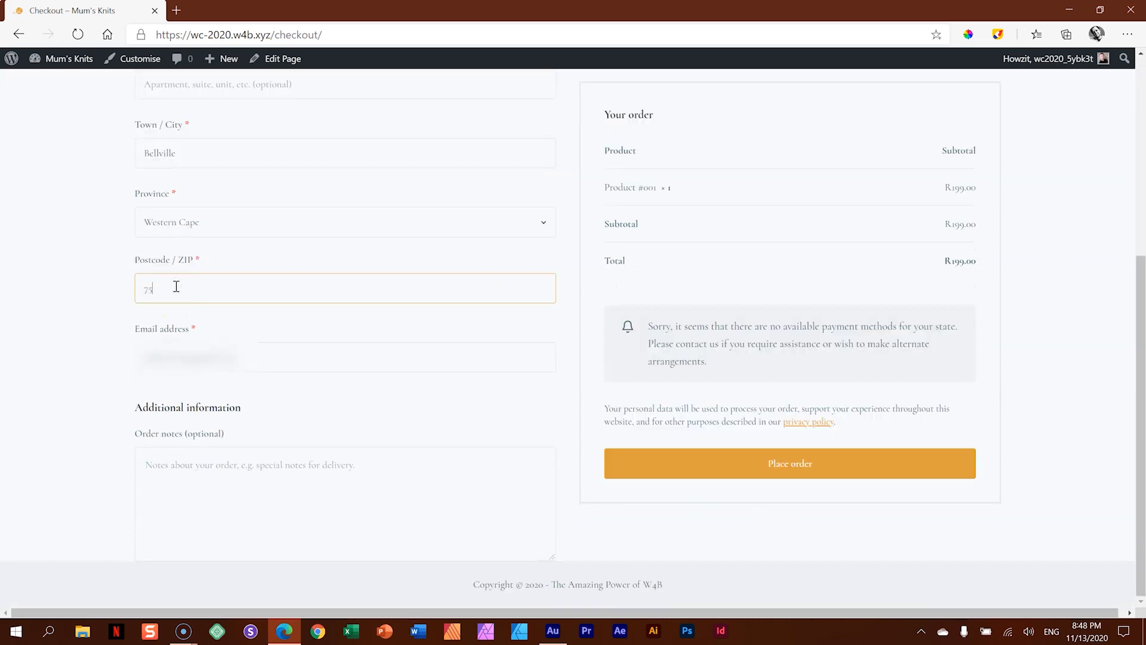
pyautogui.click(239, 353)
pyautogui.scroll(6, 471, 415)
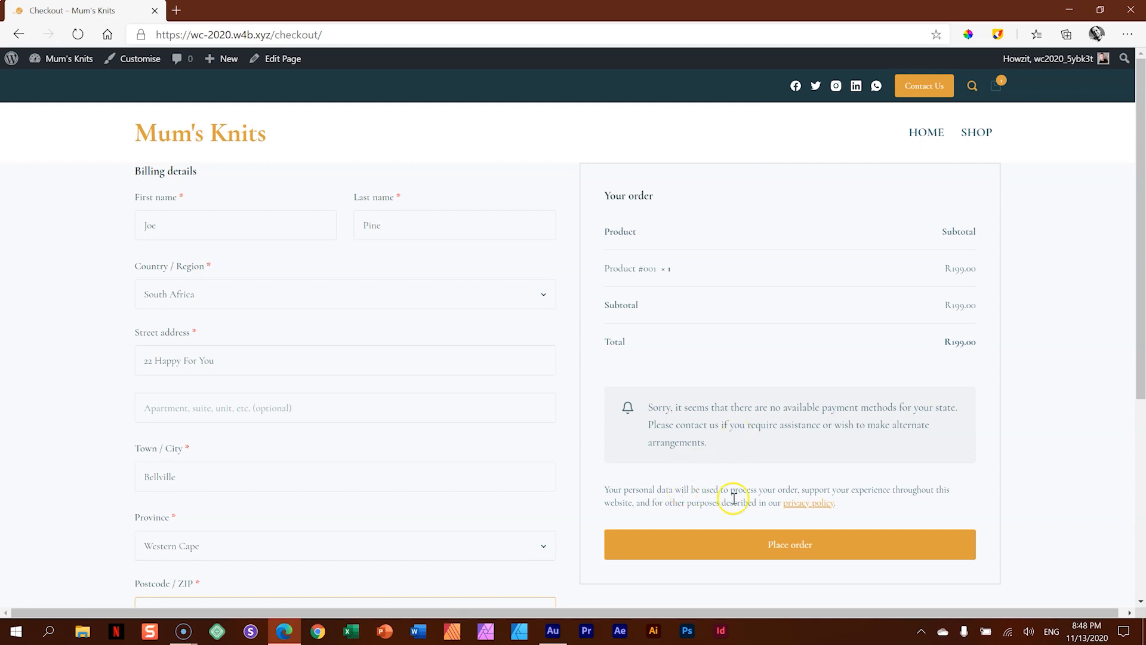
pyautogui.click(767, 541)
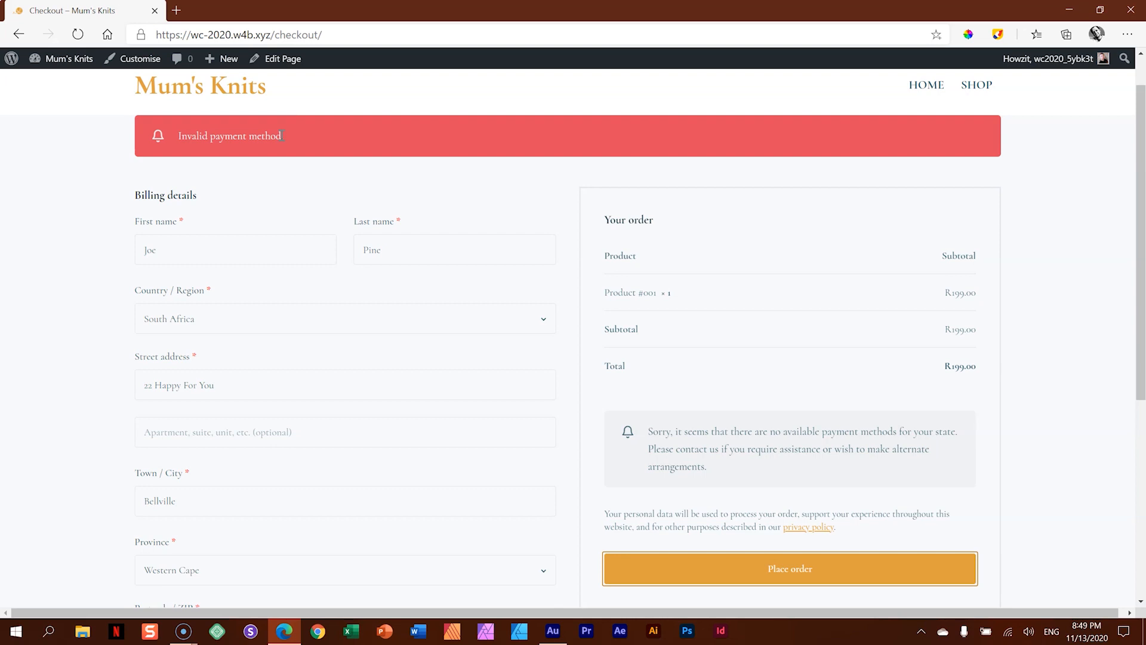
# - Go to the site's admin area and open the payment methods in the WooCommerce settings
pyautogui.click(66, 63)
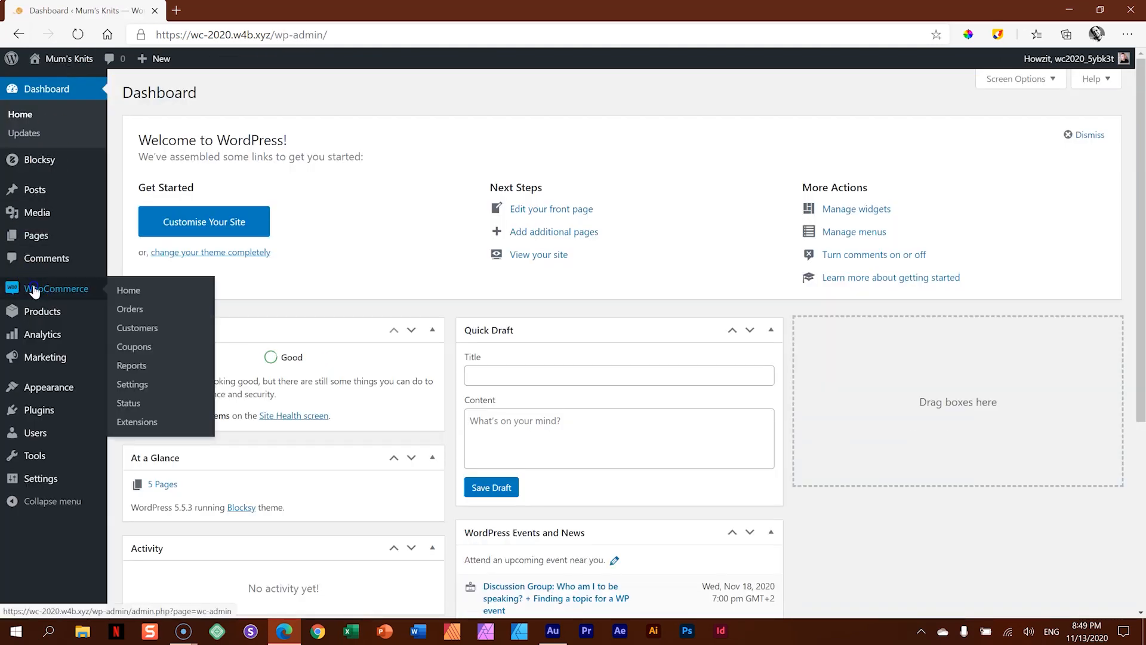
pyautogui.click(34, 290)
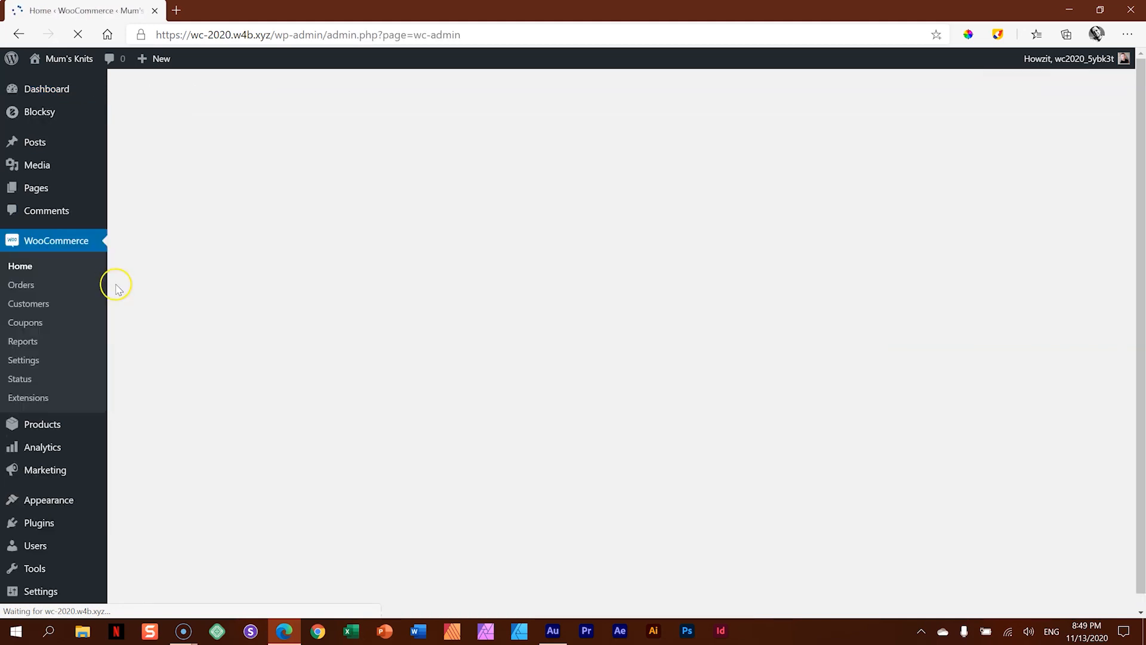
pyautogui.click(24, 360)
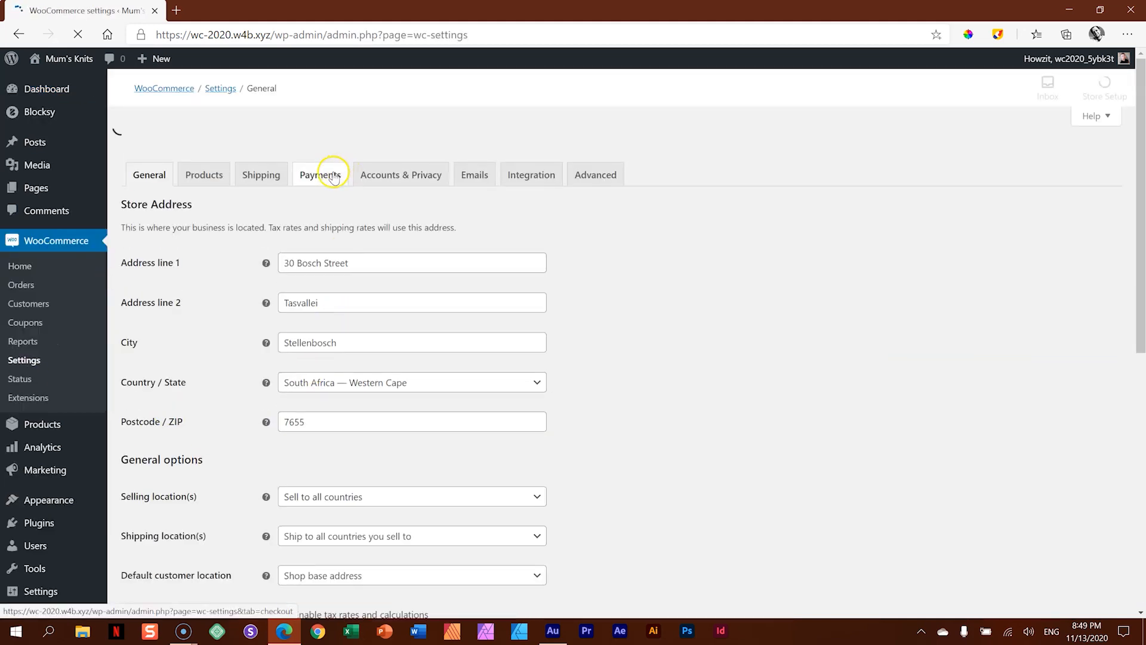
pyautogui.click(327, 153)
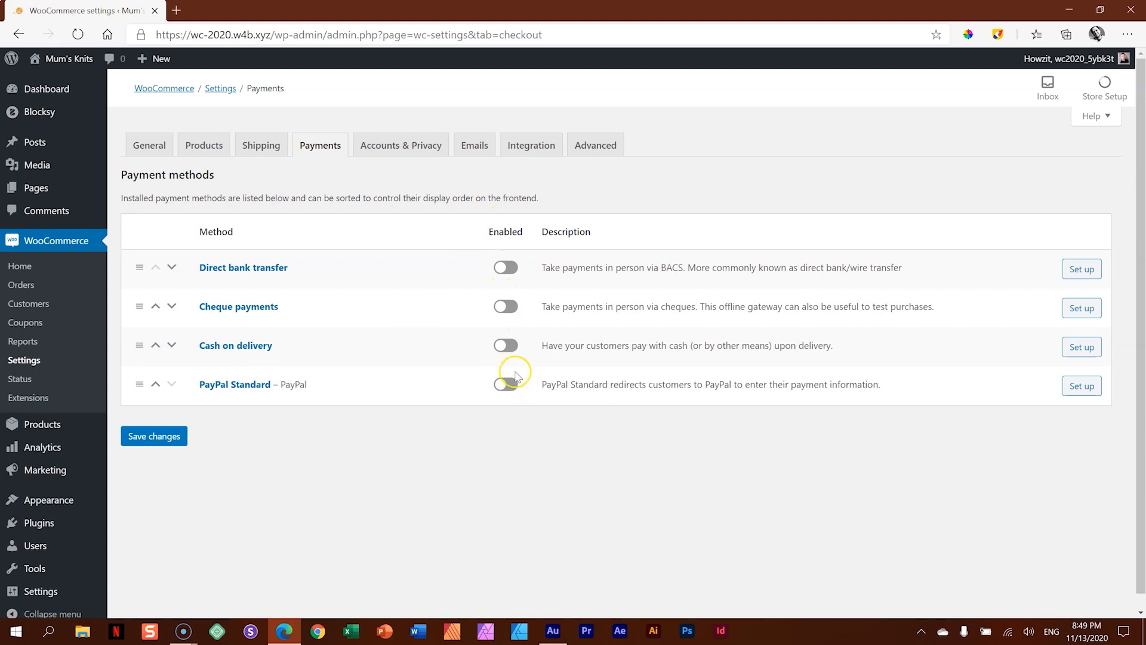
# - Check the PayPal Standard setup, and open the setup of the Direct bank transfer payment method instead
pyautogui.click(1080, 386)
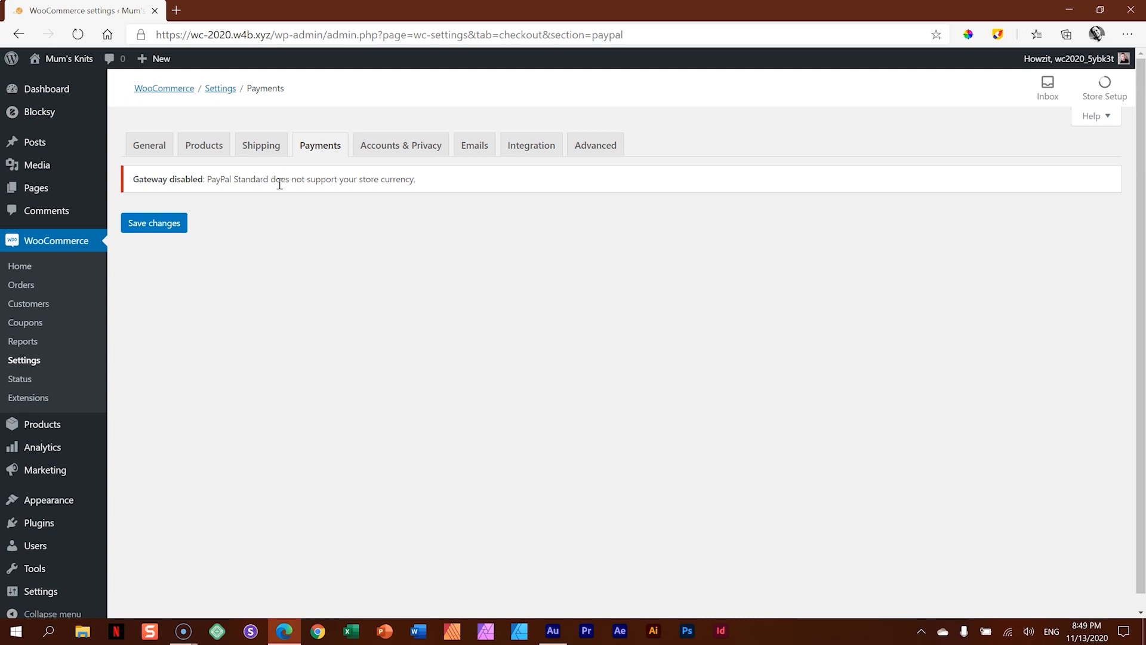
pyautogui.click(318, 150)
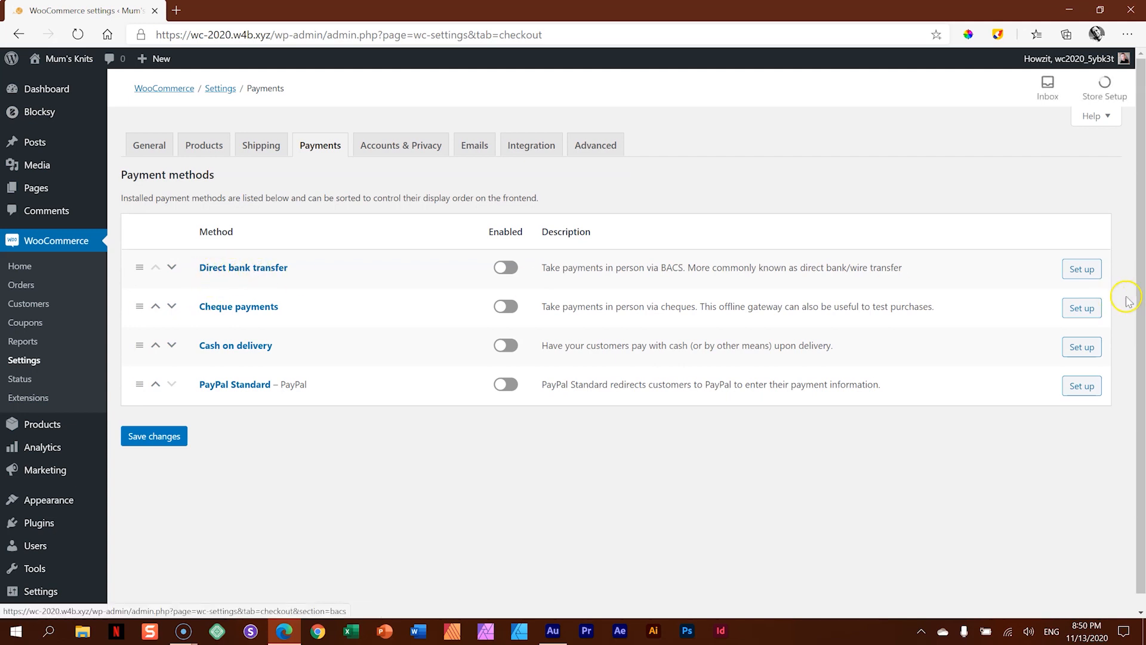
pyautogui.click(1090, 273)
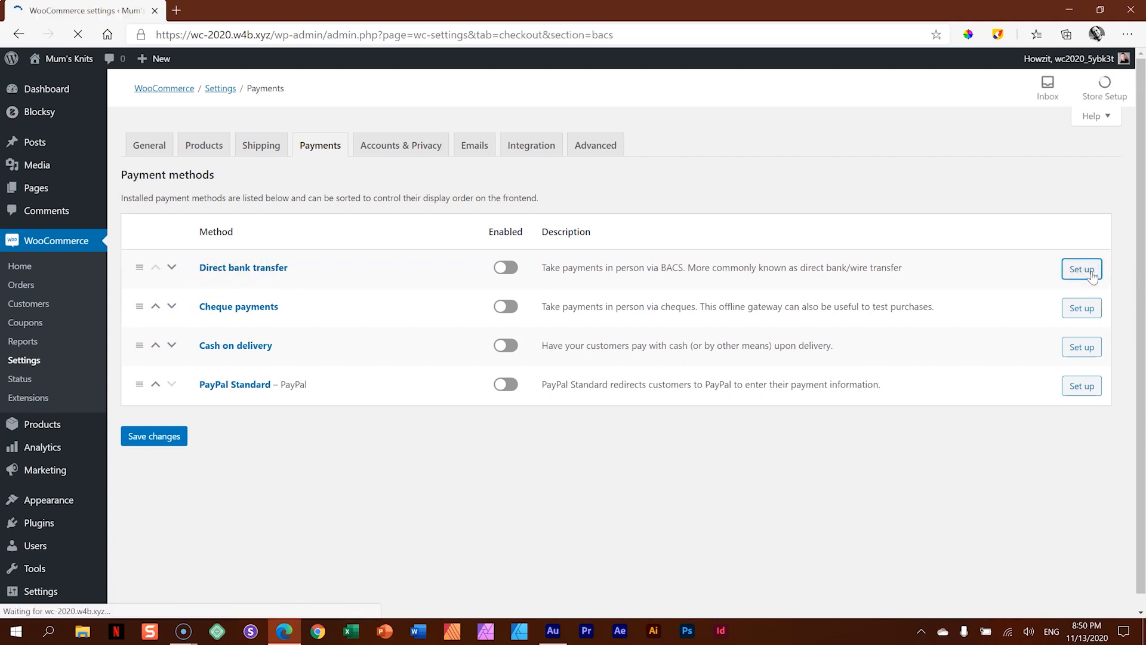
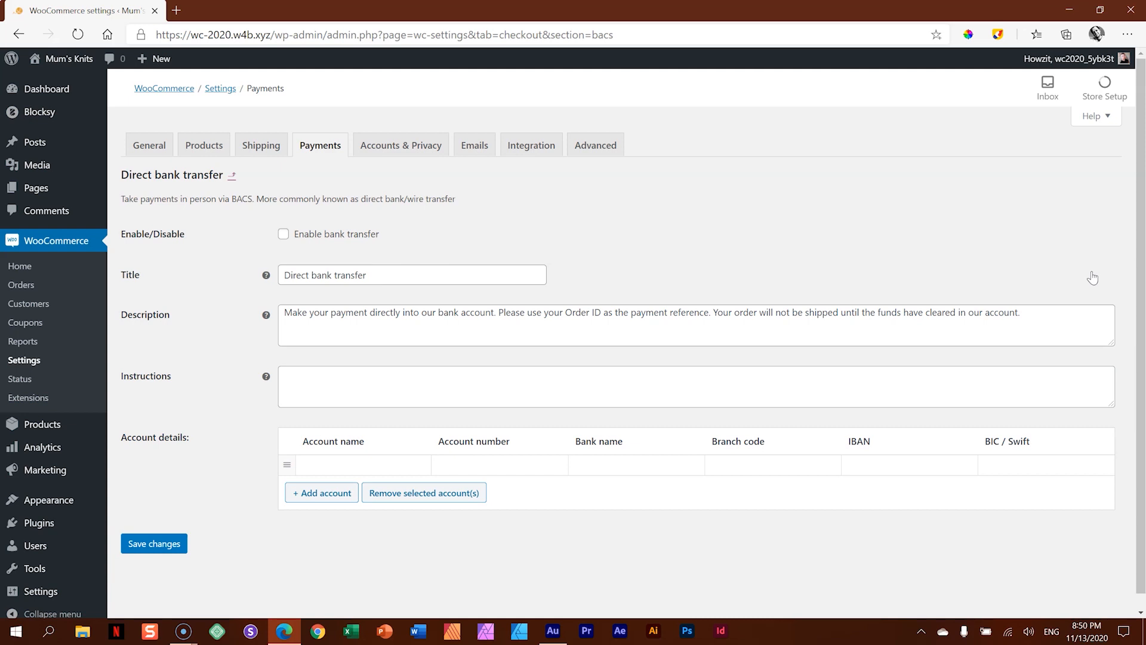
# - Change the bank transfer method's title to EFT and enable bank transfer
pyautogui.moveTo(364, 275); pyautogui.dragTo(258, 275)
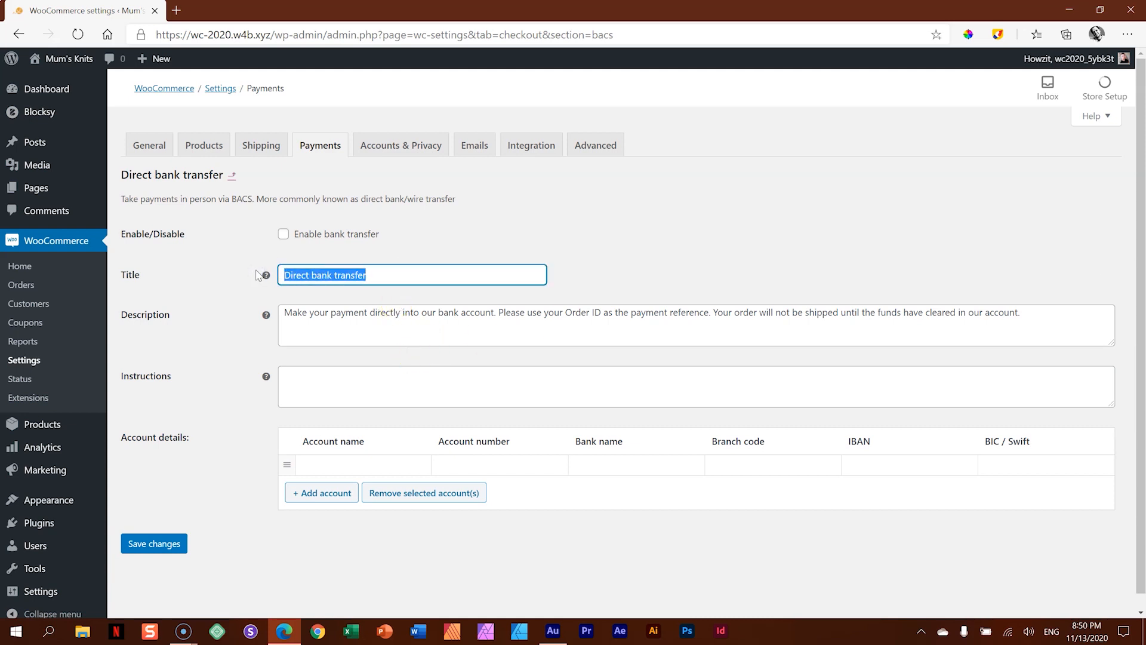
pyautogui.write('EFT')
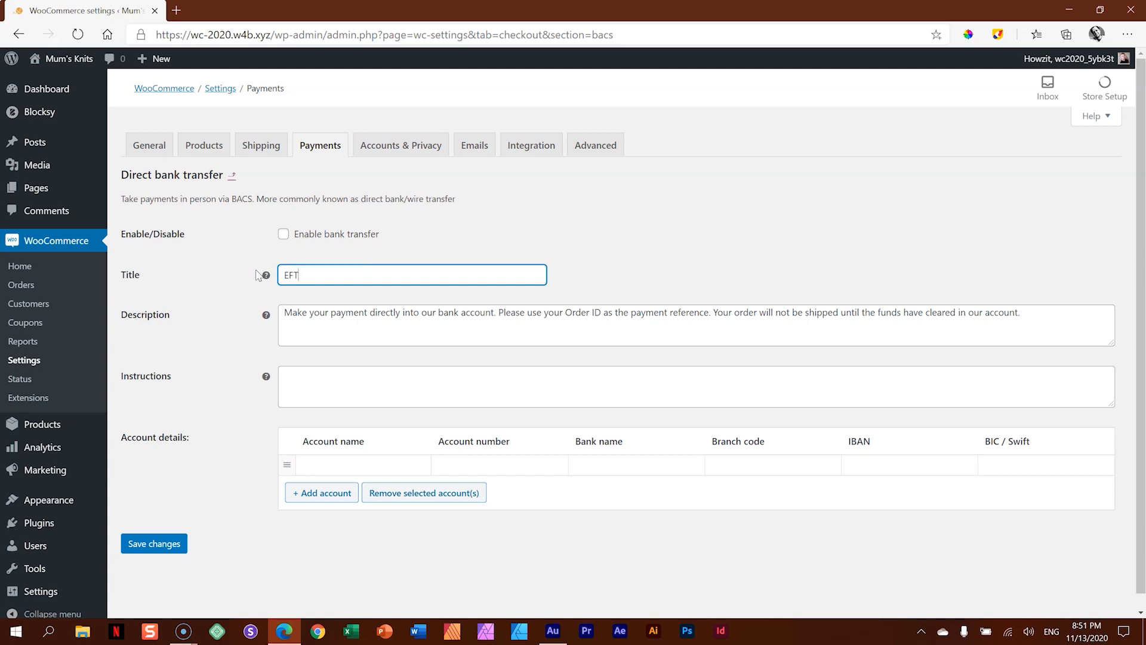
pyautogui.click(283, 233)
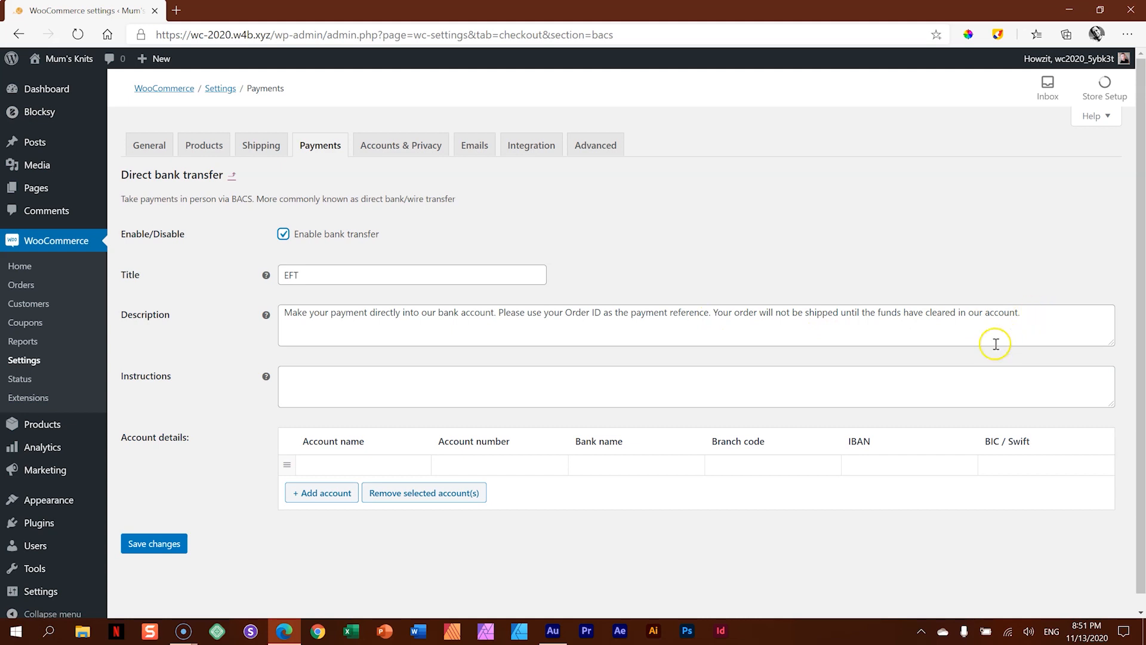
# - Enter payment instructions asking customers to email proof of payment to the shop's e-mail address
pyautogui.click(346, 384)
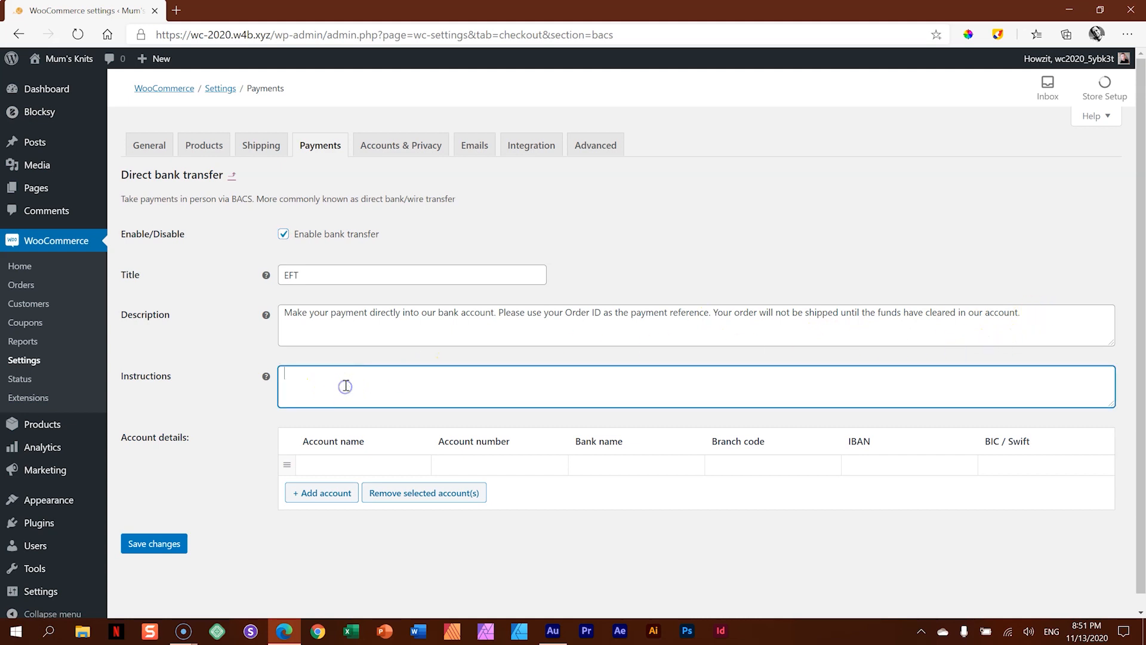
pyautogui.write('E')
pyautogui.press('BackSpace')
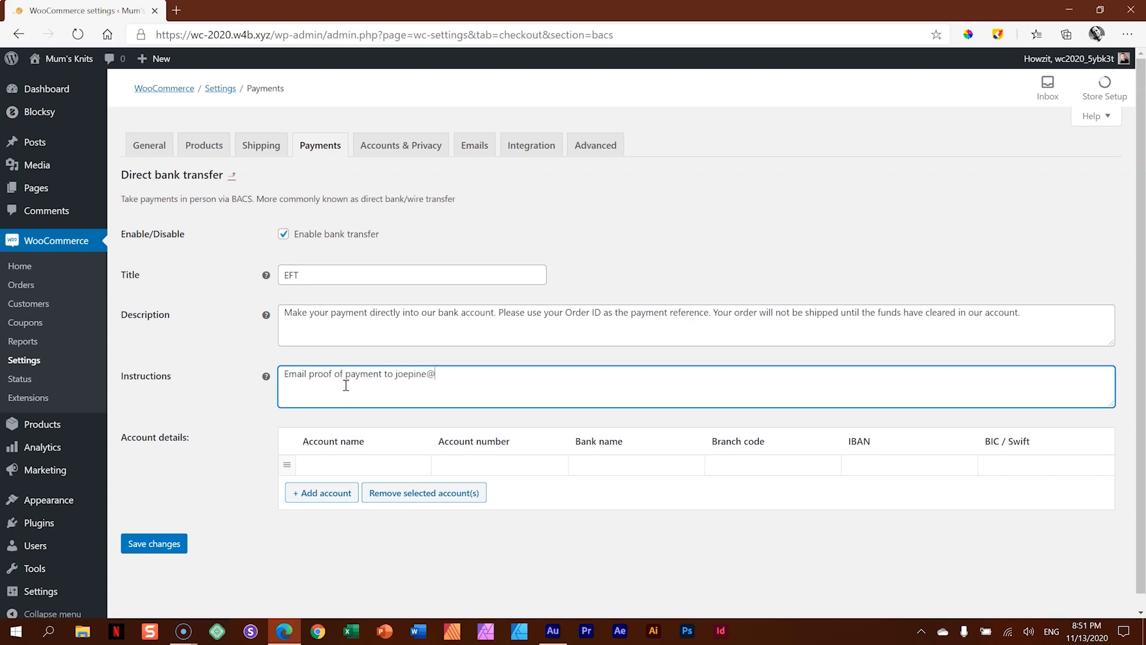
# - Enter the account holder's name, the account number and the bank name JOBS in the account details
pyautogui.click(377, 464)
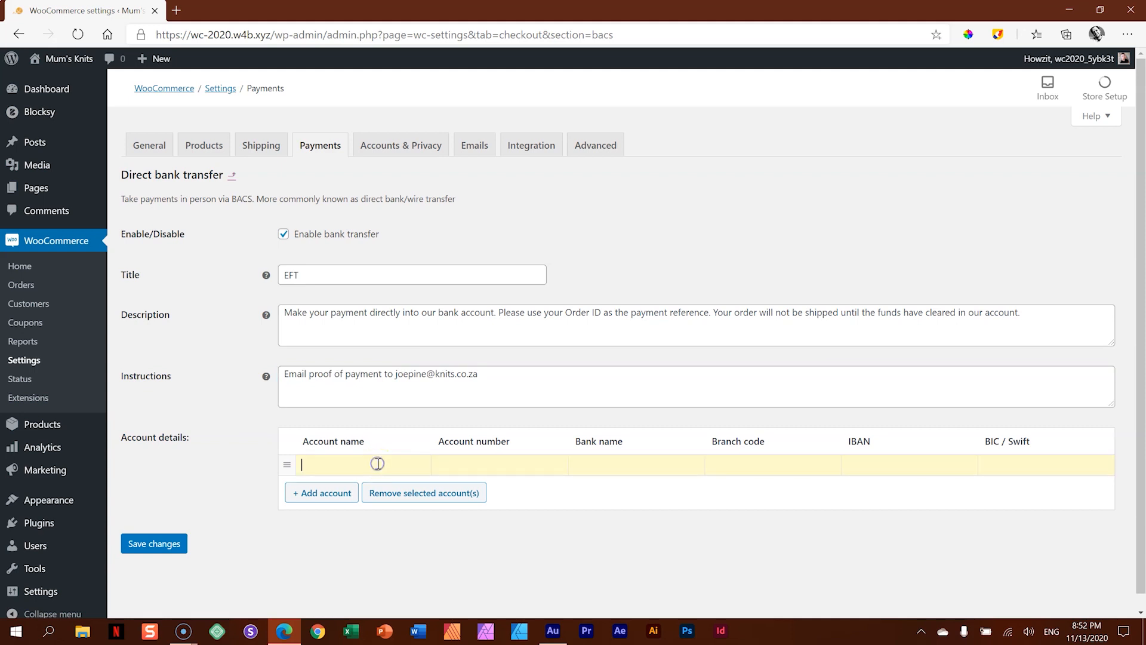
pyautogui.press('Tab')
pyautogui.write('868686868686JJ')
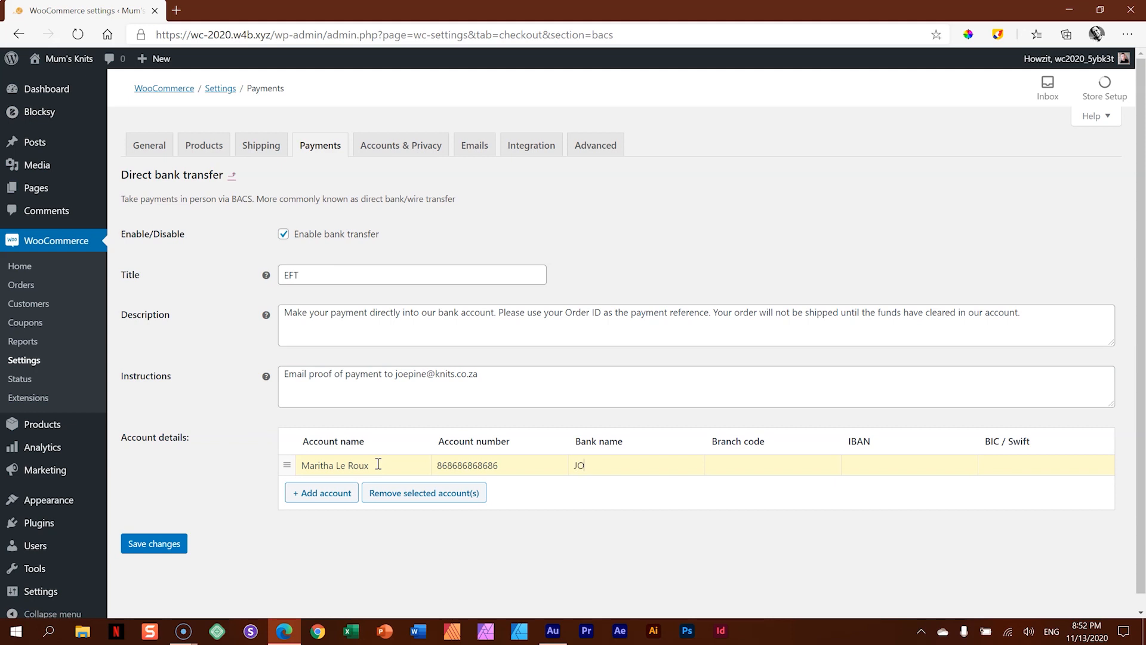
pyautogui.press('BackSpace')
pyautogui.write('OBS')
# - Enter the branch code 64557, add another blank account row, and save the bank transfer settings
pyautogui.click(737, 460)
pyautogui.write('64557')
pyautogui.click(334, 497)
pyautogui.click(153, 566)
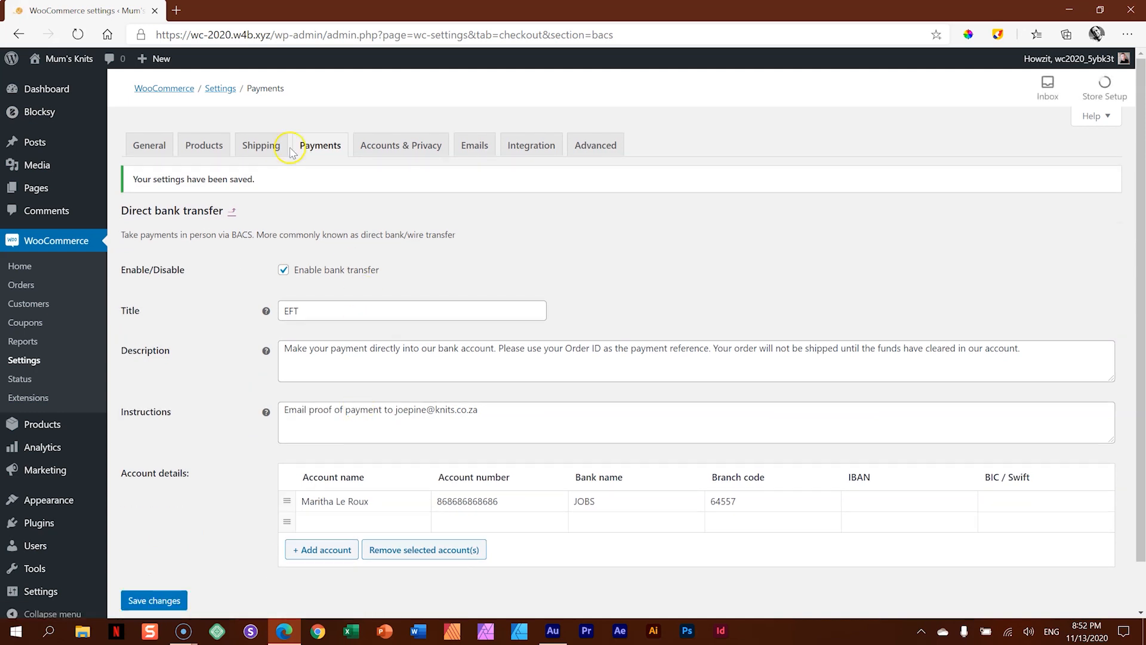
# - Return to the payment methods list, try enabling Cash on delivery, disable it again and save the changes
pyautogui.click(326, 145)
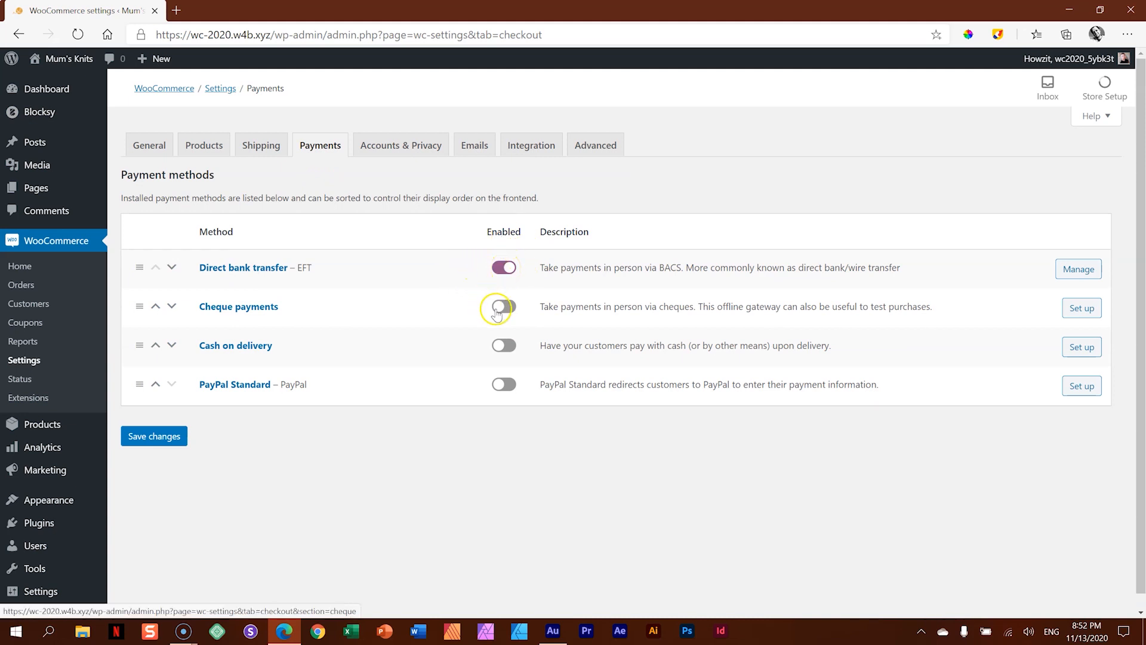
pyautogui.click(506, 348)
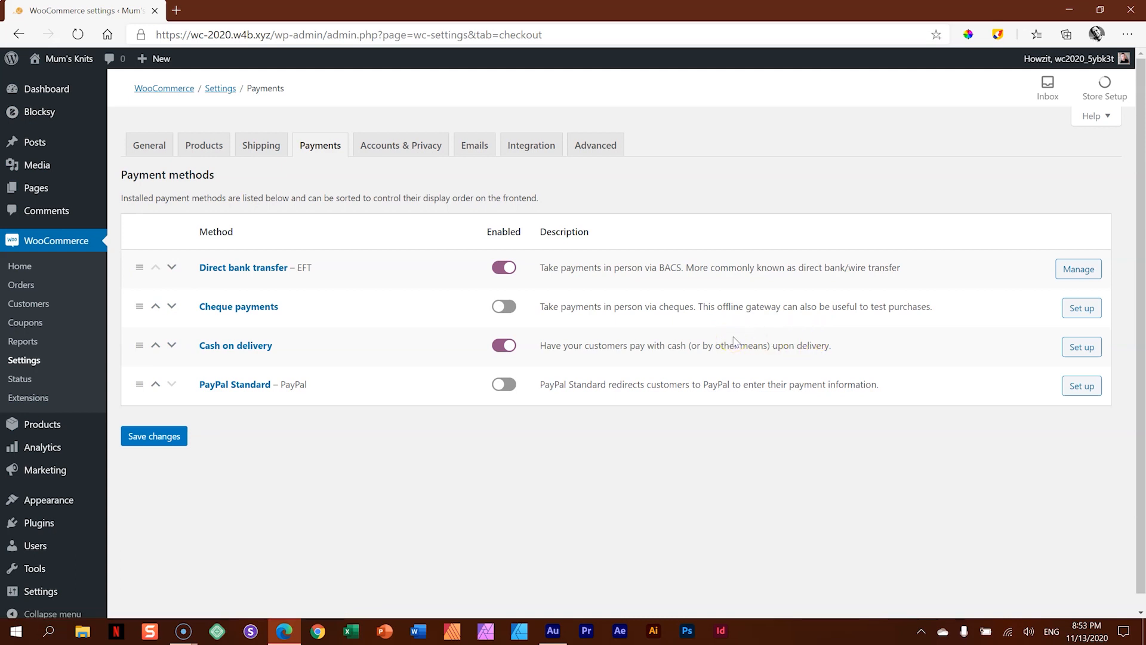
pyautogui.click(504, 349)
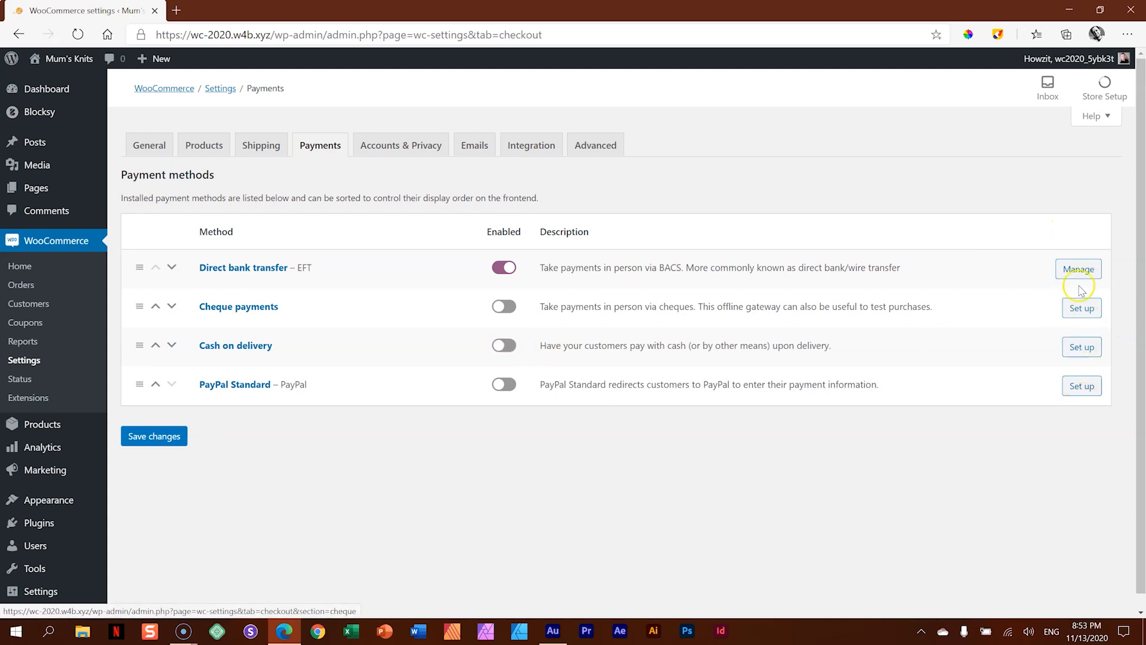
pyautogui.click(158, 445)
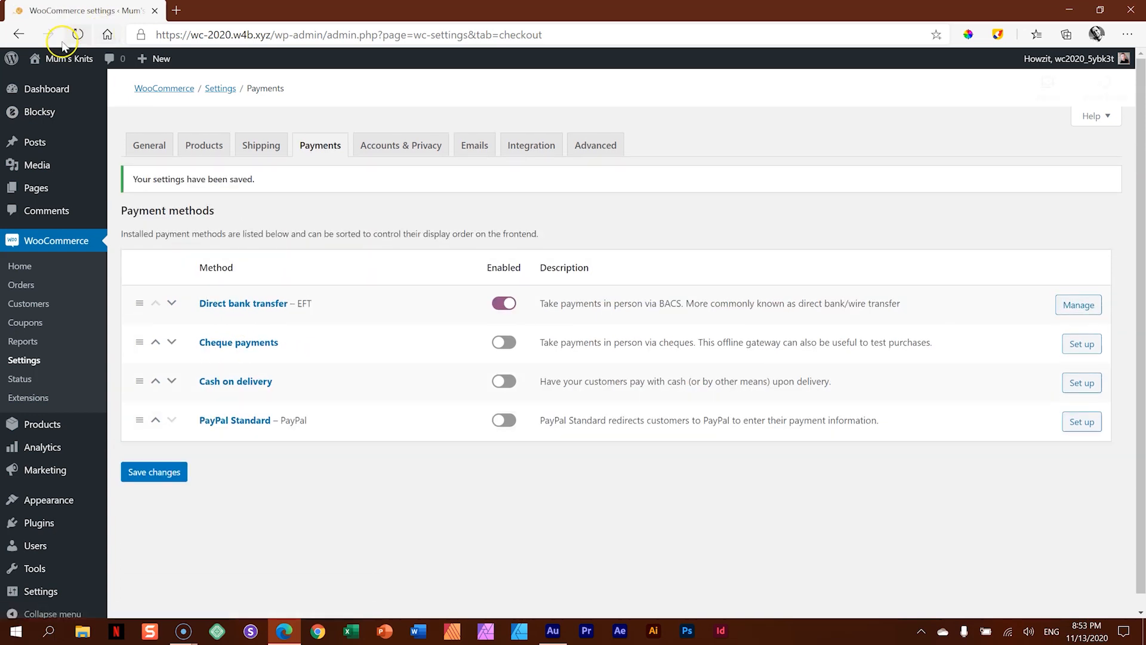
# - Visit the storefront, check out the basket and place the sample order with EFT as payment method
pyautogui.click(64, 60)
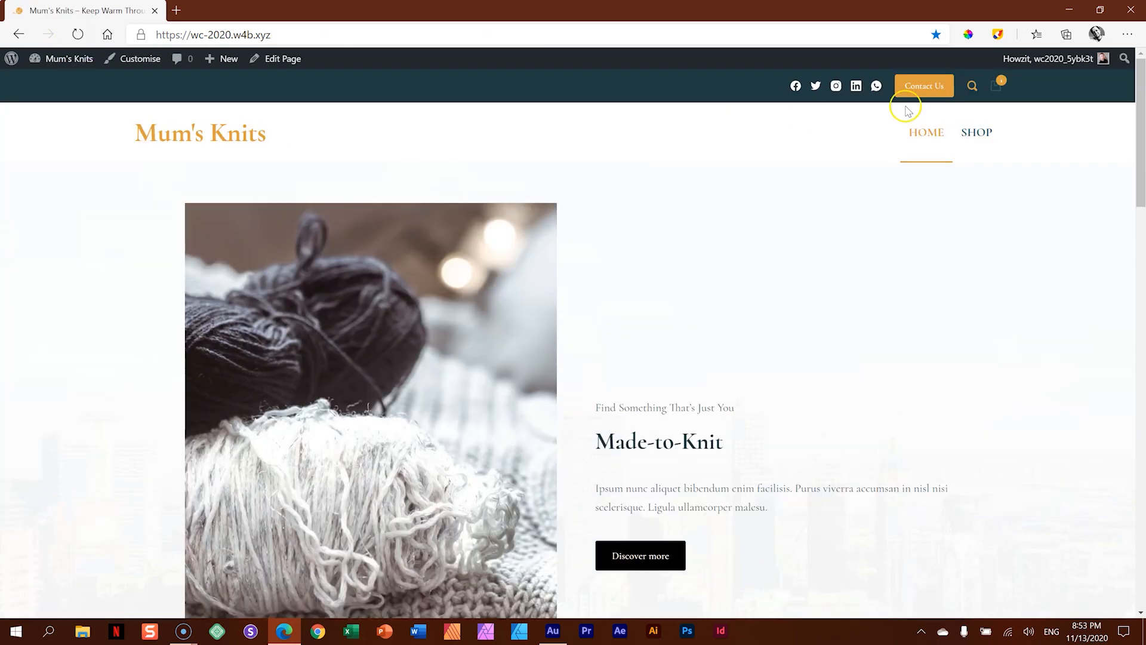
pyautogui.moveTo(998, 86)
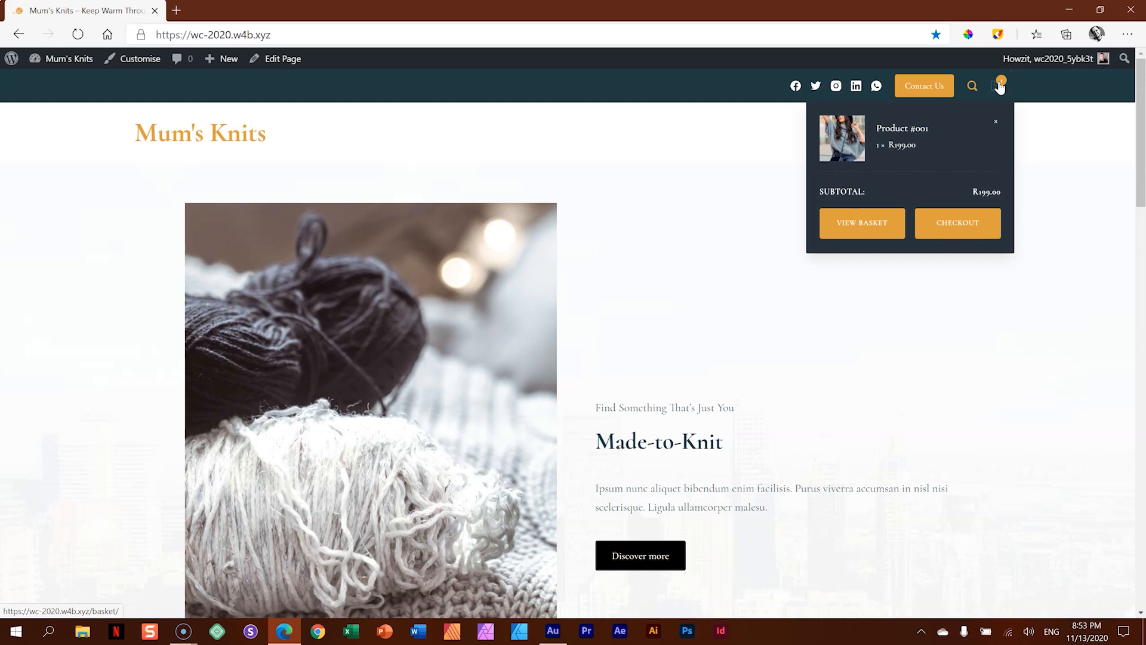
pyautogui.click(954, 227)
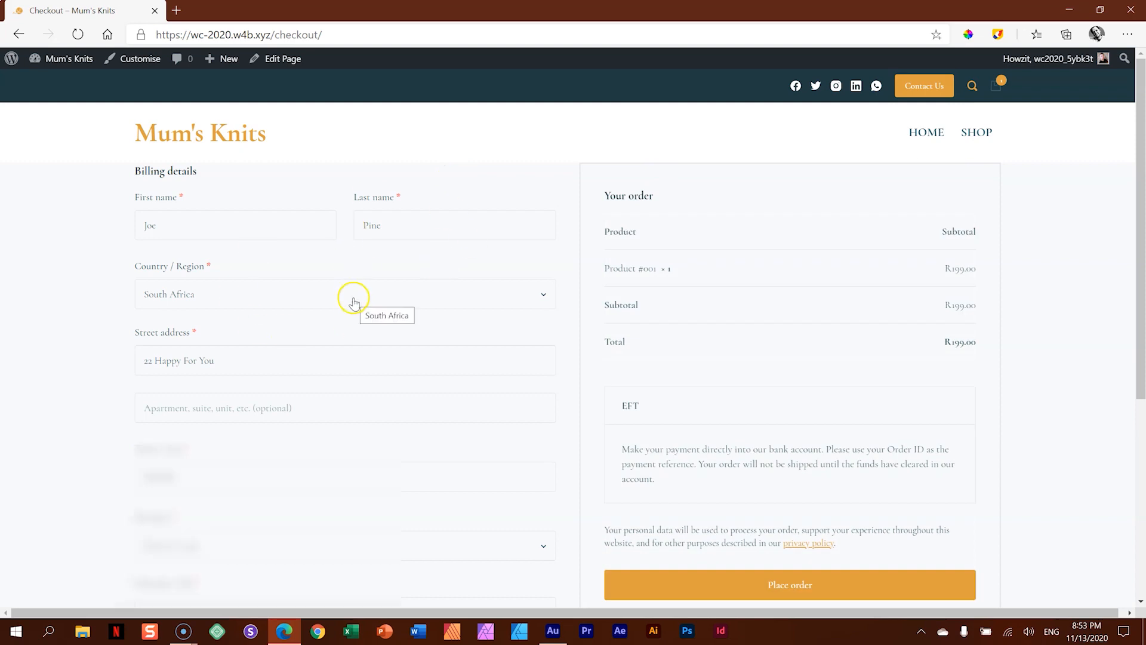
pyautogui.scroll(-3, 353, 298)
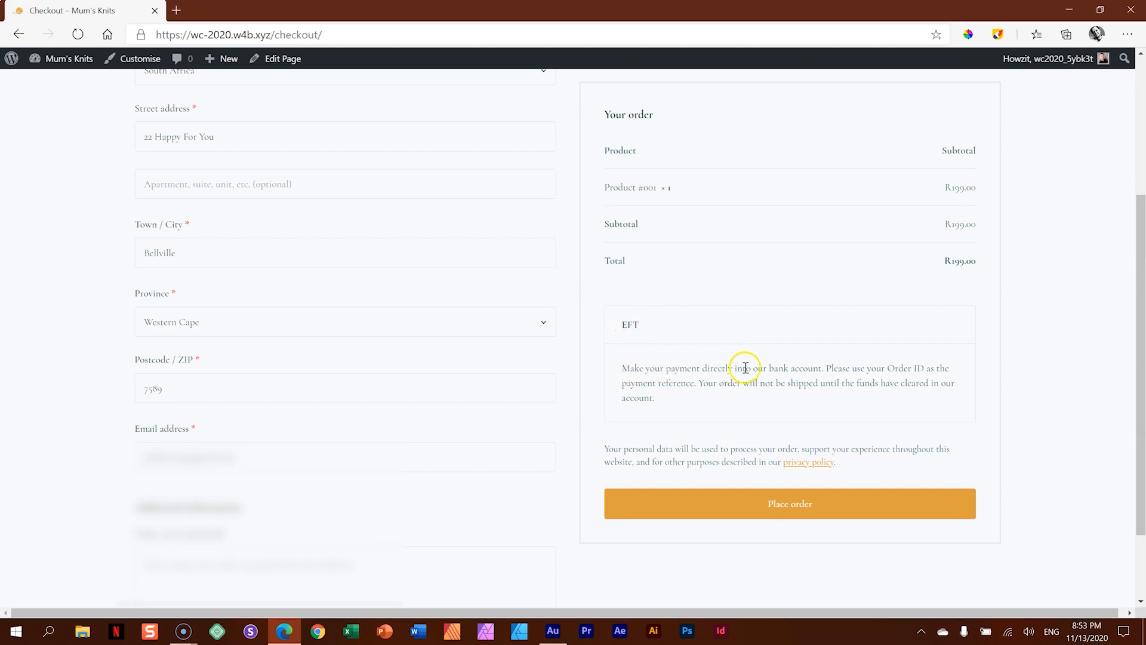
pyautogui.click(641, 324)
pyautogui.click(768, 509)
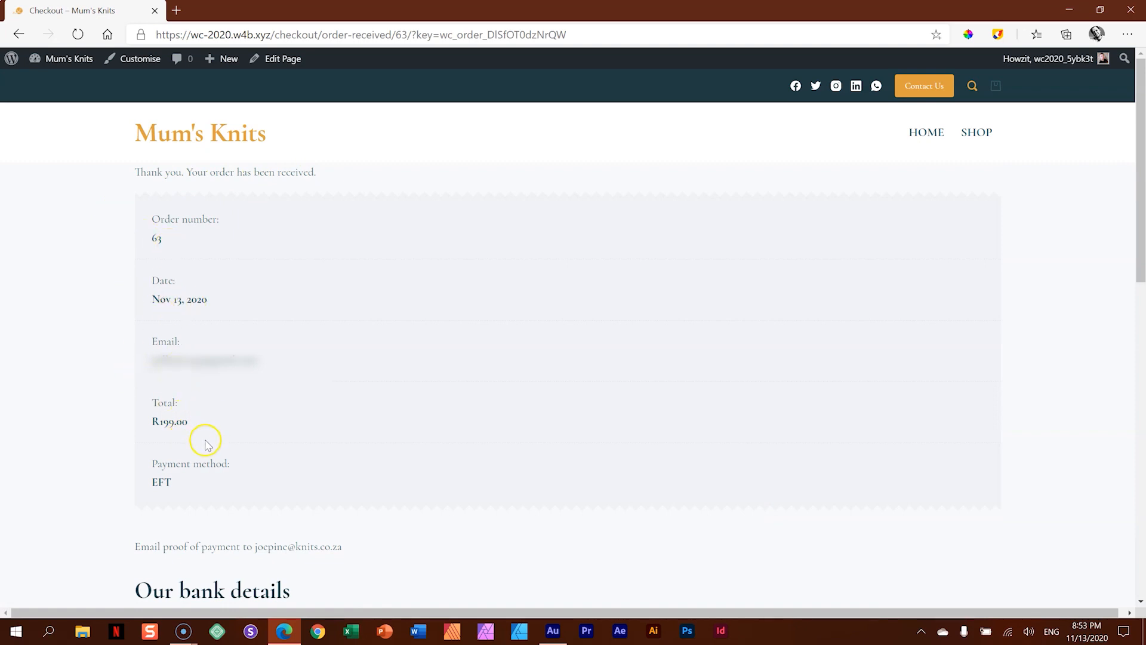
# - Review the order confirmation, including the proof-of-payment instructions, bank details, order details and billing address
pyautogui.scroll(-6, 242, 440)
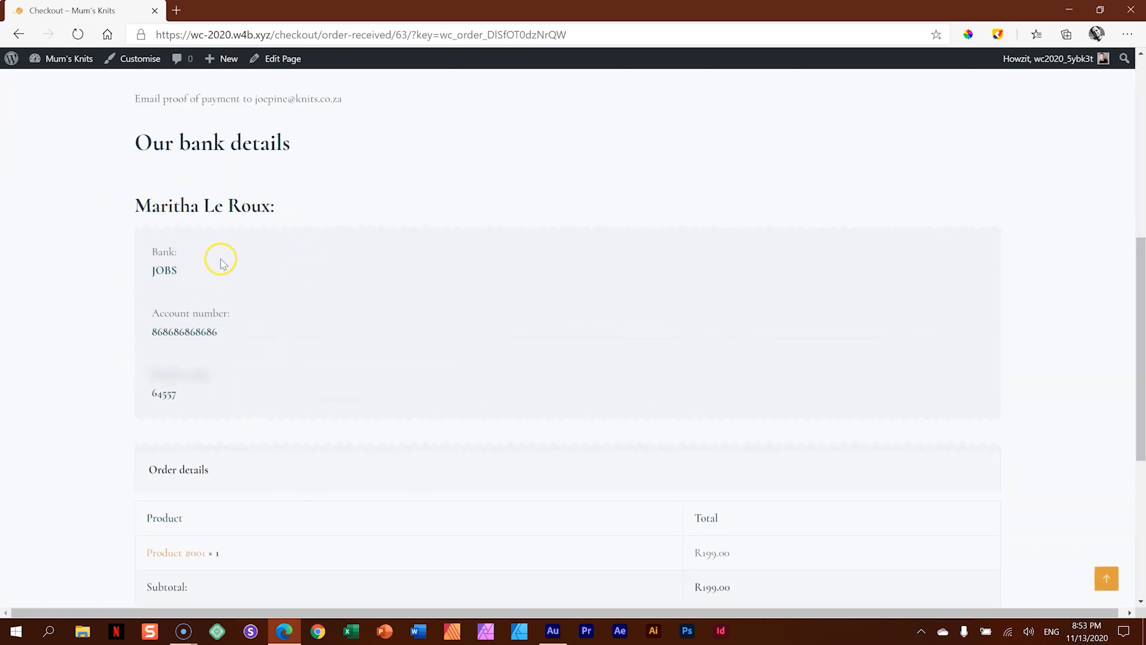
pyautogui.scroll(-3, 211, 294)
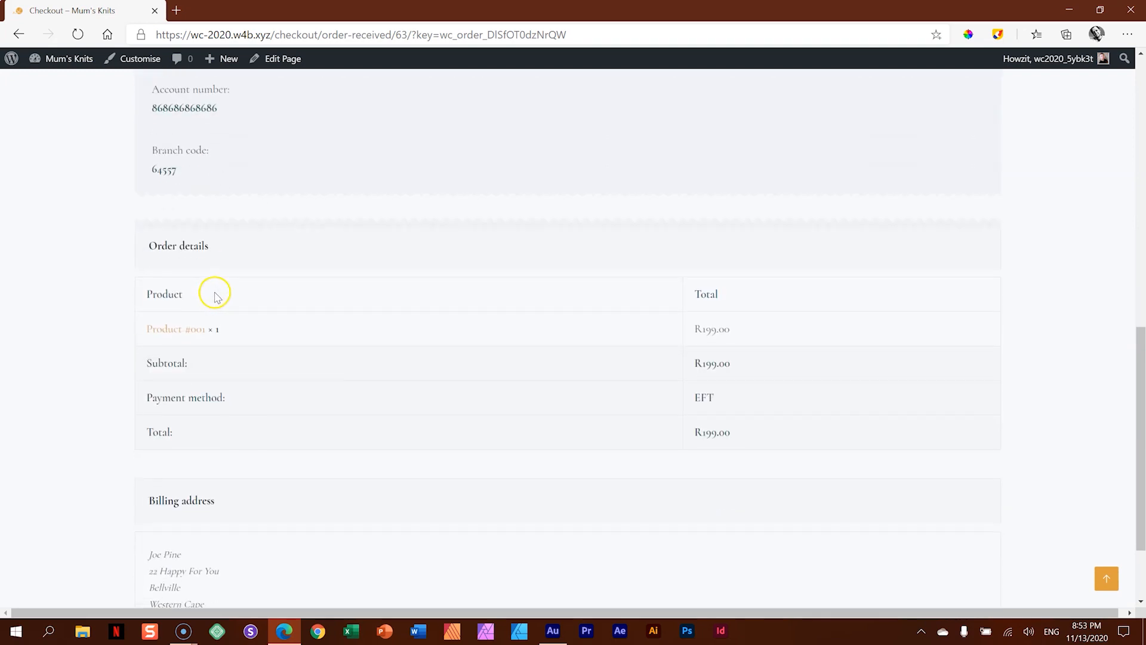
pyautogui.scroll(-2, 215, 294)
pyautogui.scroll(5, 231, 445)
pyautogui.scroll(3, 230, 445)
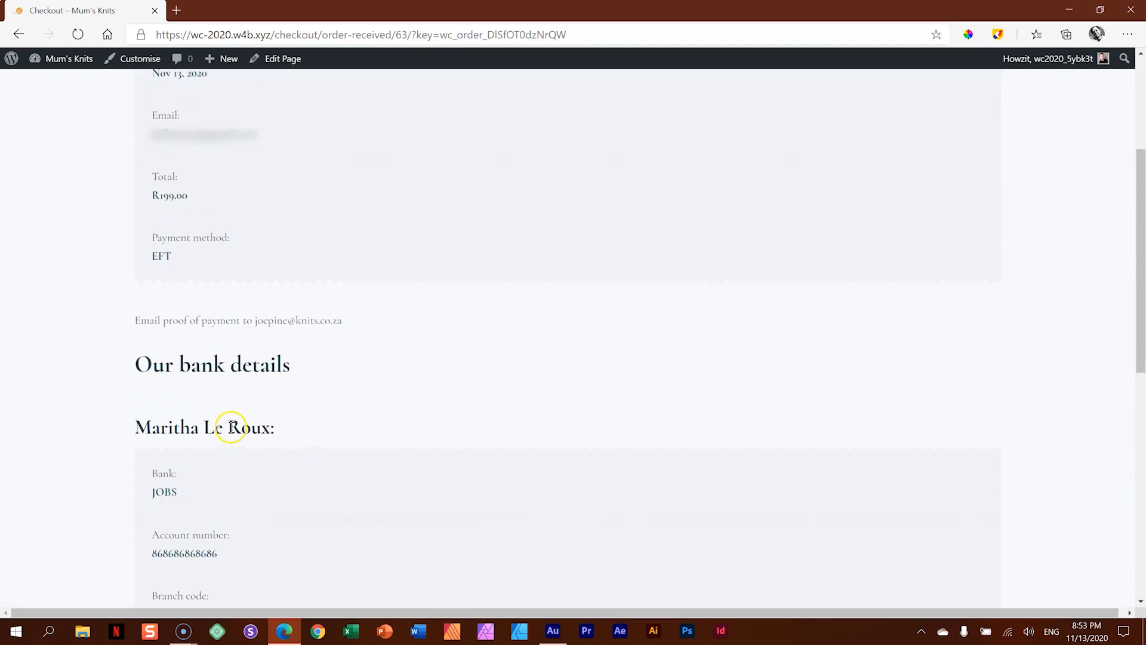
pyautogui.moveTo(142, 320); pyautogui.dragTo(355, 331)
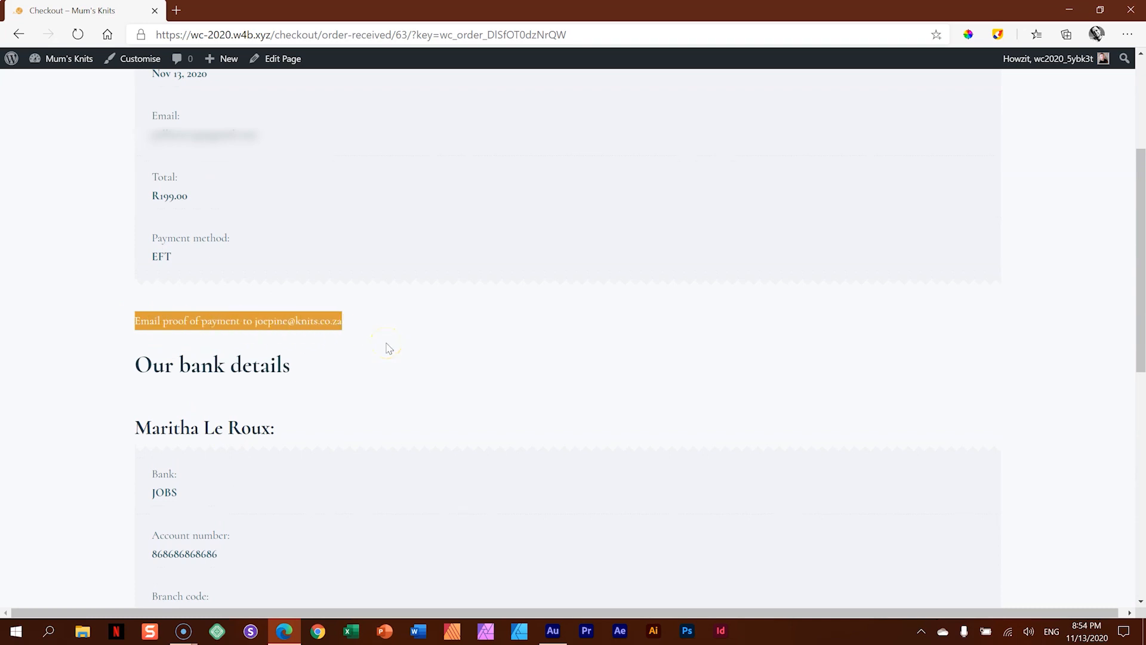
pyautogui.click(386, 346)
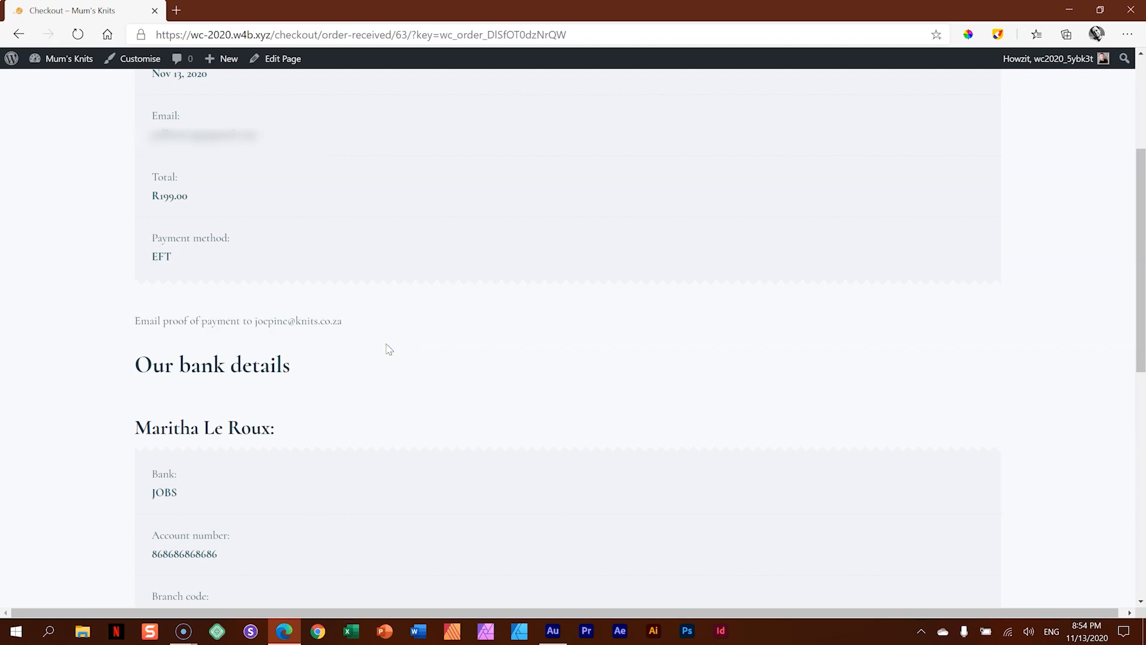
pyautogui.scroll(4, 389, 350)
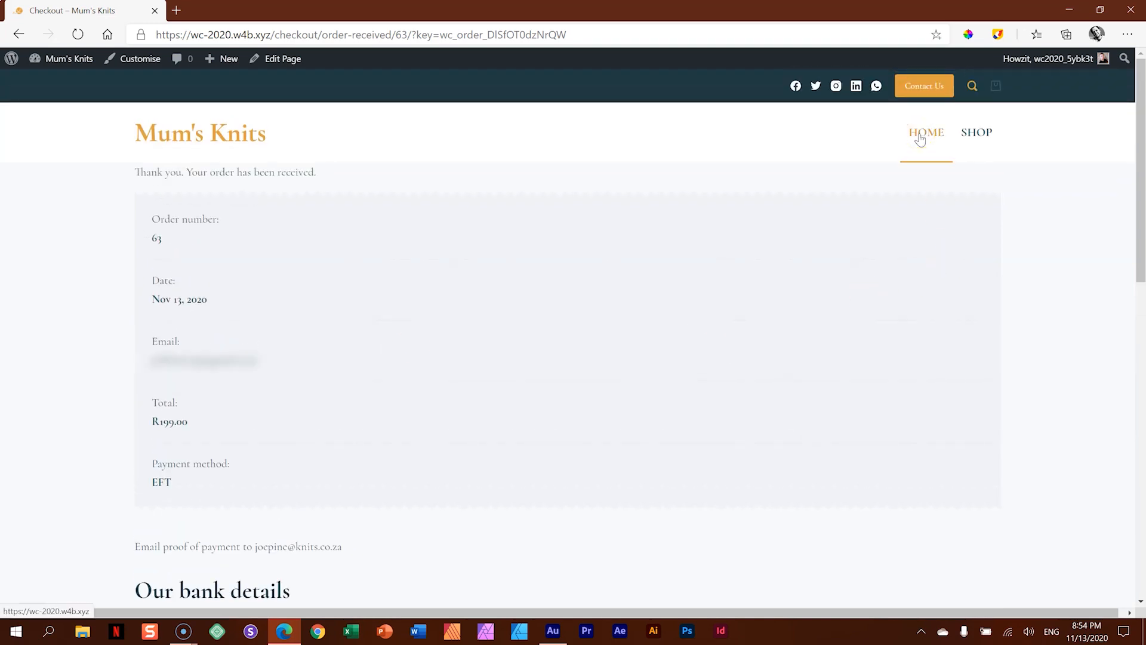
# - Go to the shop page and open the product page of Product #002
pyautogui.click(972, 132)
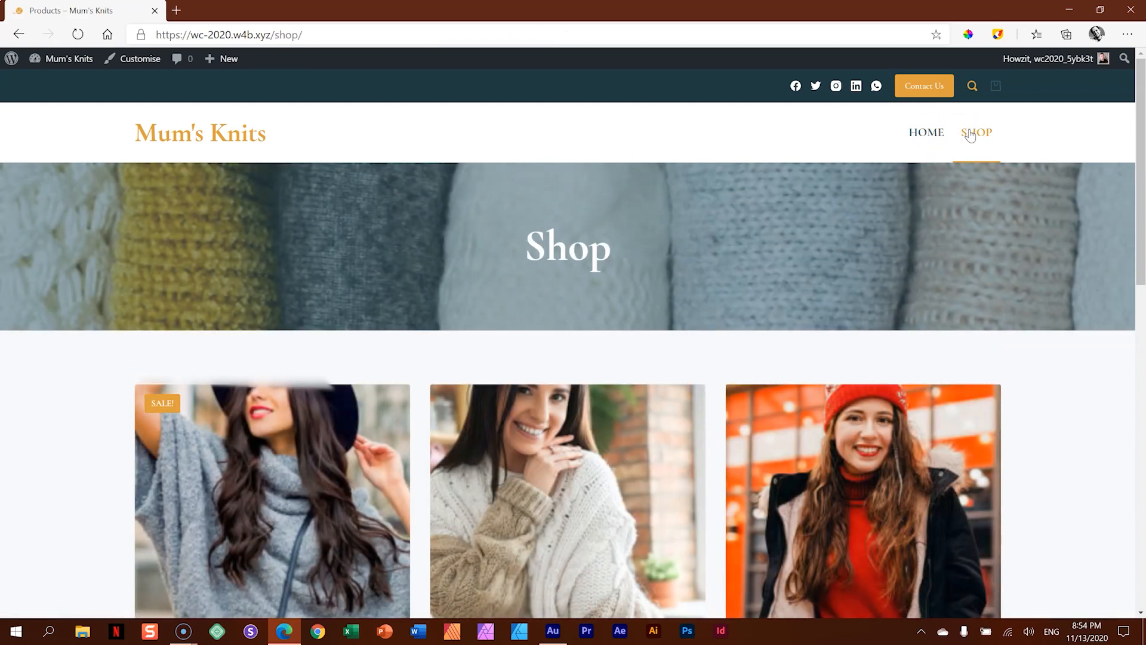
pyautogui.scroll(-3, 693, 233)
pyautogui.click(548, 292)
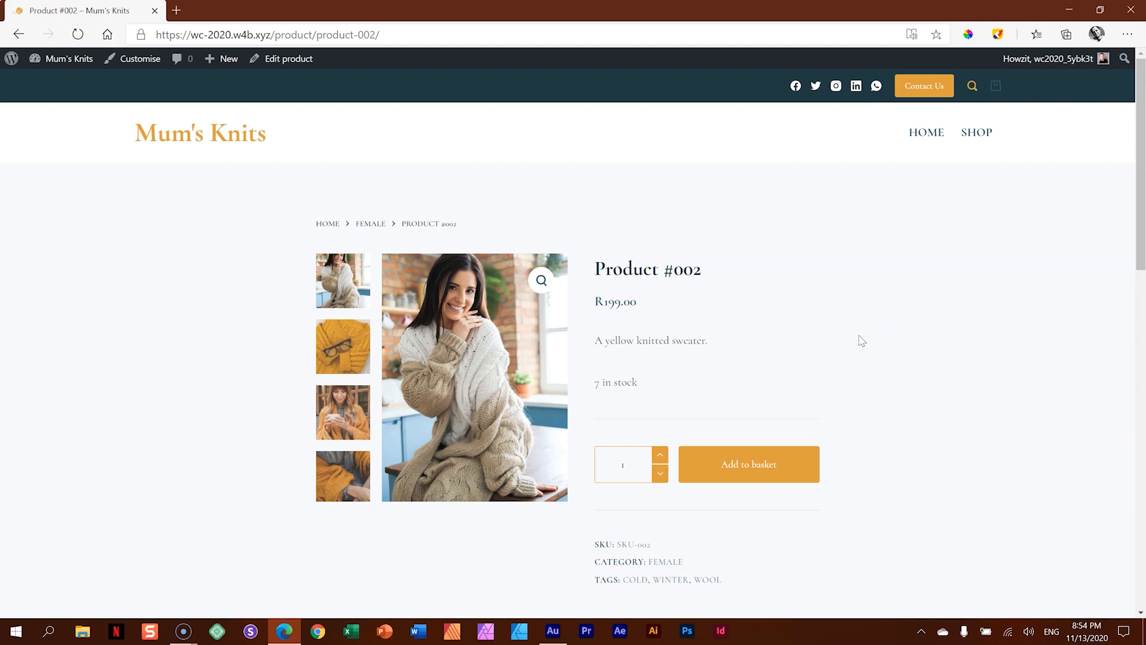
# - Customise the WooCommerce Single Product page structure to use a right sidebar, check the preview and publish the change
pyautogui.click(127, 62)
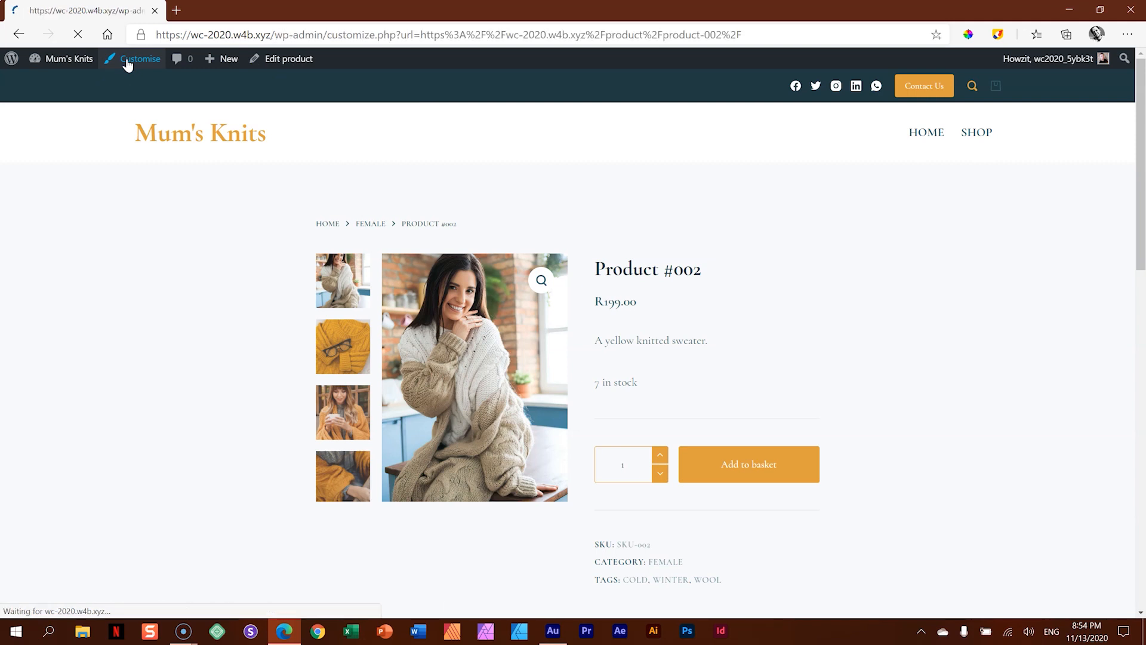
pyautogui.scroll(-7, 52, 227)
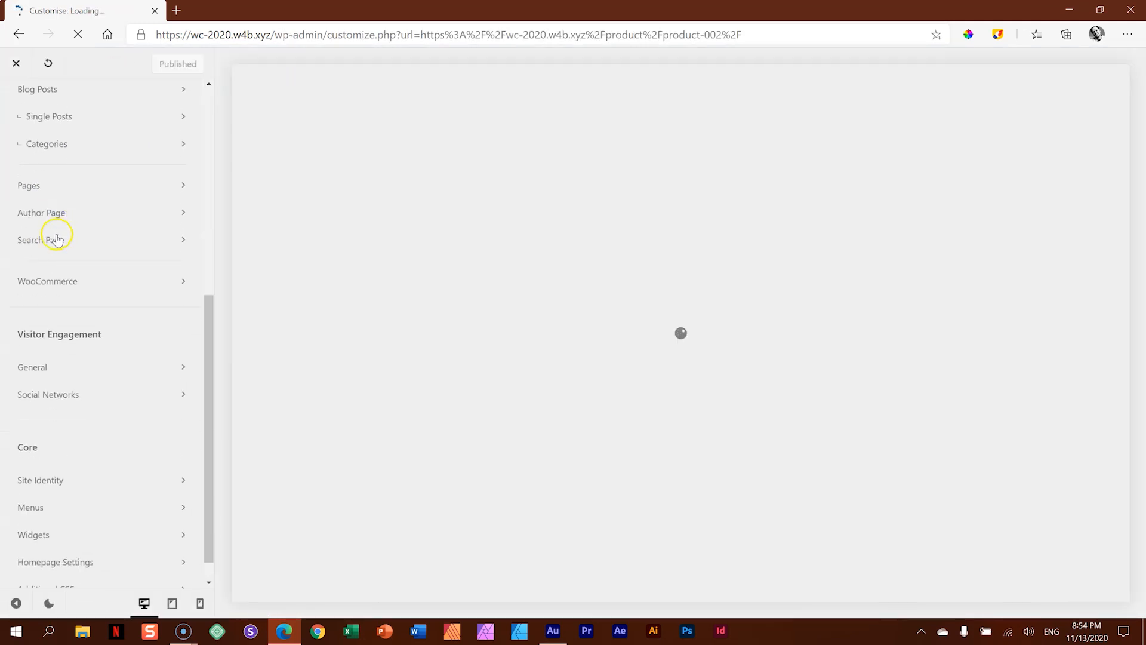
pyautogui.click(77, 264)
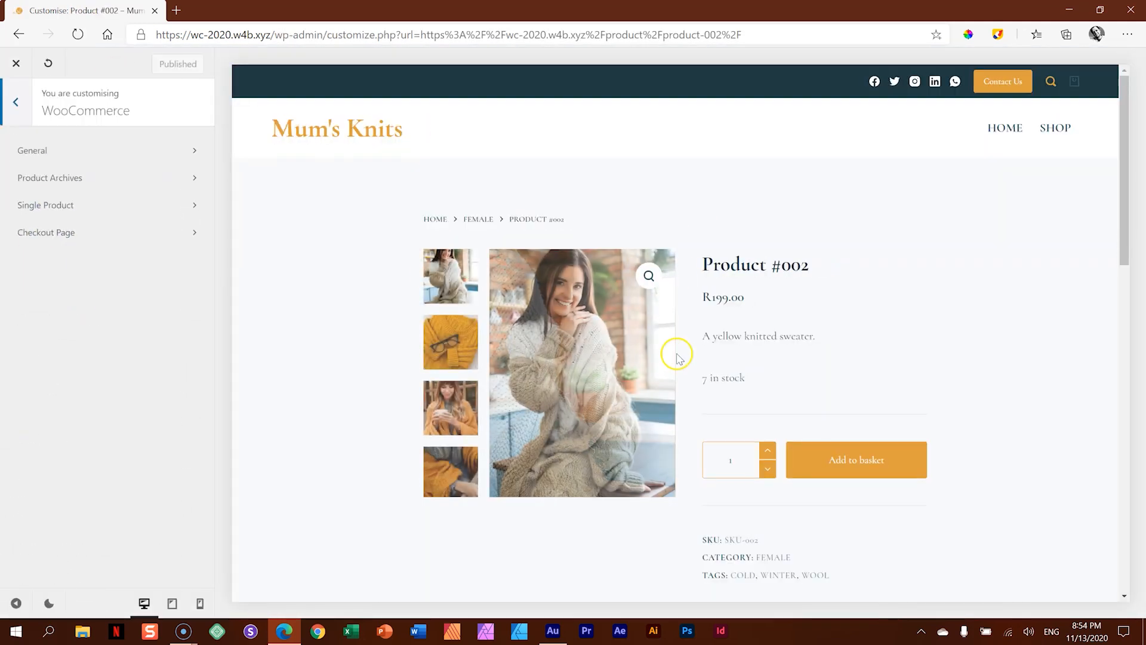
pyautogui.click(84, 204)
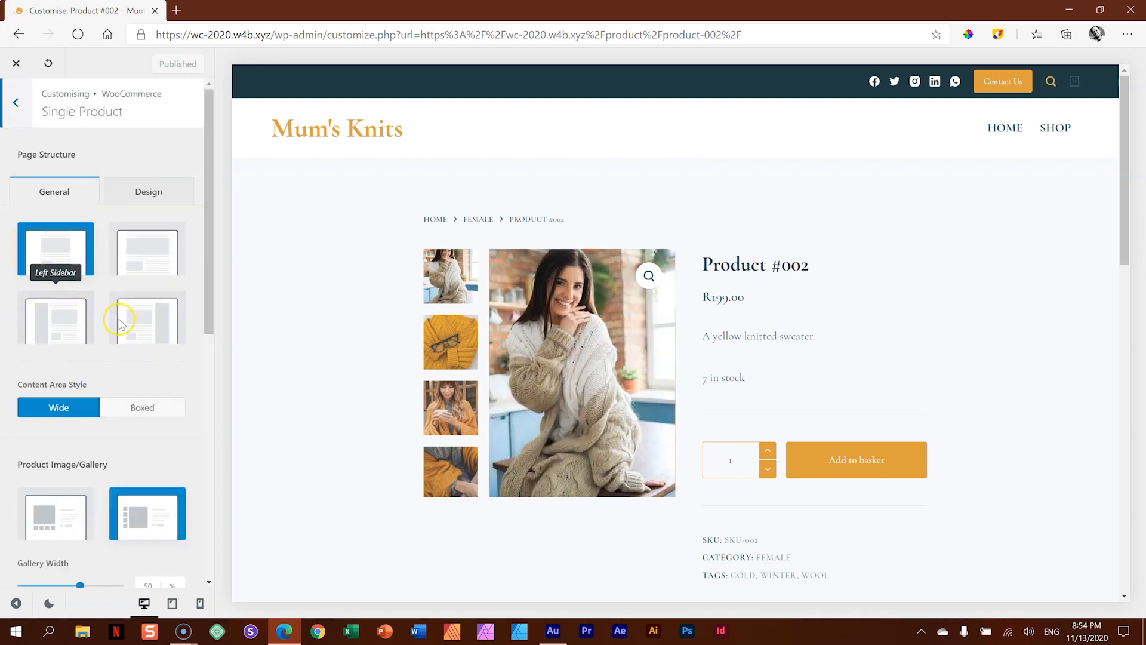
pyautogui.click(152, 319)
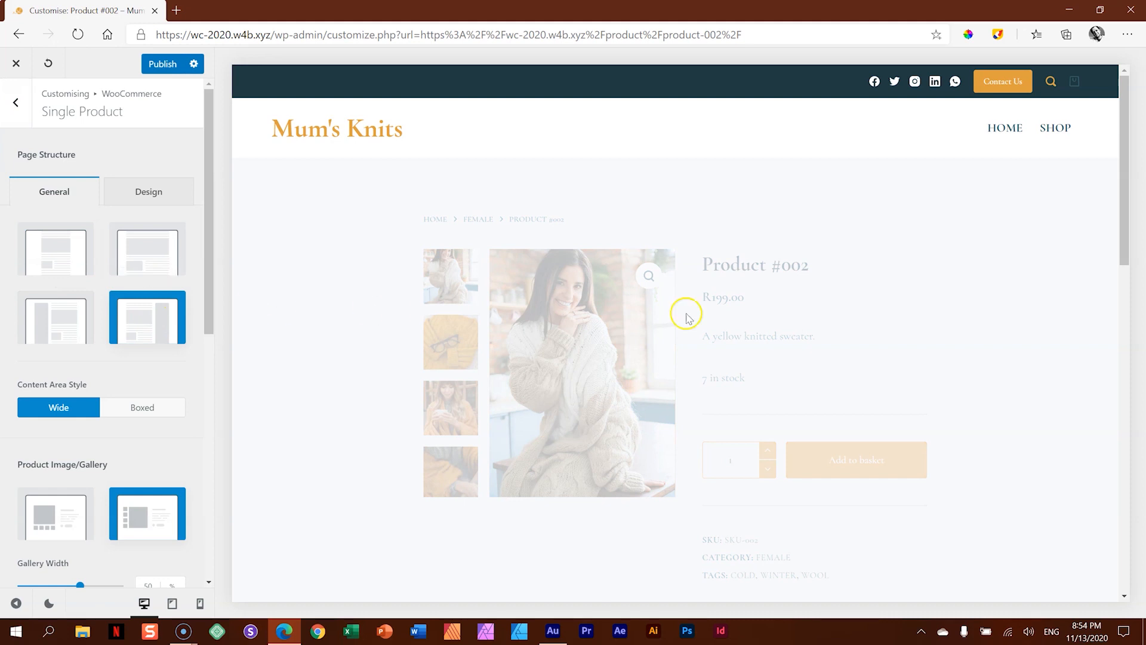
pyautogui.scroll(-15, 924, 422)
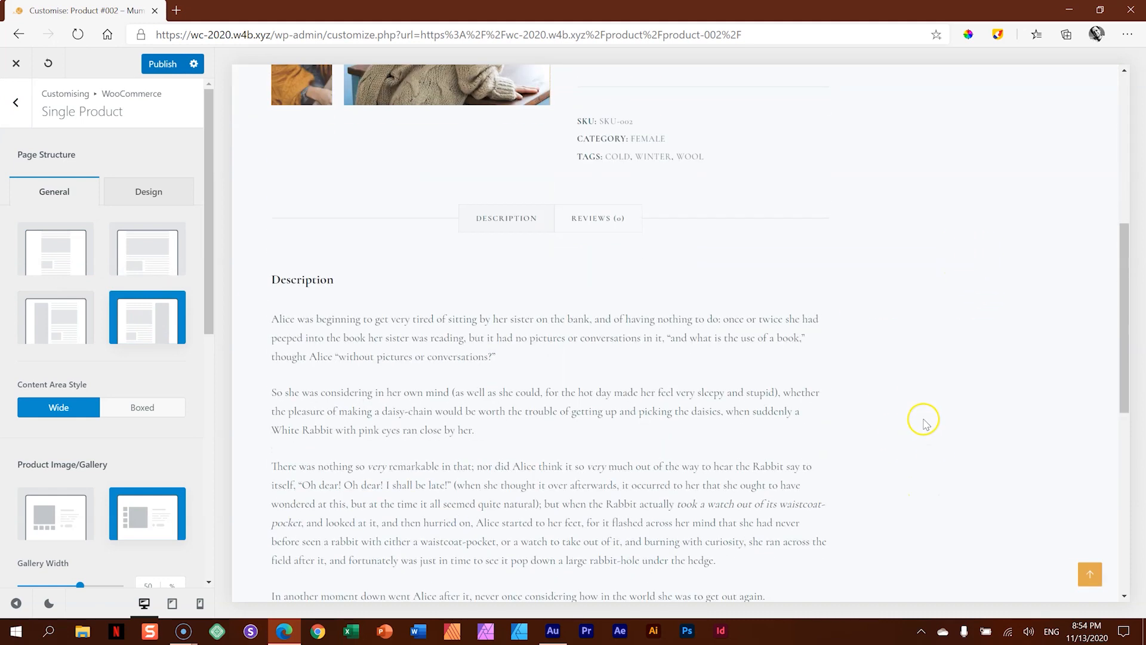
pyautogui.scroll(15, 924, 418)
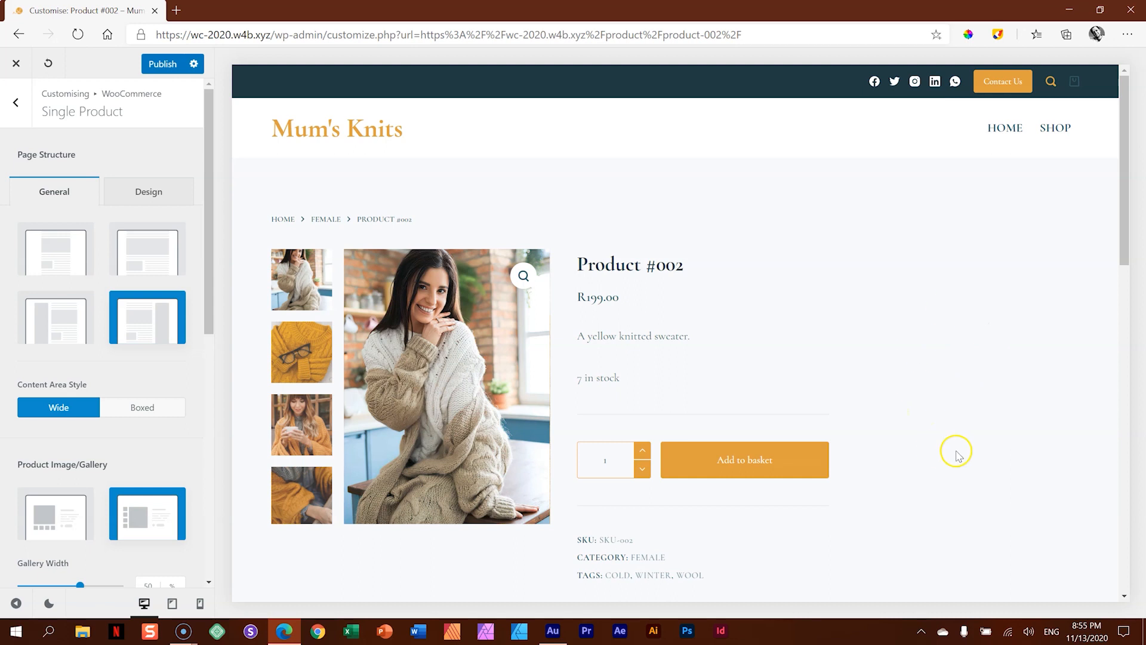
pyautogui.click(154, 66)
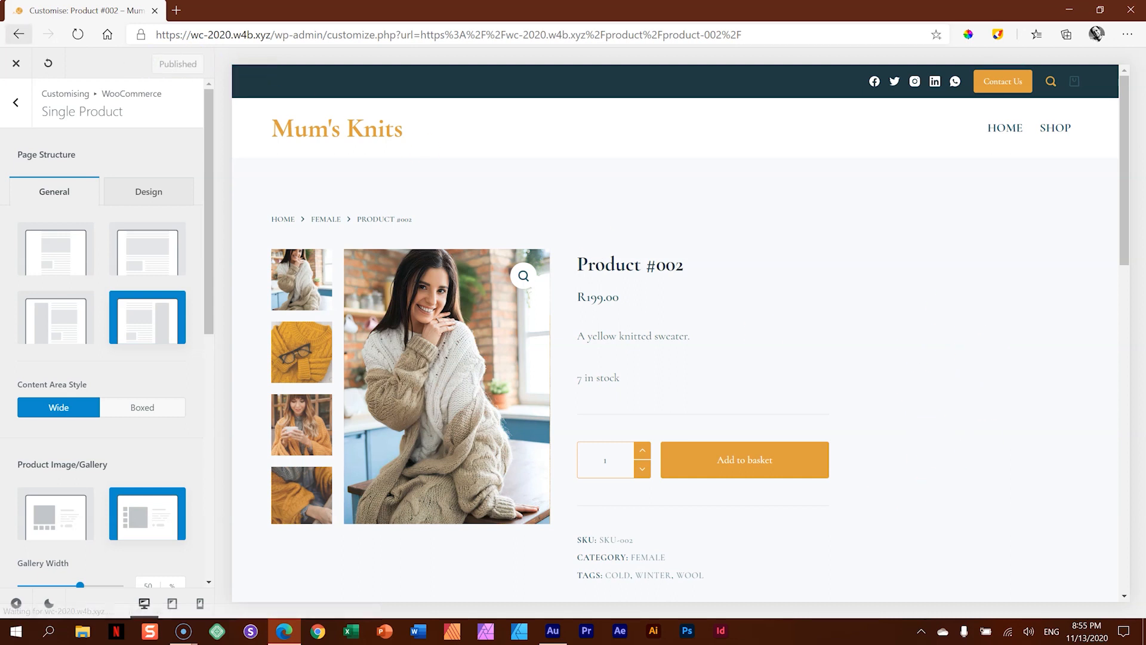
# - Close the customiser and go to the site's admin dashboard
pyautogui.click(13, 64)
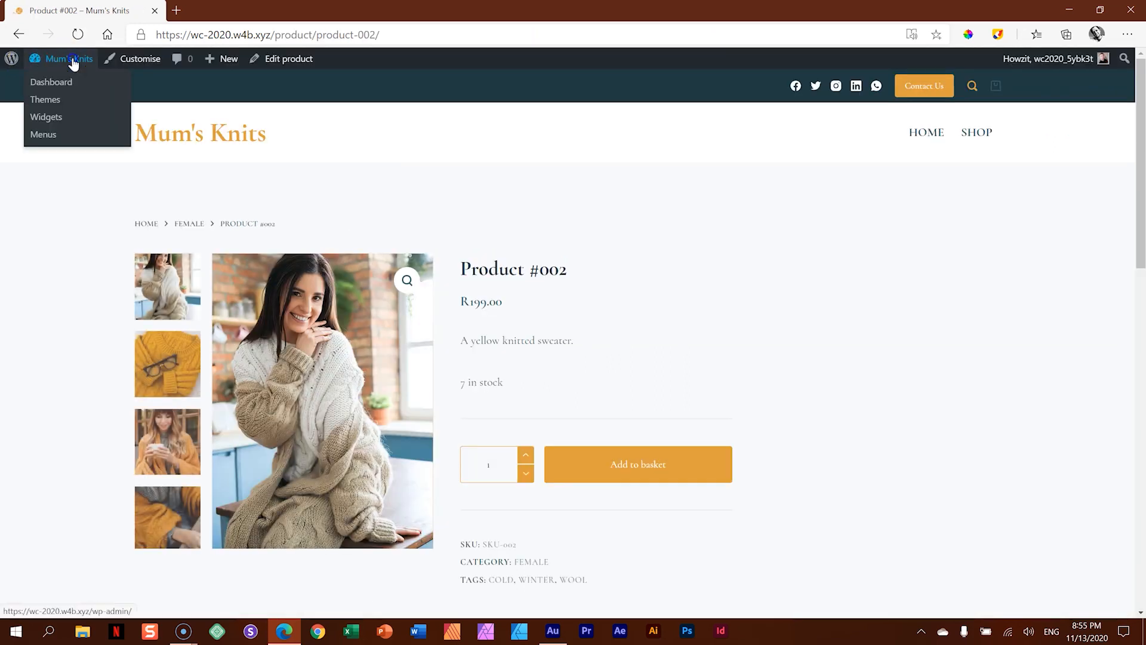
pyautogui.click(73, 63)
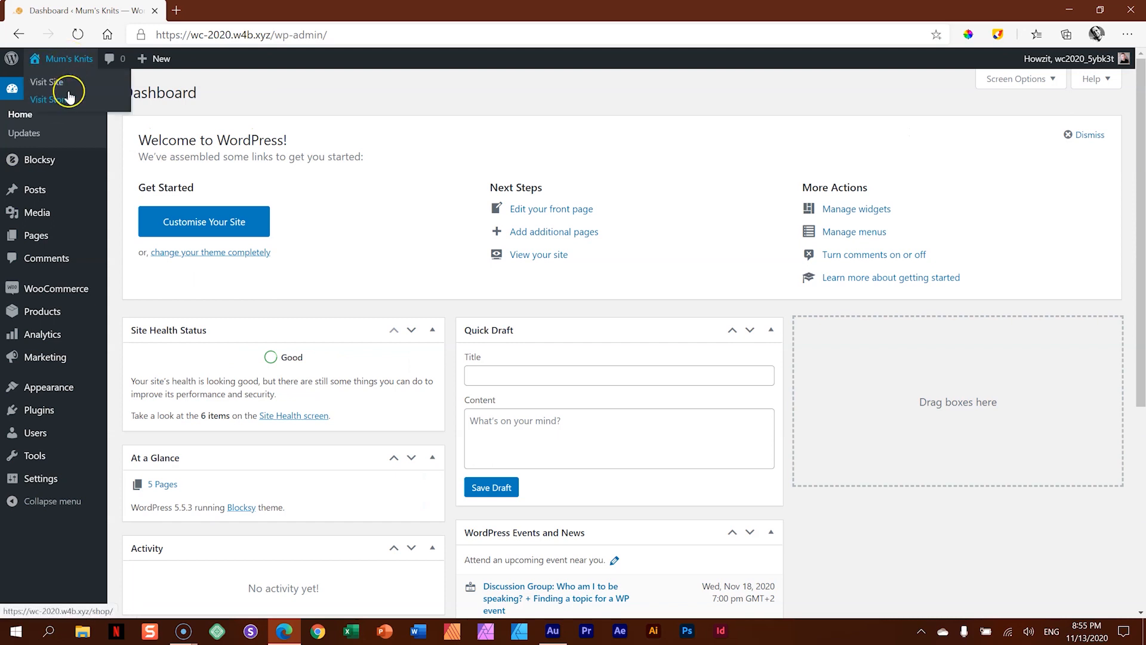
# - Open the Blocksy theme's extensions, read the WooCommerce Extra instructions and activate that extension
pyautogui.click(39, 162)
pyautogui.click(43, 161)
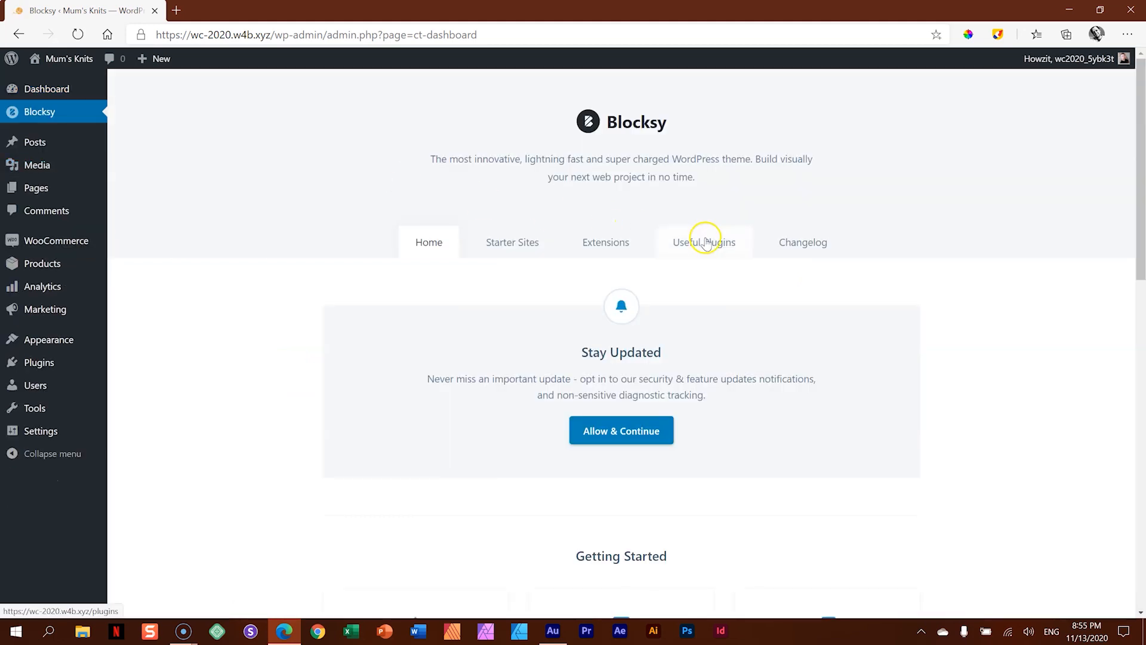
pyautogui.click(608, 250)
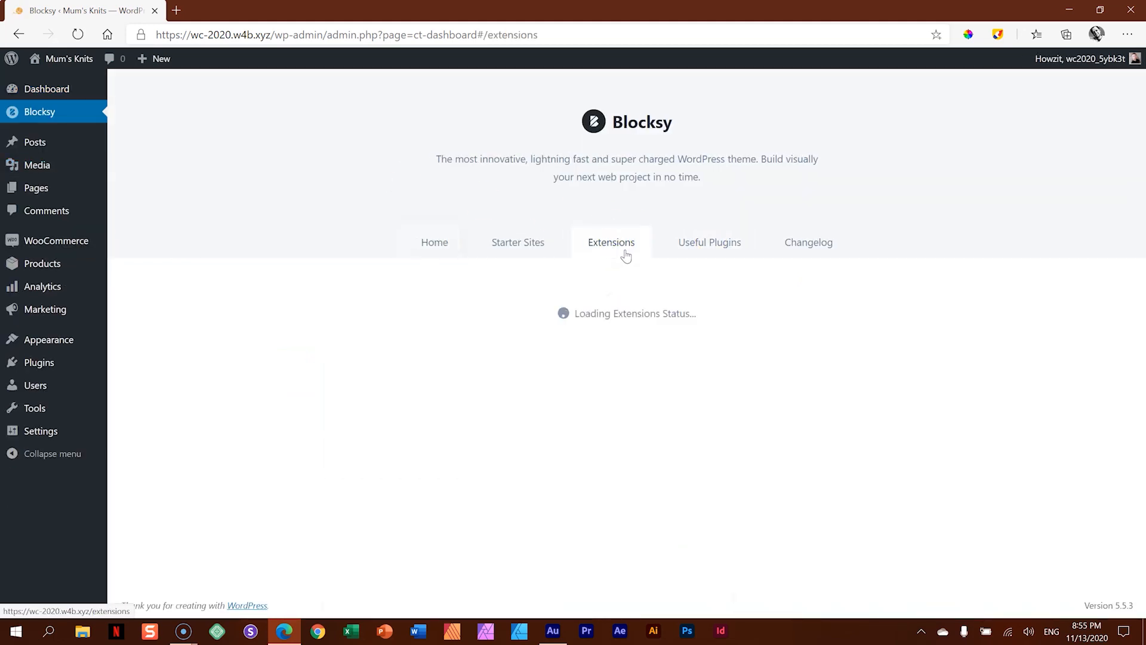
pyautogui.scroll(-4, 624, 254)
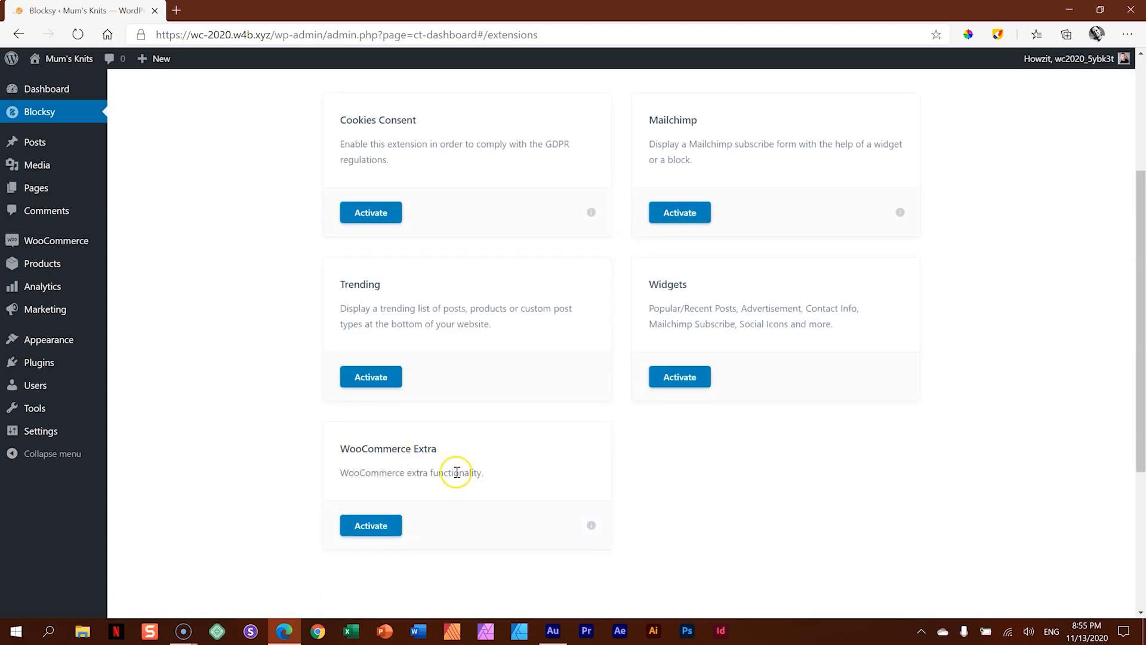
pyautogui.click(591, 525)
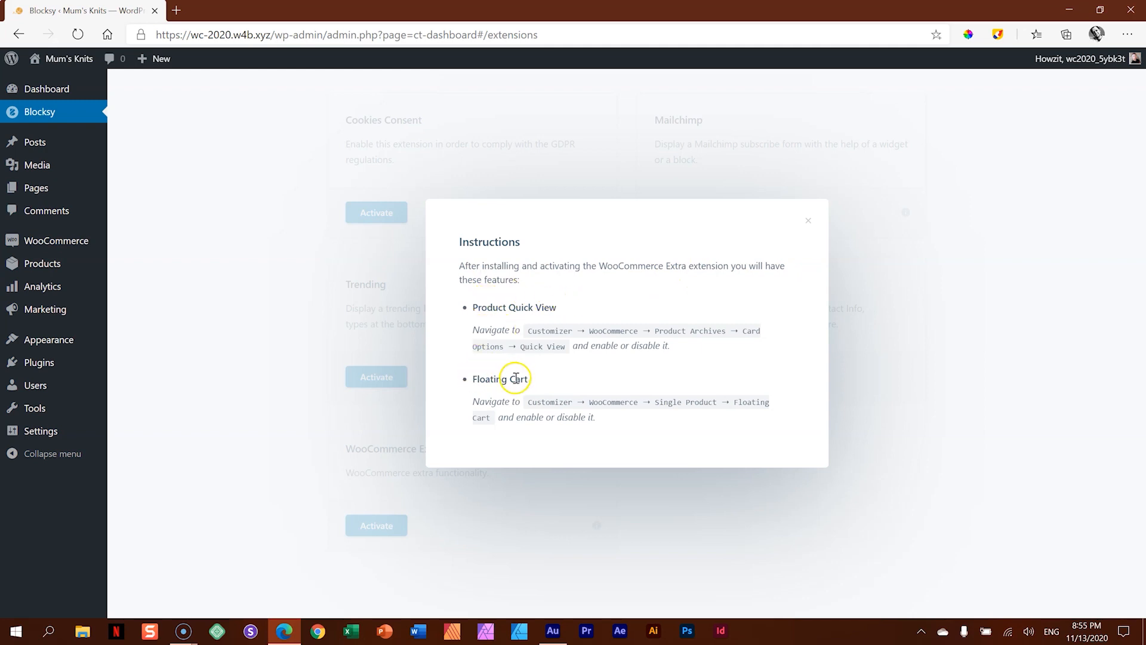
pyautogui.click(808, 221)
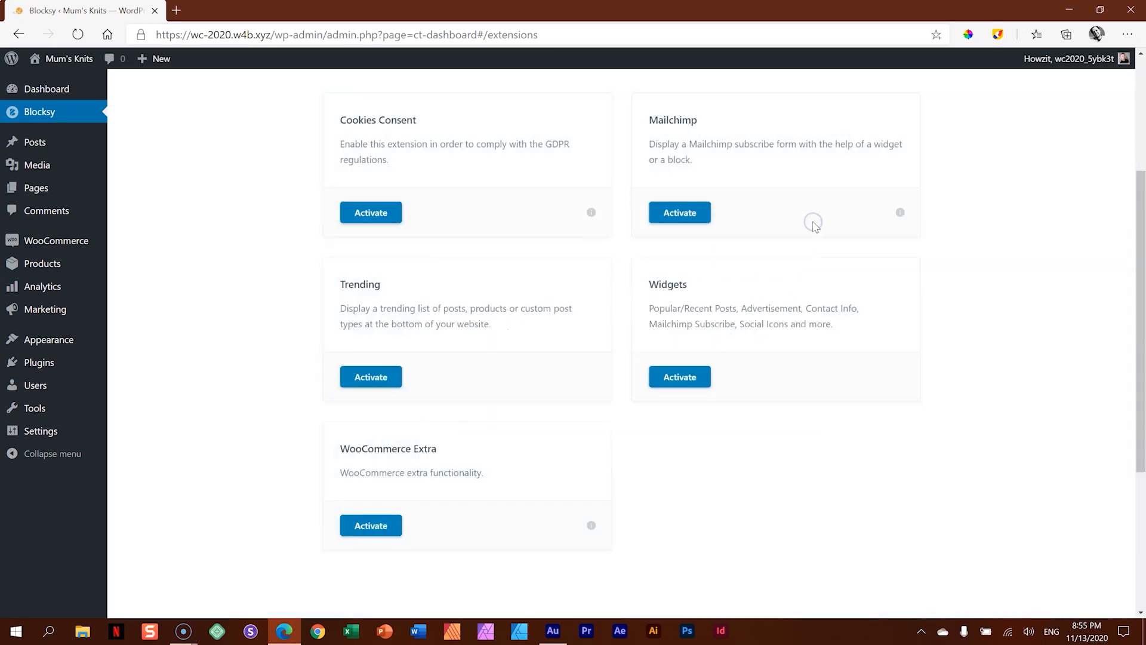
pyautogui.click(369, 528)
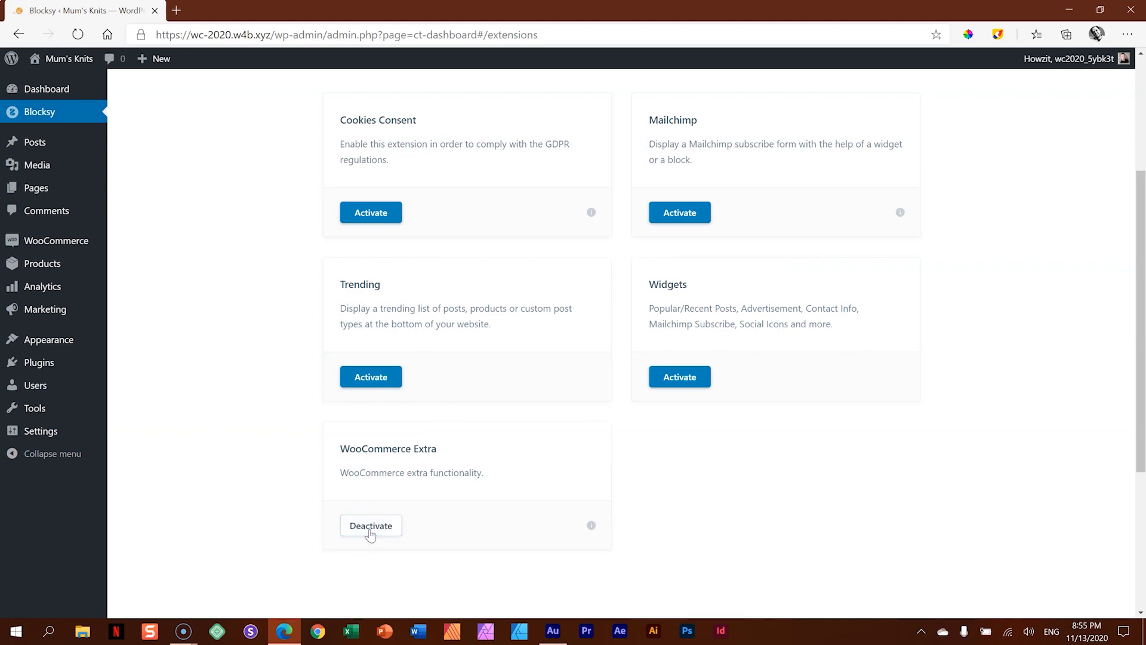
pyautogui.click(655, 506)
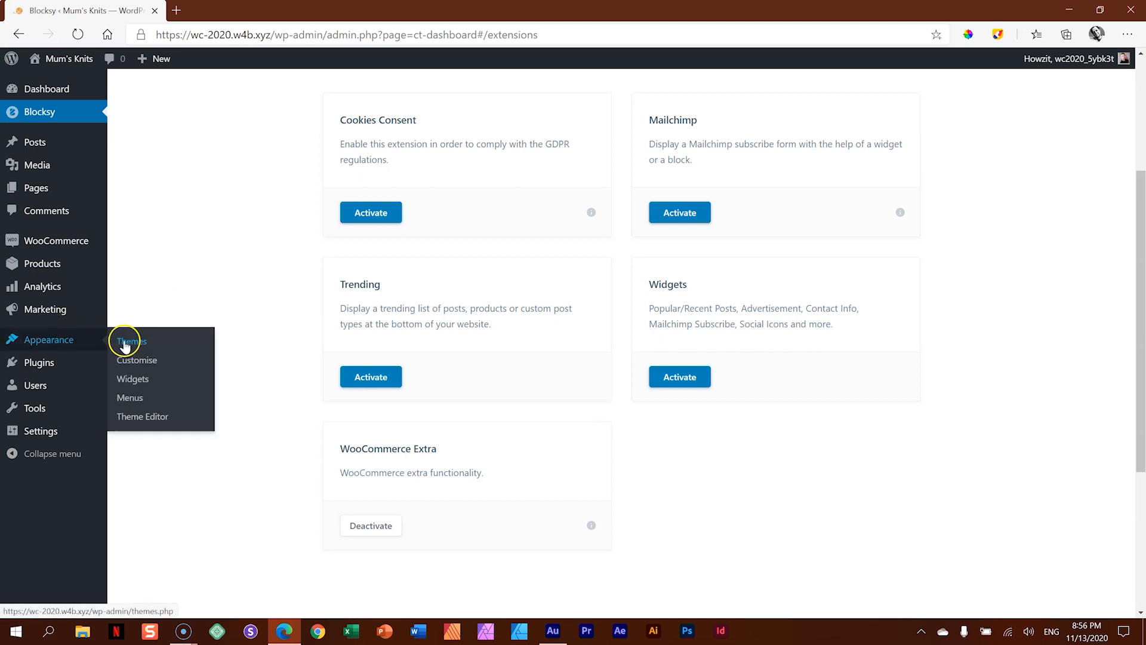
# - Go to the site's widget management page and expand the WooCommerce Sidebar area
pyautogui.click(127, 380)
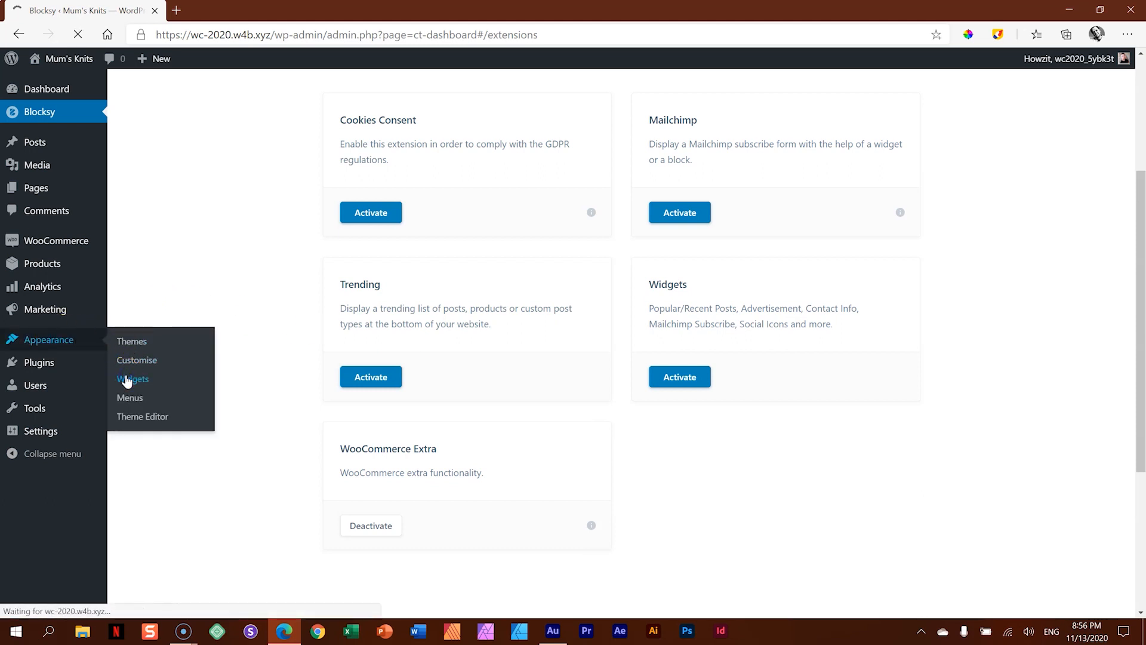
pyautogui.scroll(-1, 912, 540)
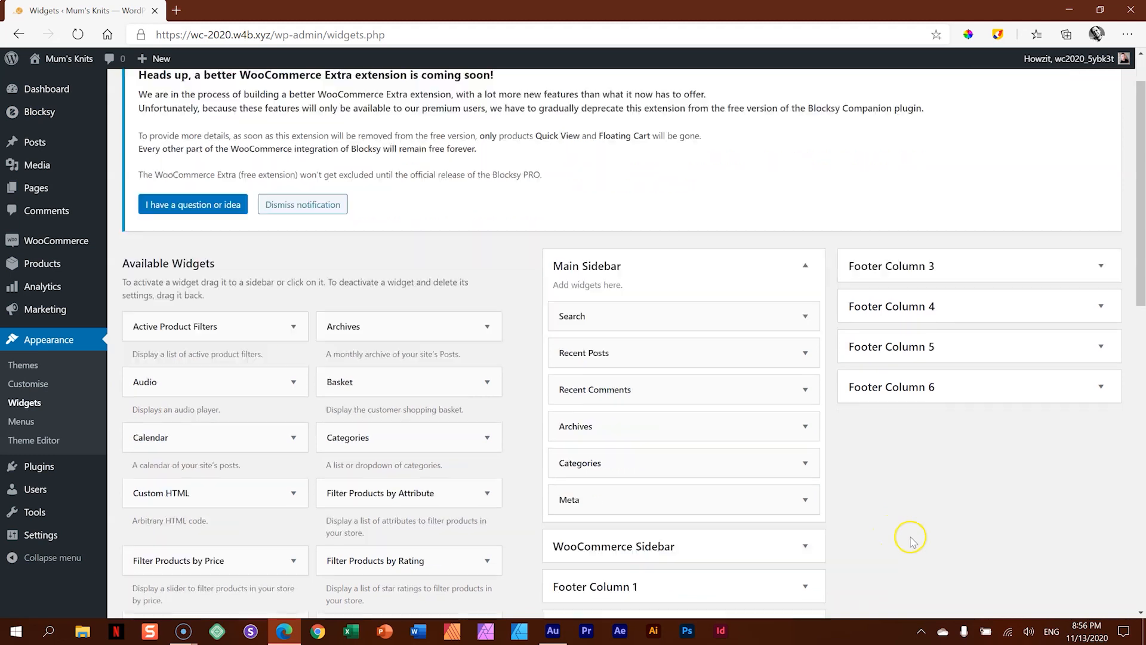
pyautogui.scroll(-4, 911, 540)
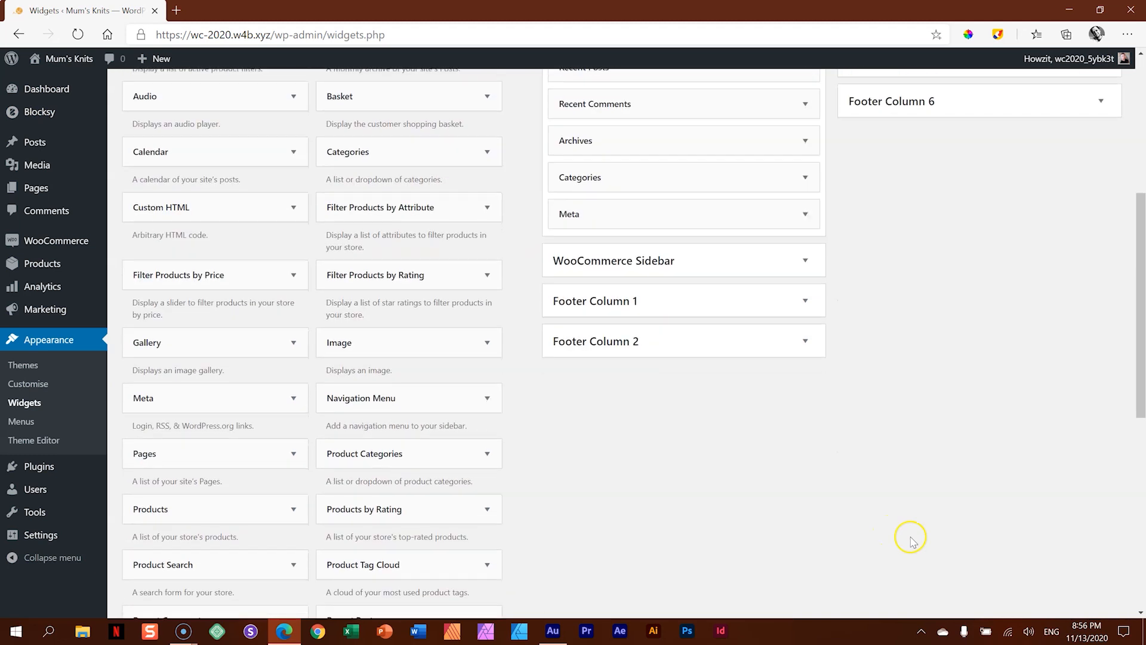
pyautogui.click(793, 273)
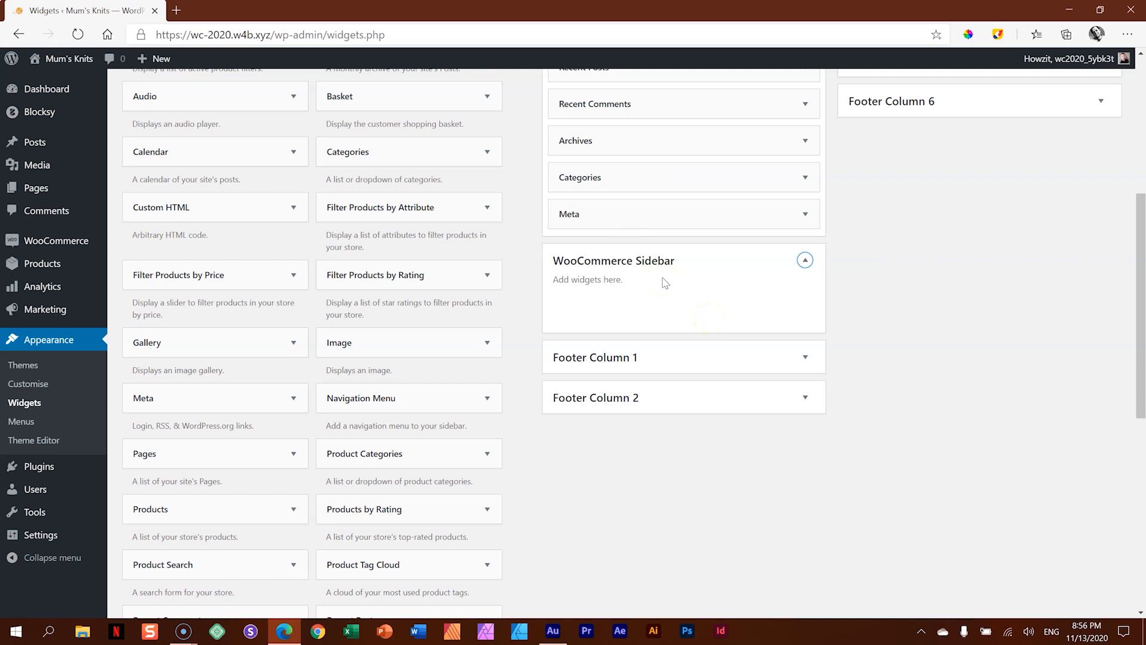
# - Open the site in a second browser tab and go through the shop to Product #002 to inspect its sidebar area
pyautogui.moveTo(53, 66)
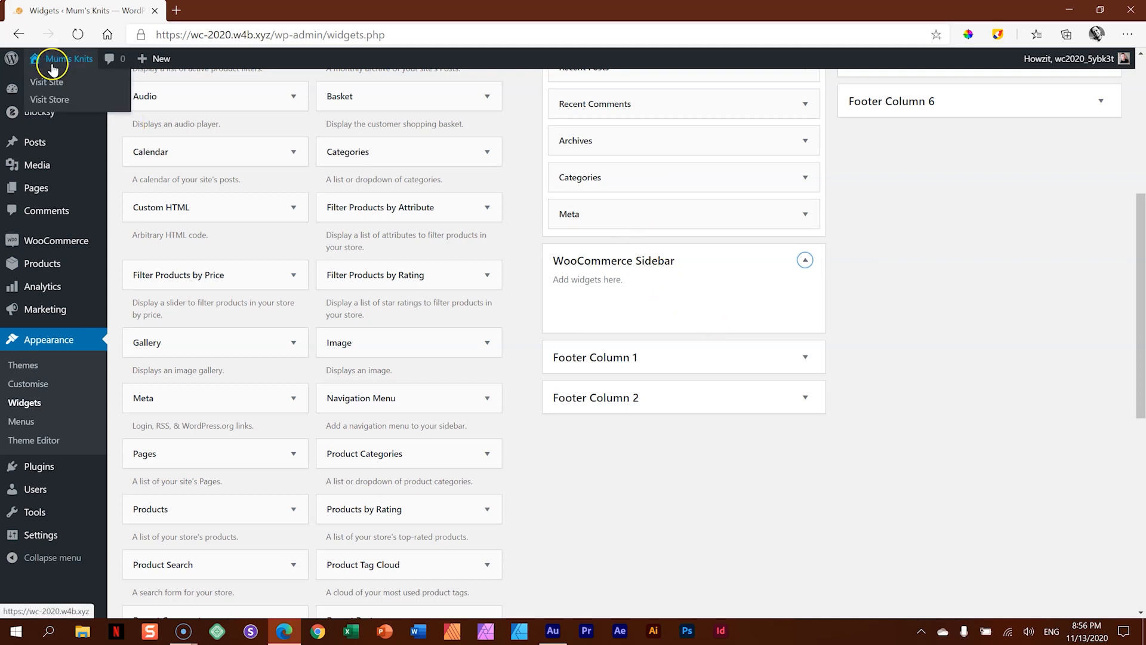
pyautogui.moveTo(53, 65)
pyautogui.mouseDown()
pyautogui.moveTo(161, 47)
pyautogui.moveTo(206, 13)
pyautogui.moveTo(89, 9)
pyautogui.moveTo(224, 5)
pyautogui.moveTo(212, 7)
pyautogui.mouseUp()
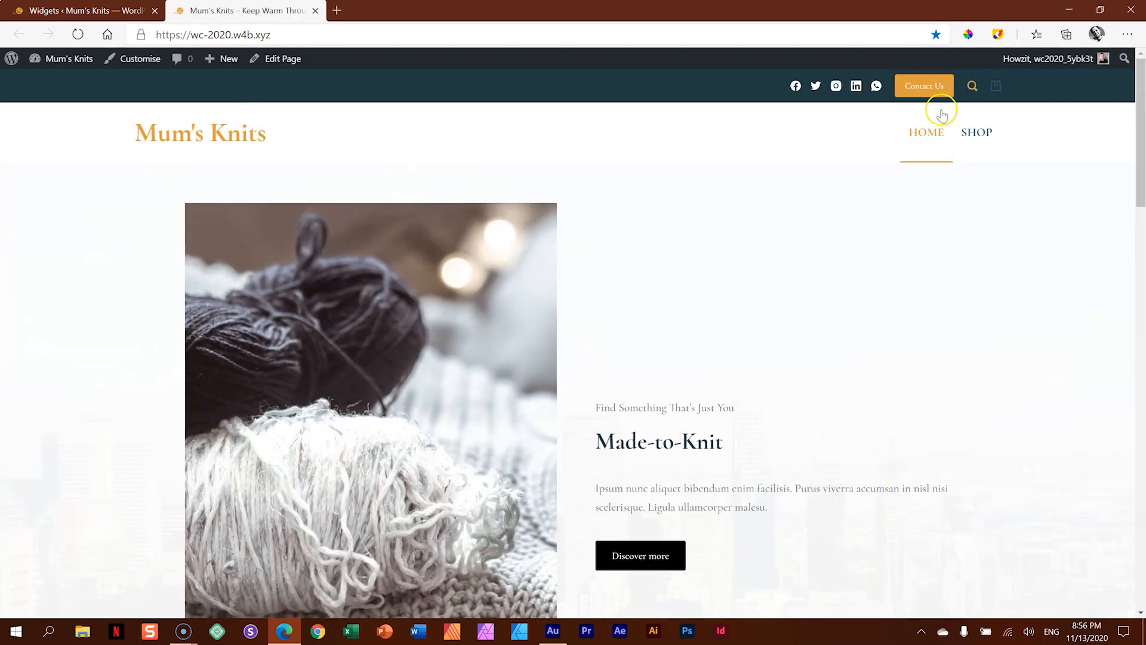
pyautogui.click(976, 133)
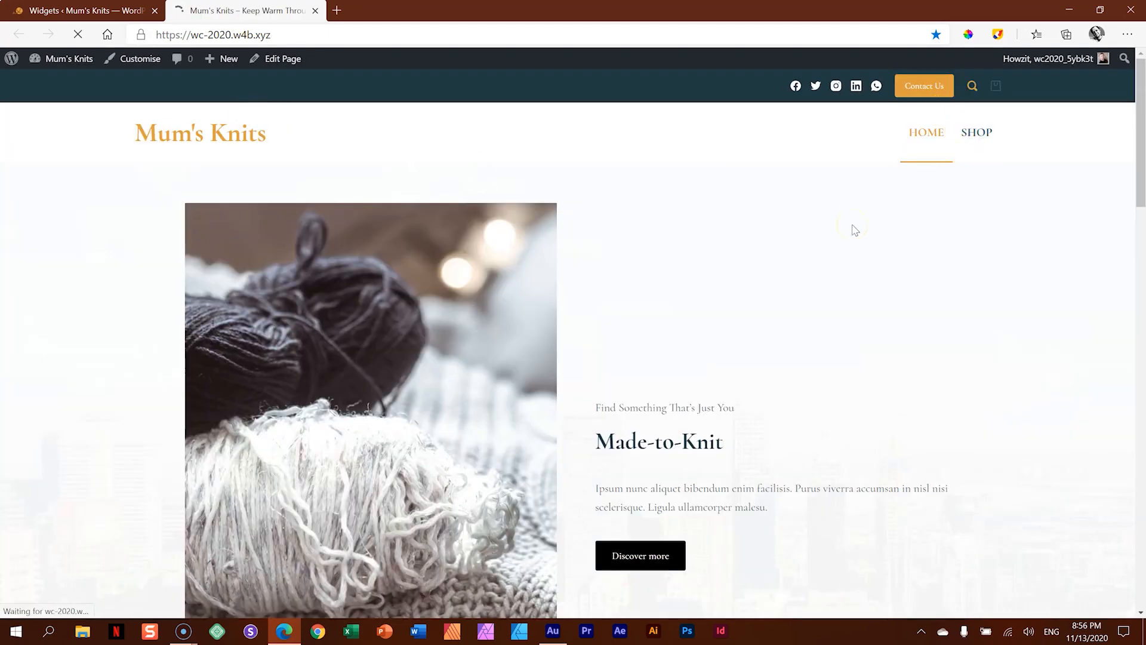
pyautogui.scroll(-5, 851, 224)
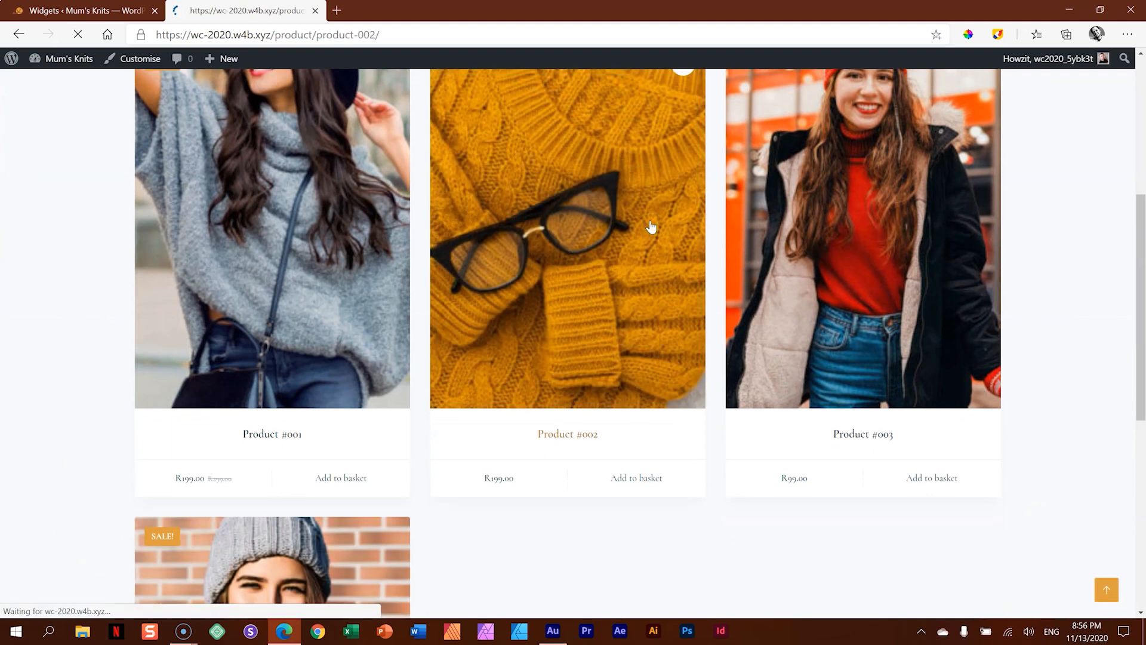
pyautogui.scroll(-4, 1027, 91)
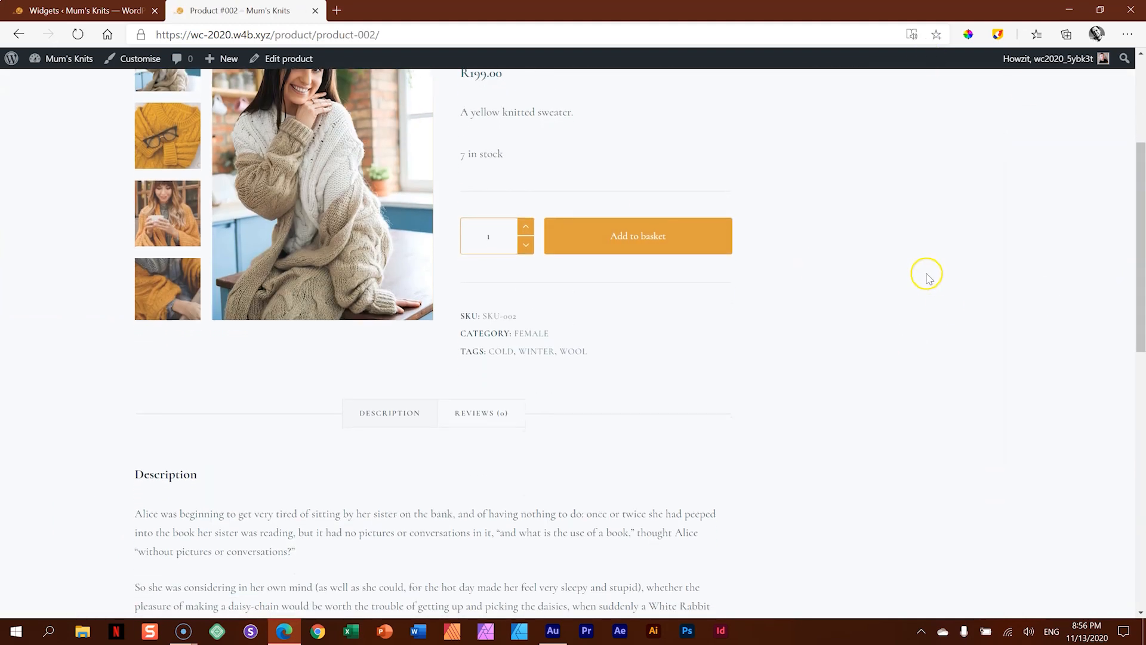
pyautogui.scroll(4, 836, 239)
# - Add the Products widget to the WooCommerce Sidebar and reload the Product #002 page to check it
pyautogui.click(101, 10)
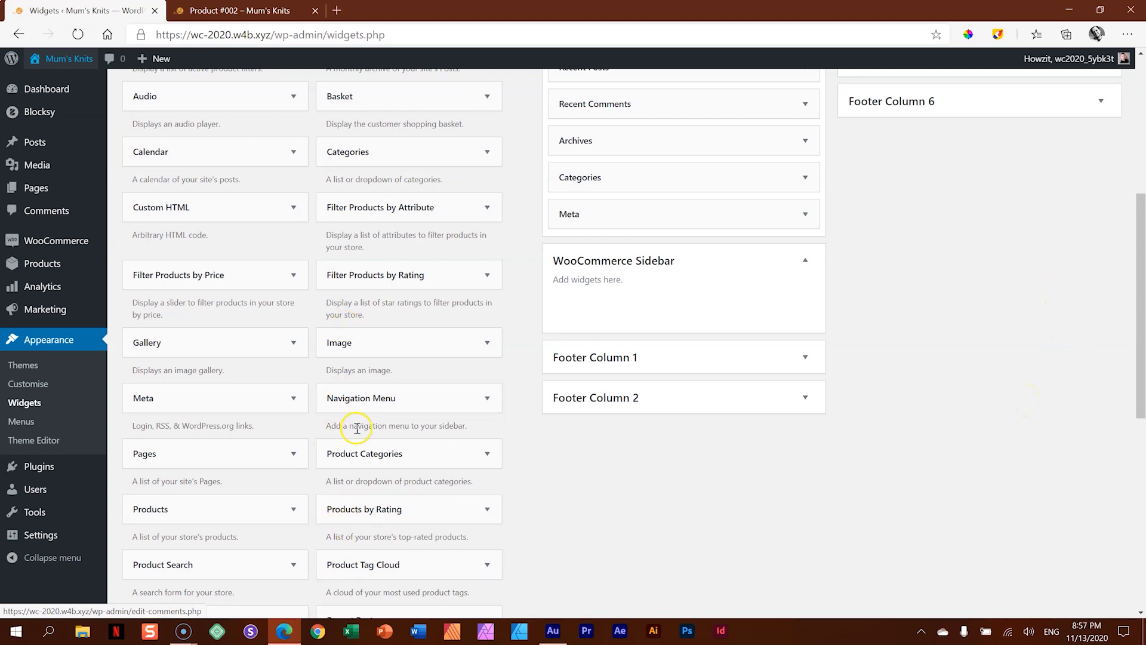
pyautogui.scroll(-2, 545, 528)
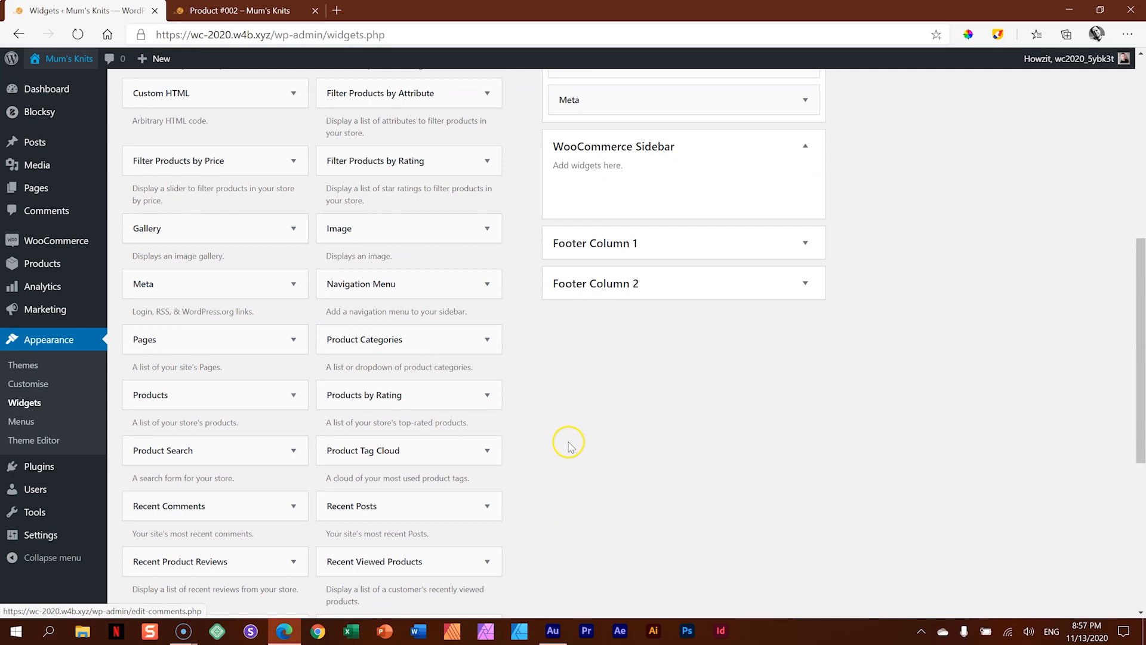
pyautogui.scroll(3, 598, 445)
pyautogui.scroll(-3, 599, 446)
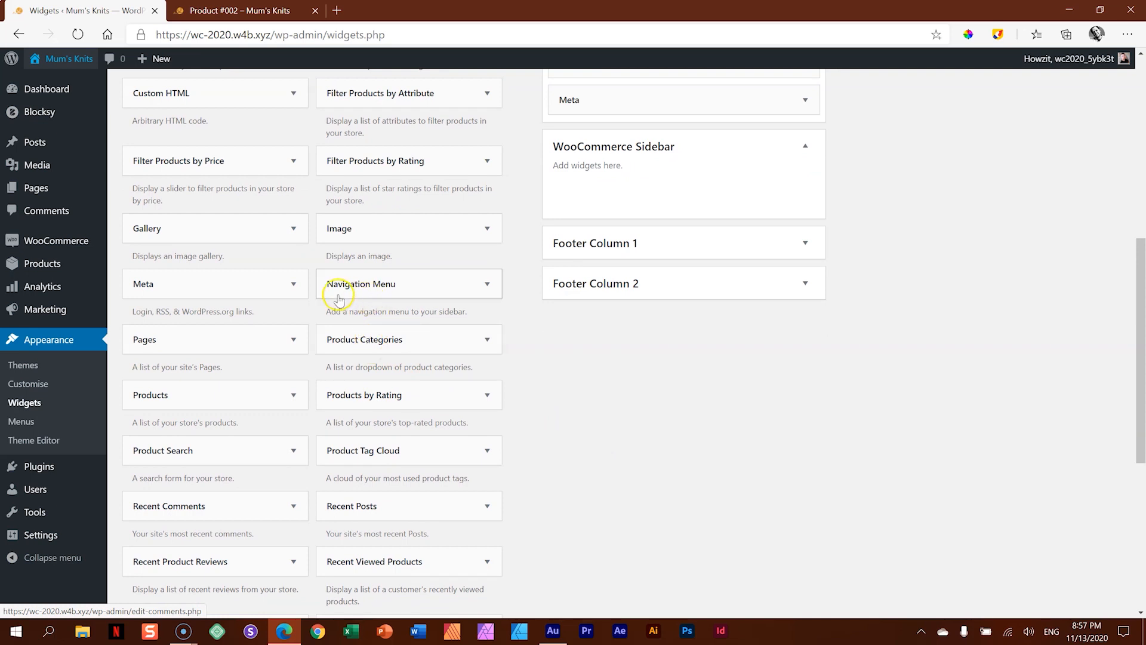
pyautogui.moveTo(248, 396); pyautogui.dragTo(605, 176)
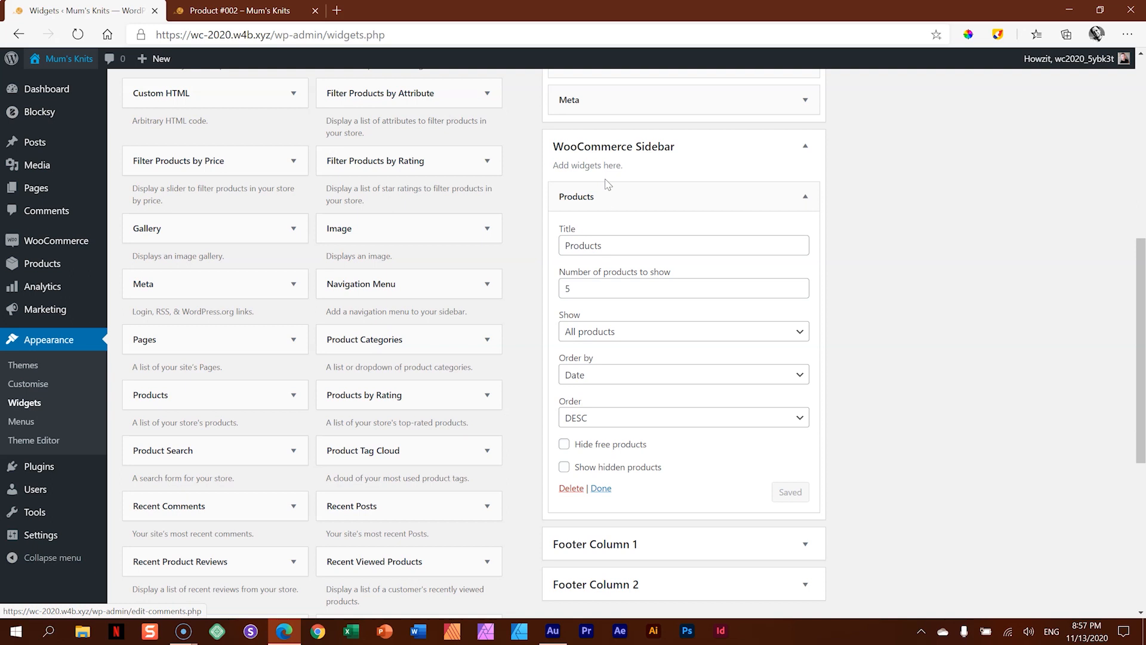
pyautogui.click(179, 11)
pyautogui.click(79, 34)
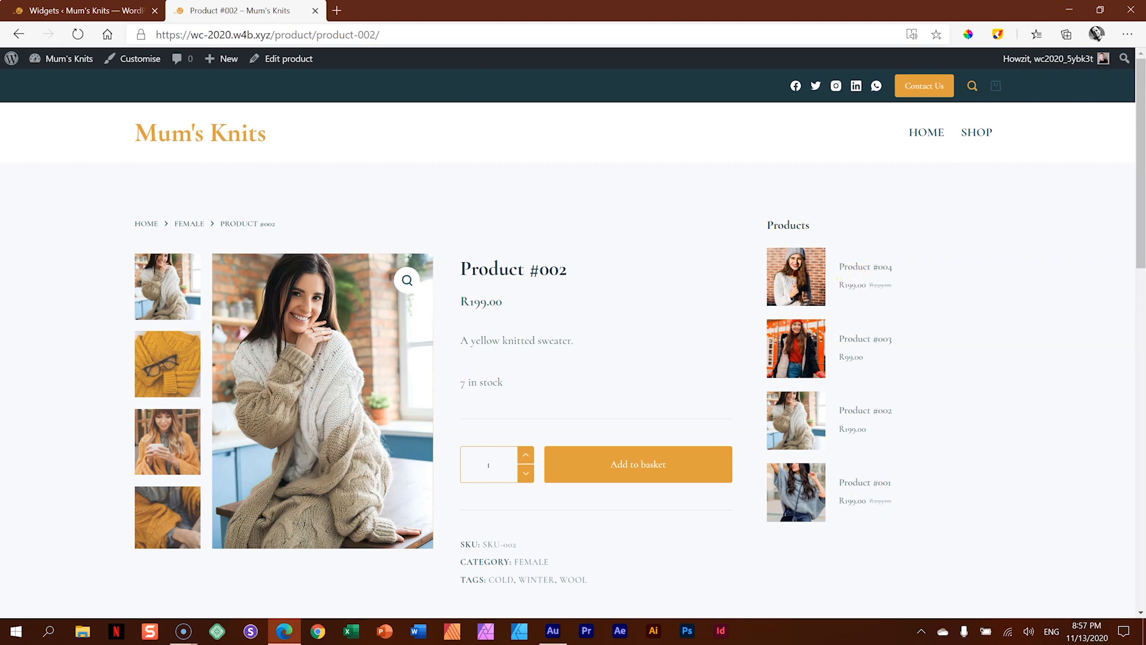
# - Add the Recent Viewed Products widget below Products in the WooCommerce Sidebar, set it to show 2 products and save it
pyautogui.click(83, 11)
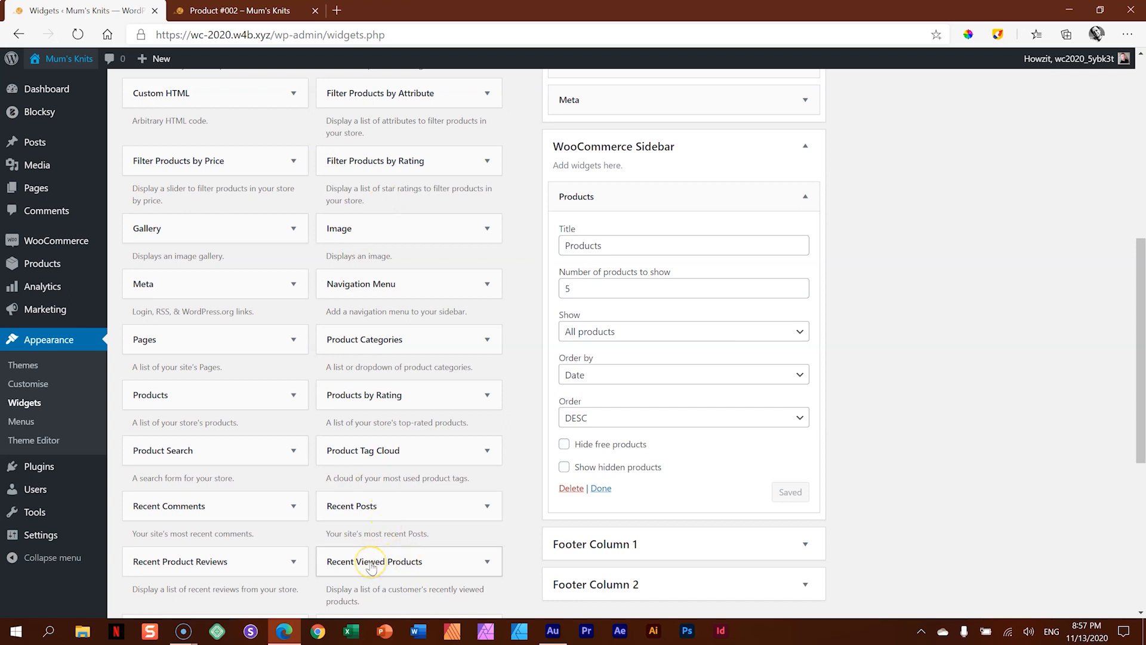
pyautogui.moveTo(373, 567); pyautogui.dragTo(620, 530)
pyautogui.click(804, 197)
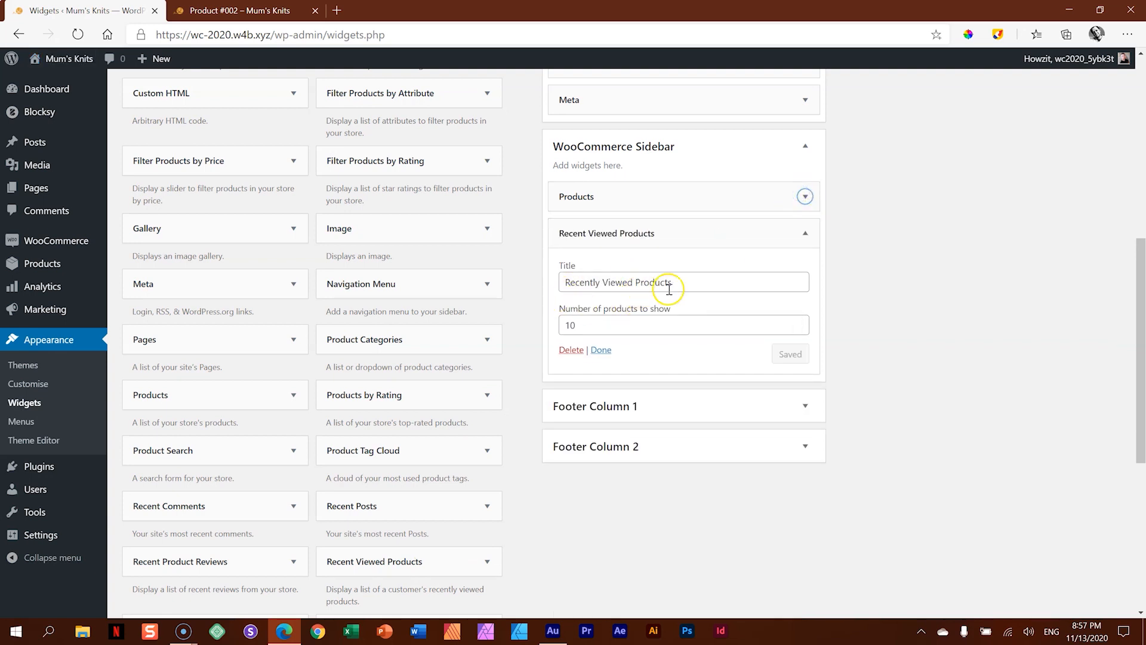
pyautogui.click(798, 329)
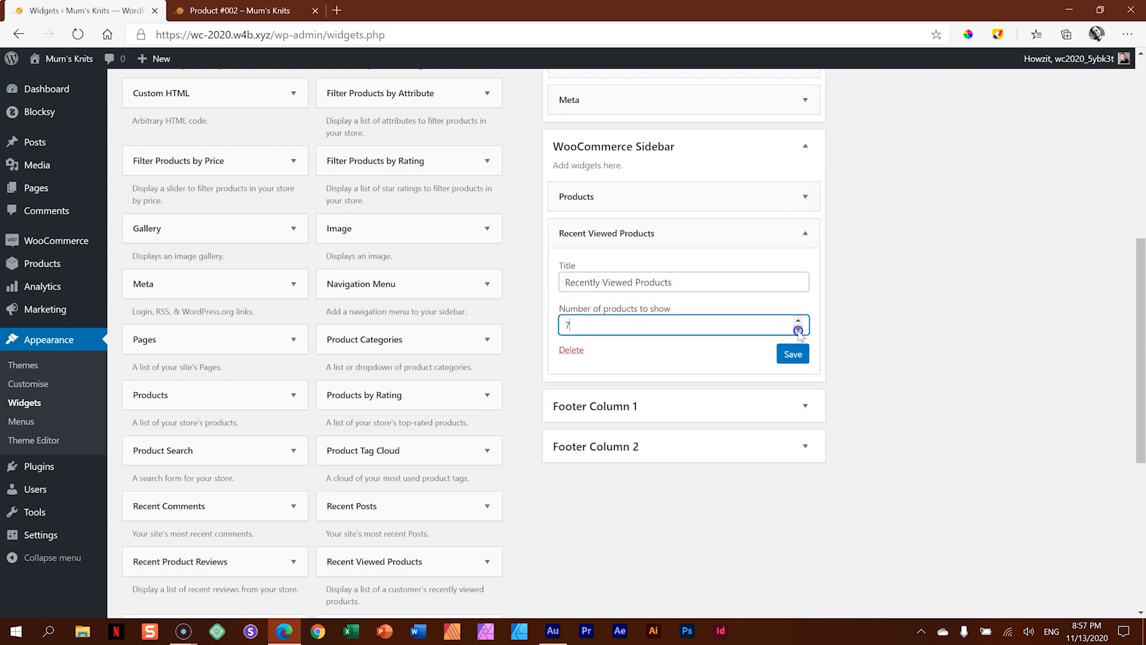
pyautogui.click(805, 234)
pyautogui.click(784, 359)
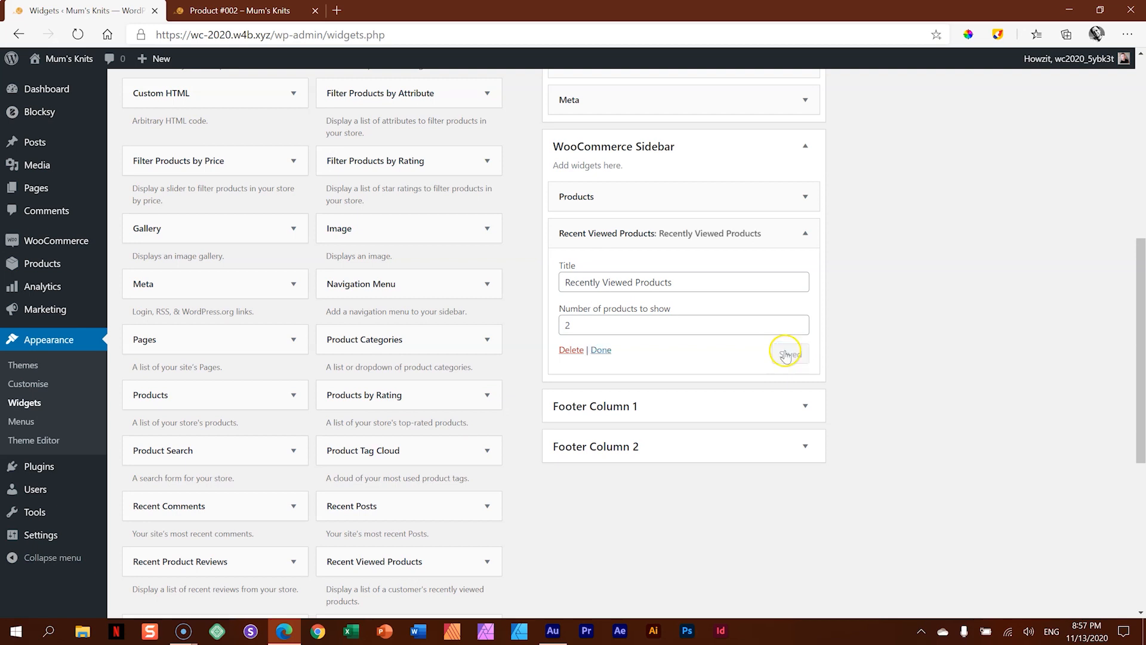
pyautogui.click(807, 233)
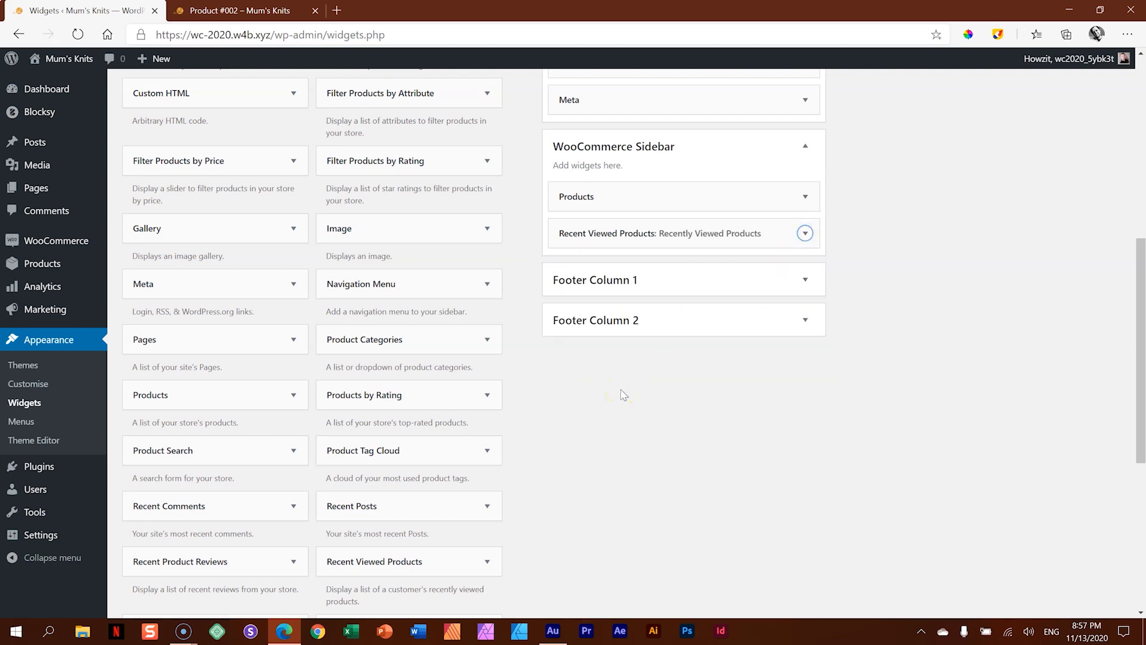
# - Add the Product Categories widget to the WooCommerce Sidebar and place it below Recent Viewed Products
pyautogui.scroll(-4, 624, 394)
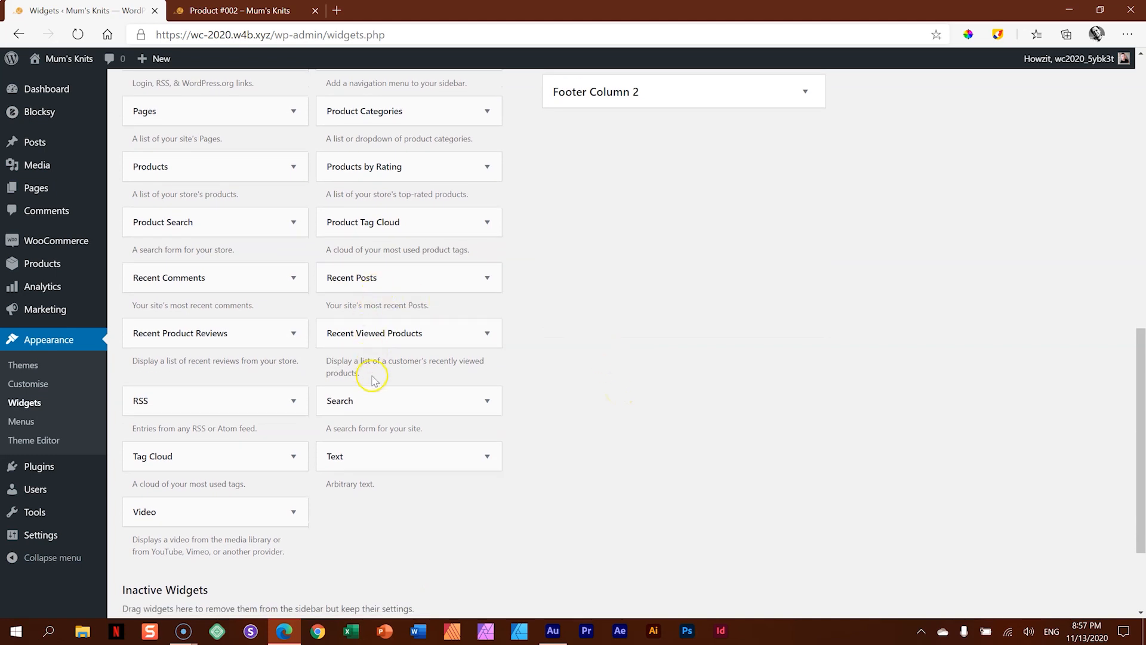
pyautogui.scroll(4, 377, 423)
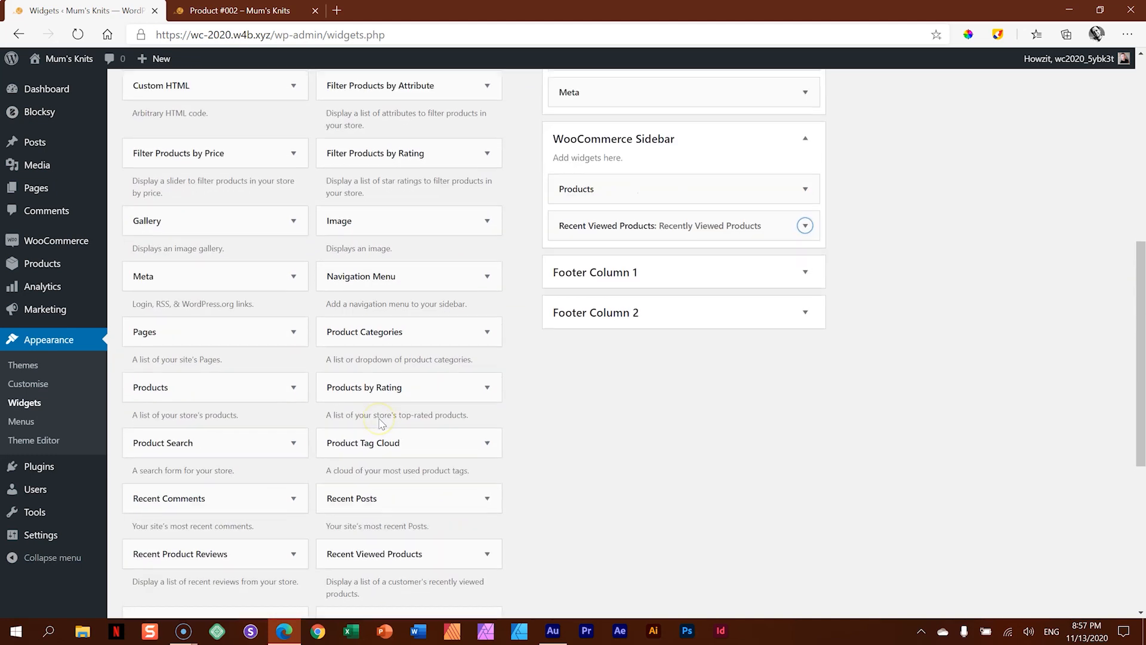
pyautogui.moveTo(354, 341); pyautogui.dragTo(599, 238)
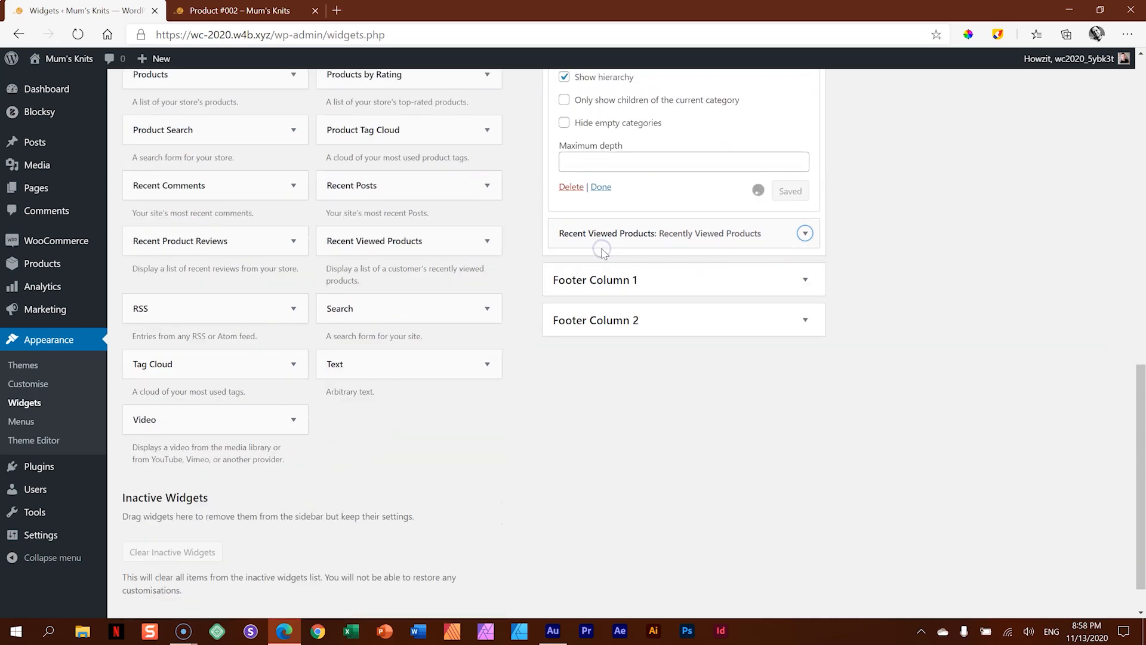
pyautogui.scroll(4, 603, 252)
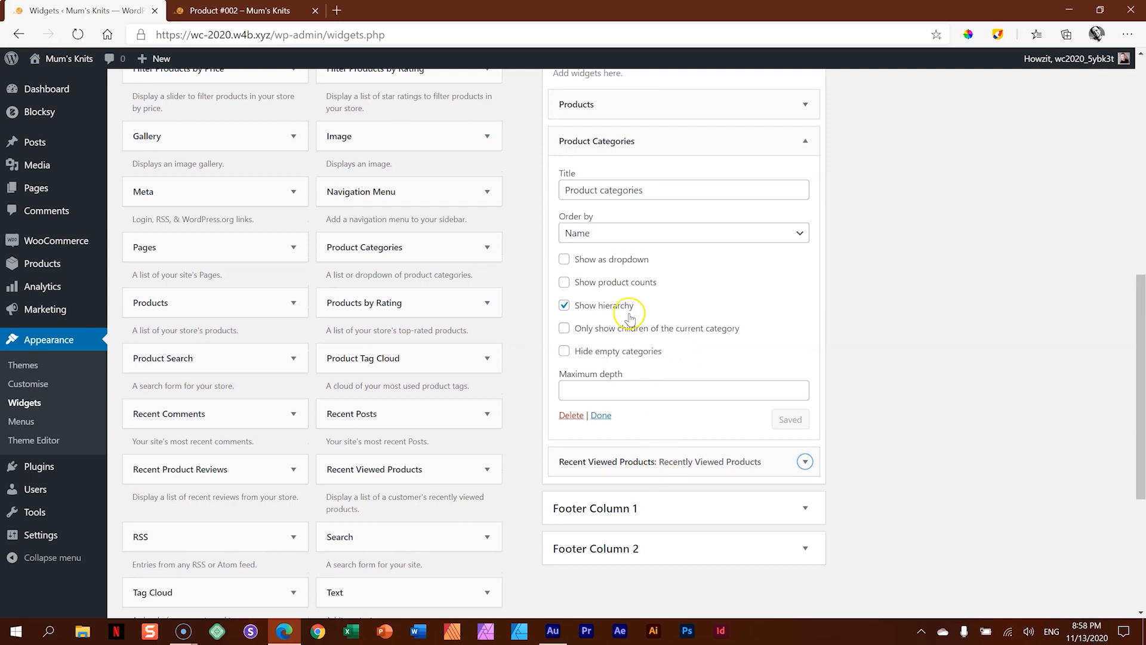
pyautogui.moveTo(657, 464); pyautogui.dragTo(655, 143)
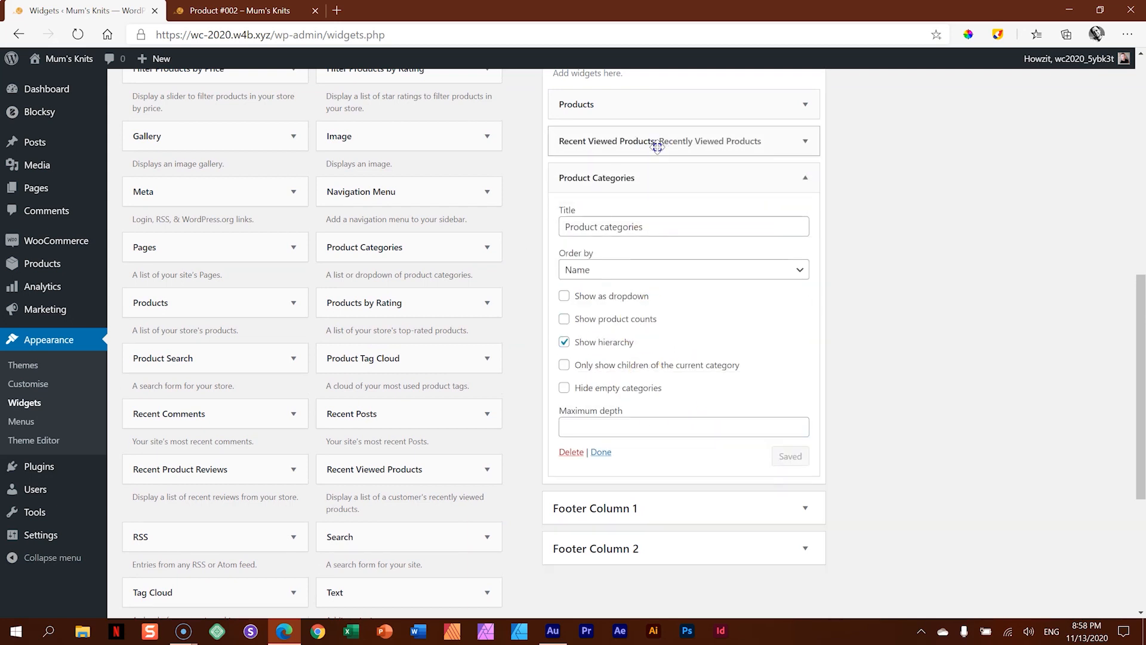
pyautogui.click(807, 180)
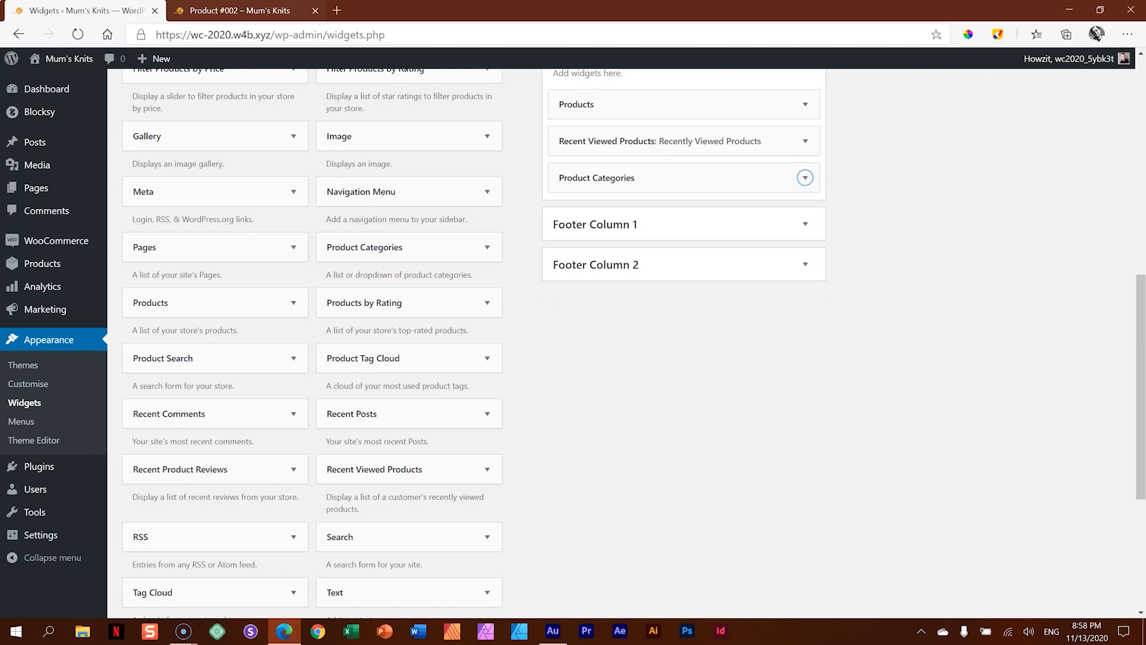
# - Reload the Product #002 page and examine the widgets in its sidebar
pyautogui.click(239, 10)
pyautogui.click(77, 34)
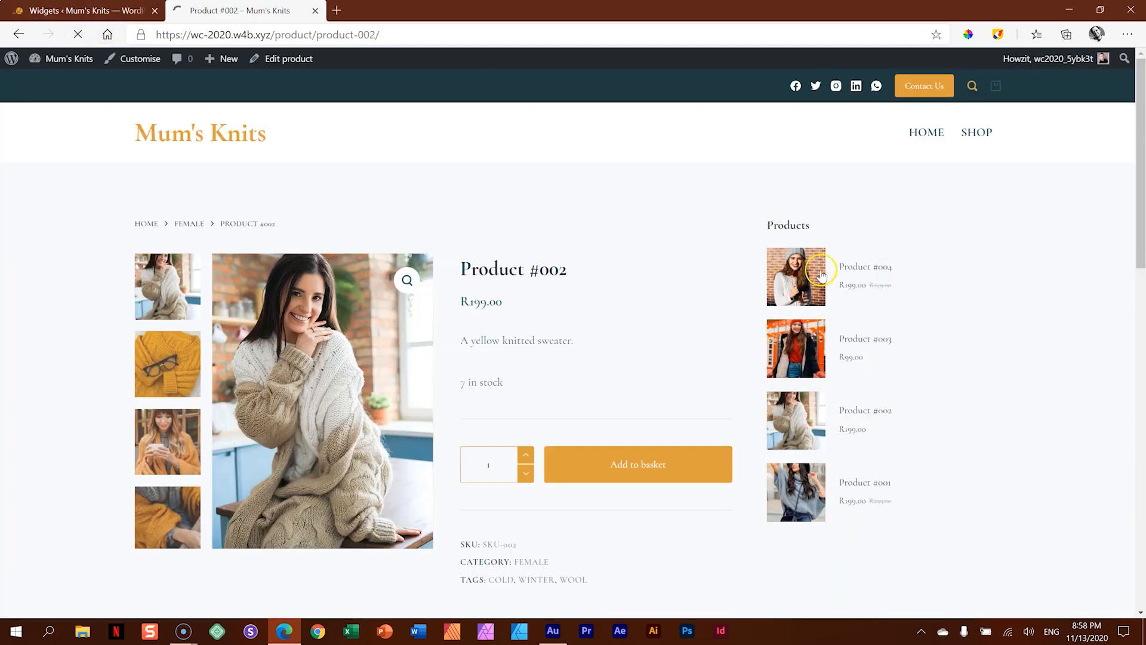
pyautogui.scroll(-2, 901, 391)
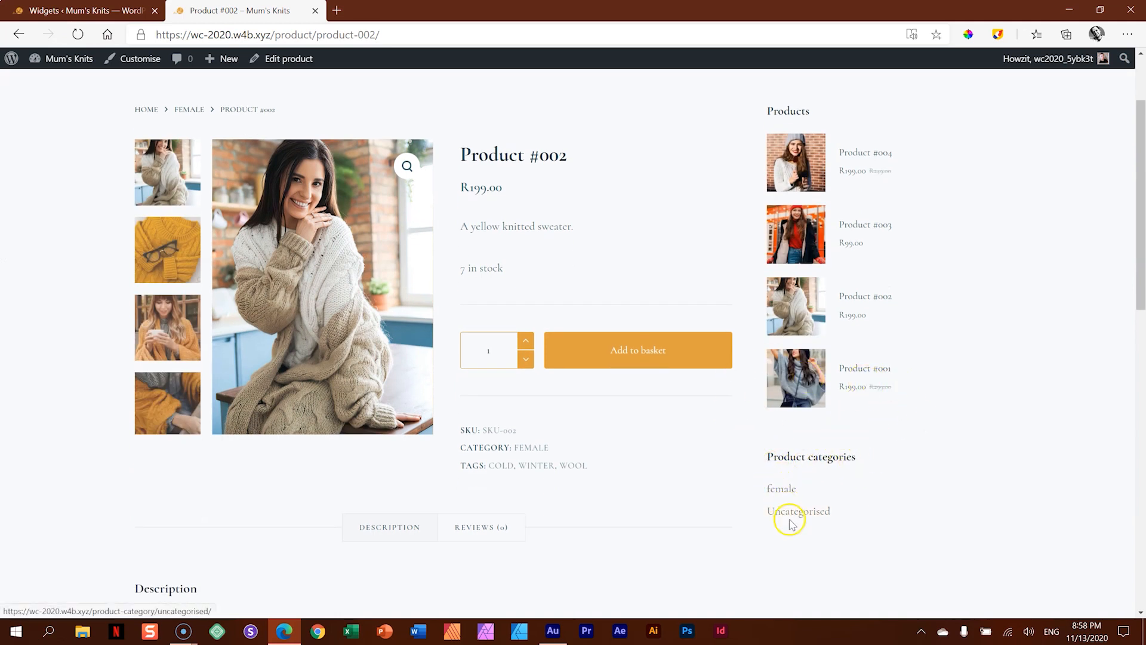
pyautogui.scroll(2, 828, 376)
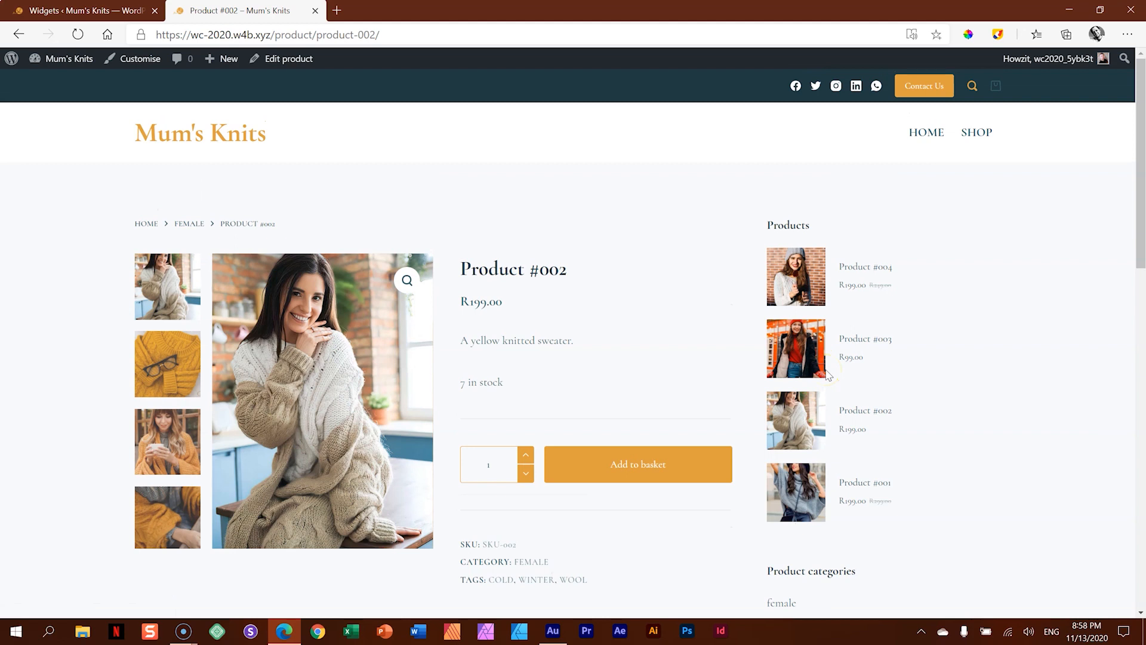
# - Add another Products widget at the top of the WooCommerce Sidebar, above the existing Products widget
pyautogui.click(95, 10)
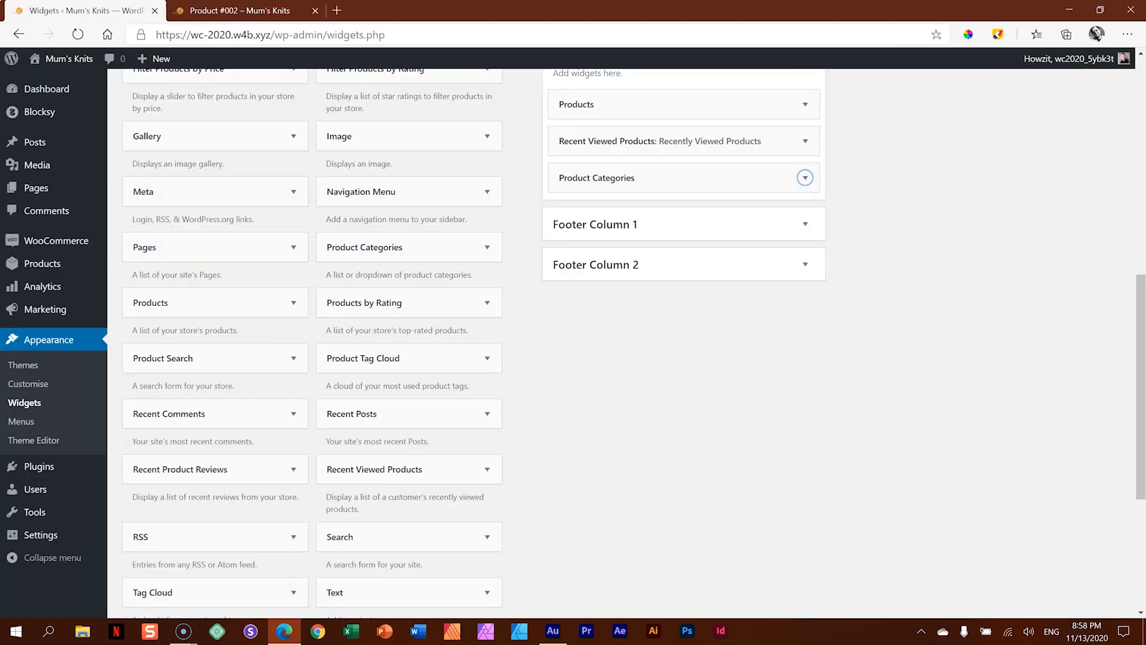
pyautogui.scroll(2, 592, 351)
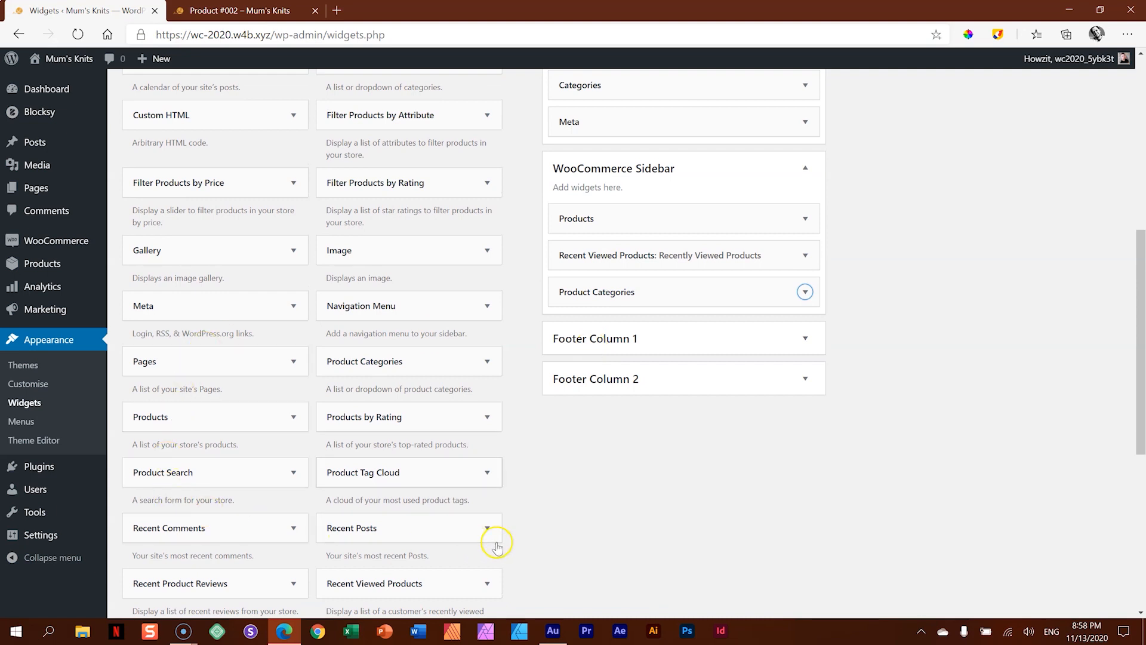
pyautogui.moveTo(143, 407); pyautogui.dragTo(603, 188)
pyautogui.scroll(3, 650, 213)
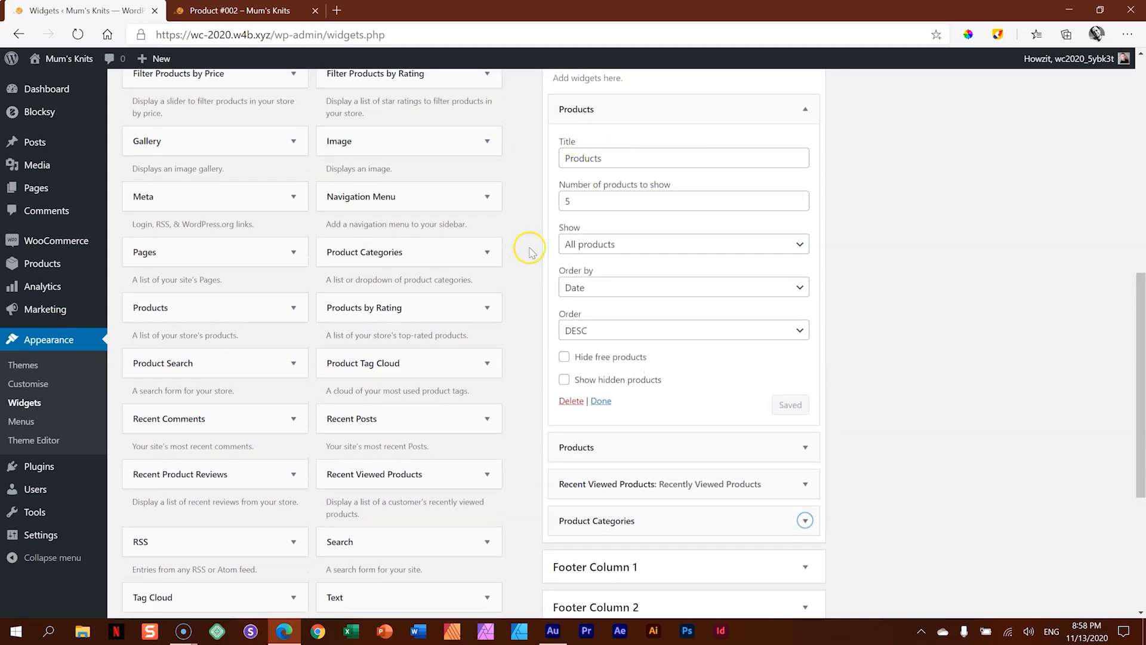
# - Set the new Products widget to show 2 on-sale products under the title Clearance, save it and reload the Product #002 page
pyautogui.click(576, 244)
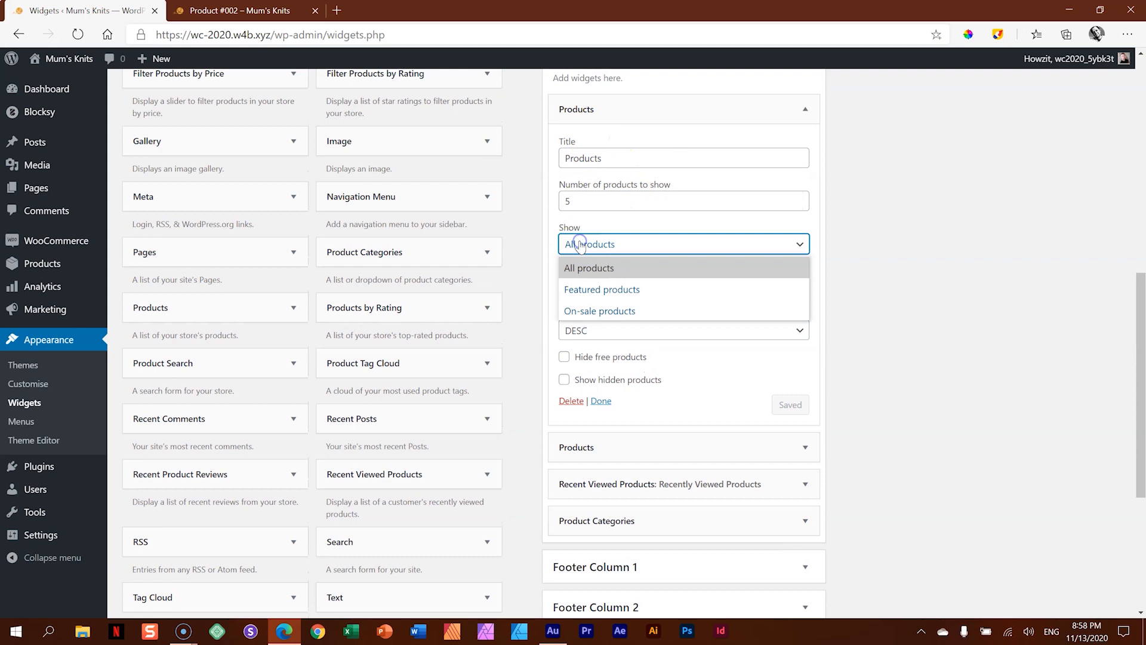
pyautogui.click(602, 311)
pyautogui.click(798, 206)
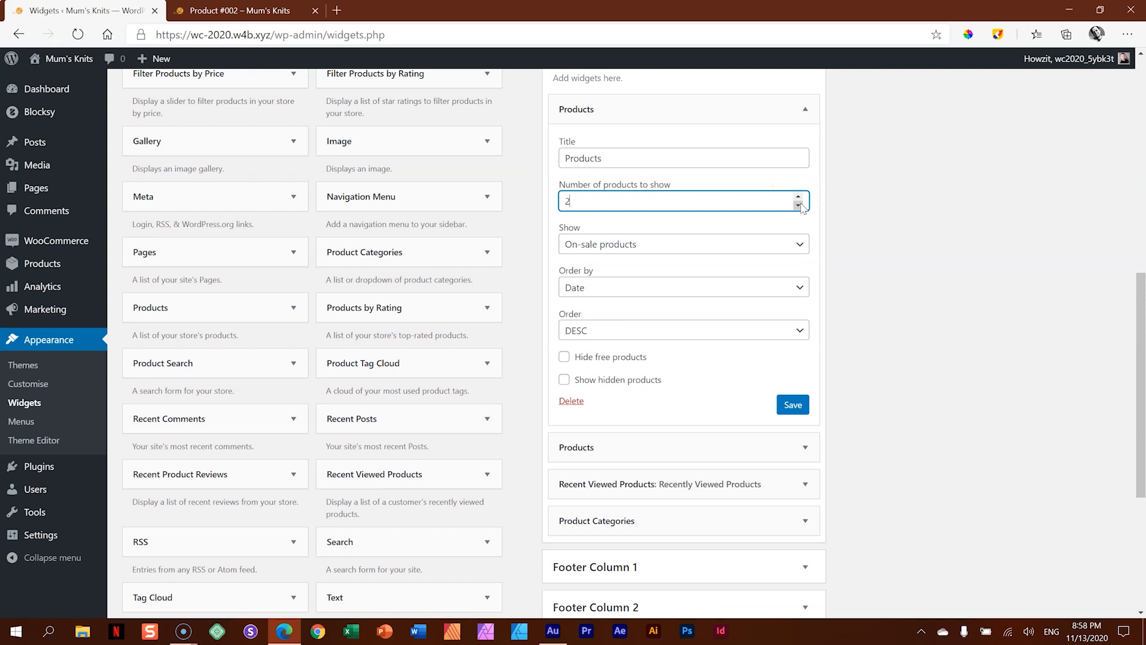
pyautogui.moveTo(623, 158); pyautogui.dragTo(544, 161)
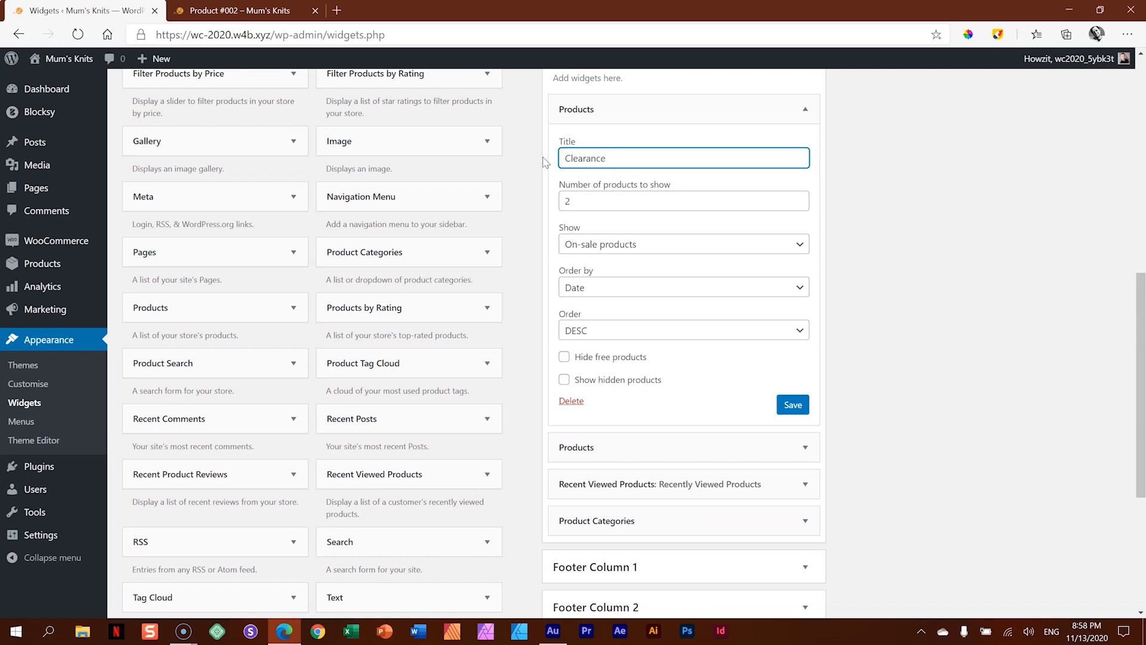
pyautogui.click(793, 405)
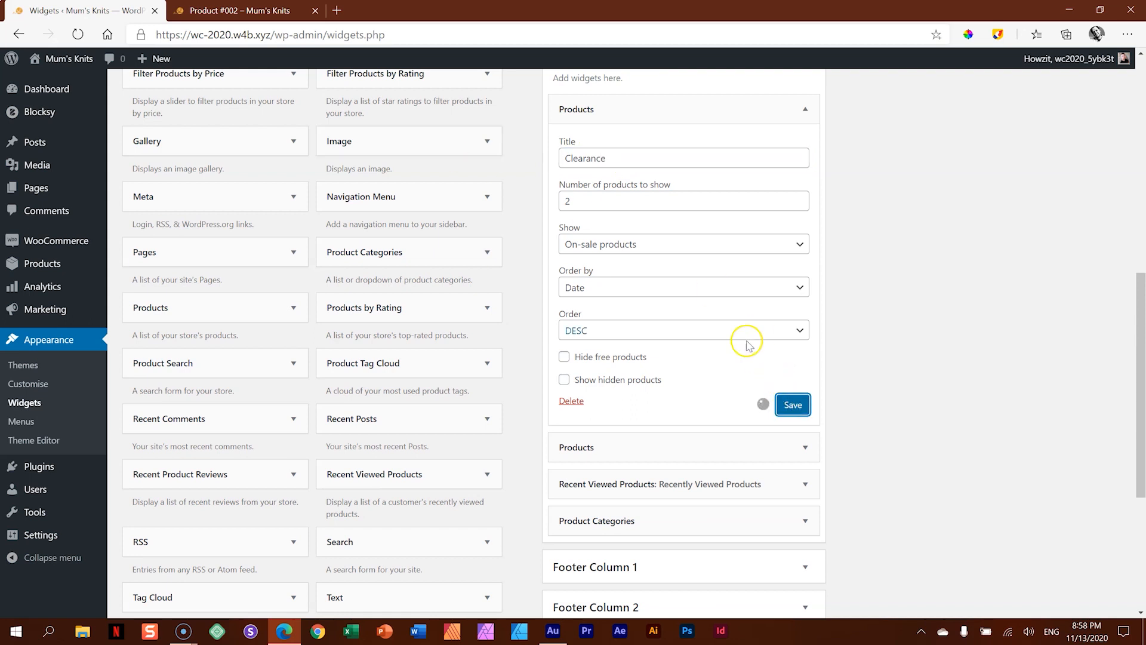
pyautogui.click(239, 10)
pyautogui.click(78, 34)
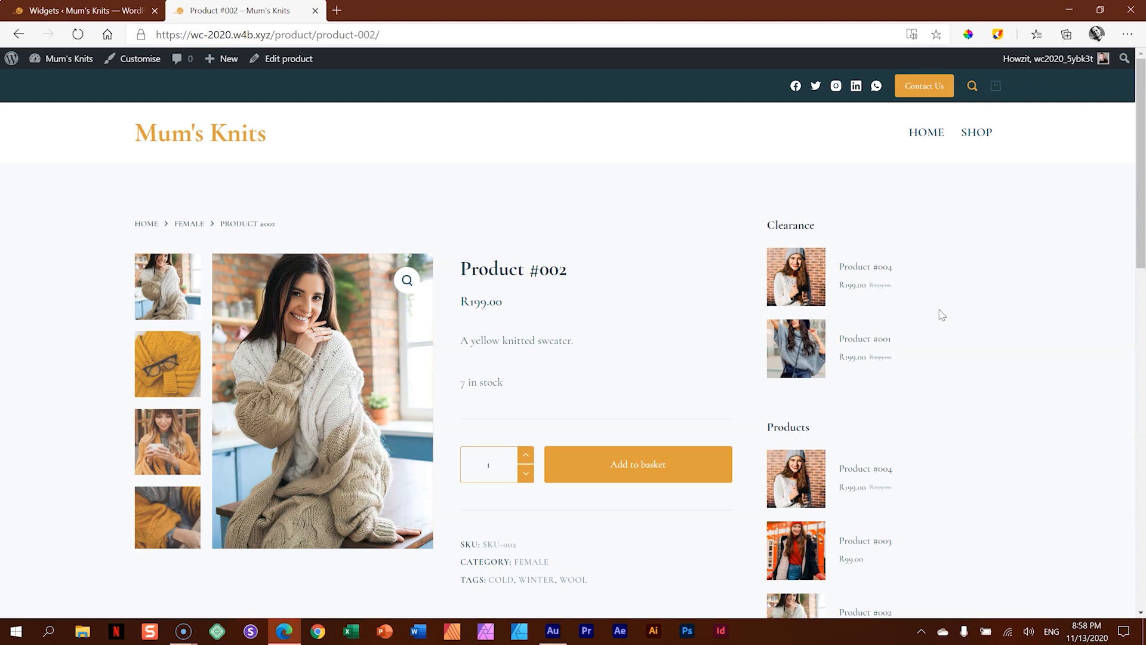
# - Mark Product #003 as a featured product in the shop's list of all products
pyautogui.click(98, 6)
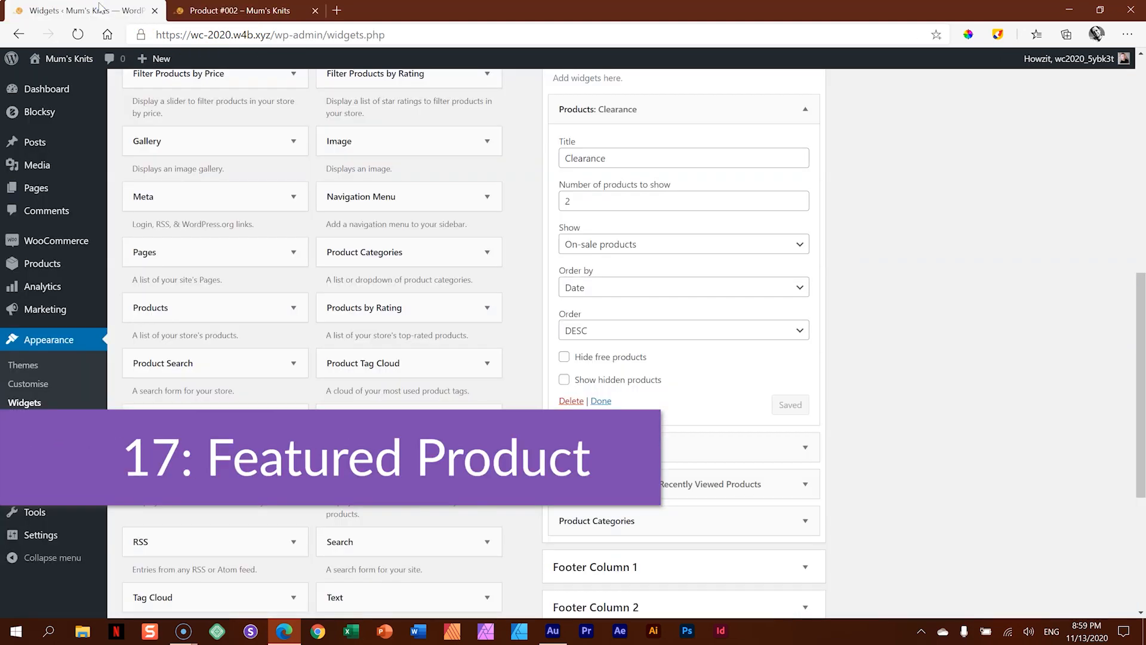
pyautogui.moveTo(75, 264)
pyautogui.click(125, 267)
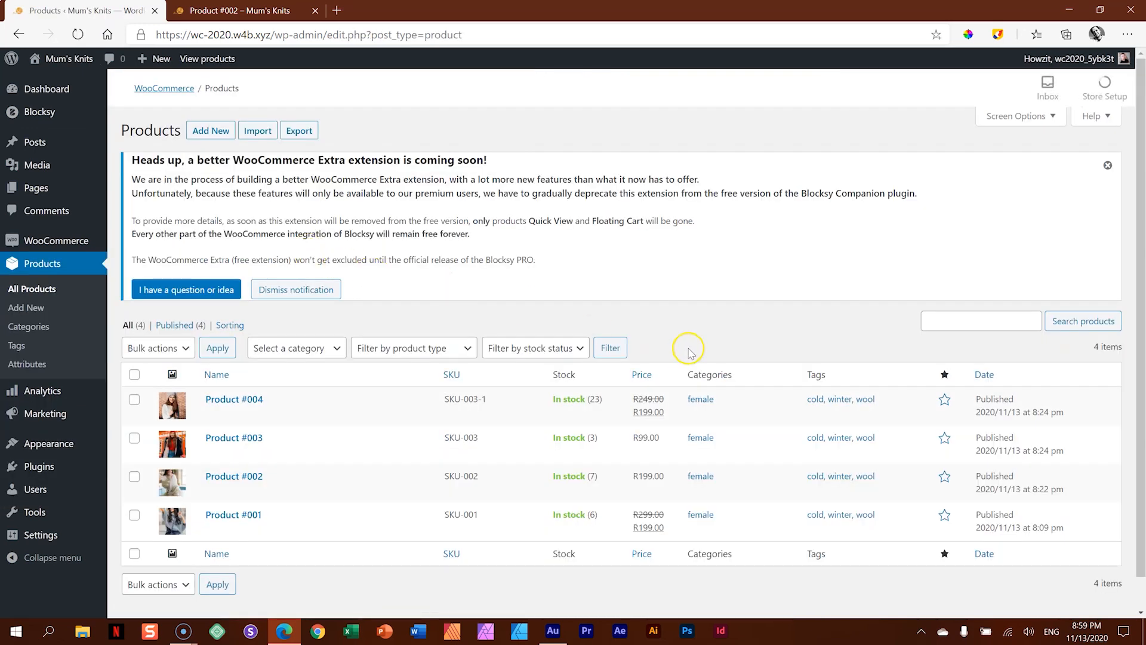
pyautogui.scroll(-1, 777, 373)
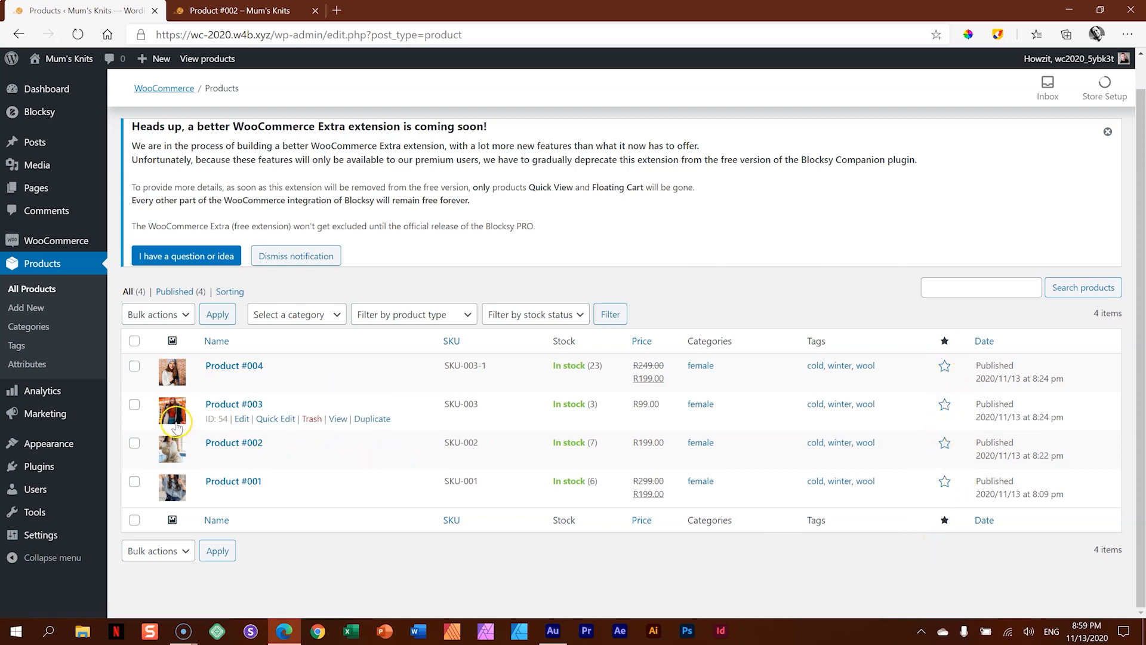
pyautogui.click(240, 7)
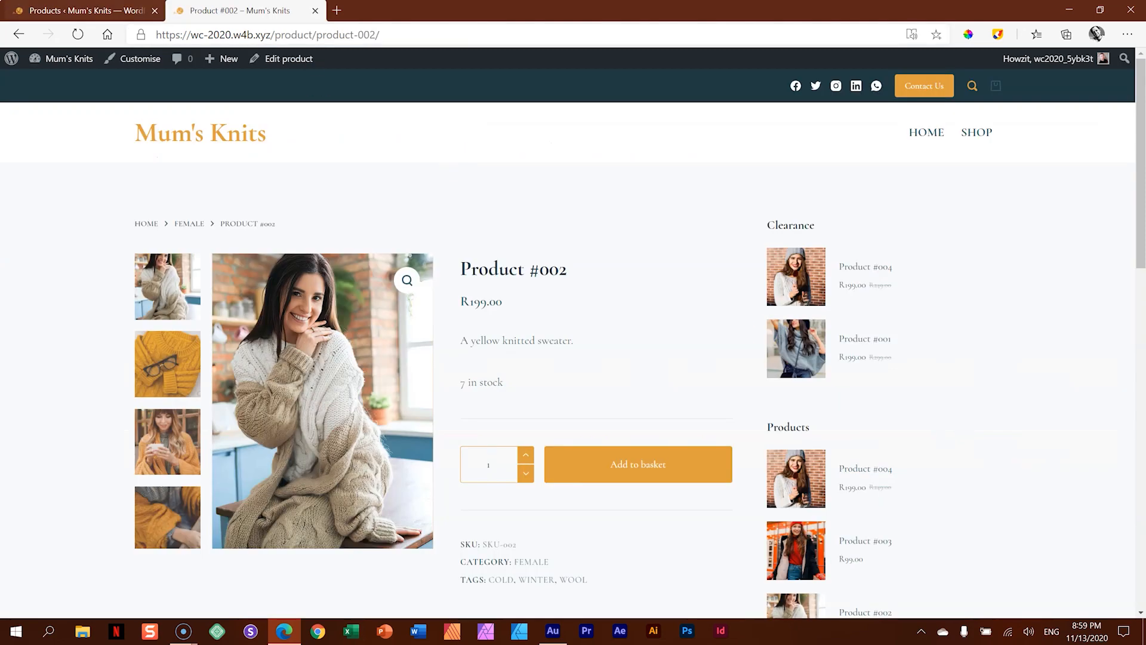
pyautogui.click(111, 5)
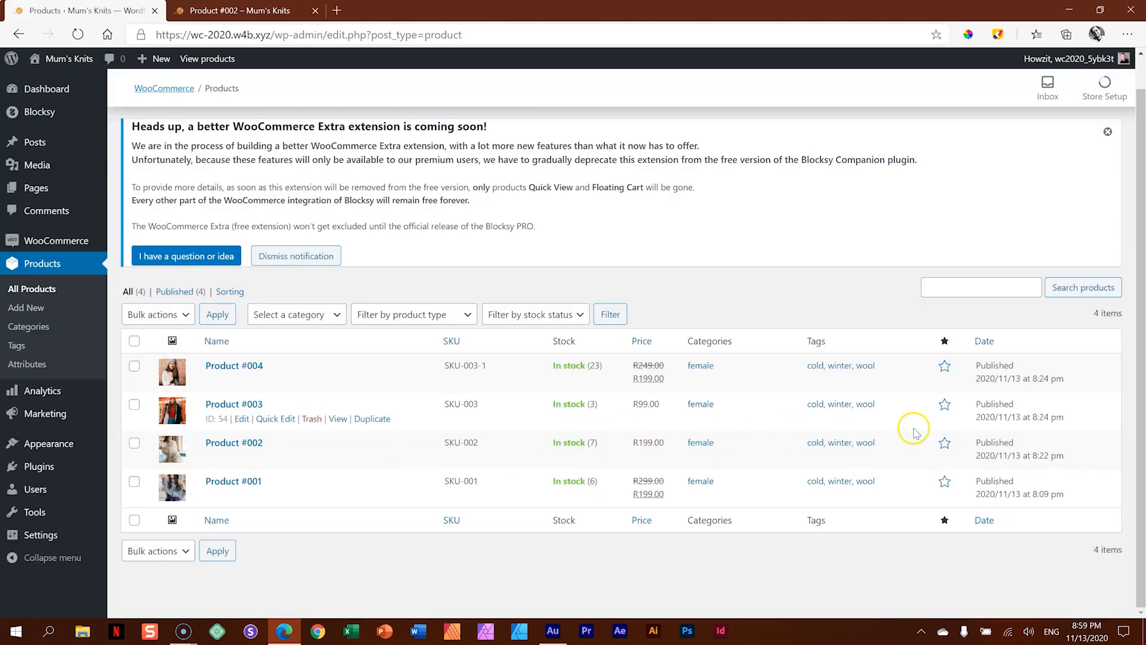
pyautogui.click(944, 406)
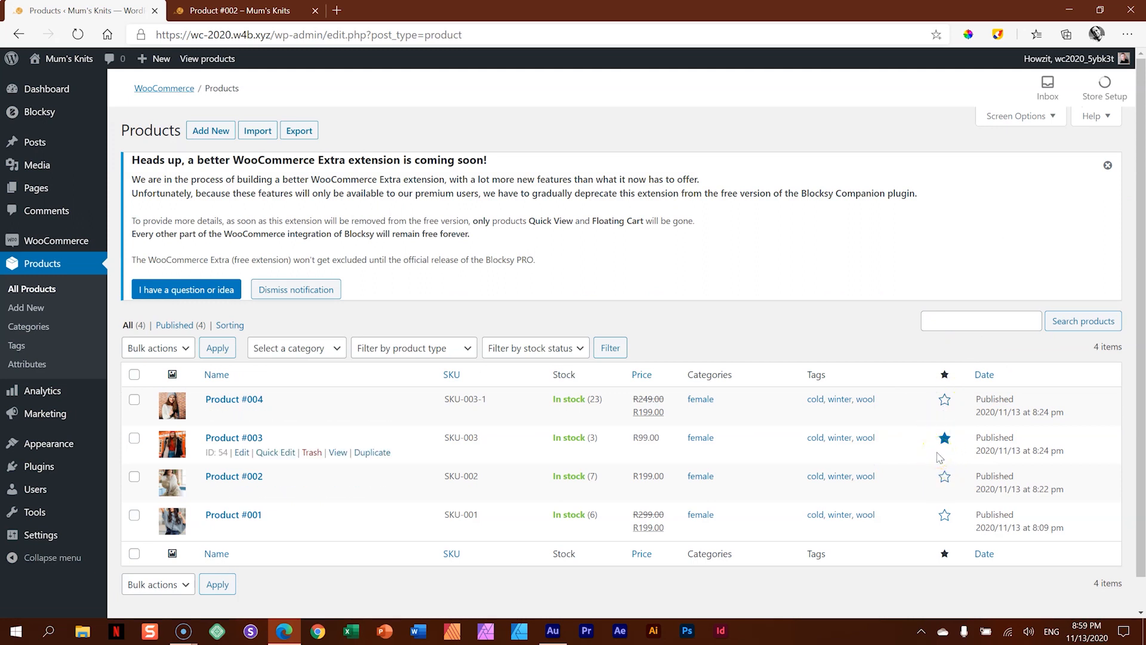
# - Return to the widget settings and add a Products widget above Clearance in the WooCommerce Sidebar
pyautogui.moveTo(60, 445)
pyautogui.click(121, 471)
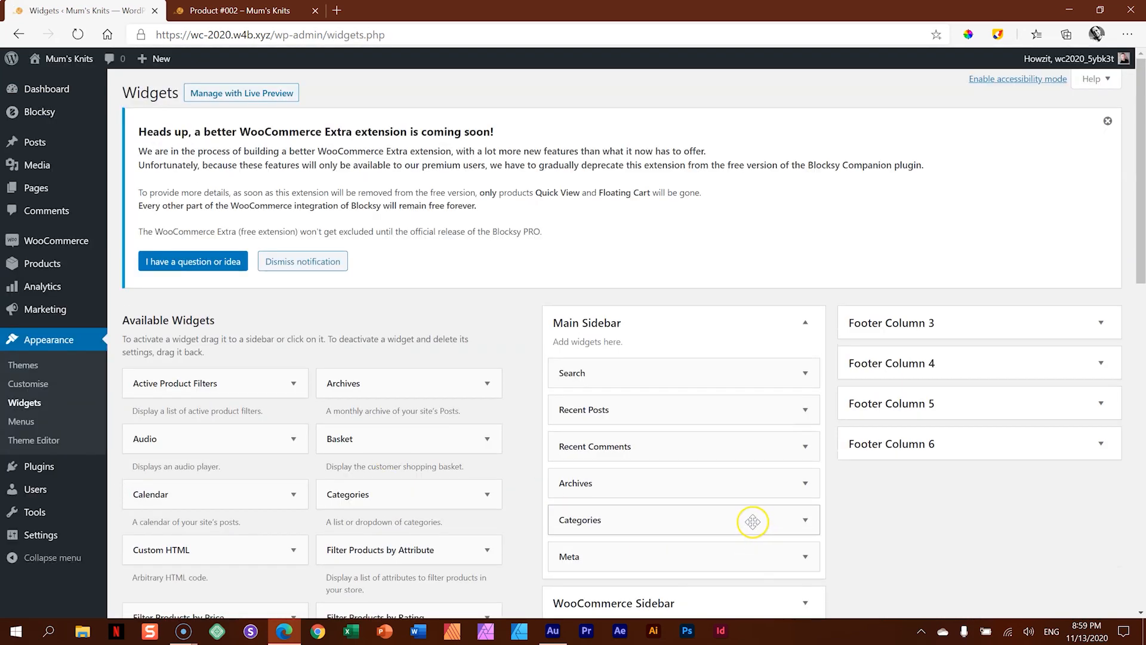
pyautogui.scroll(-4, 753, 521)
pyautogui.click(743, 376)
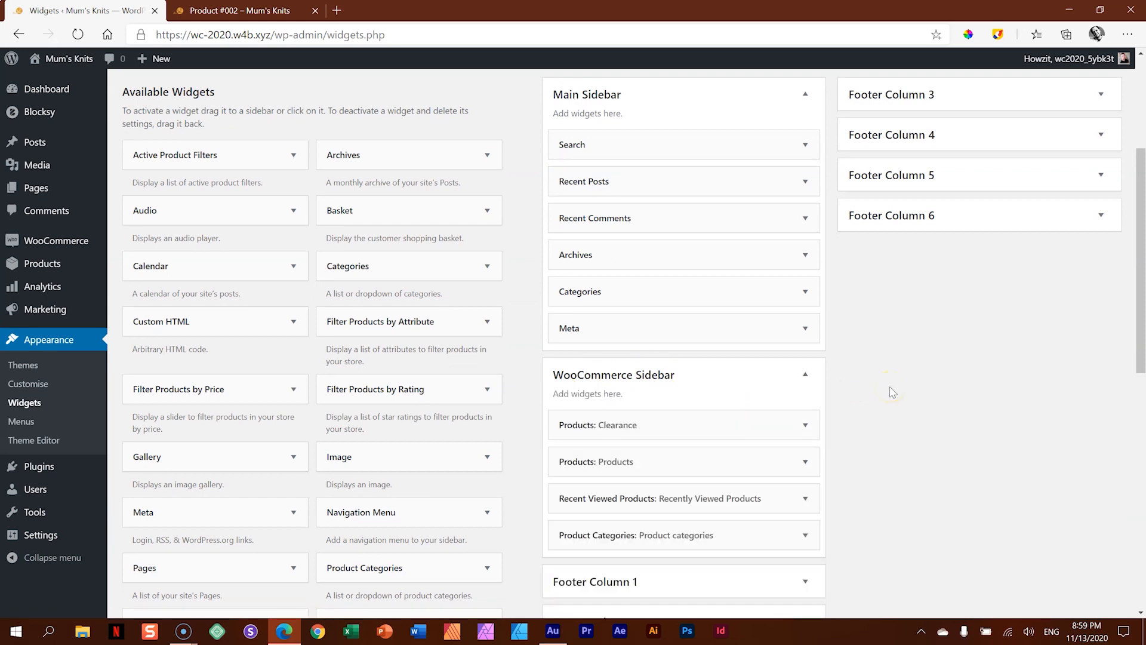
pyautogui.scroll(-4, 892, 392)
pyautogui.moveTo(154, 394); pyautogui.dragTo(607, 195)
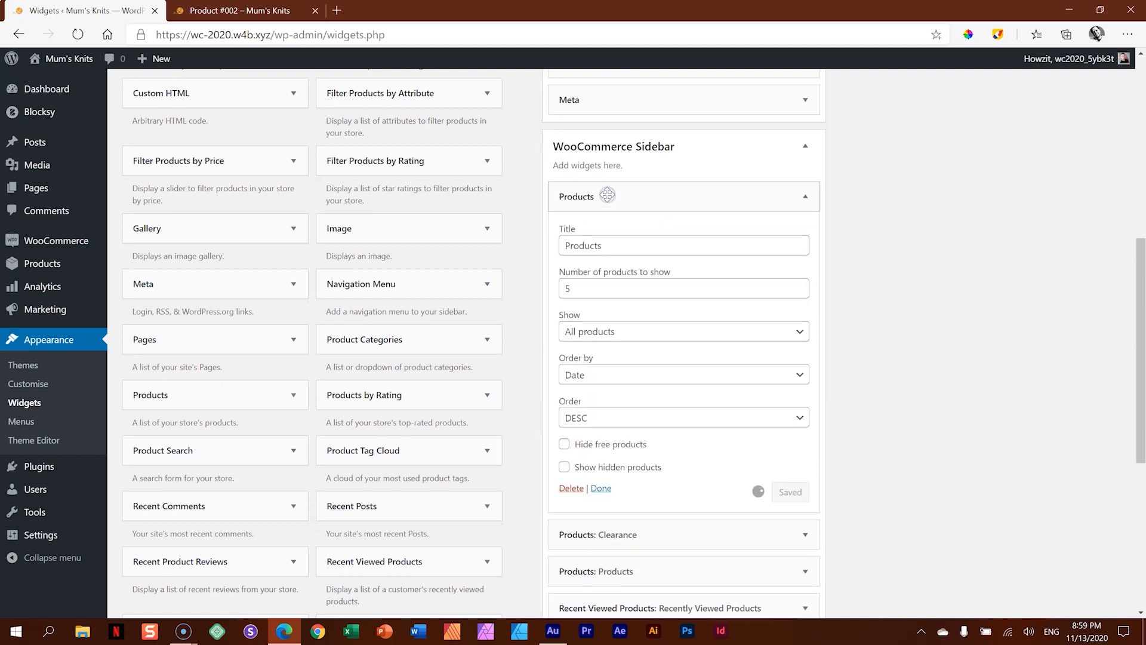
# - Set the new Products widget to show 2 featured products, title it Newest Members and save it
pyautogui.click(587, 330)
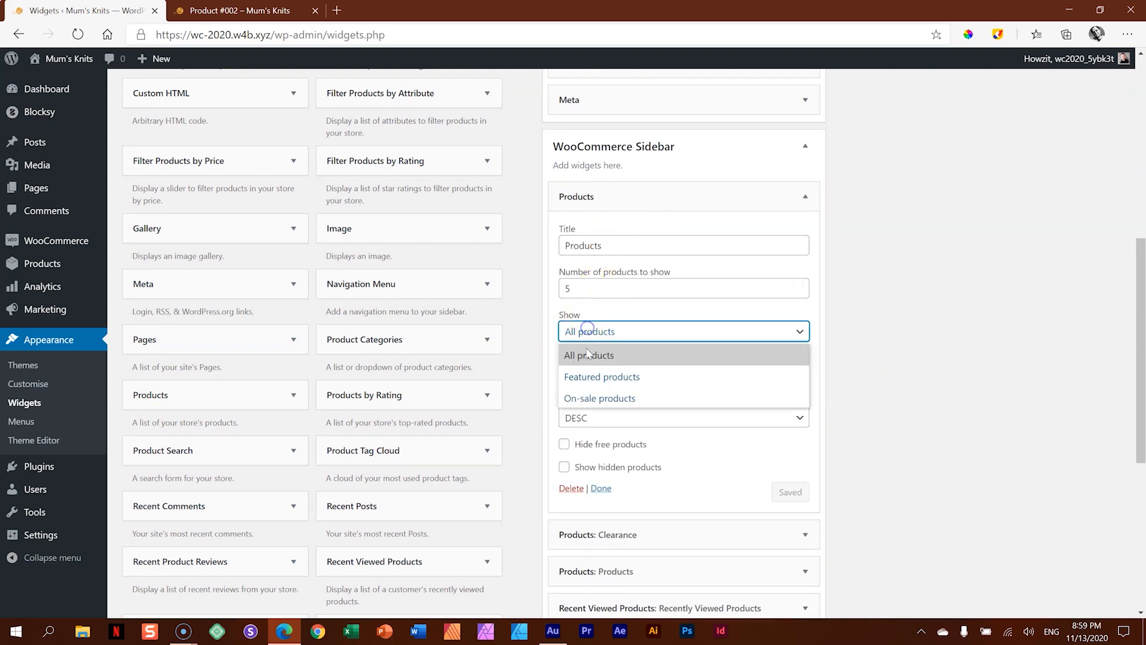
pyautogui.click(591, 377)
pyautogui.doubleClick(798, 292)
pyautogui.moveTo(639, 244); pyautogui.dragTo(519, 240)
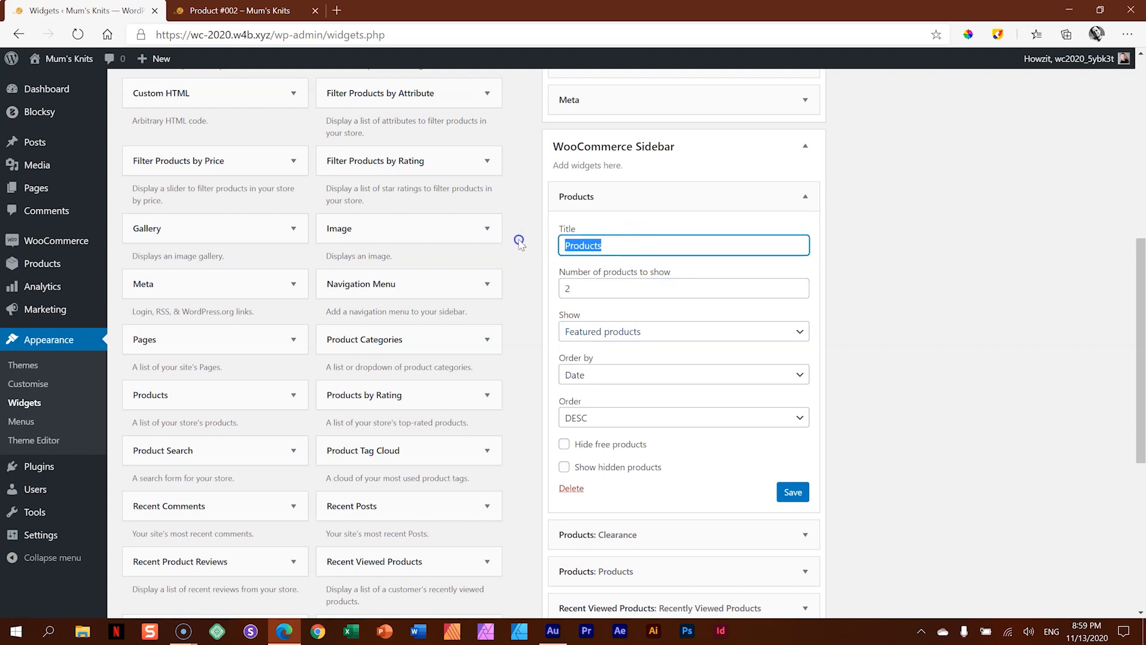
pyautogui.write('Newest Members')
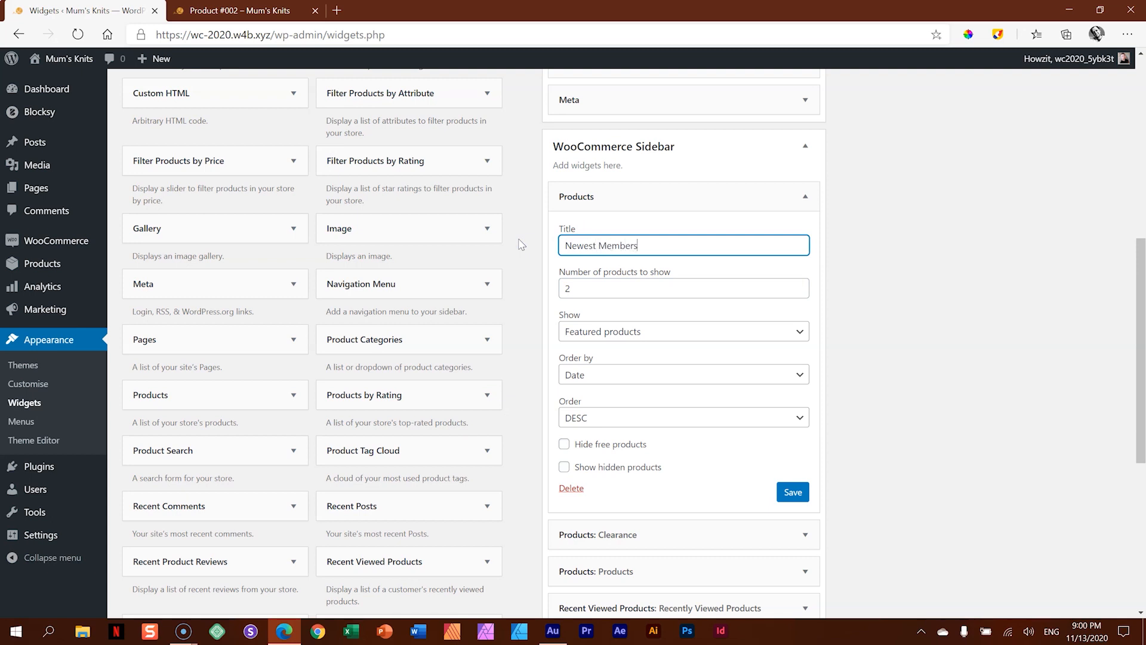
pyautogui.click(793, 492)
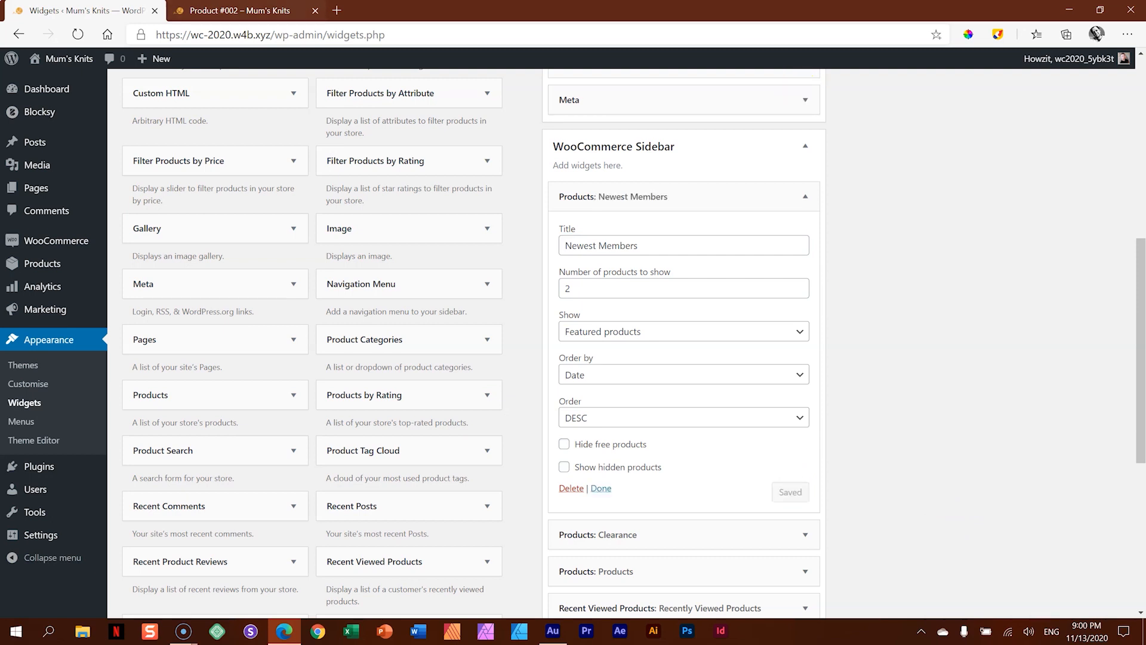
# - Reload the Product #002 page and check the Newest Members and Clearance sections of its sidebar
pyautogui.click(239, 11)
pyautogui.click(78, 34)
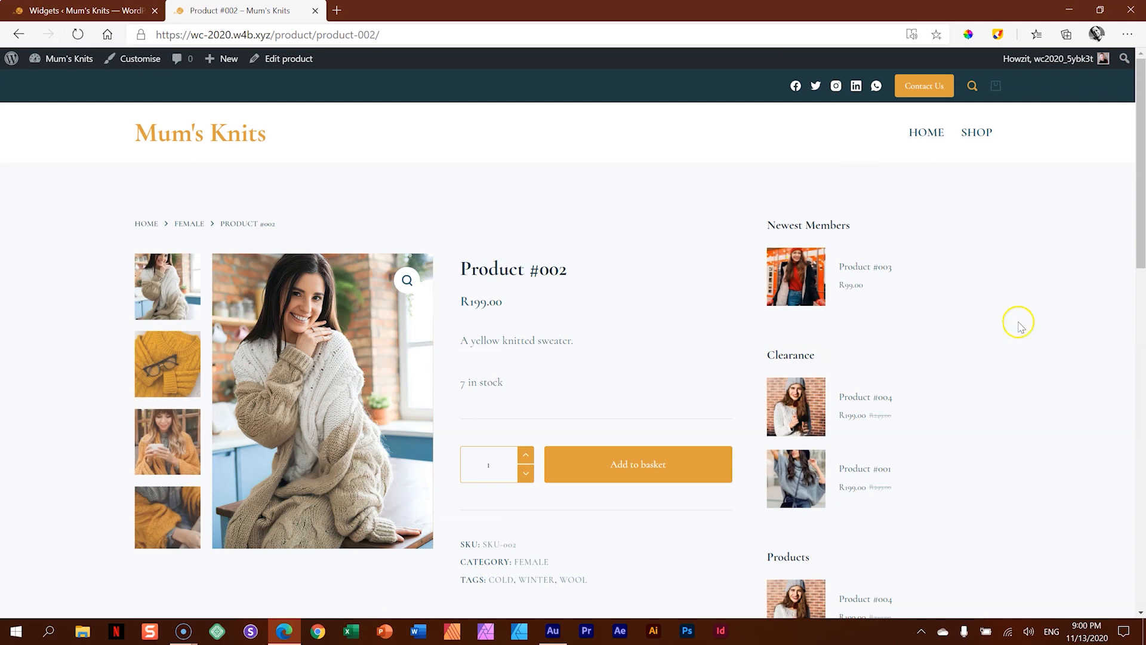
pyautogui.scroll(-15, 931, 334)
pyautogui.scroll(15, 937, 345)
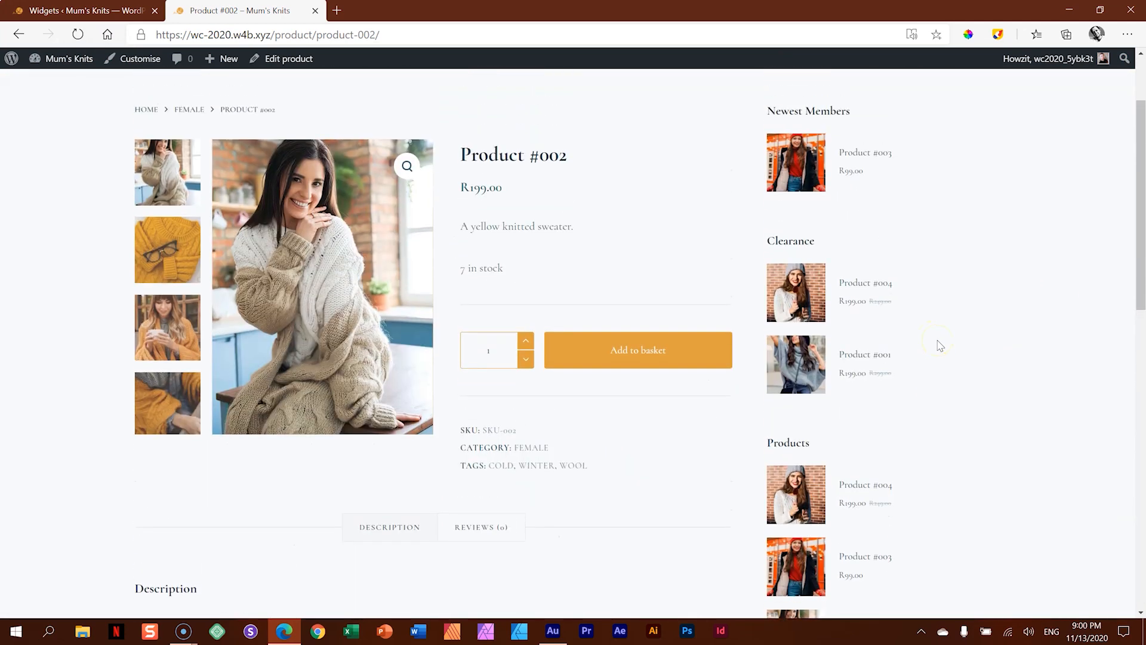
pyautogui.scroll(2, 940, 345)
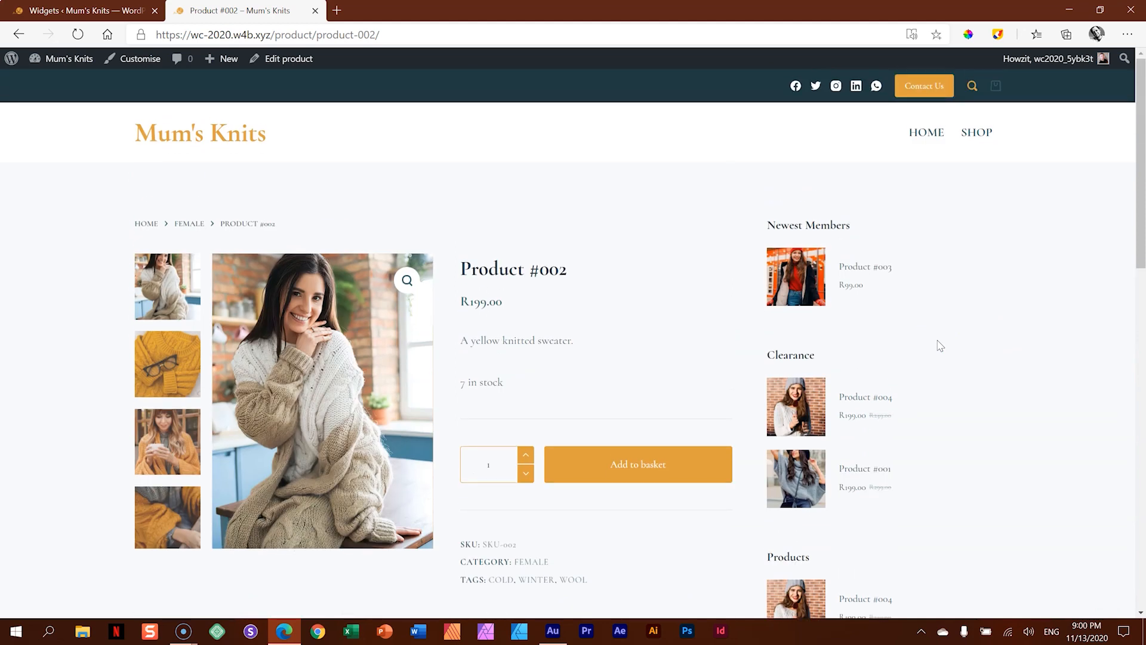
# - Customise the site from the Product #002 page and look through the WooCommerce Single Product general and design options
pyautogui.click(148, 63)
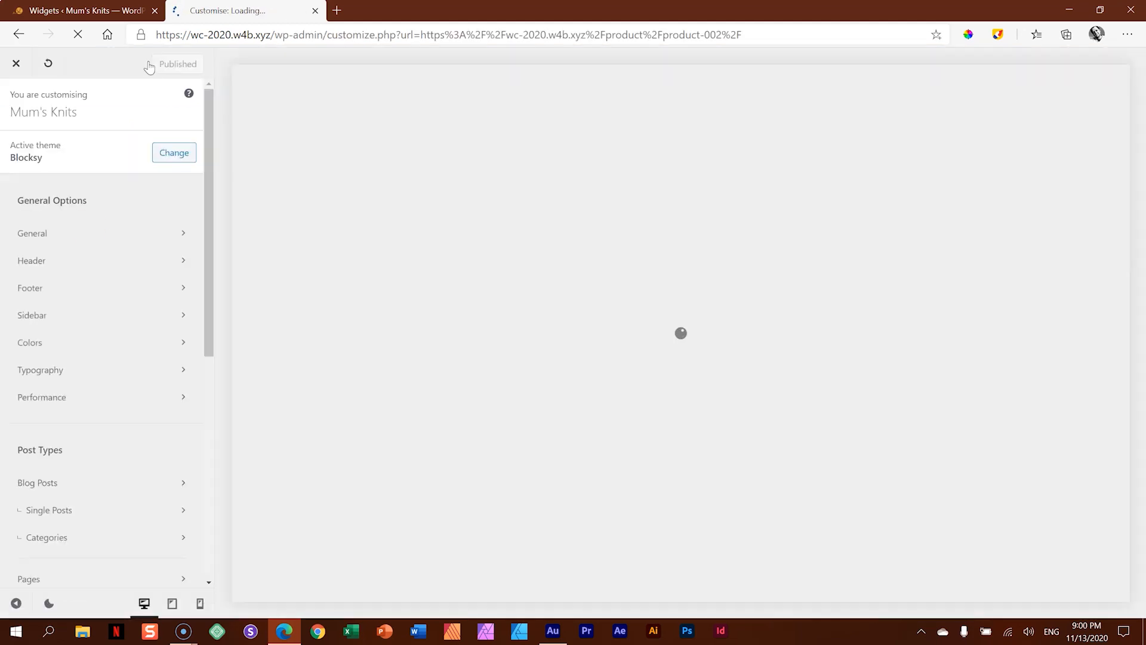
pyautogui.scroll(-1, 98, 291)
pyautogui.scroll(-4, 98, 291)
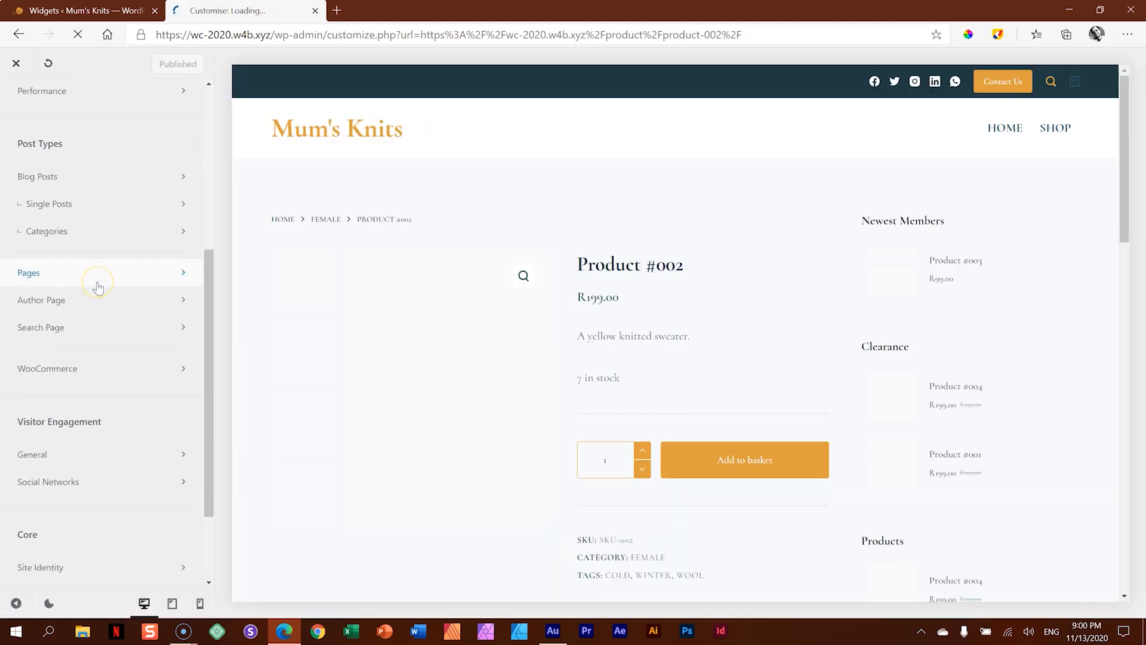
pyautogui.scroll(-2, 99, 289)
pyautogui.click(99, 256)
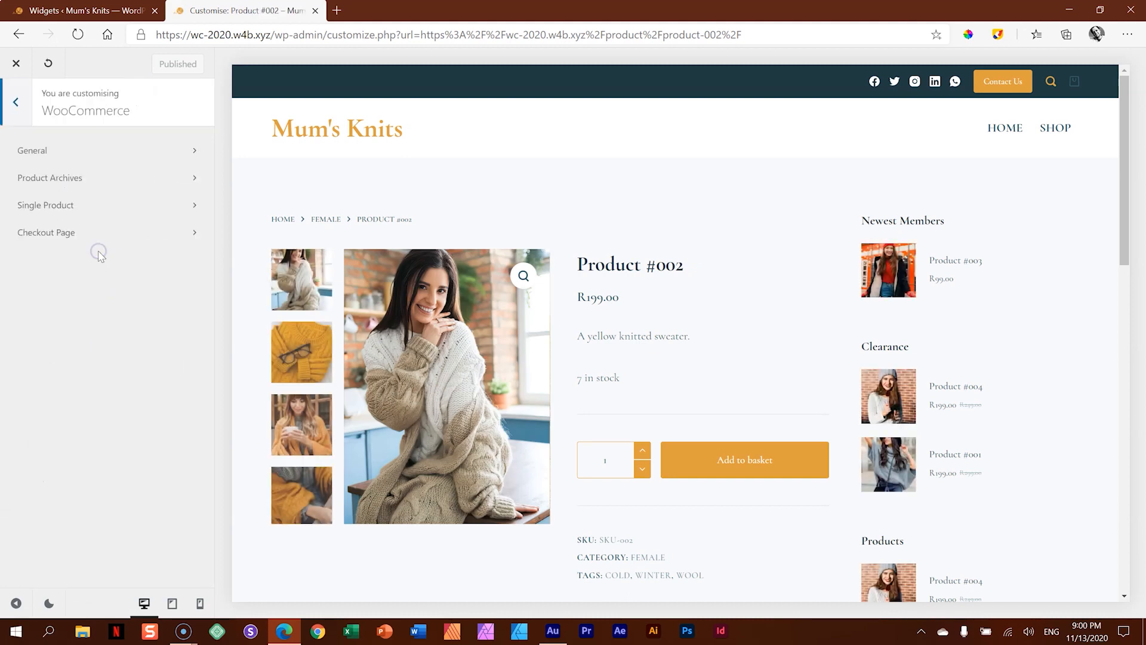
pyautogui.click(45, 207)
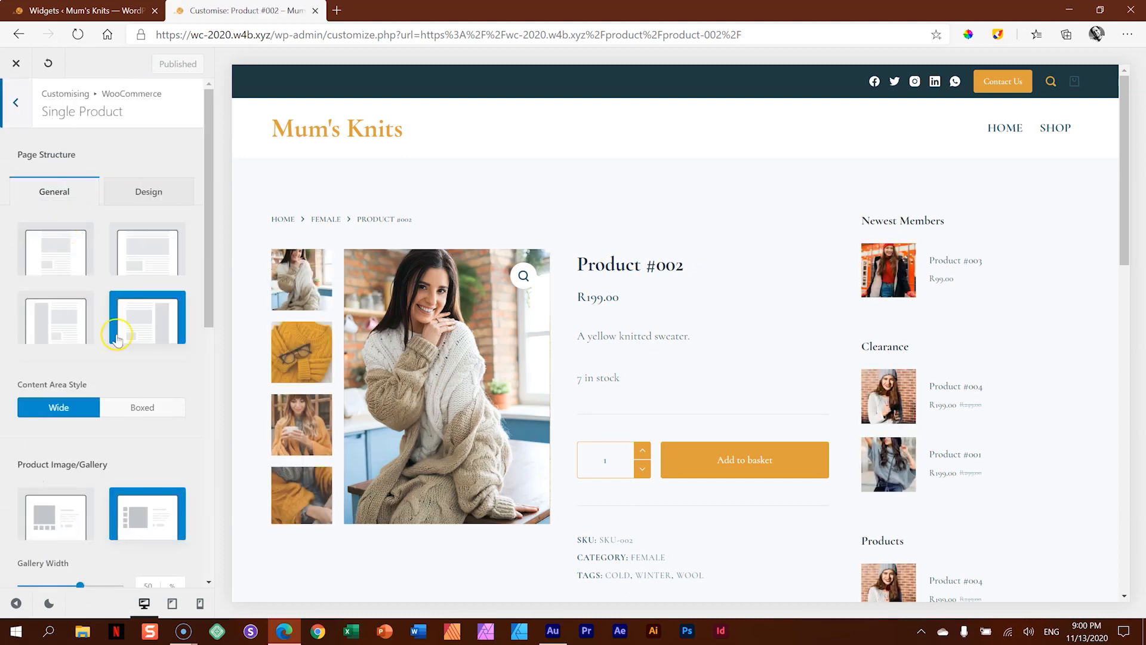
pyautogui.click(143, 191)
pyautogui.click(86, 190)
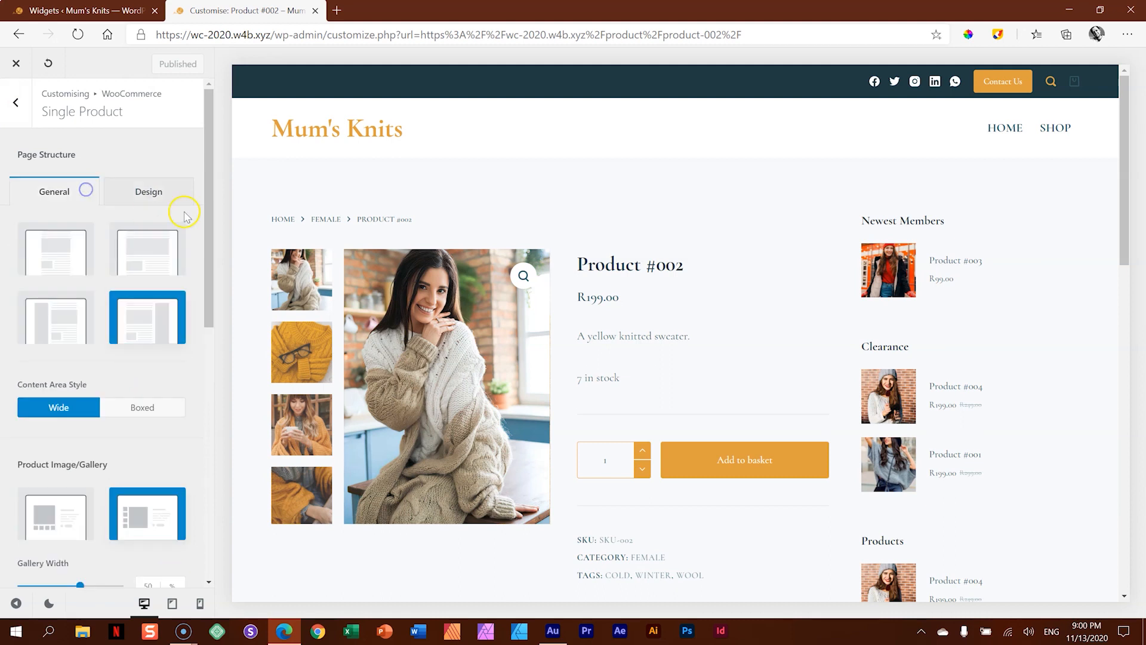
pyautogui.moveTo(212, 208); pyautogui.dragTo(214, 177)
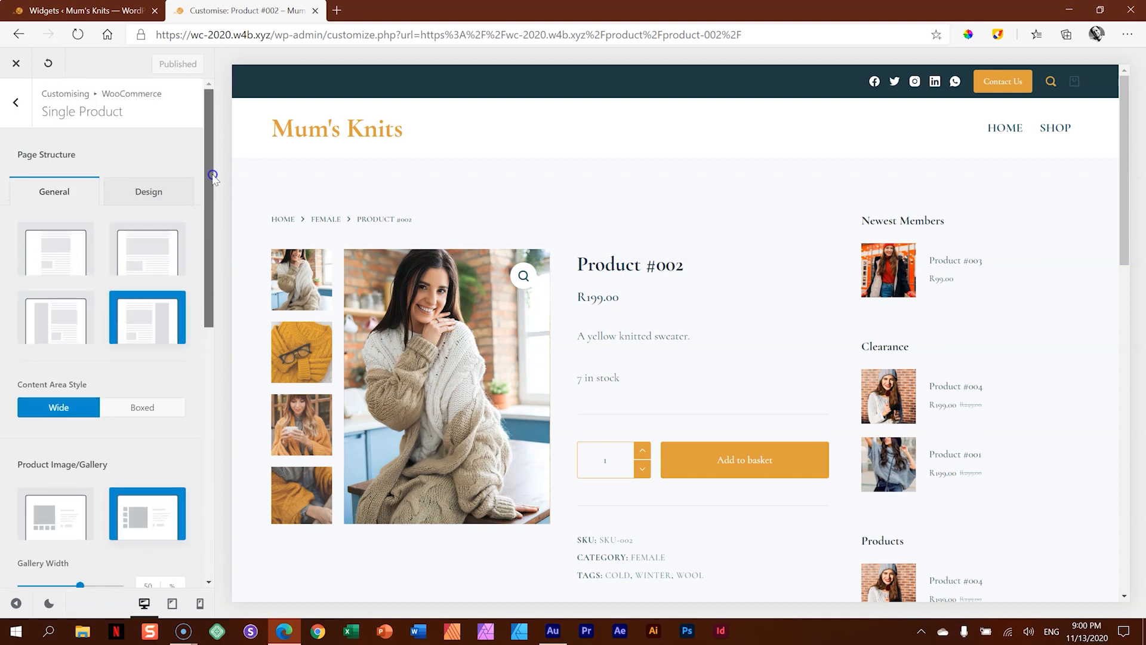
# - Open the theme's general Sidebar options and try the Type 2 sidebar style, ending on the fourth style
pyautogui.click(23, 113)
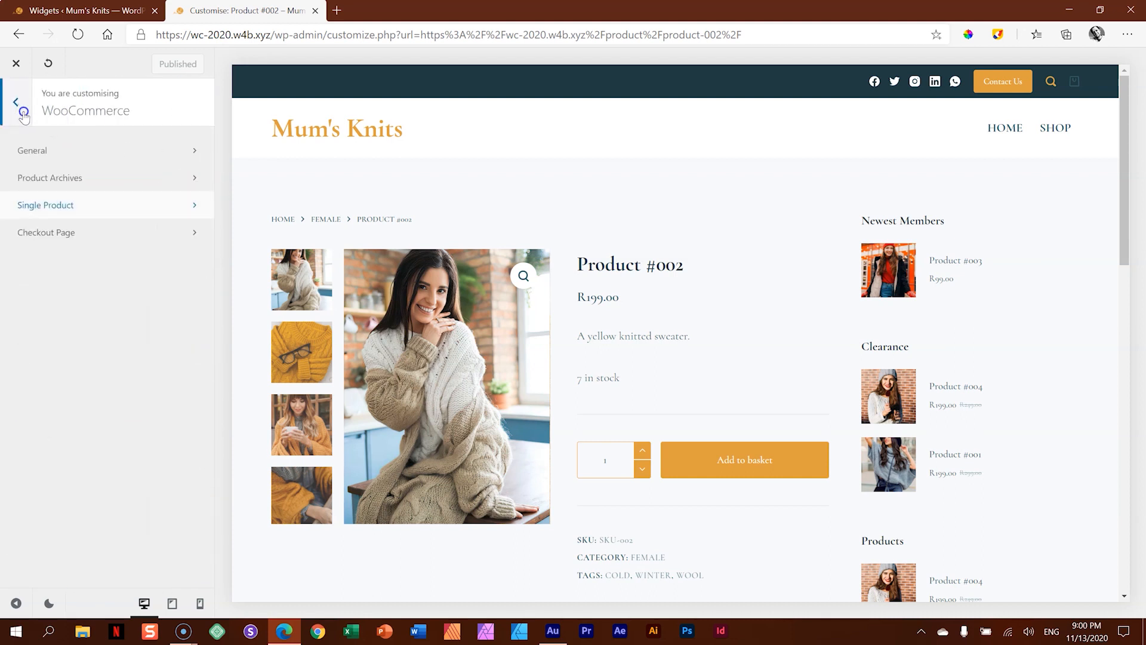
pyautogui.click(23, 114)
pyautogui.scroll(5, 90, 256)
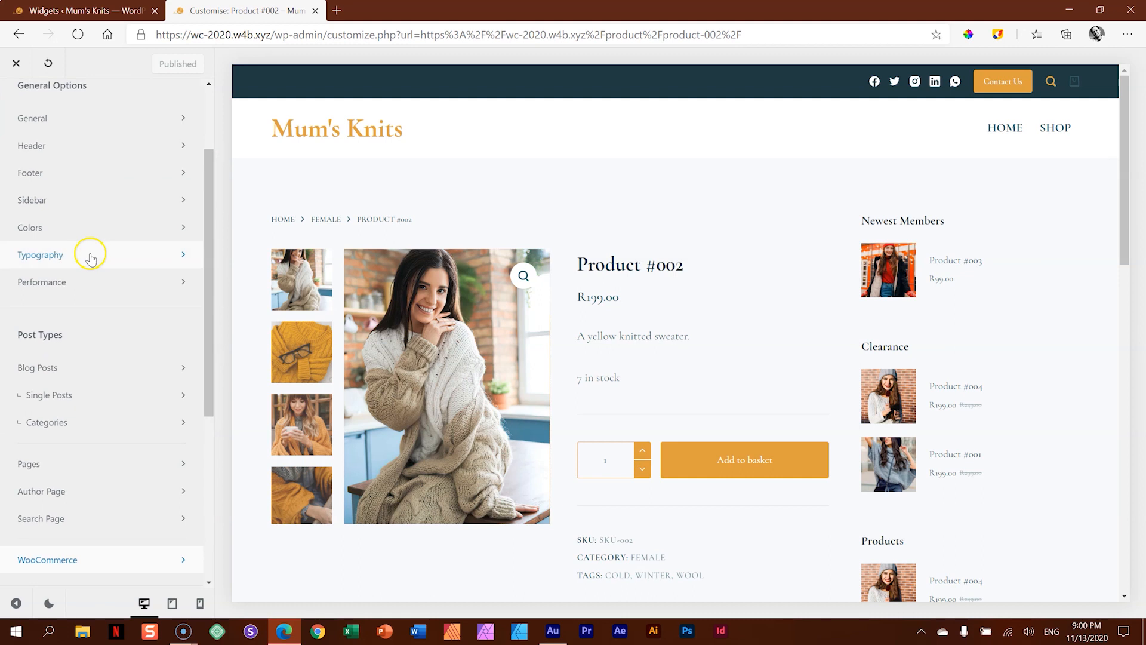
pyautogui.click(31, 199)
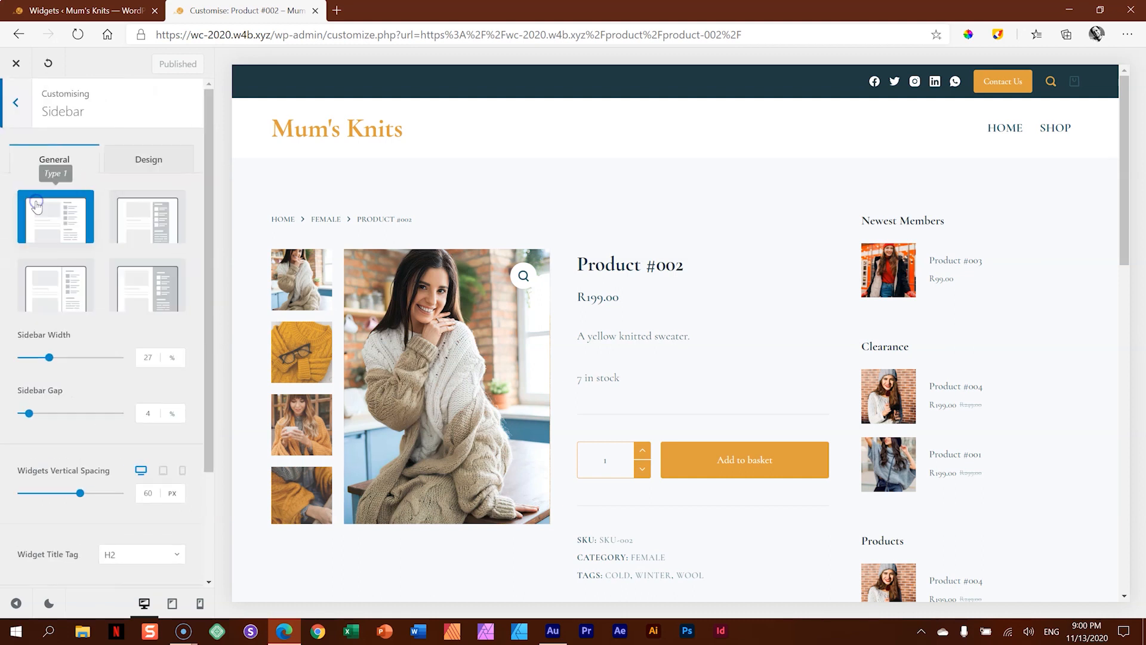
pyautogui.click(159, 222)
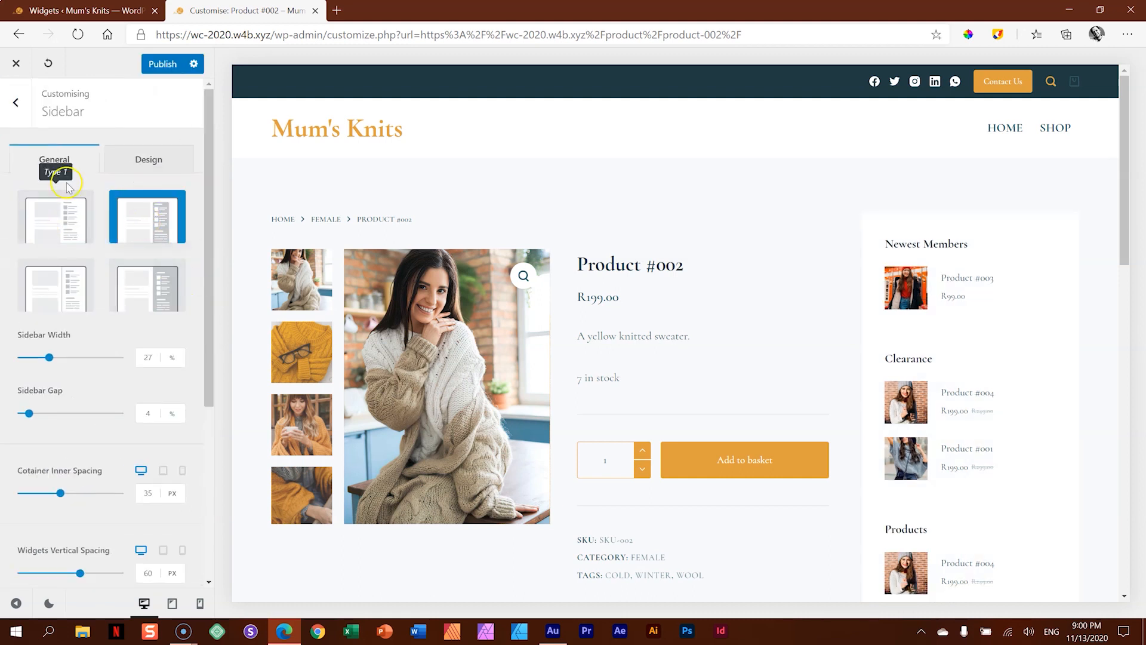
pyautogui.click(154, 305)
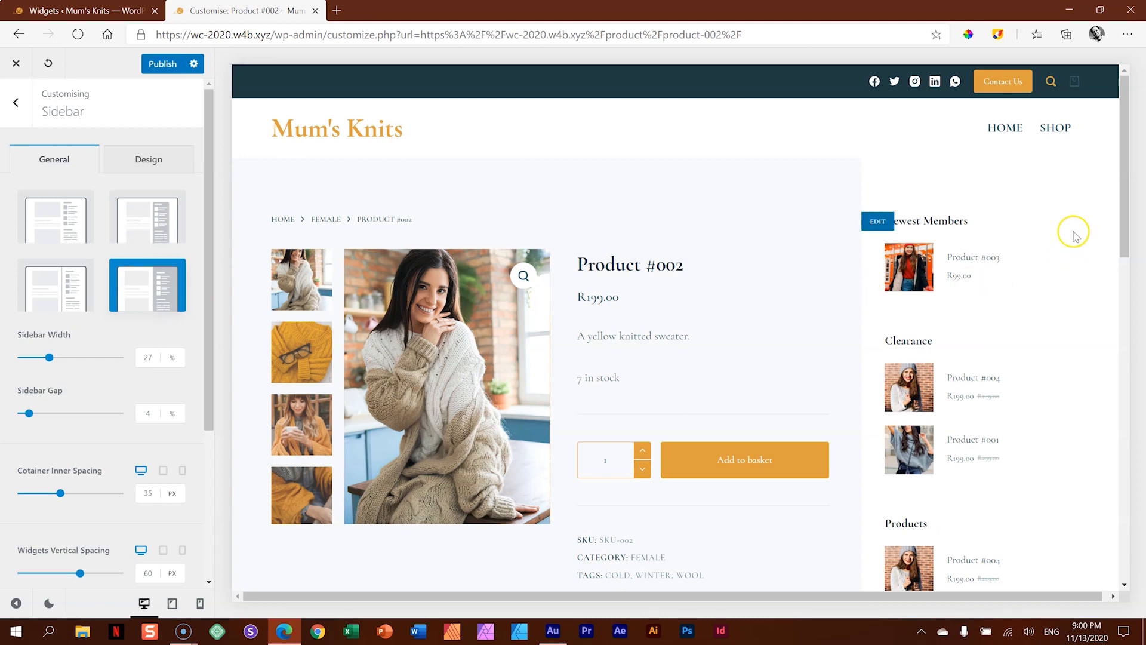
# - Try the Type 3 sidebar style, choose Type 2 instead, publish the change and close the customiser
pyautogui.moveTo(1125, 115); pyautogui.dragTo(1132, 173)
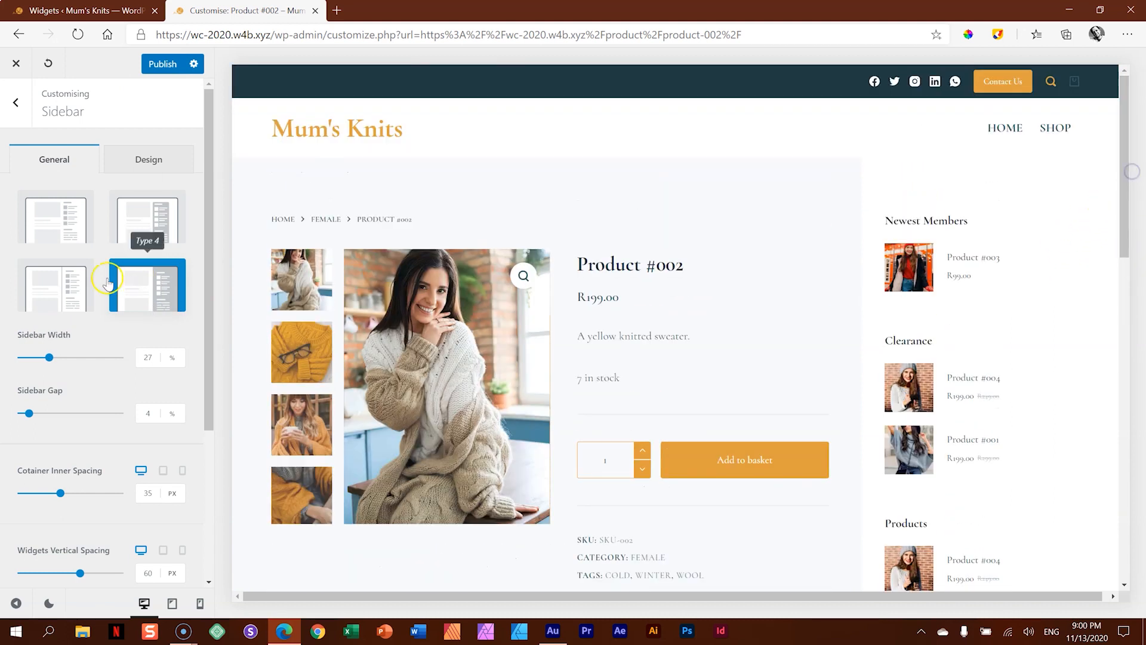
pyautogui.click(55, 277)
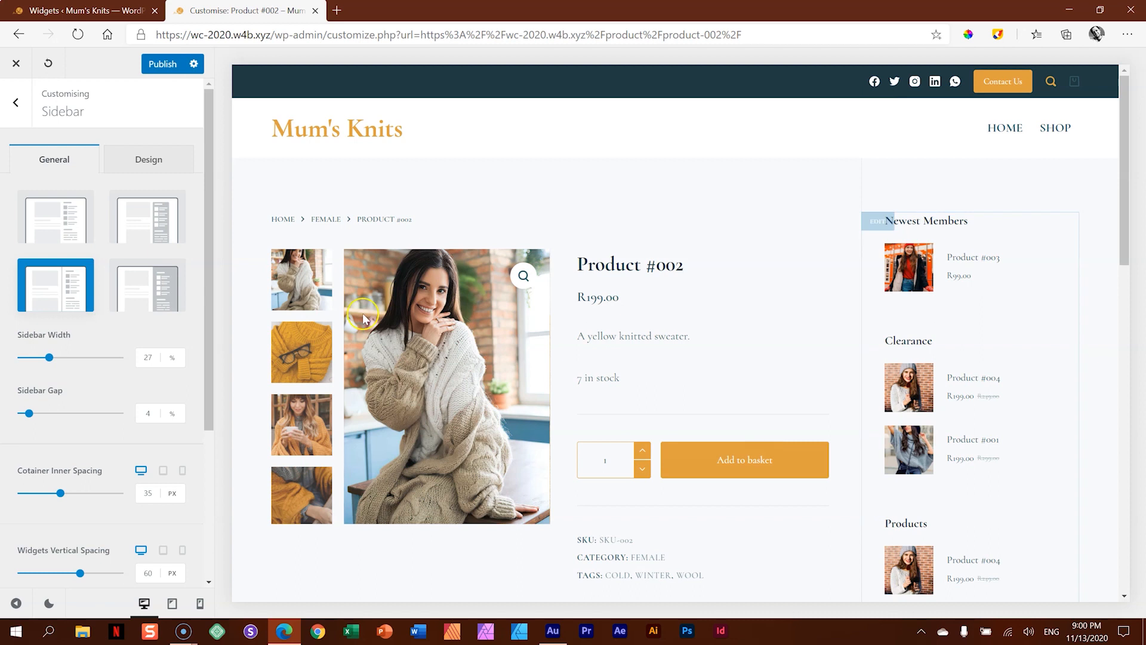
pyautogui.click(148, 197)
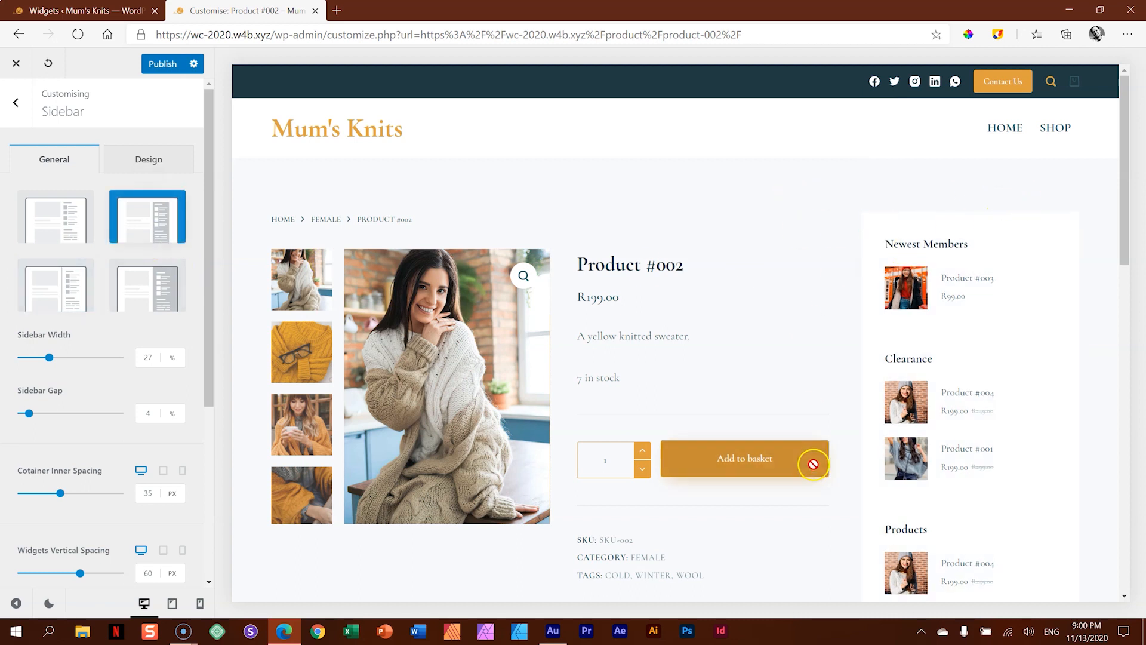
pyautogui.moveTo(1129, 173); pyautogui.dragTo(1127, 149)
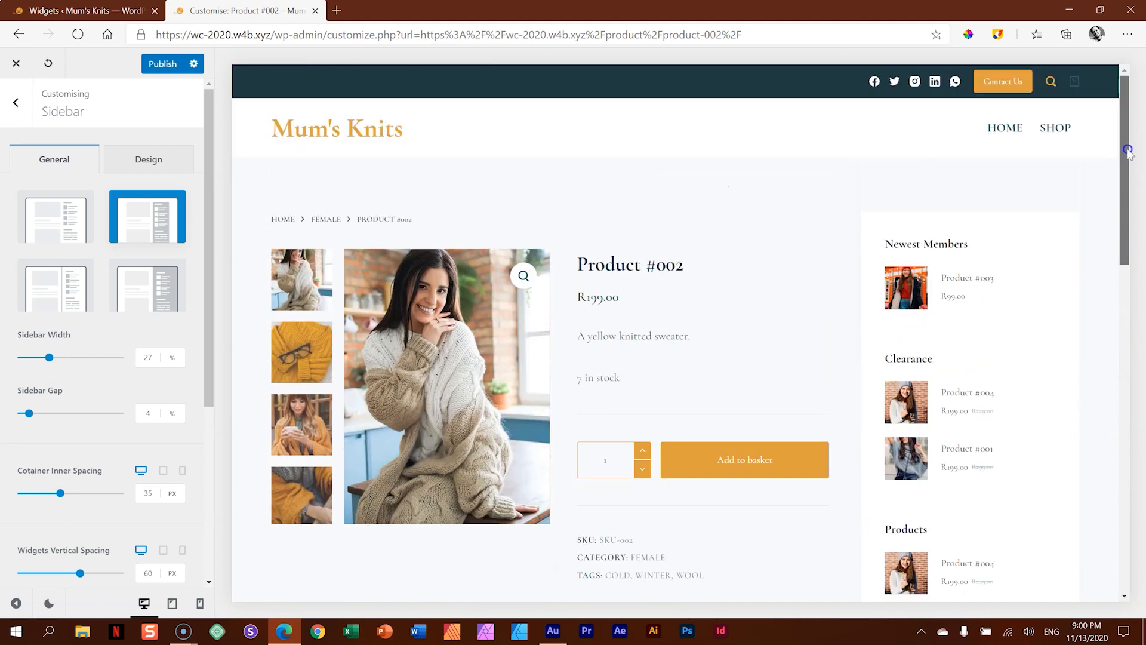
pyautogui.click(159, 65)
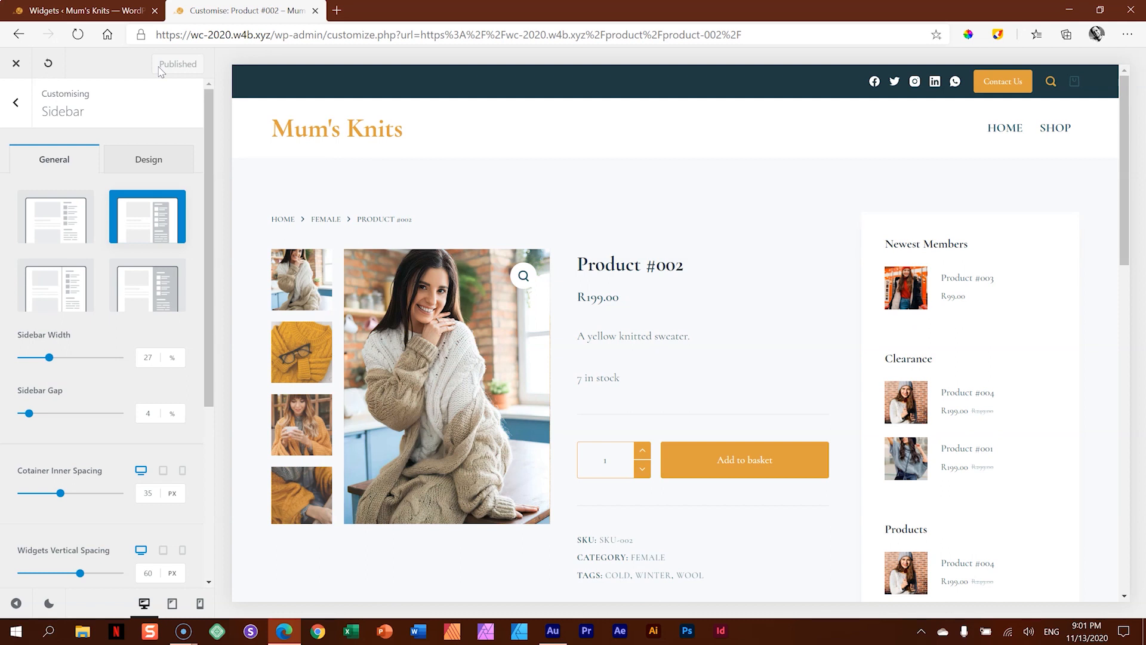
pyautogui.click(13, 65)
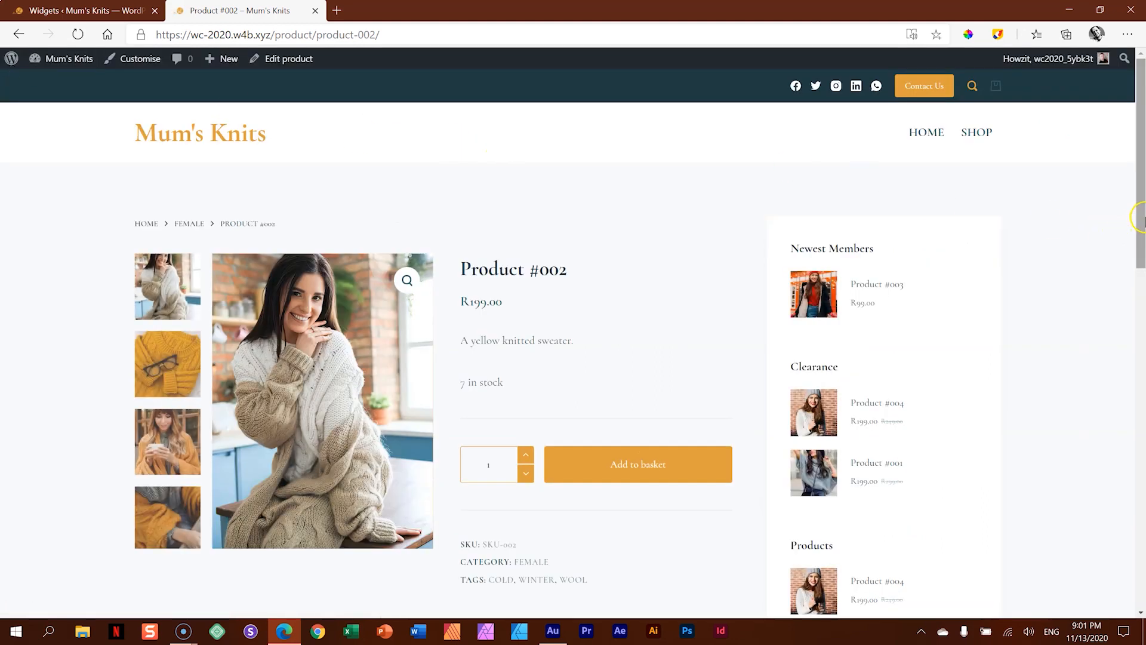
# - Look through the Product #002 page and view its reviews section
pyautogui.moveTo(1138, 182); pyautogui.dragTo(1141, 360)
pyautogui.click(486, 181)
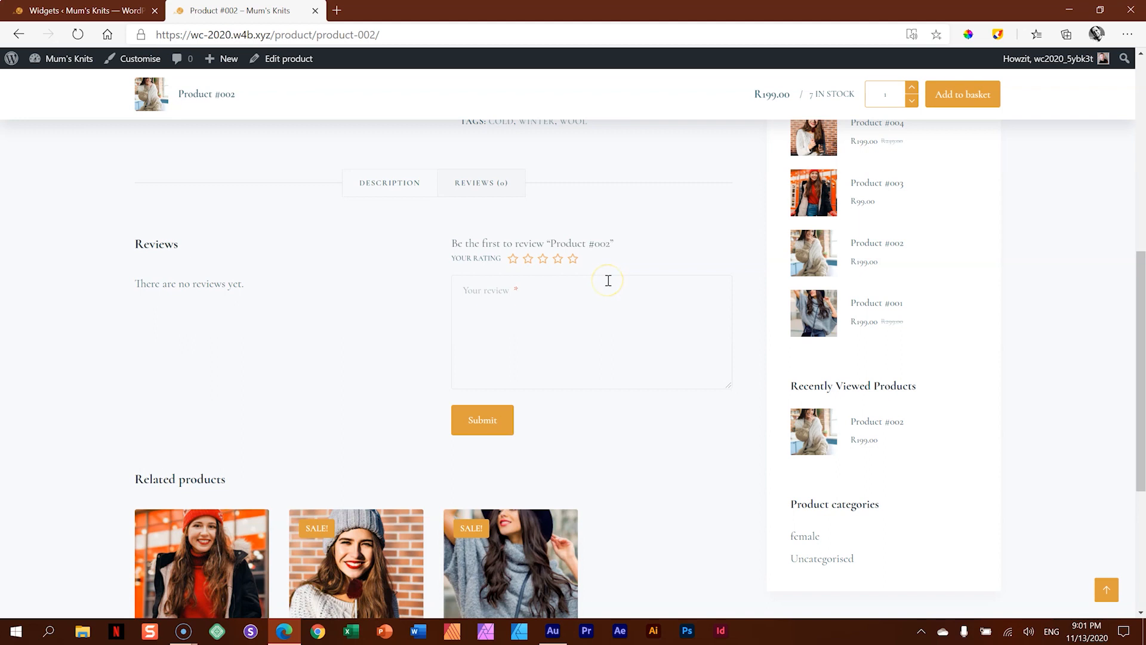
pyautogui.scroll(8, 609, 280)
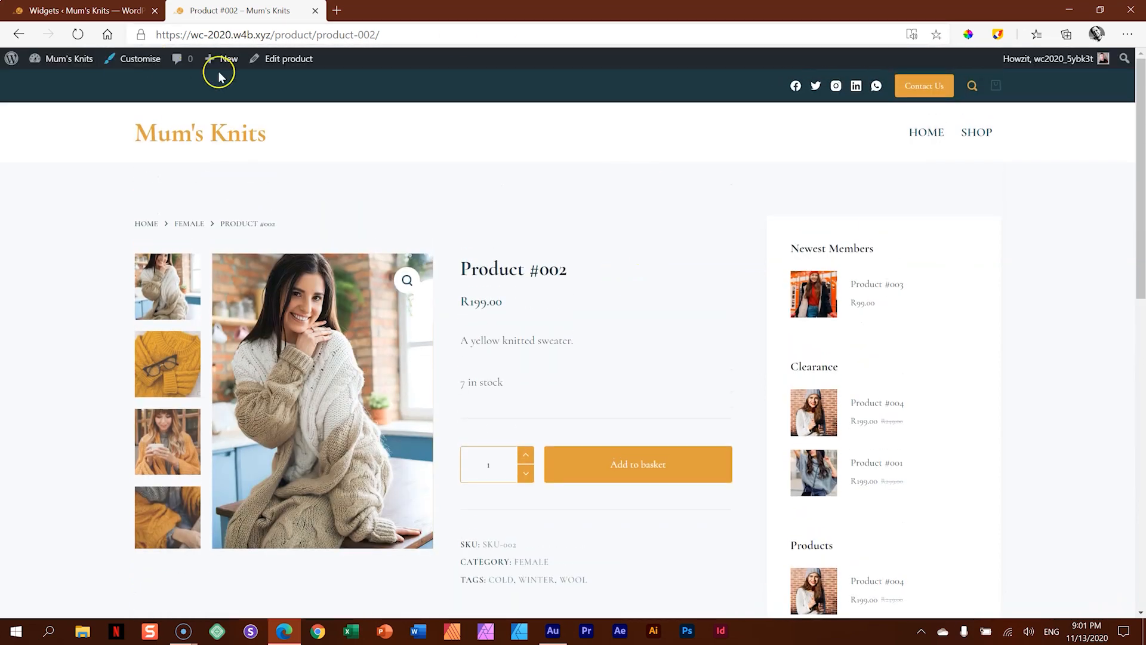
# - Open the Product #002 page address in a new InPrivate window to visit it as a logged-out customer
pyautogui.click(395, 34)
pyautogui.hotkey('ctrl', 'c')
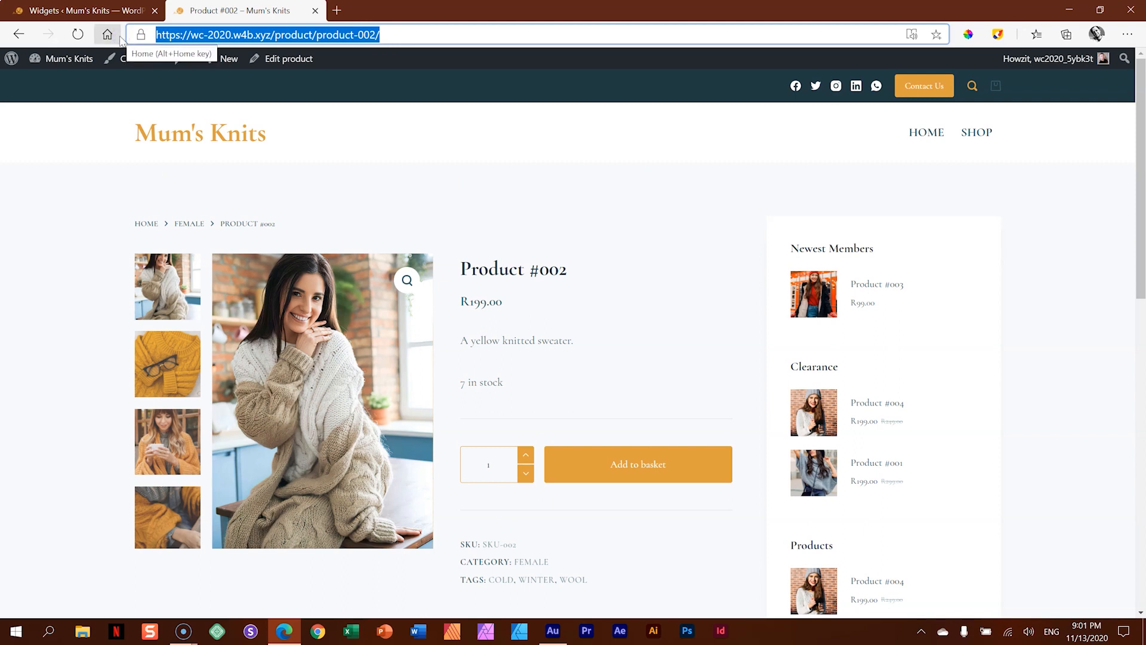
pyautogui.click(1067, 53)
pyautogui.click(1124, 34)
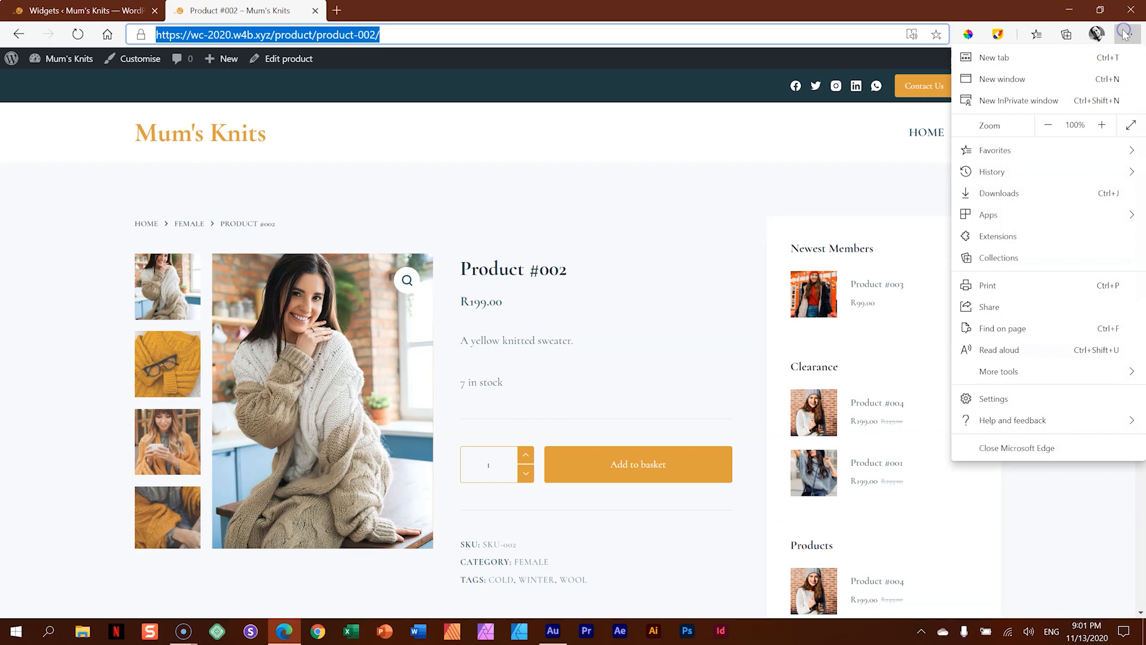
pyautogui.click(1013, 101)
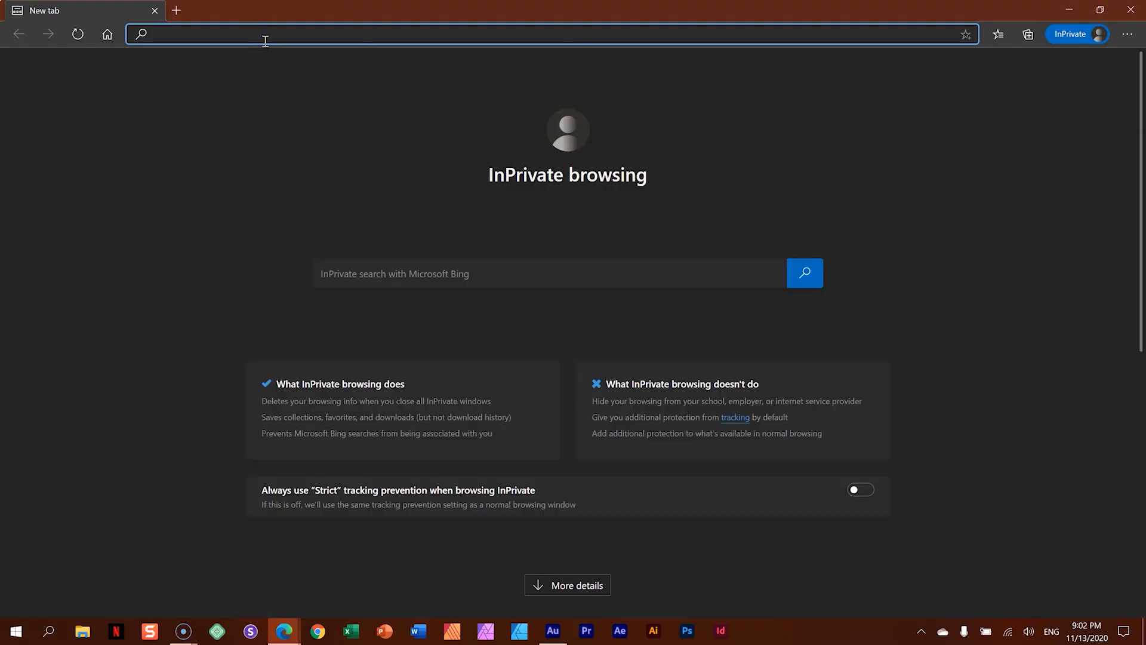
pyautogui.hotkey('ctrl', 'v')
pyautogui.press('Return')
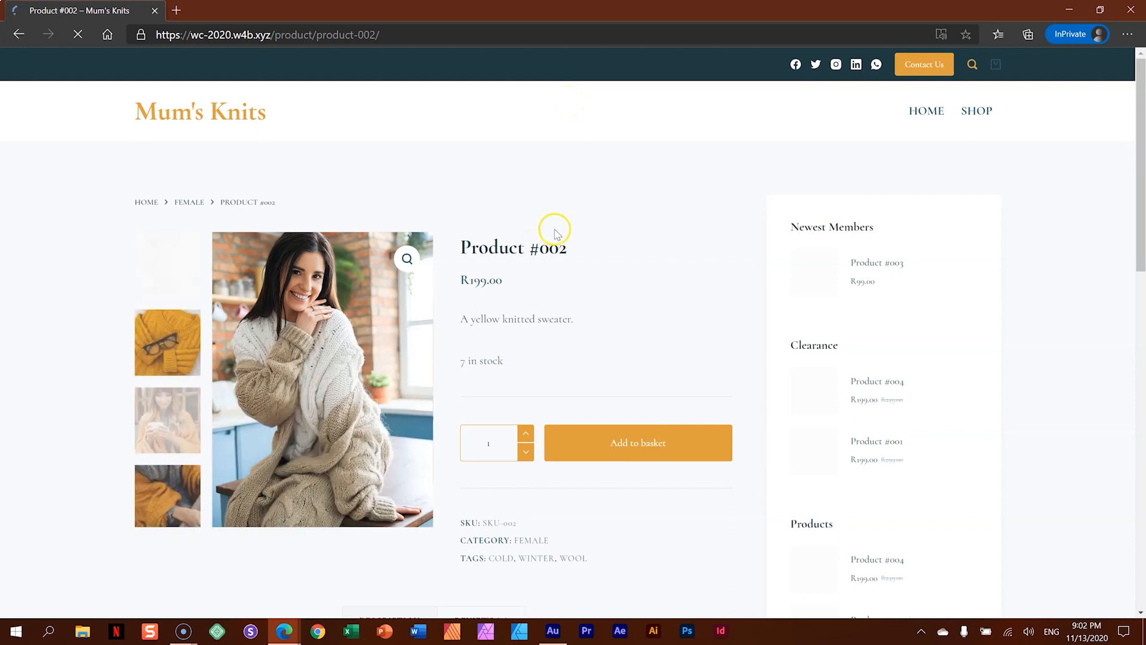
# - Open the reviews of Product #002 and fill in the reviewer's name and email
pyautogui.scroll(-4, 554, 233)
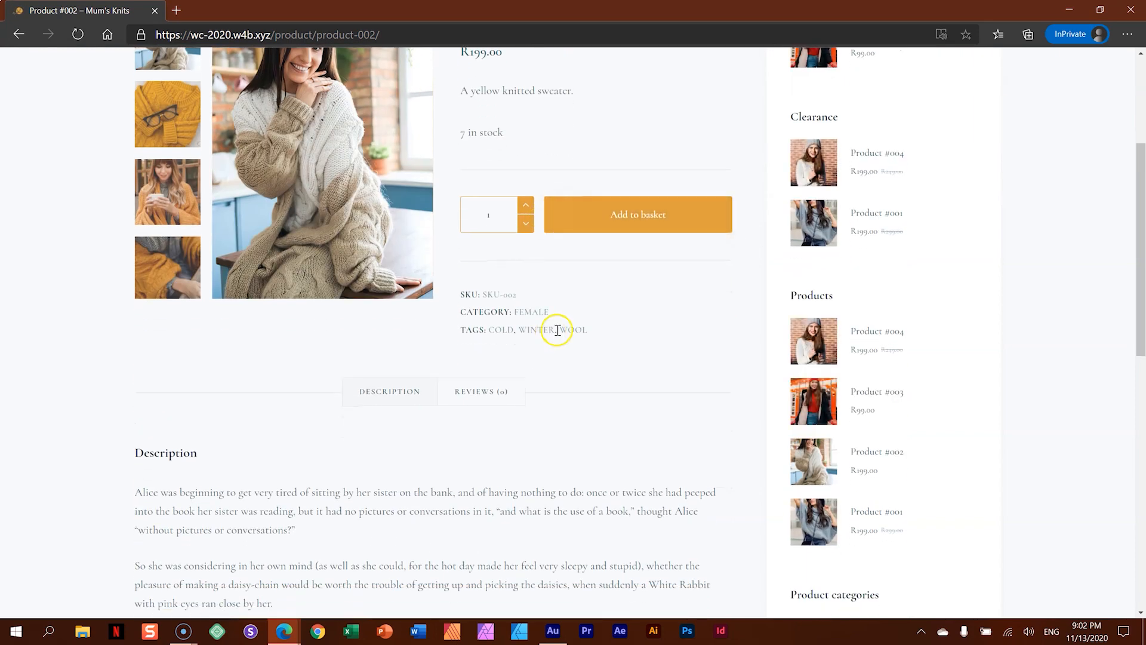
pyautogui.click(484, 389)
pyautogui.scroll(-4, 625, 305)
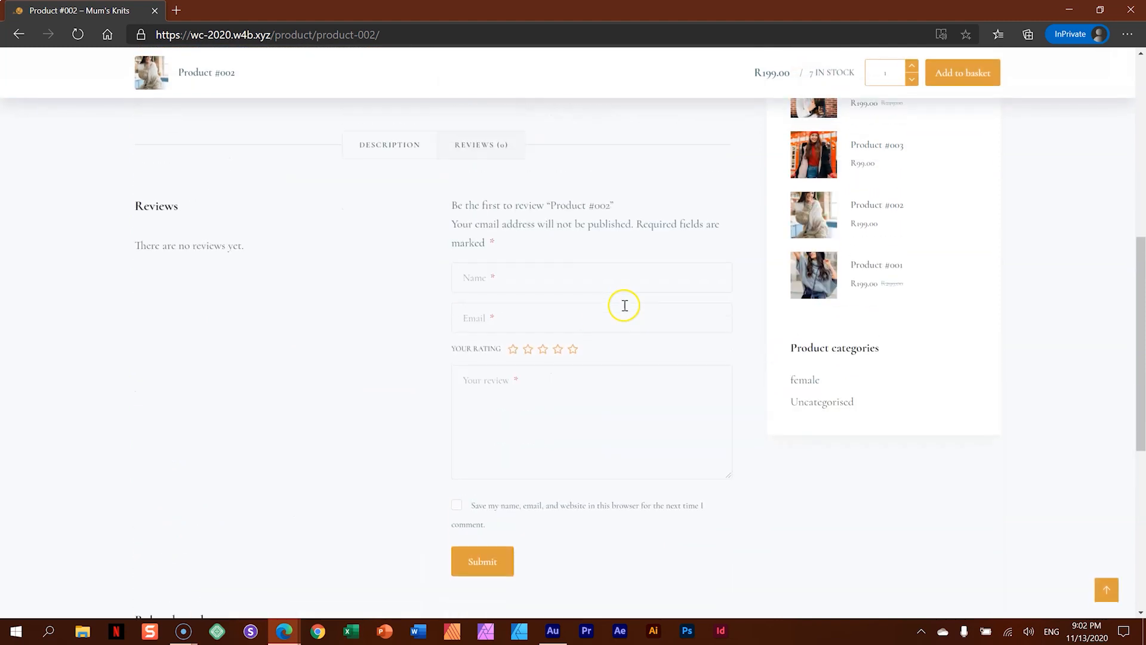
pyautogui.click(548, 300)
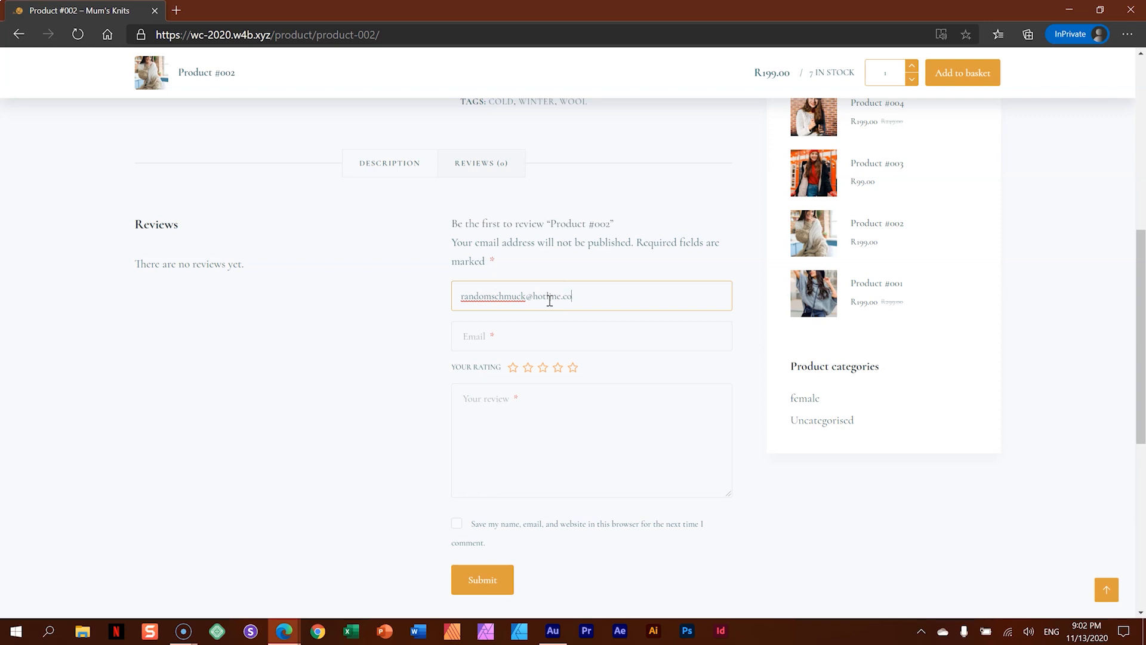
pyautogui.moveTo(607, 321); pyautogui.dragTo(431, 291)
pyautogui.hotkey('ctrl', 'c')
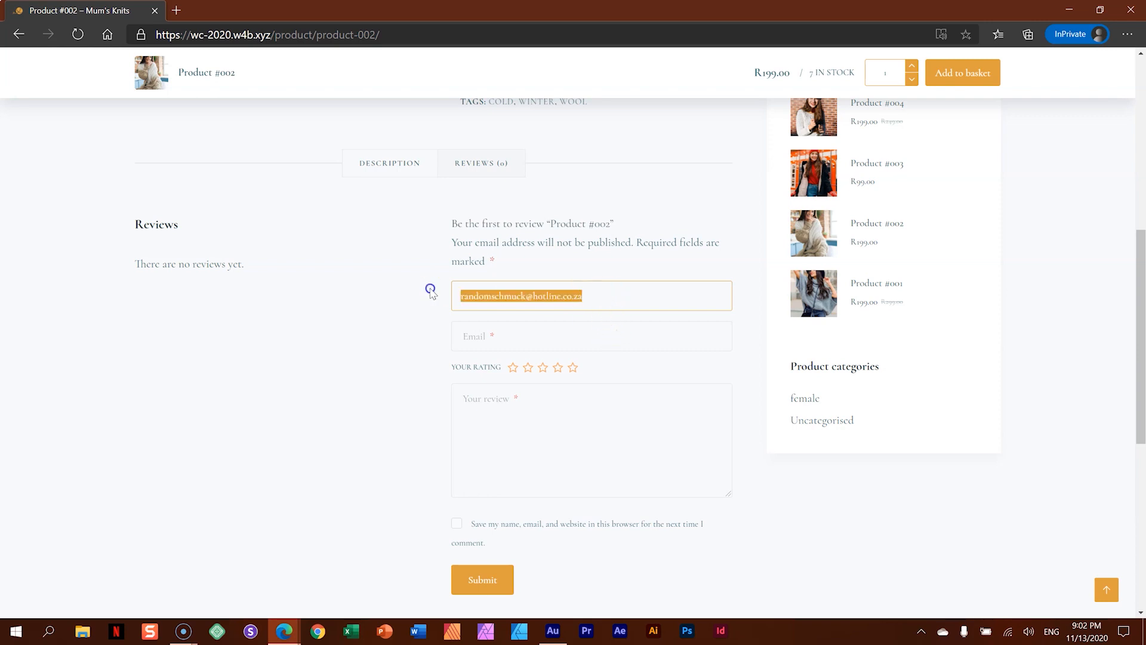
pyautogui.press('BackSpace')
pyautogui.click(485, 335)
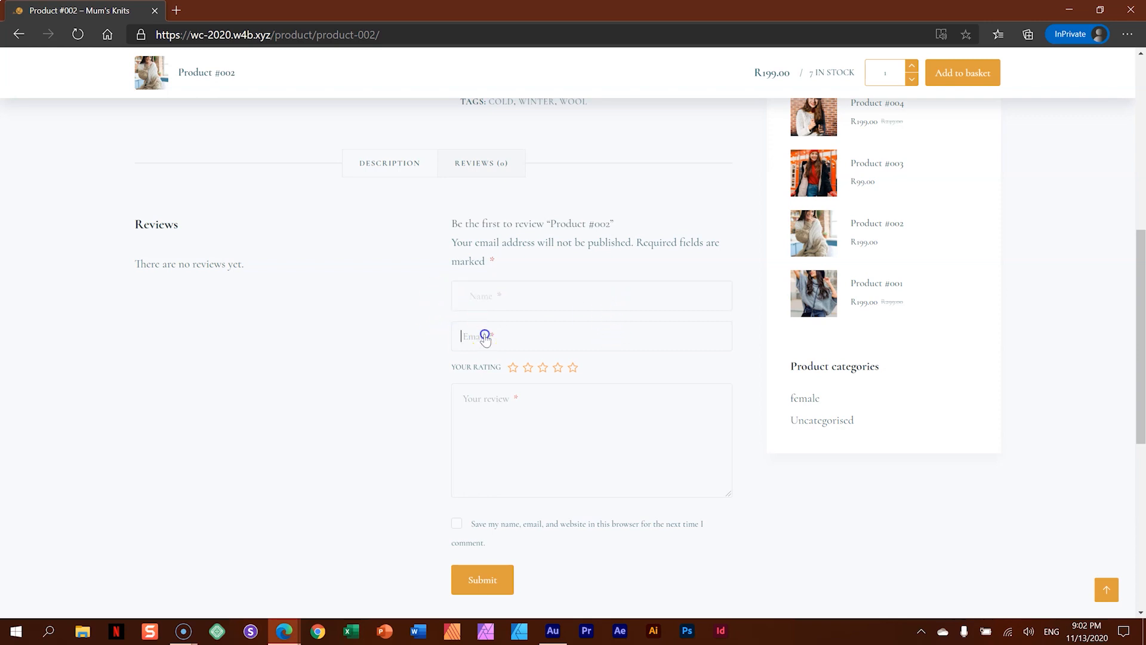
pyautogui.hotkey('ctrl', 'v')
pyautogui.click(525, 297)
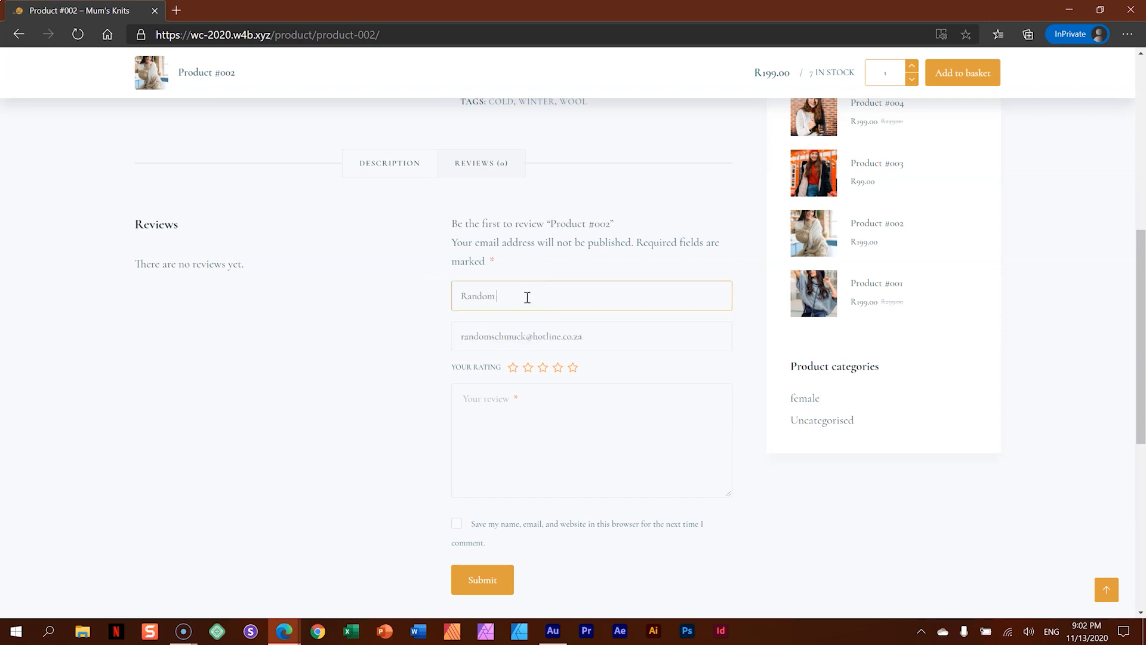
# - Give the product 4 stars, write the review "Not enough colour choices." and submit it
pyautogui.click(558, 367)
pyautogui.click(541, 407)
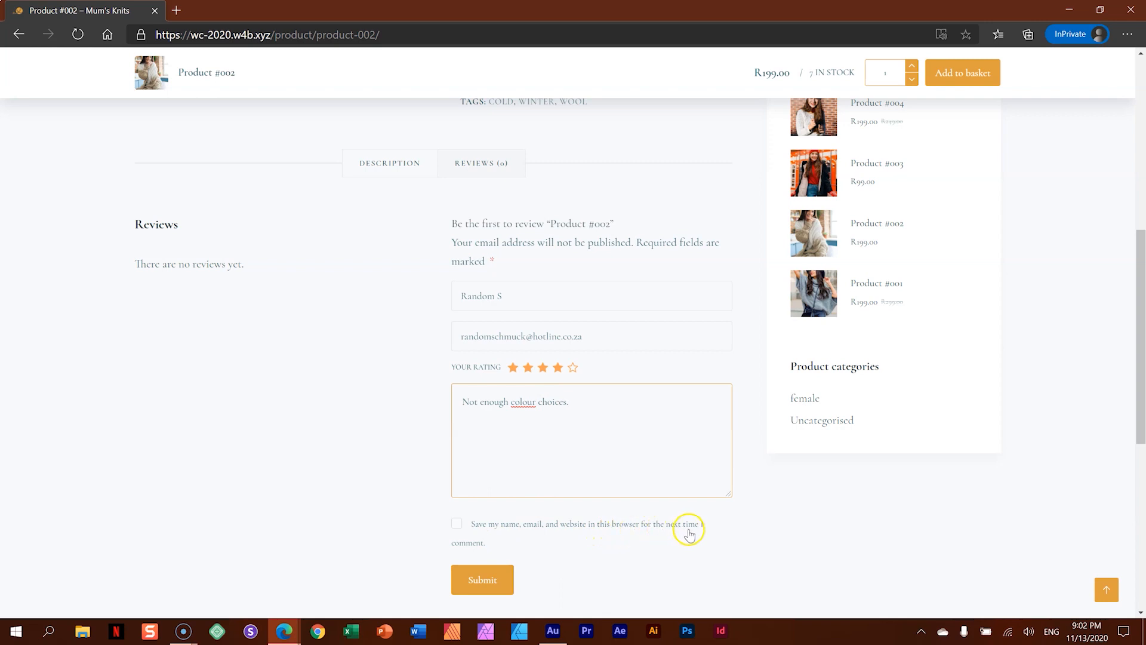
pyautogui.click(481, 578)
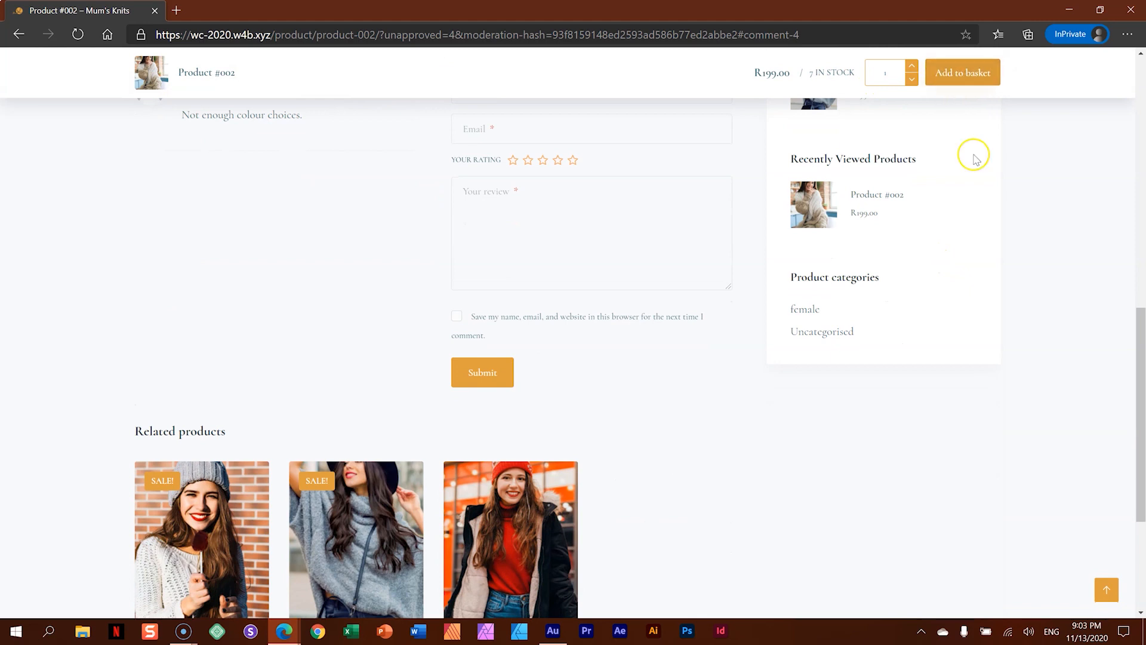
# - Close the InPrivate window, reload the Product #002 page and check its reviews
pyautogui.scroll(-4, 799, 223)
pyautogui.scroll(14, 801, 223)
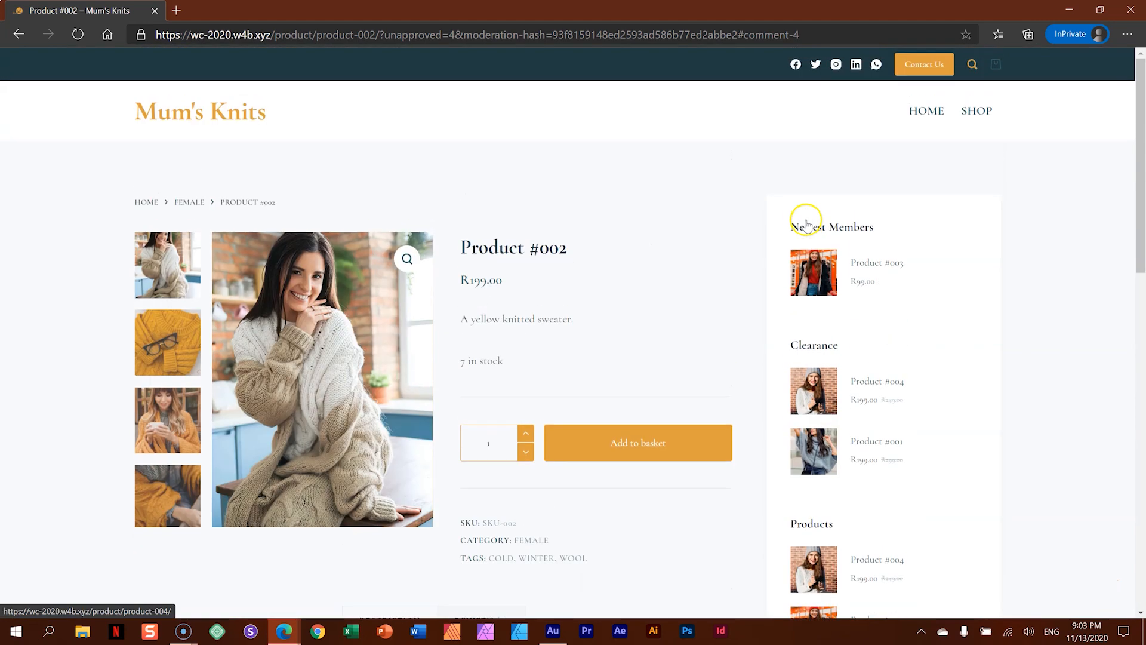
pyautogui.click(1131, 10)
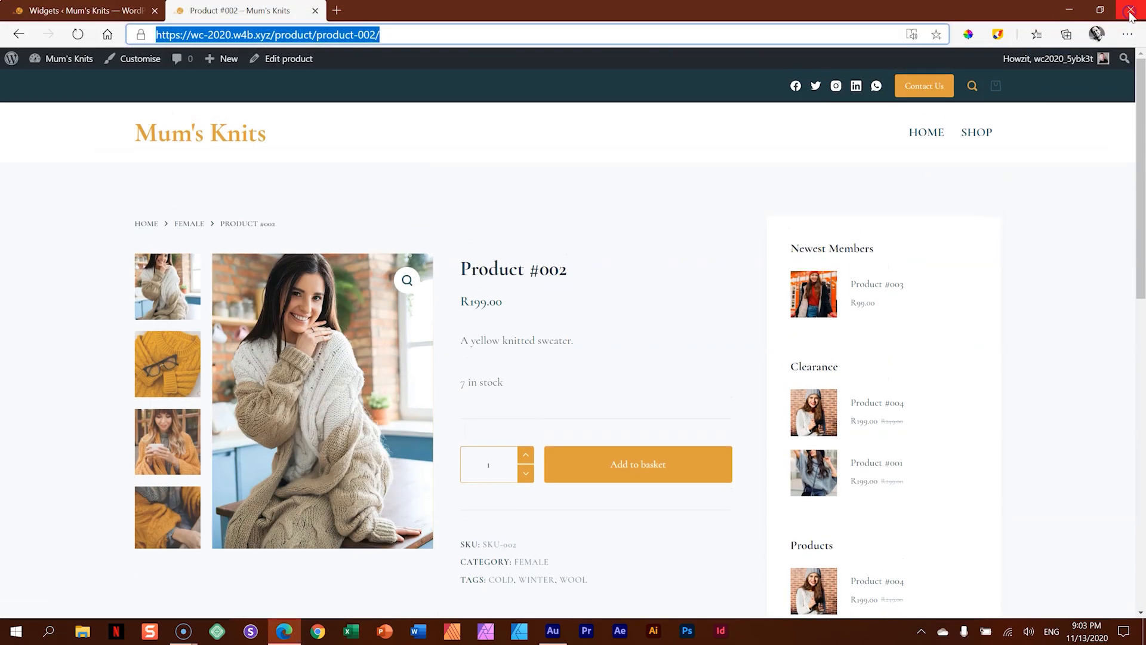
pyautogui.click(78, 34)
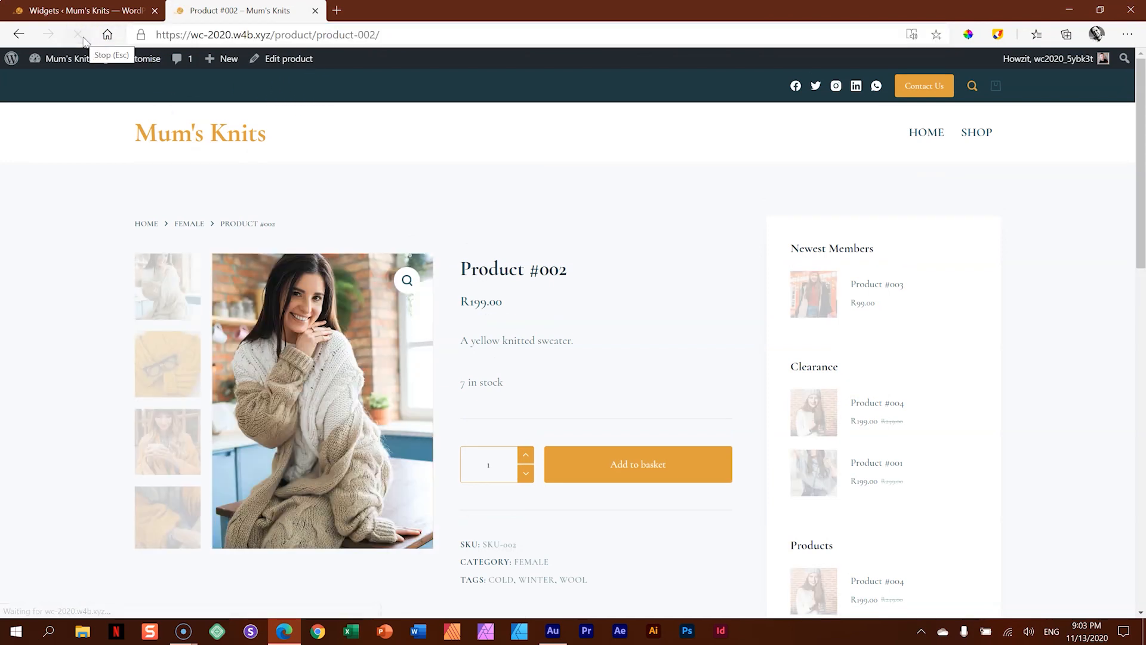
pyautogui.scroll(-10, 361, 240)
pyautogui.scroll(2, 361, 240)
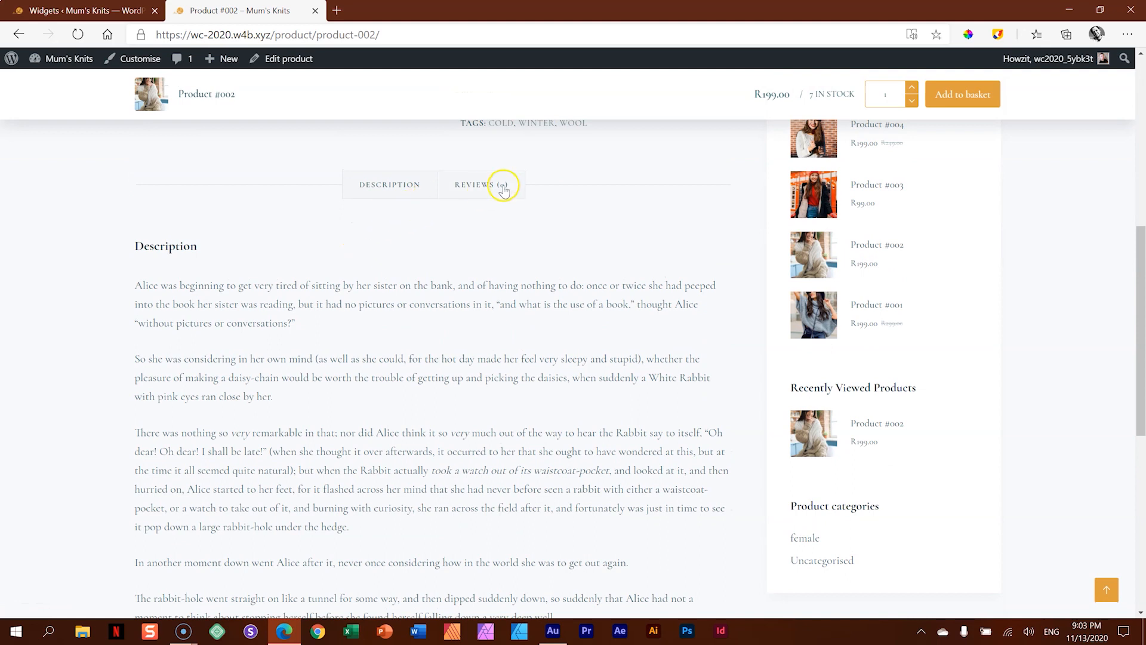
pyautogui.click(502, 184)
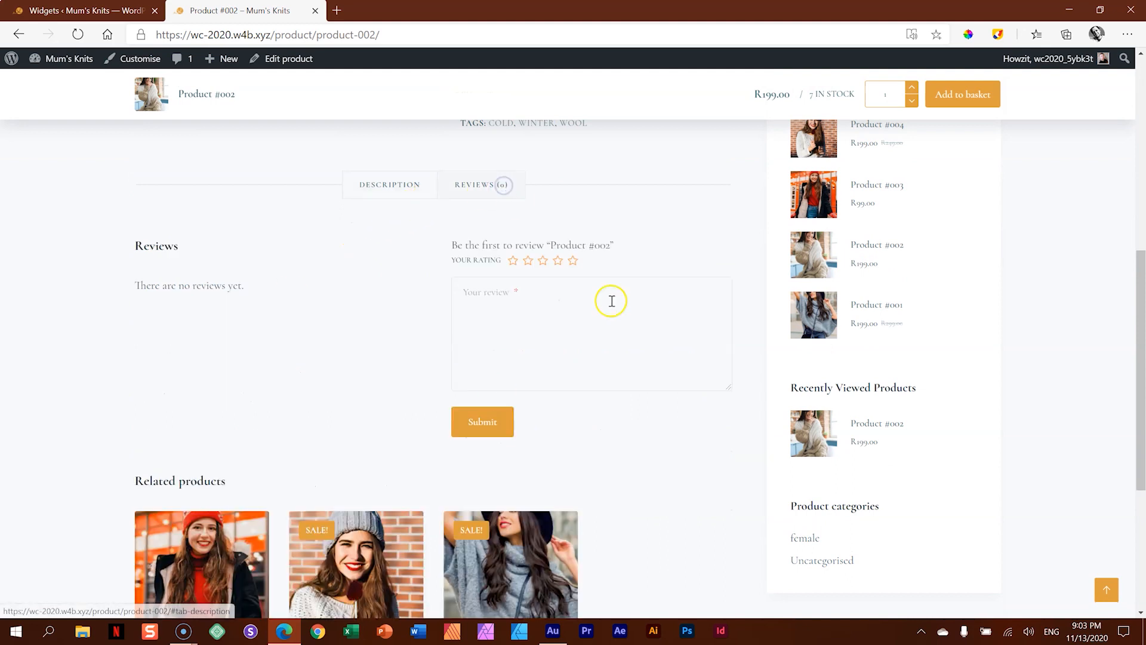
# - Open Product #002 for editing in the admin and approve the pending "Not enough colour choices." review
pyautogui.click(74, 10)
pyautogui.moveTo(71, 263)
pyautogui.click(145, 270)
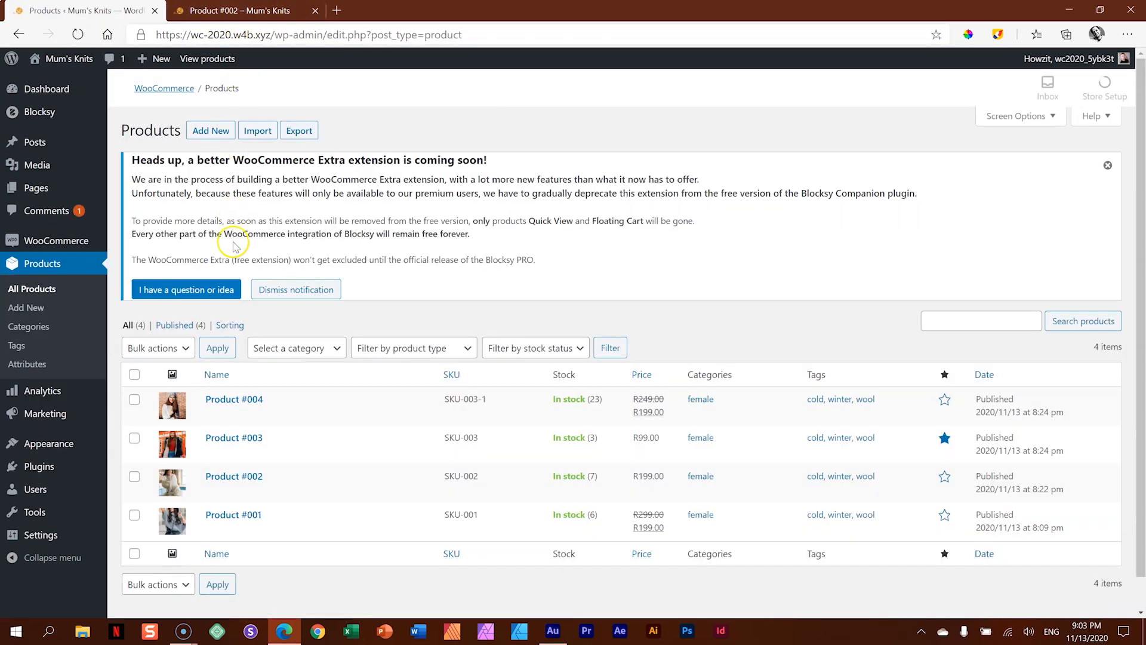
pyautogui.click(248, 476)
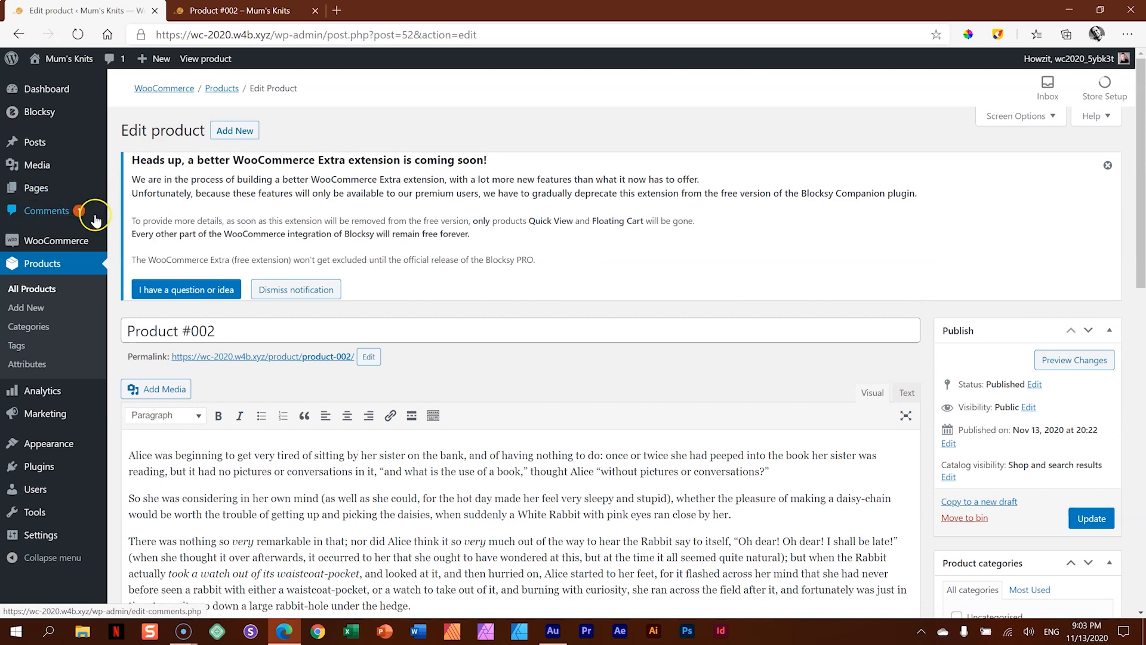
pyautogui.scroll(-15, 349, 261)
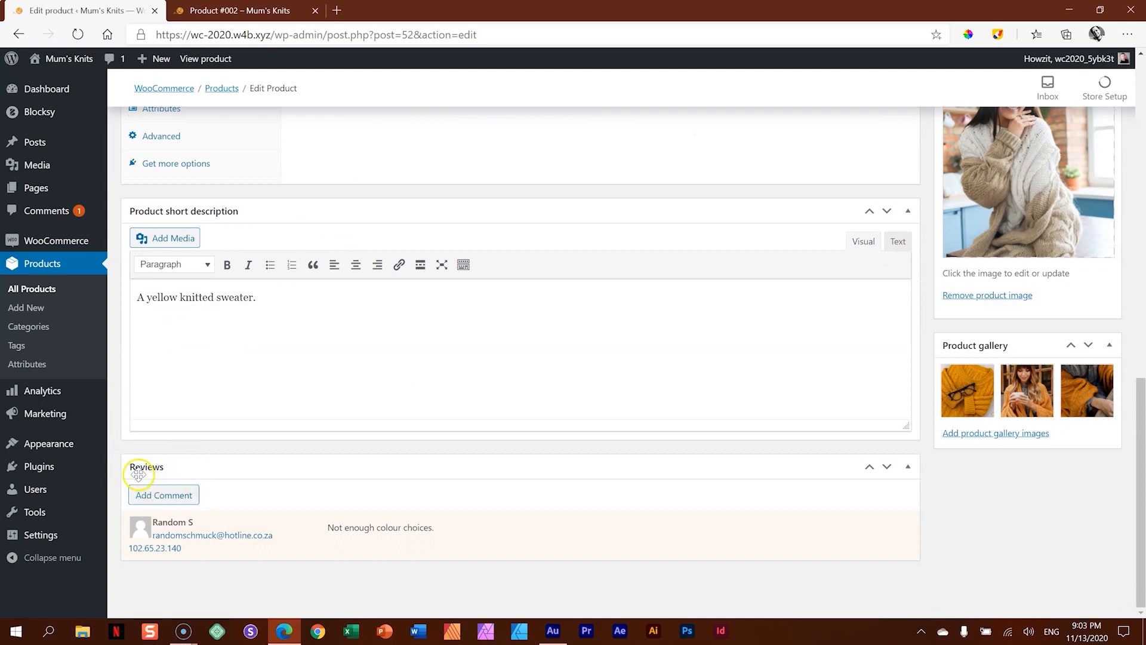
pyautogui.moveTo(163, 523)
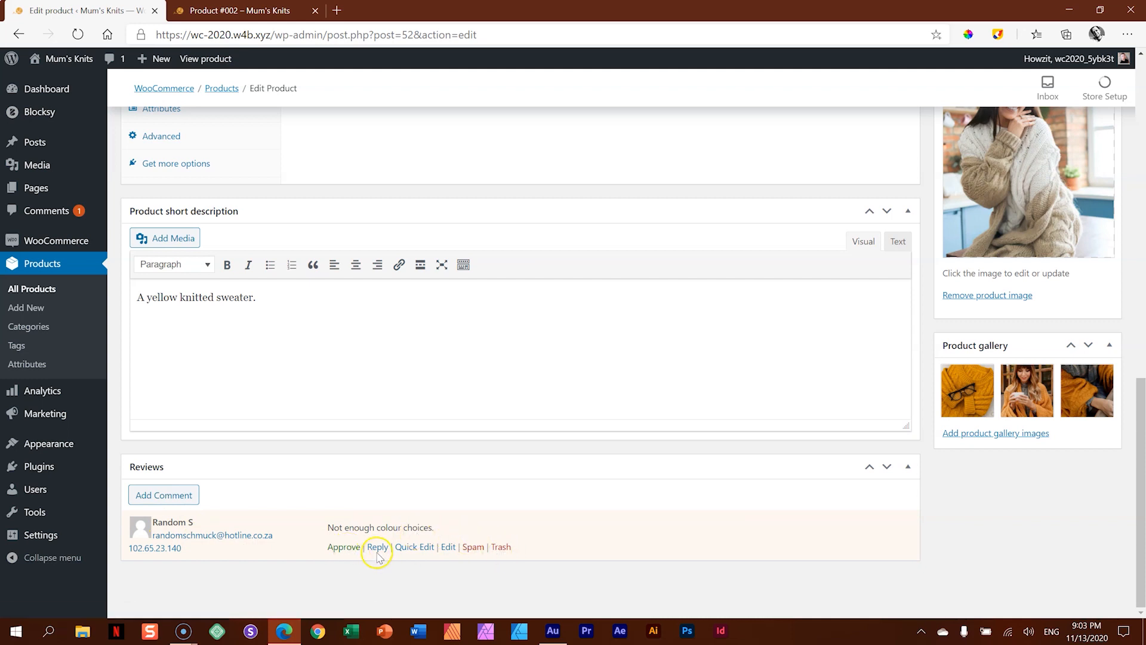
pyautogui.click(353, 553)
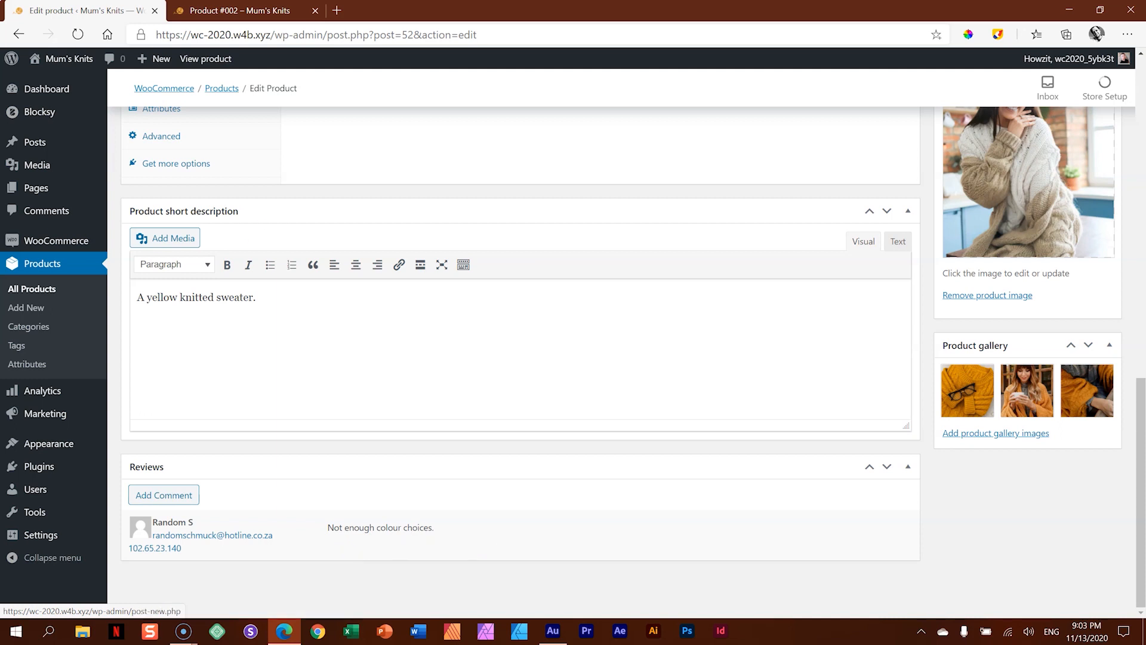
# - Reload the Product #002 page, check the approved review and star rating, and return to the product editor
pyautogui.click(229, 8)
pyautogui.click(78, 35)
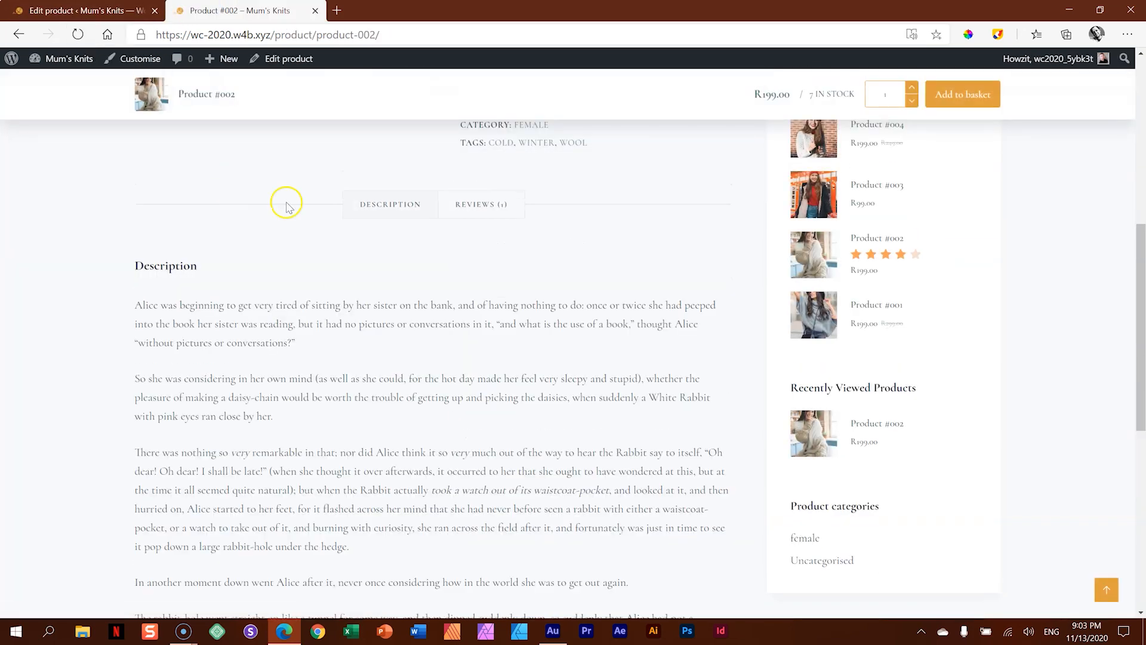
pyautogui.click(474, 203)
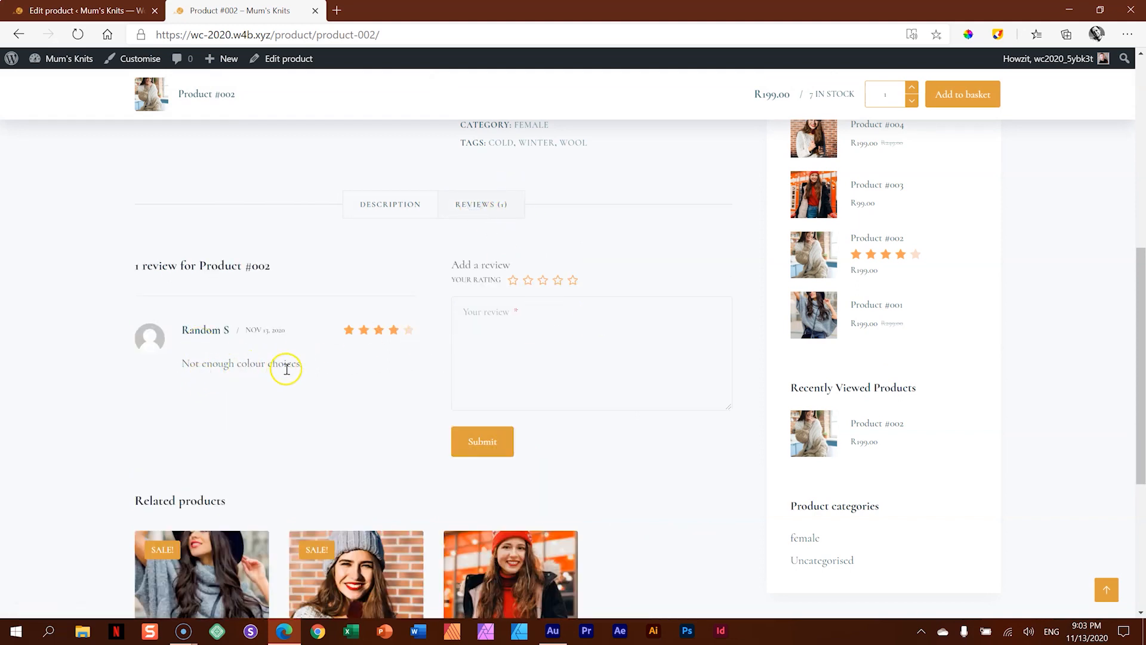
pyautogui.scroll(8, 287, 369)
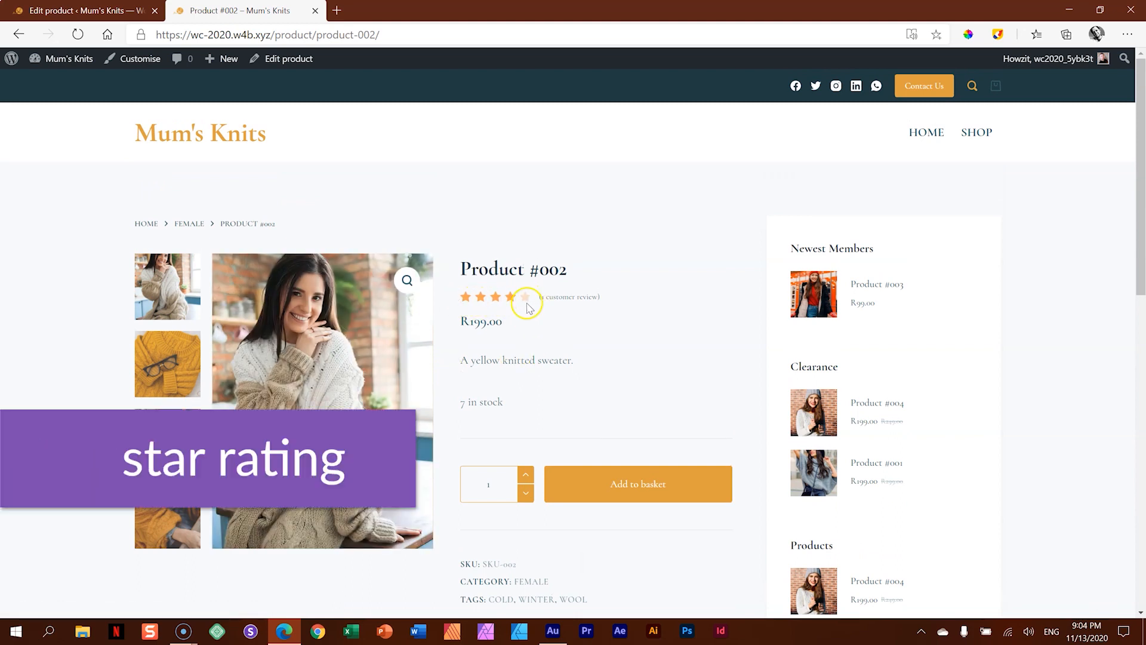
pyautogui.scroll(-5, 522, 306)
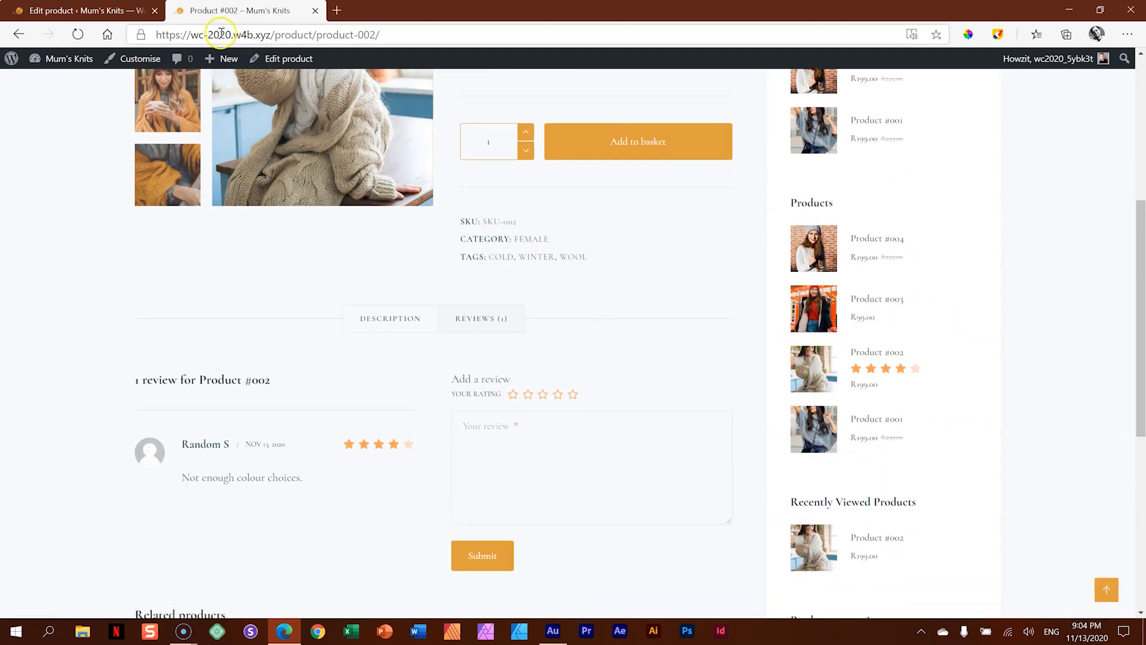
pyautogui.click(137, 10)
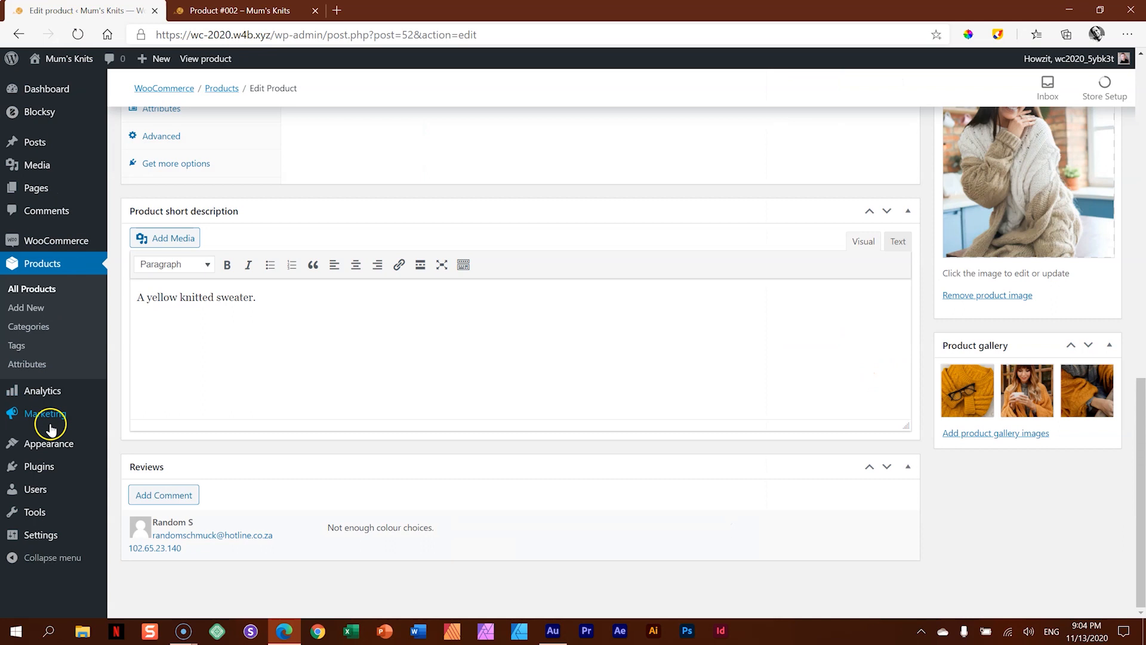
# - Add the Recent Product Reviews widget to the WooCommerce Sidebar, between the Products and Recently Viewed Products widgets
pyautogui.moveTo(45, 442)
pyautogui.click(136, 480)
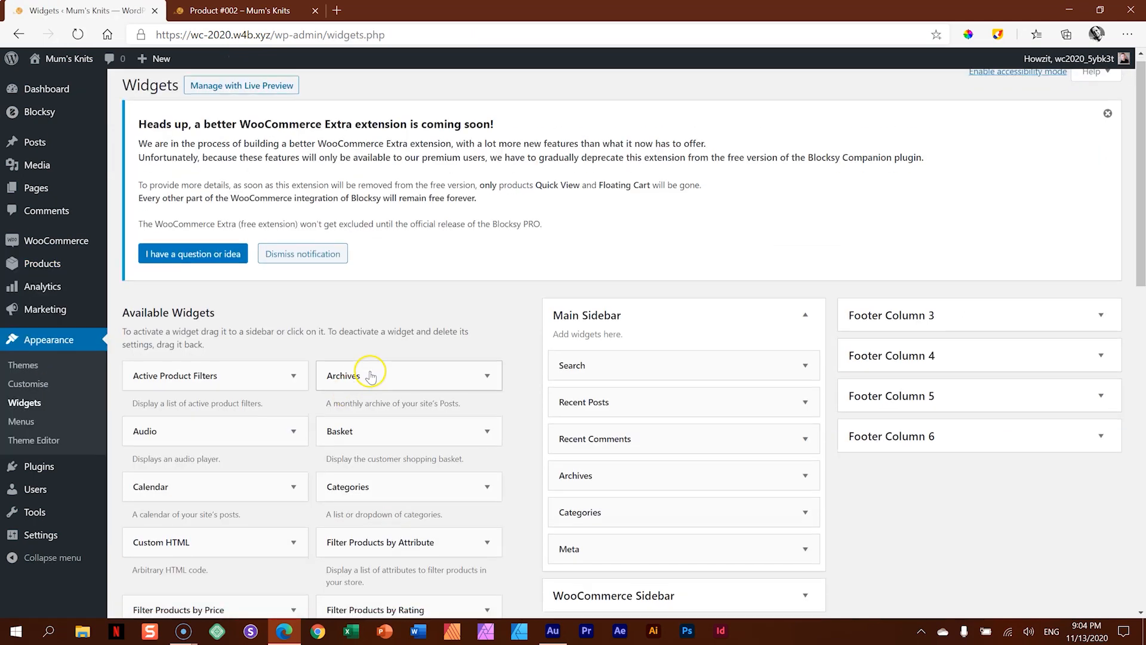
pyautogui.scroll(-7, 370, 375)
pyautogui.scroll(-4, 370, 375)
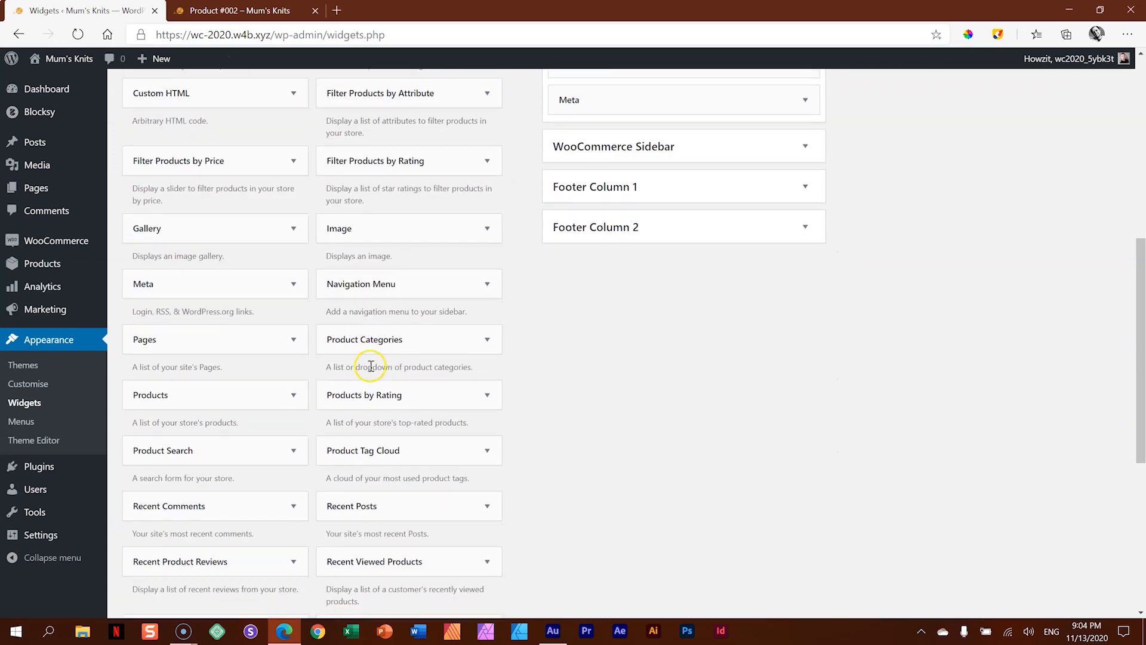
pyautogui.moveTo(160, 570); pyautogui.dragTo(584, 303)
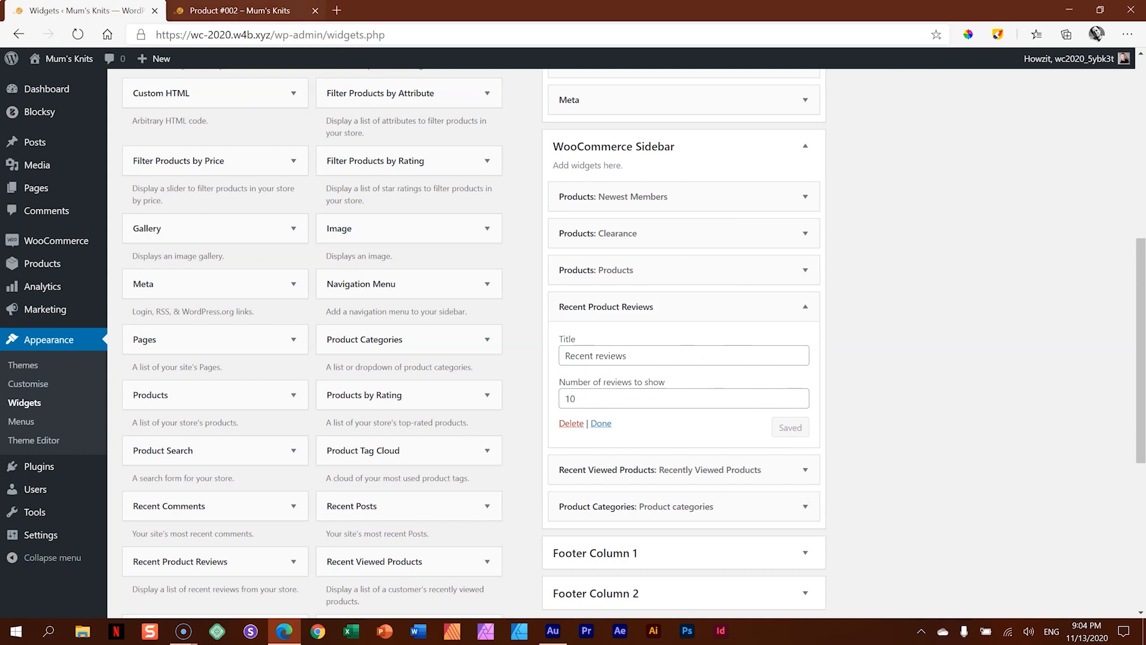
# - Reload the Product #002 page, check the recent reviews in its sidebar, and return to the widgets admin
pyautogui.click(206, 11)
pyautogui.click(83, 33)
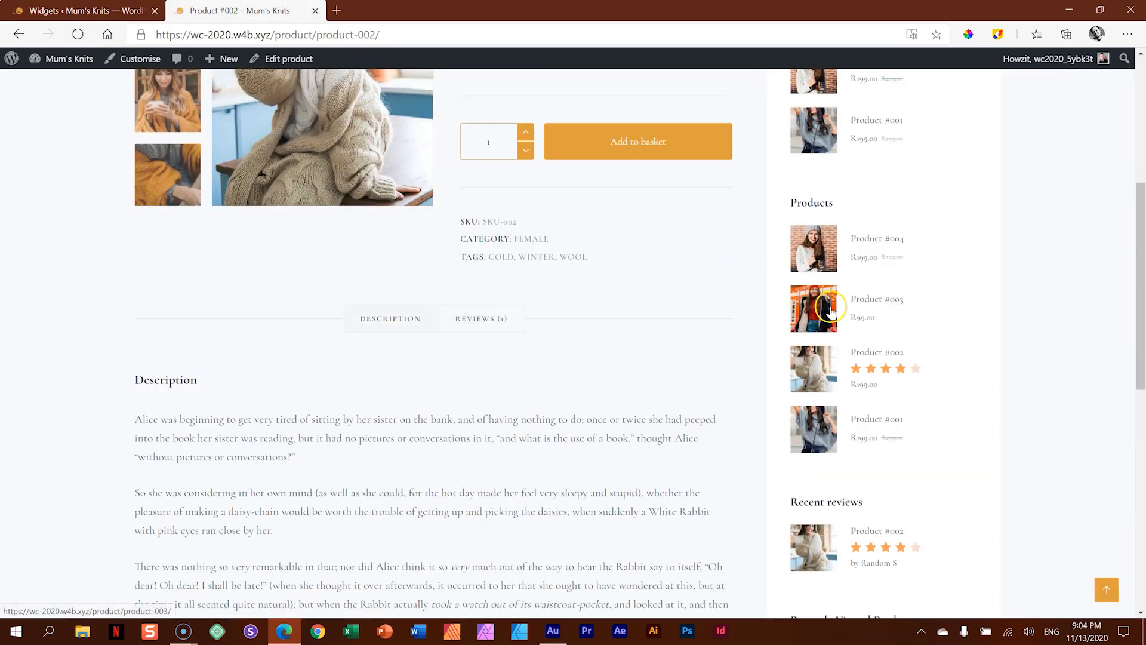
pyautogui.scroll(-5, 835, 299)
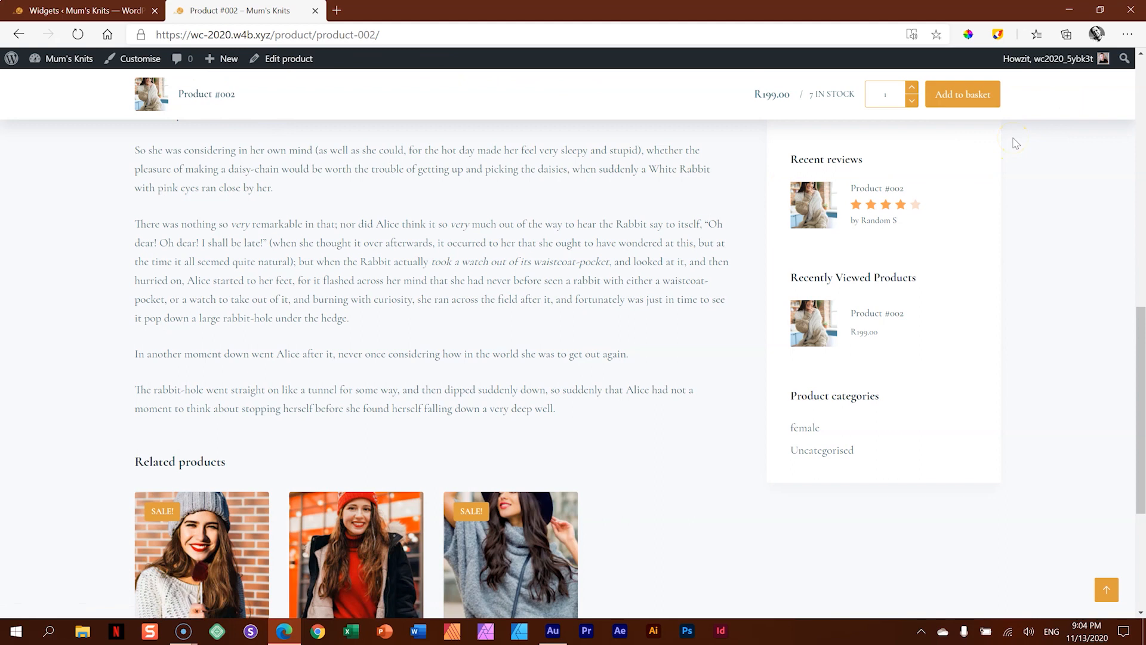
pyautogui.hotkey('ctrl', 'shift', 'Tab')
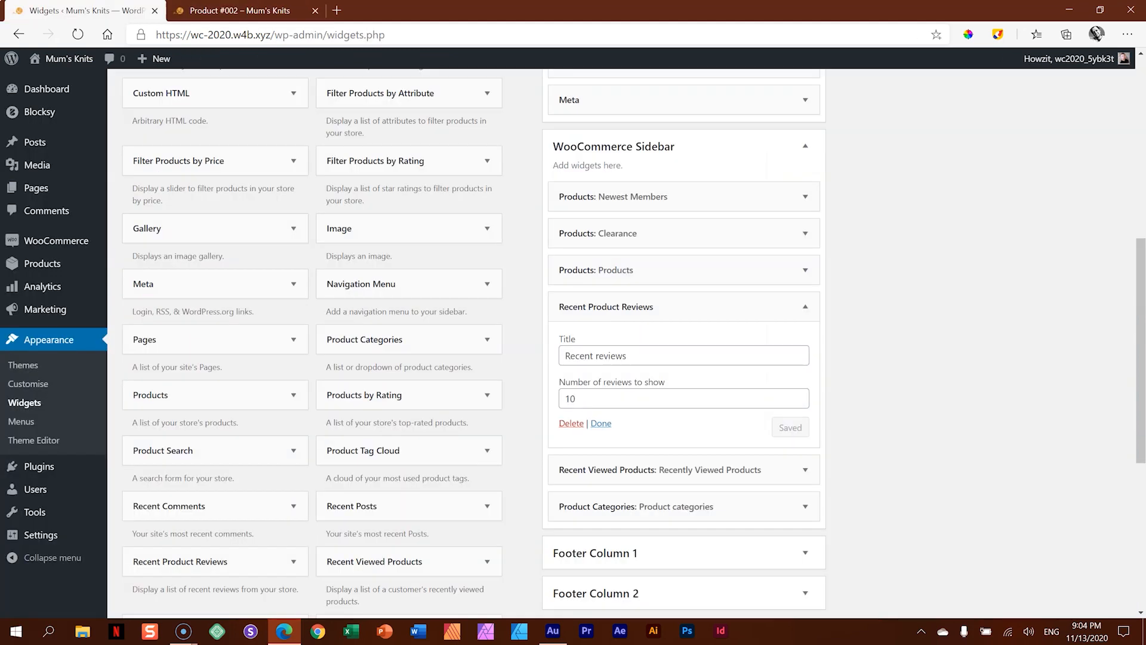
# - Open the instructions of the WooCommerce Extra extension among the Blocksy theme's extensions
pyautogui.click(42, 121)
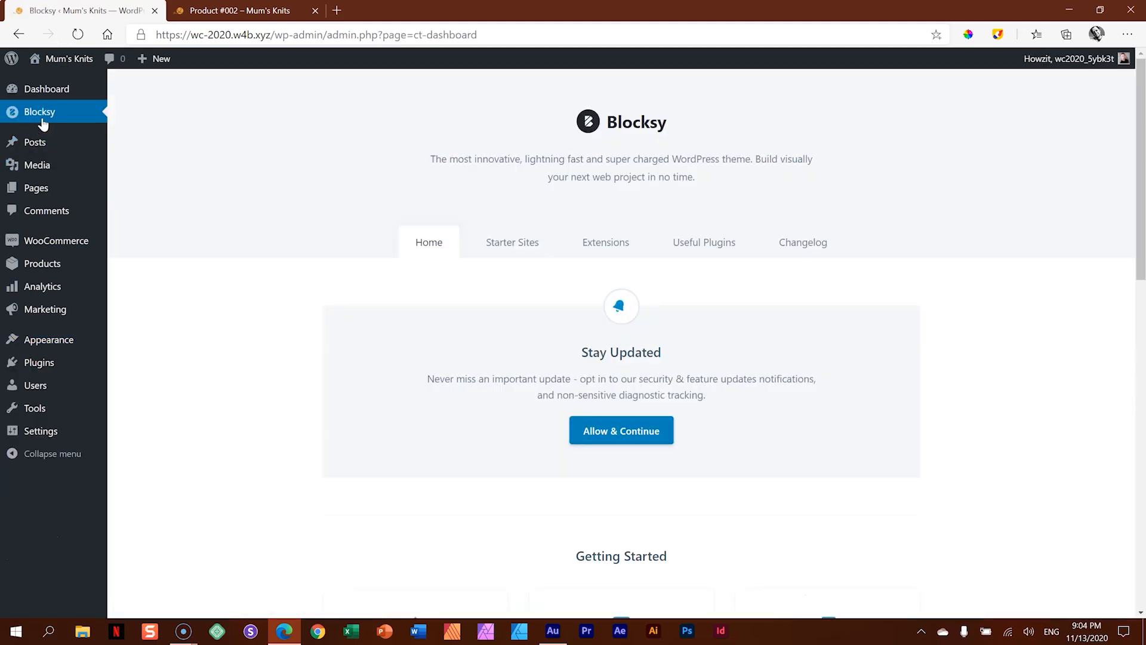
pyautogui.click(597, 249)
pyautogui.scroll(-10, 597, 252)
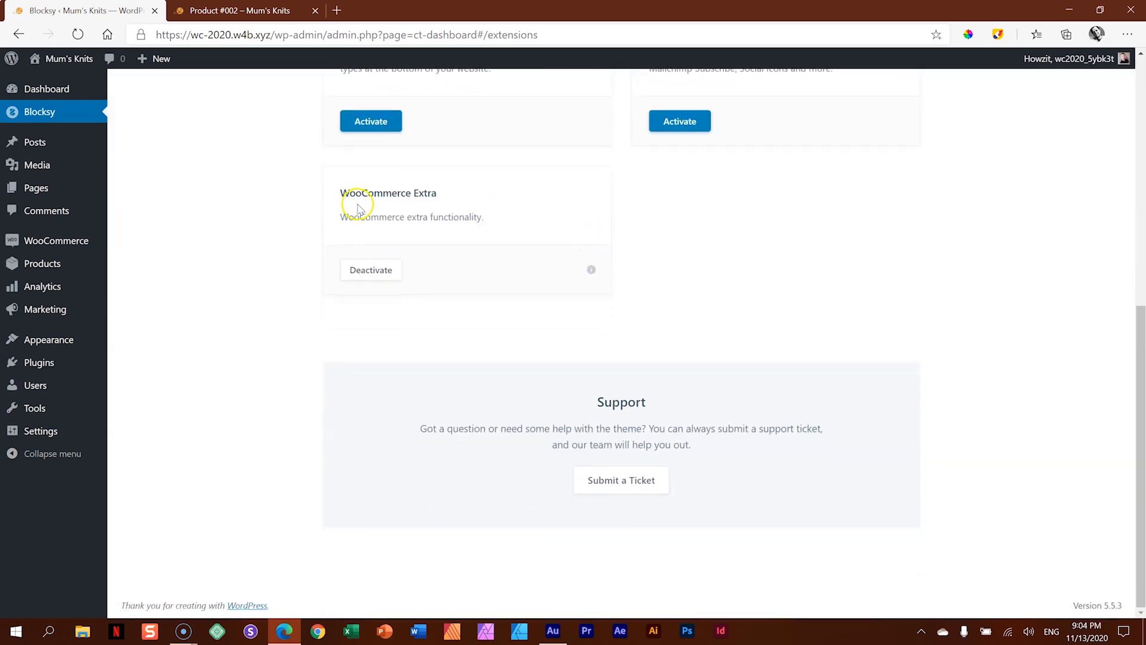
pyautogui.click(593, 271)
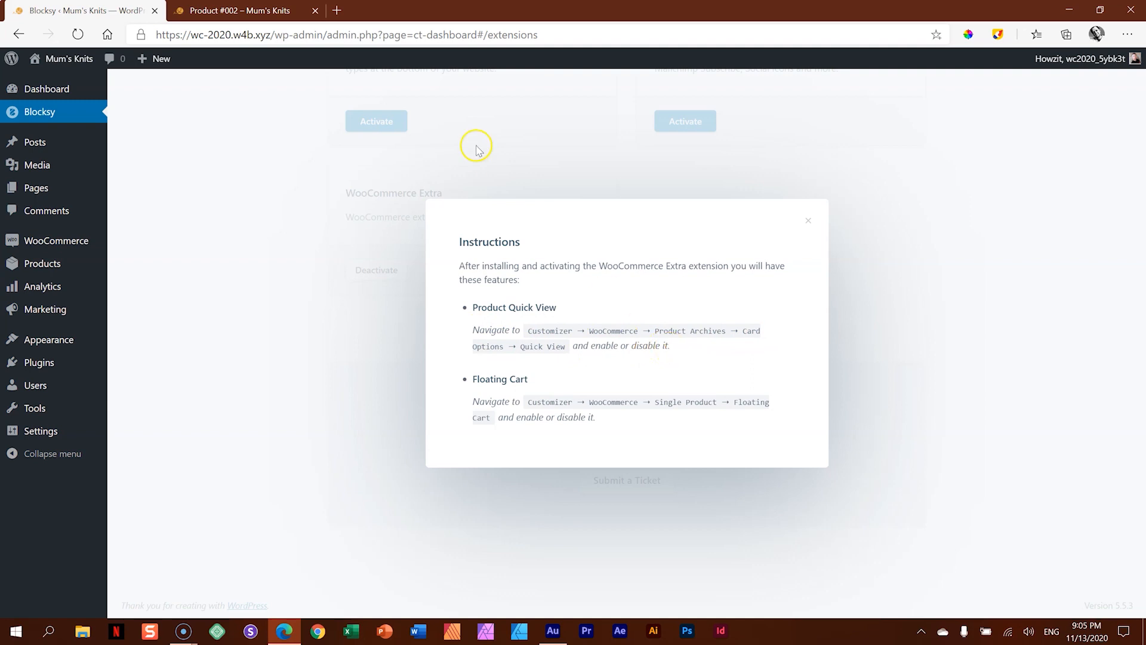
# - Customise the site from the Product #002 page and open the WooCommerce Product Archives card options
pyautogui.click(274, 11)
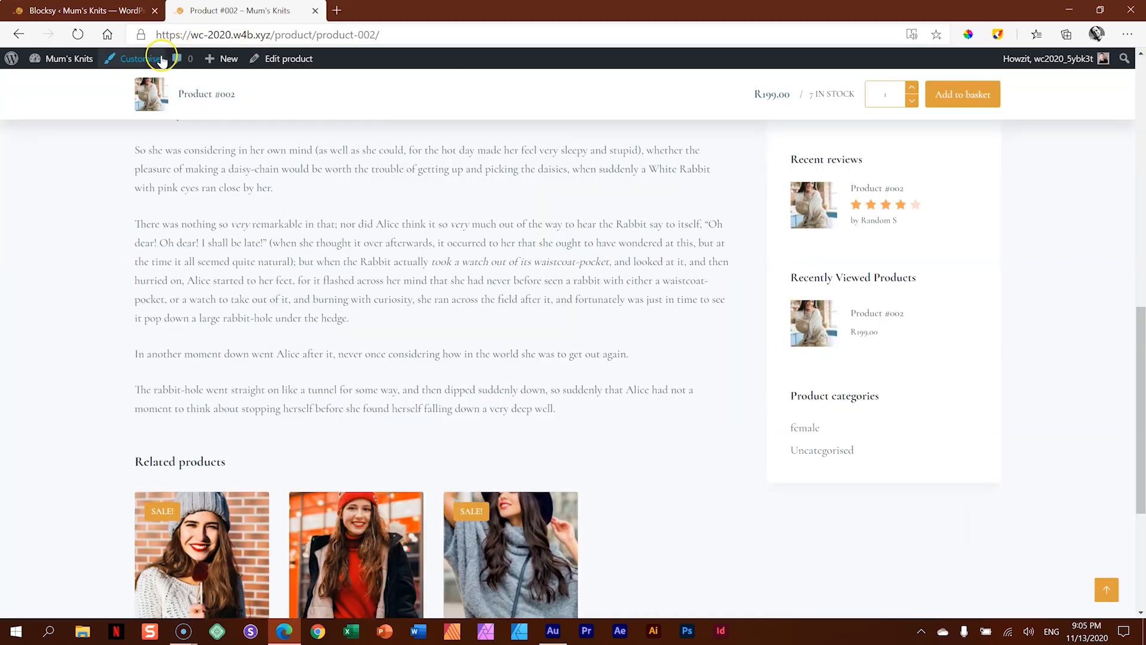
pyautogui.click(160, 60)
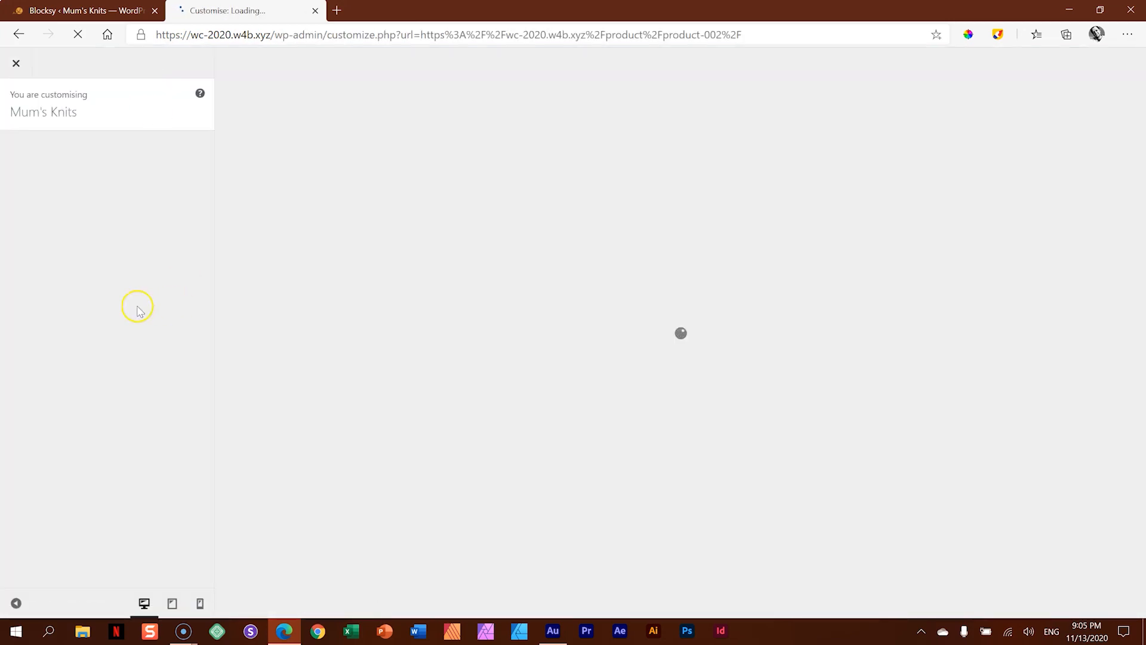
pyautogui.scroll(-5, 137, 307)
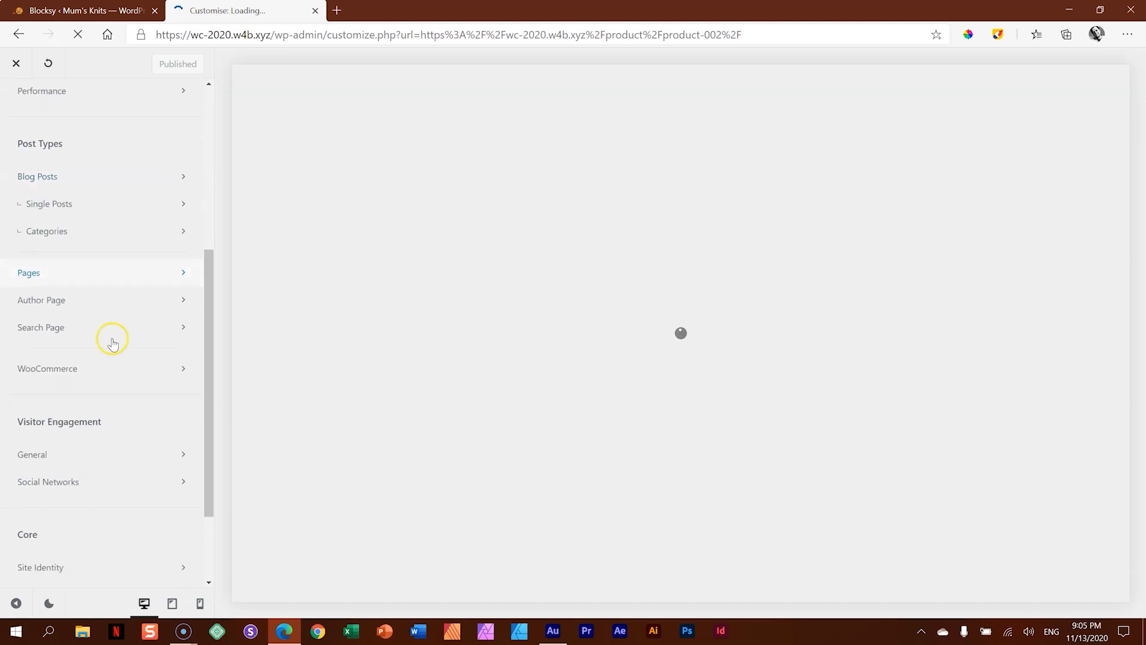
pyautogui.click(87, 370)
pyautogui.click(82, 179)
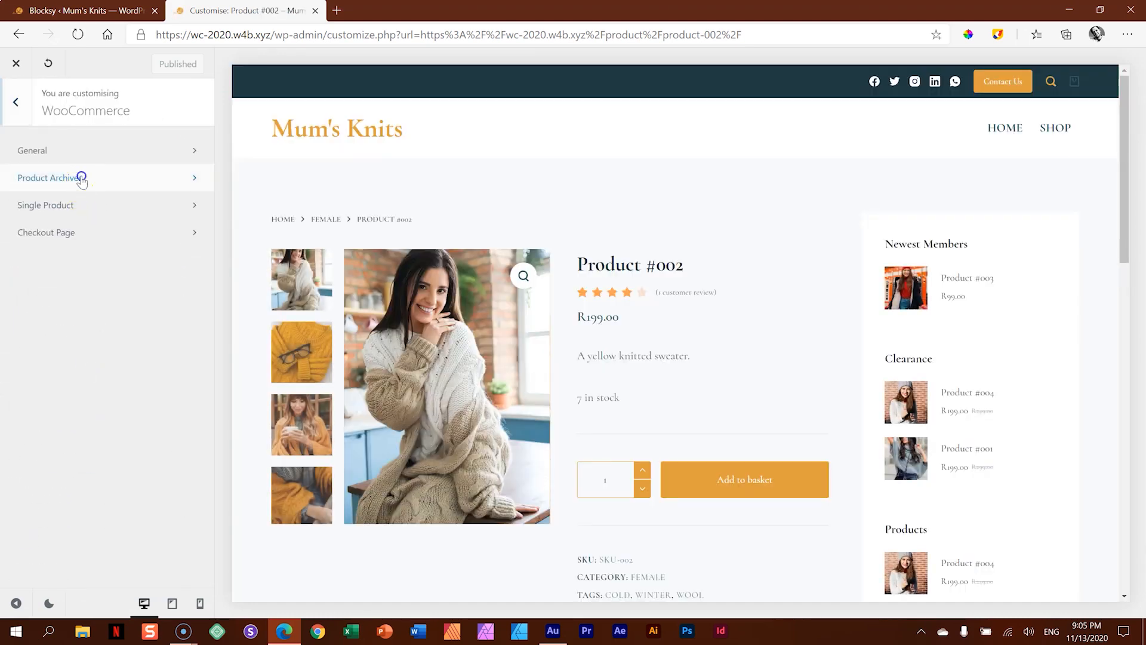
pyautogui.click(41, 425)
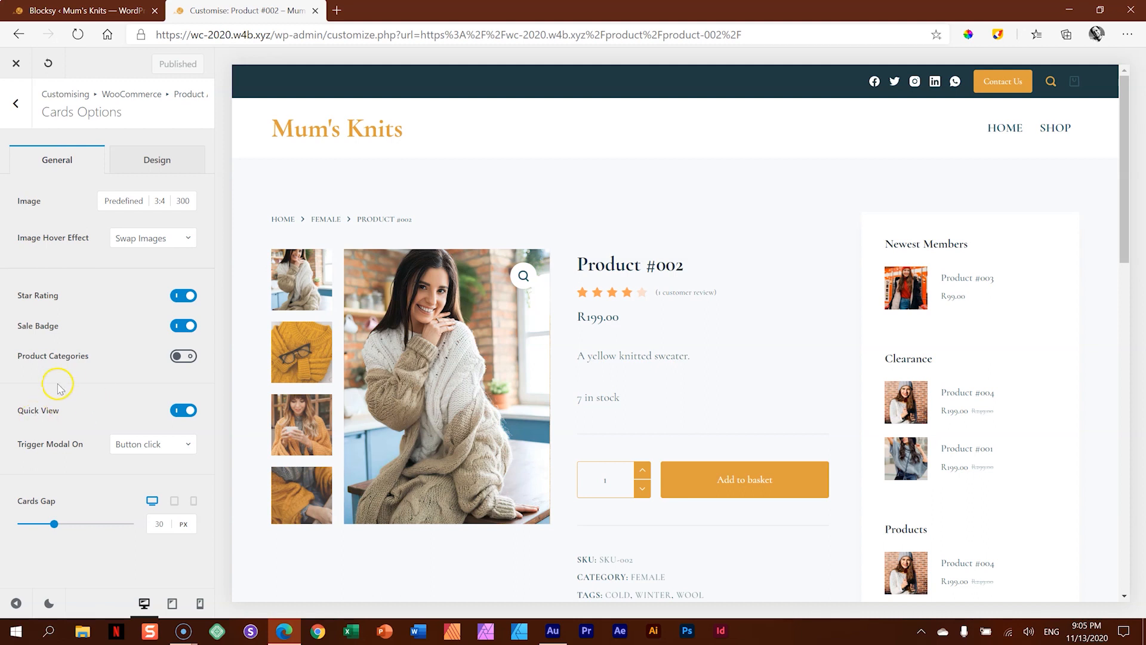
# - Keep Quick View enabled for the product cards, set its modal trigger to Image click, and publish the change
pyautogui.click(187, 413)
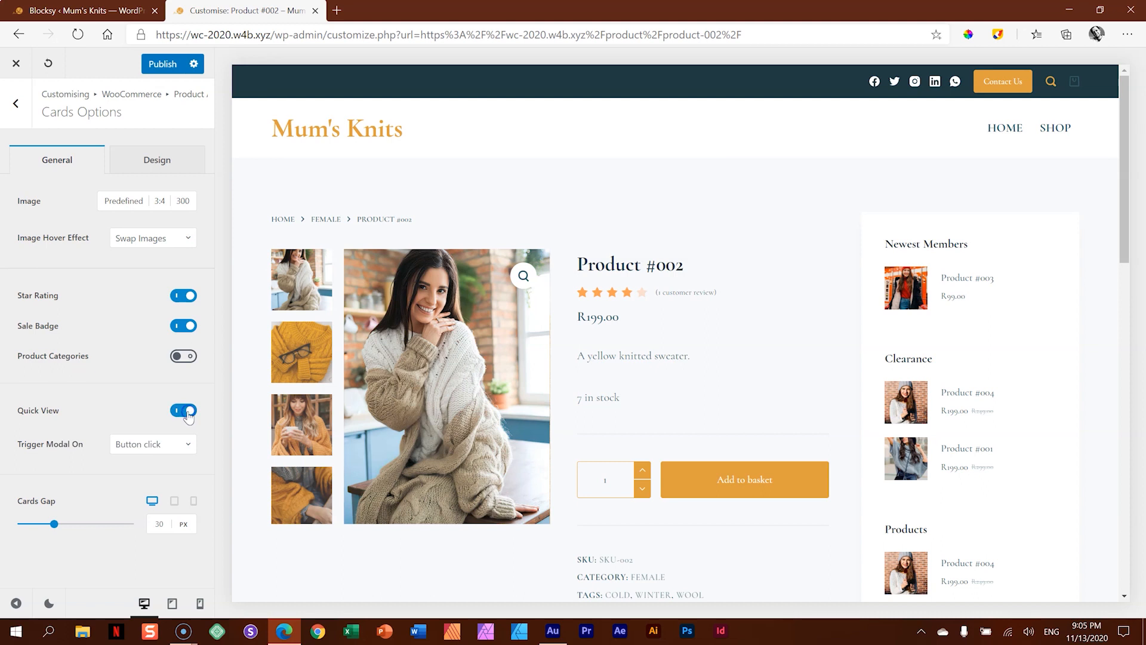
pyautogui.click(178, 443)
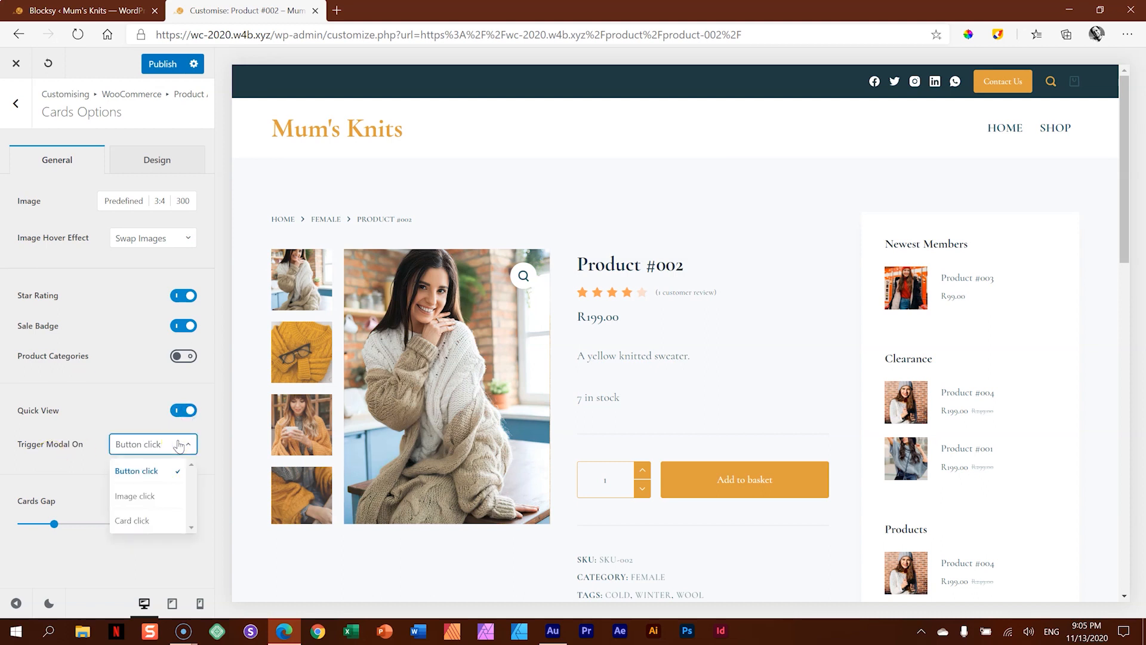
pyautogui.click(179, 444)
pyautogui.click(179, 444)
pyautogui.click(148, 501)
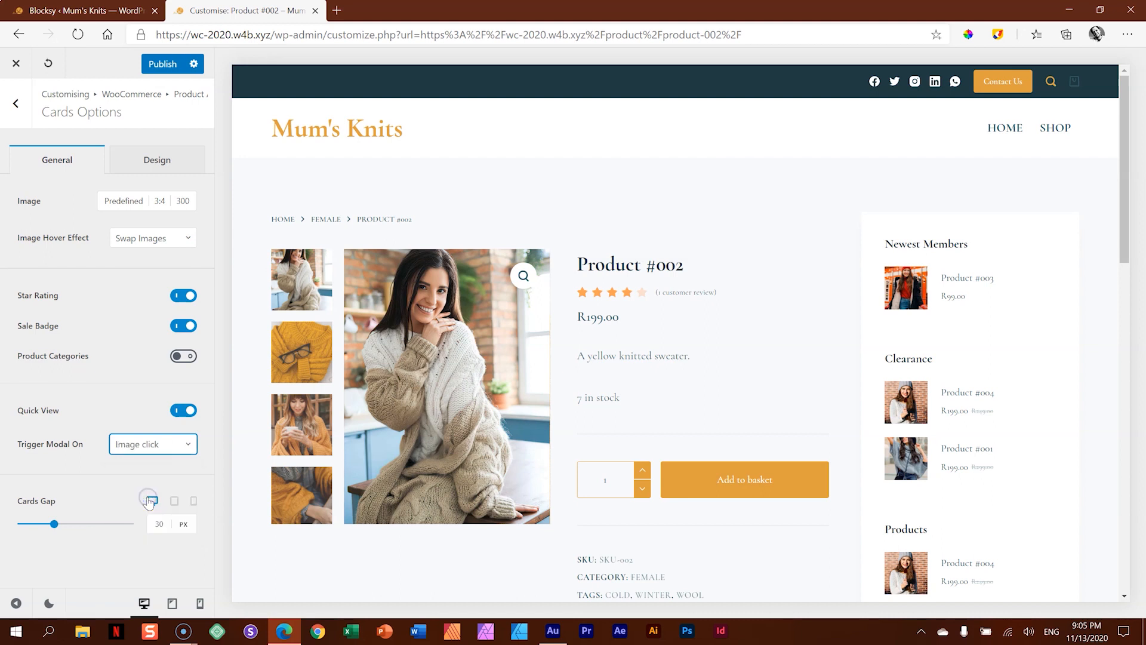
pyautogui.click(155, 67)
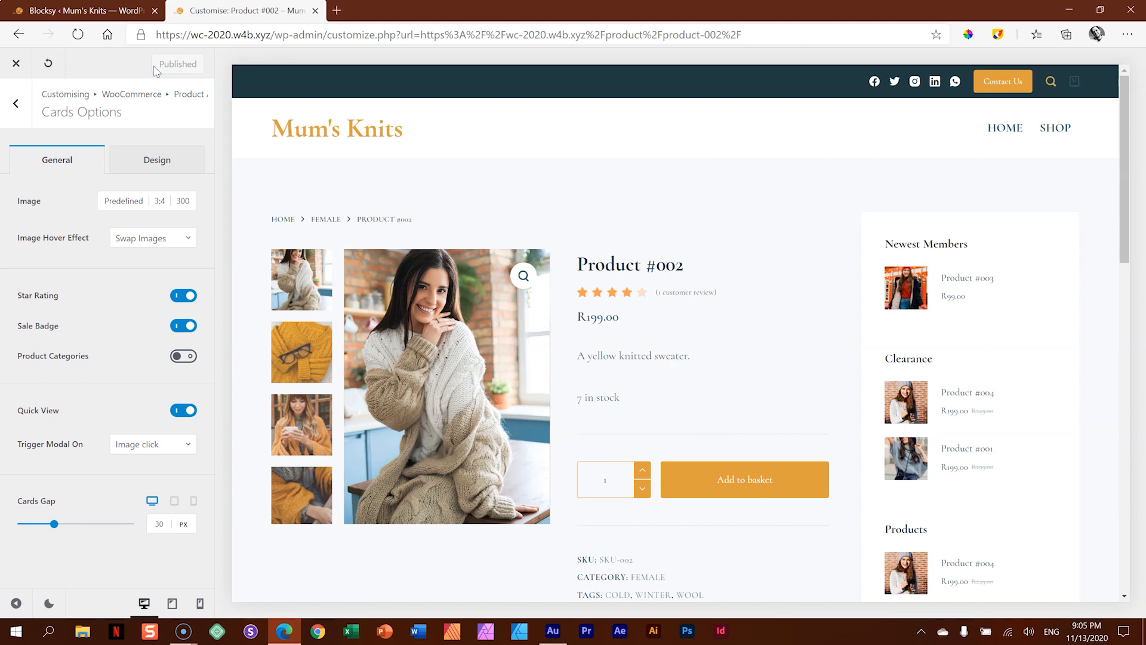
# - Try the shop and a product in the customiser preview, then leave the customiser and open the live Shop page
pyautogui.click(1051, 130)
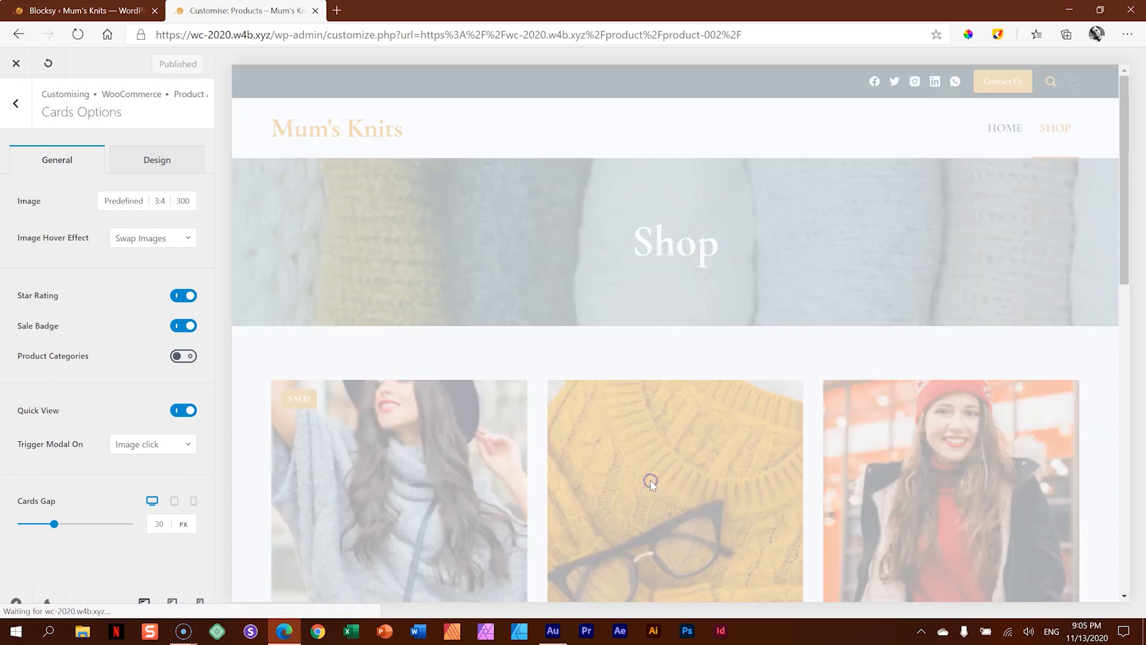
pyautogui.click(650, 480)
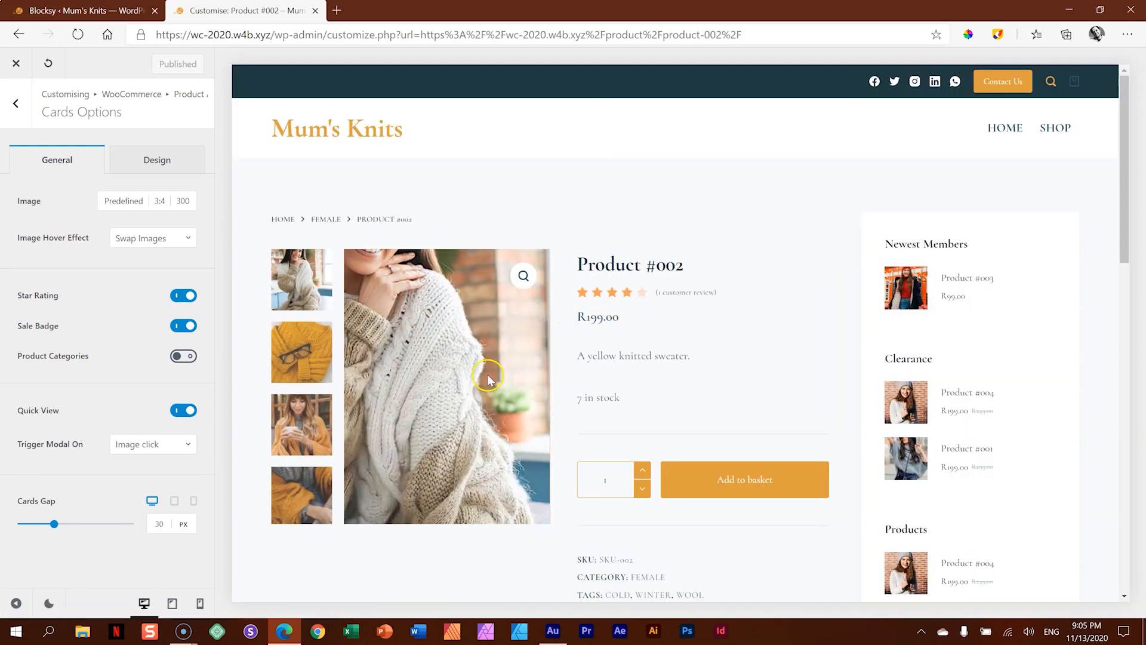
pyautogui.scroll(-5, 810, 312)
pyautogui.scroll(5, 809, 312)
pyautogui.click(26, 68)
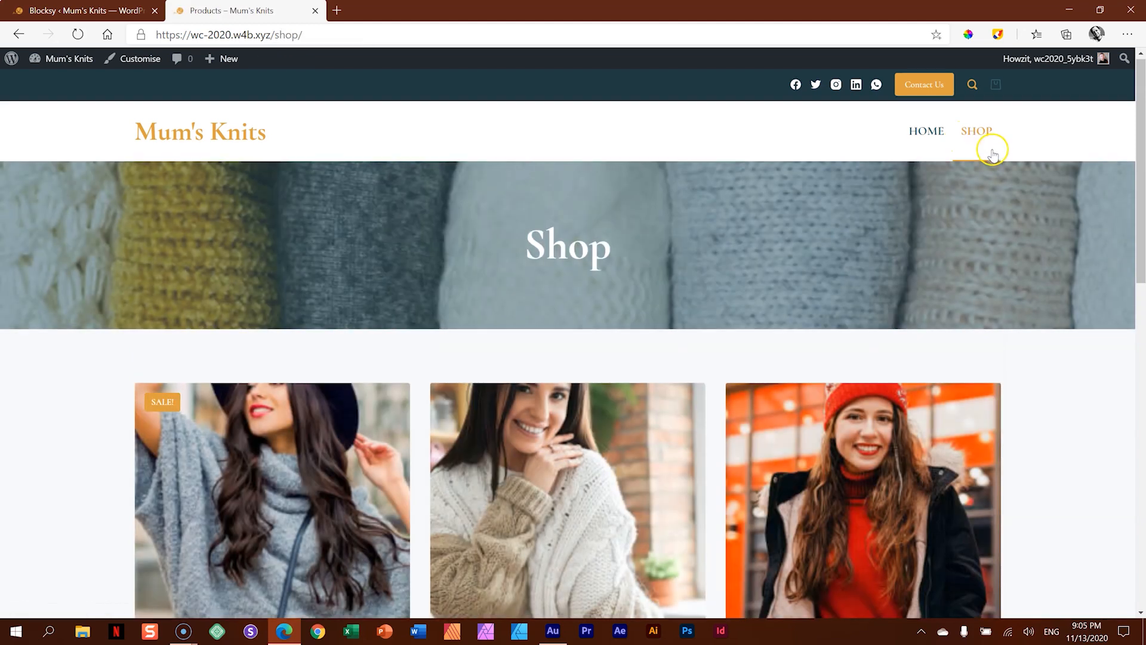
# - Test the quick view on the Shop page by opening and closing the images of Product #003, #002 and #001
pyautogui.scroll(-3, 992, 150)
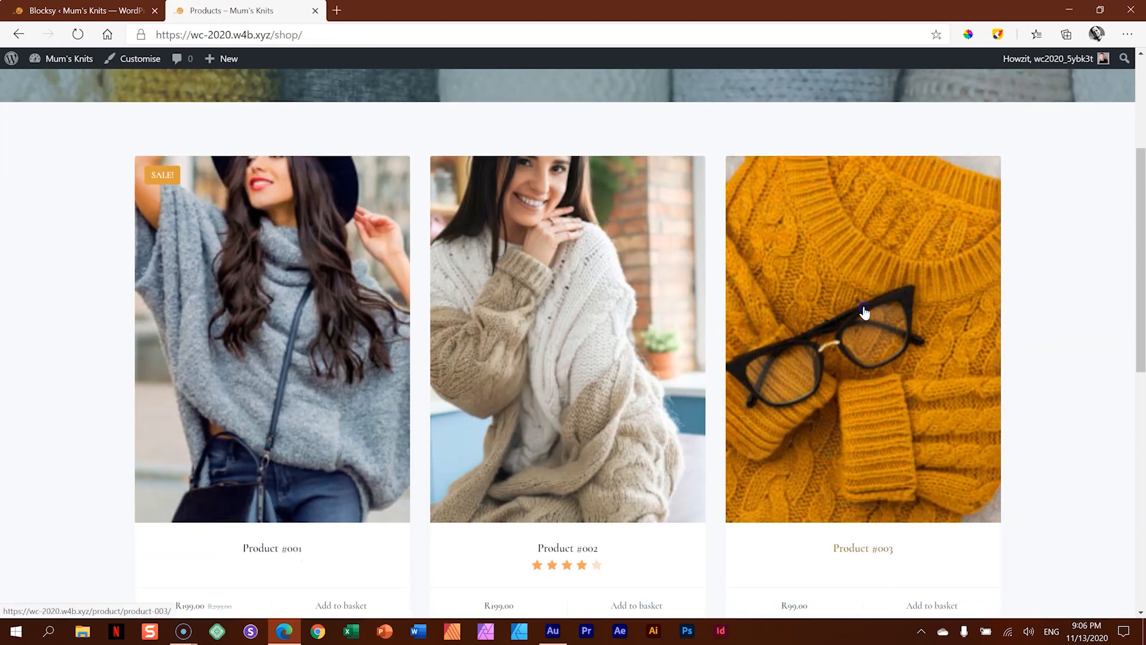
pyautogui.click(864, 311)
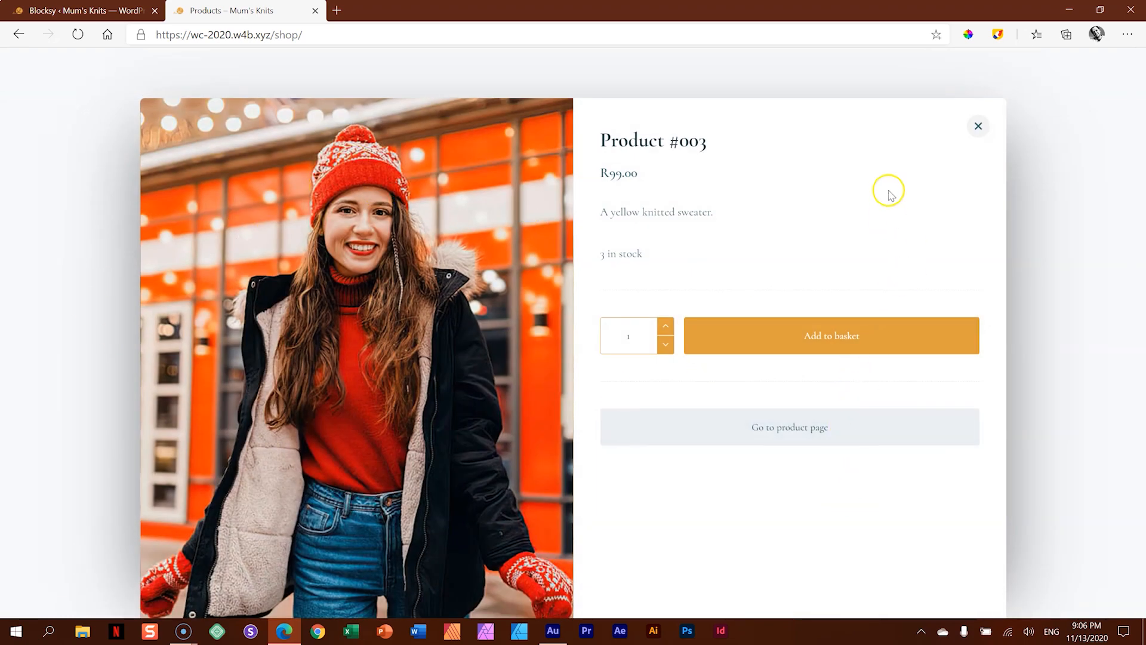
pyautogui.click(978, 126)
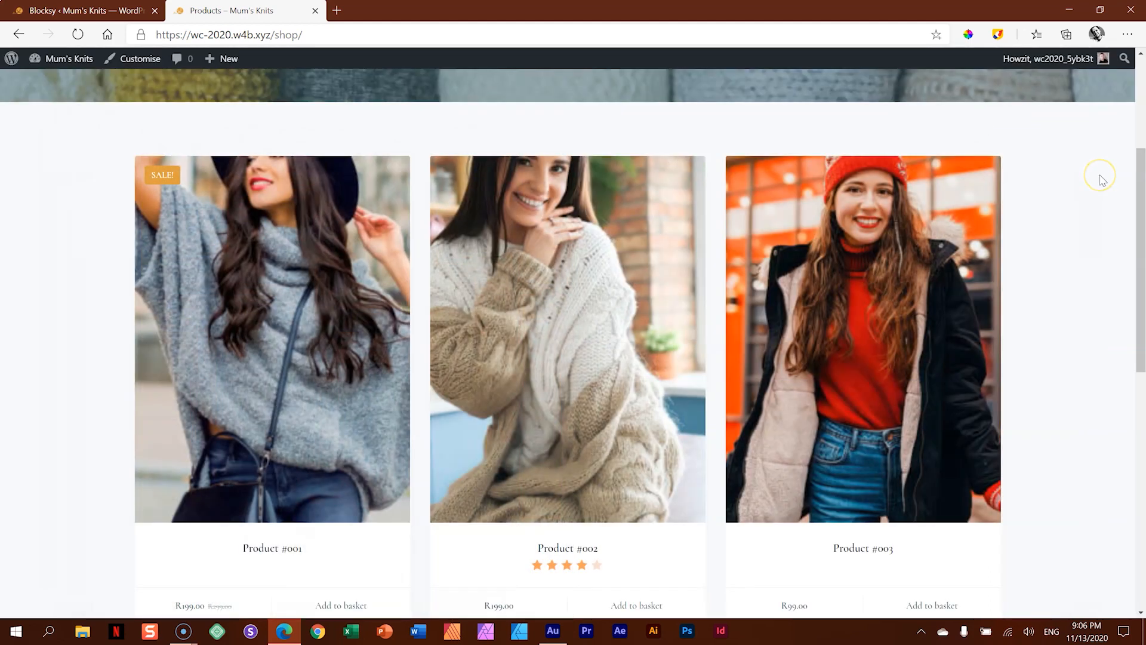
pyautogui.click(564, 263)
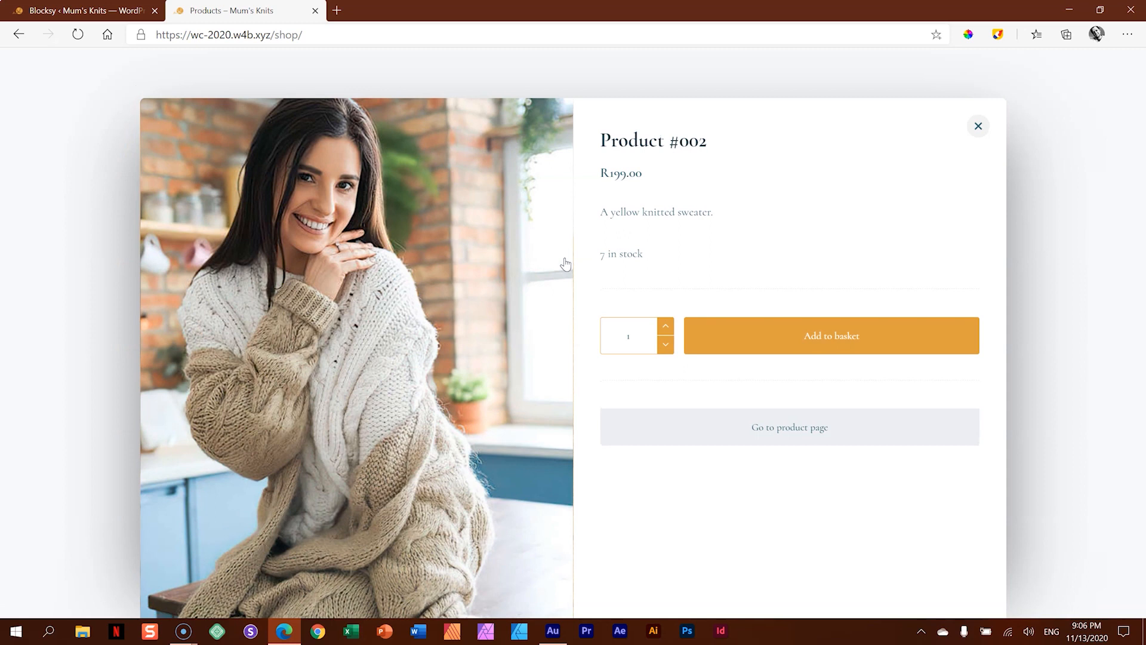
pyautogui.click(978, 126)
pyautogui.click(269, 342)
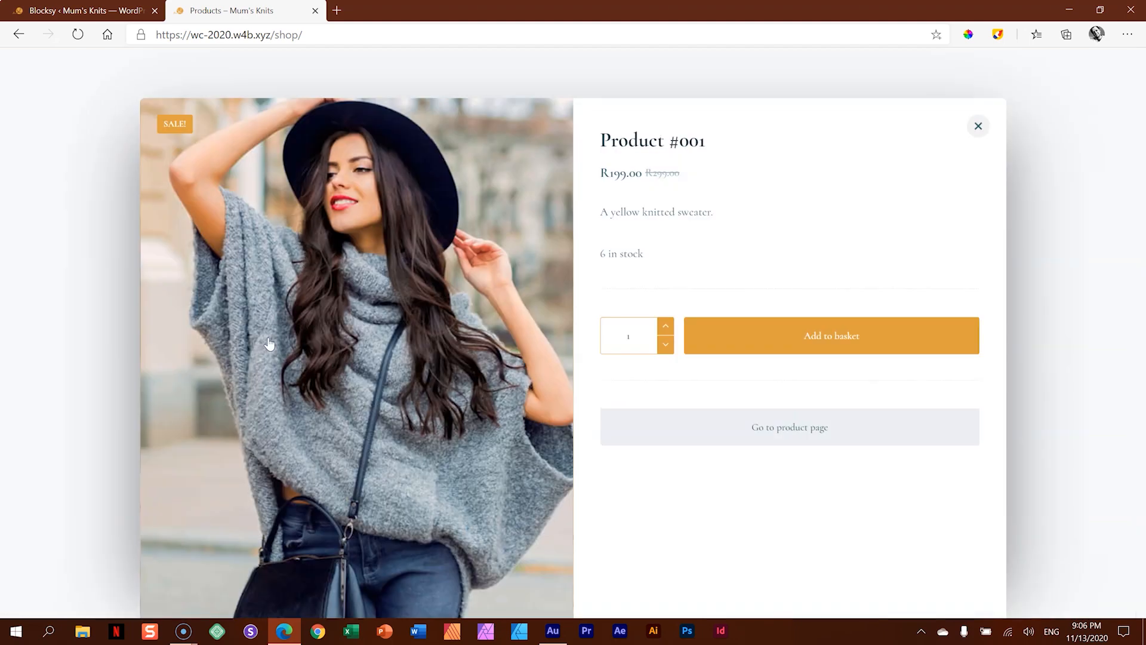
pyautogui.click(978, 126)
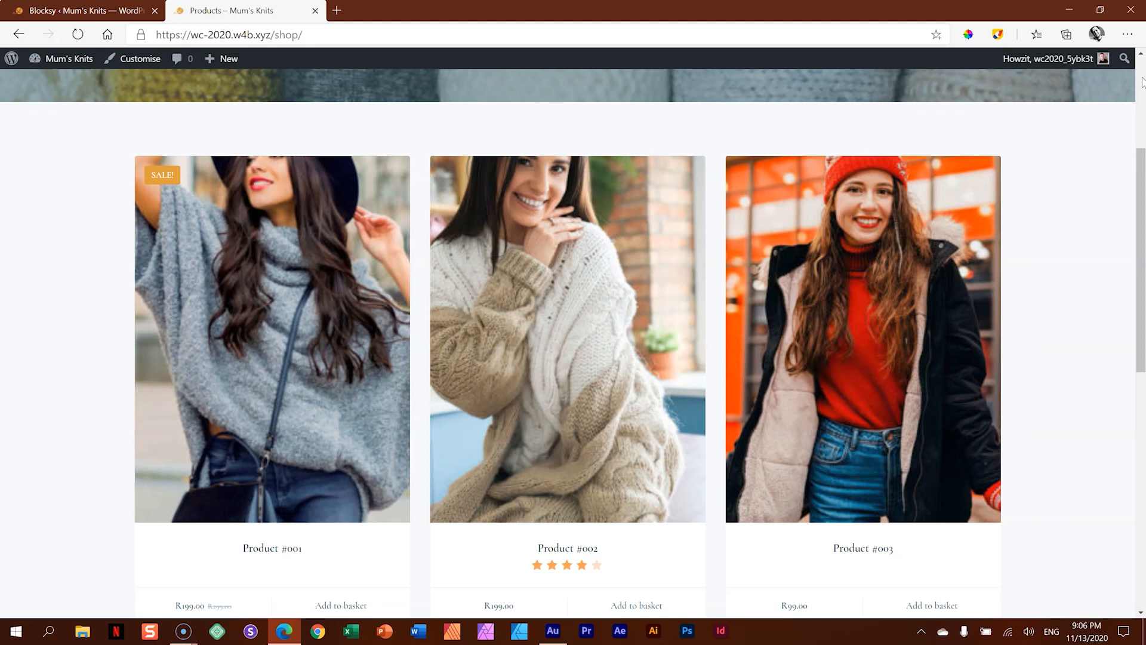
# - Open the list of site pages in the admin and view the My account page
pyautogui.click(84, 11)
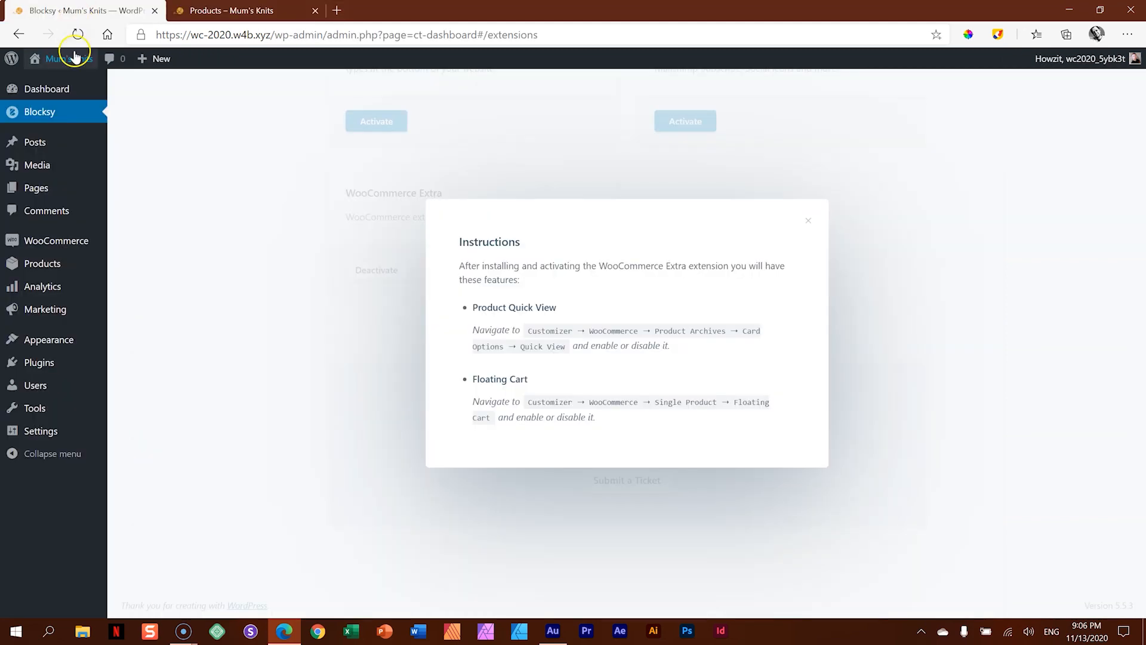
pyautogui.click(42, 189)
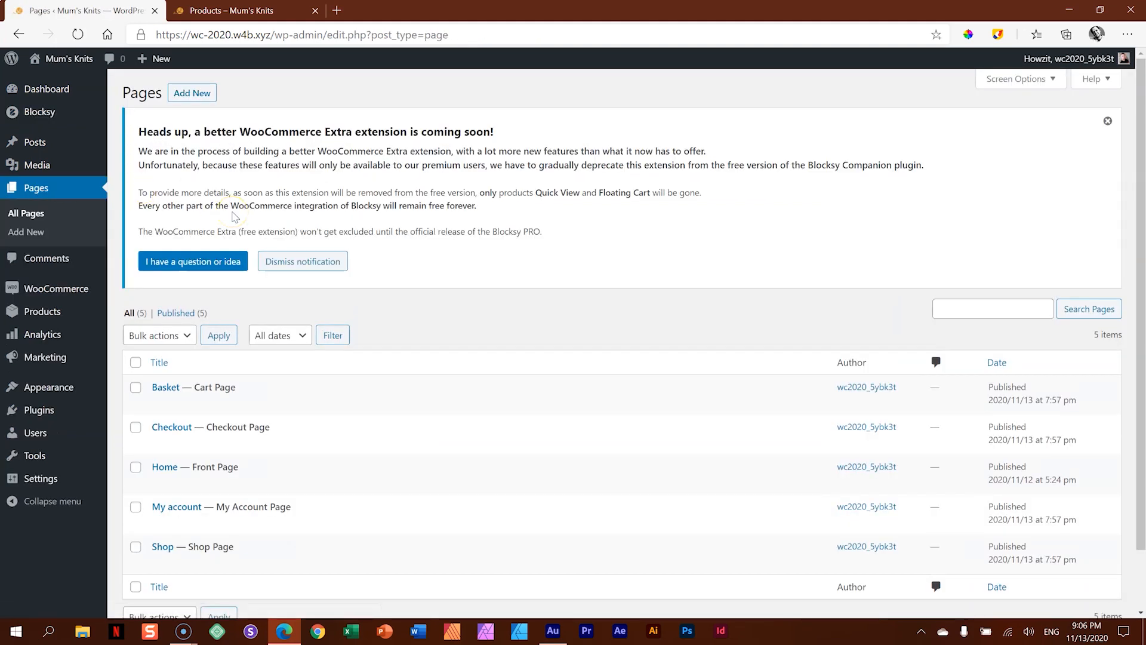
pyautogui.scroll(-1, 259, 182)
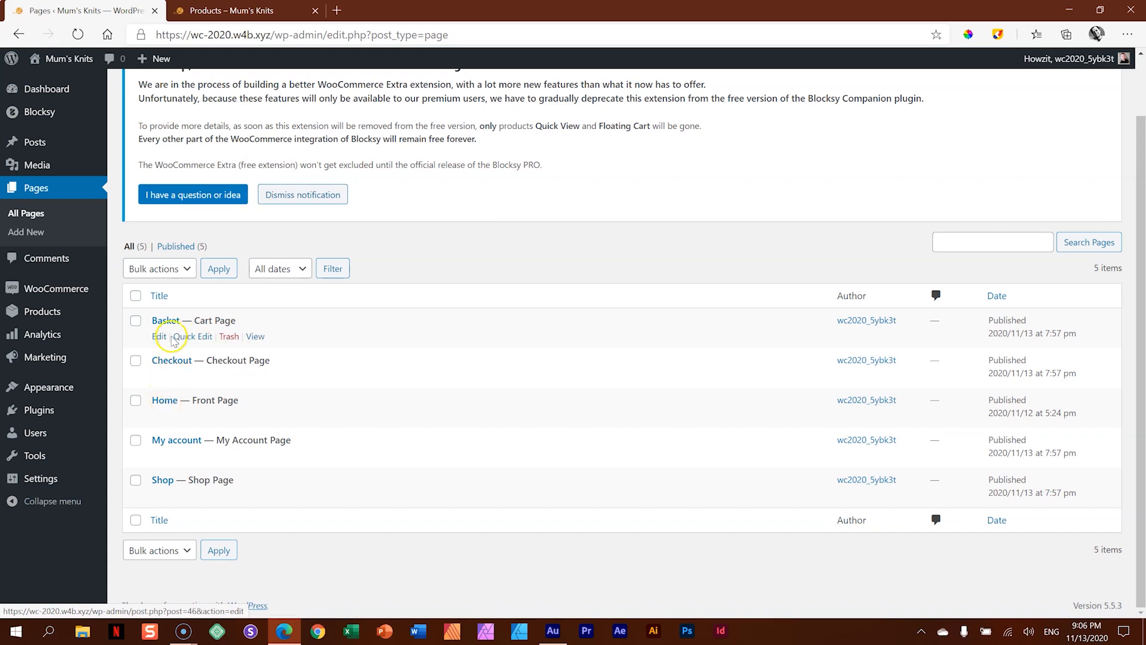
pyautogui.click(168, 479)
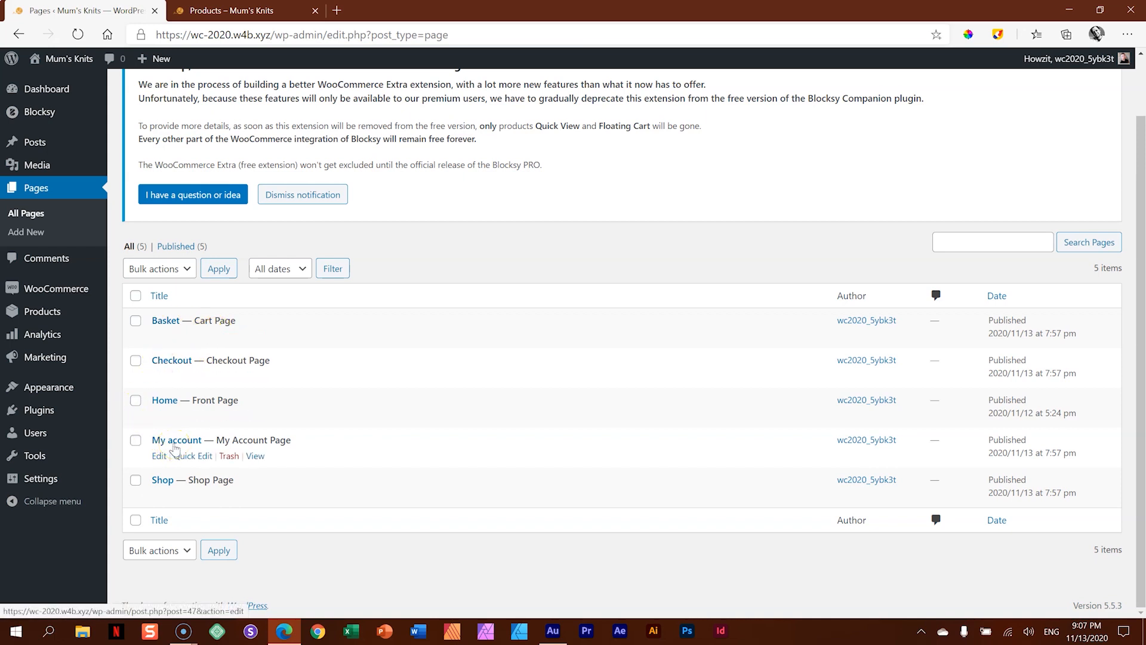
pyautogui.click(257, 456)
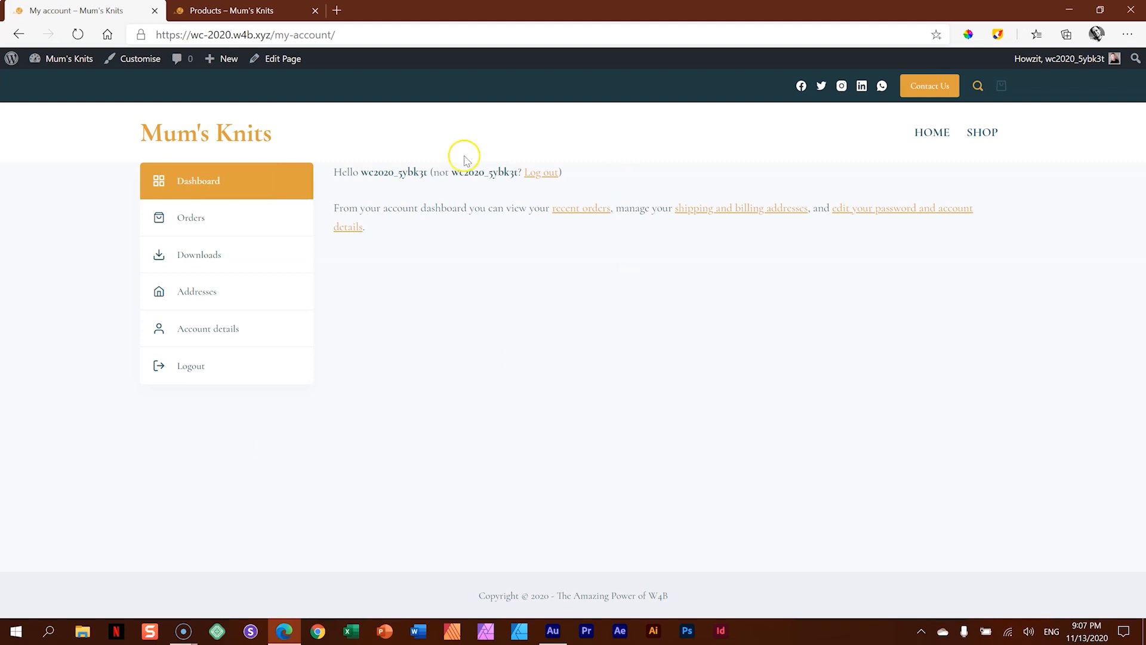
# - Show the account's orders and view the details of the listed order
pyautogui.click(216, 227)
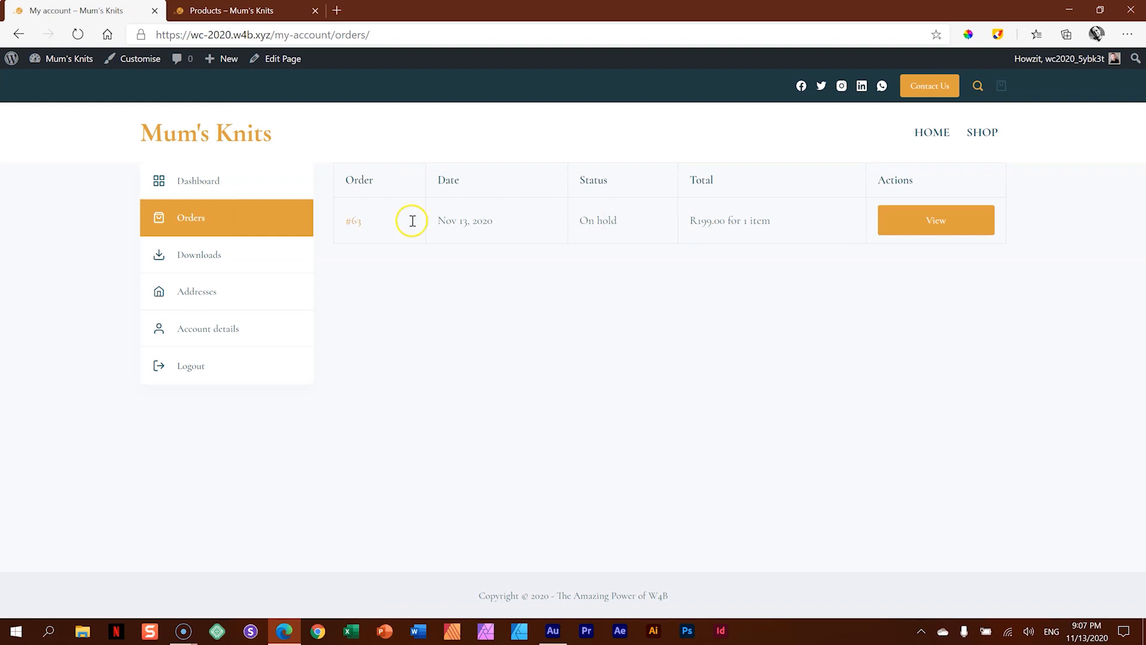
pyautogui.click(971, 230)
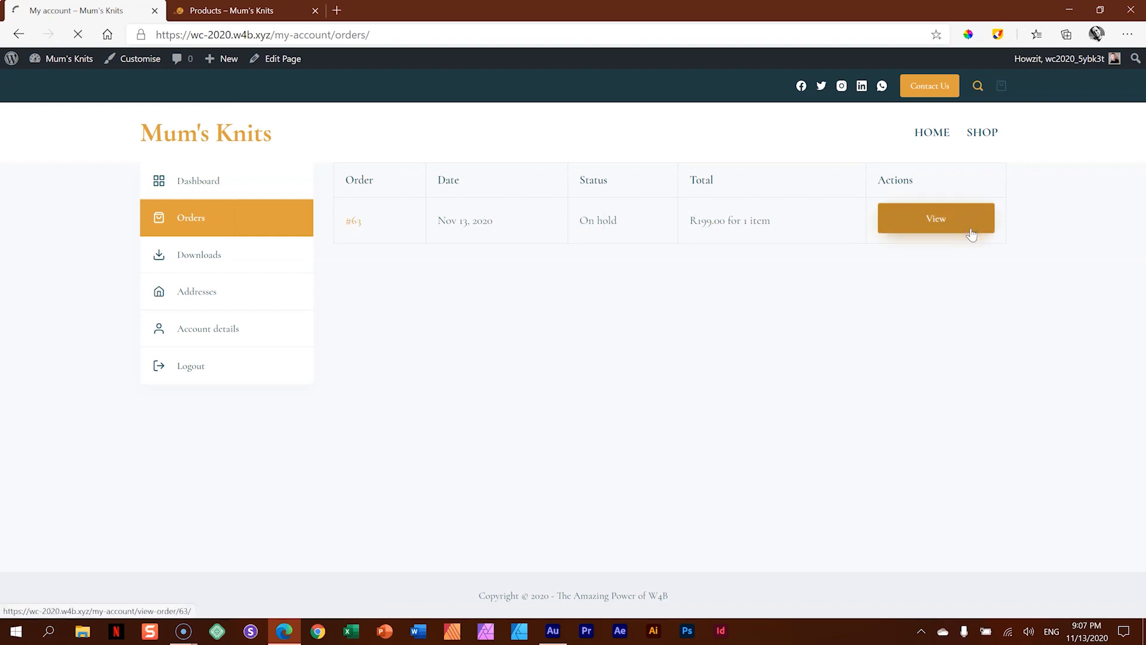
pyautogui.click(971, 231)
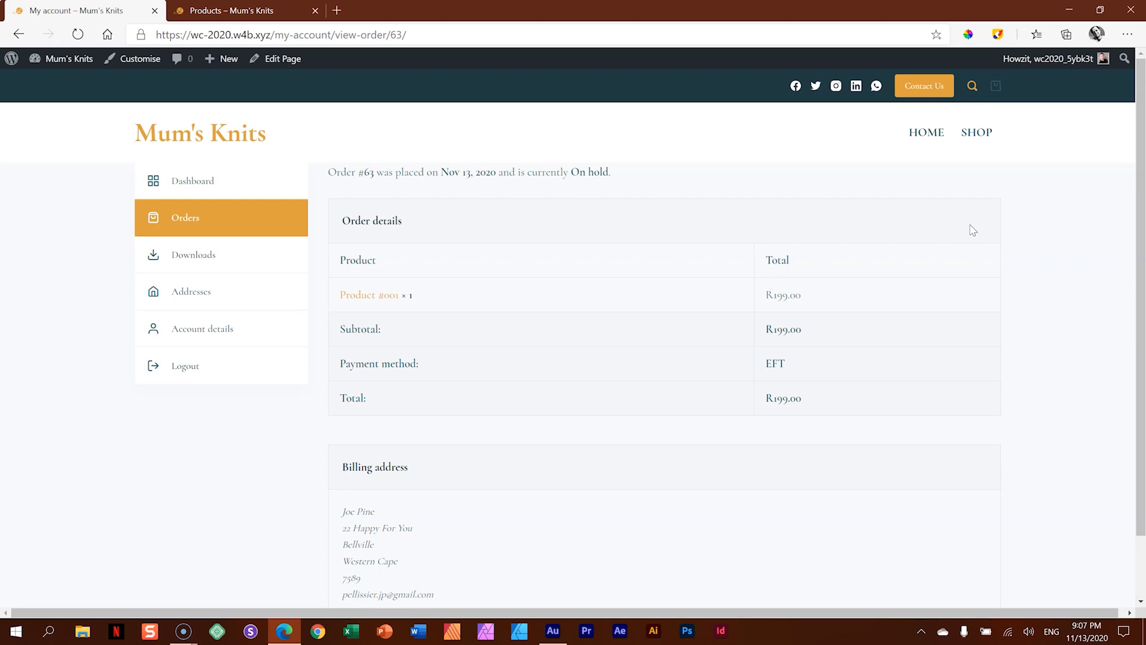
# - Add the Account element after the Cart in the desktop header's top row, publish the change and leave the customiser
pyautogui.click(115, 65)
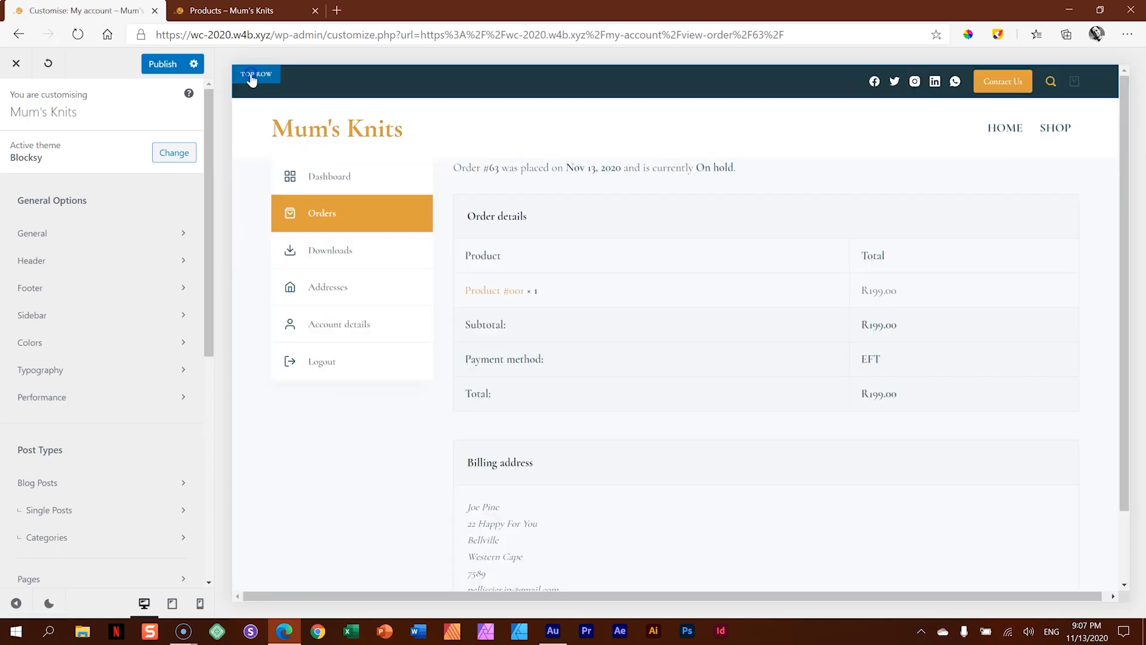
pyautogui.click(252, 77)
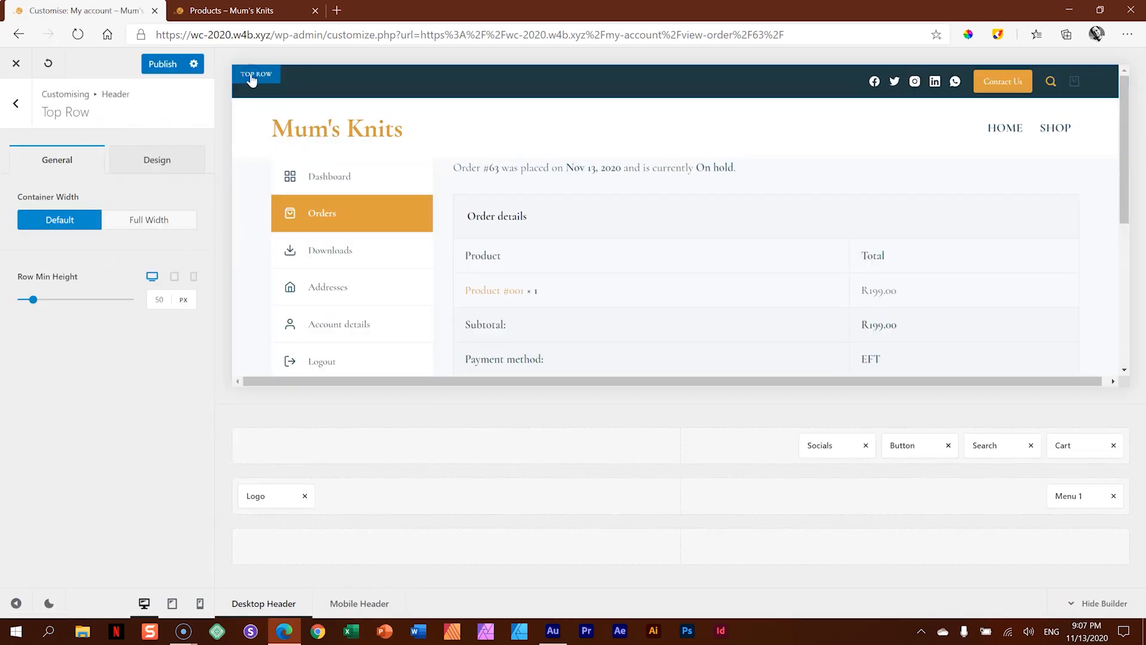
pyautogui.click(16, 103)
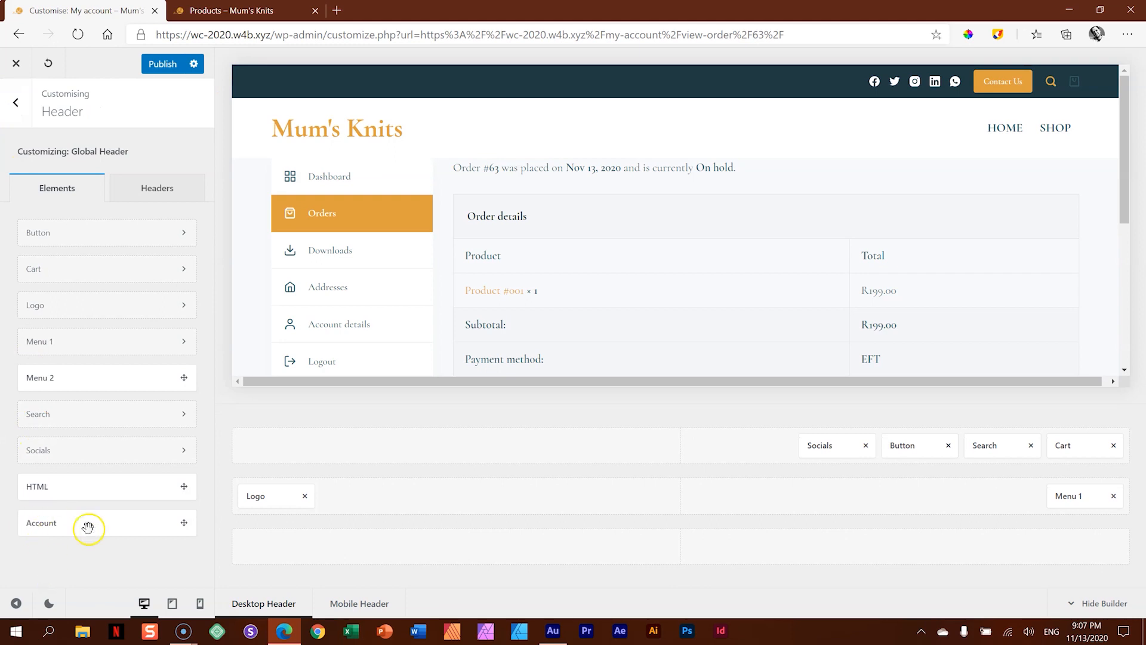
pyautogui.moveTo(53, 525); pyautogui.dragTo(1085, 455)
pyautogui.click(1019, 450)
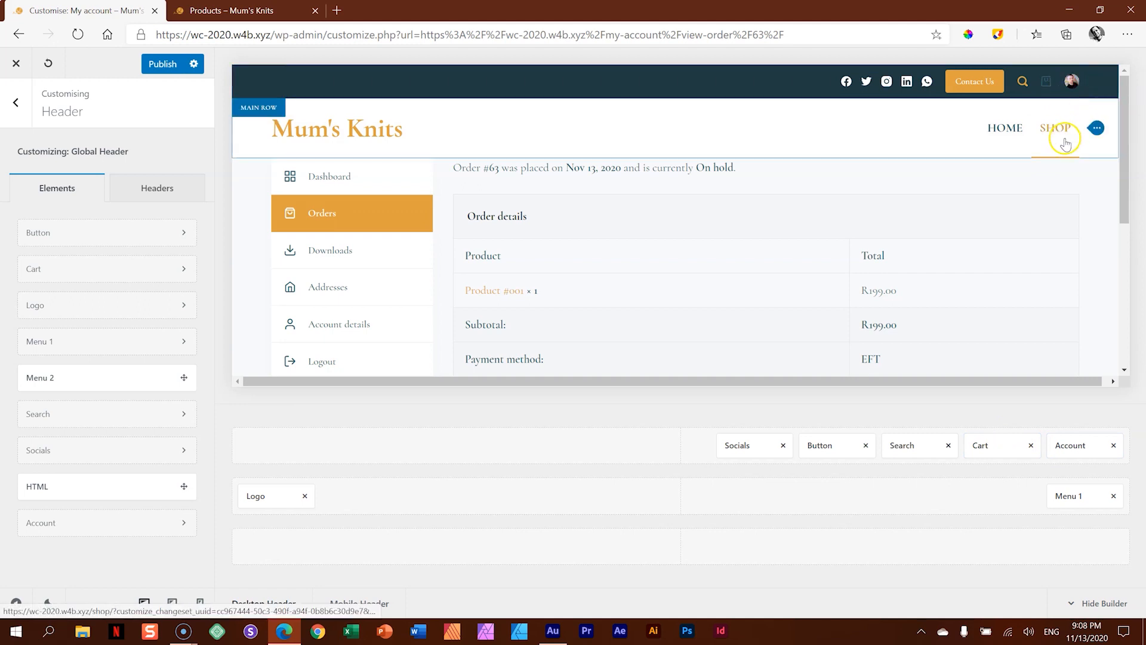
pyautogui.click(159, 66)
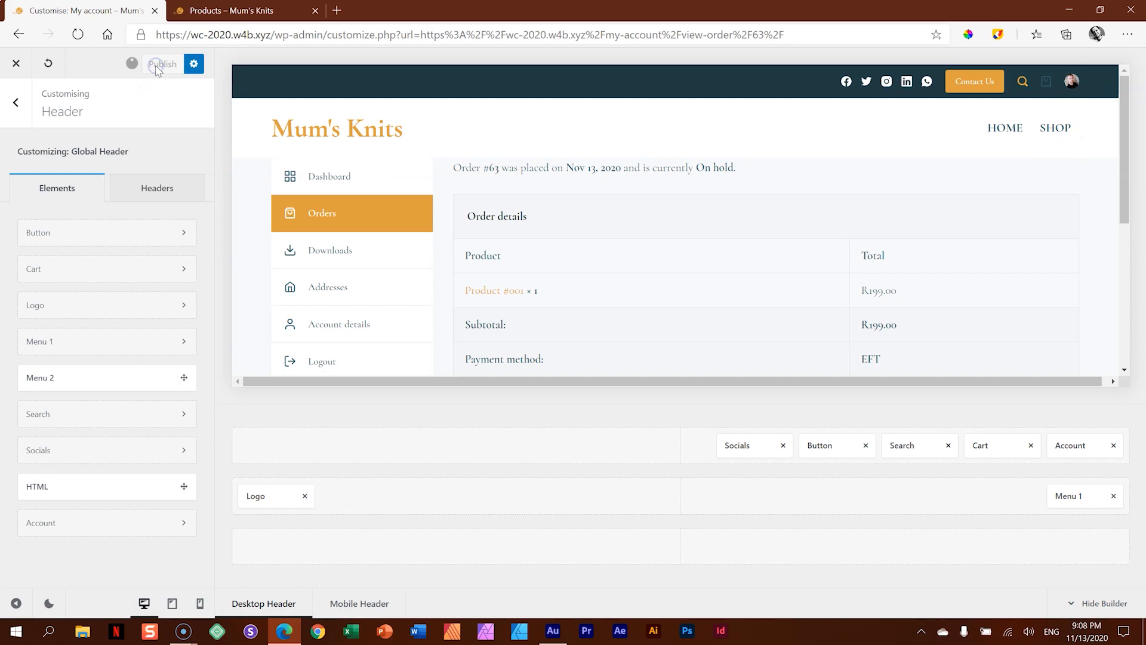
pyautogui.click(22, 68)
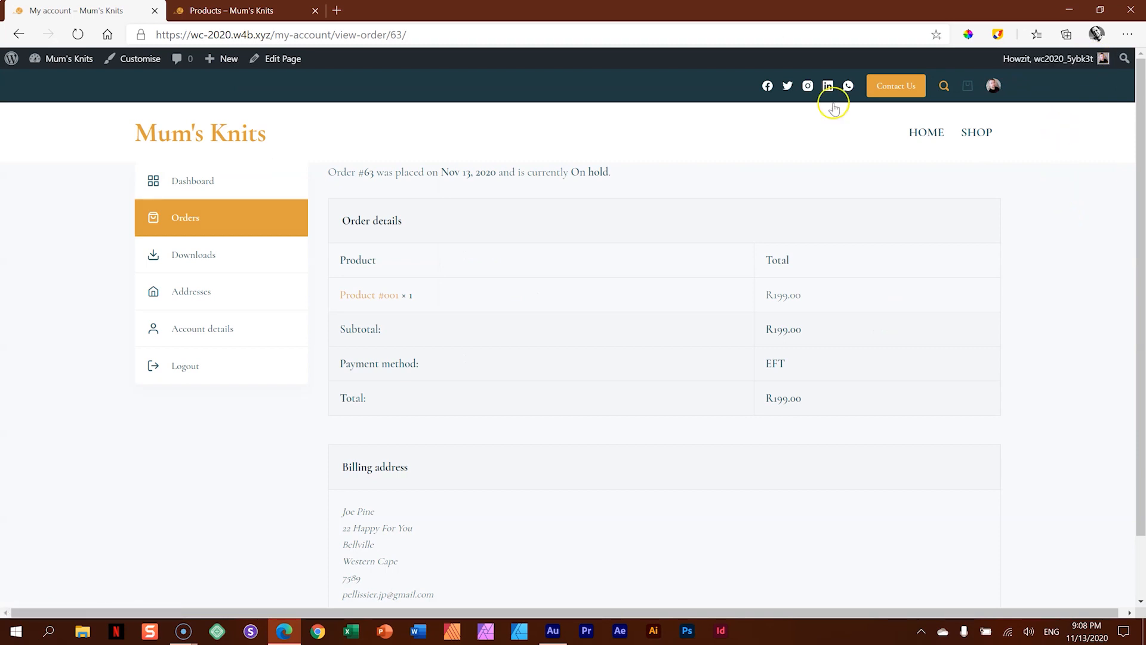
pyautogui.click(917, 134)
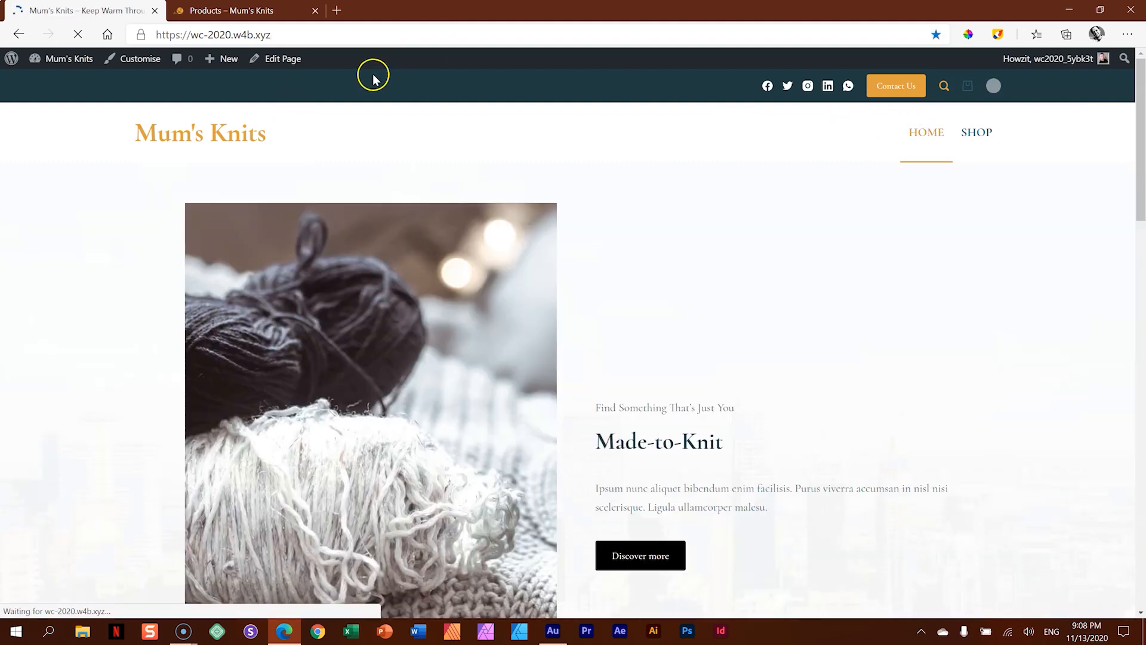
pyautogui.click(287, 36)
pyautogui.hotkey('ctrl', 'c')
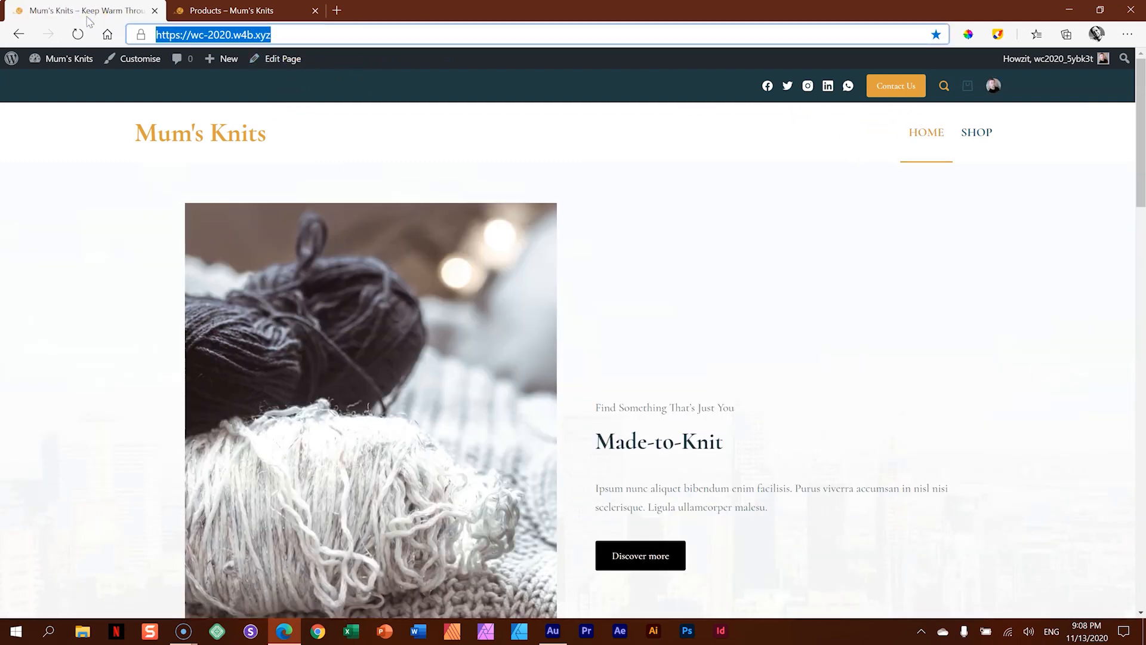
pyautogui.click(1127, 35)
pyautogui.click(988, 98)
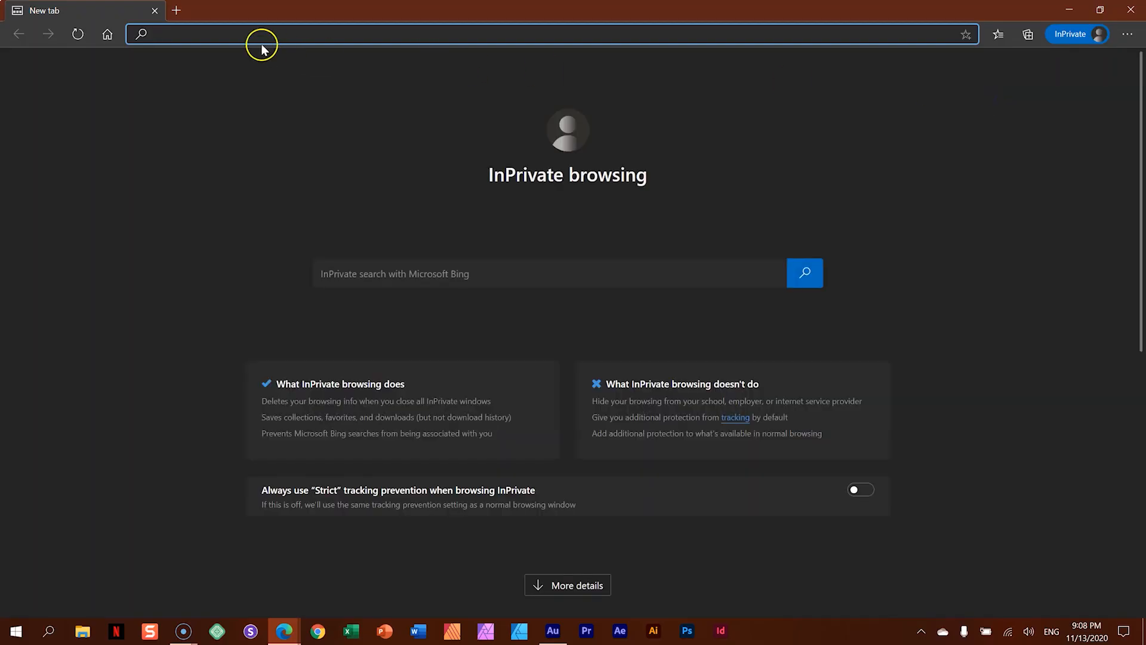
pyautogui.hotkey('ctrl', 'v')
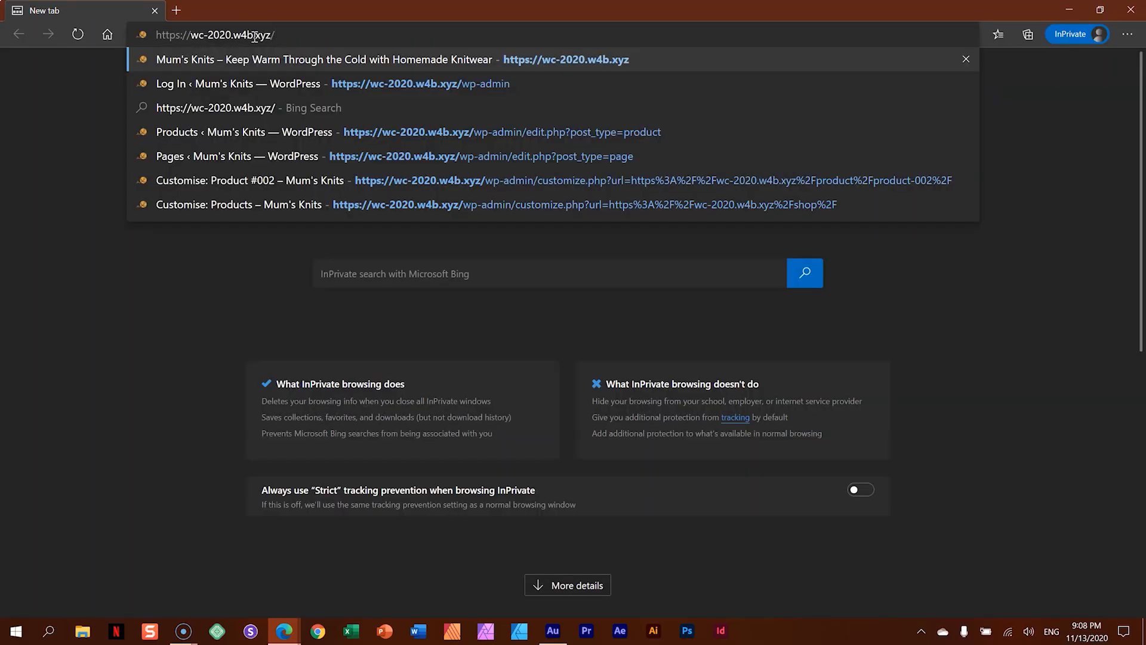
pyautogui.press('Return')
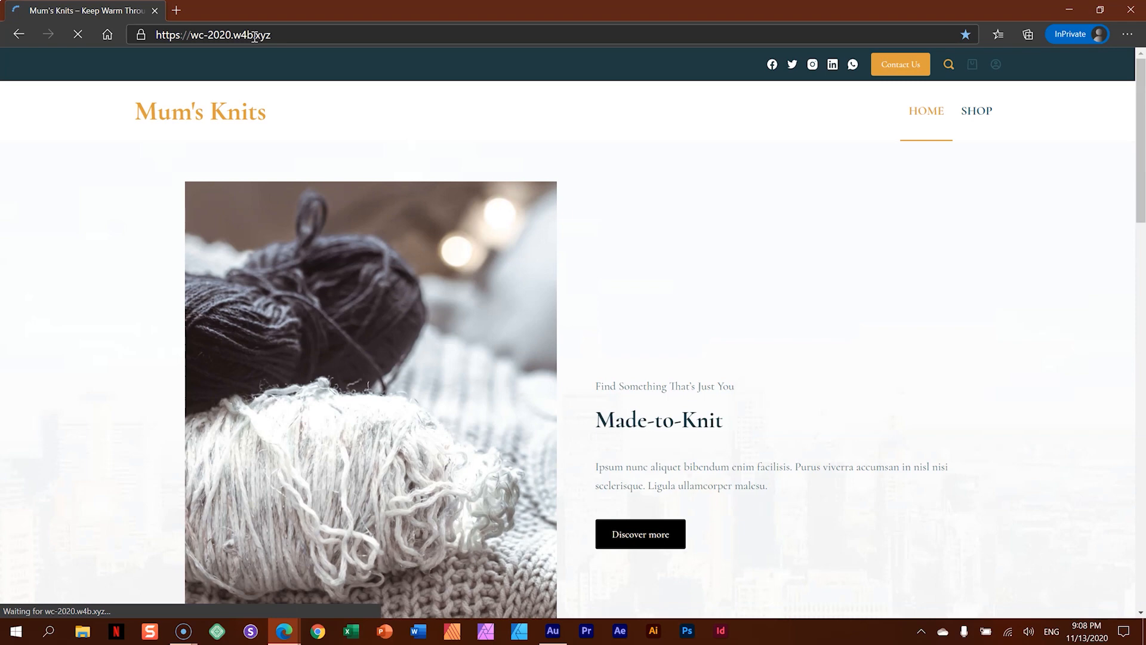
# - Look over the home page as a logged-out visitor, open the header's account login form, and close the InPrivate window
pyautogui.scroll(-10, 764, 321)
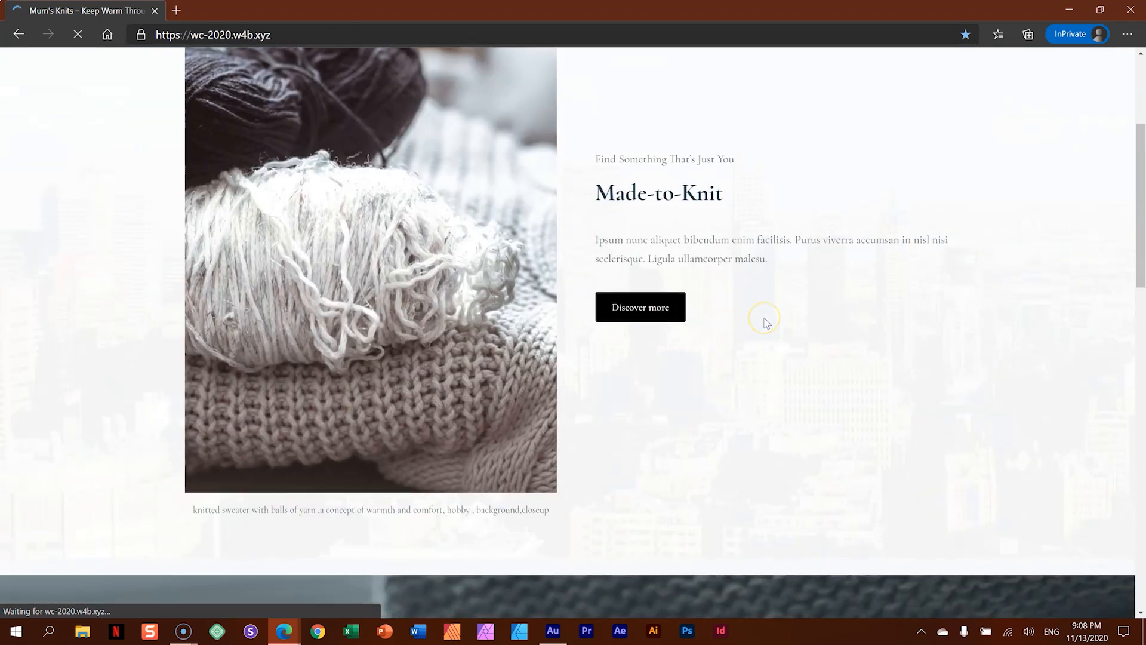
pyautogui.scroll(-8, 764, 322)
pyautogui.scroll(15, 763, 322)
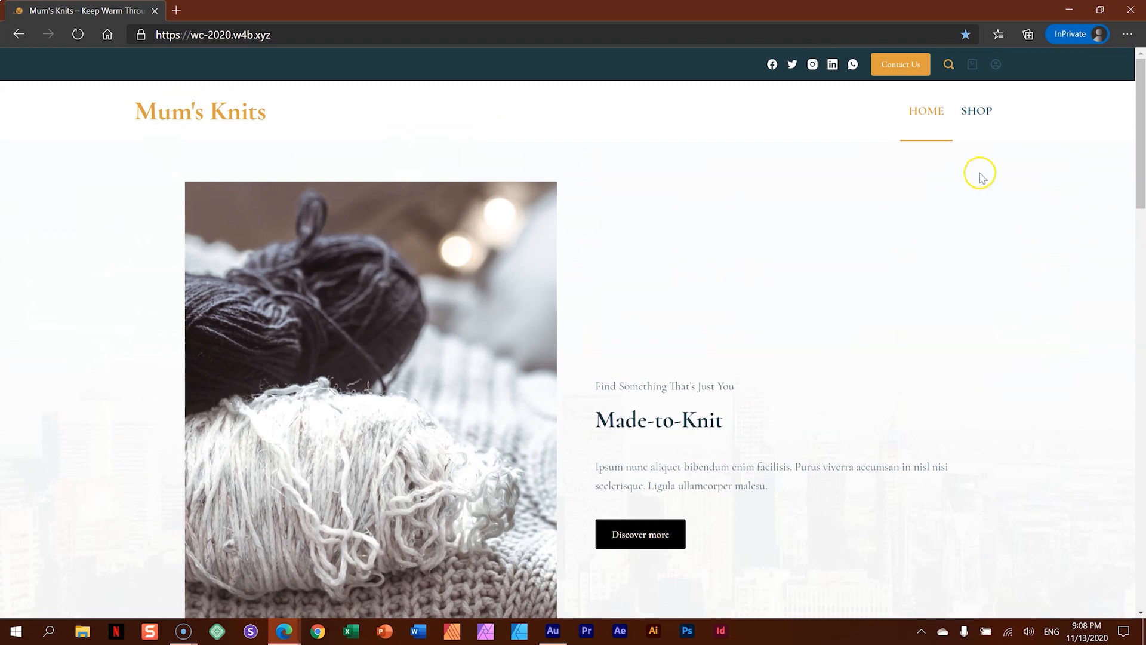
pyautogui.click(997, 66)
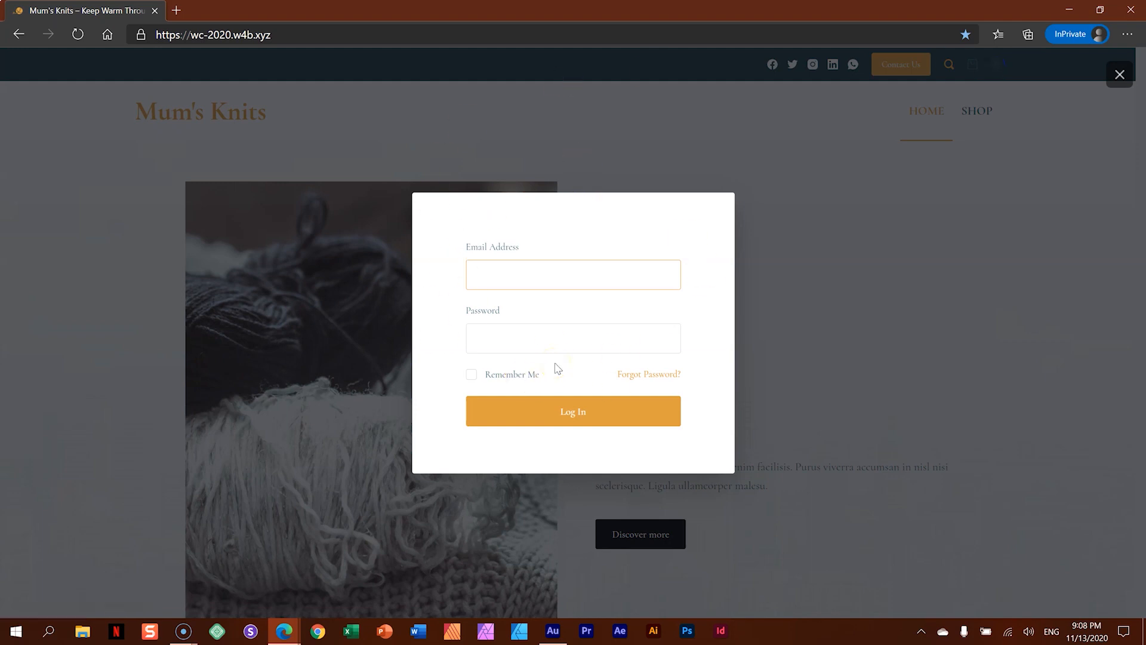
pyautogui.click(1127, 12)
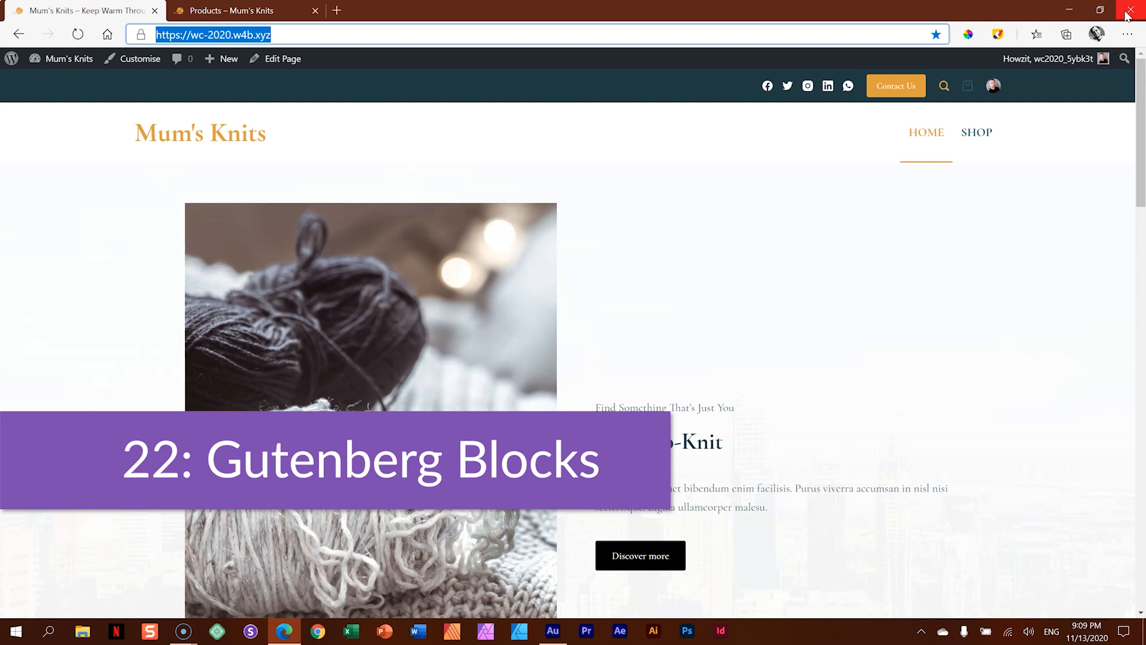
# - Review the live home page down to its contact form and open the page in the block editor
pyautogui.scroll(-10, 961, 197)
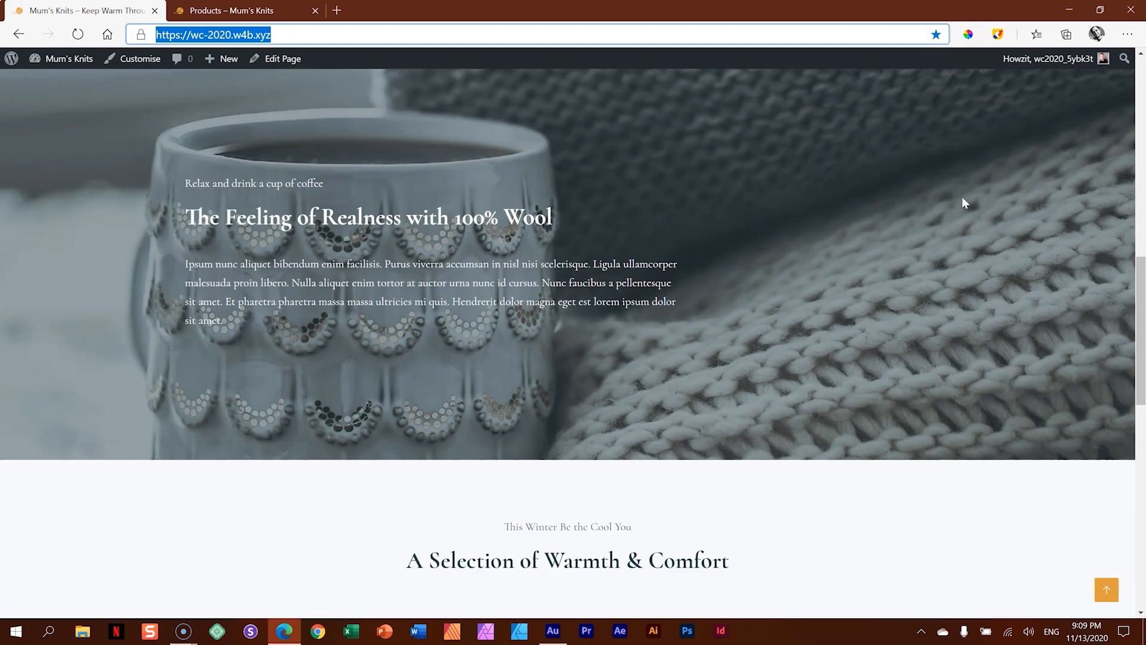
pyautogui.scroll(-10, 964, 206)
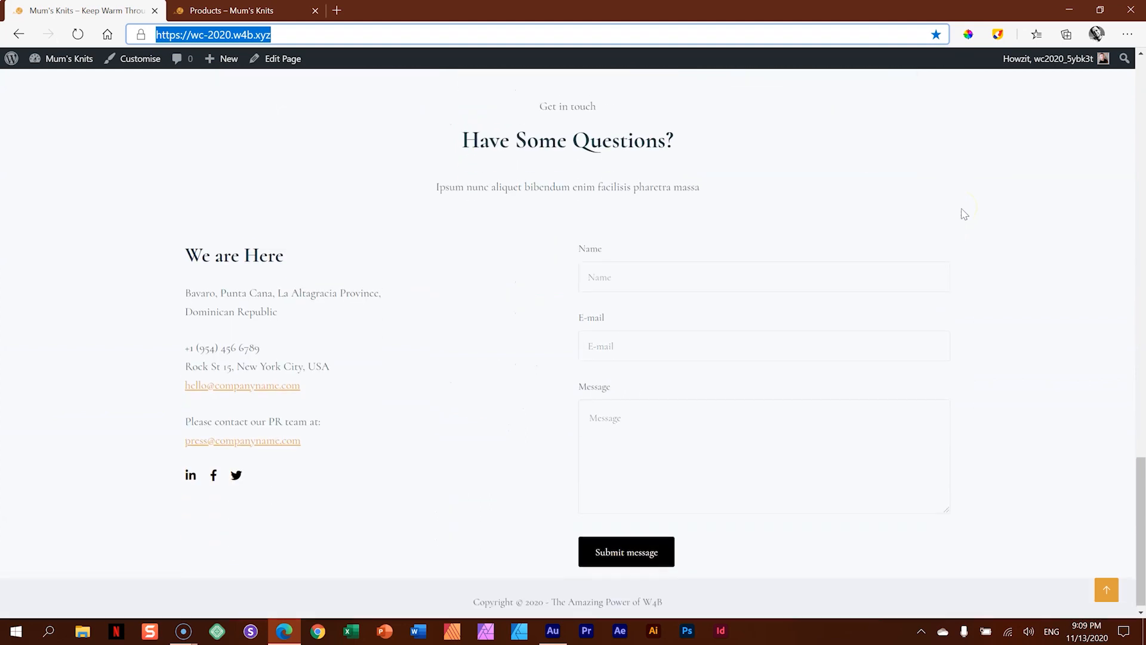
pyautogui.scroll(10, 964, 214)
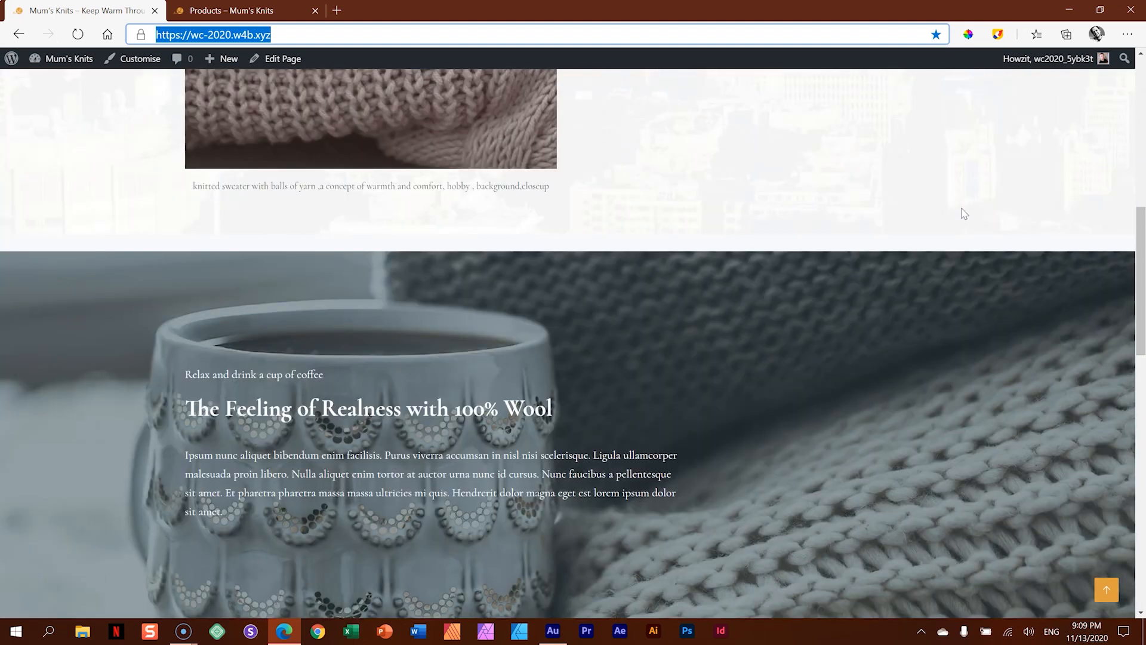
pyautogui.scroll(5, 963, 214)
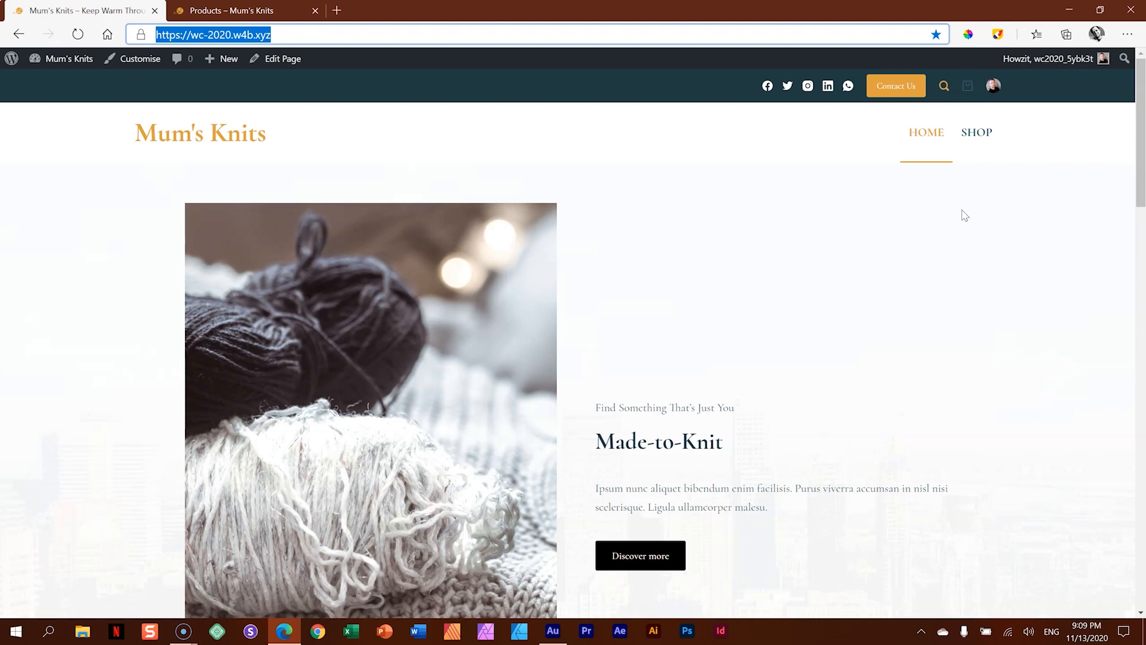
pyautogui.click(284, 65)
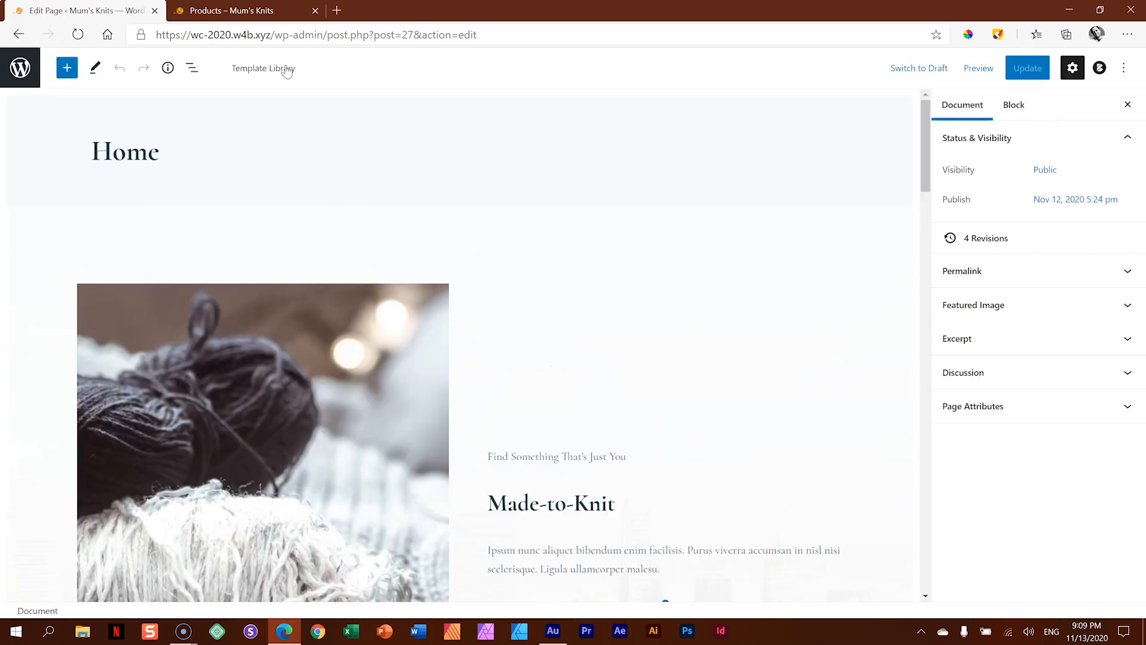
# - Browse the block library down to the WooCommerce blocks
pyautogui.moveTo(923, 153)
pyautogui.mouseDown()
pyautogui.moveTo(907, 274)
pyautogui.moveTo(935, 360)
pyautogui.moveTo(916, 160)
pyautogui.mouseUp()
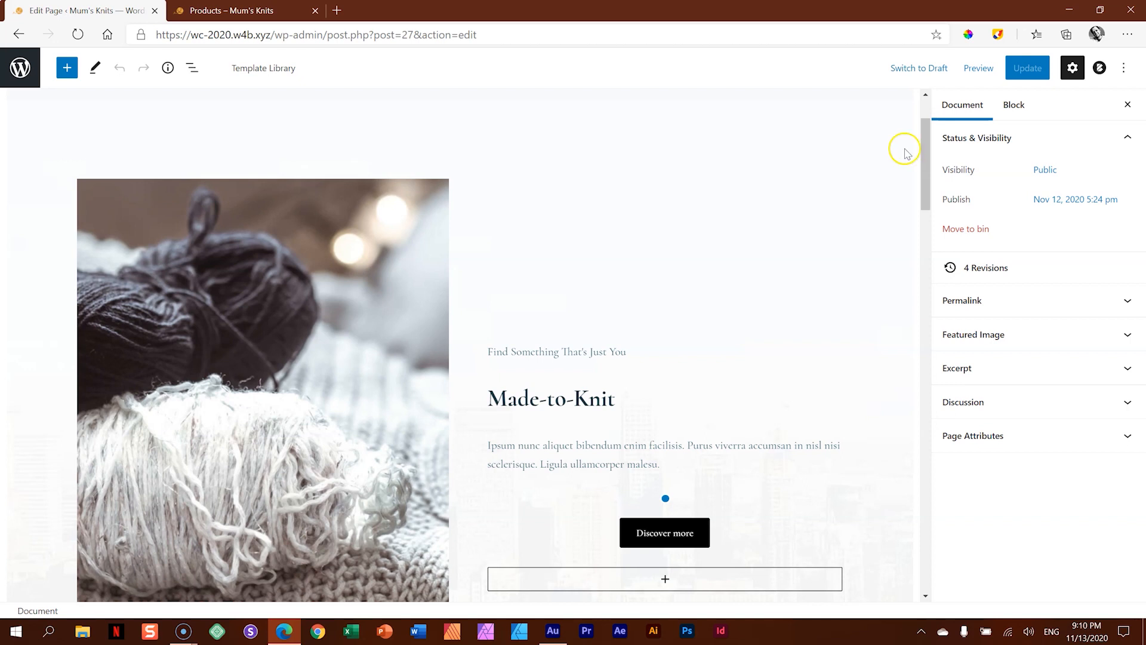
pyautogui.click(66, 74)
pyautogui.moveTo(227, 145); pyautogui.dragTo(229, 522)
pyautogui.moveTo(108, 507)
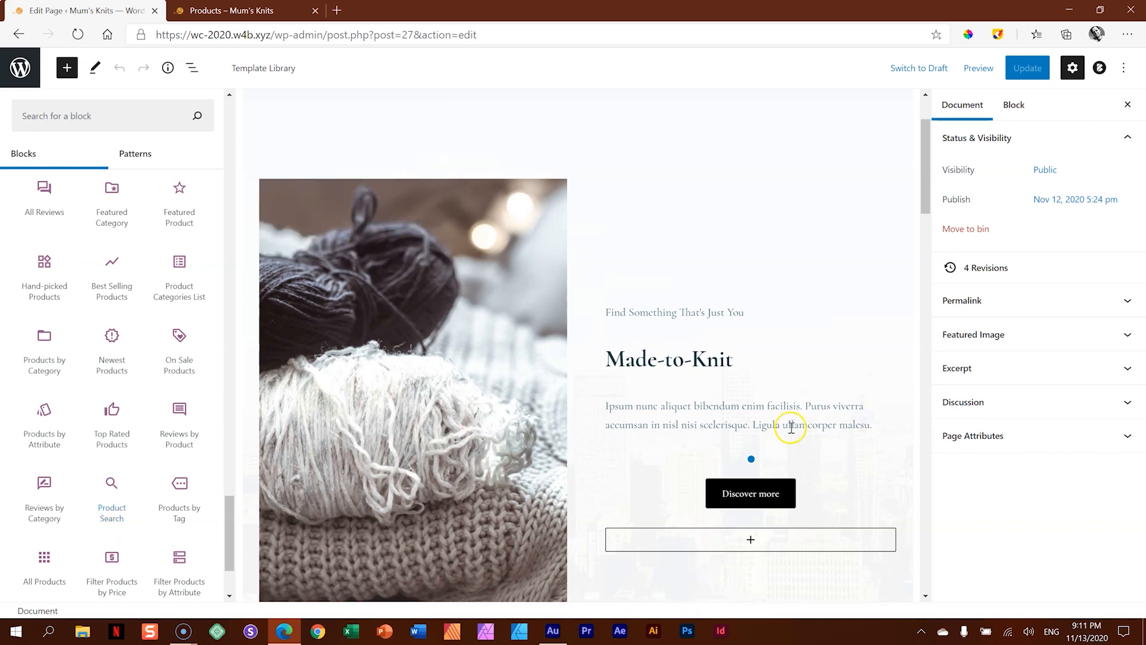
# - Insert the WooCommerce All Products block on the Home page
pyautogui.moveTo(924, 165); pyautogui.dragTo(923, 257)
pyautogui.click(460, 278)
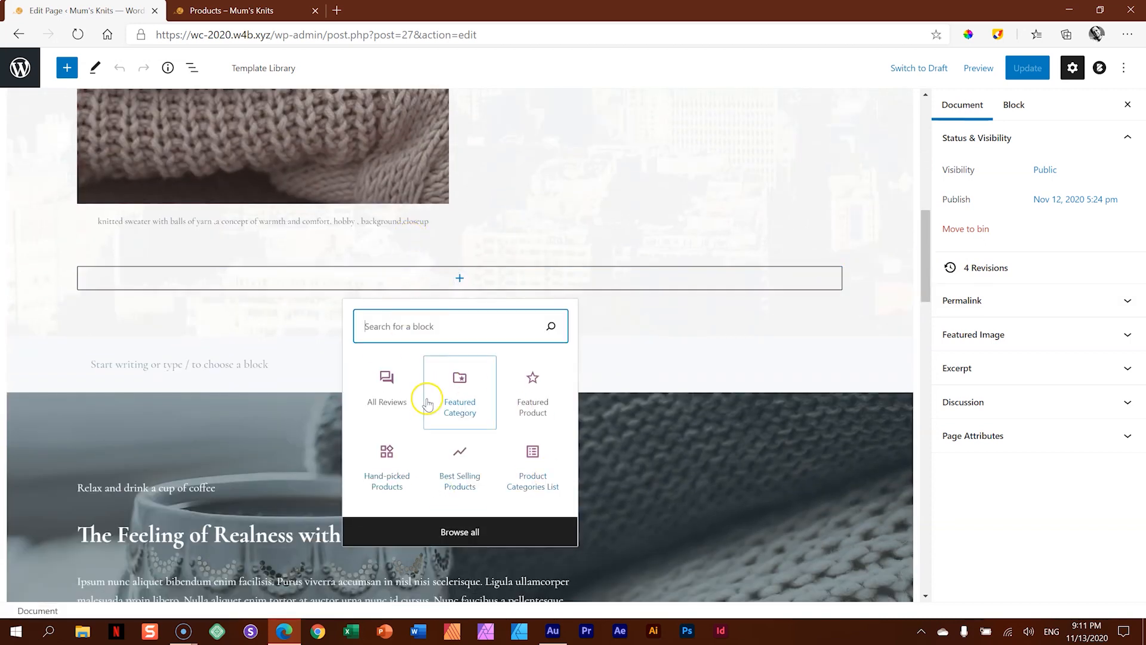
pyautogui.click(67, 68)
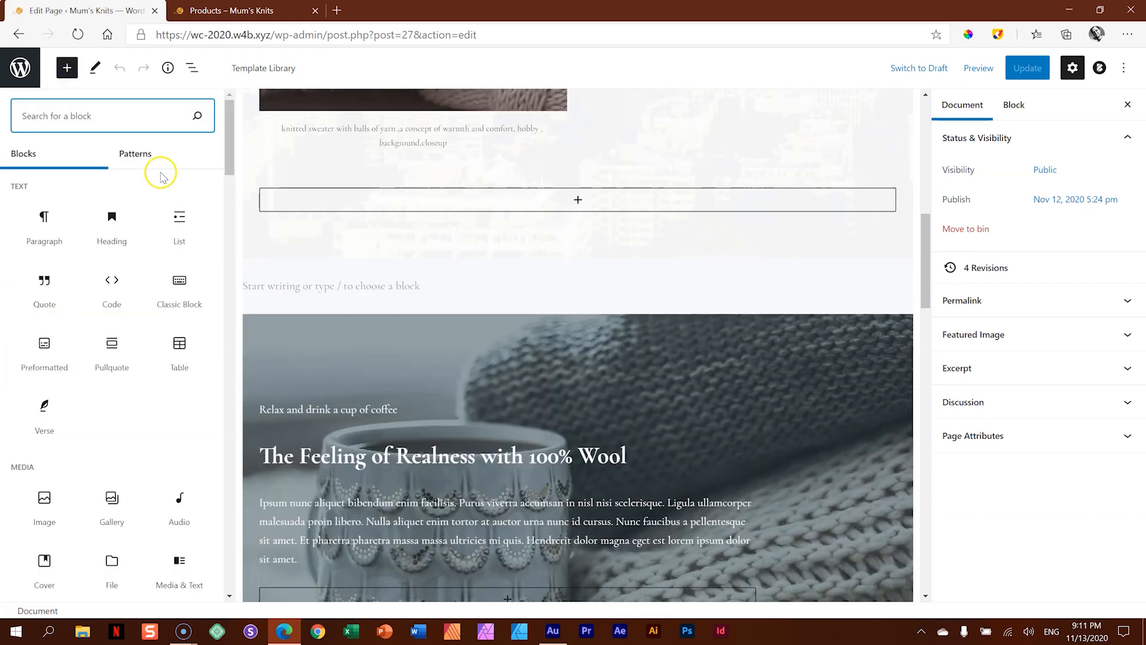
pyautogui.moveTo(227, 128); pyautogui.dragTo(222, 513)
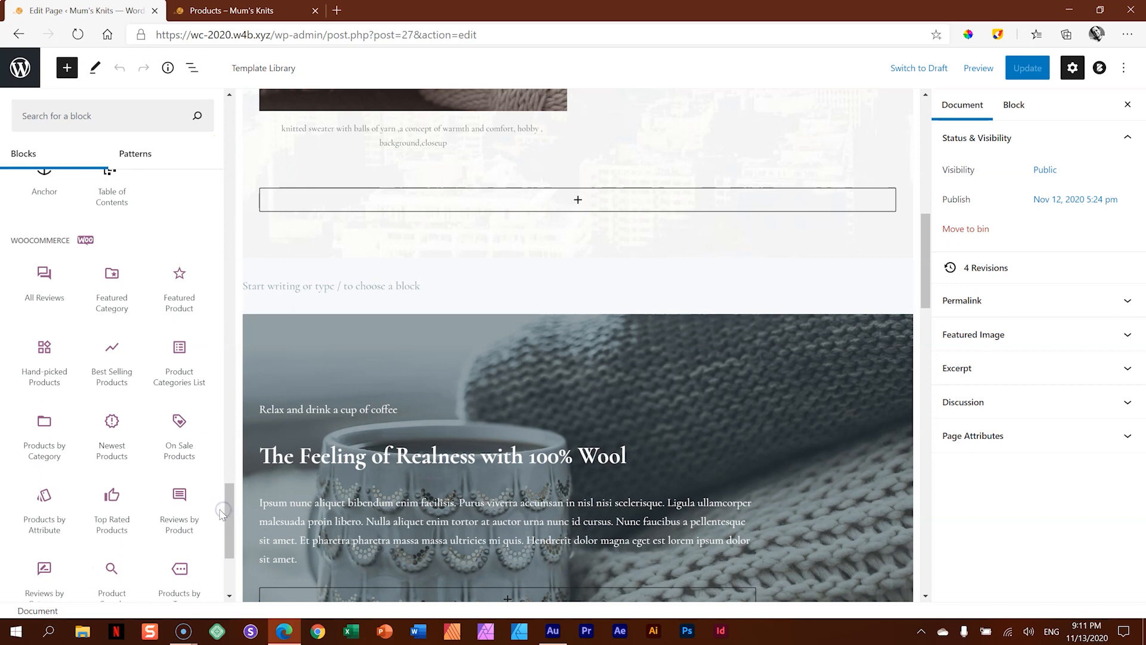
pyautogui.click(222, 495)
pyautogui.moveTo(226, 499); pyautogui.dragTo(227, 535)
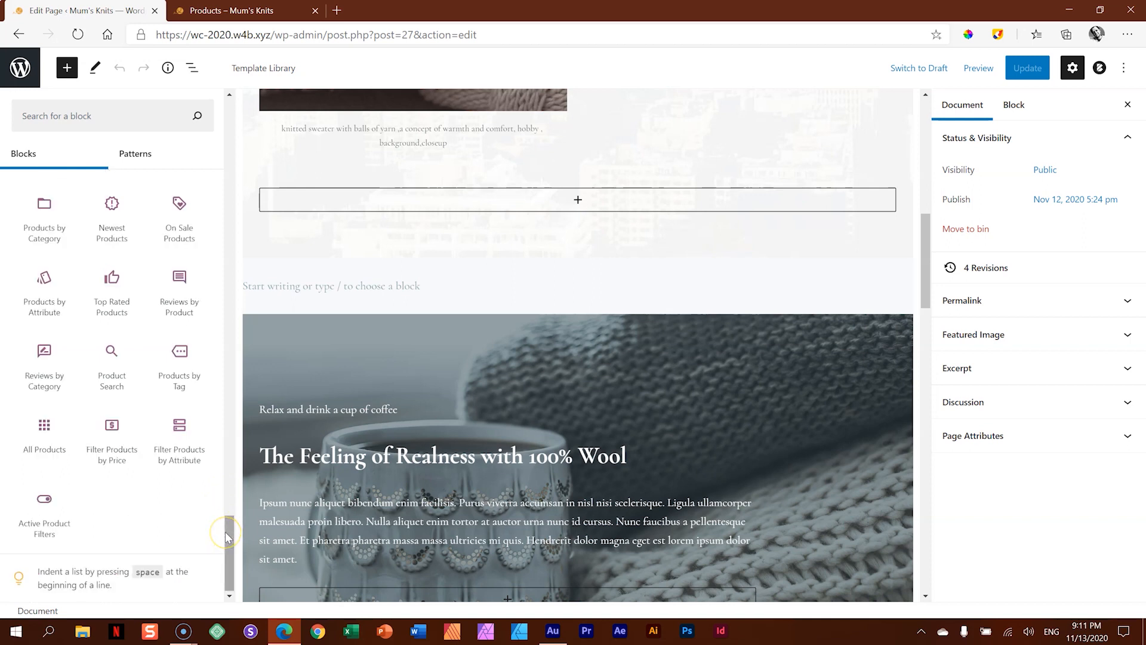
pyautogui.click(48, 442)
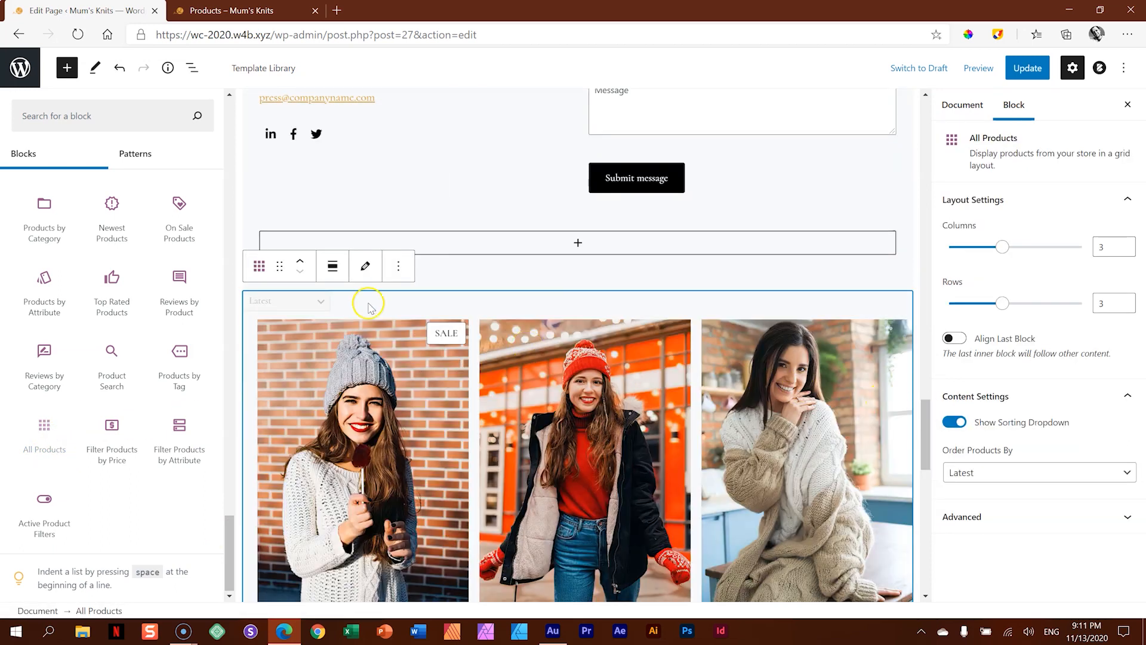
# - Move the All Products block into the empty section directly above it, below the contact form, and check its product grid
pyautogui.moveTo(277, 268); pyautogui.dragTo(575, 281)
pyautogui.scroll(-3, 671, 347)
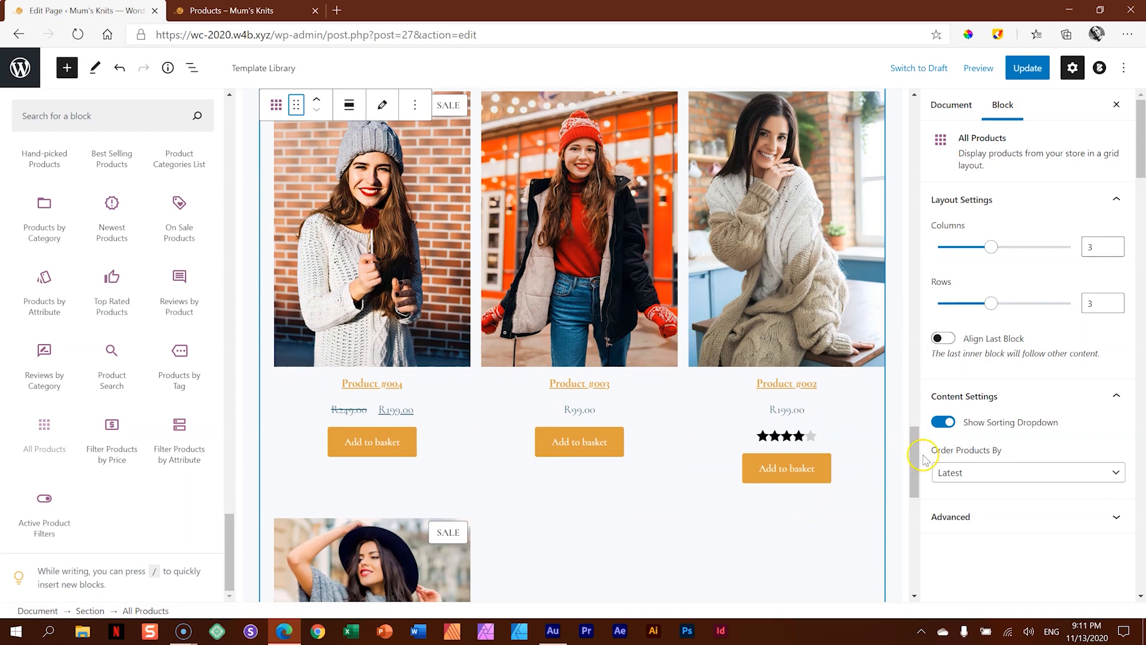
pyautogui.scroll(3, 913, 435)
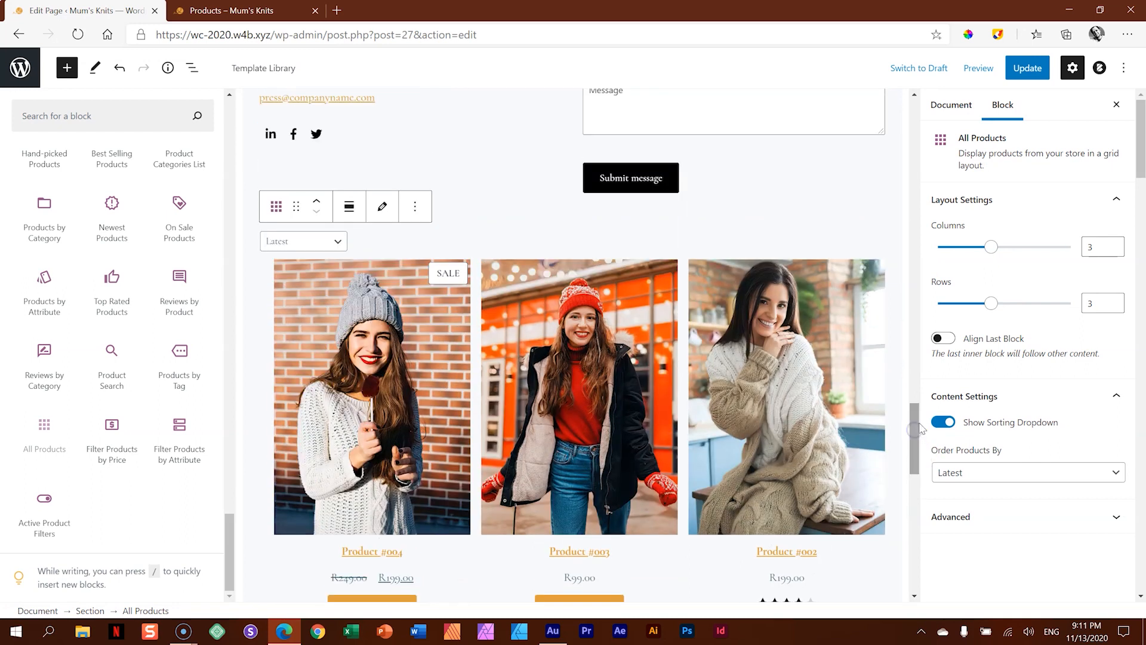
pyautogui.click(763, 245)
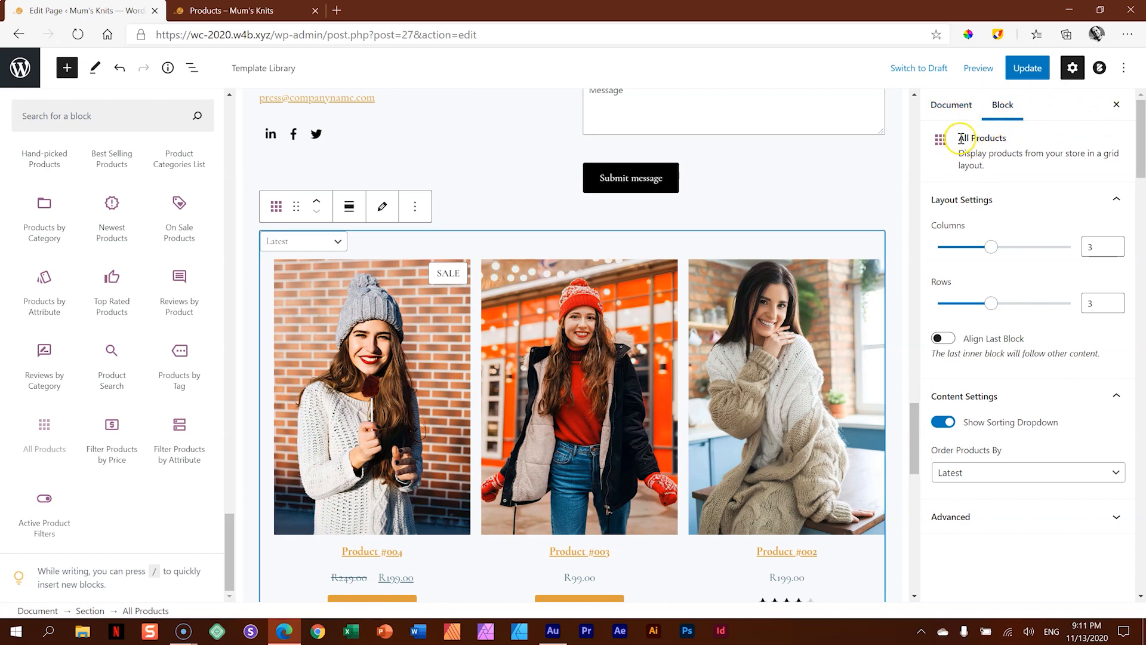
# - Set the All Products block to 4 columns and 1 row, and enable Align Last Block
pyautogui.moveTo(958, 138); pyautogui.dragTo(1009, 138)
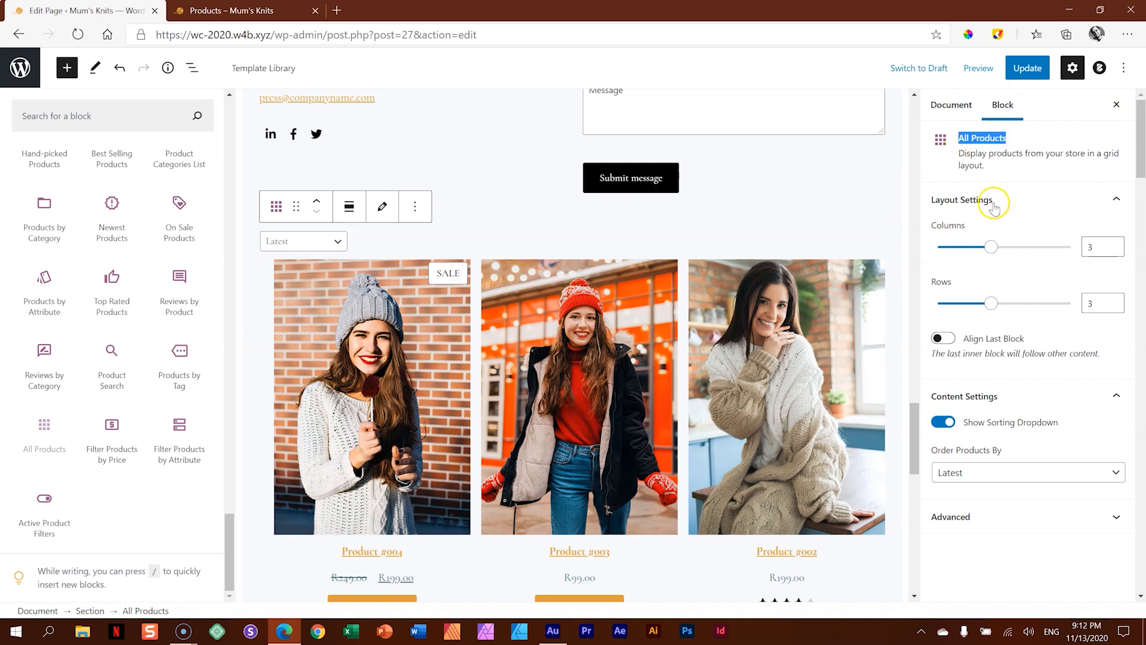
pyautogui.click(967, 153)
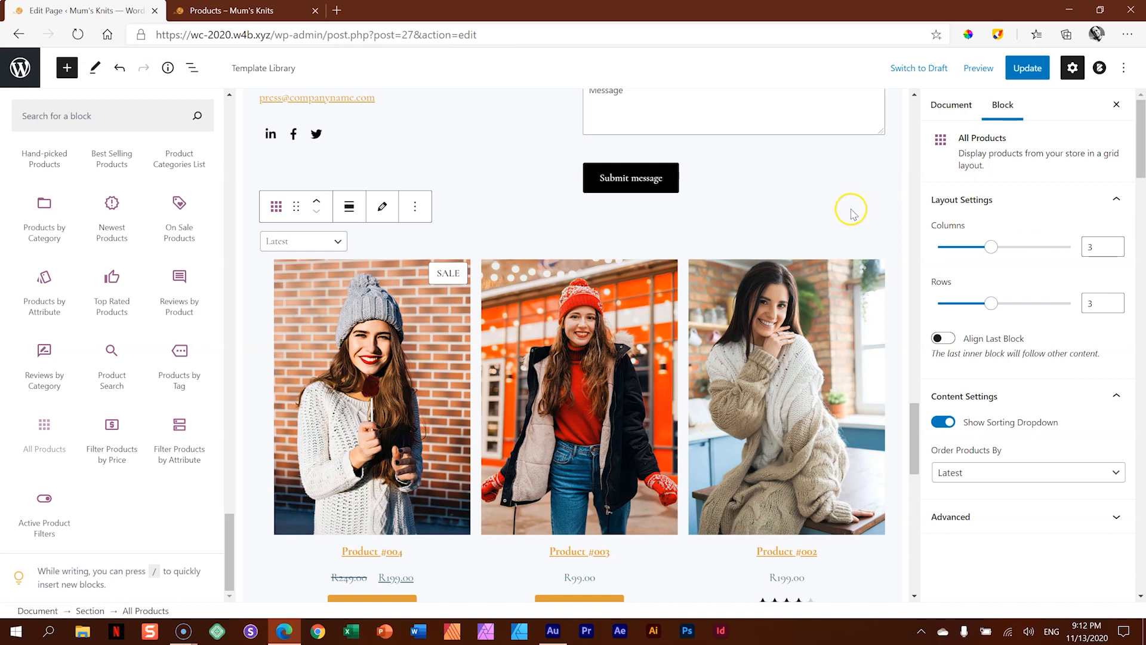
pyautogui.moveTo(988, 253); pyautogui.dragTo(1010, 251)
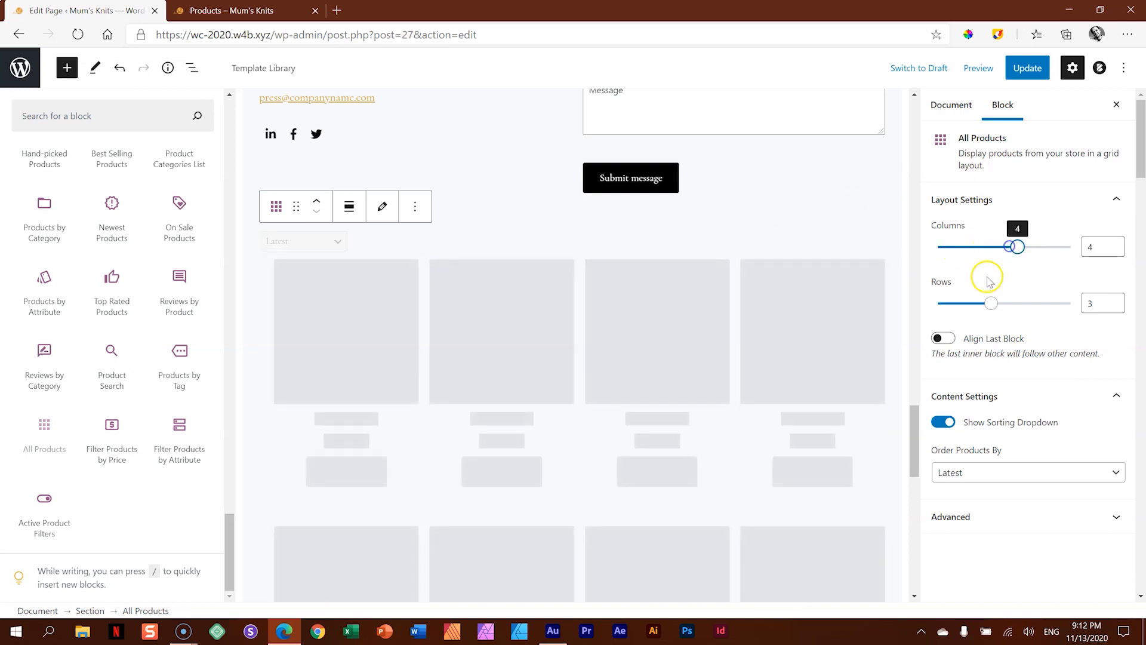
pyautogui.moveTo(991, 304); pyautogui.dragTo(944, 308)
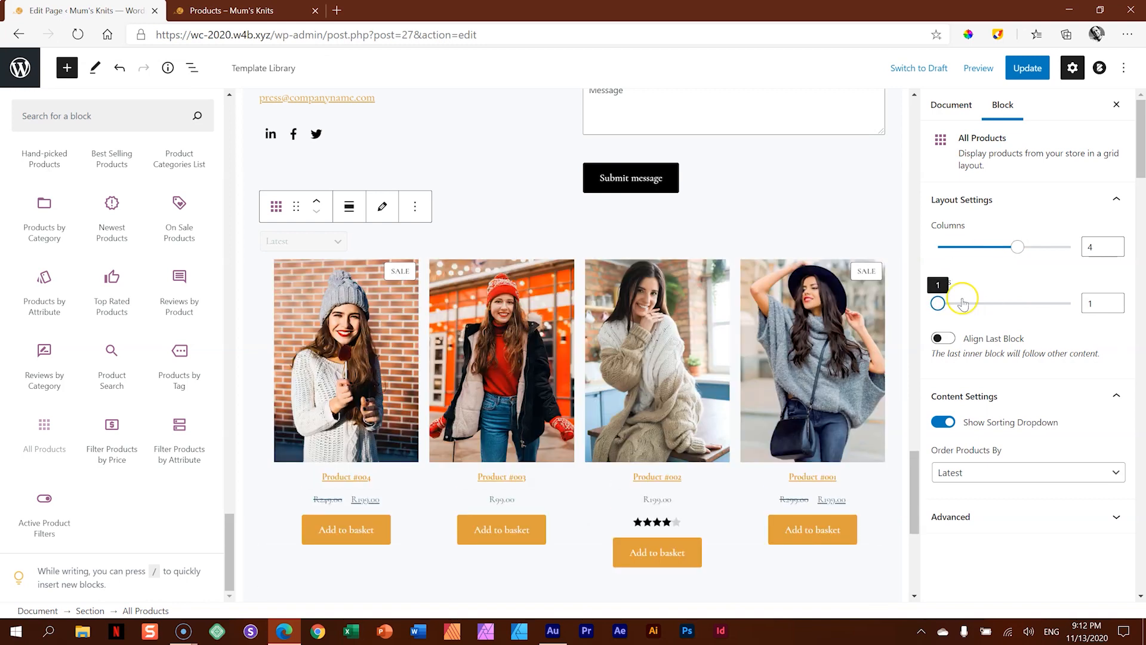
pyautogui.click(943, 339)
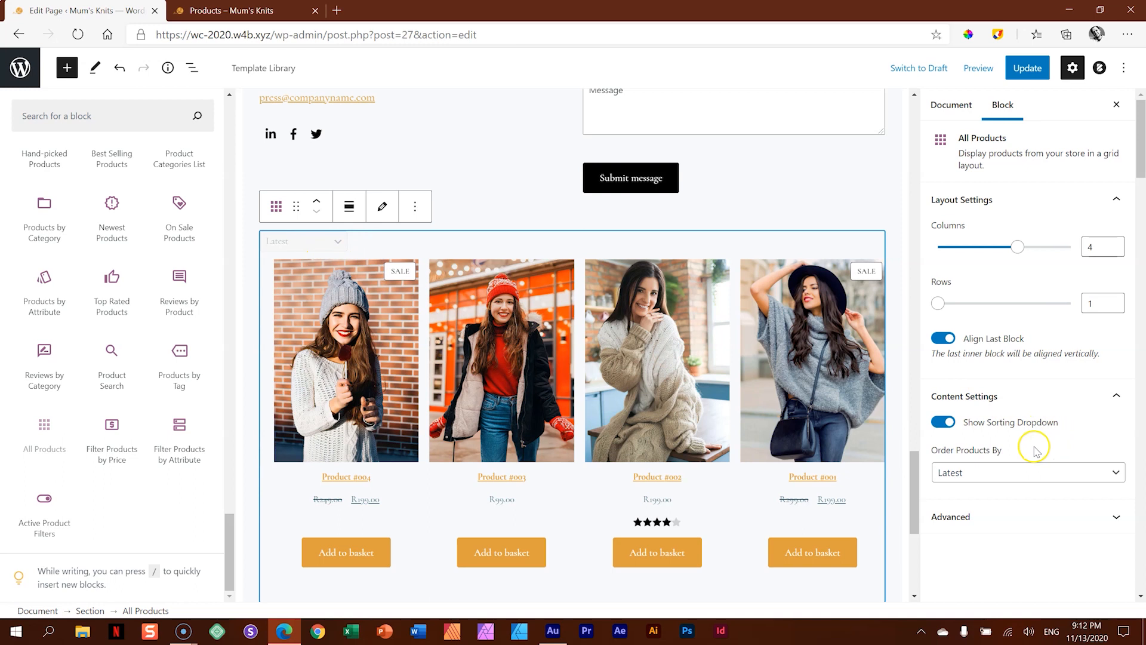
# - Turn off Show Sorting Dropdown for the All Products block and update the Home page
pyautogui.click(940, 423)
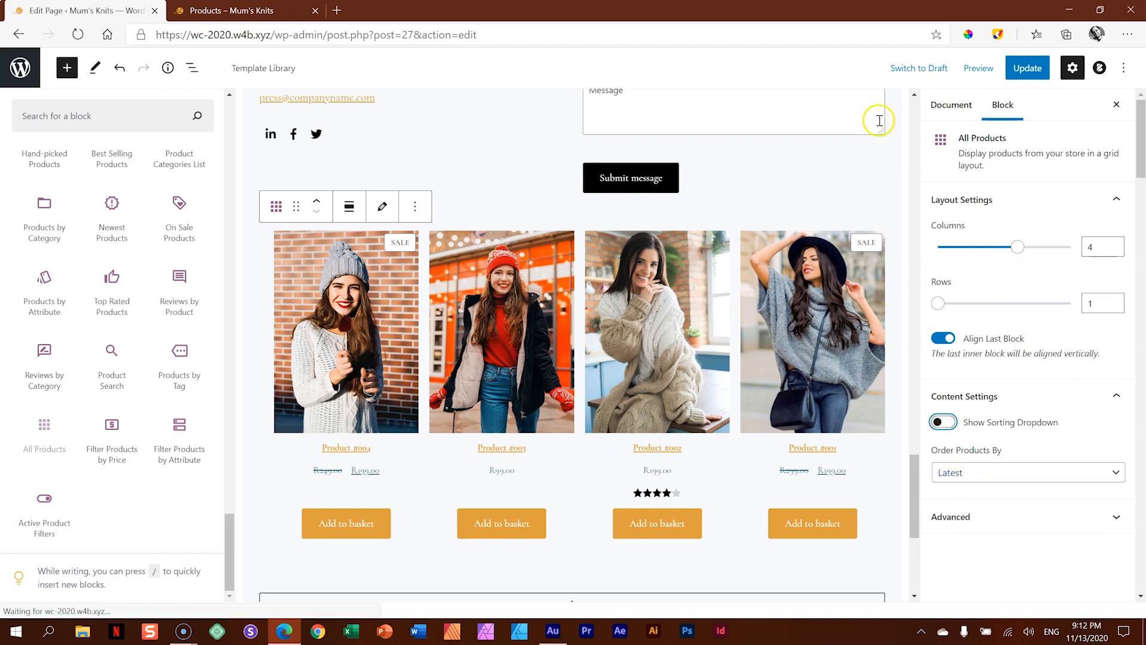
pyautogui.click(1029, 73)
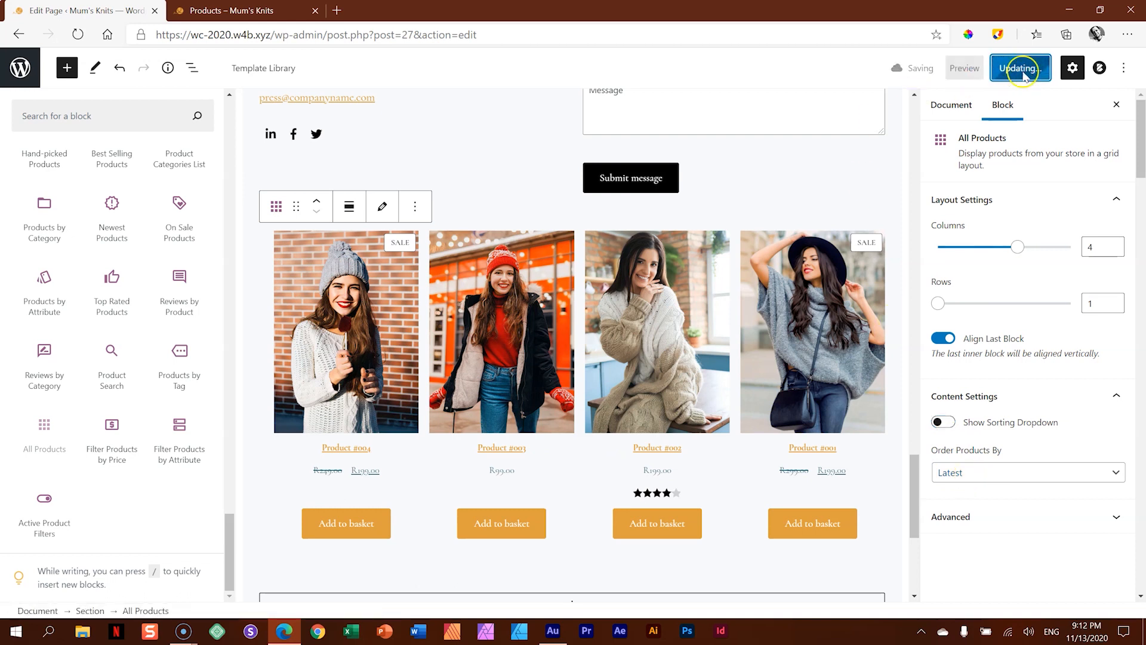
# - Preview the Home page in a new tab and check the product row below the contact form
pyautogui.click(976, 71)
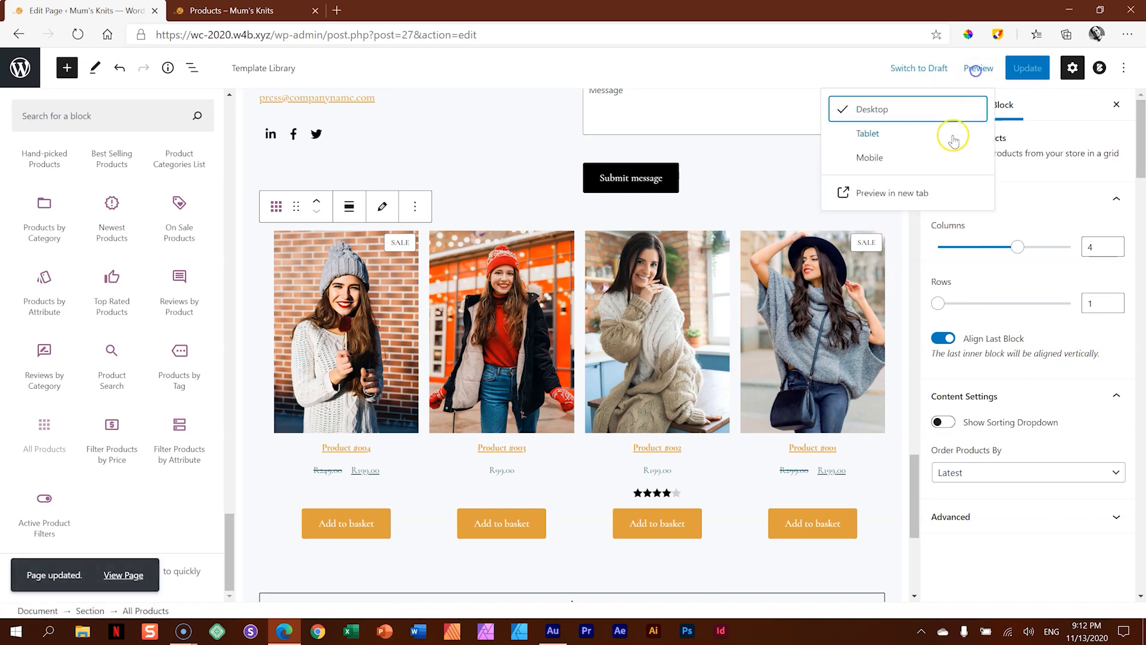
pyautogui.click(914, 193)
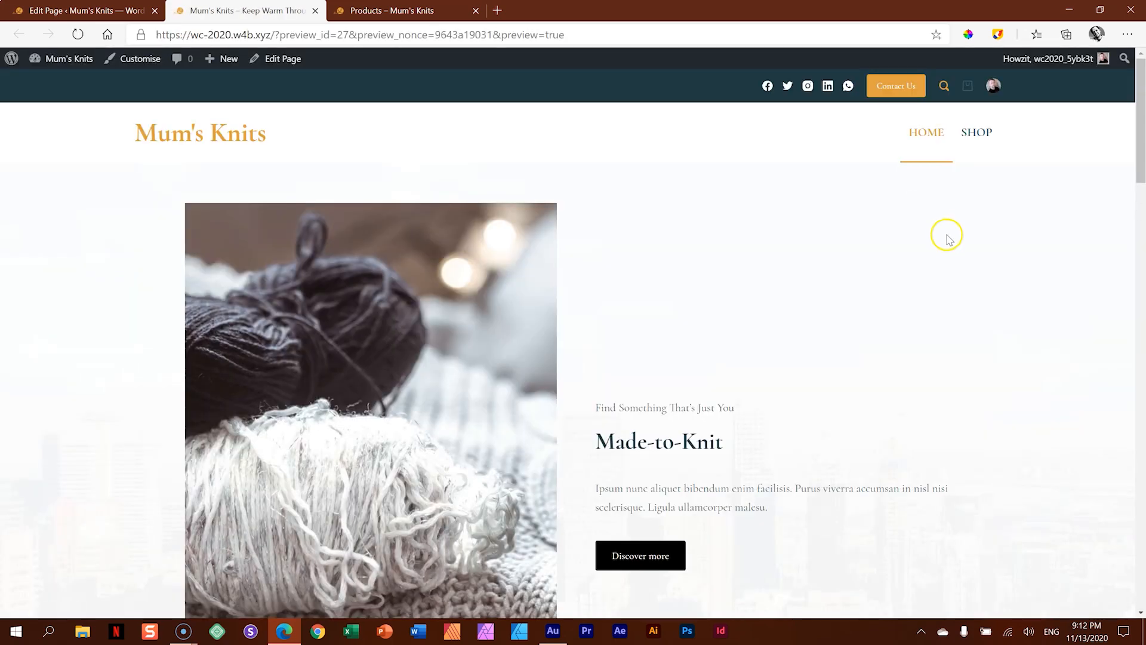
pyautogui.scroll(-2, 937, 227)
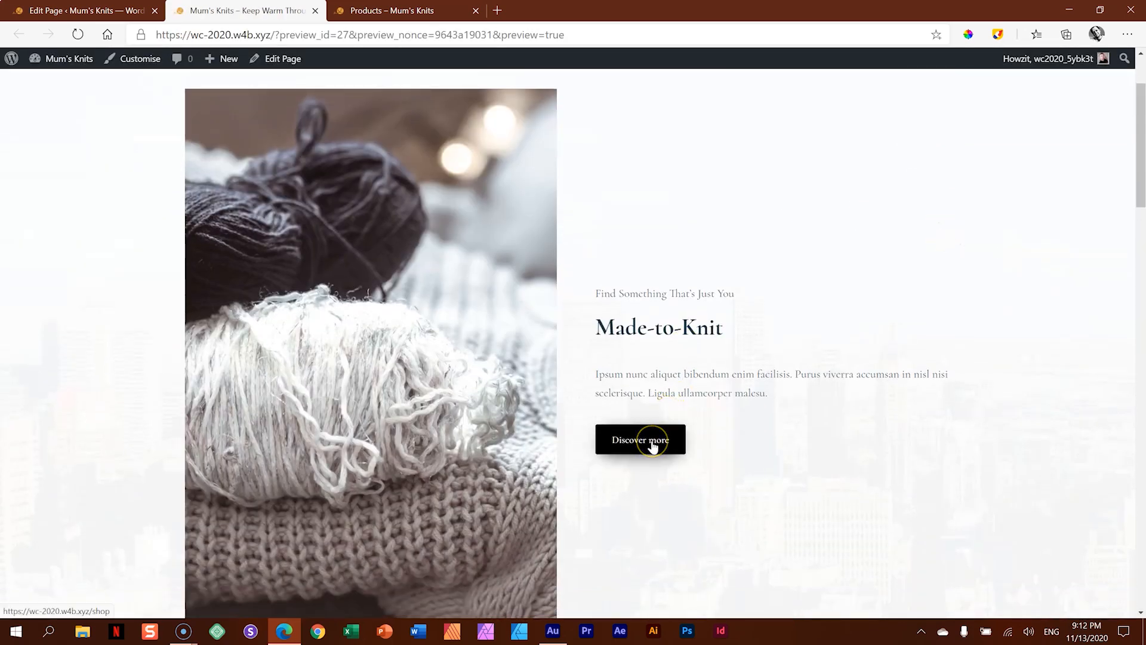
pyautogui.scroll(-9, 653, 445)
pyautogui.scroll(-20, 655, 437)
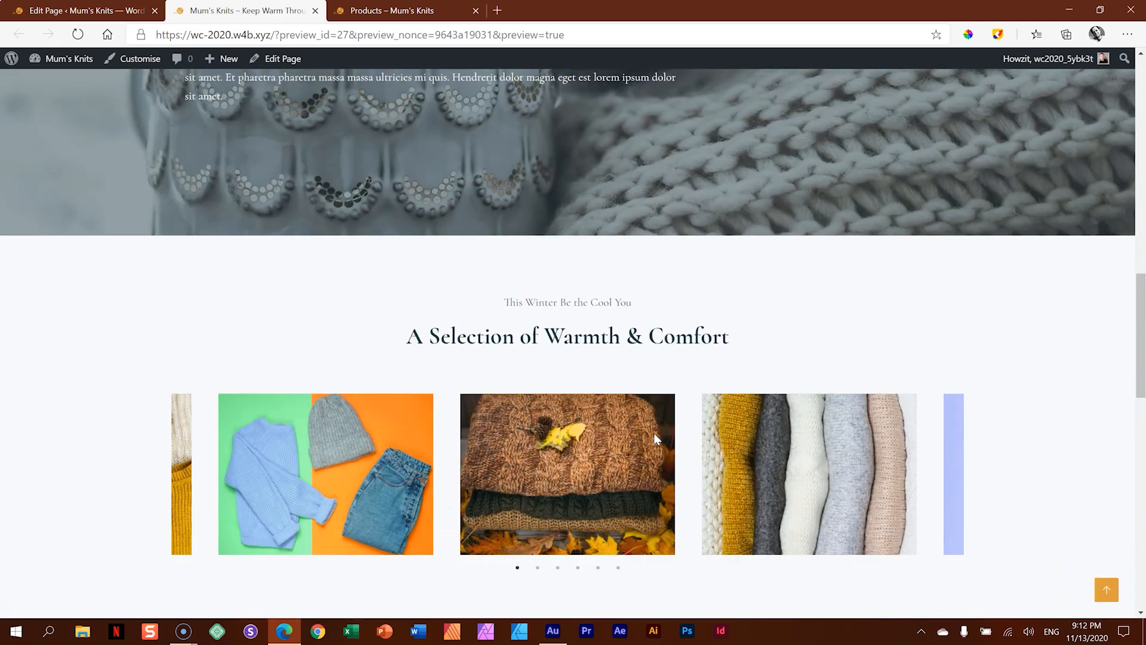
pyautogui.scroll(-1, 656, 439)
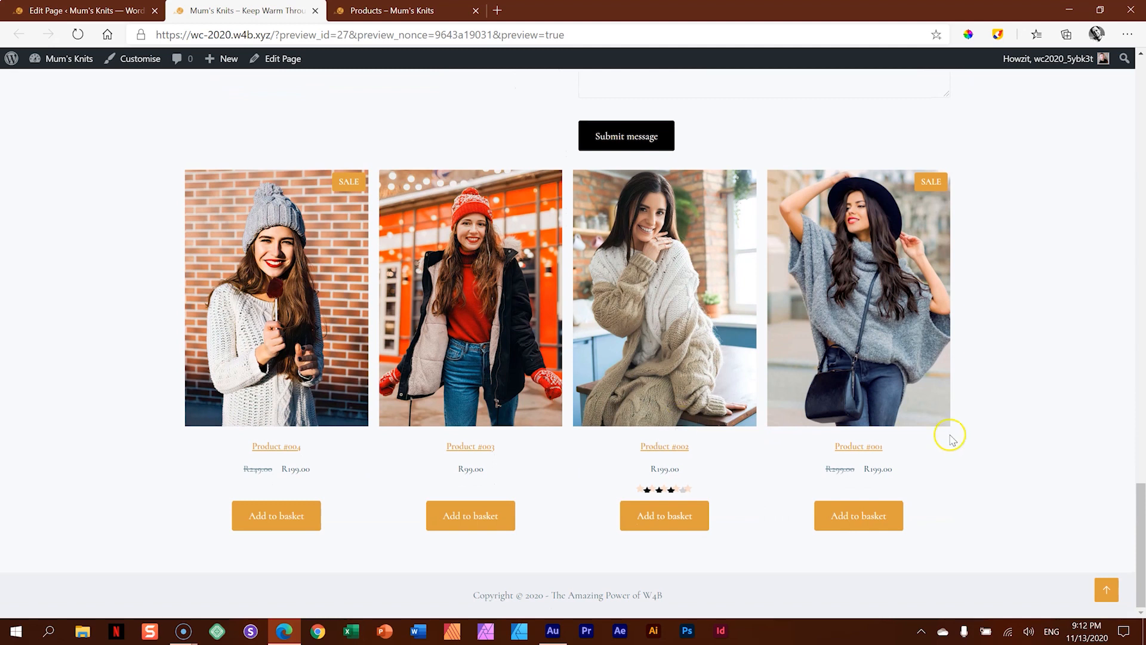
pyautogui.moveTo(1134, 522); pyautogui.dragTo(1136, 149)
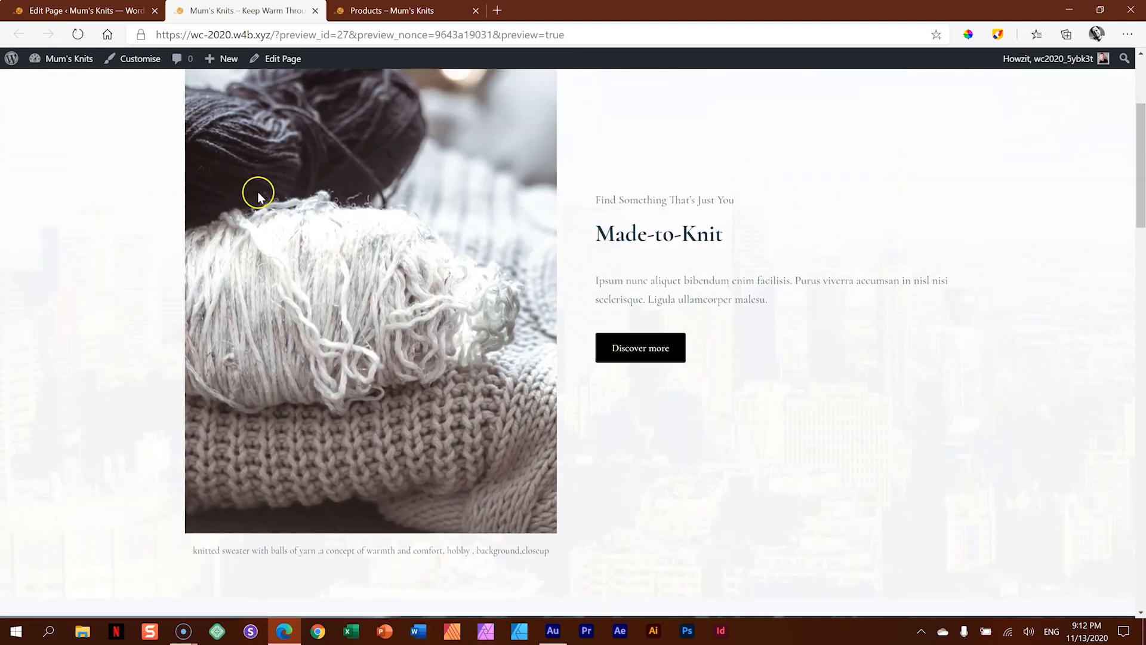
# - Move the All Products block up the Home page to directly below the Made-to-Knit image and text, and update the page
pyautogui.click(108, 11)
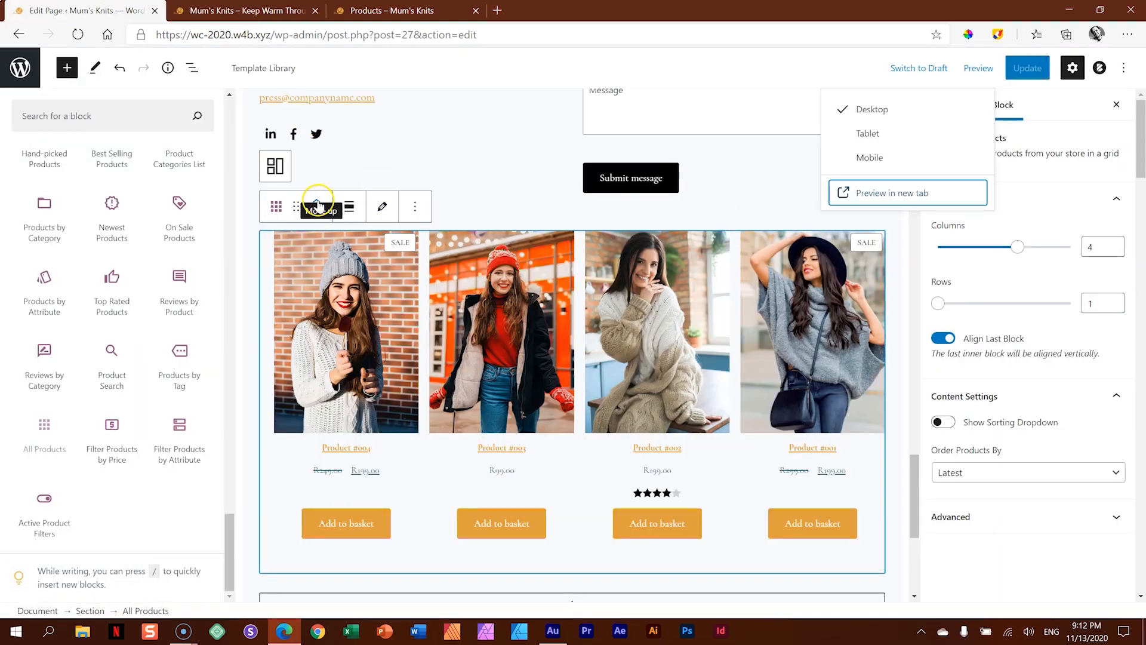
pyautogui.click(318, 206)
pyautogui.click(318, 206)
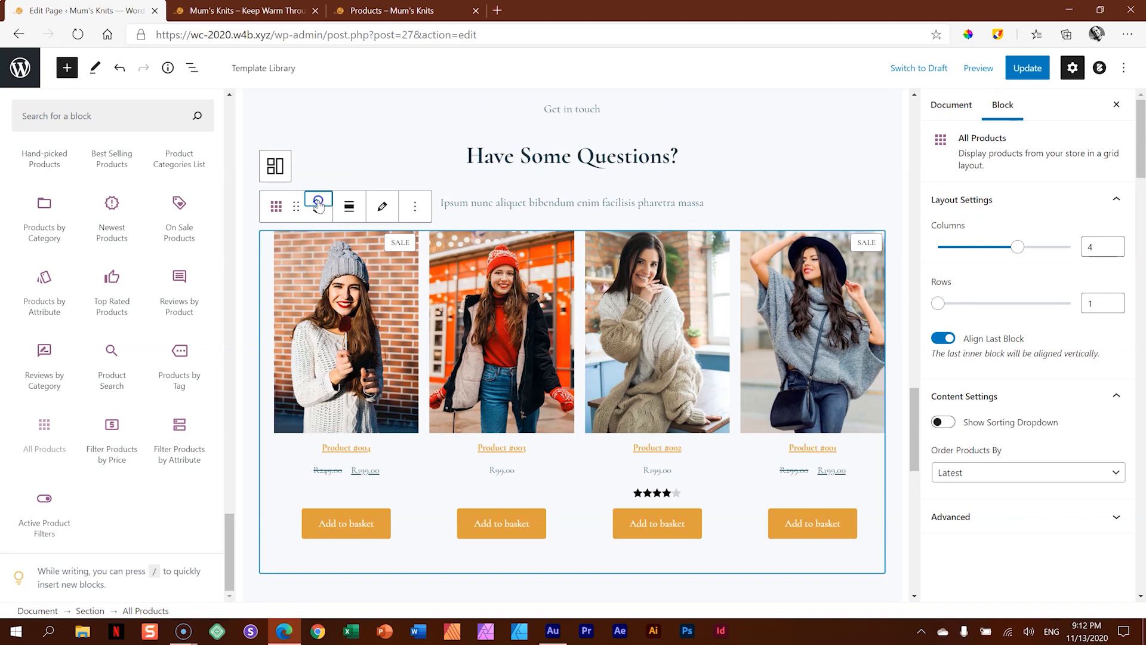
pyautogui.click(318, 204)
pyautogui.click(318, 204)
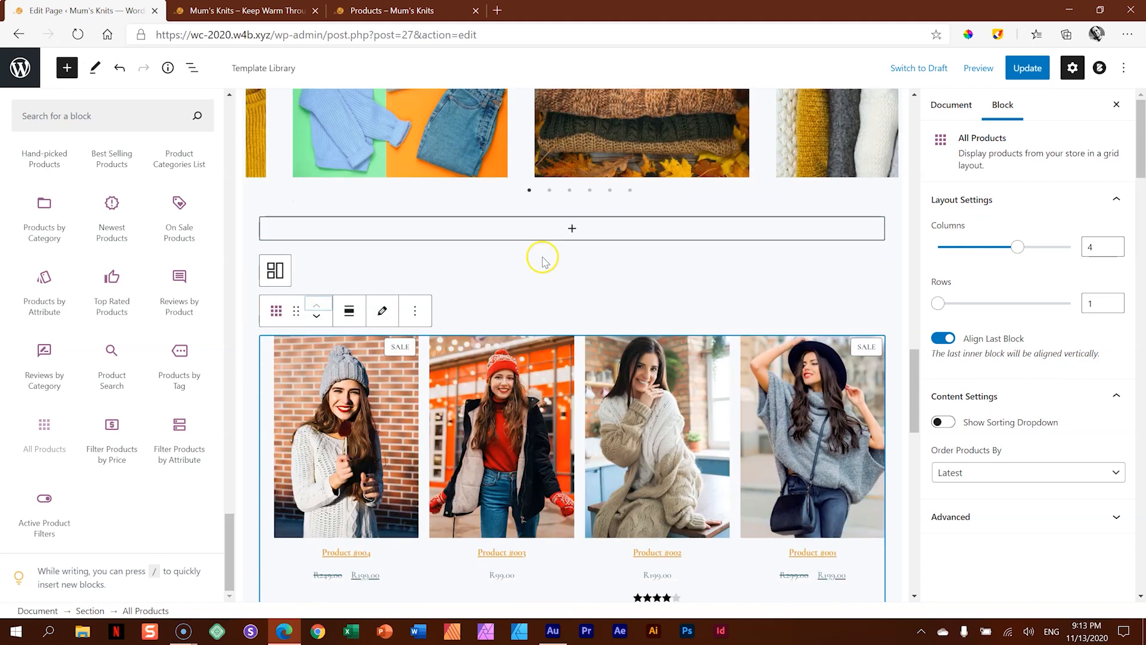
pyautogui.moveTo(296, 311); pyautogui.dragTo(573, 317)
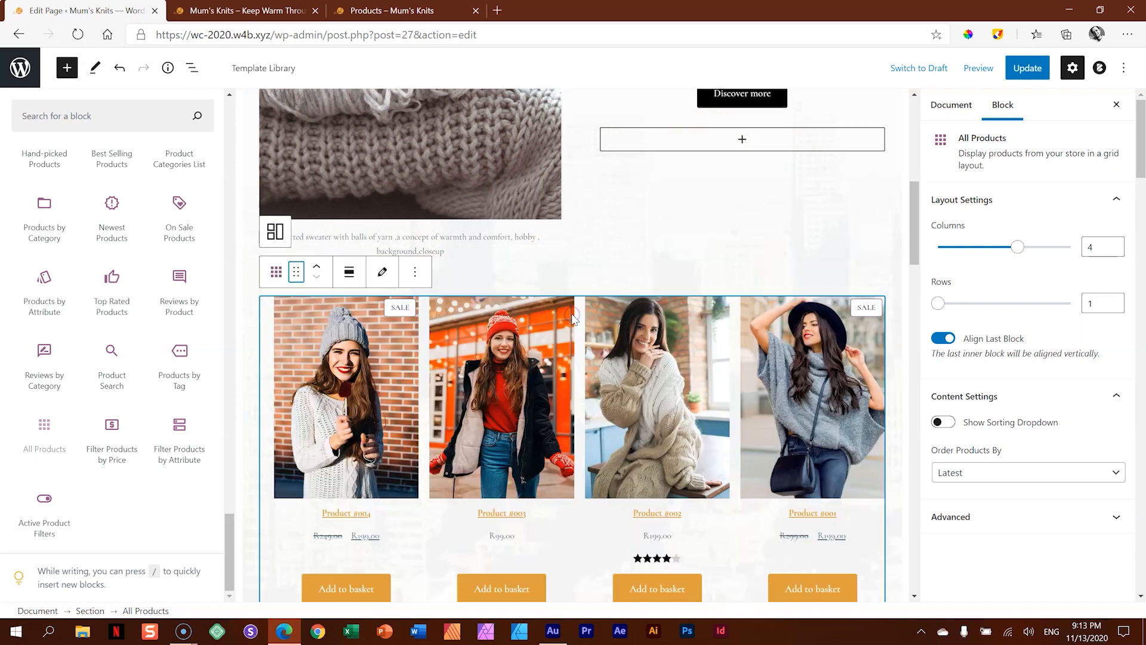
pyautogui.click(1023, 75)
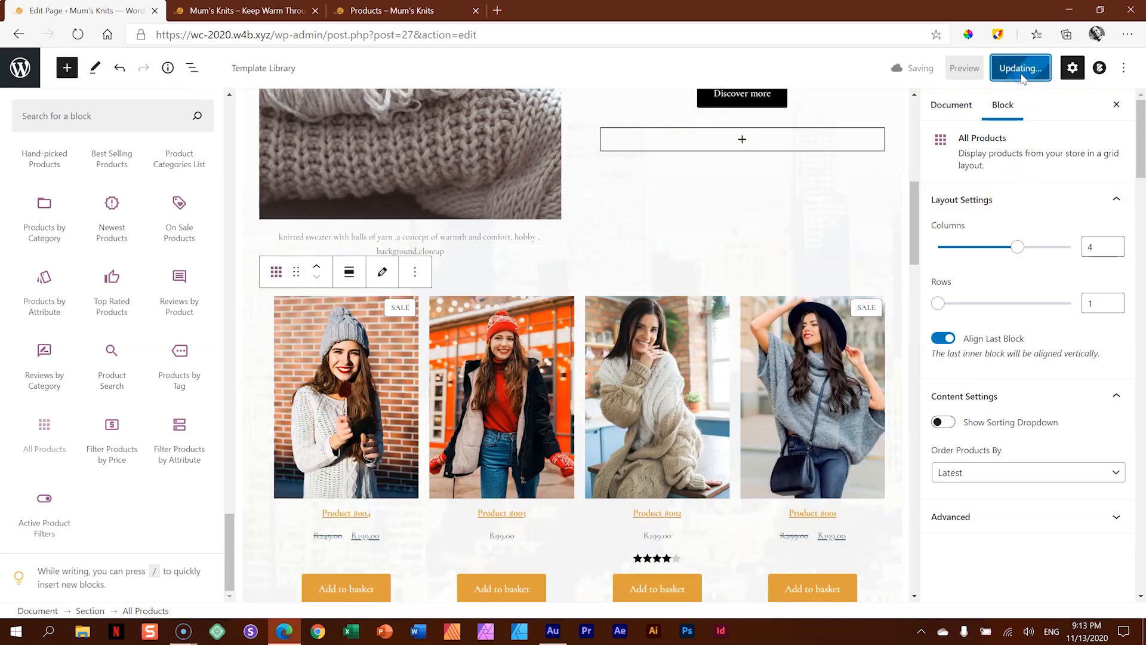
# - Preview the updated Home page in a new tab and examine the product row between the Made-to-Knit section and the wool banner
pyautogui.click(967, 71)
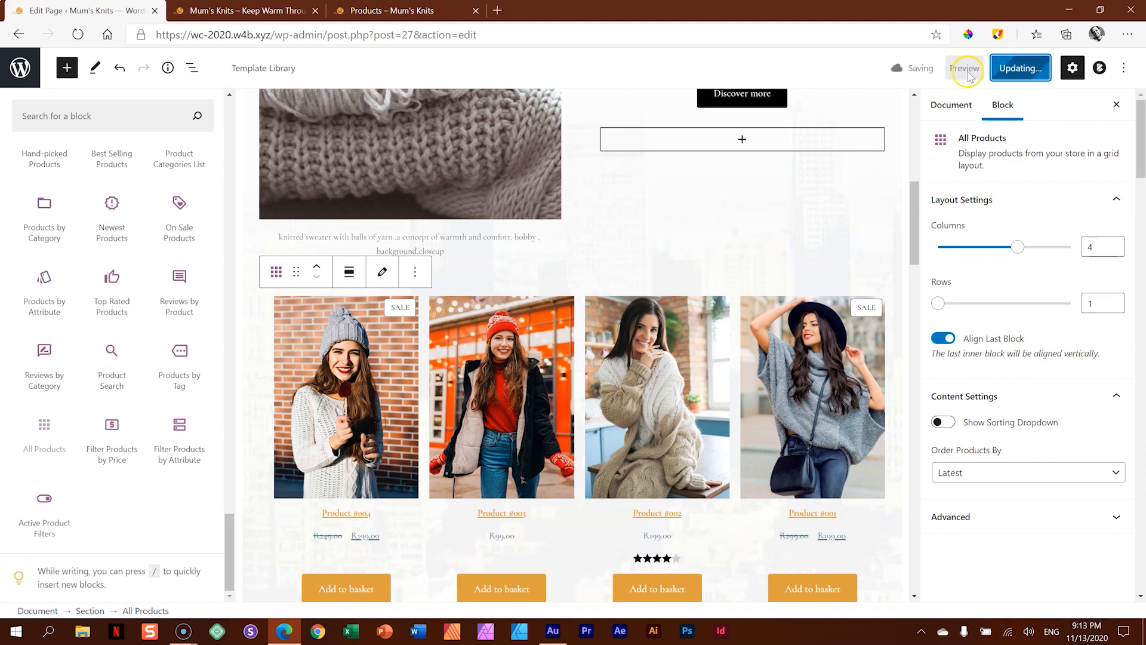
pyautogui.click(973, 69)
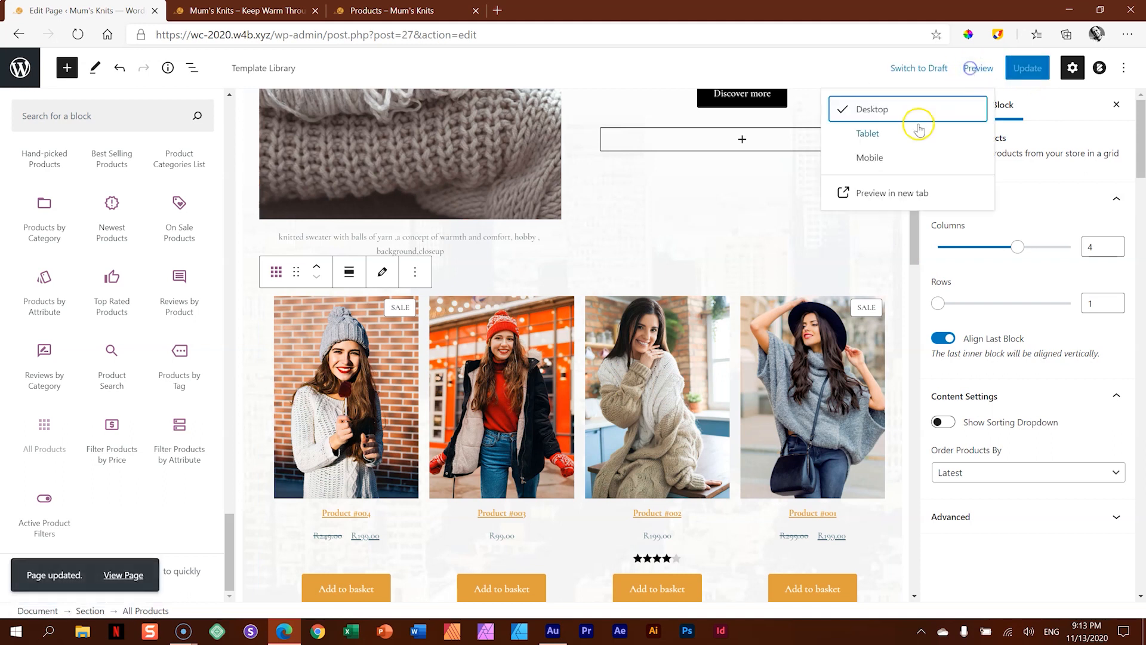
pyautogui.click(885, 194)
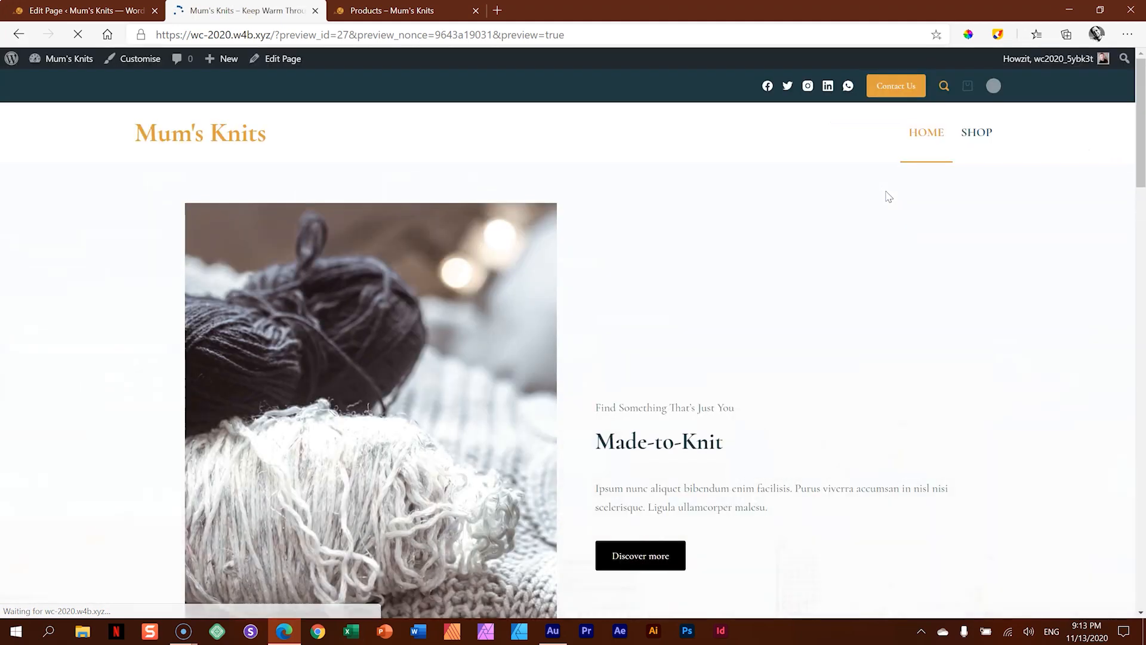
pyautogui.click(816, 237)
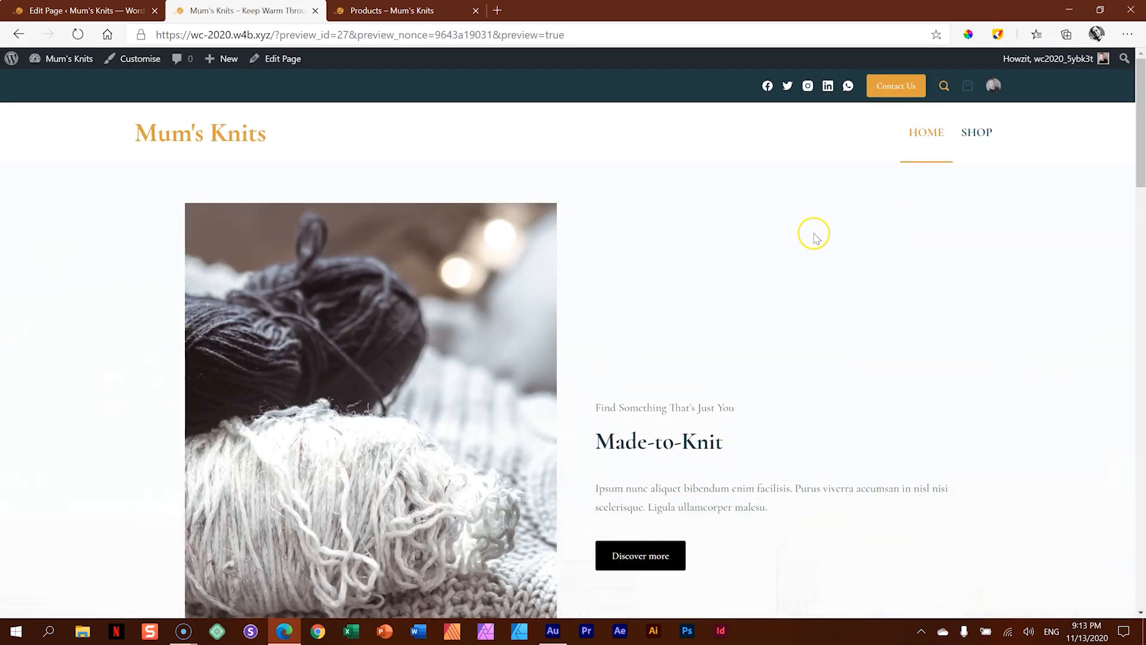
pyautogui.scroll(-10, 815, 237)
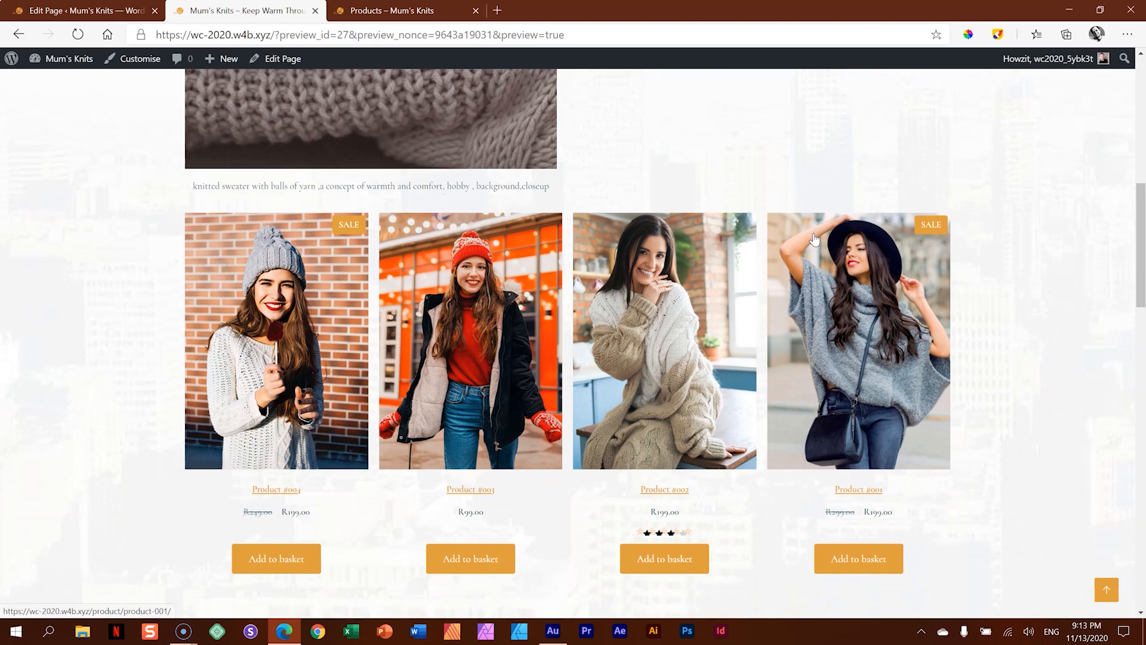
pyautogui.scroll(-5, 815, 239)
pyautogui.scroll(-5, 815, 239)
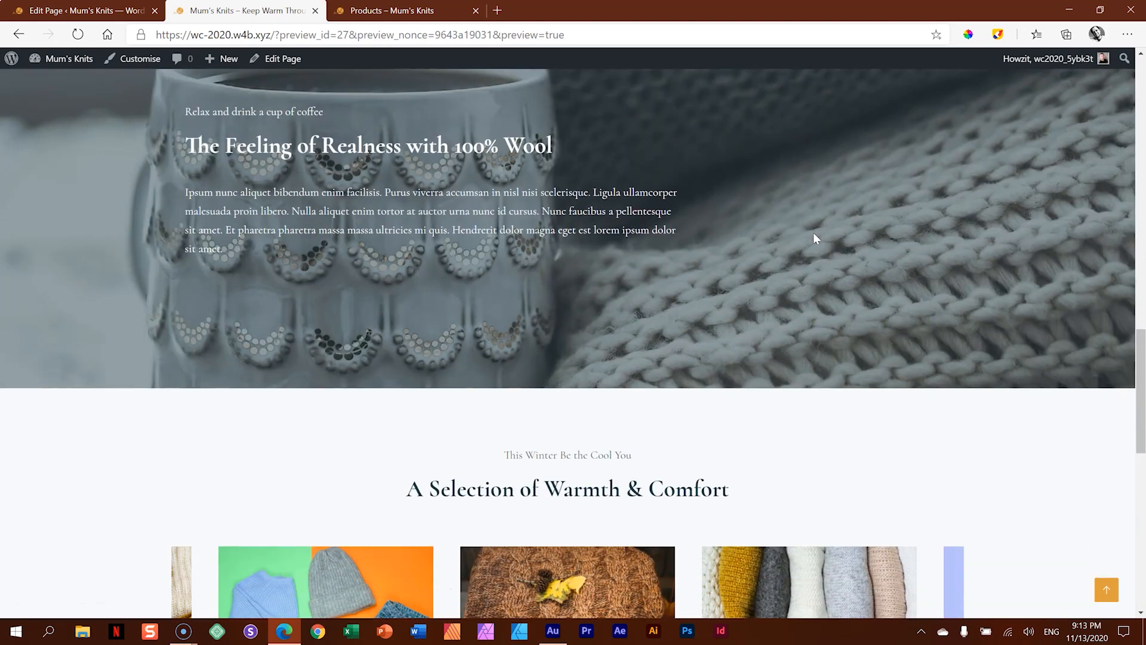
pyautogui.scroll(7, 815, 239)
pyautogui.click(896, 173)
pyautogui.scroll(3, 895, 173)
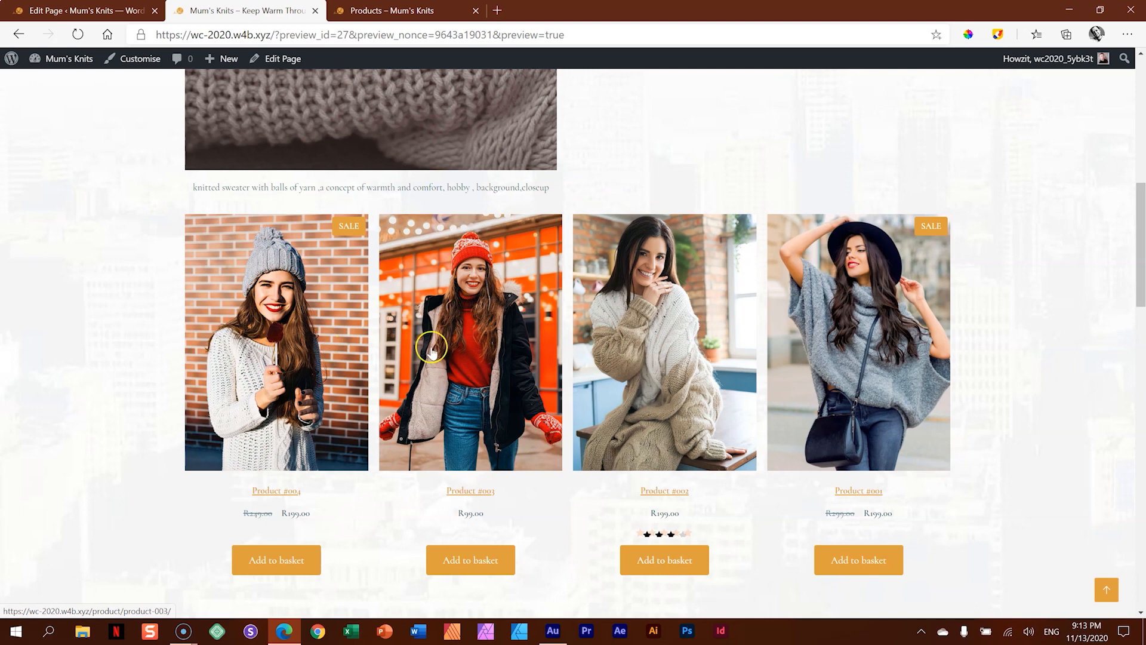
pyautogui.scroll(5, 613, 348)
pyautogui.scroll(-2, 615, 351)
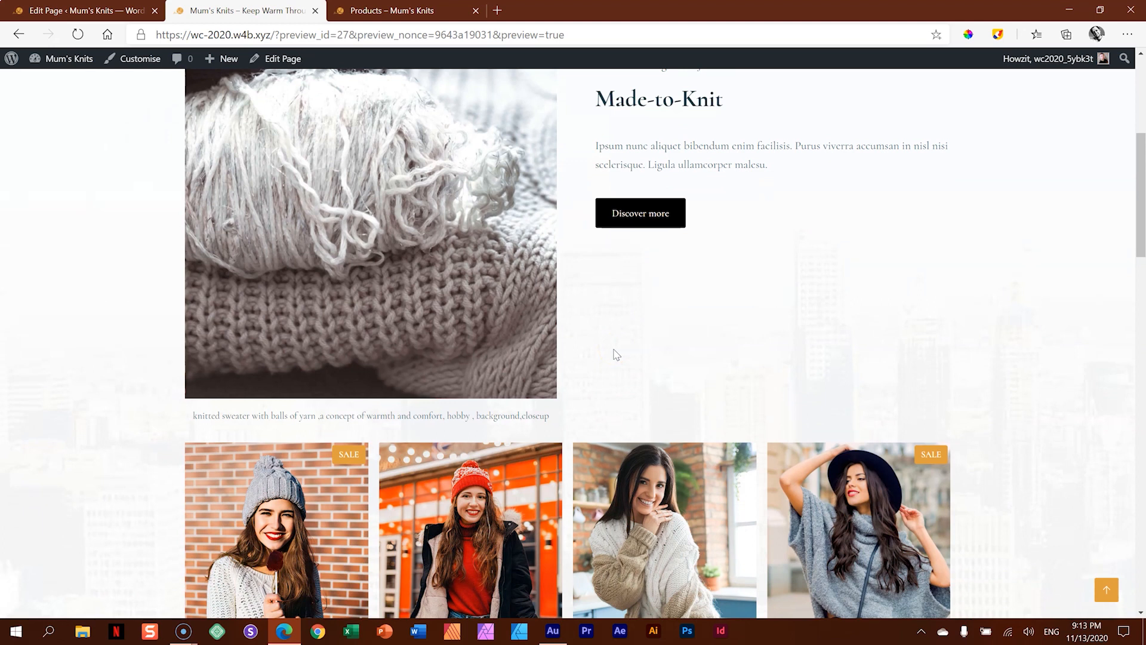
pyautogui.scroll(5, 616, 353)
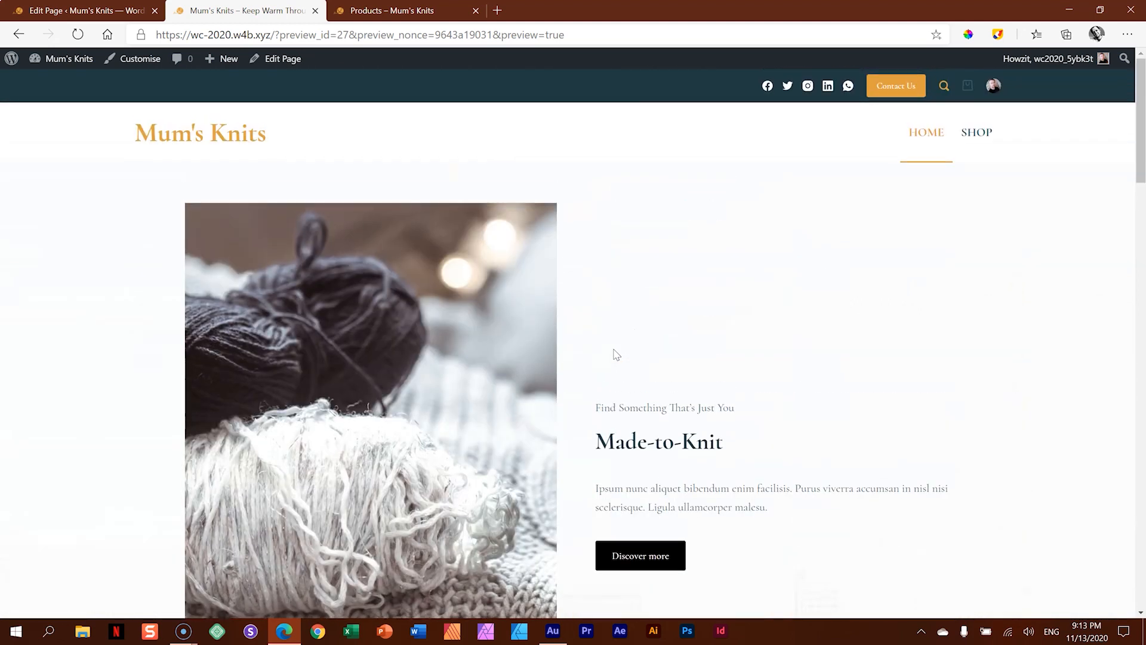
pyautogui.scroll(-4, 617, 354)
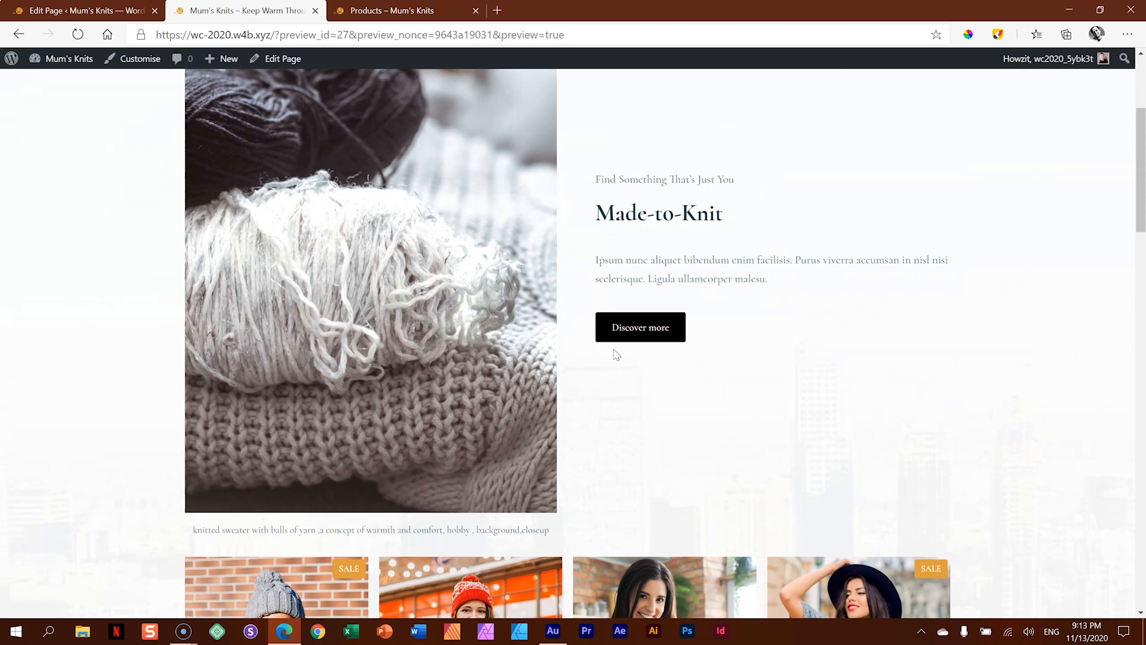
pyautogui.scroll(4, 621, 354)
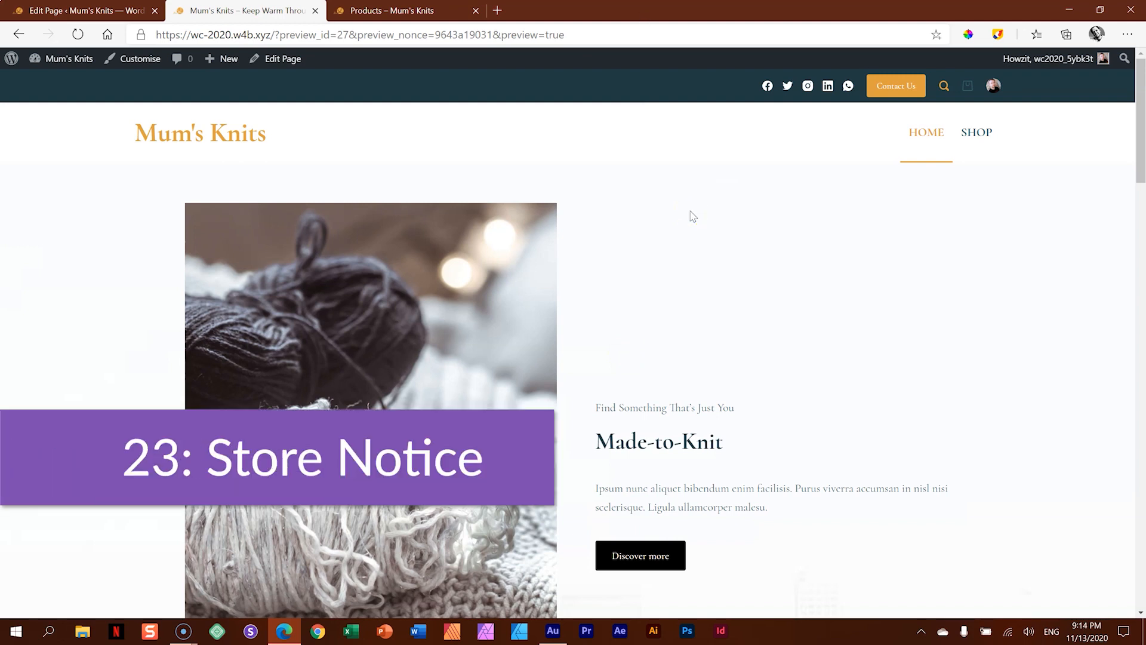
# - Open the WooCommerce General options in the site customiser and enable Store Notice
pyautogui.click(148, 70)
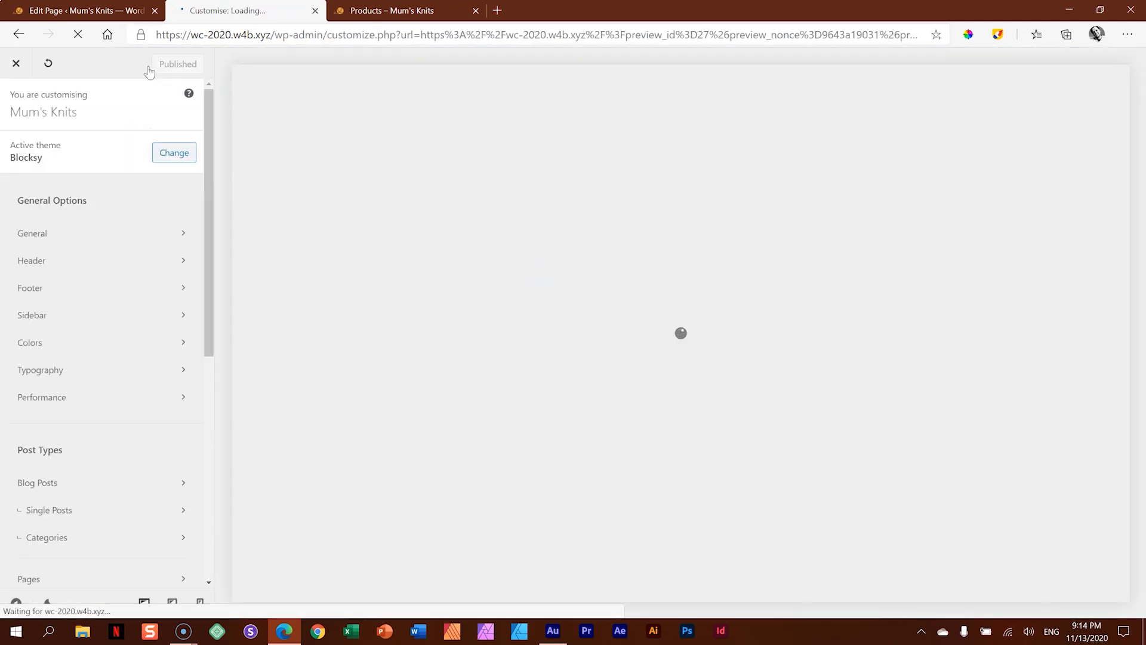
pyautogui.scroll(-7, 151, 246)
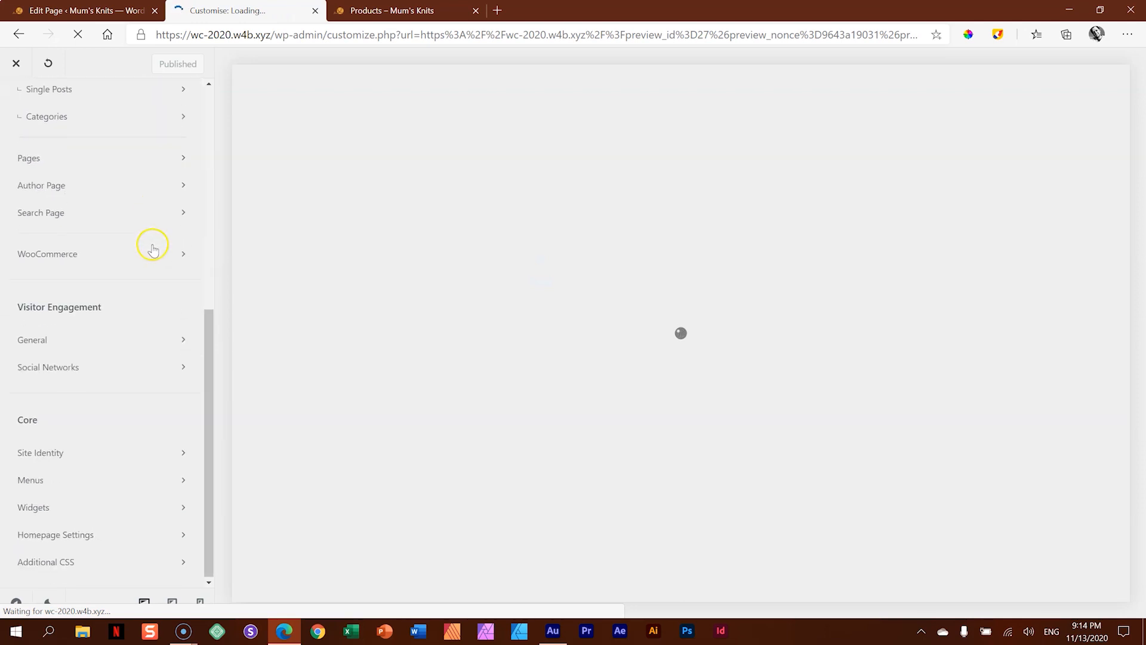
pyautogui.click(88, 257)
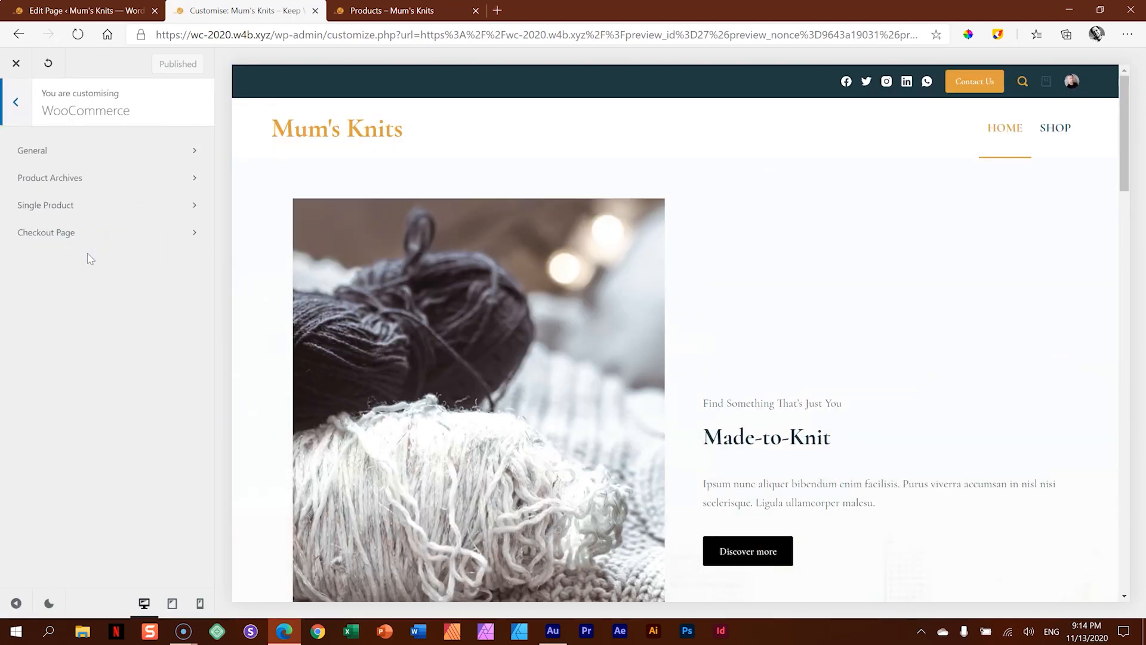
pyautogui.click(71, 154)
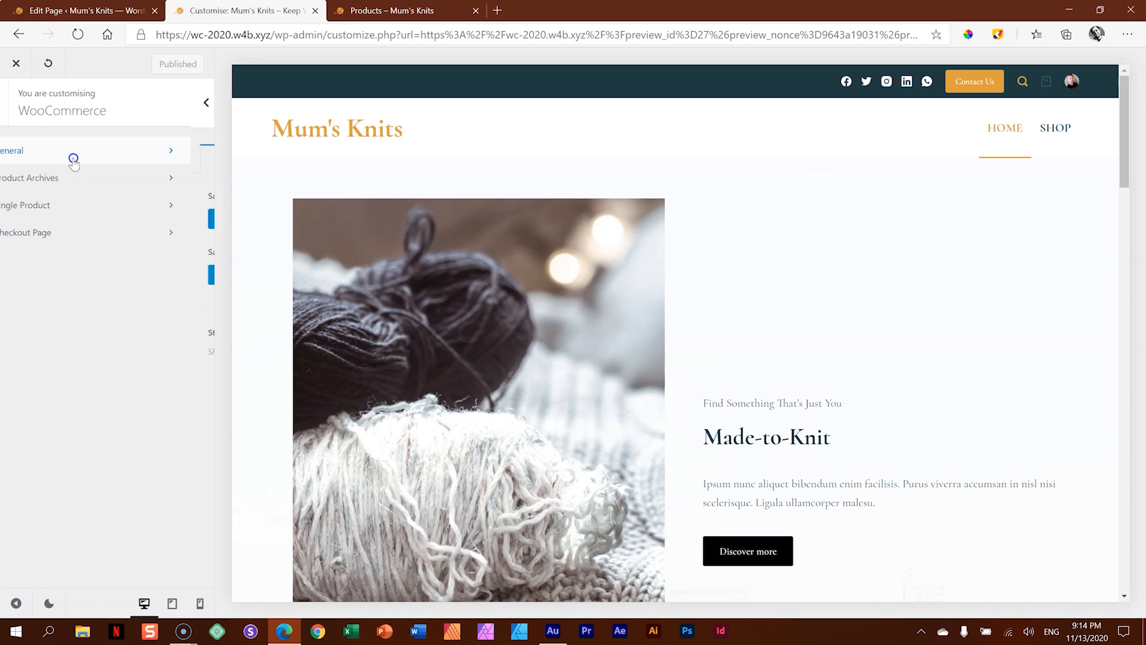
pyautogui.click(22, 344)
pyautogui.click(201, 335)
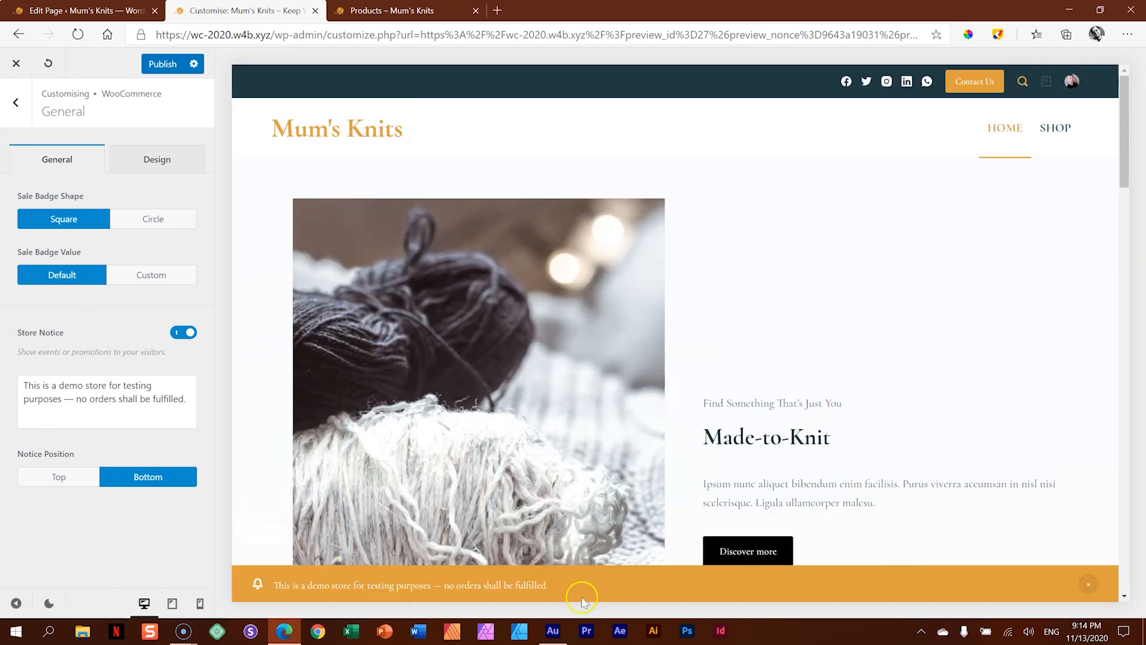
# - Try the Top position for the store notice, check the page preview, and return the position to Bottom
pyautogui.click(82, 479)
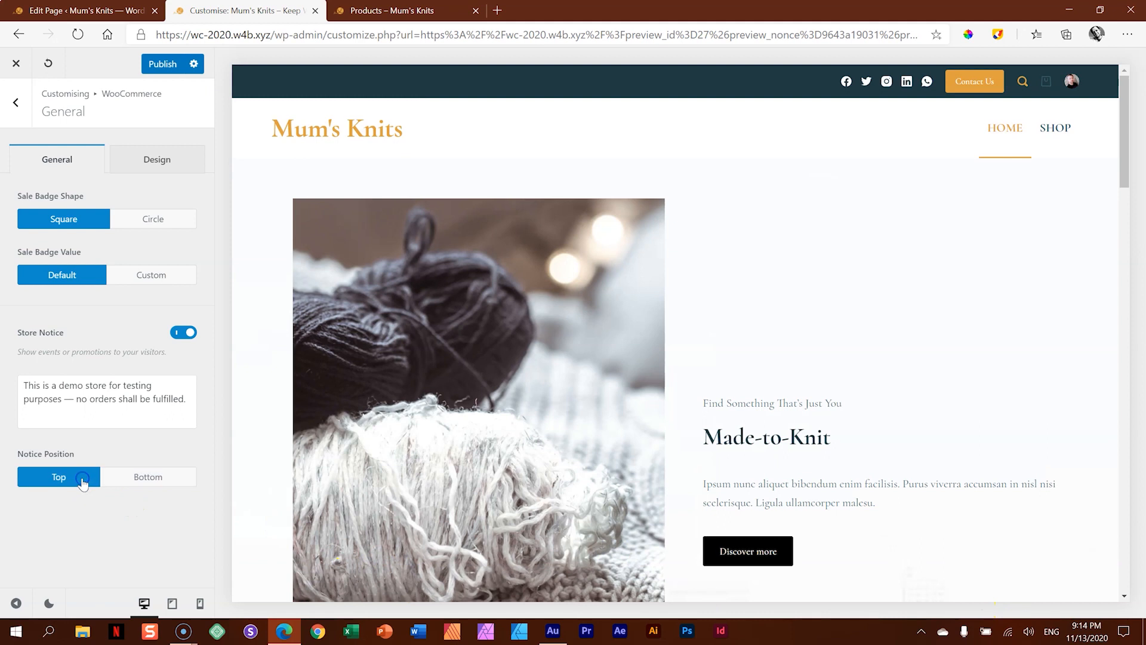
pyautogui.scroll(-8, 480, 326)
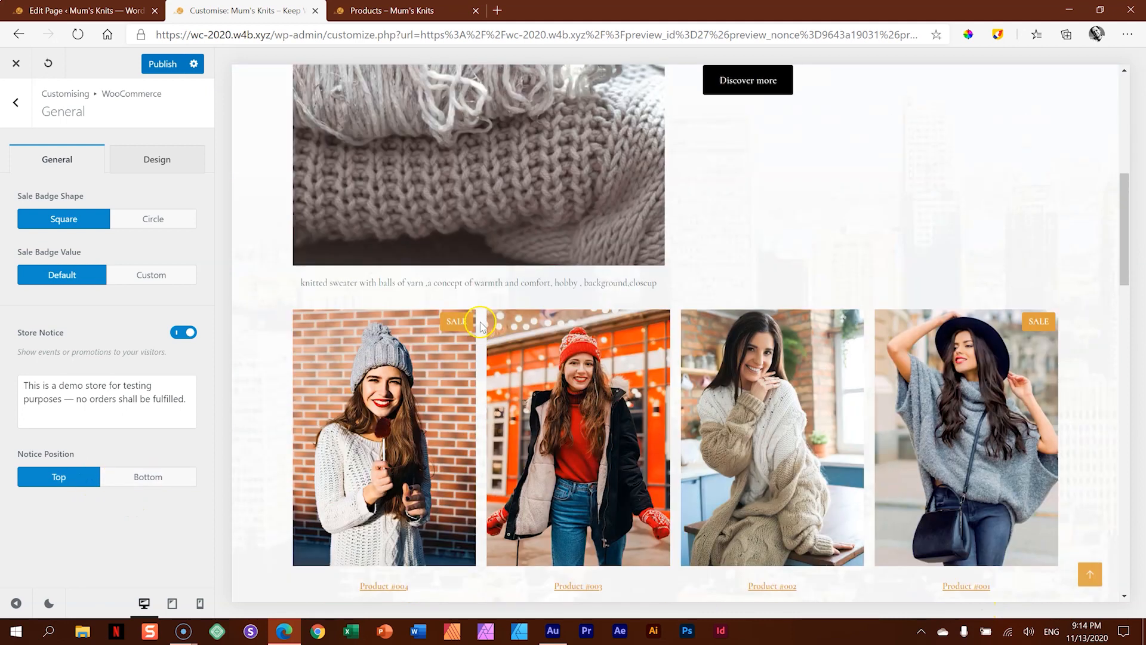
pyautogui.click(167, 478)
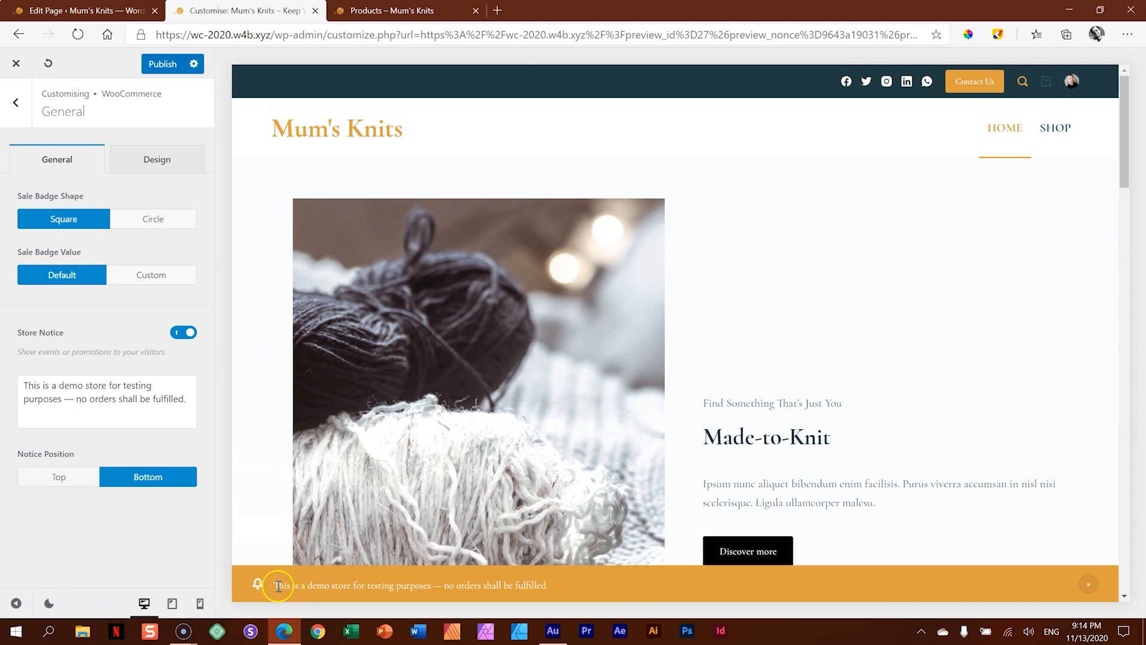
# - Replace the default store notice text with a message starting with "Stay"
pyautogui.moveTo(185, 398); pyautogui.dragTo(2, 385)
pyautogui.write('Stay tuned for our Black Friday sale coming next week!')
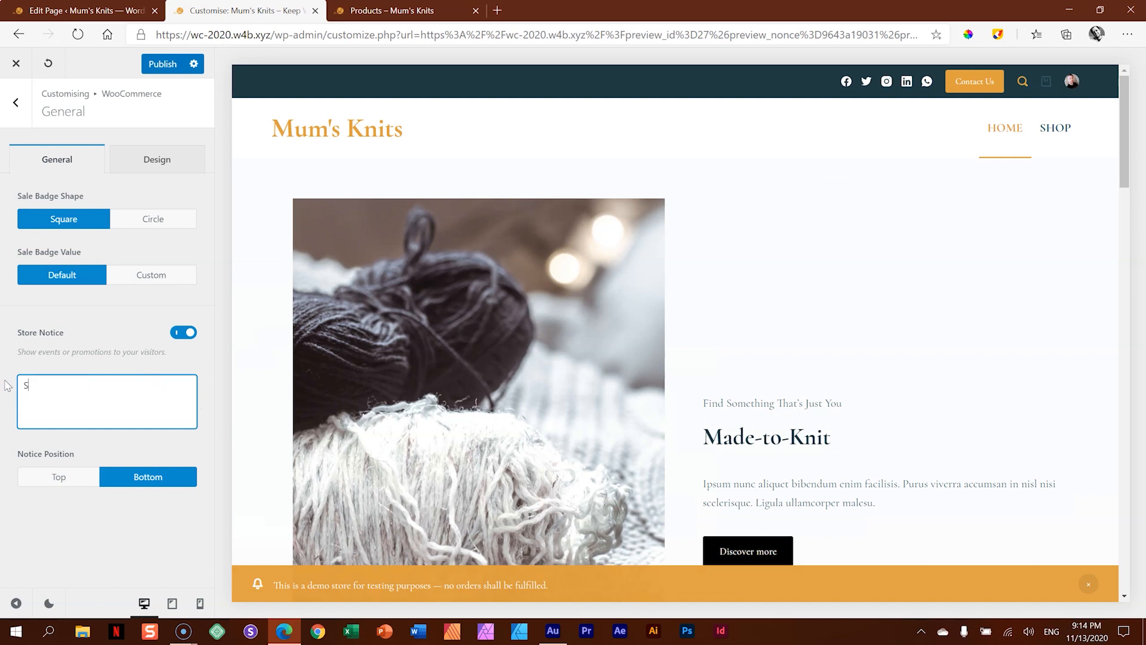
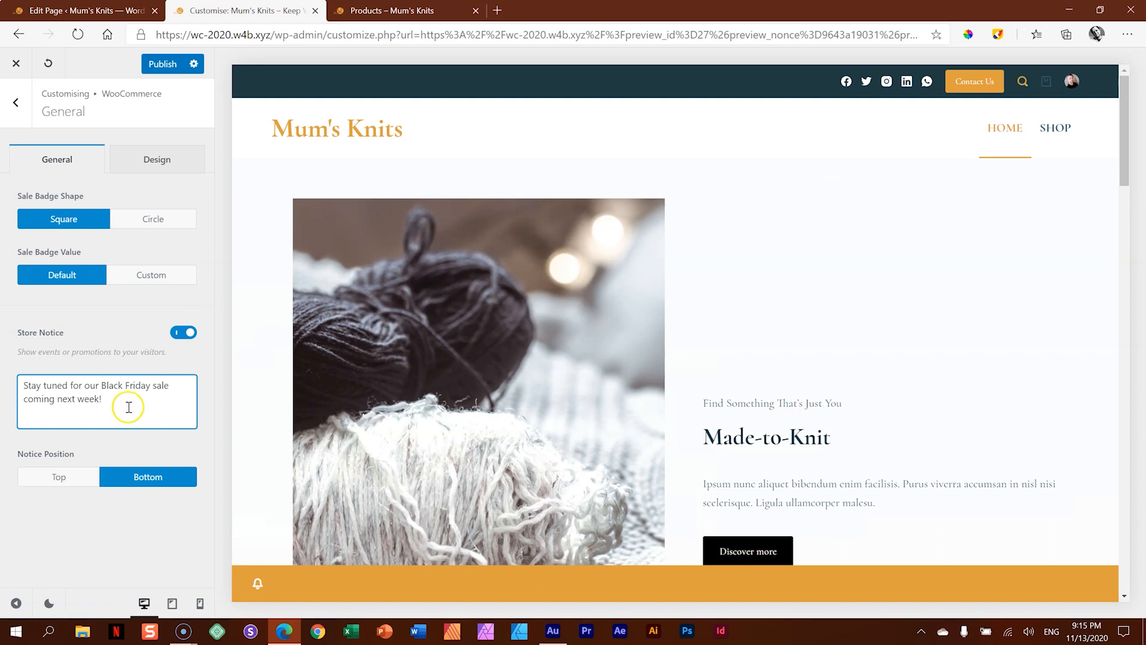
# - Publish the store notice "Stay tuned for our Black Friday sale coming next week!" and reload the customiser to check it
pyautogui.click(170, 64)
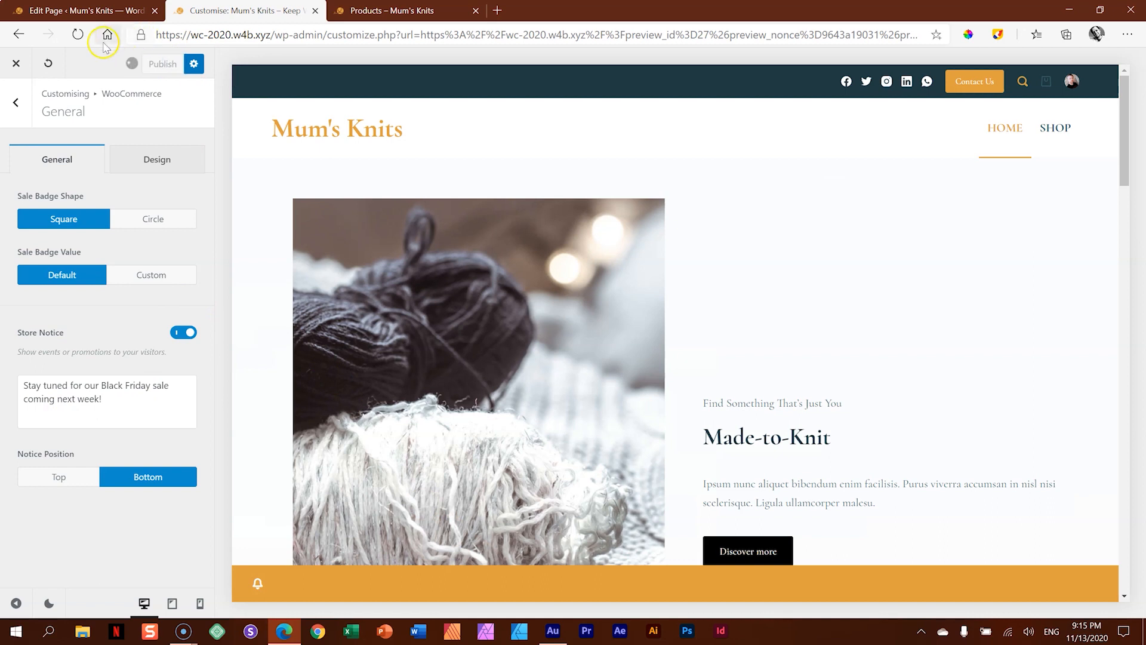
pyautogui.click(79, 37)
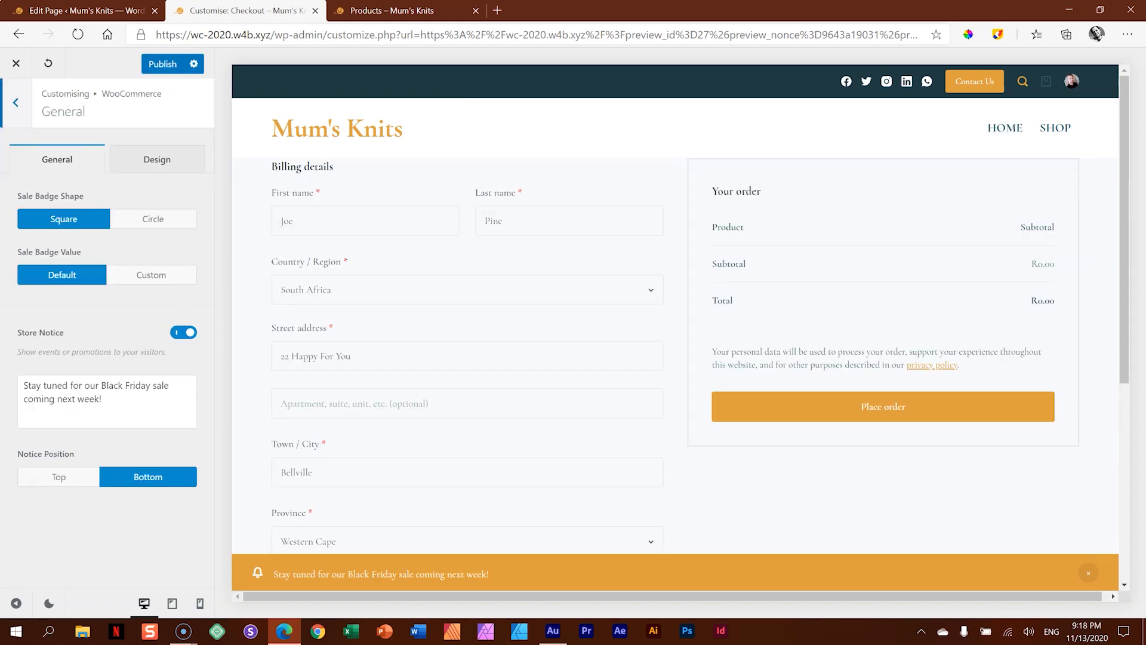
pyautogui.click(31, 205)
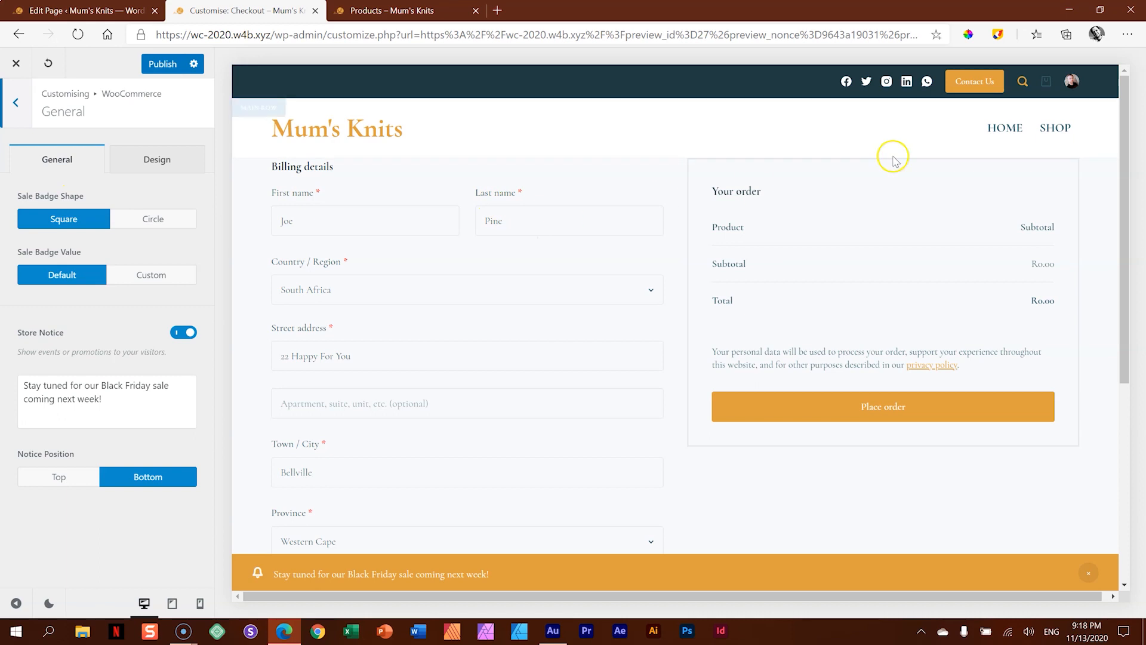
# - Preview the Shop page in the customiser, change the sale badge shape to Circle, and publish the change
pyautogui.click(1055, 129)
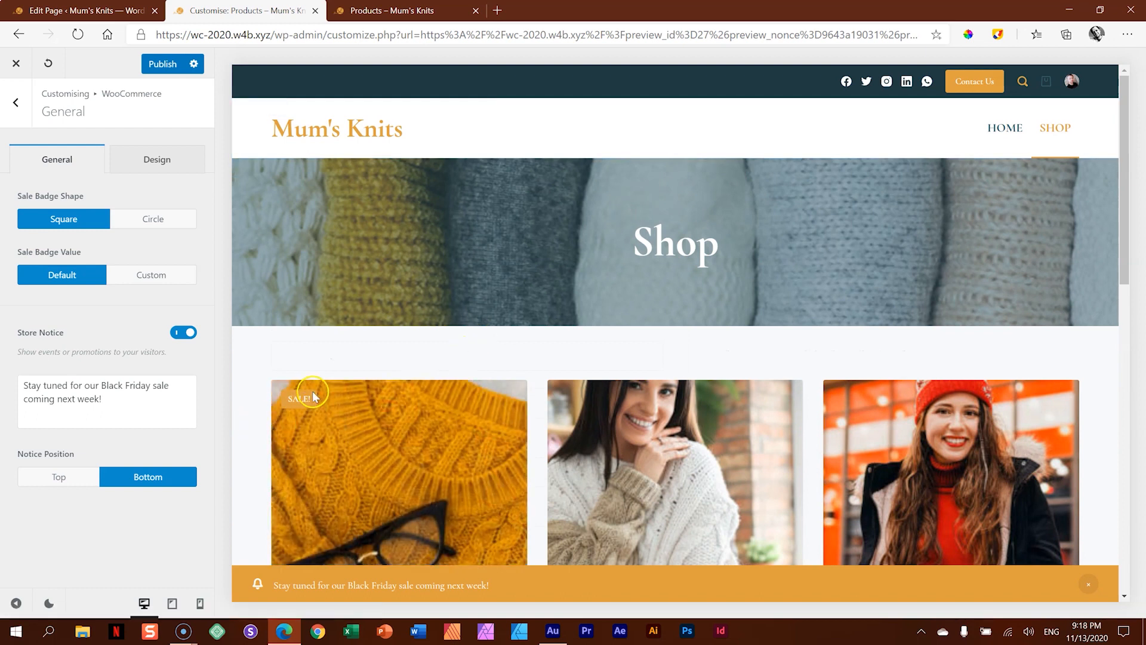
pyautogui.scroll(-2, 352, 337)
pyautogui.click(144, 226)
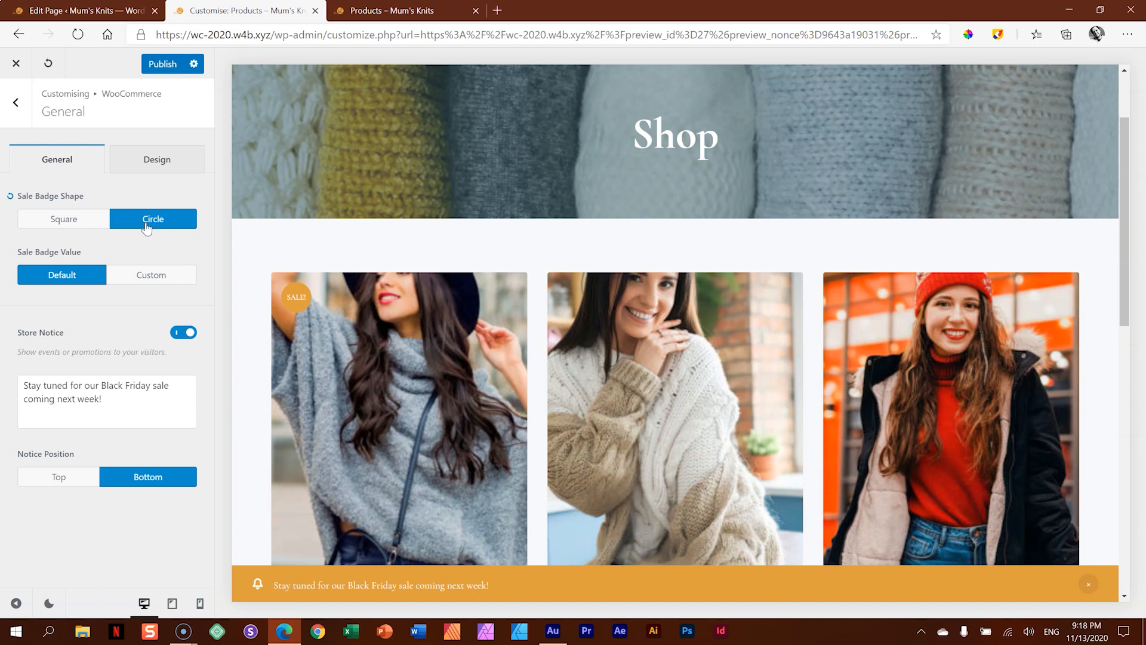
pyautogui.click(156, 67)
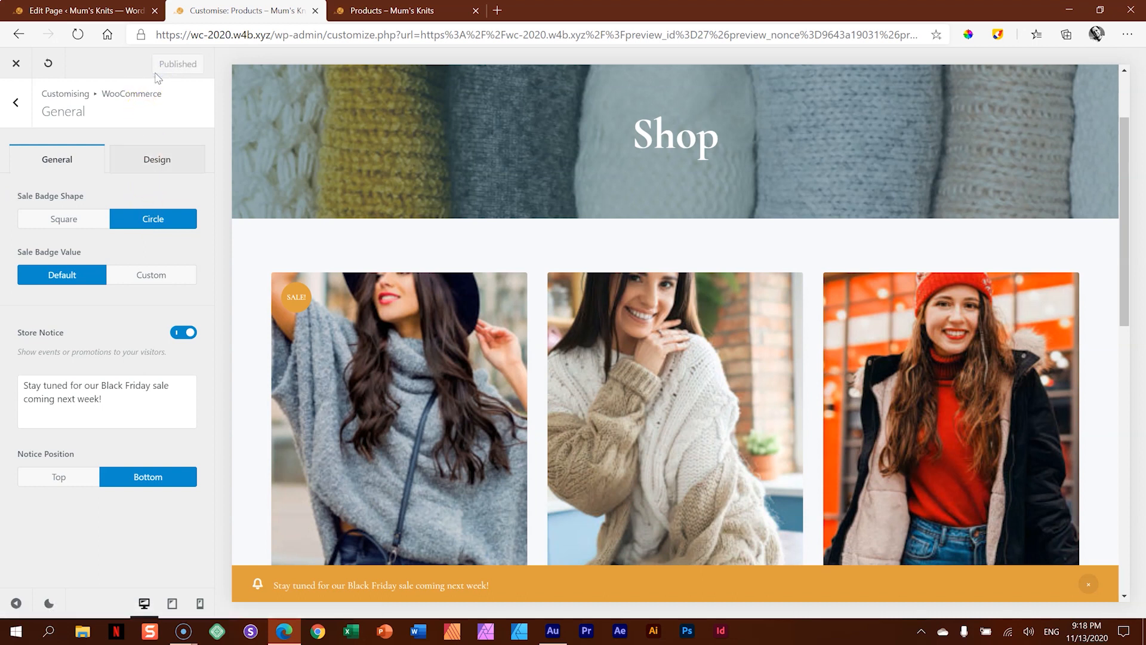
# - Leave the customiser, go to the Blocksy theme's extensions in the dashboard, and activate the Trending extension
pyautogui.click(17, 66)
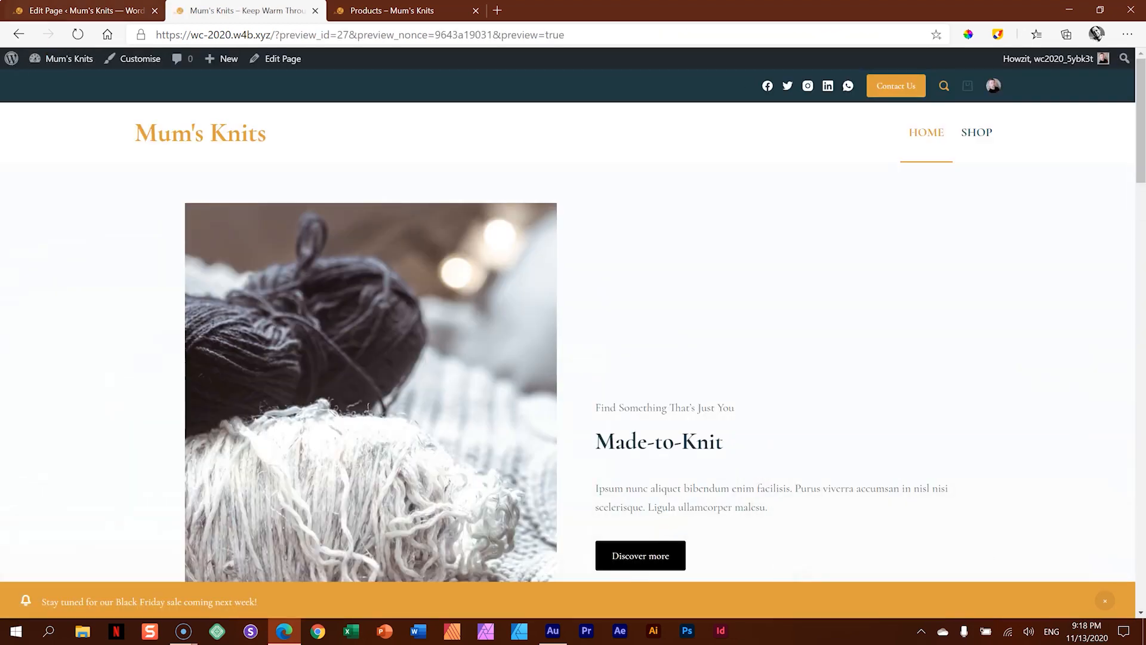
pyautogui.click(89, 10)
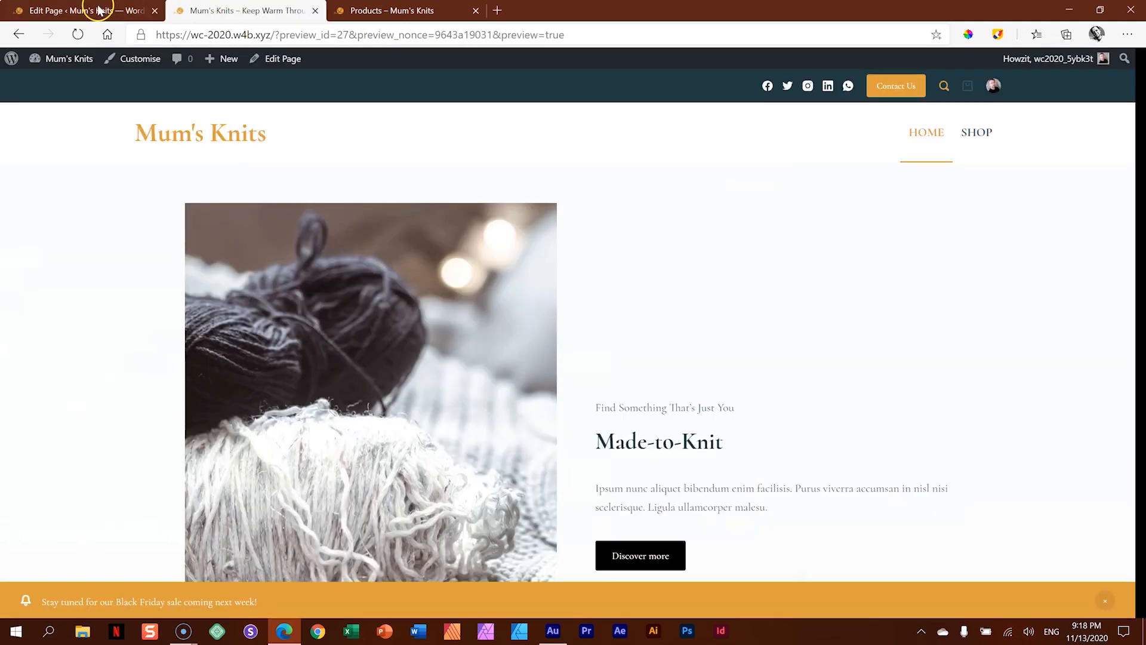
pyautogui.click(66, 58)
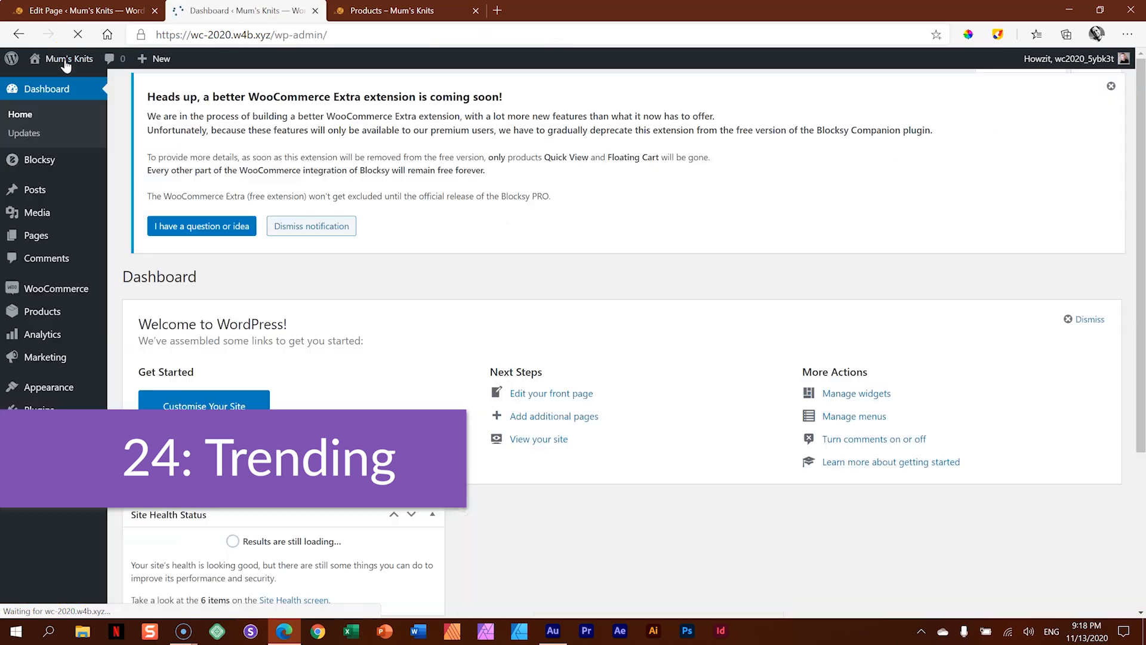
pyautogui.click(37, 155)
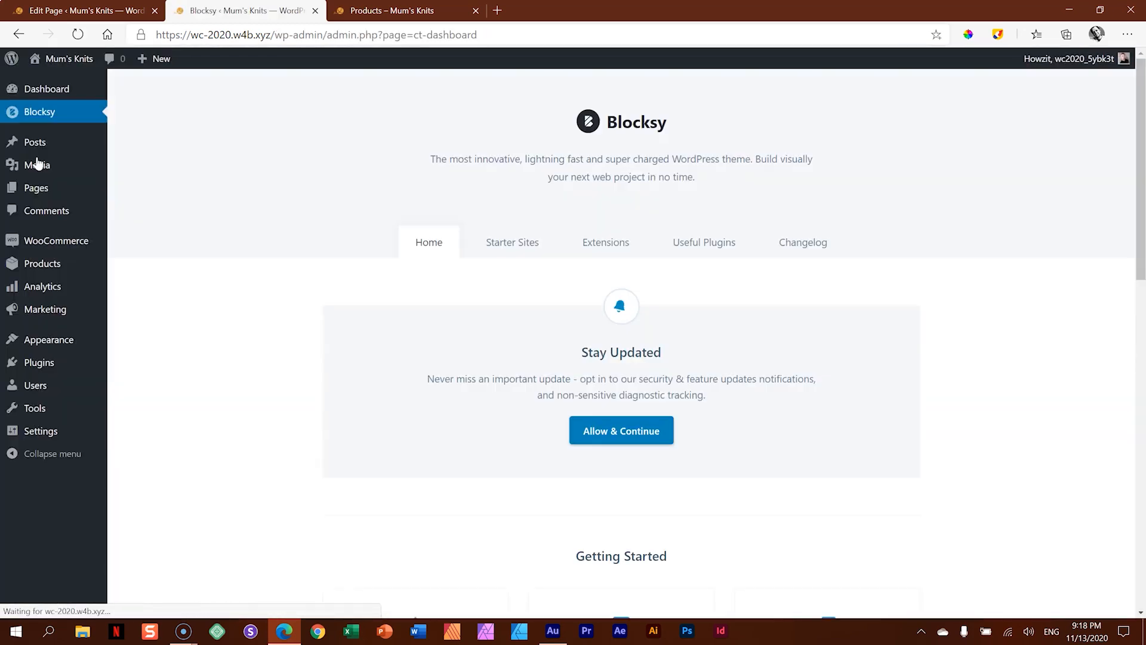
pyautogui.click(611, 249)
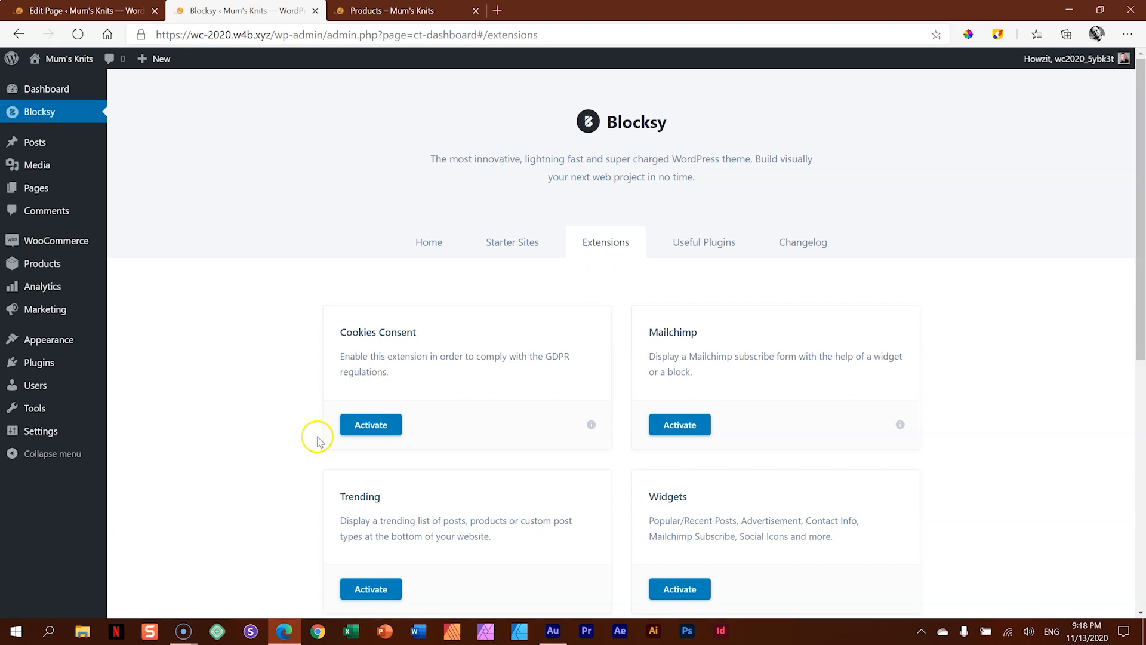
pyautogui.scroll(-6, 303, 442)
pyautogui.click(370, 247)
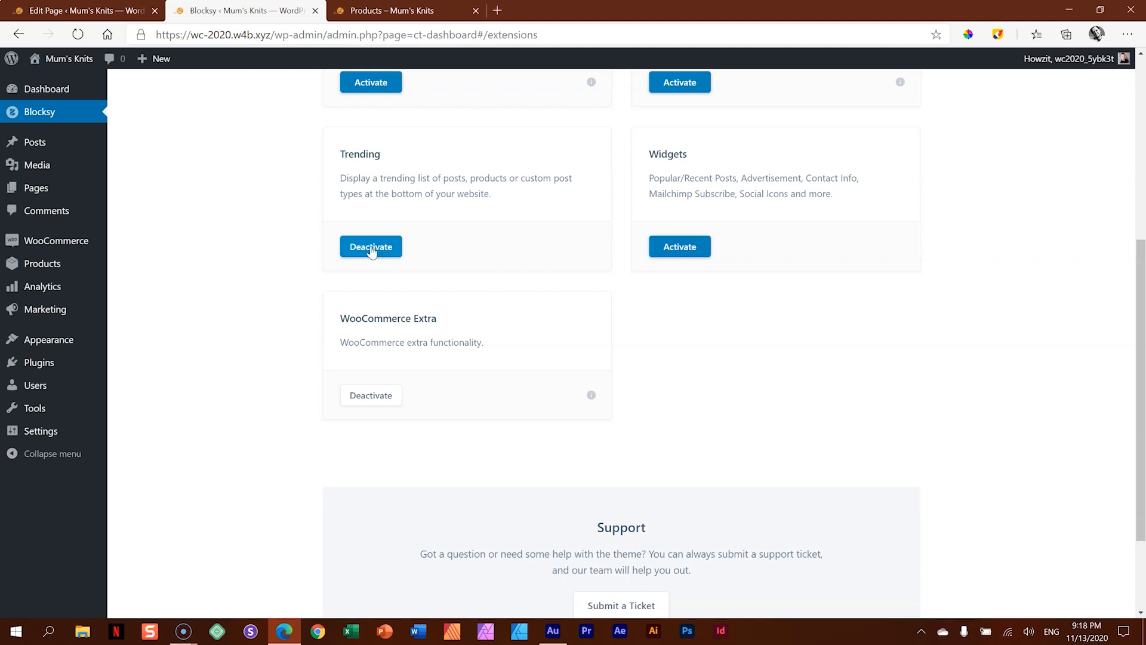
# - Set the post type of the Trending Posts section to Products in the site customiser and publish the change
pyautogui.moveTo(78, 69)
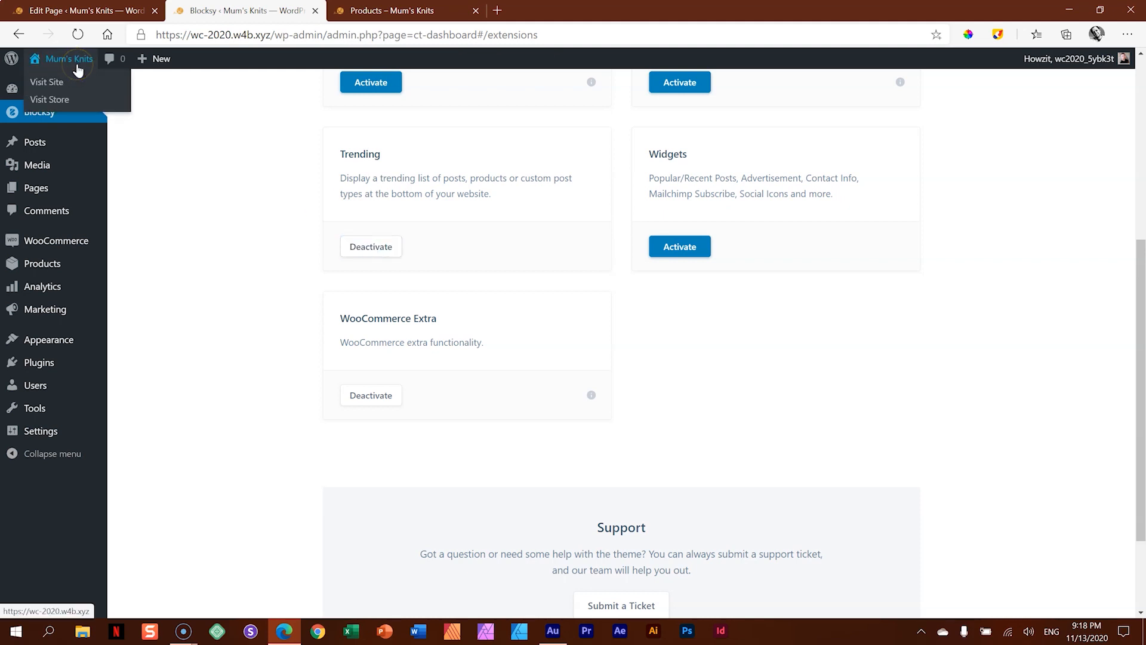
pyautogui.moveTo(69, 340)
pyautogui.click(132, 365)
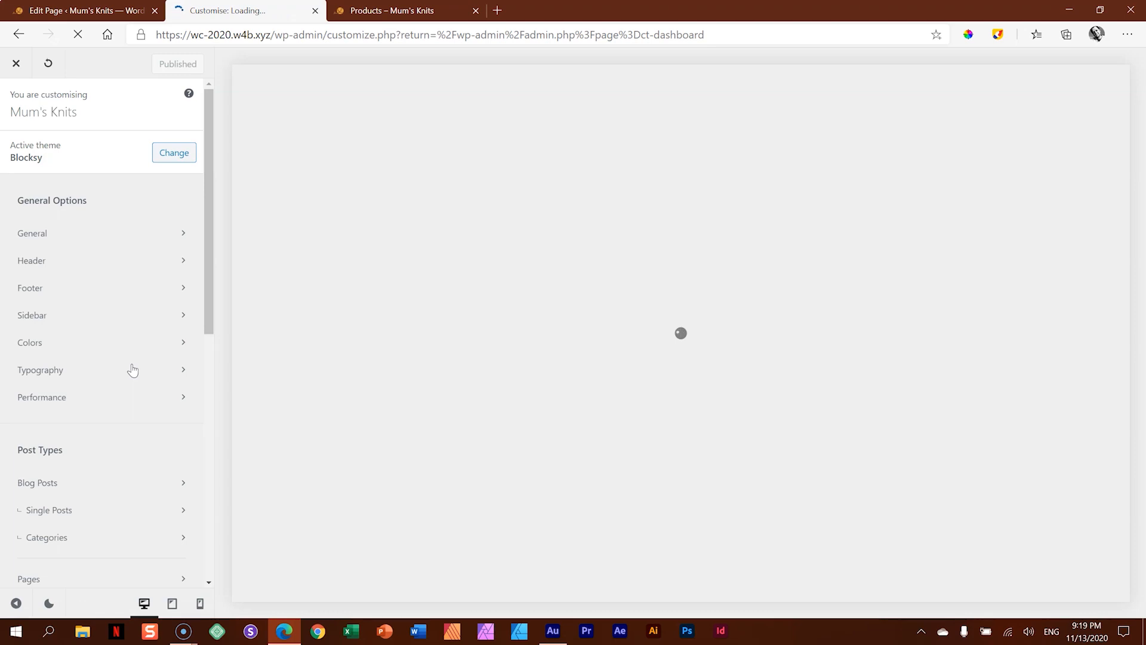
pyautogui.scroll(-3, 123, 271)
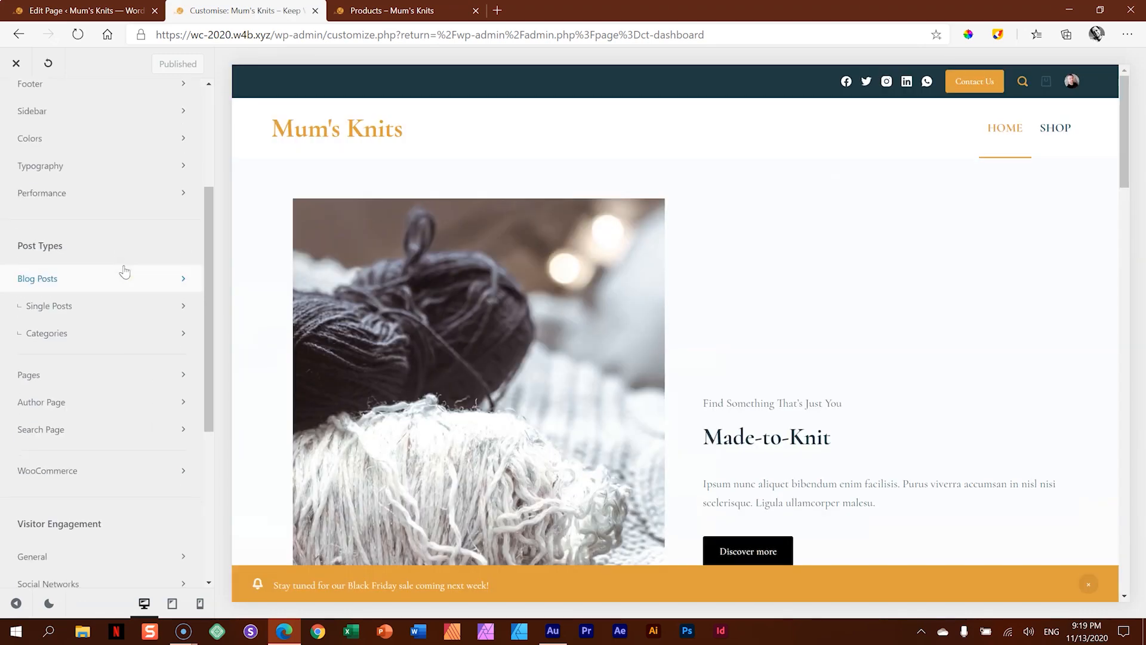
pyautogui.scroll(-5, 124, 272)
pyautogui.click(89, 367)
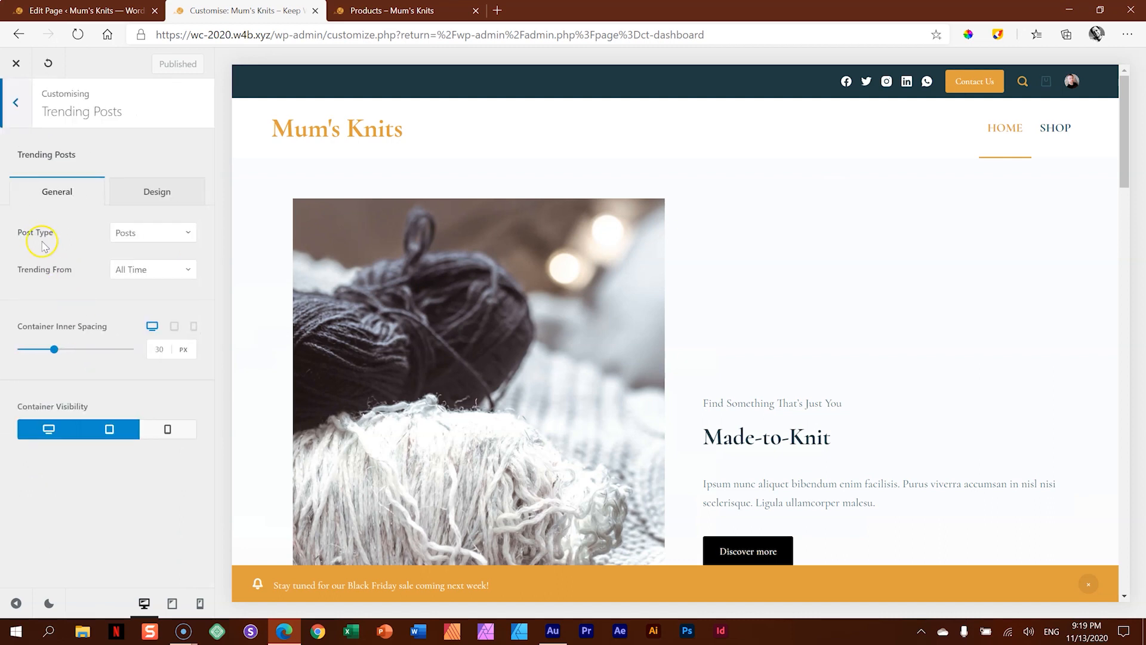
pyautogui.click(141, 232)
pyautogui.click(125, 281)
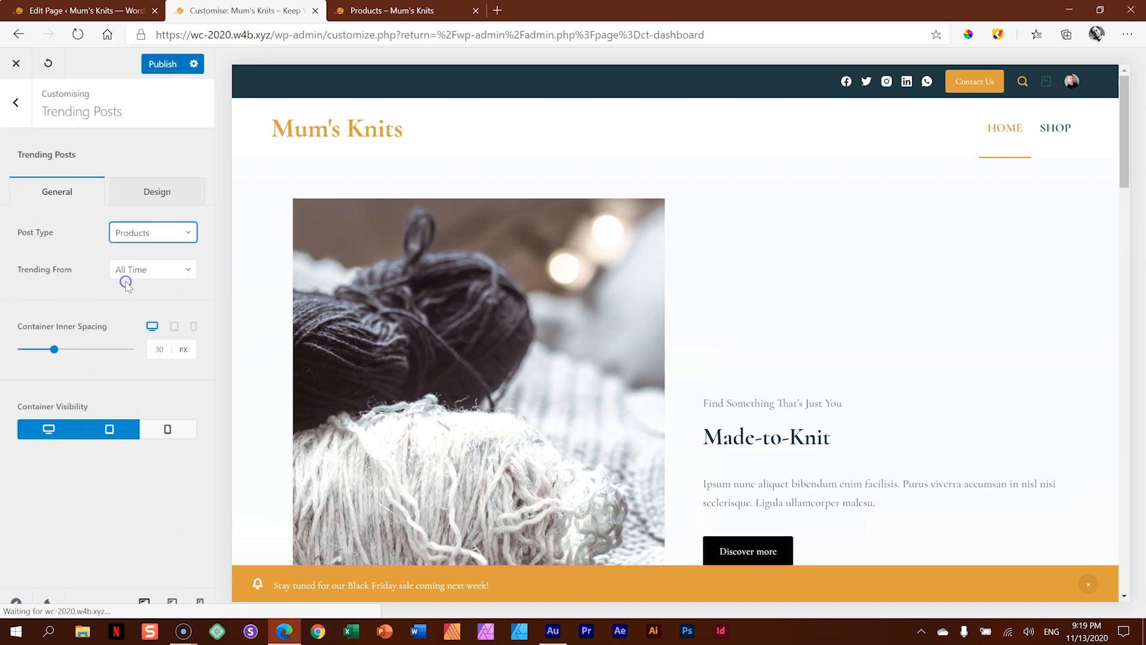
pyautogui.click(163, 65)
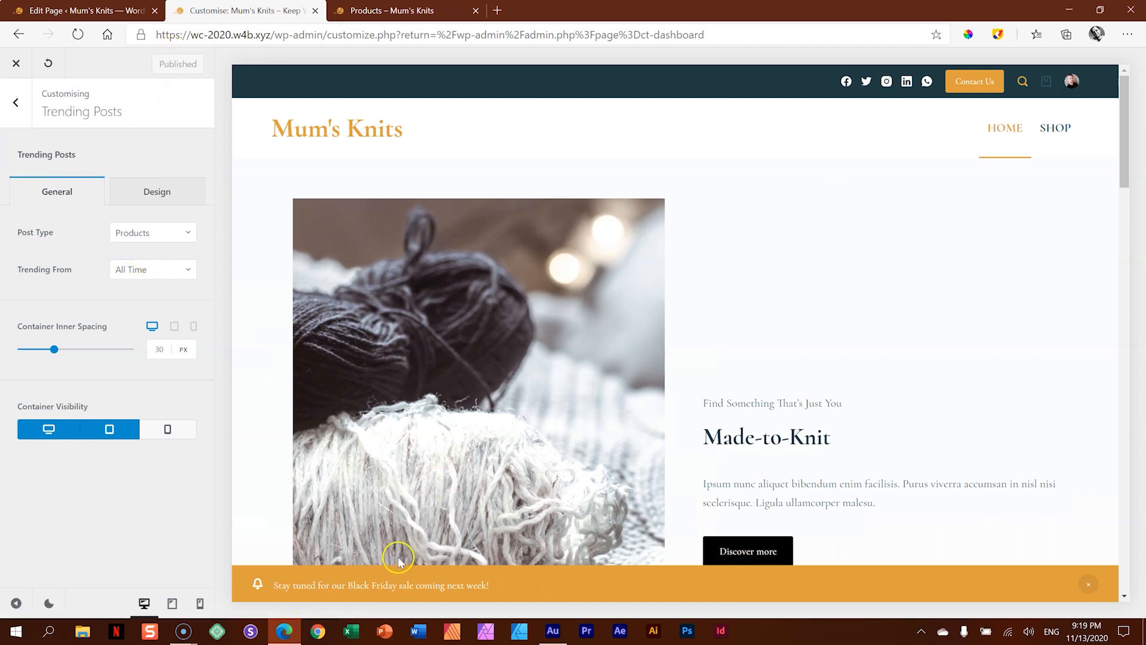
# - Reload the live Shop page, examine the trending products section above the footer, and dismiss the store notice
pyautogui.click(380, 24)
pyautogui.click(80, 35)
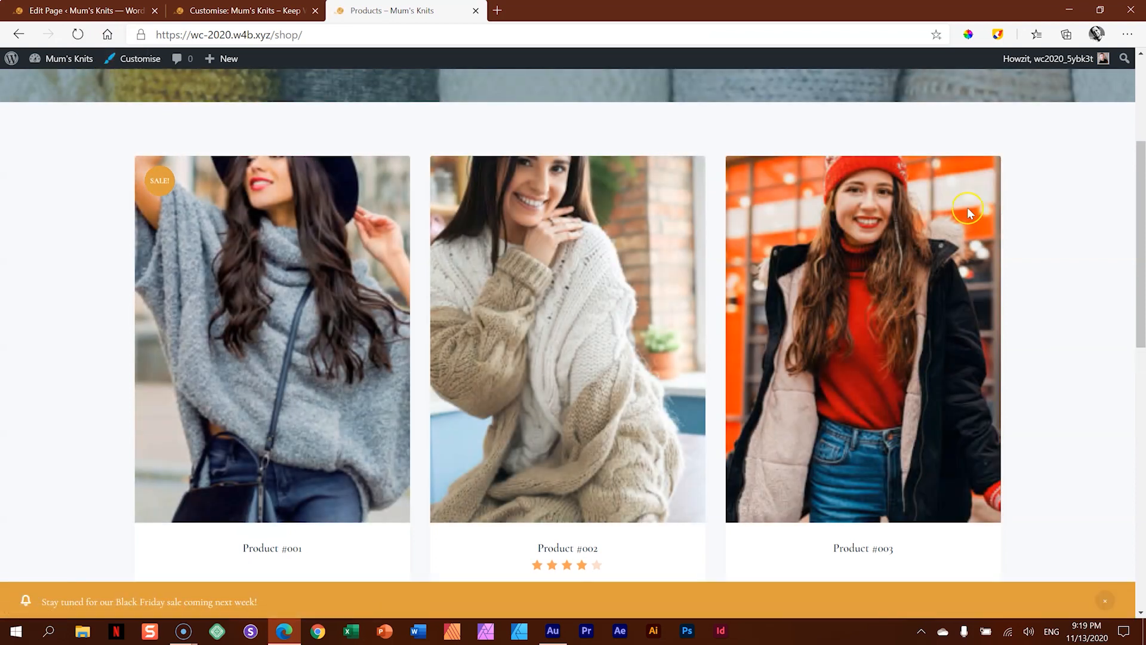
pyautogui.moveTo(1139, 226); pyautogui.dragTo(1143, 521)
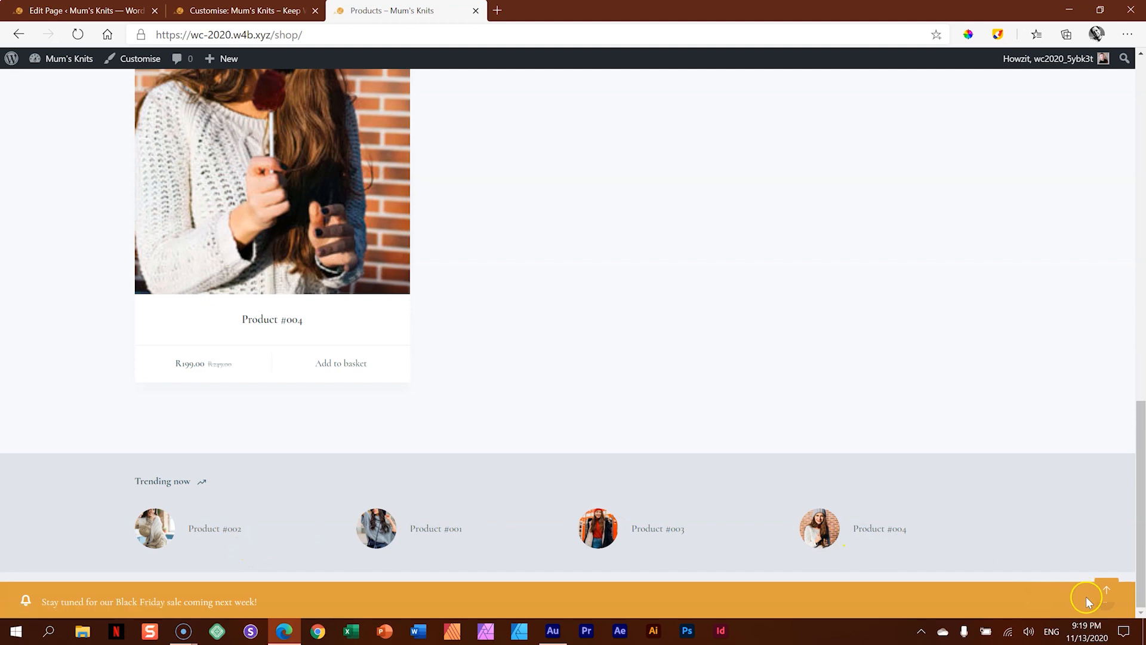
pyautogui.click(1103, 606)
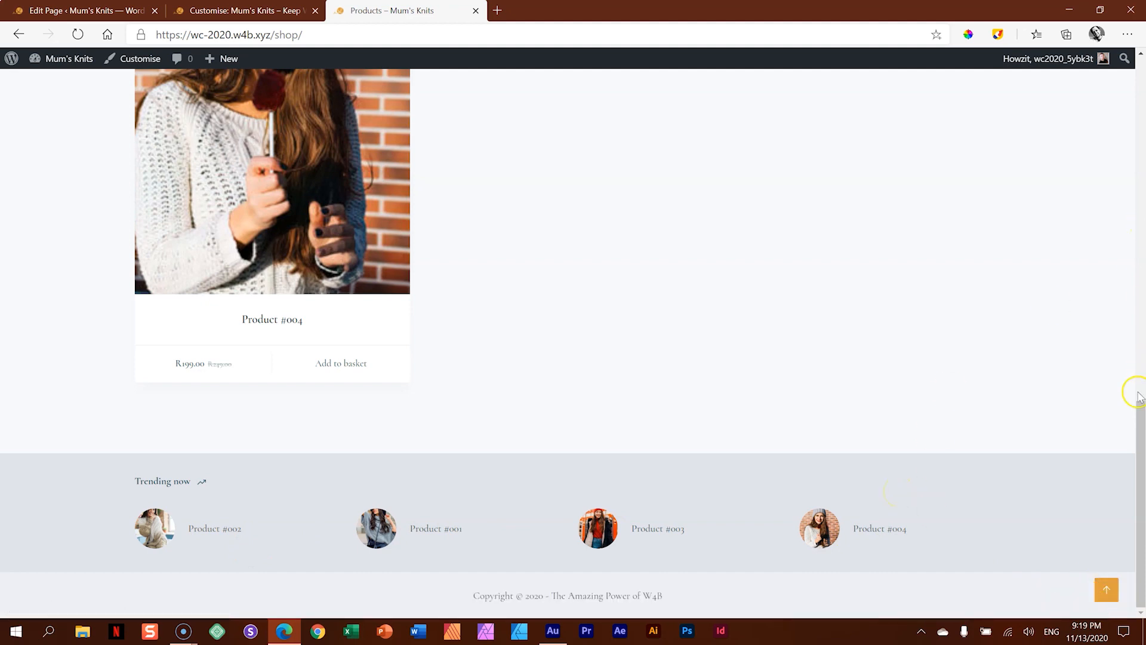
pyautogui.moveTo(1139, 398); pyautogui.dragTo(1141, 61)
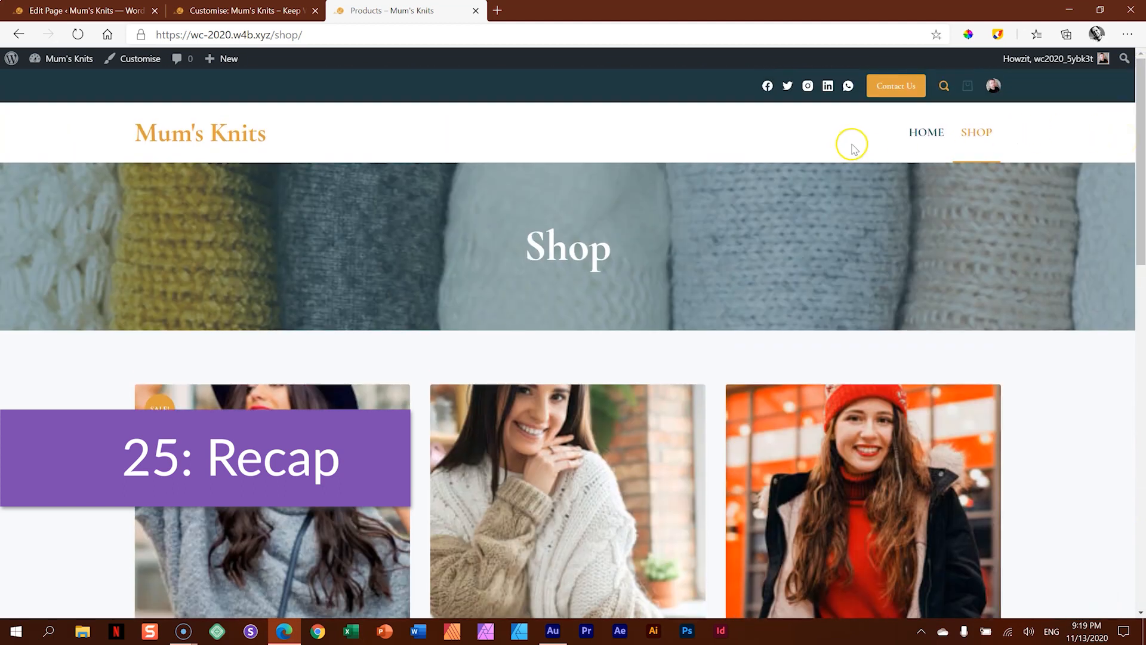
# - Review the live Home page from the Made-to-Knit section through the product row and contact form to the trending products
pyautogui.click(926, 134)
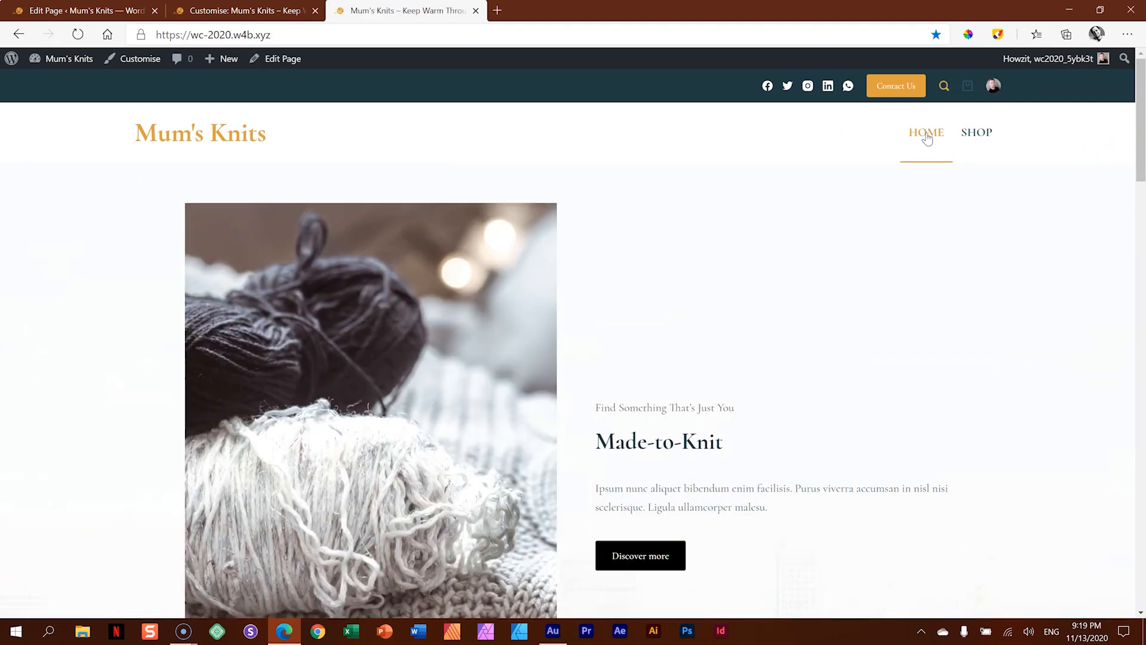
pyautogui.scroll(-2, 900, 197)
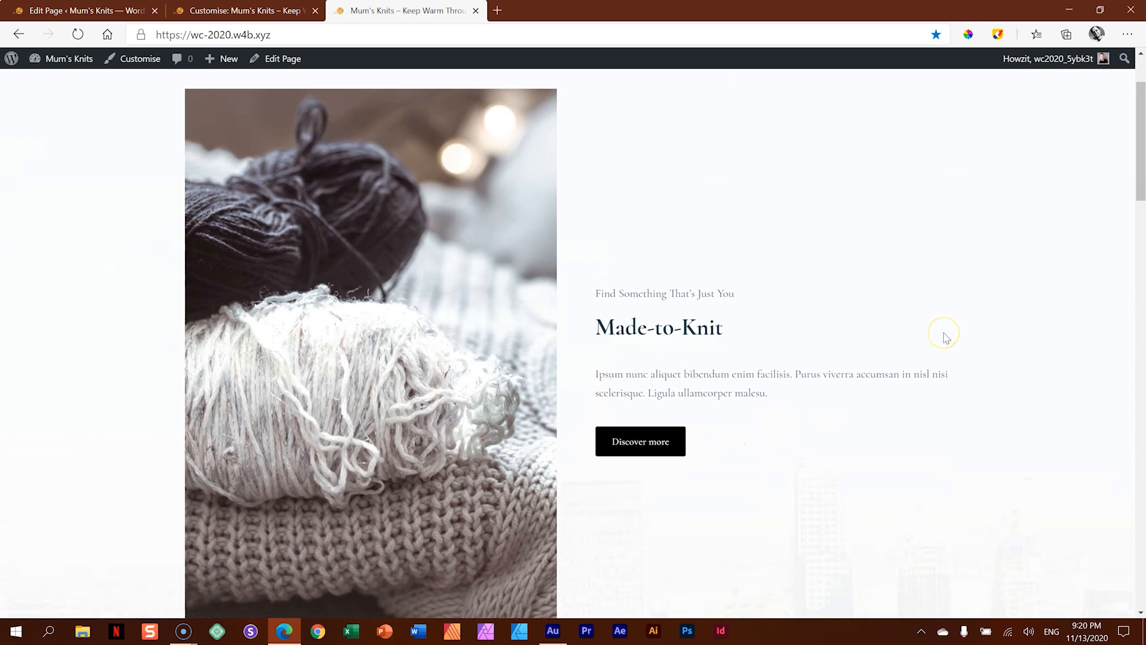
pyautogui.scroll(-8, 944, 337)
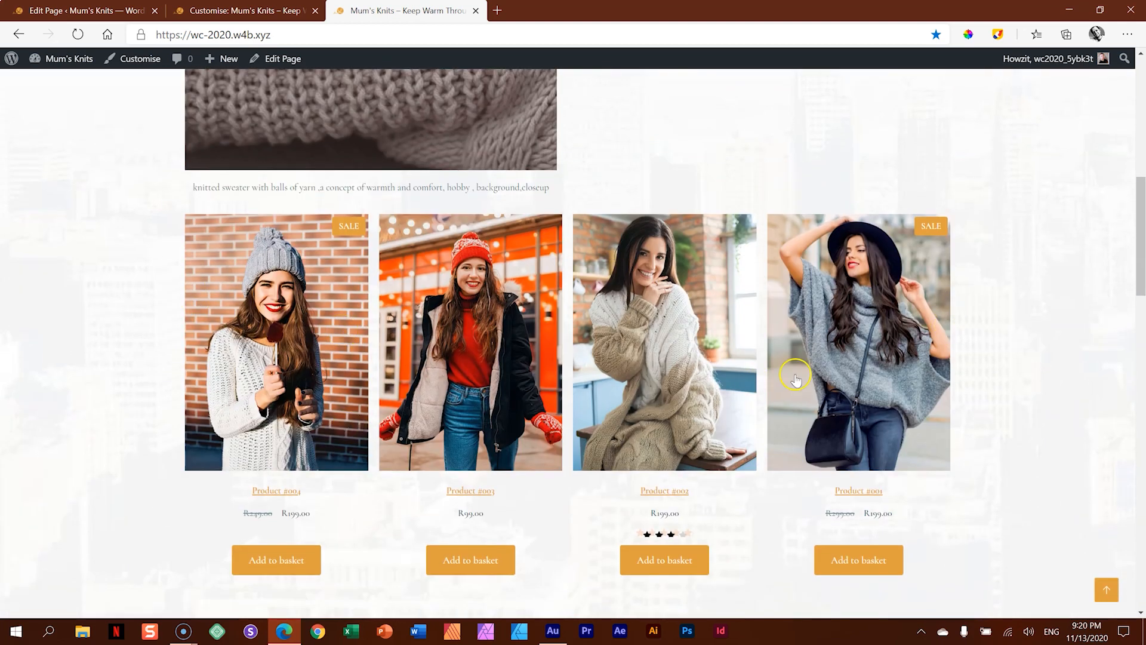
pyautogui.scroll(-10, 964, 334)
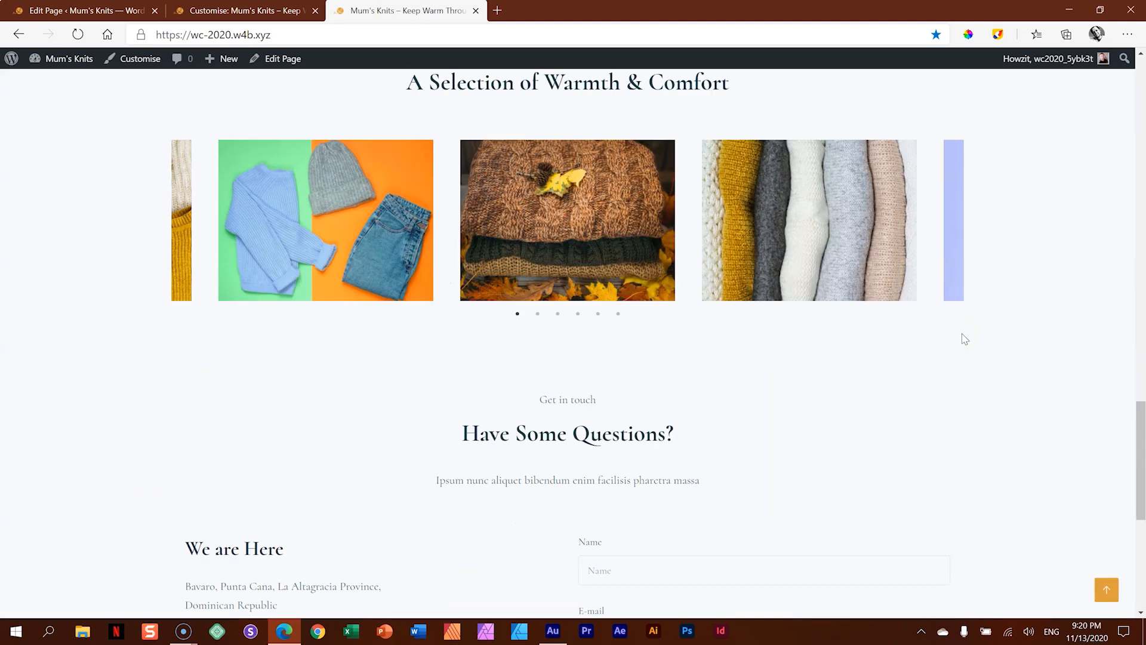
pyautogui.scroll(-7, 963, 337)
pyautogui.click(352, 450)
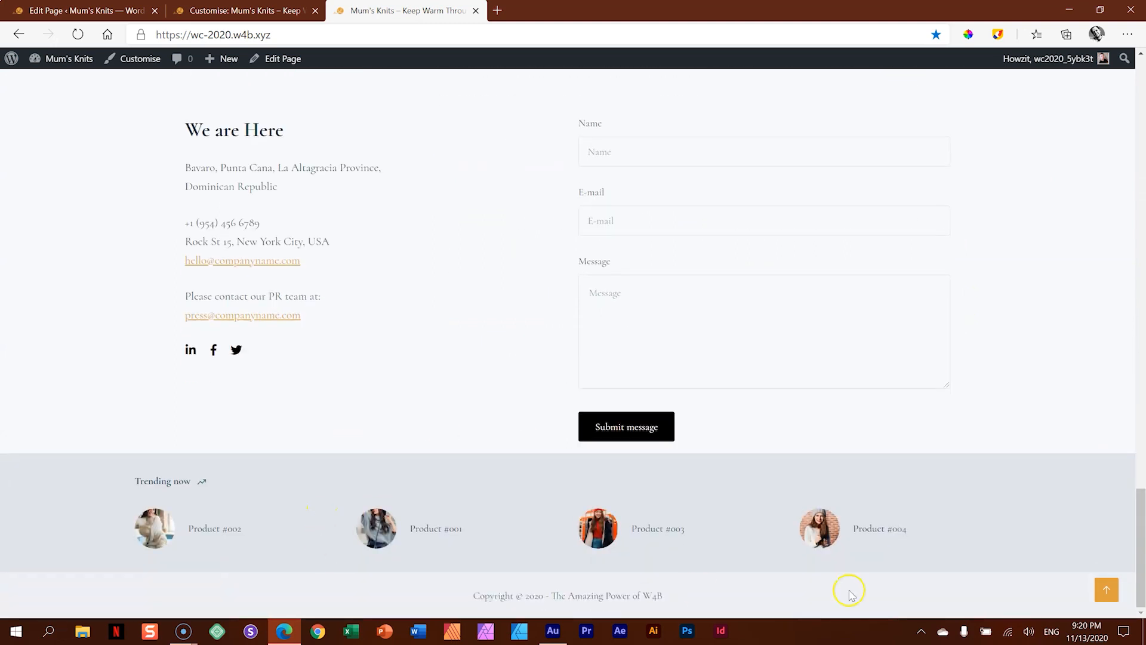
pyautogui.moveTo(1140, 540); pyautogui.dragTo(1141, 95)
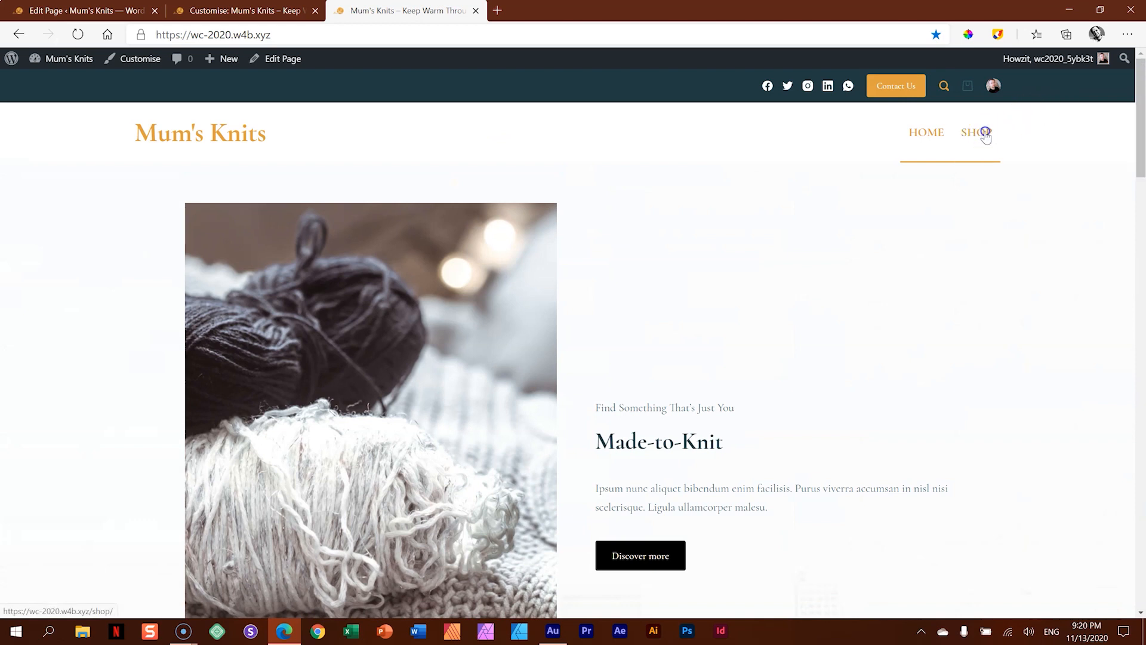
# - Review the Shop page's header, product cards, sale badges and alternate product images
pyautogui.click(979, 132)
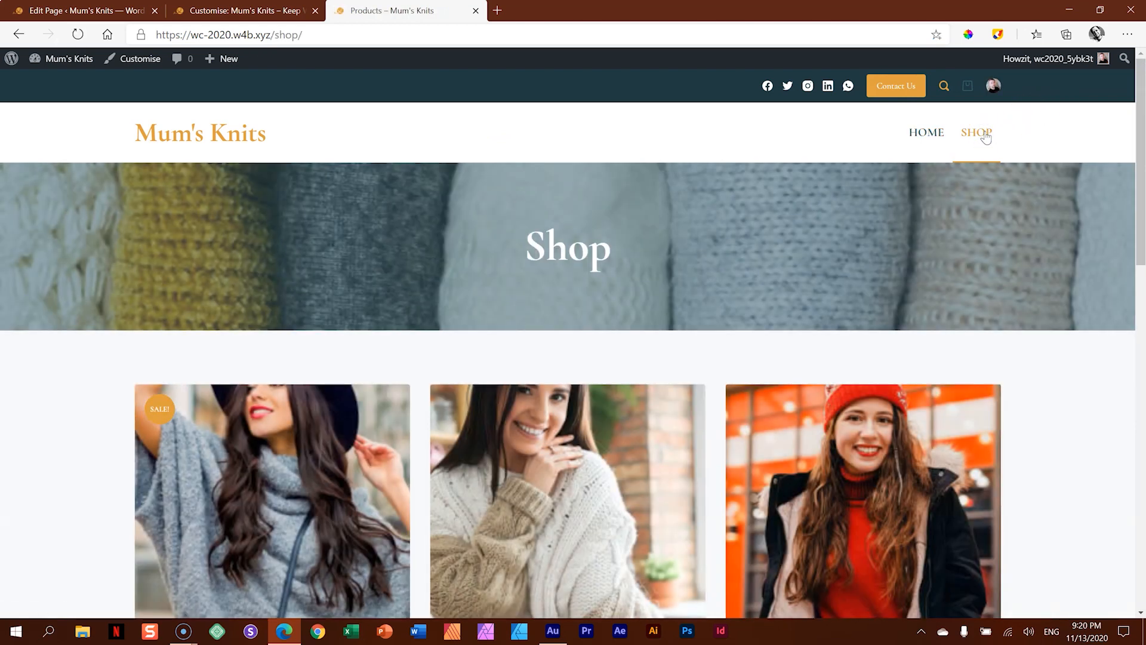
pyautogui.click(997, 230)
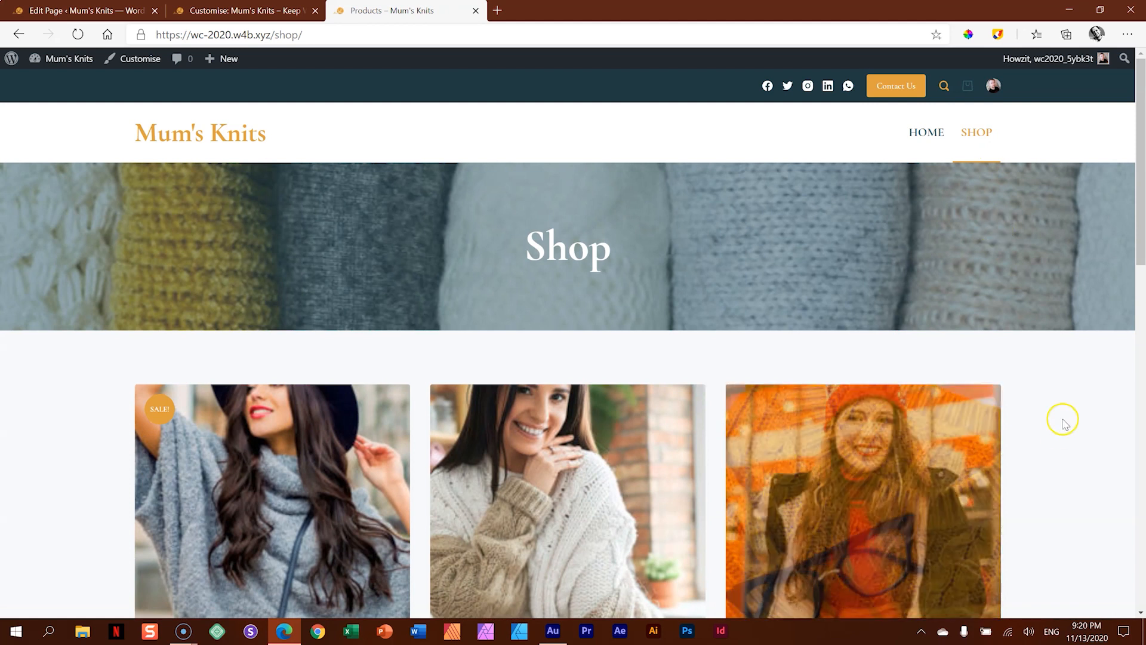
pyautogui.moveTo(1138, 191); pyautogui.dragTo(1141, 388)
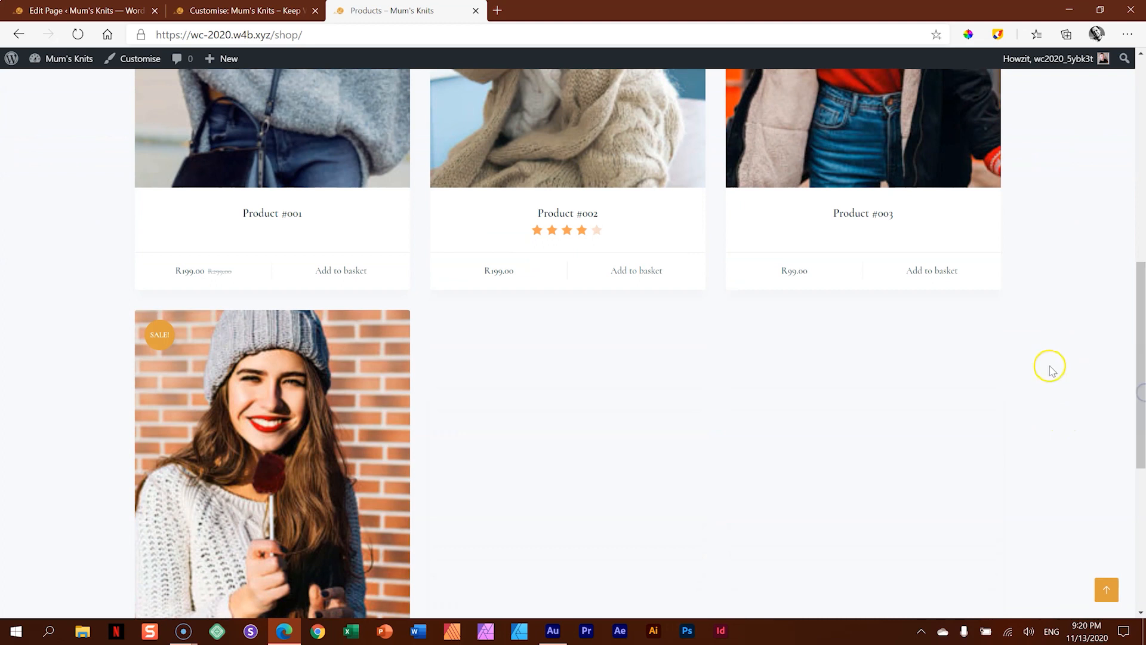
pyautogui.scroll(2, 1049, 373)
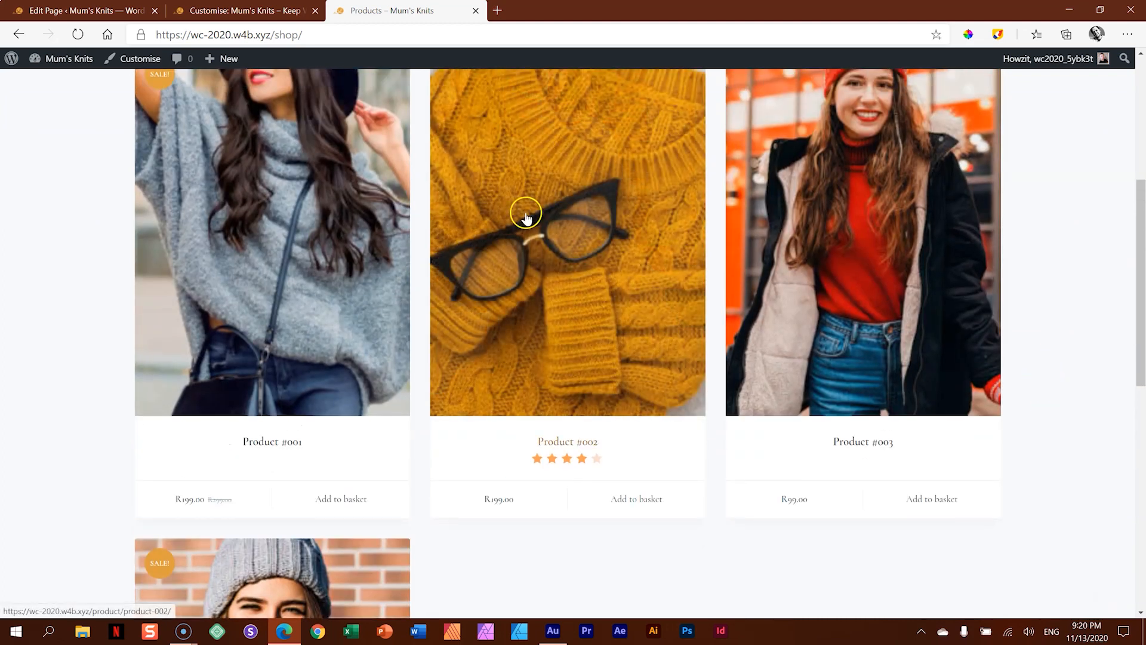
# - Open the quick view of Product #002, continue to its full product page, and examine the details and description
pyautogui.click(526, 216)
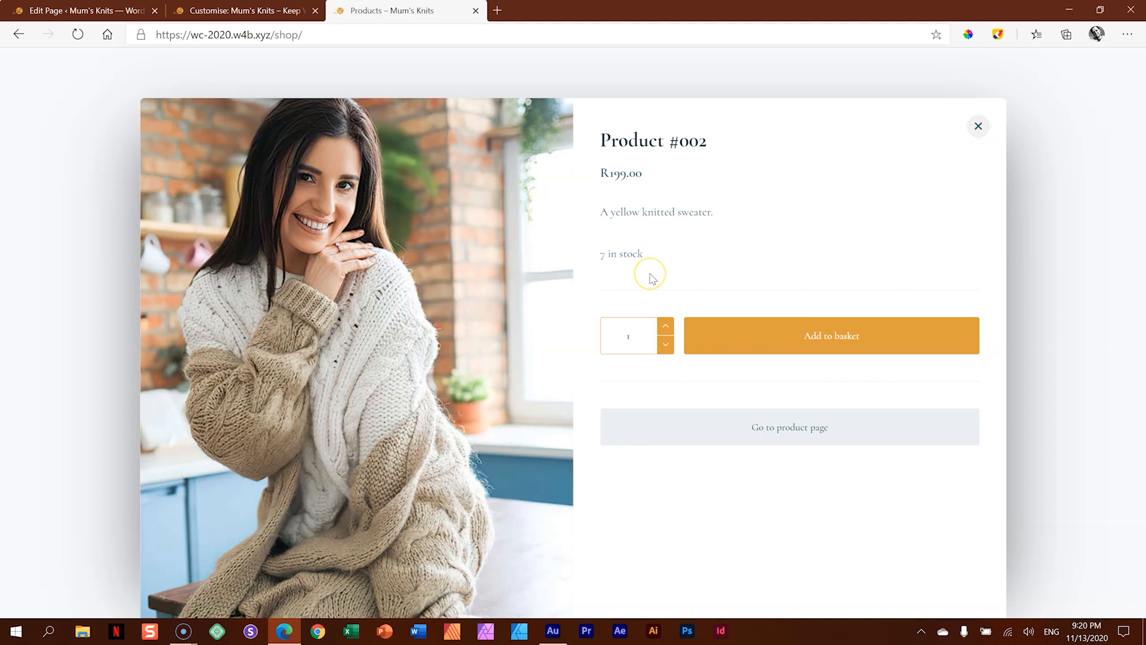
pyautogui.click(764, 434)
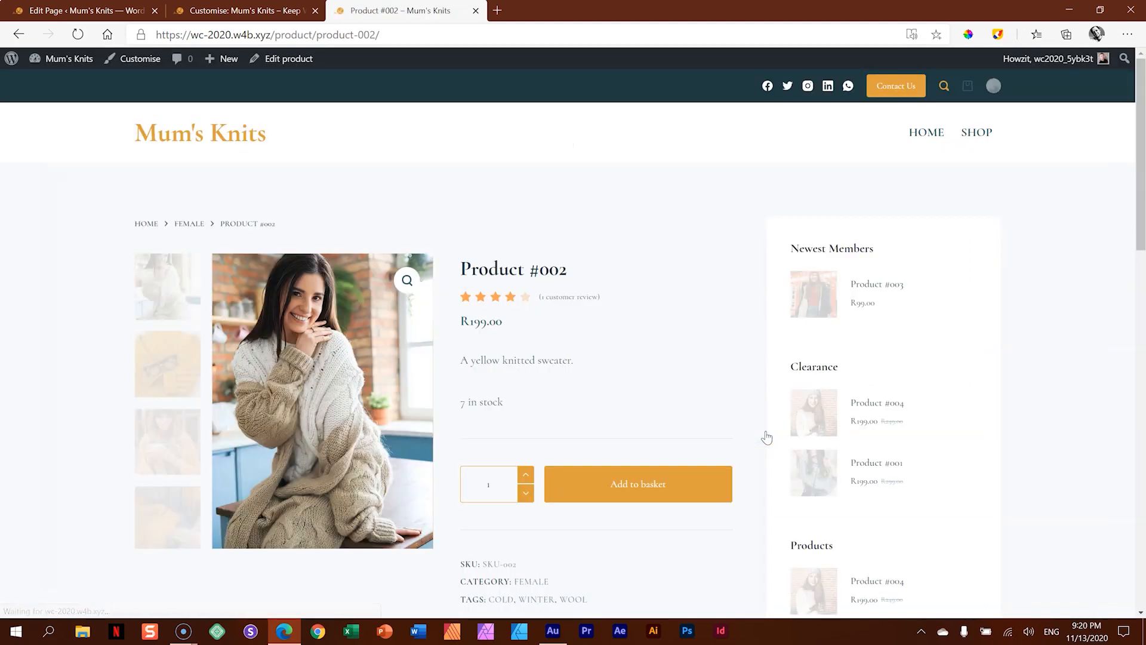
pyautogui.scroll(-6, 684, 330)
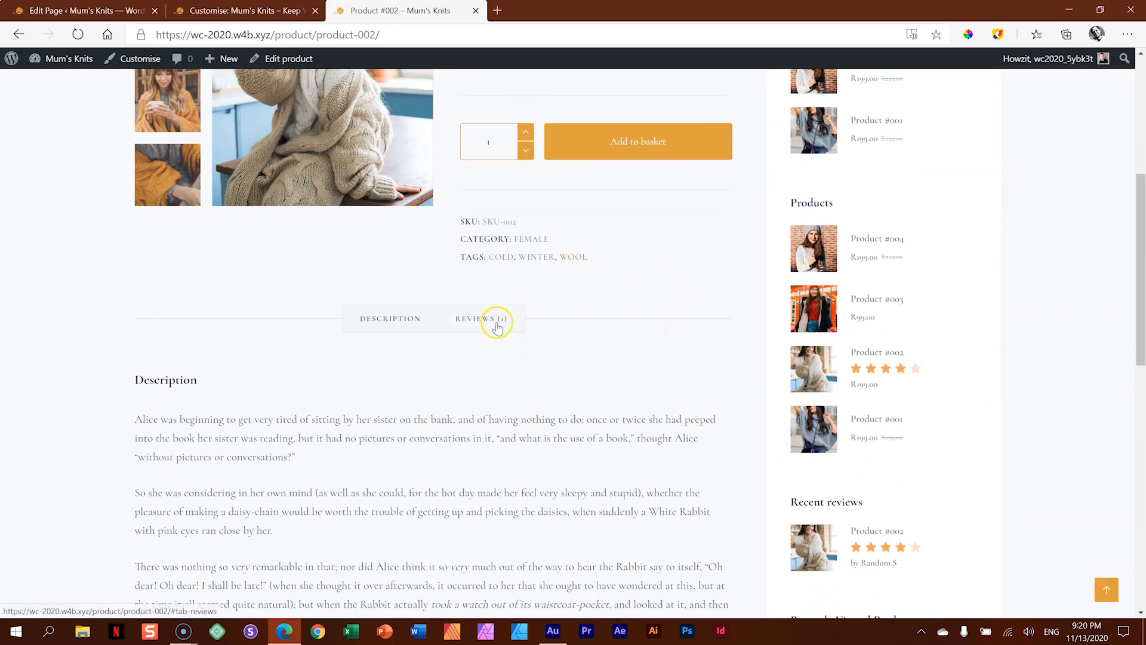
# - Check Product #002's reviews and related products, and continue through the quick view of Product #001 to its full product page
pyautogui.click(497, 321)
pyautogui.scroll(-8, 518, 329)
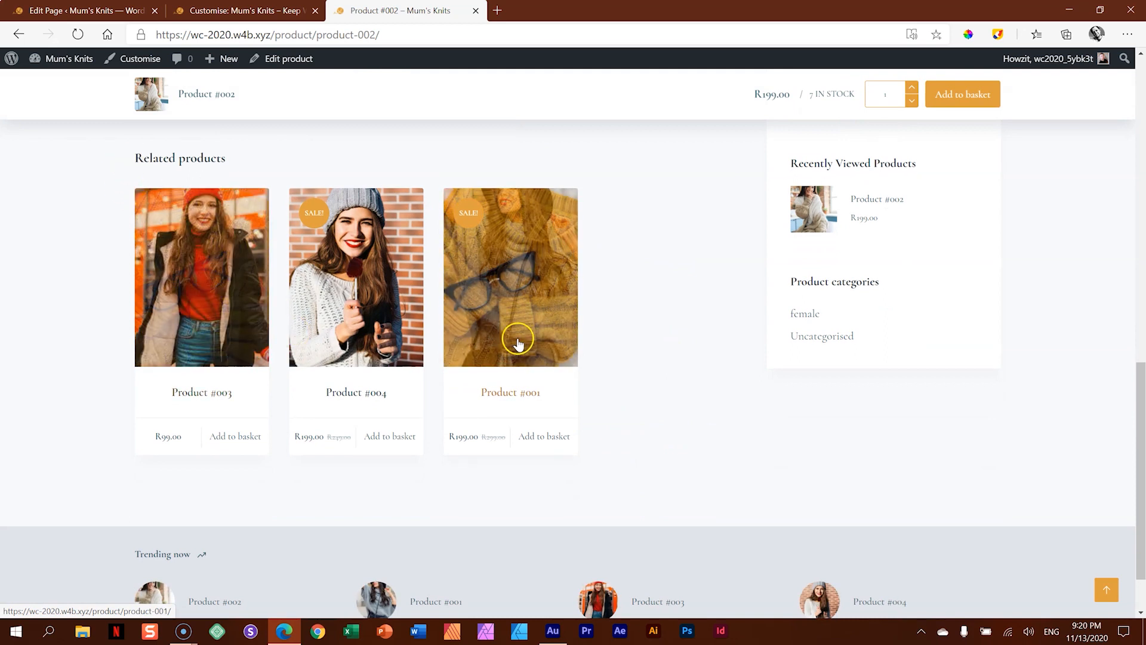
pyautogui.click(522, 343)
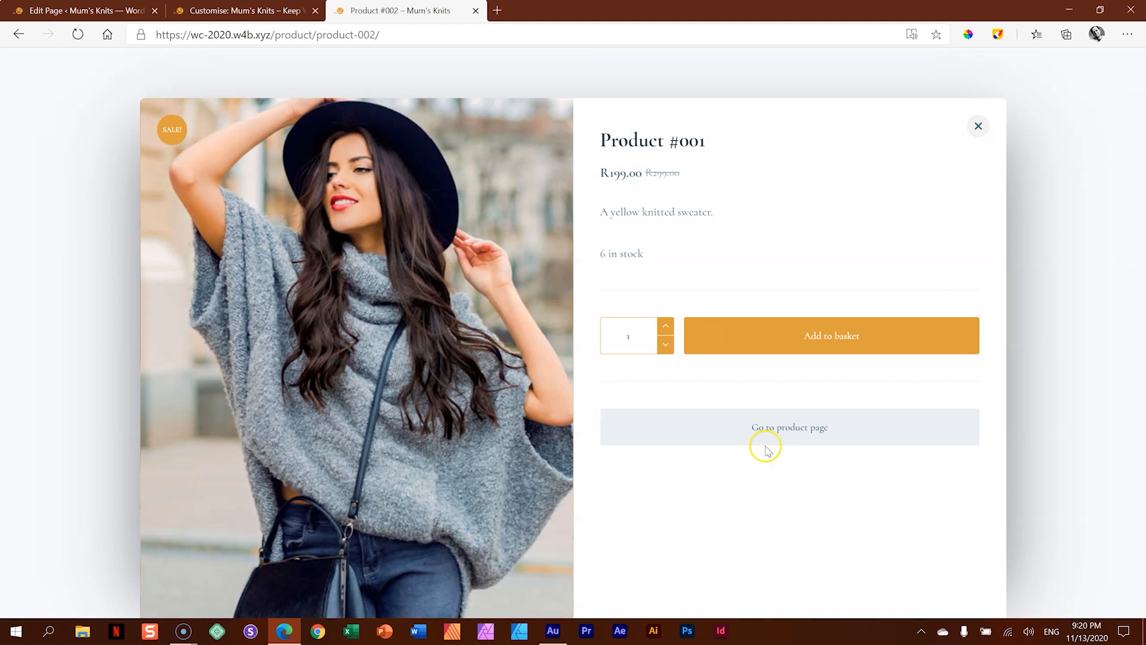
pyautogui.click(765, 436)
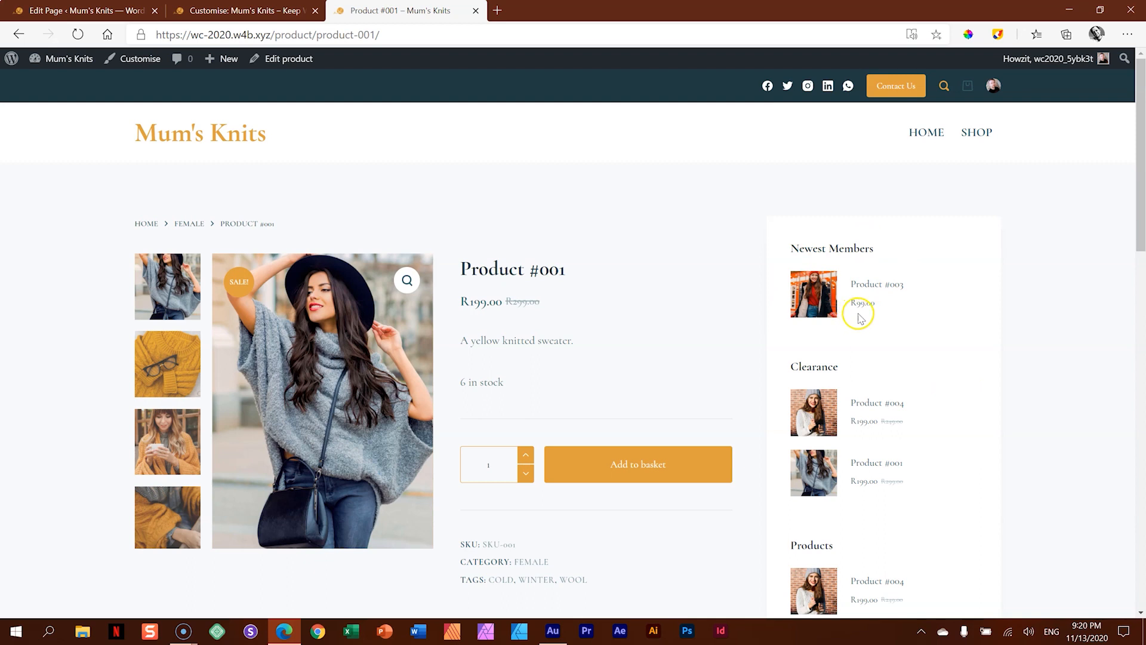
# - Examine Product #001's details and description, along with the product, review and recently viewed widgets in the sidebar
pyautogui.scroll(-4, 962, 343)
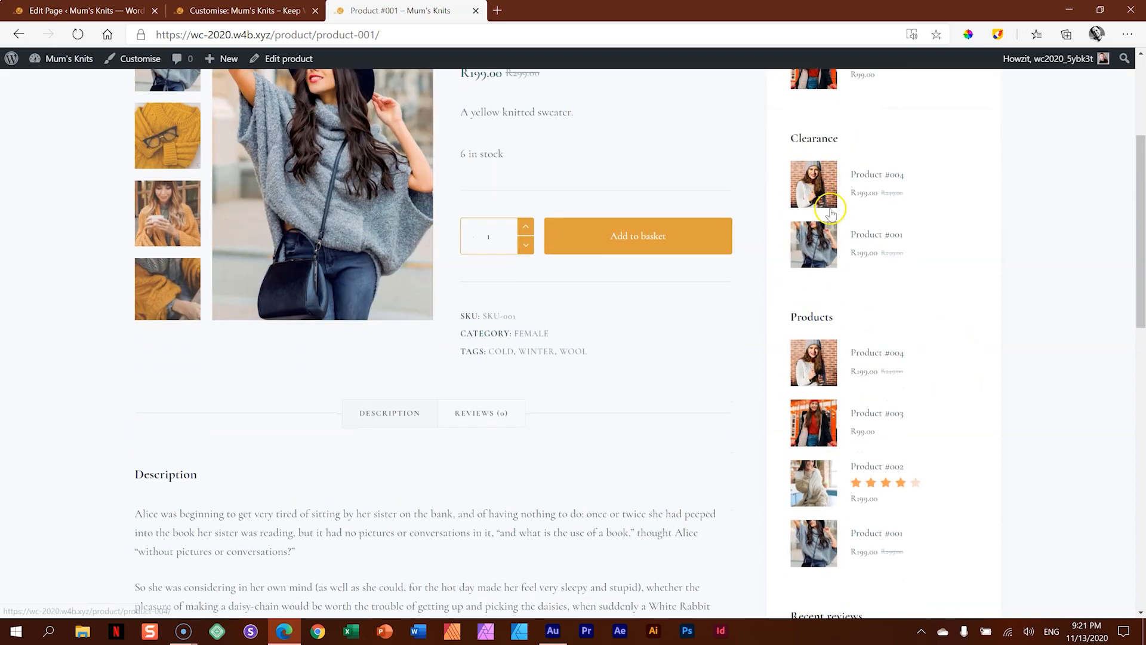
pyautogui.scroll(-4, 862, 380)
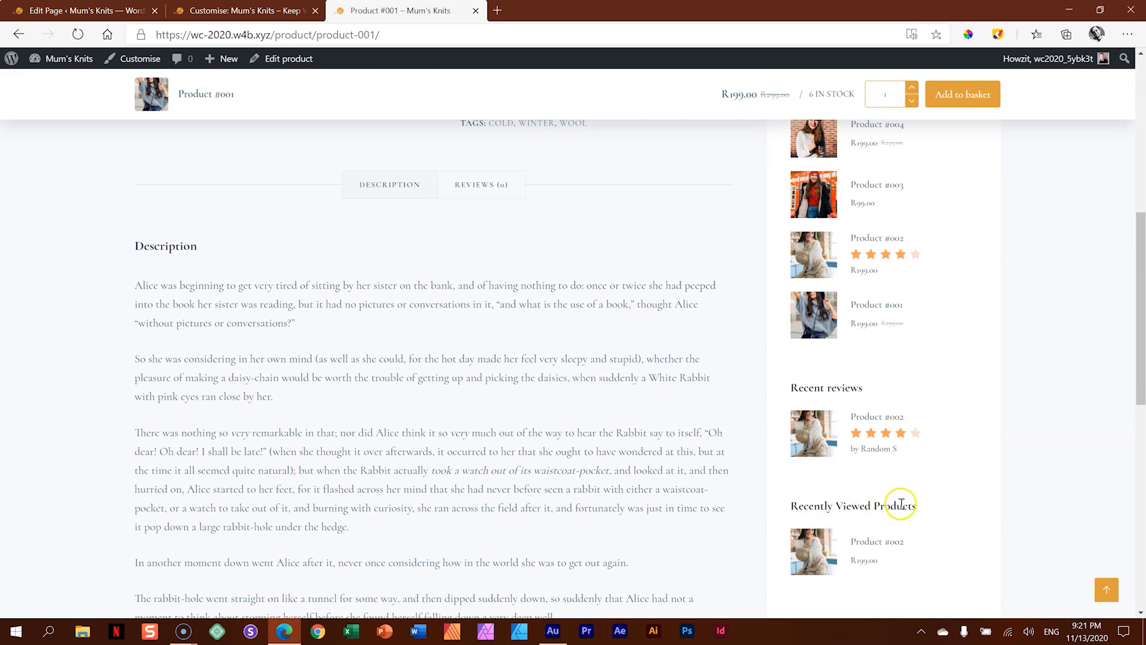
pyautogui.scroll(8, 907, 501)
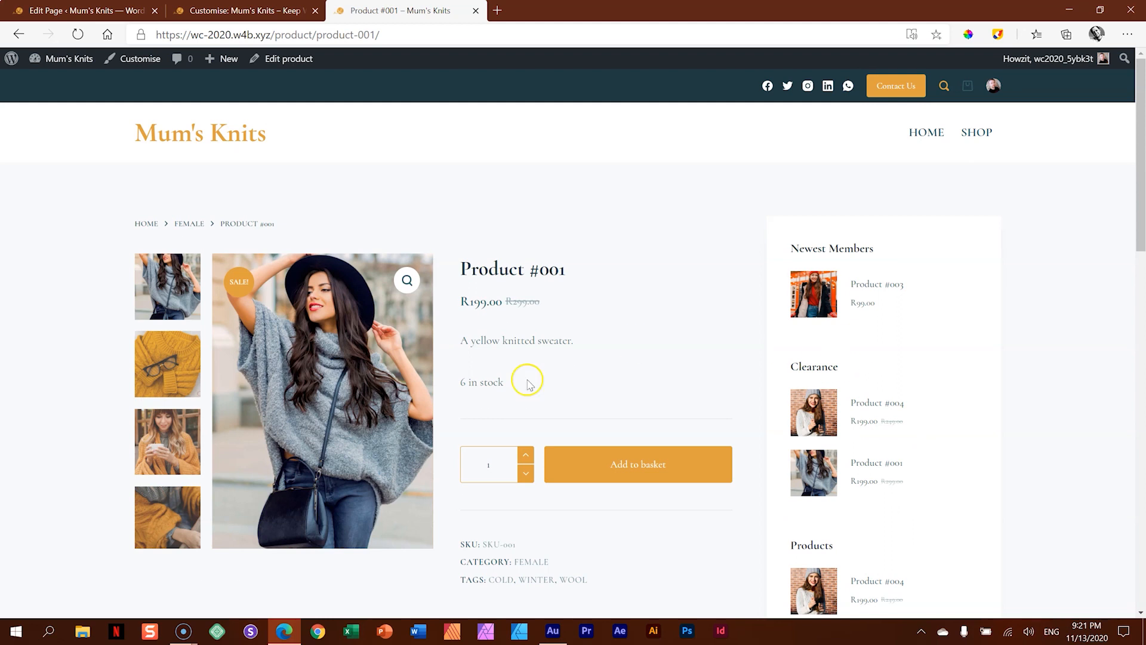
# - Add one Product #001 to the basket and proceed from the basket page to the checkout
pyautogui.click(656, 469)
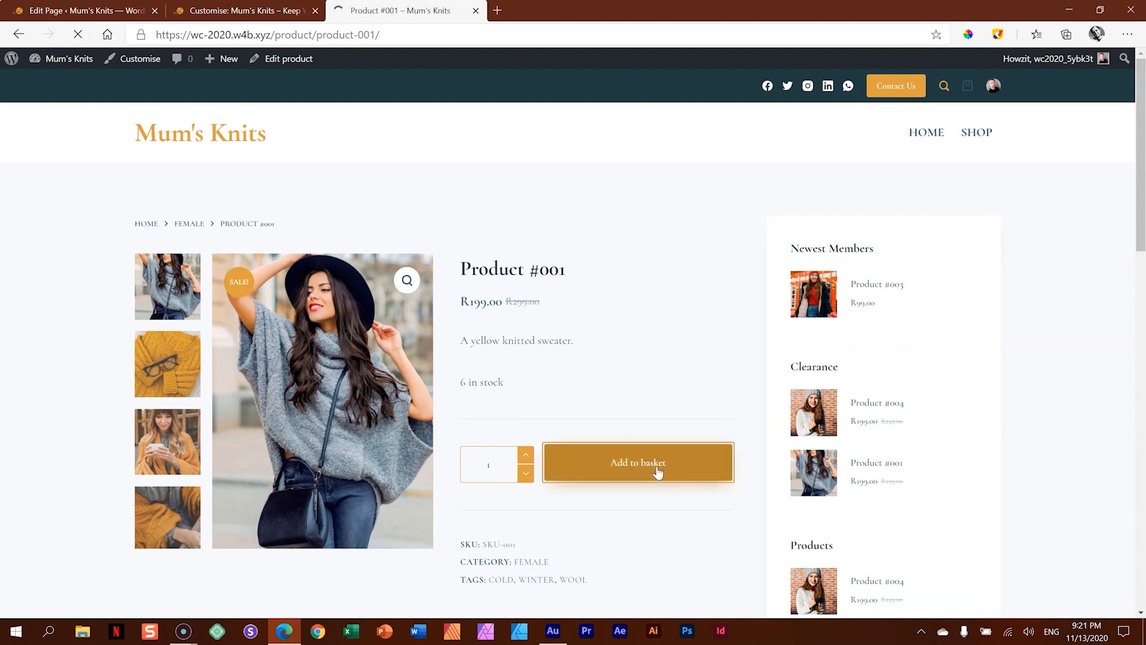
pyautogui.click(673, 282)
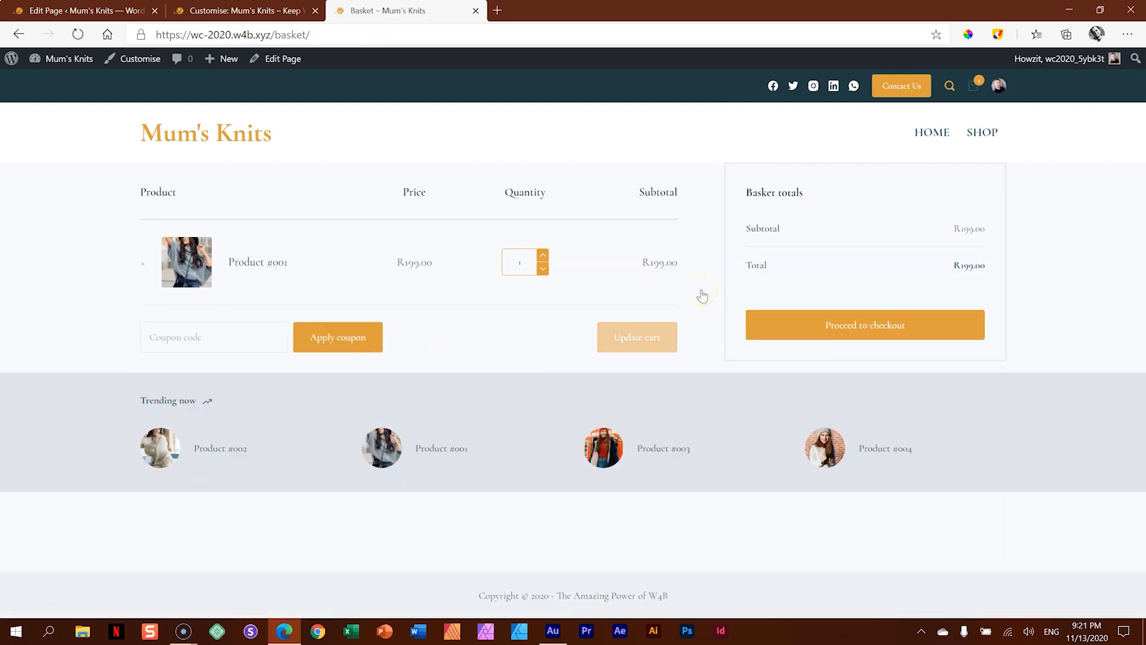
pyautogui.click(891, 328)
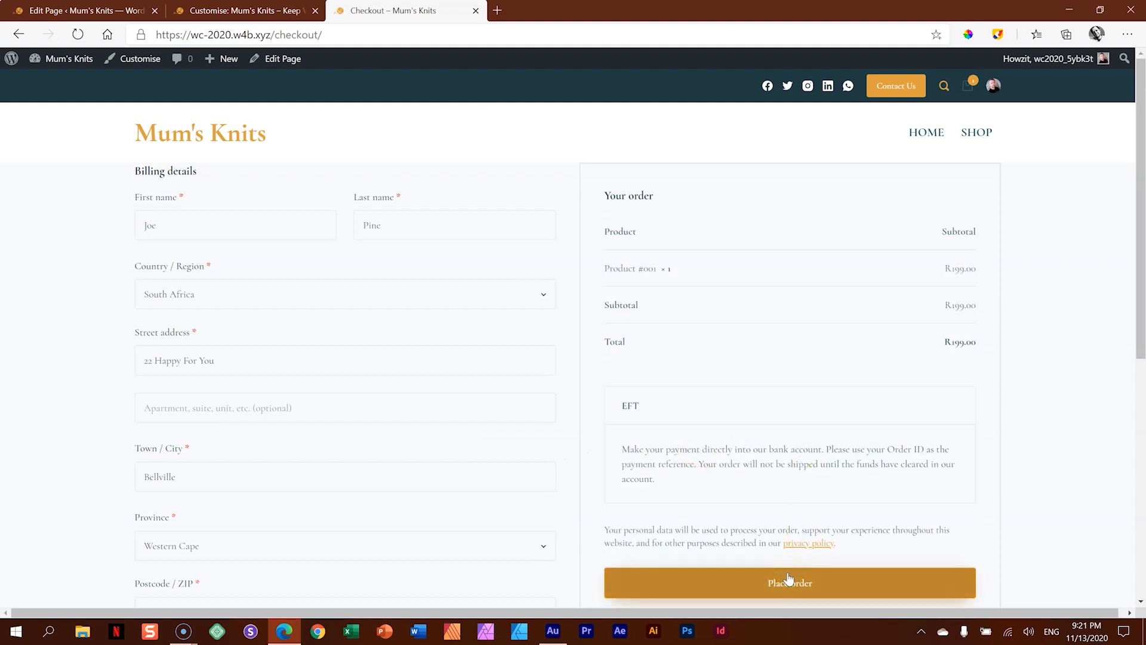
# - Return to the Home page, preview the basket contents in the header, and go to the checkout from there
pyautogui.click(239, 132)
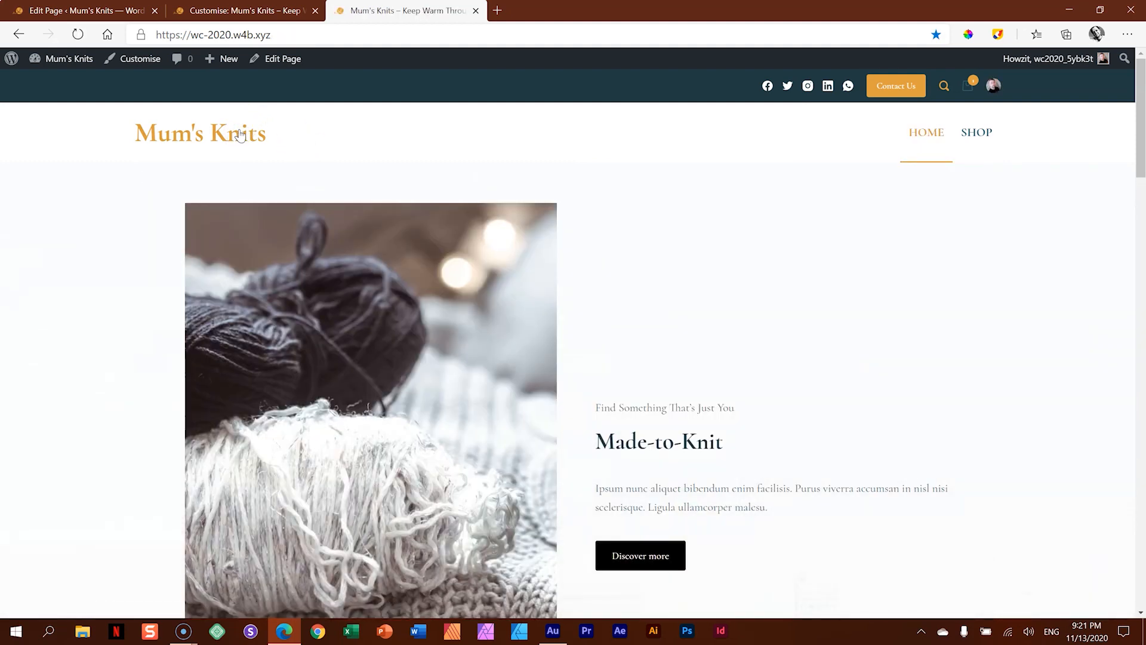
pyautogui.moveTo(968, 87)
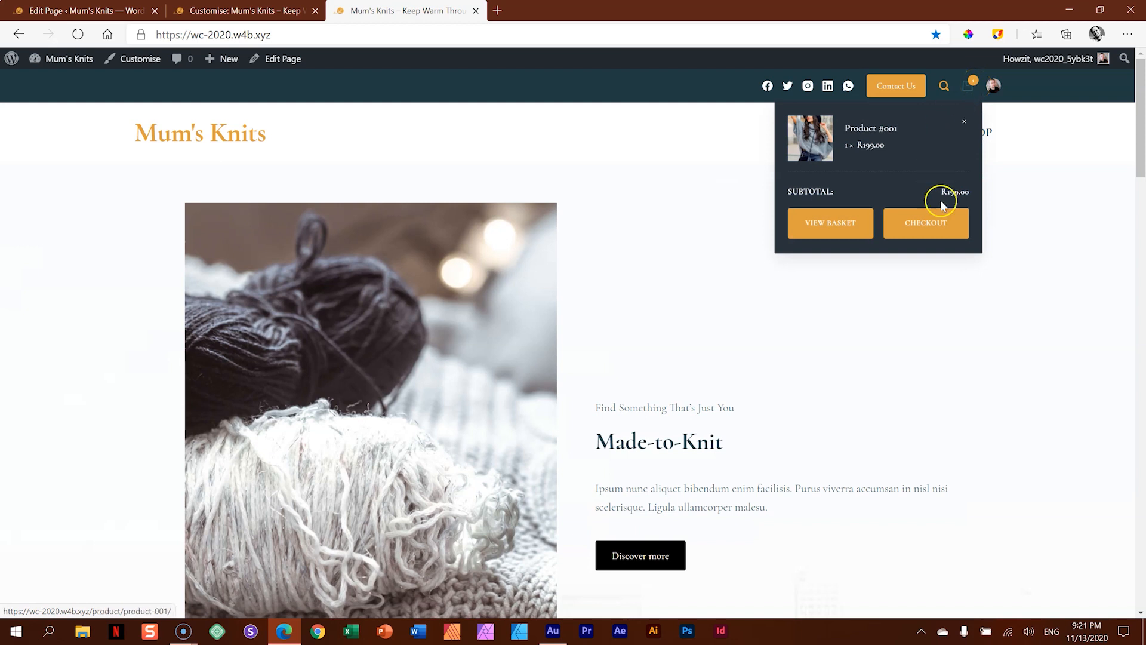
pyautogui.click(949, 228)
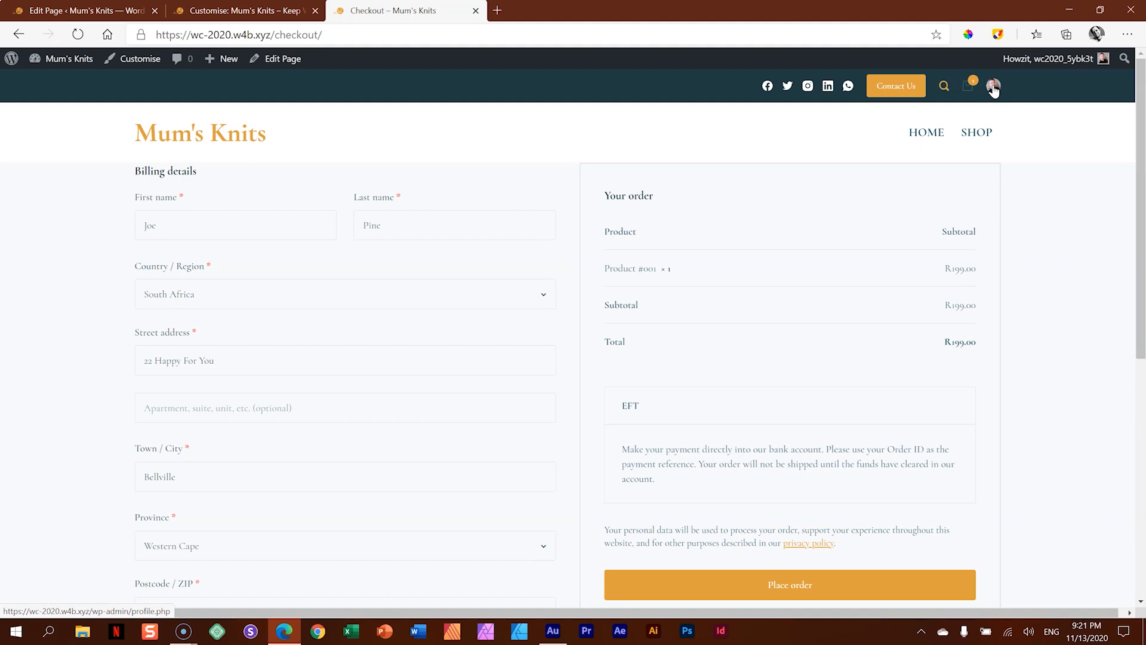
# - Go back to the Home page and look over the product cards on the Shop page
pyautogui.click(226, 143)
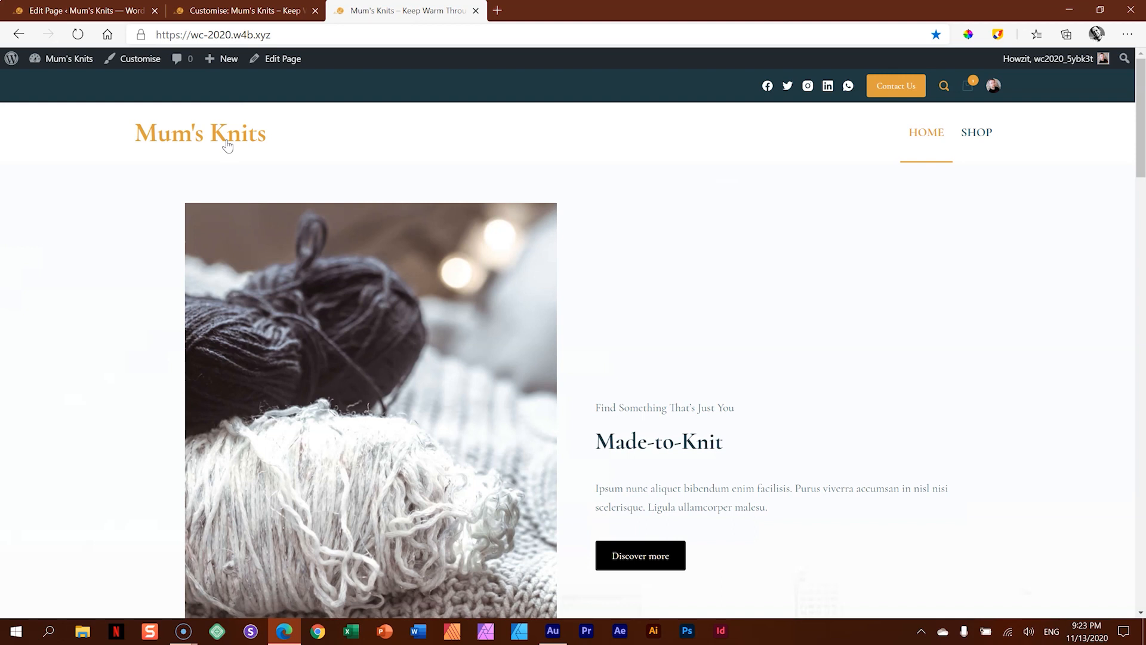
pyautogui.click(985, 139)
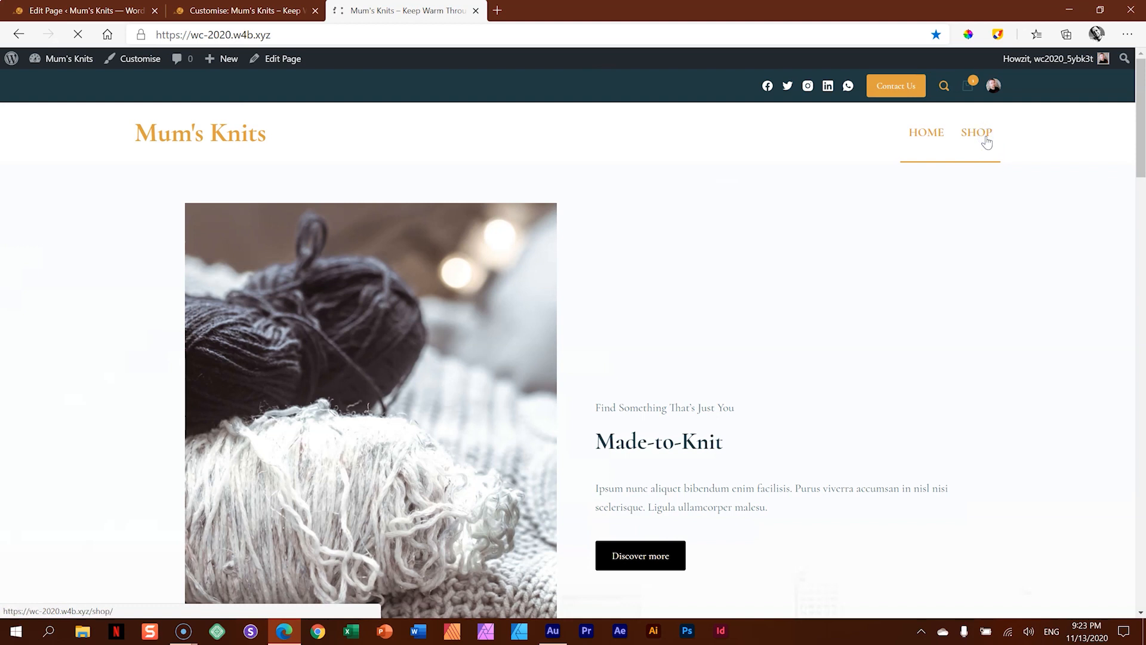
pyautogui.scroll(-6, 934, 323)
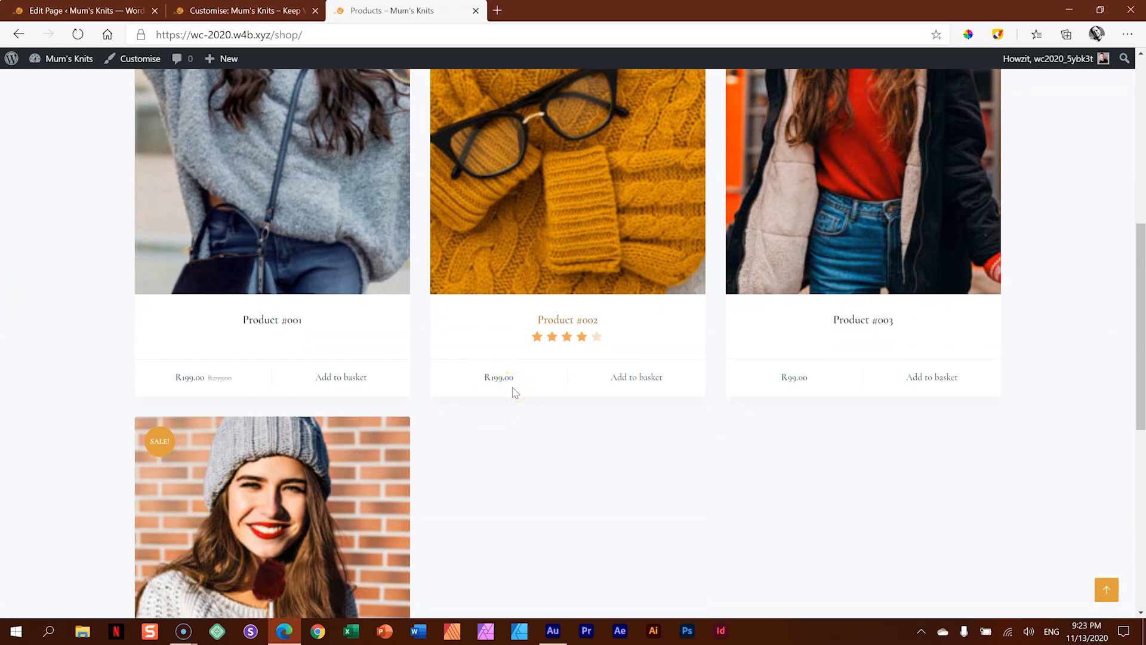
# - Open the WordPress dashboard of Mum's Knits and close the Edit Page and Customise browser tabs
pyautogui.click(86, 67)
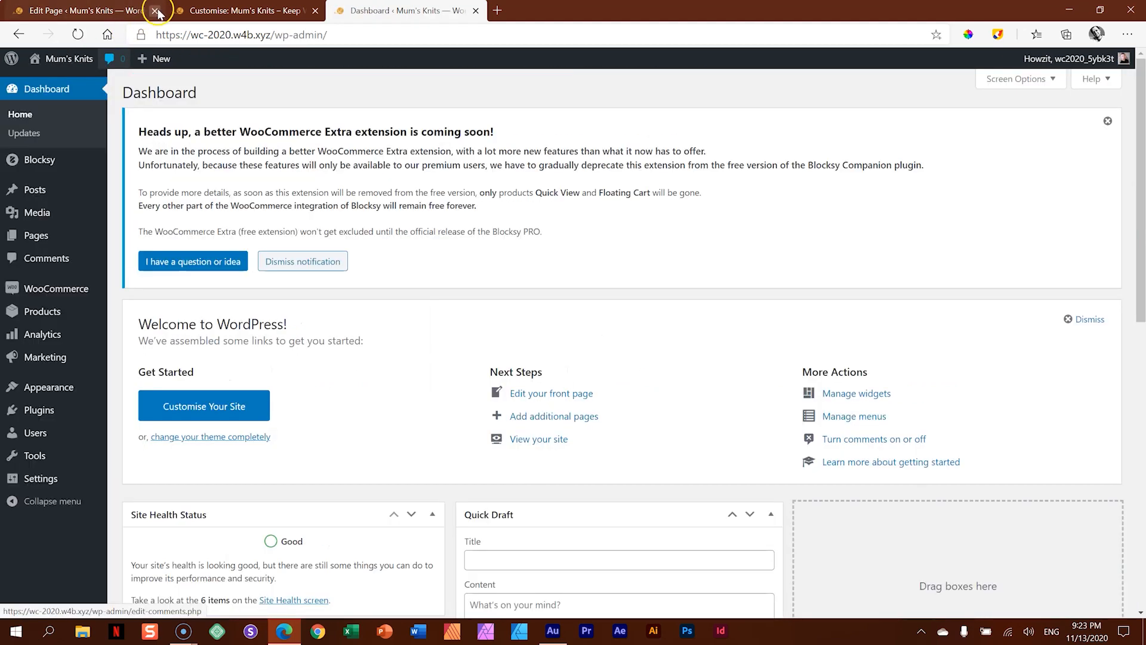
pyautogui.click(154, 10)
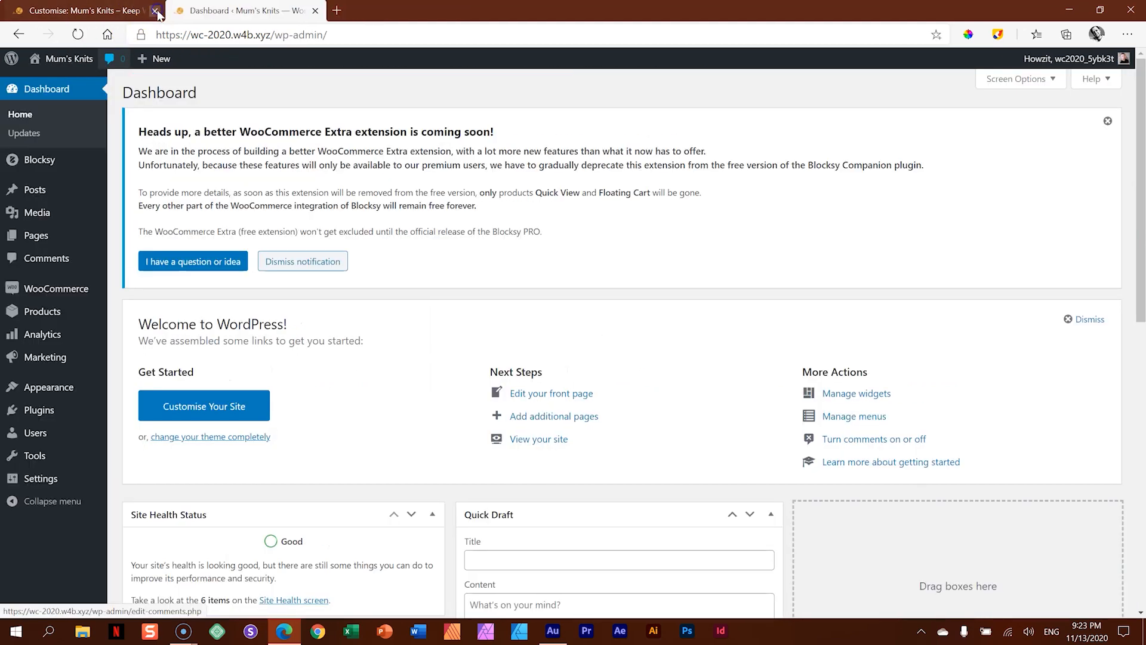
pyautogui.click(155, 10)
# - Open the WooCommerce general settings and dismiss the notice about the WooCommerce Extra extension
pyautogui.moveTo(56, 289)
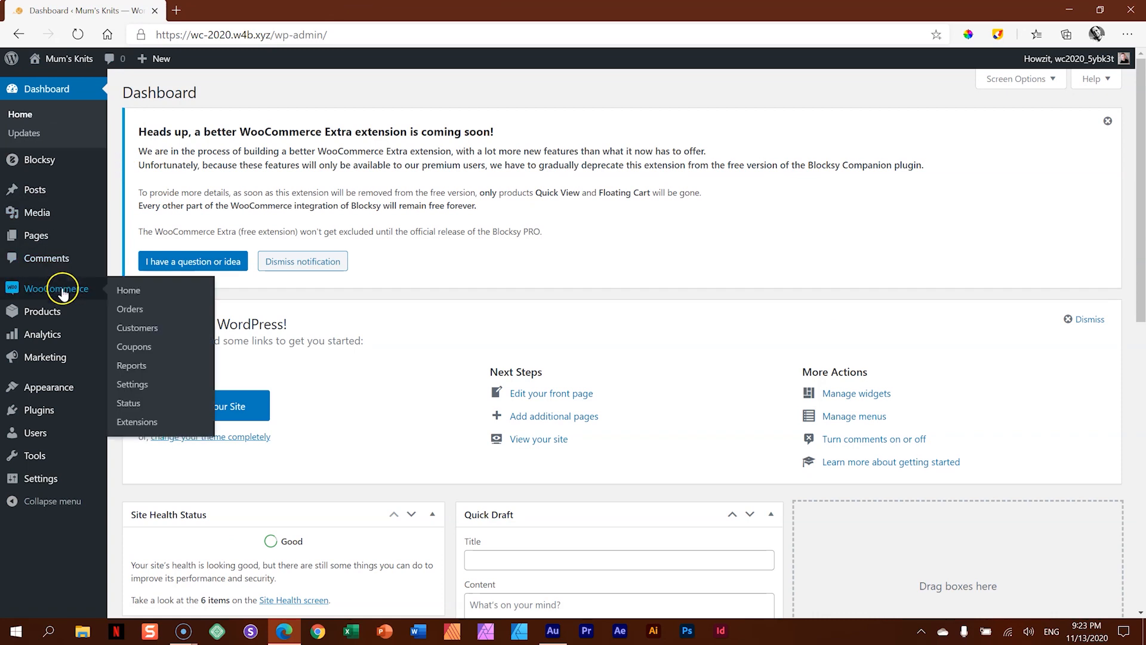
pyautogui.click(127, 385)
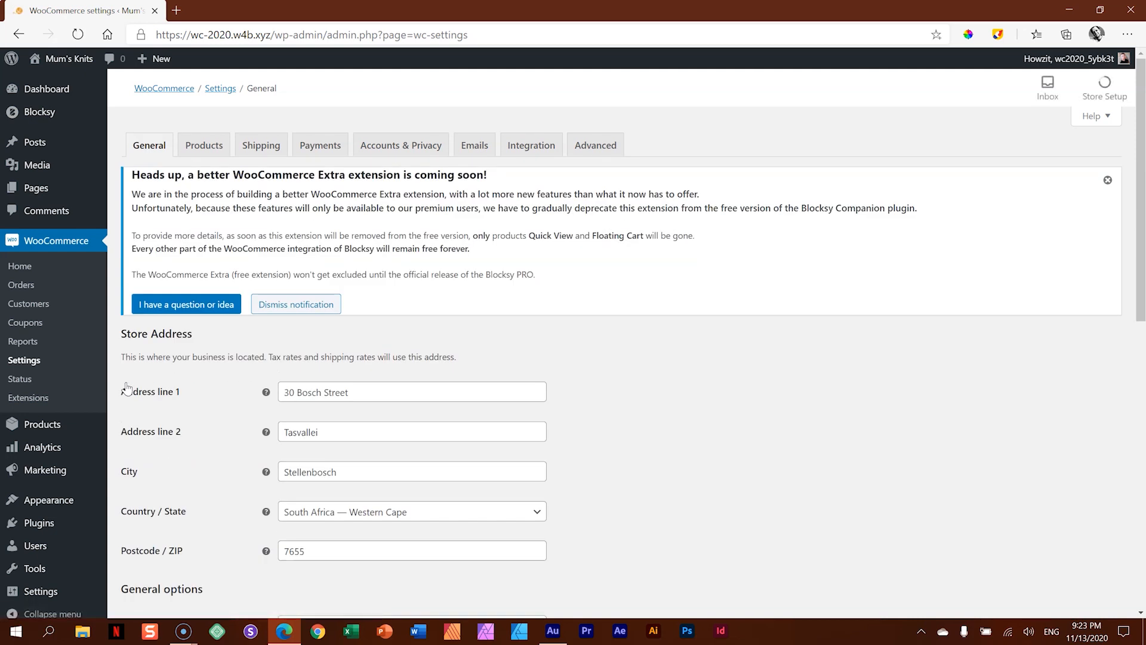
pyautogui.click(1107, 180)
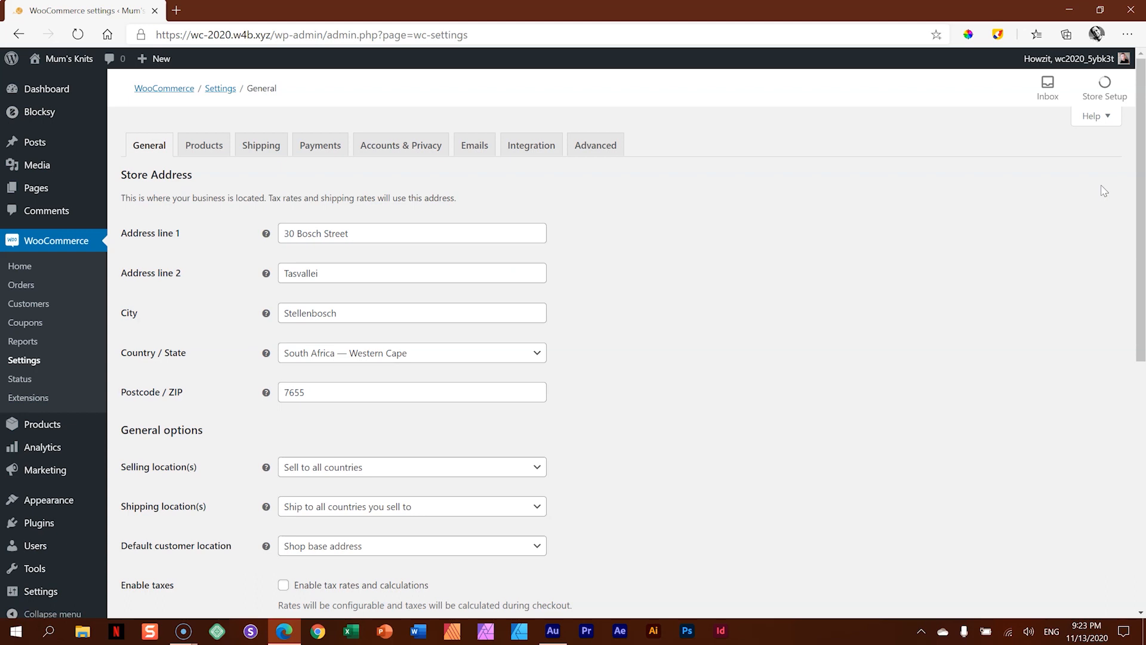
# - Review the WooCommerce shipping zones and the available payment methods
pyautogui.click(256, 147)
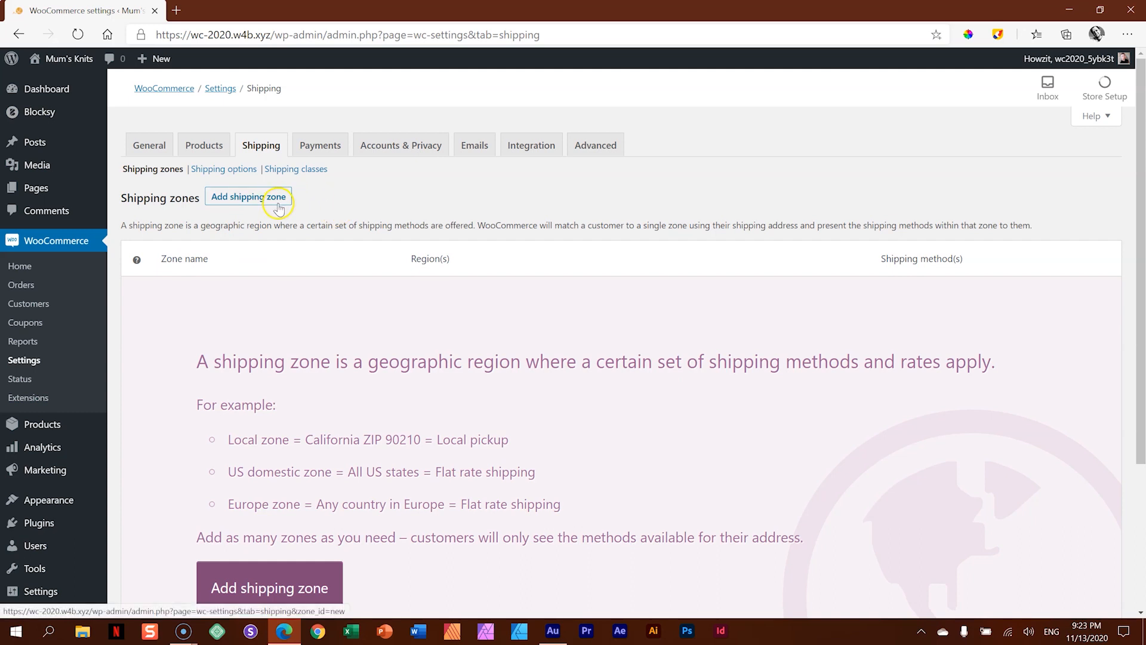
pyautogui.click(336, 148)
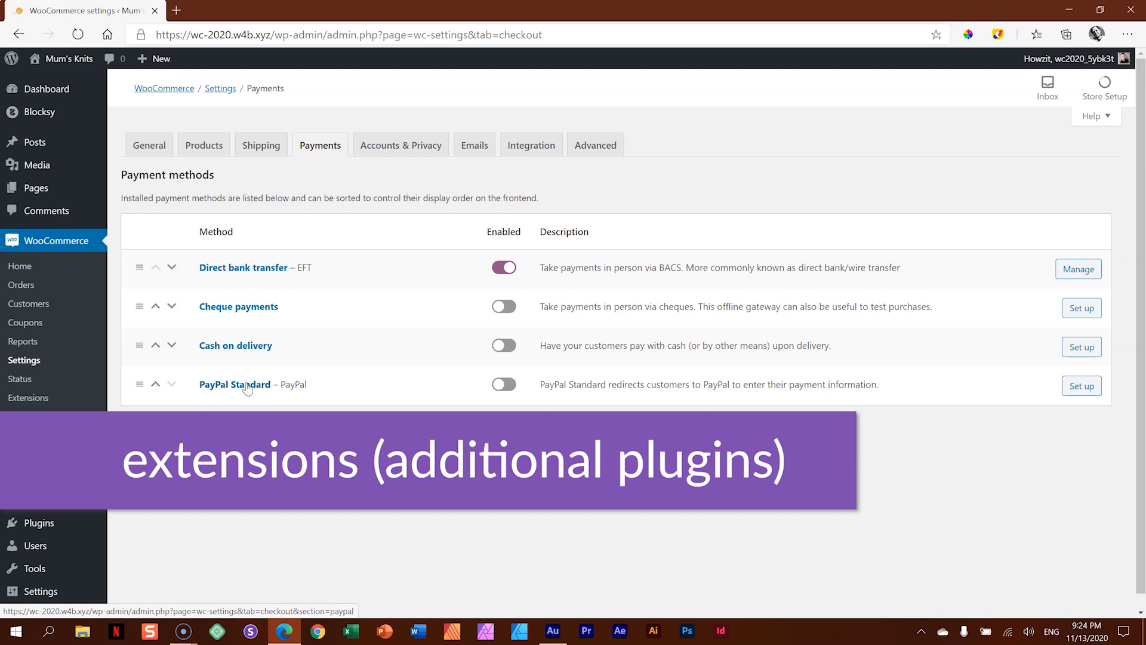
# - Browse the payment extensions for WooCommerce, view the PayFast Payment Gateway details, and return to the extensions list
pyautogui.click(34, 398)
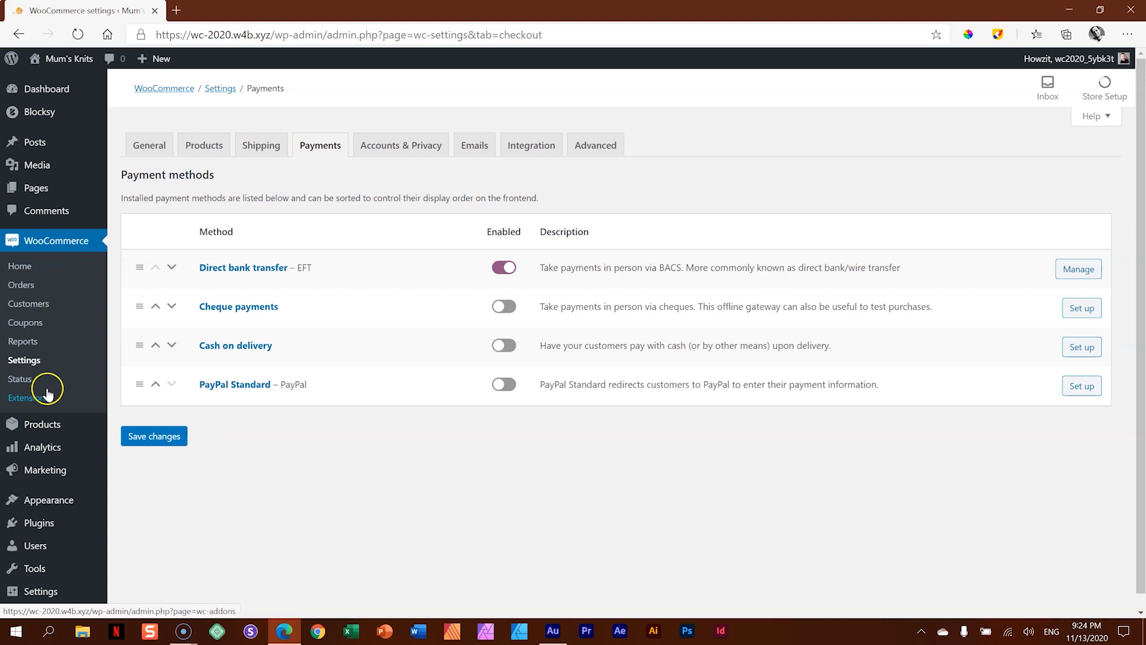
pyautogui.click(34, 398)
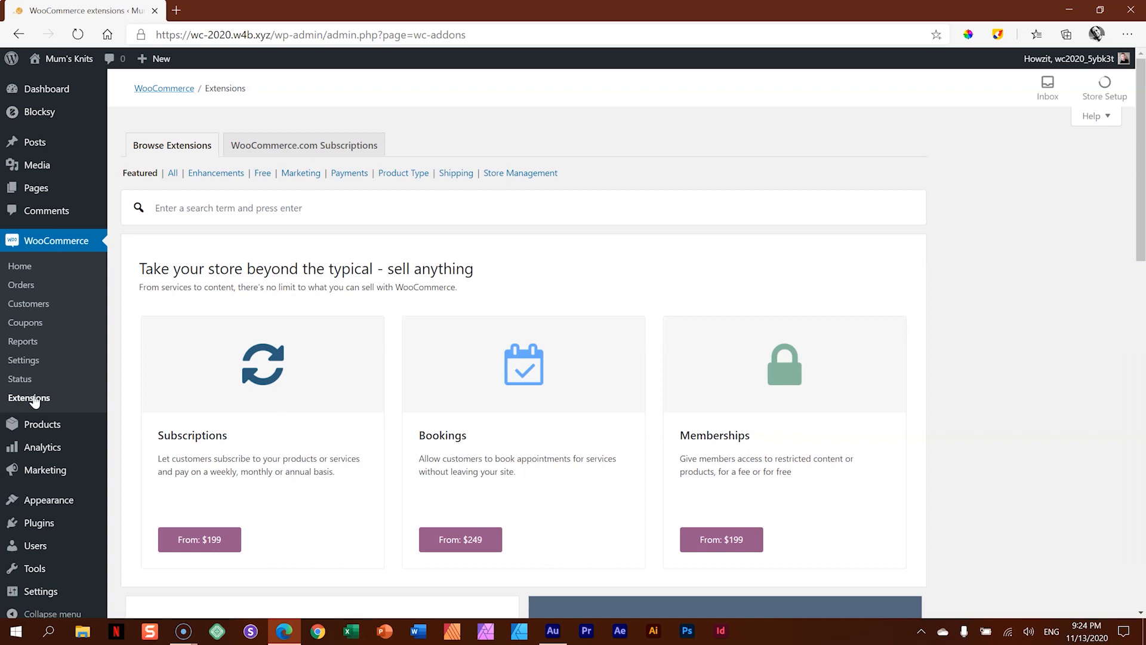
pyautogui.click(359, 175)
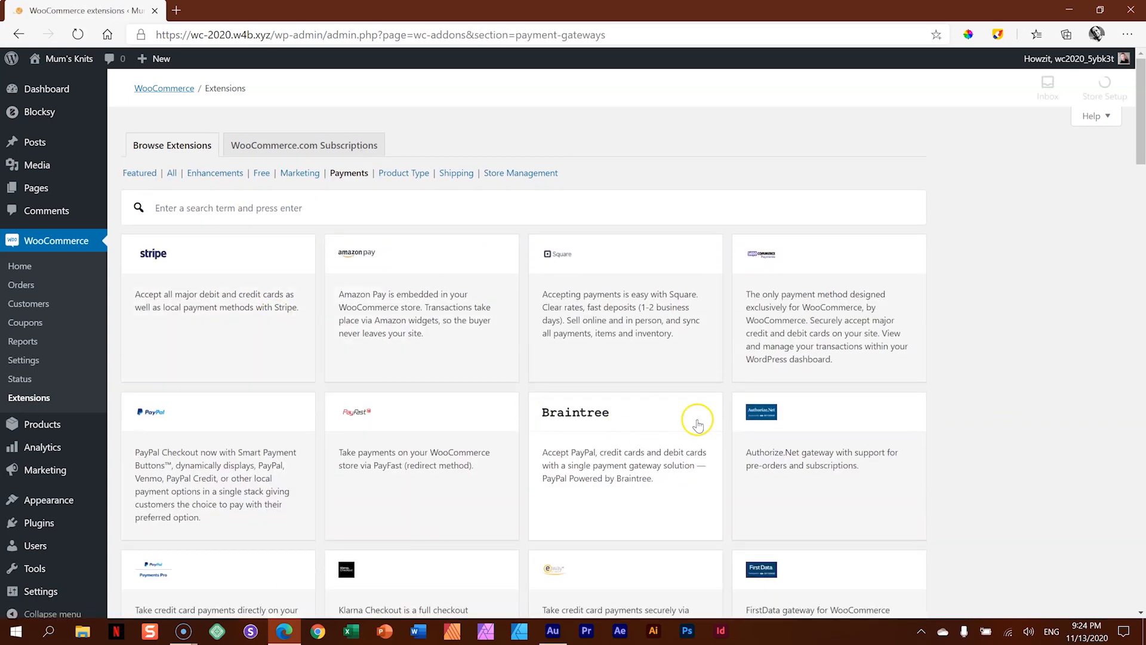
pyautogui.scroll(-15, 697, 424)
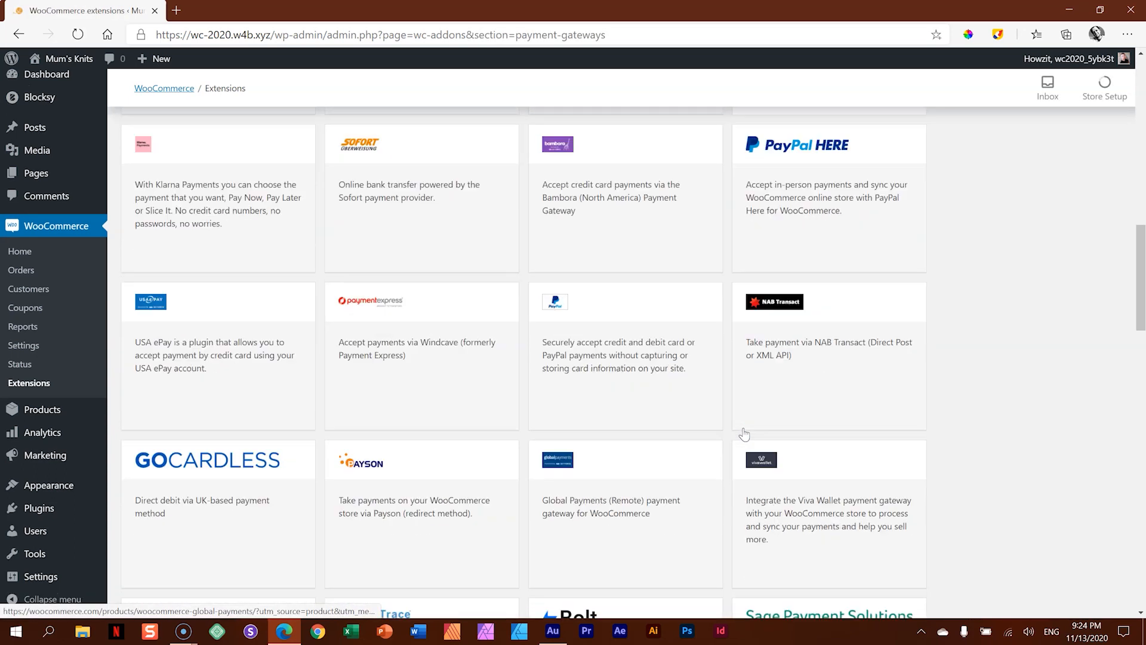
pyautogui.scroll(10, 744, 434)
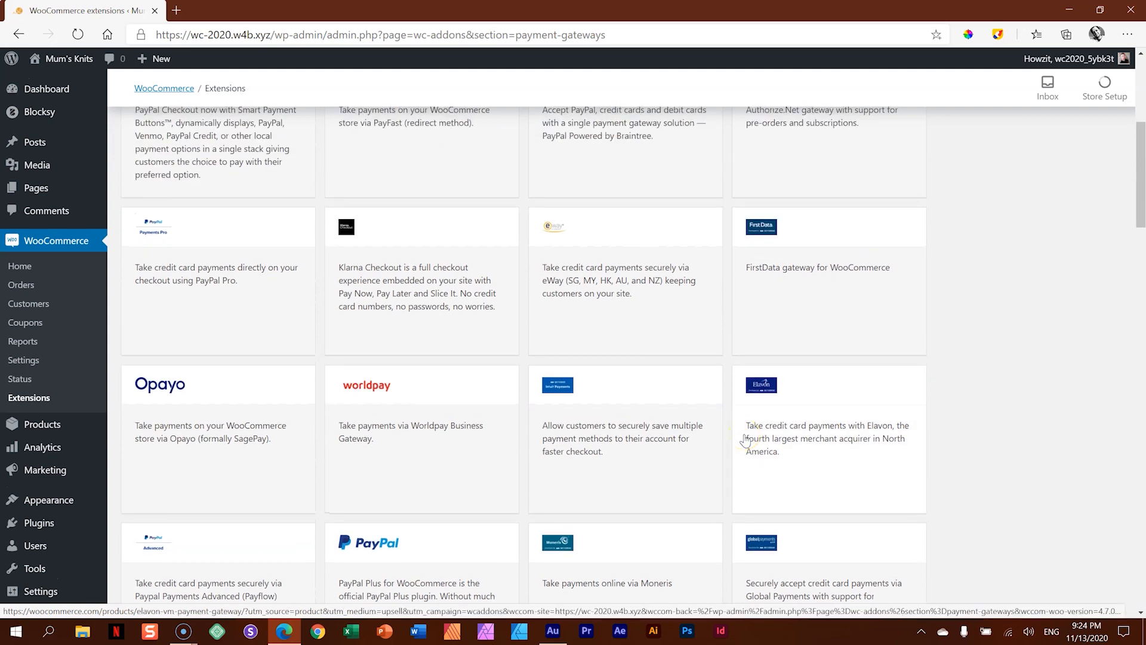
pyautogui.scroll(4, 746, 440)
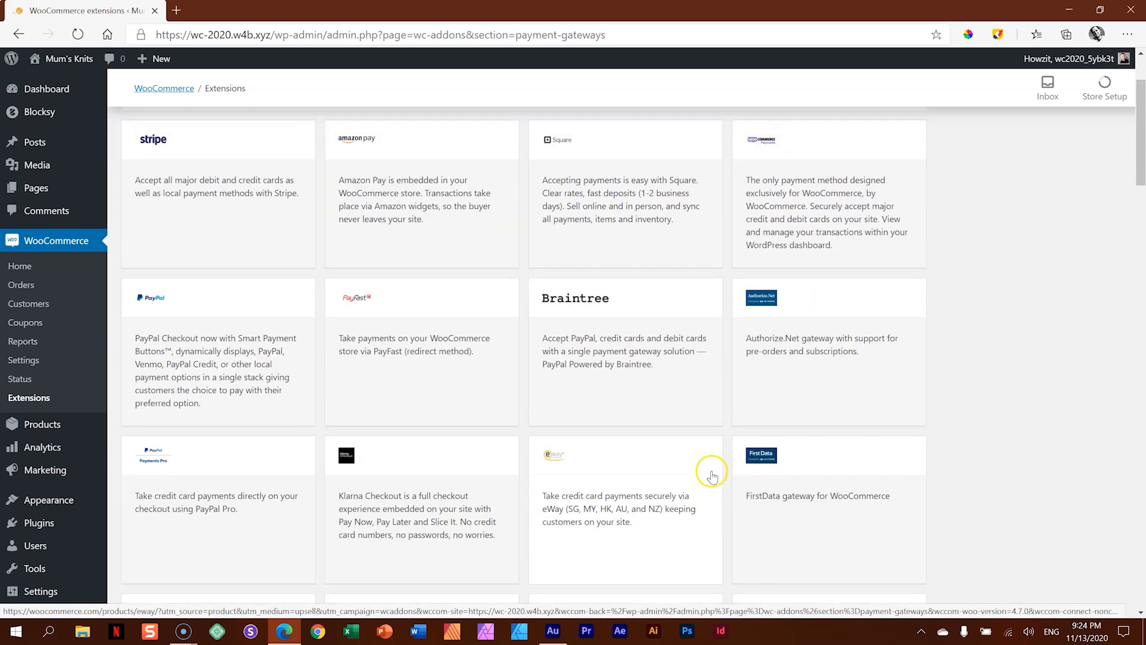
pyautogui.click(426, 320)
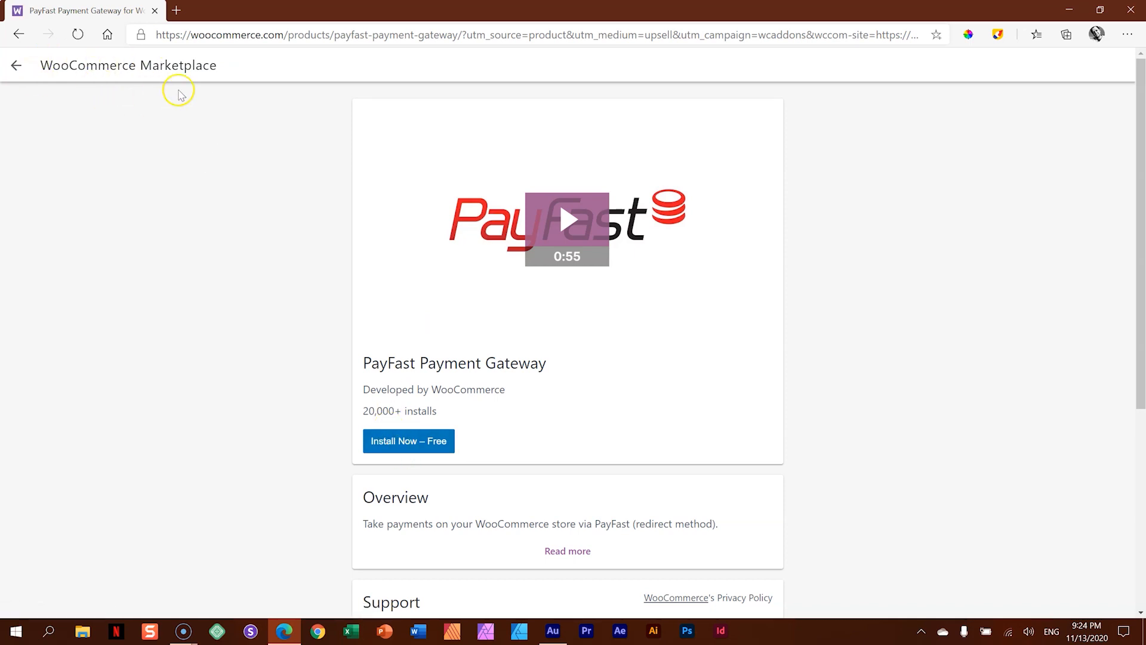
pyautogui.click(13, 67)
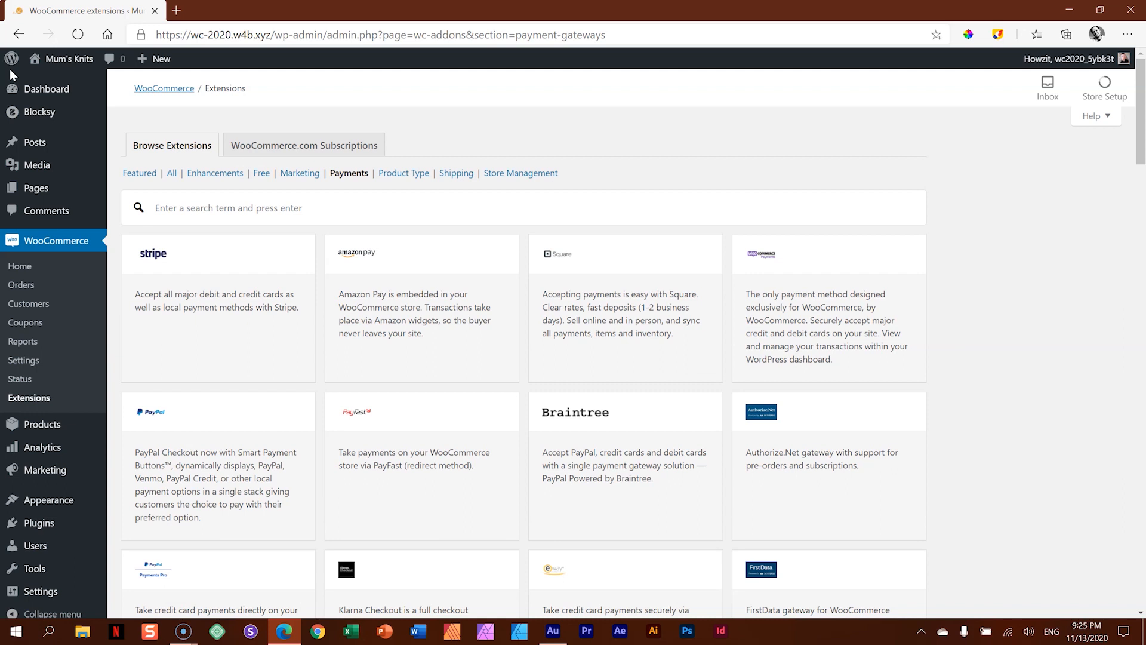
# - Enable tax rates and calculations in the WooCommerce general settings, save the changes, and open the tax options
pyautogui.click(17, 361)
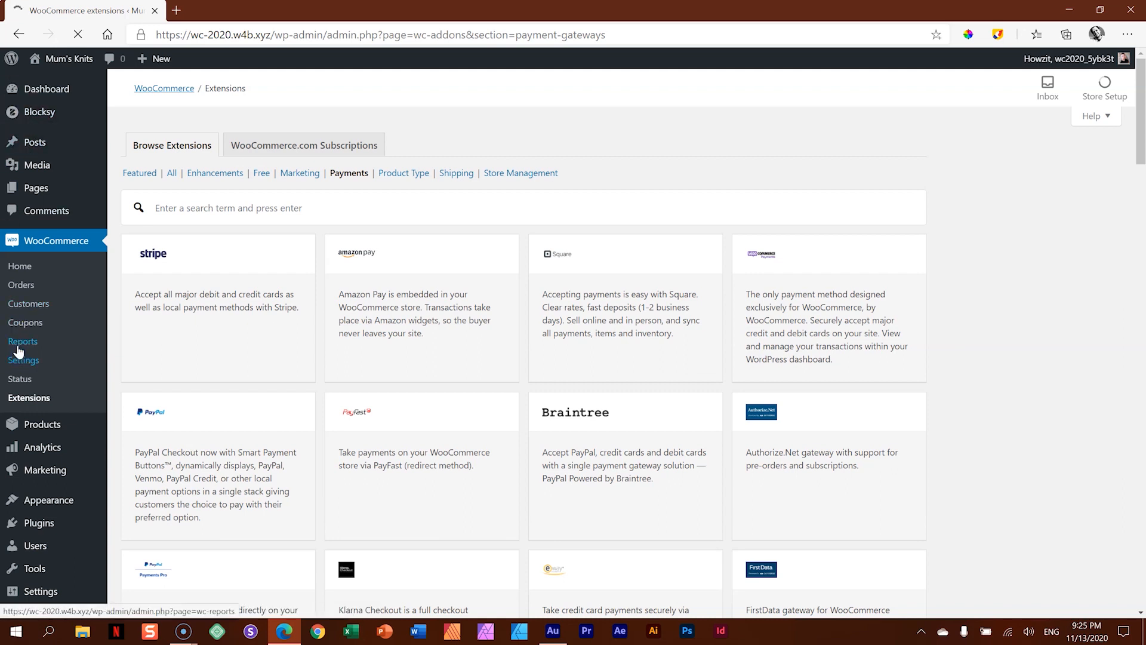
pyautogui.scroll(-1, 237, 188)
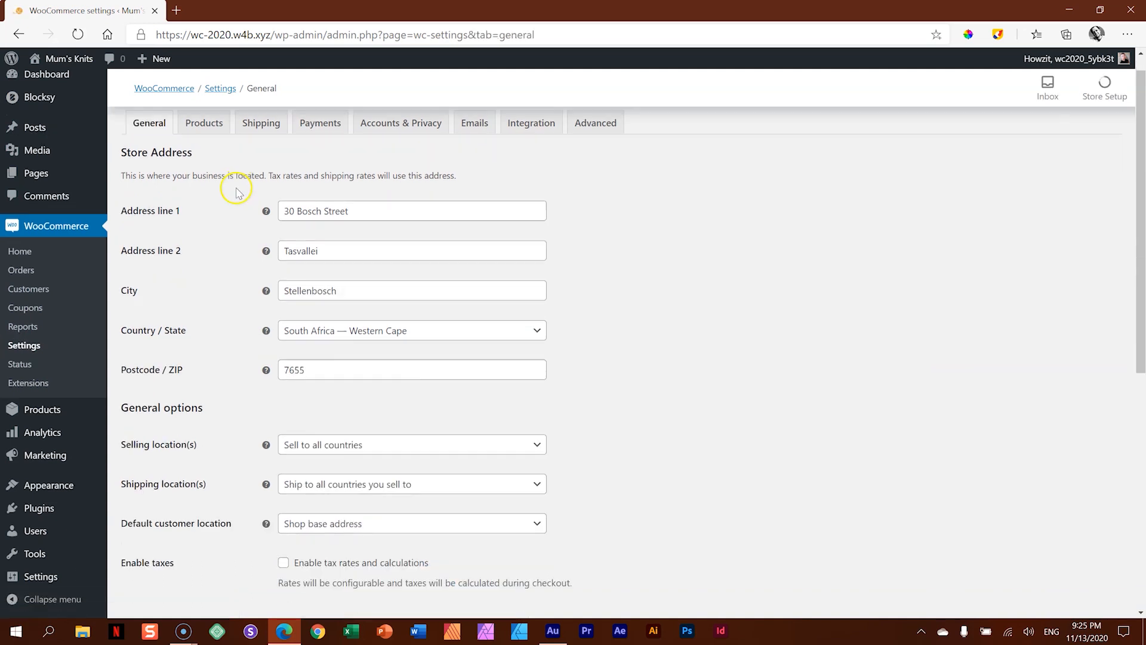
pyautogui.scroll(-3, 236, 188)
pyautogui.click(283, 358)
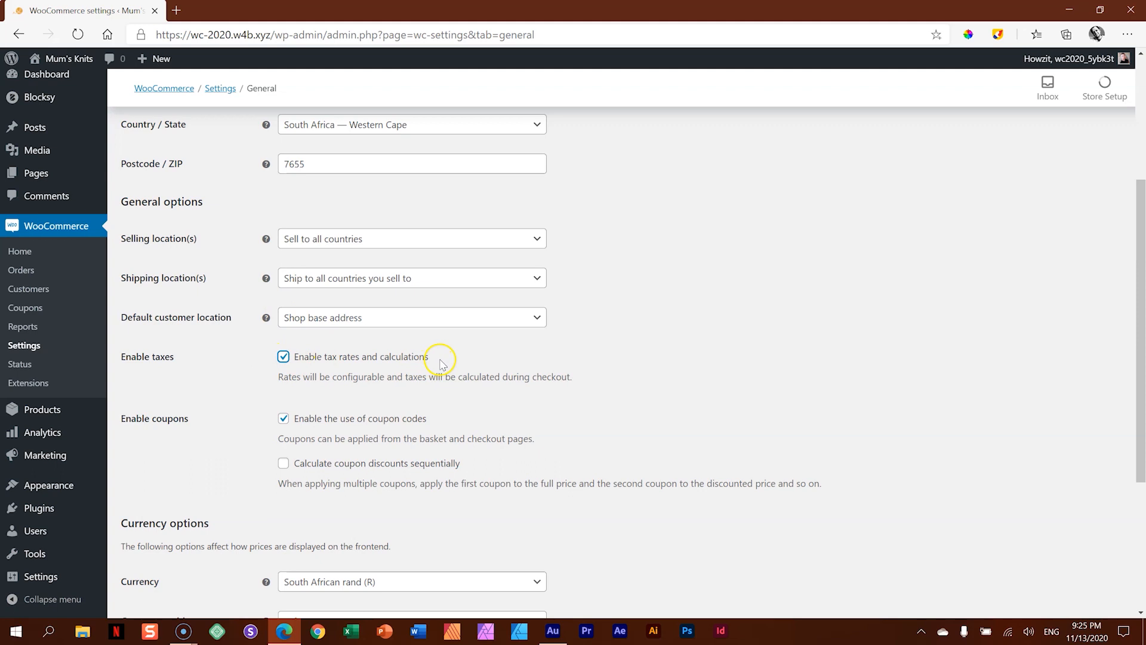
pyautogui.scroll(-4, 441, 363)
pyautogui.click(161, 549)
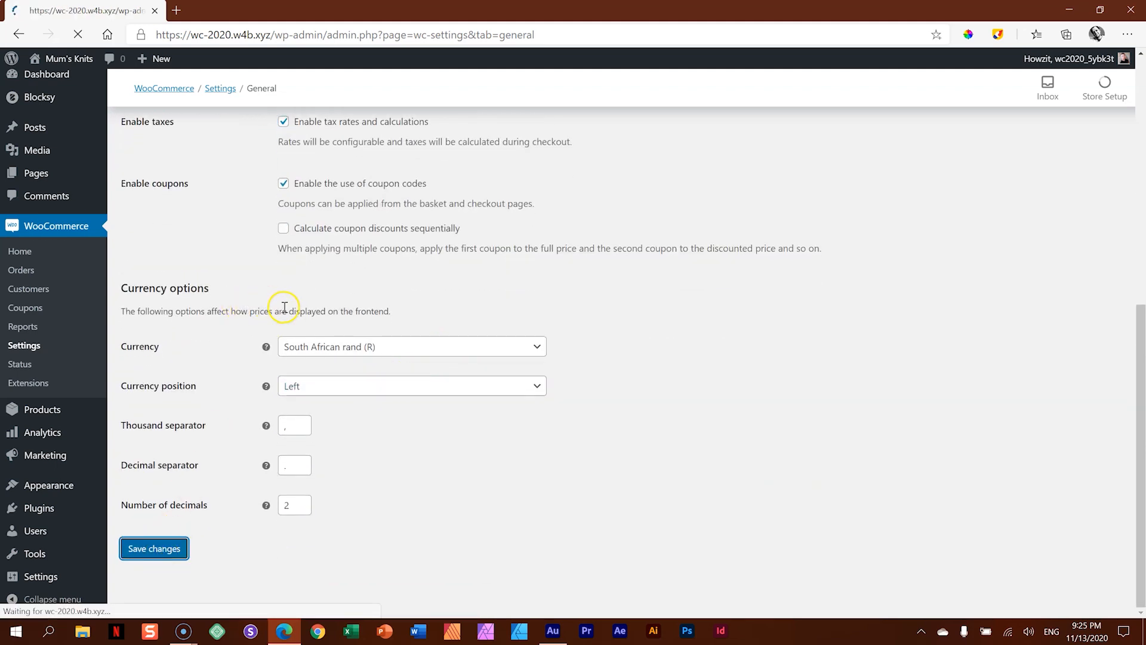
pyautogui.click(249, 147)
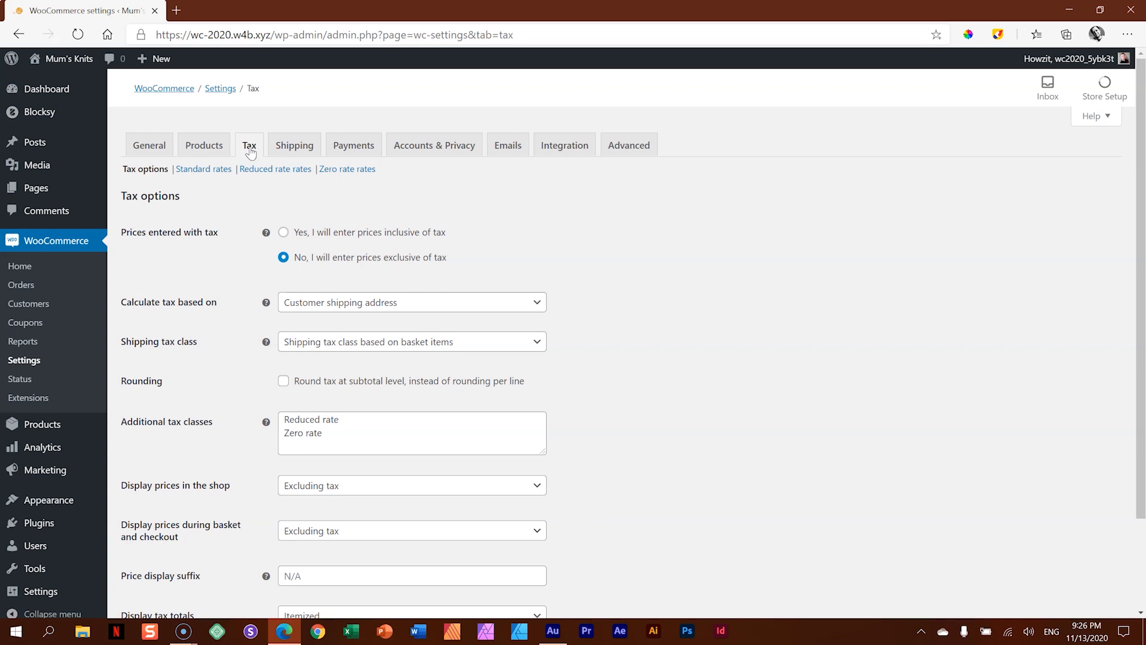
# - Review the tax options in the WooCommerce settings, and open the store's coupons page
pyautogui.scroll(-2, 454, 227)
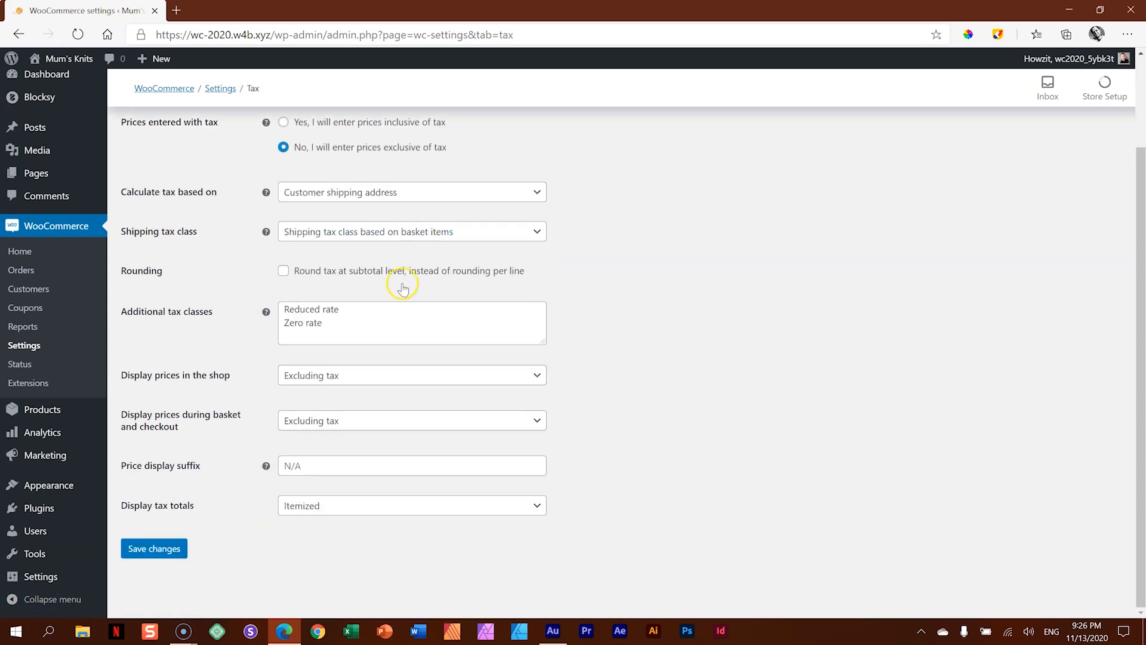
pyautogui.scroll(2, 578, 304)
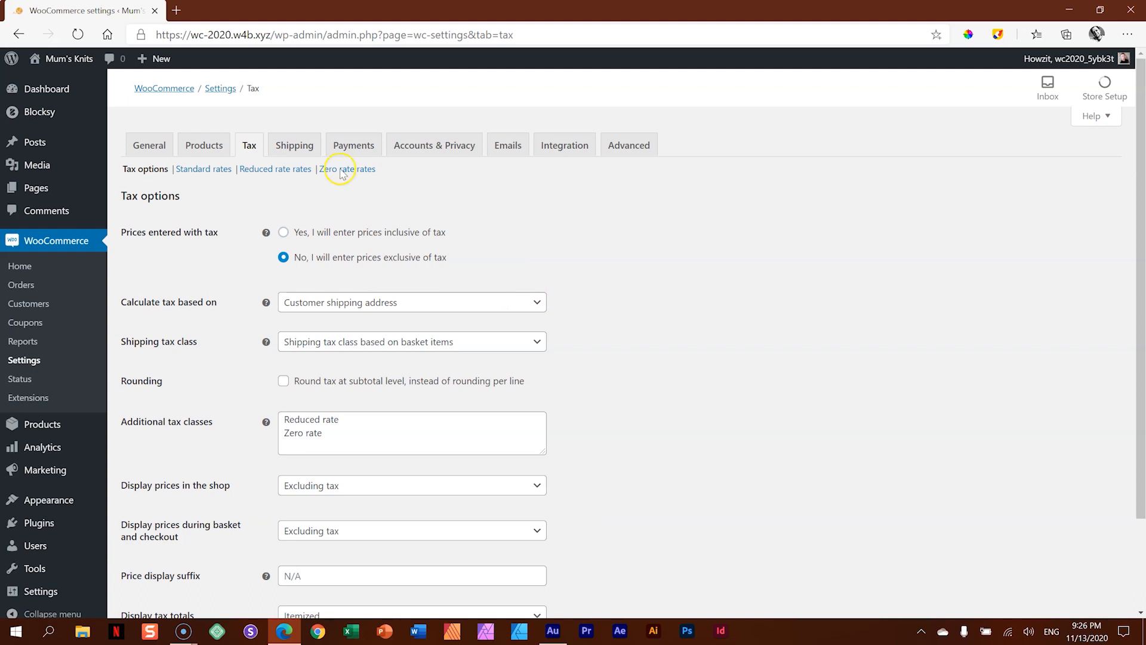
pyautogui.click(44, 261)
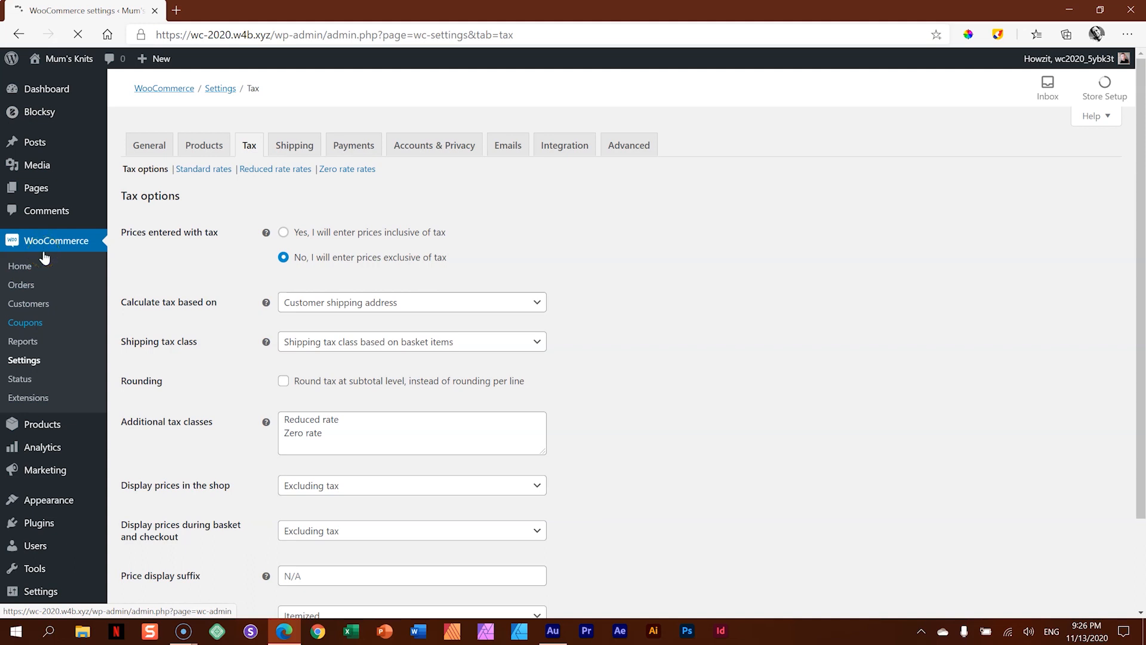
pyautogui.click(42, 240)
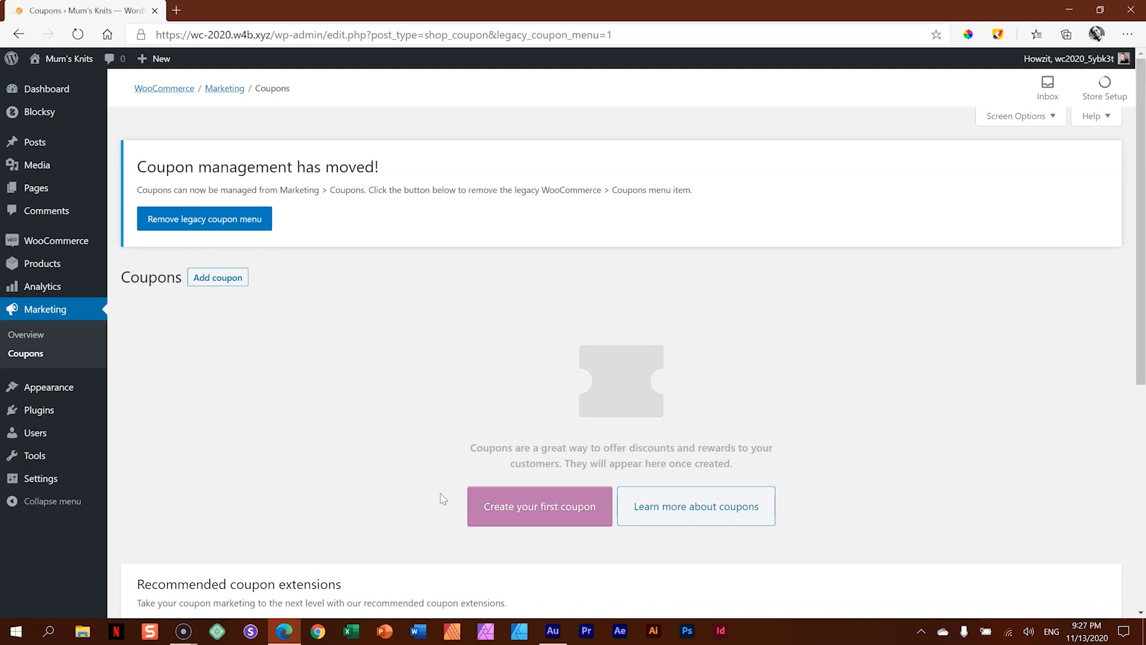
# - Return to the WooCommerce settings and review the email notifications, their recipients and the email sender options
pyautogui.click(58, 245)
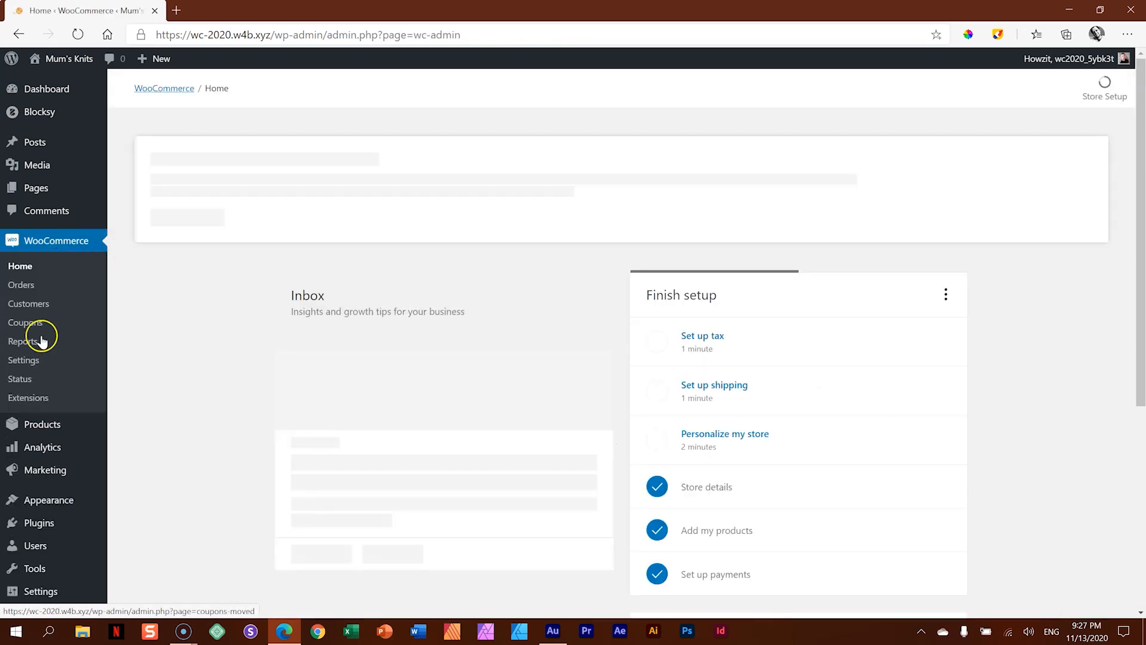
pyautogui.click(40, 363)
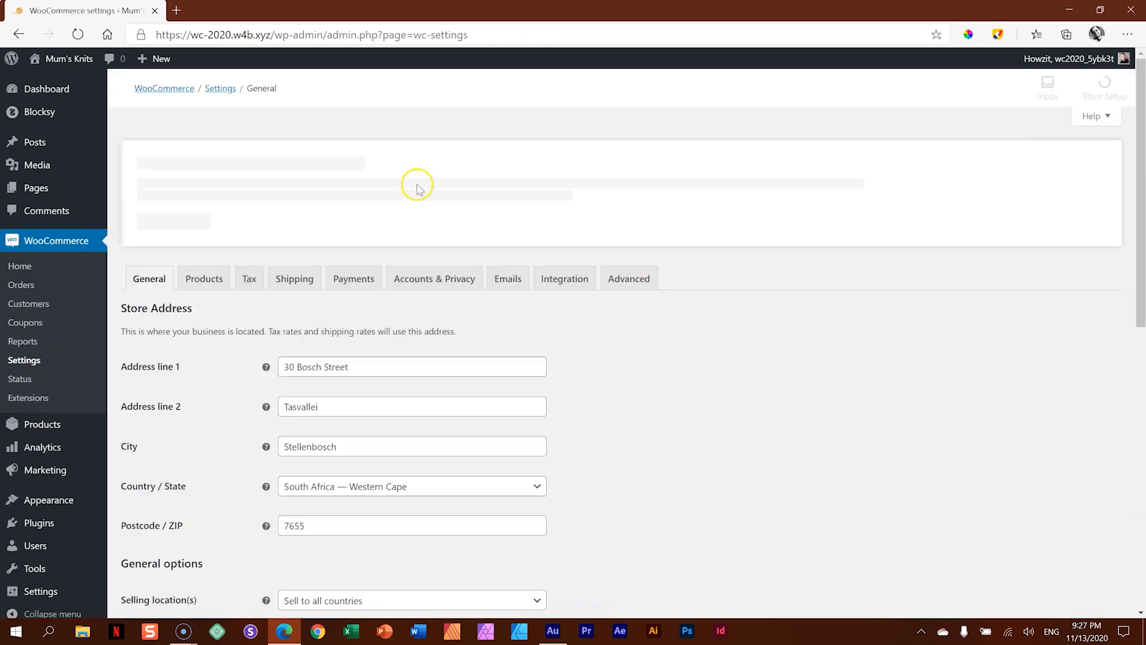
pyautogui.click(506, 283)
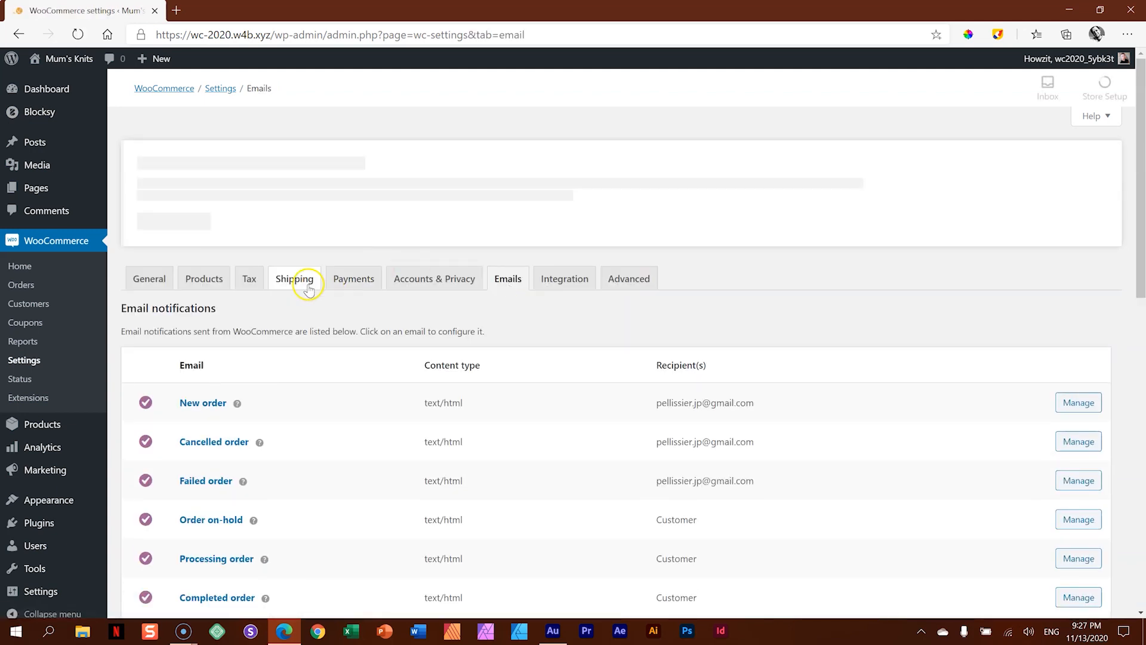
pyautogui.scroll(-2, 260, 338)
pyautogui.scroll(-4, 259, 339)
pyautogui.scroll(4, 256, 328)
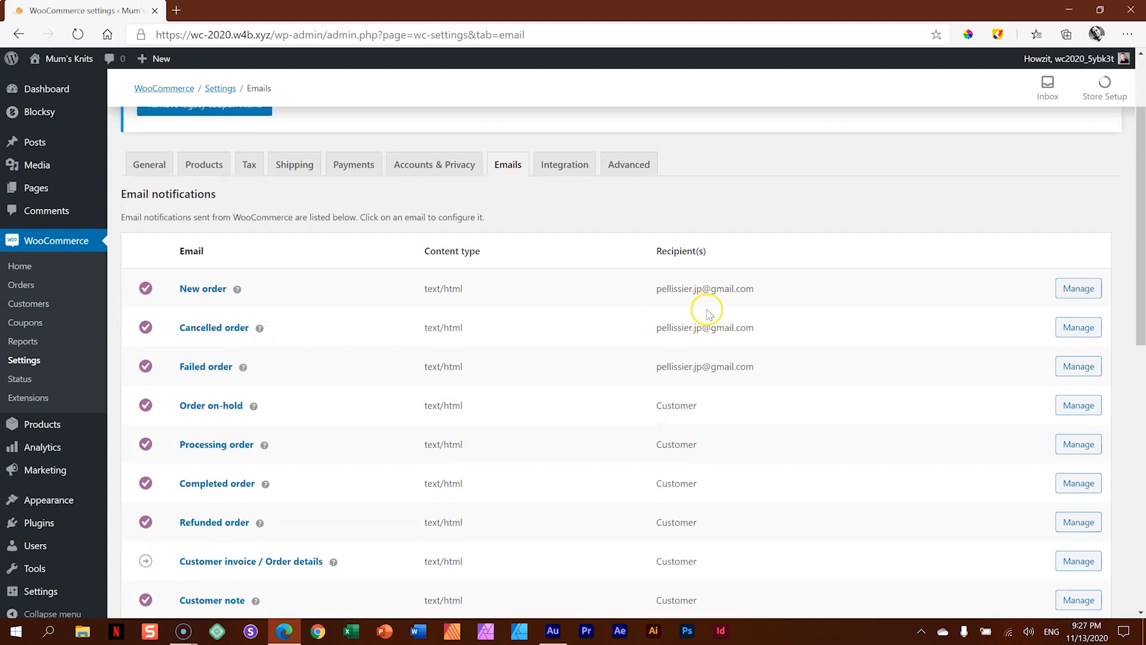
pyautogui.scroll(-5, 729, 297)
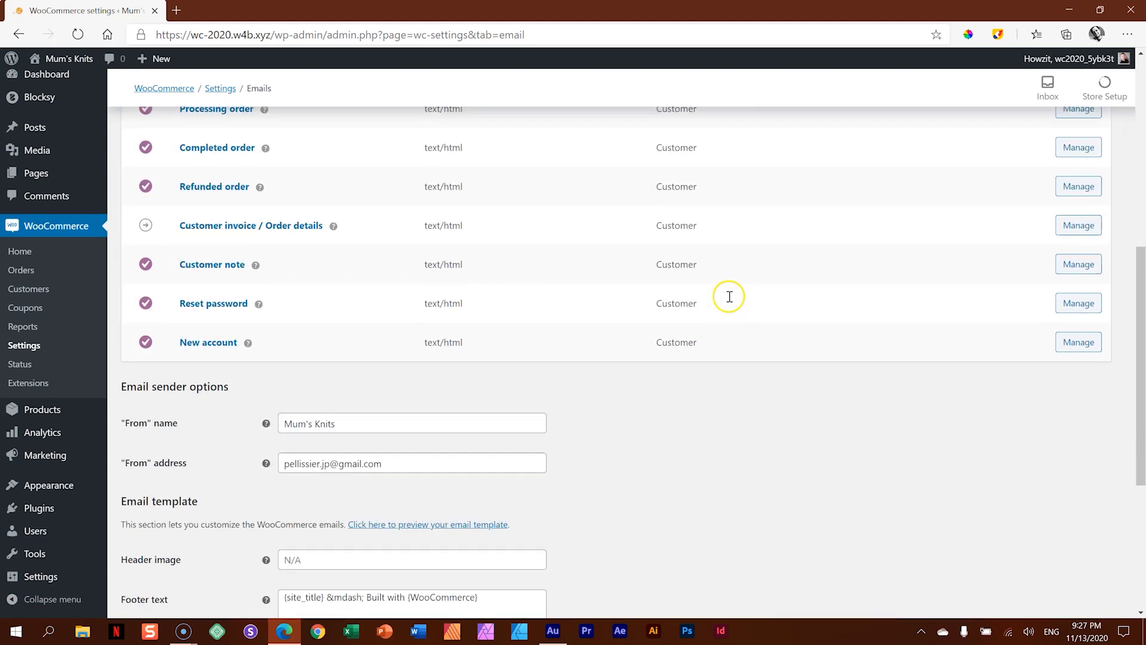
pyautogui.scroll(3, 731, 300)
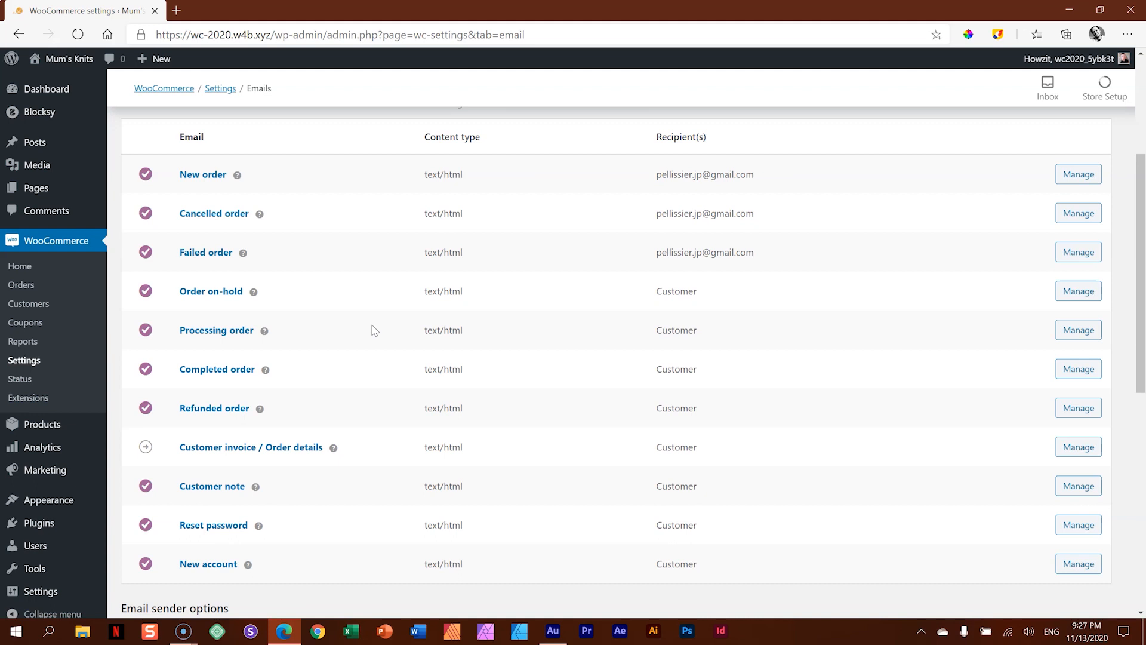
# - Visit the Mum's Knits storefront, browse the shop, and view Product #003 in quick view and on its full product page
pyautogui.click(66, 59)
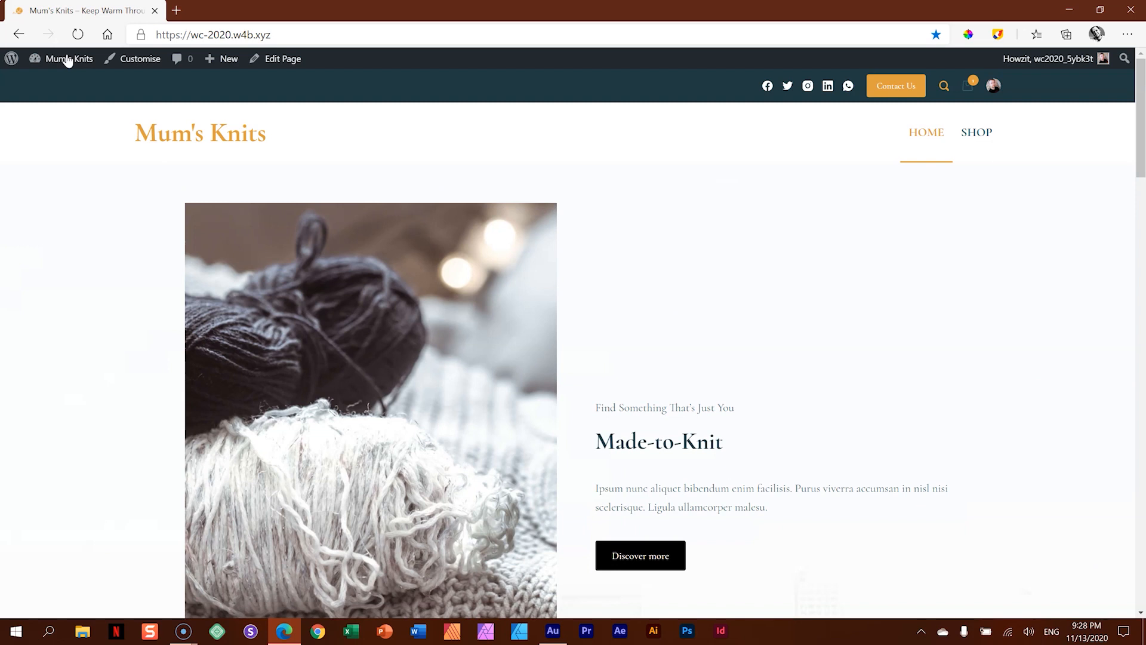
pyautogui.click(976, 133)
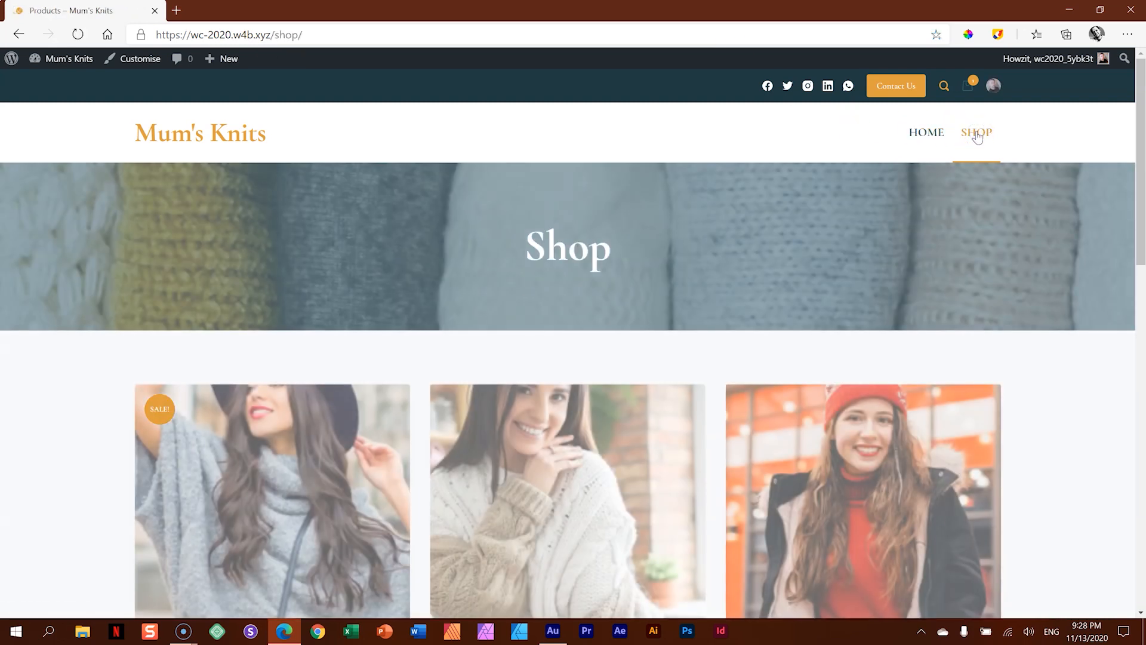
pyautogui.scroll(-7, 954, 155)
pyautogui.scroll(4, 908, 154)
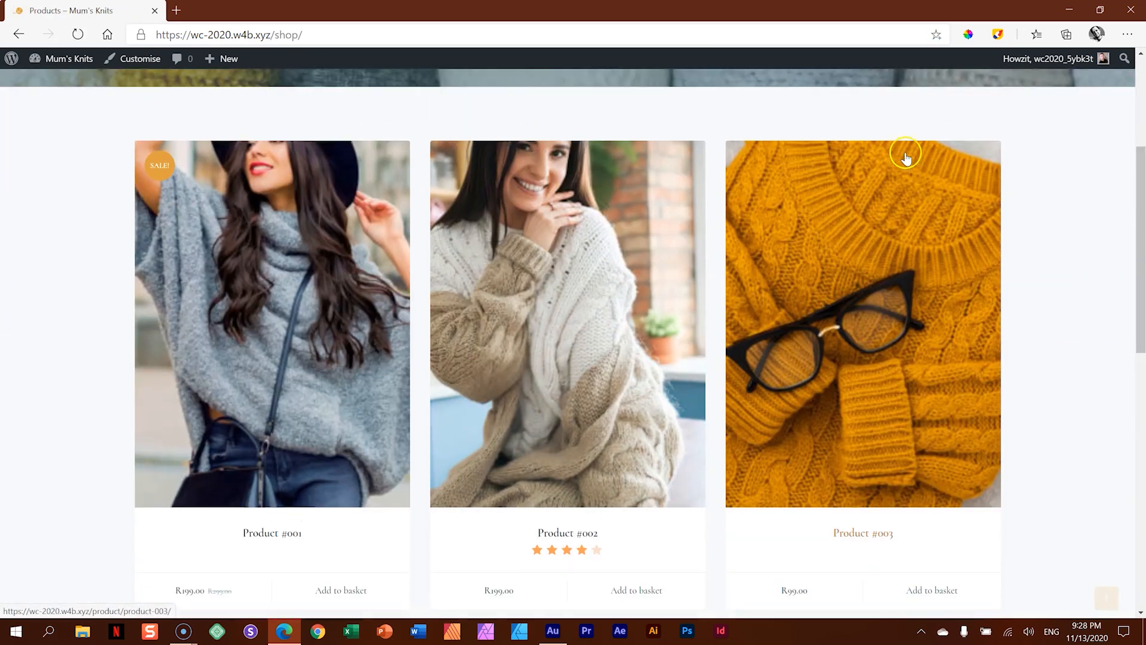
pyautogui.click(889, 233)
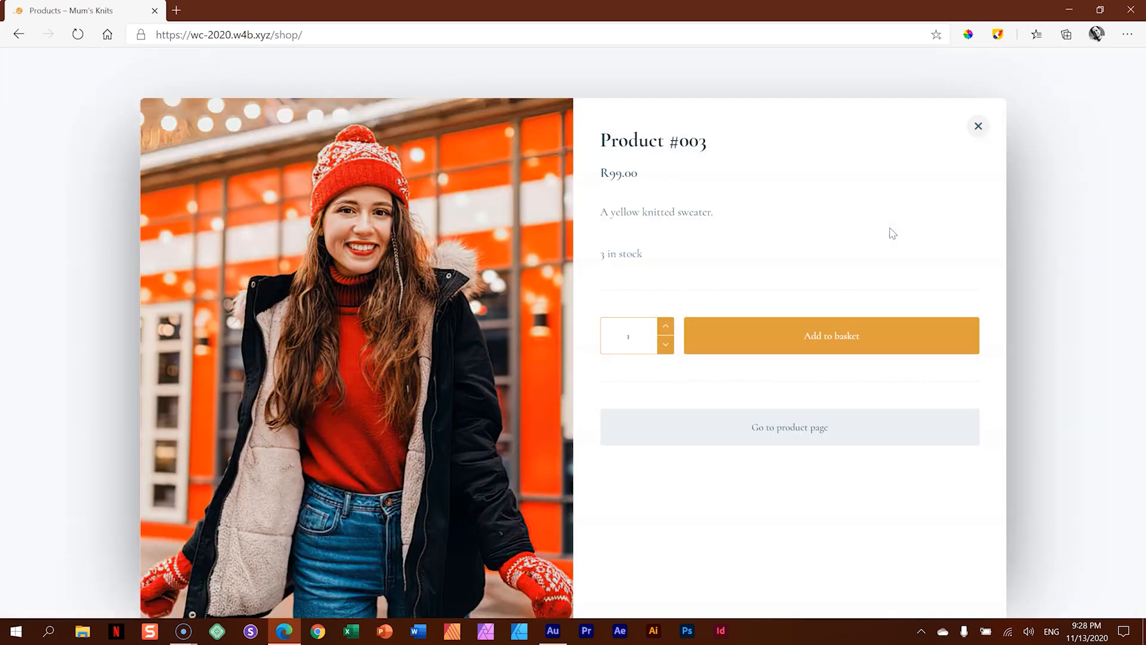
pyautogui.click(827, 428)
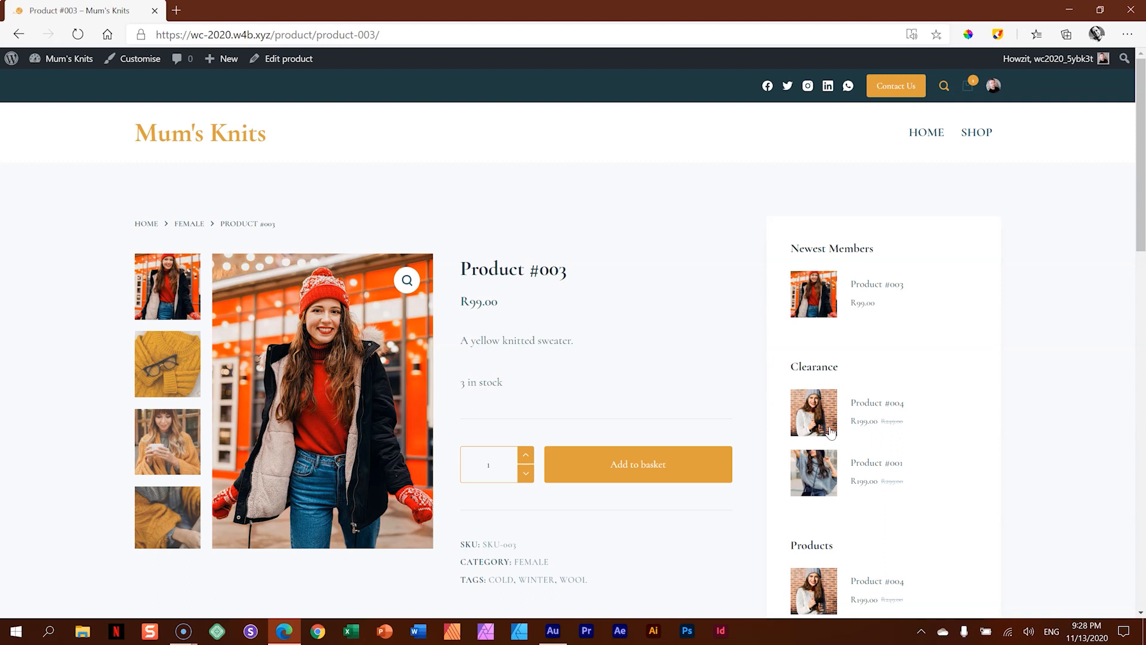
# - Return to the shop page, browse the products, preview the basket contents, and open the account profile
pyautogui.click(977, 134)
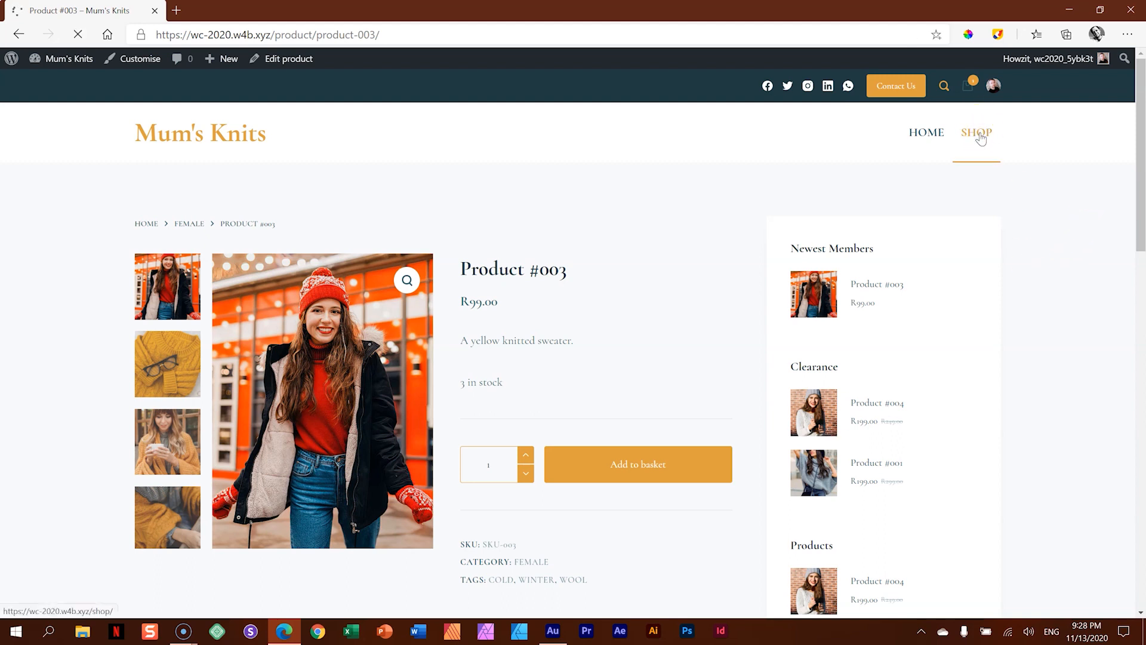
pyautogui.scroll(-5, 360, 266)
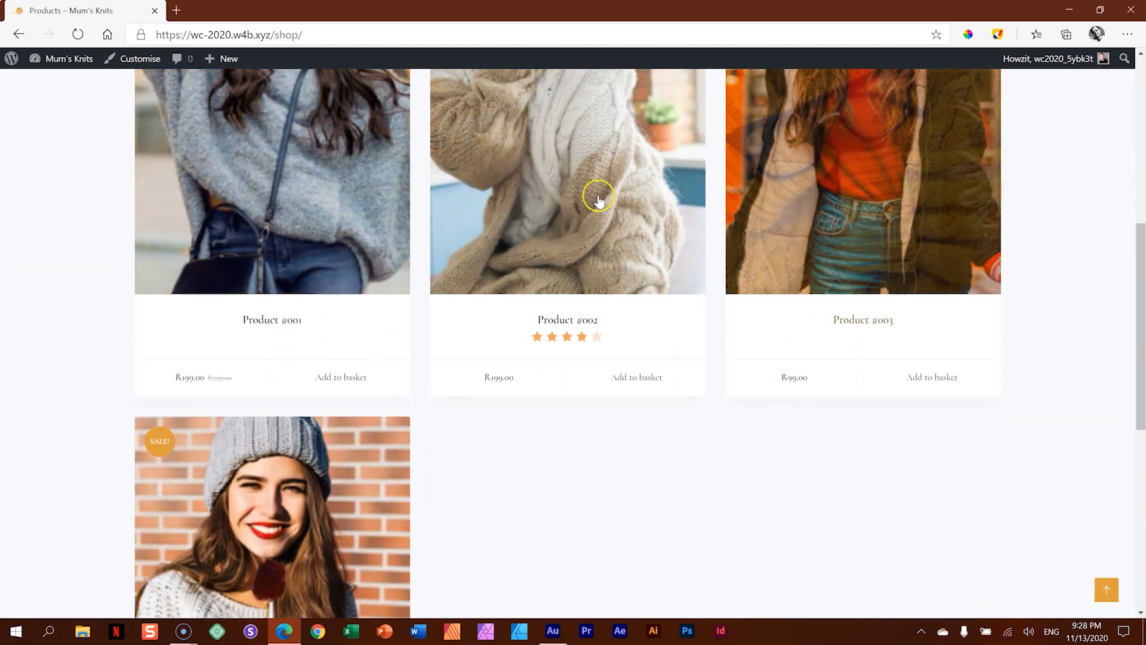
pyautogui.scroll(5, 852, 390)
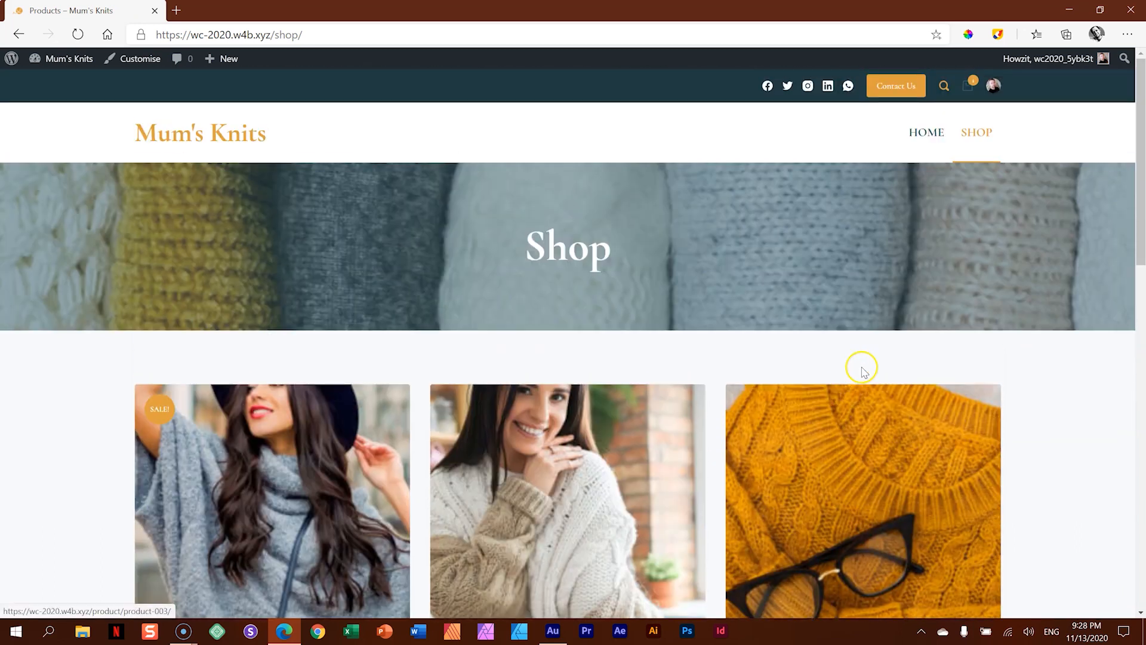
pyautogui.moveTo(971, 86)
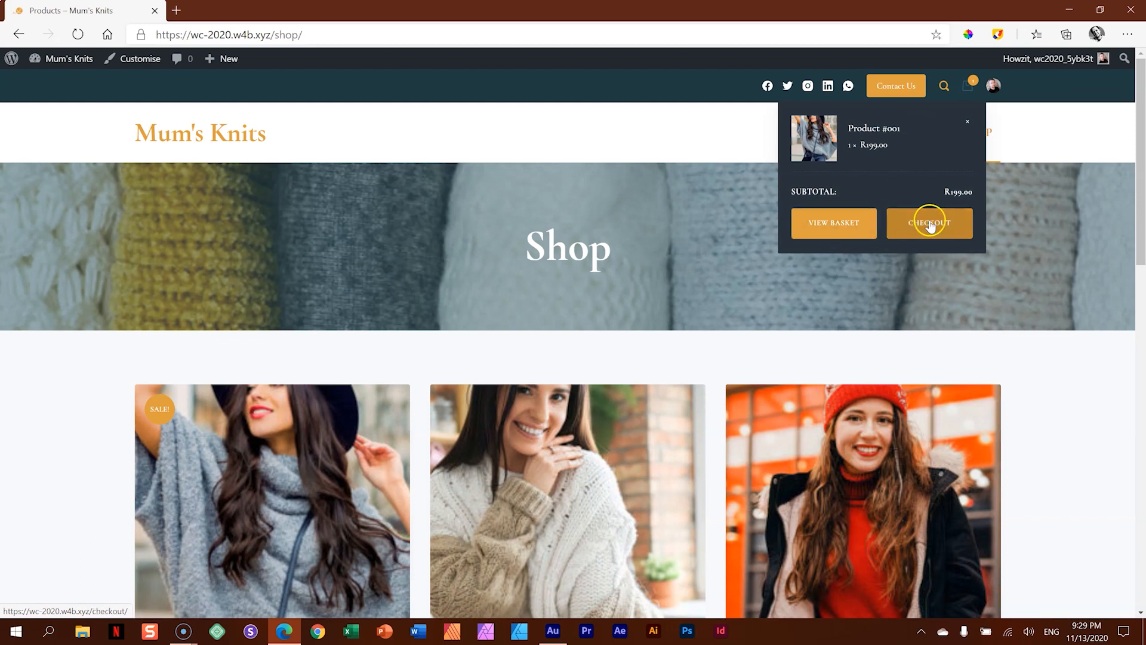
pyautogui.click(993, 93)
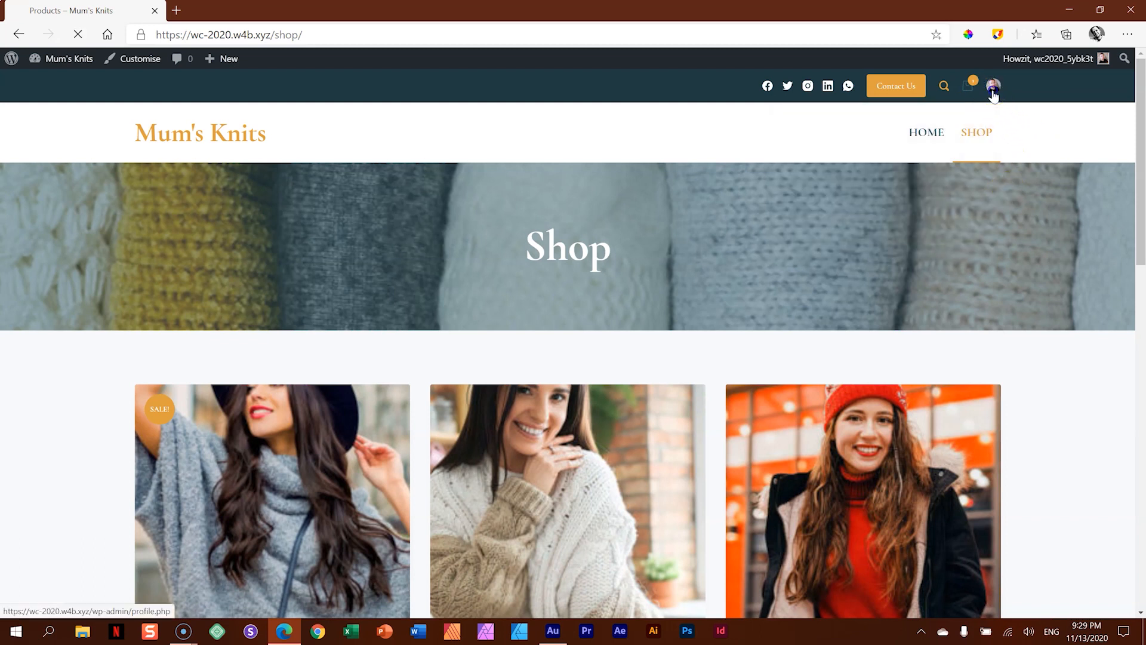